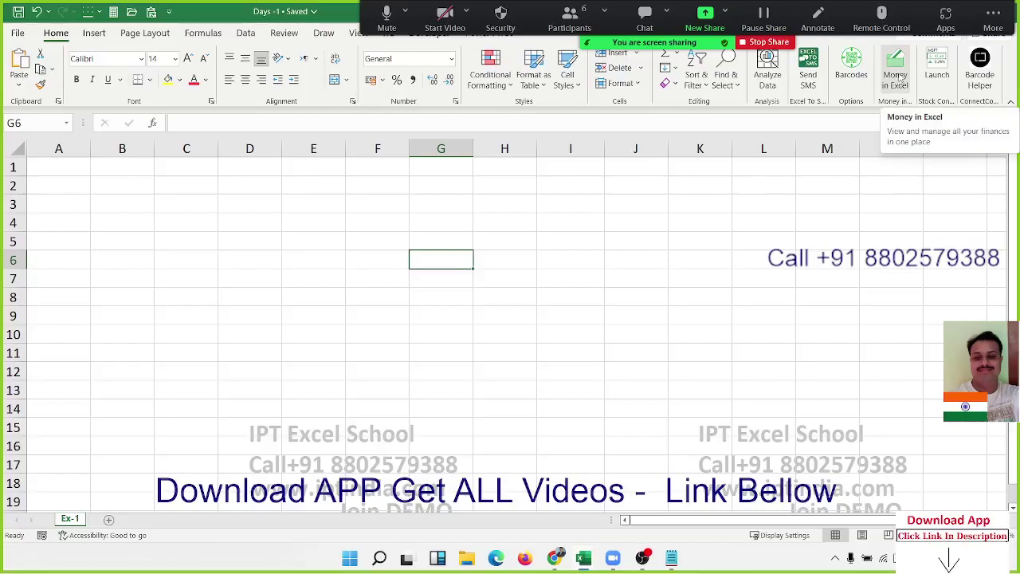
Peek at Zoom's More menu, then bring the WhatsApp chat in Chrome to the front.
click(998, 24)
click(972, 49)
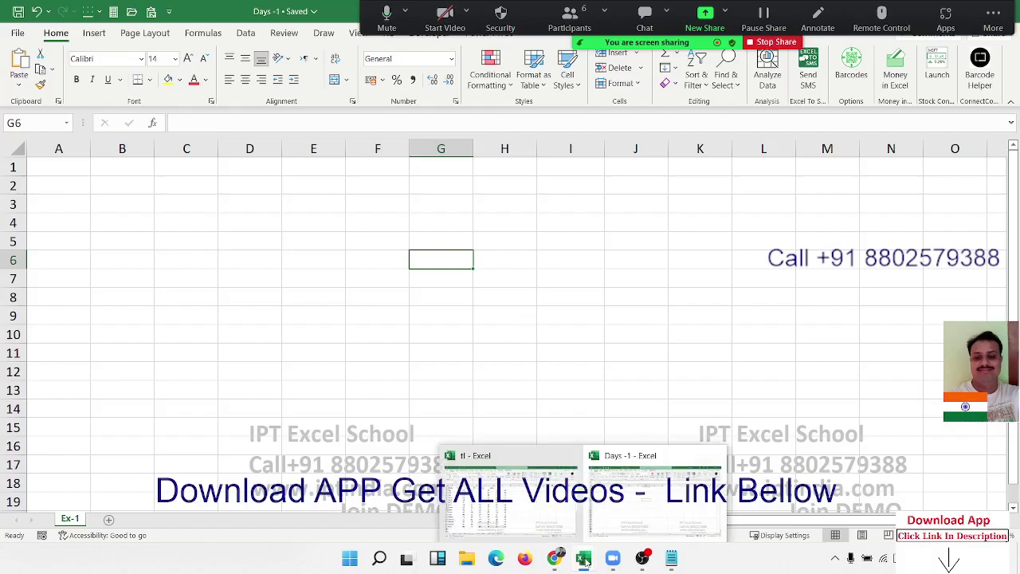
mouse_move(554, 558)
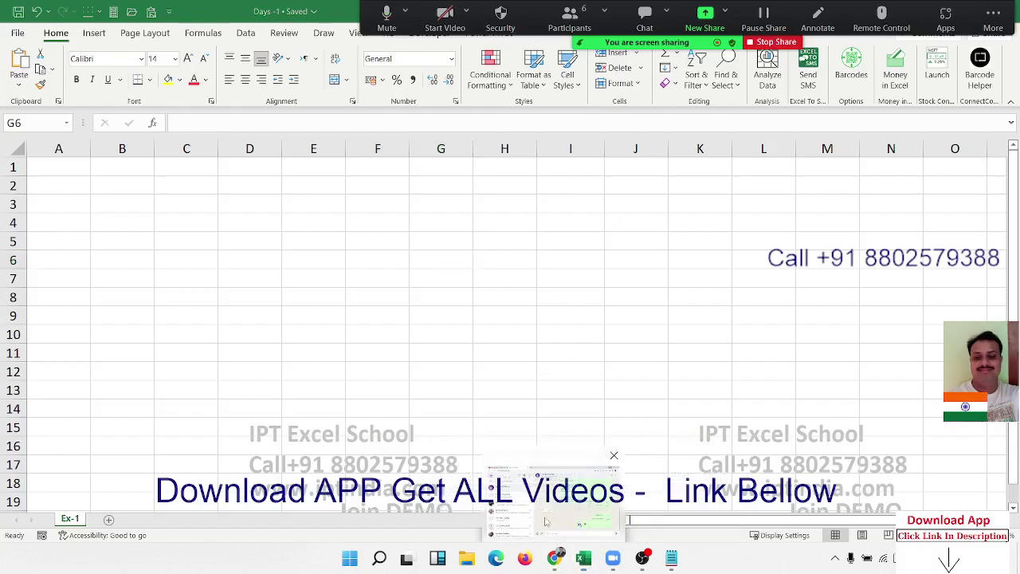
click(546, 522)
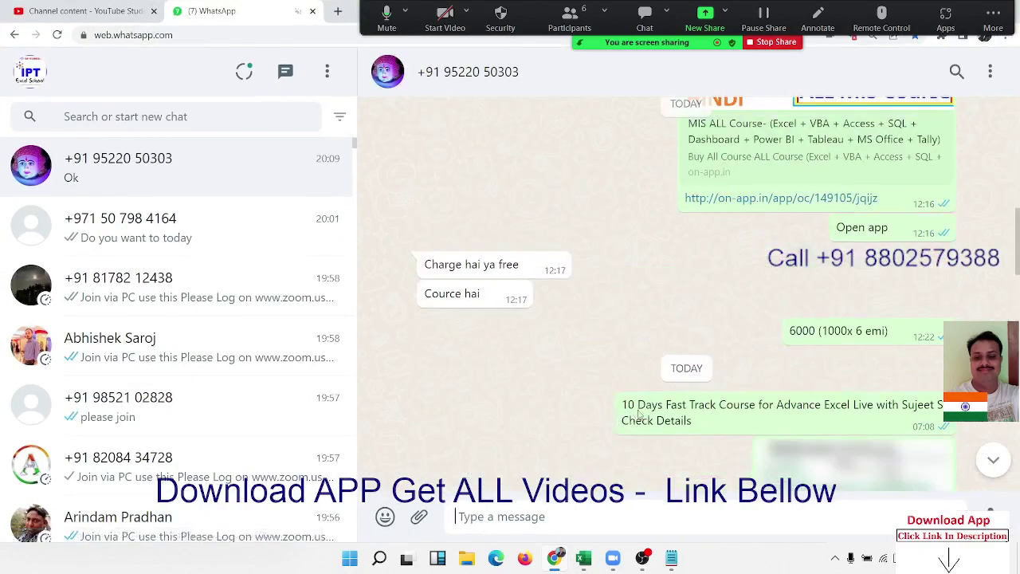
Open the 07:08 Skill Development Courses flyer full-screen and zoom in on it.
scroll(782, 415, down, 5)
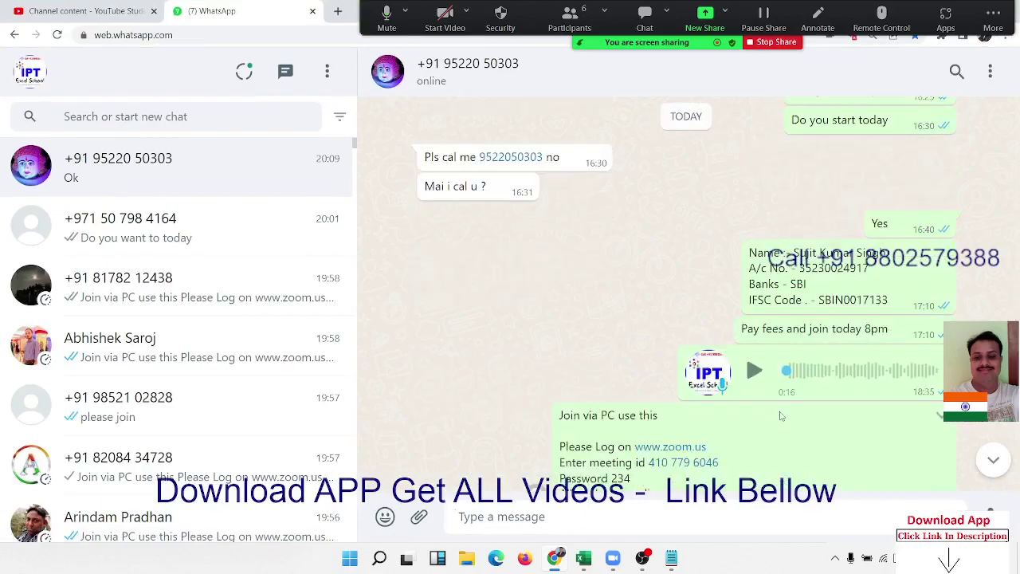
scroll(781, 415, up, 5)
scroll(790, 366, up, 5)
click(802, 309)
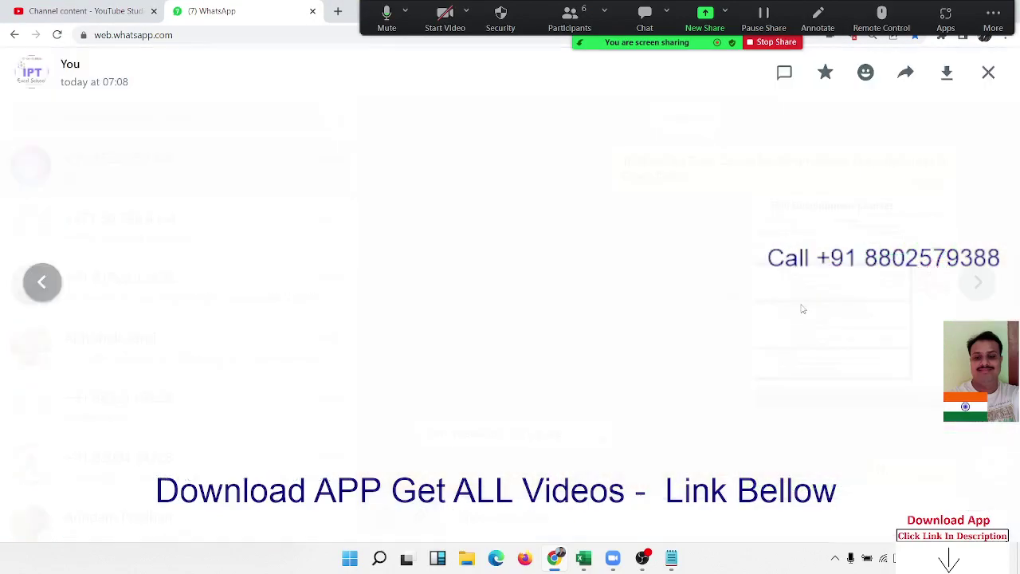
click(566, 277)
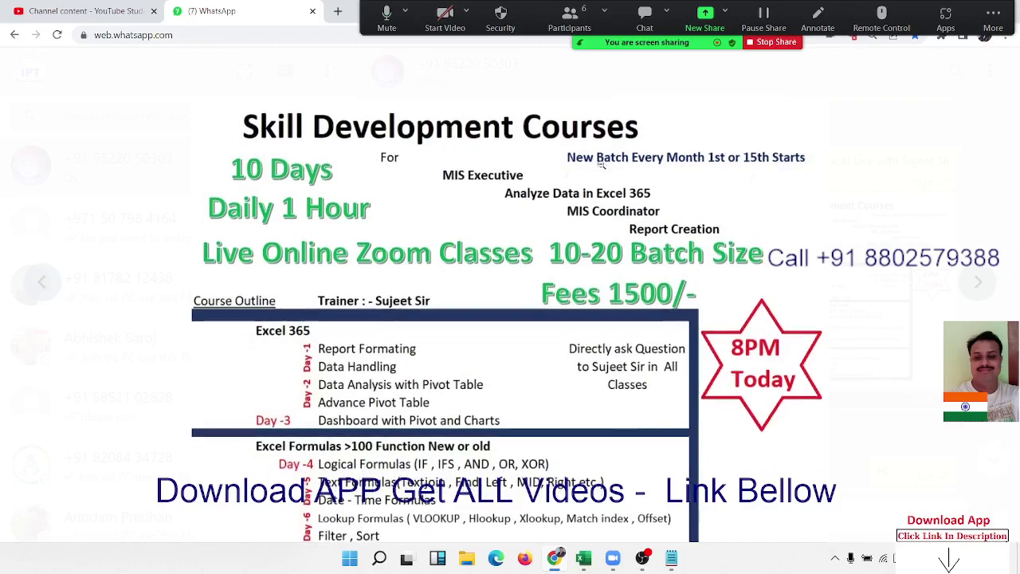
scroll(597, 207, down, 2)
scroll(591, 271, down, 2)
scroll(586, 330, down, 1)
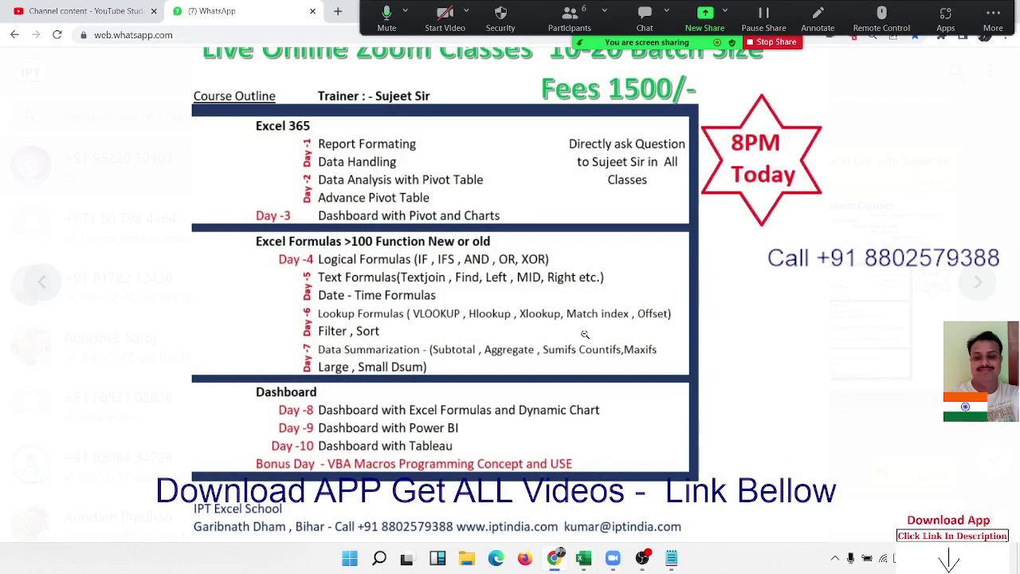
scroll(585, 334, up, 3)
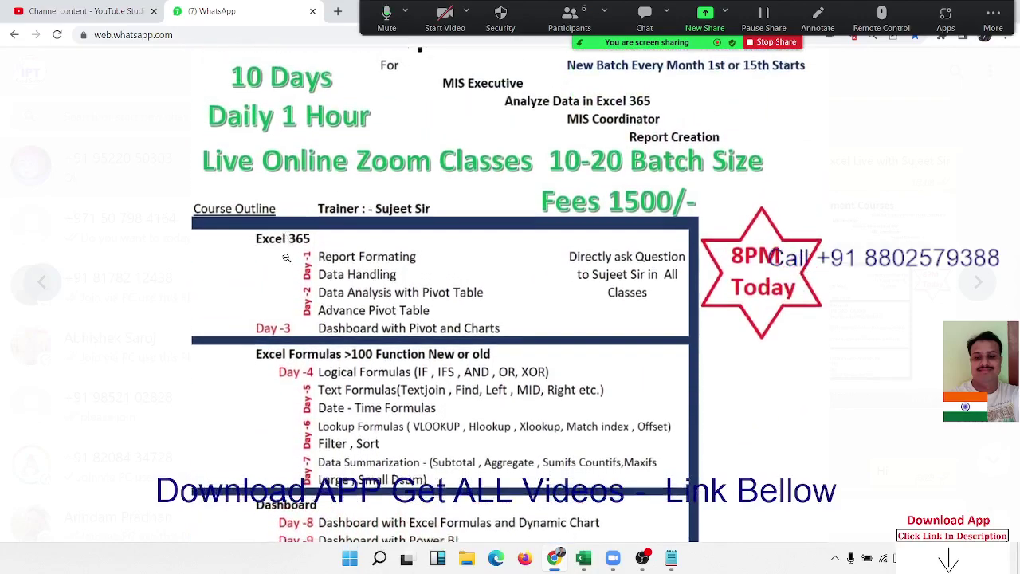
scroll(286, 257, down, 1)
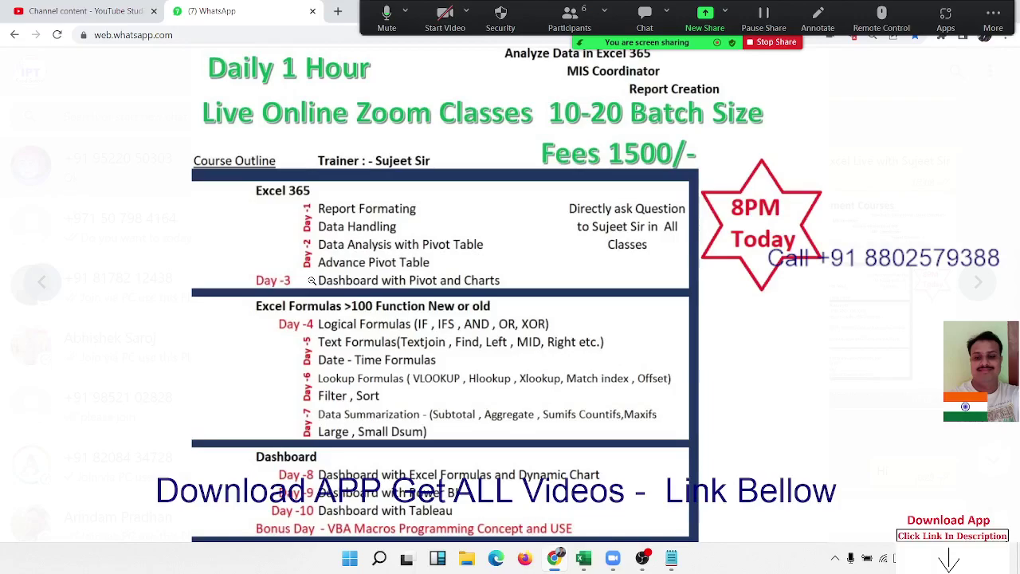
scroll(315, 287, down, 1)
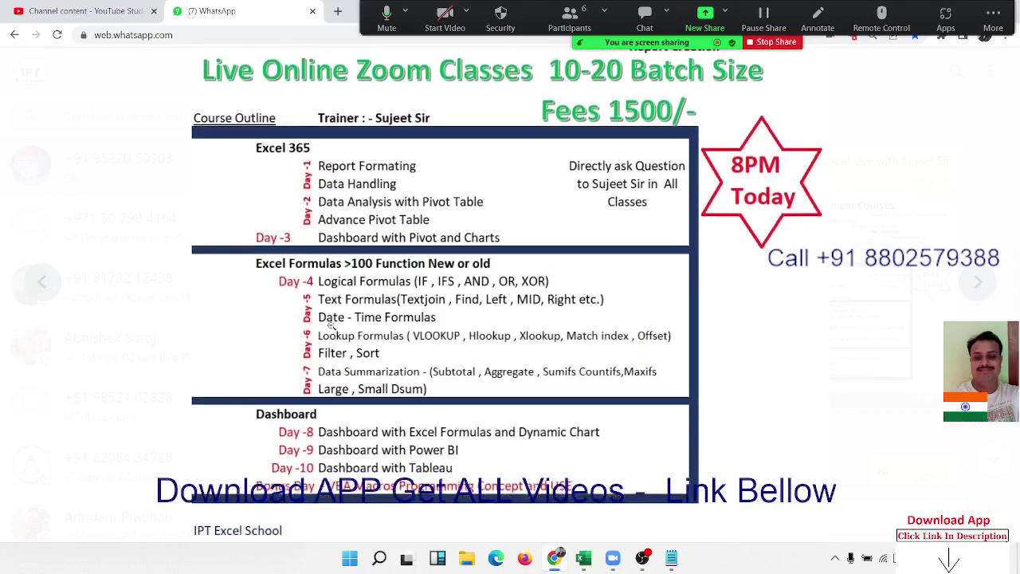
scroll(331, 326, up, 1)
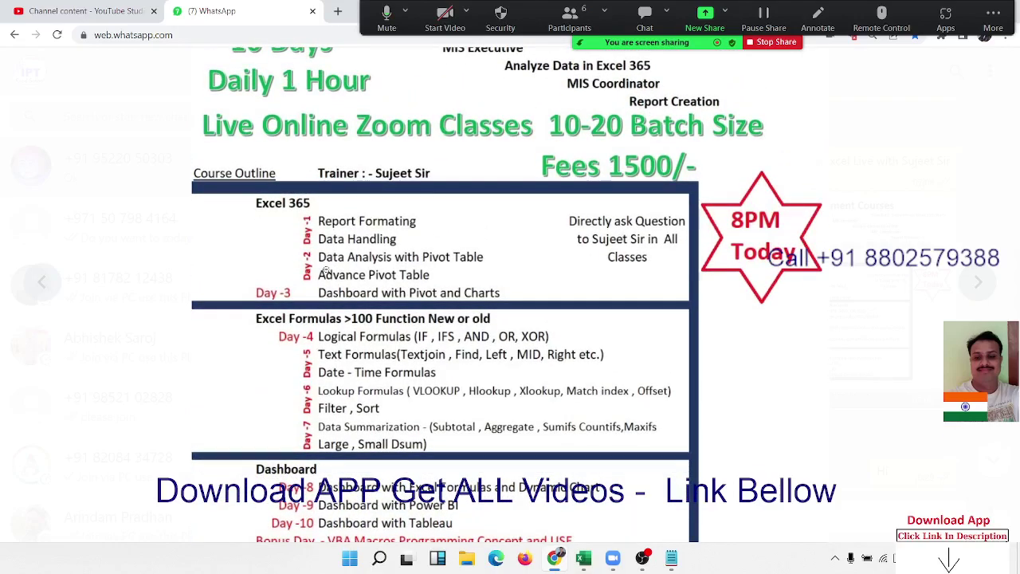
scroll(327, 271, down, 1)
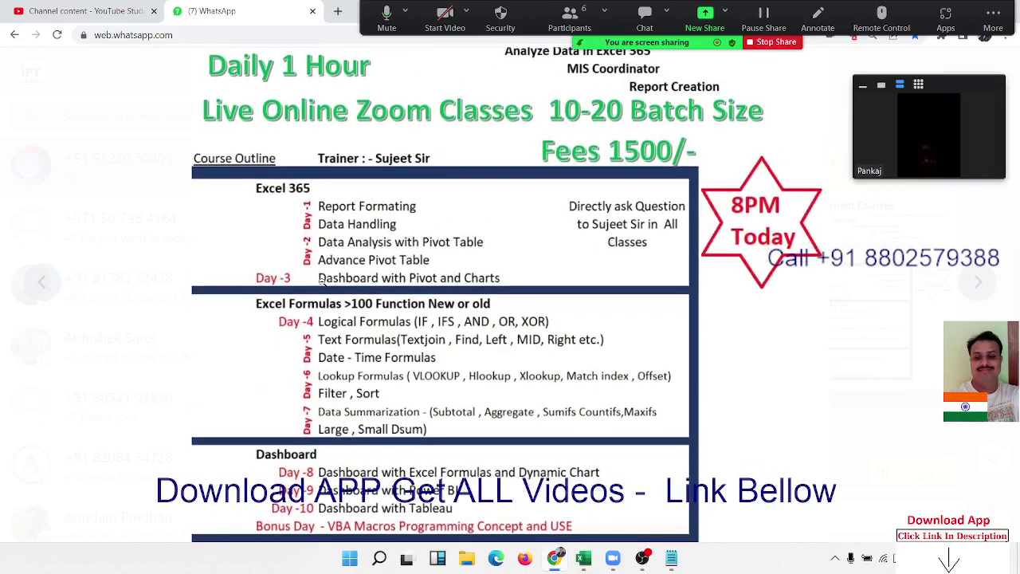
scroll(331, 281, down, 1)
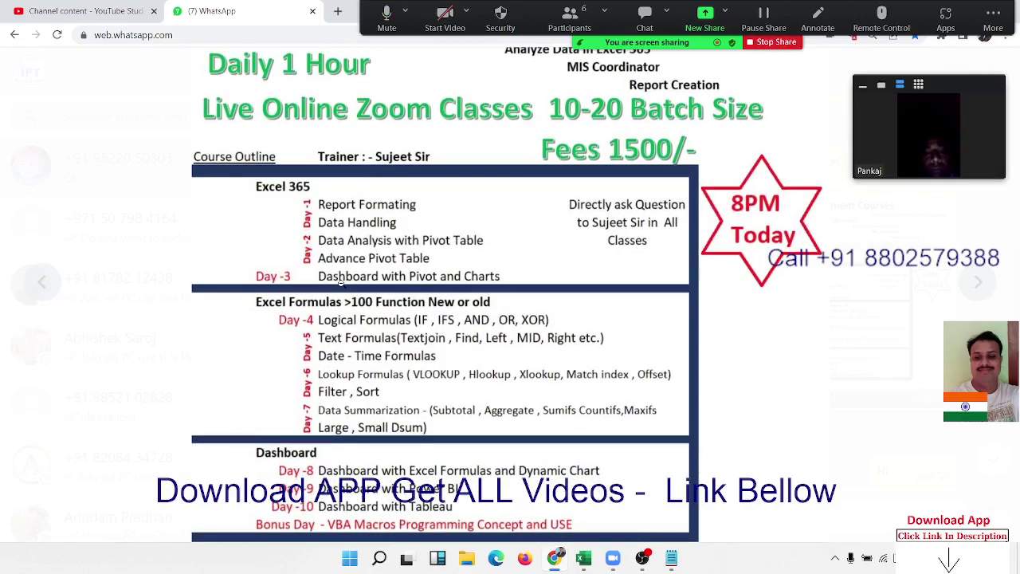
scroll(344, 289, down, 2)
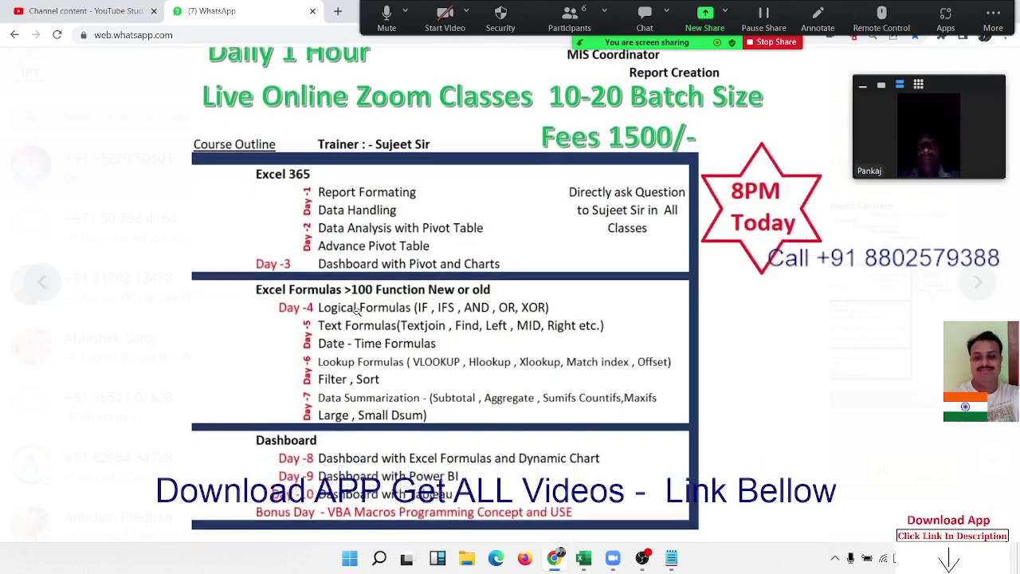
scroll(358, 315, up, 1)
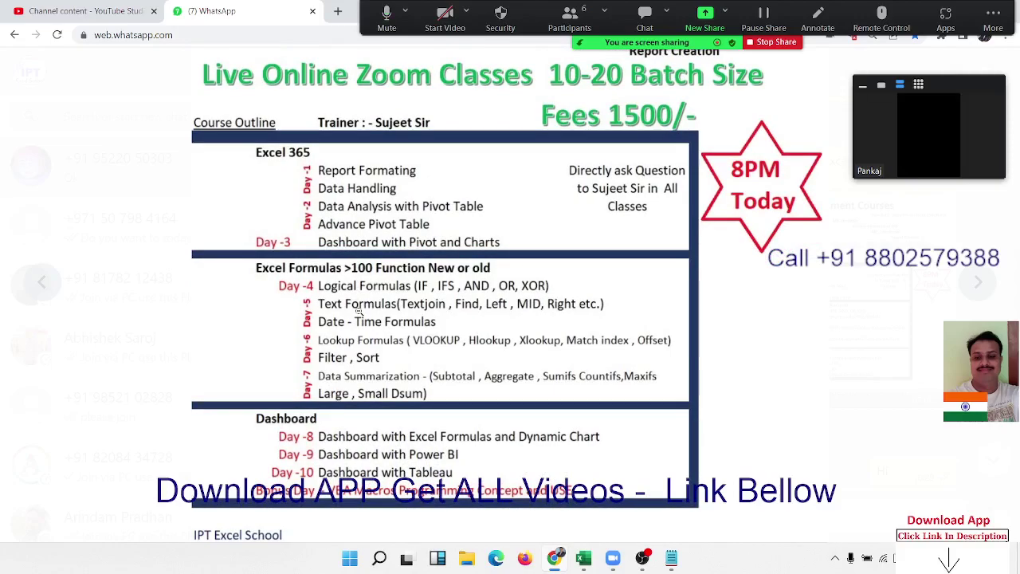
scroll(358, 312, down, 1)
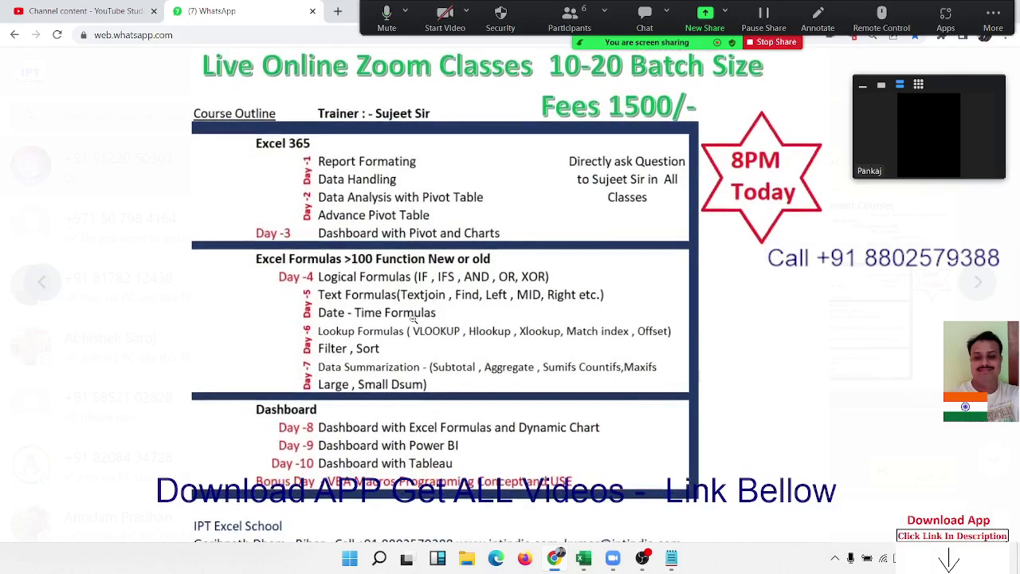
scroll(427, 356, down, 1)
scroll(427, 357, down, 1)
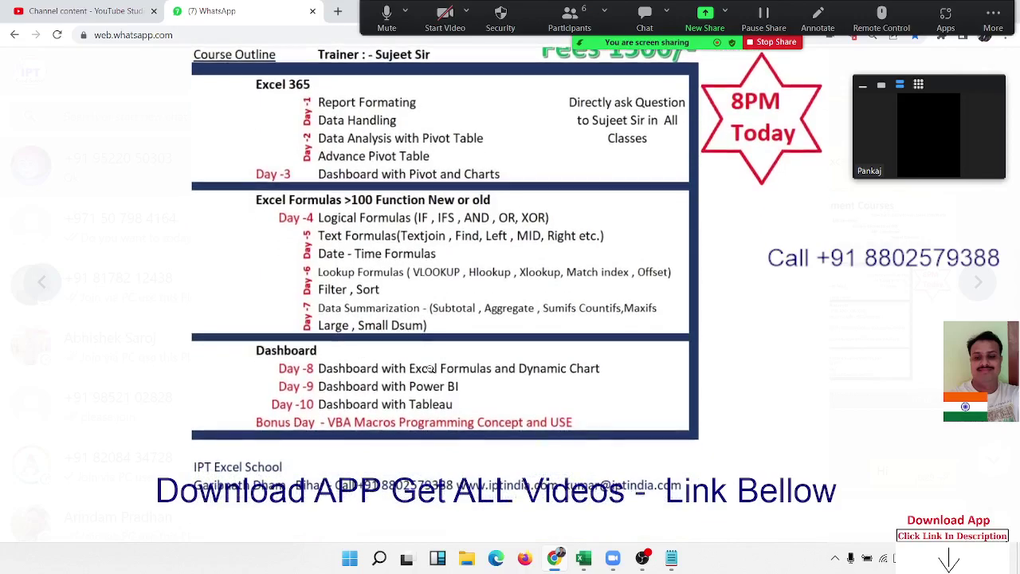
scroll(431, 369, down, 1)
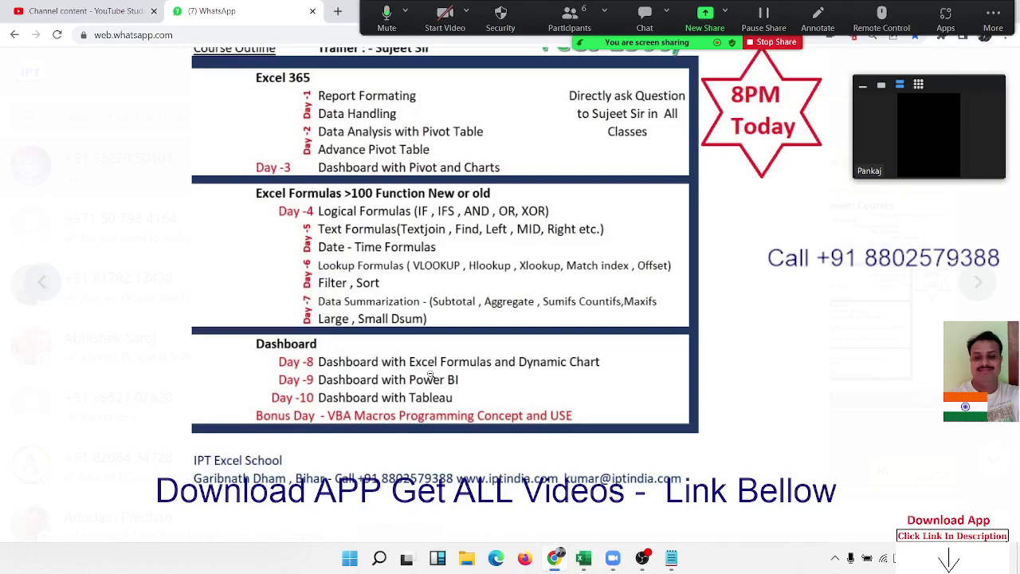
scroll(430, 374, down, 1)
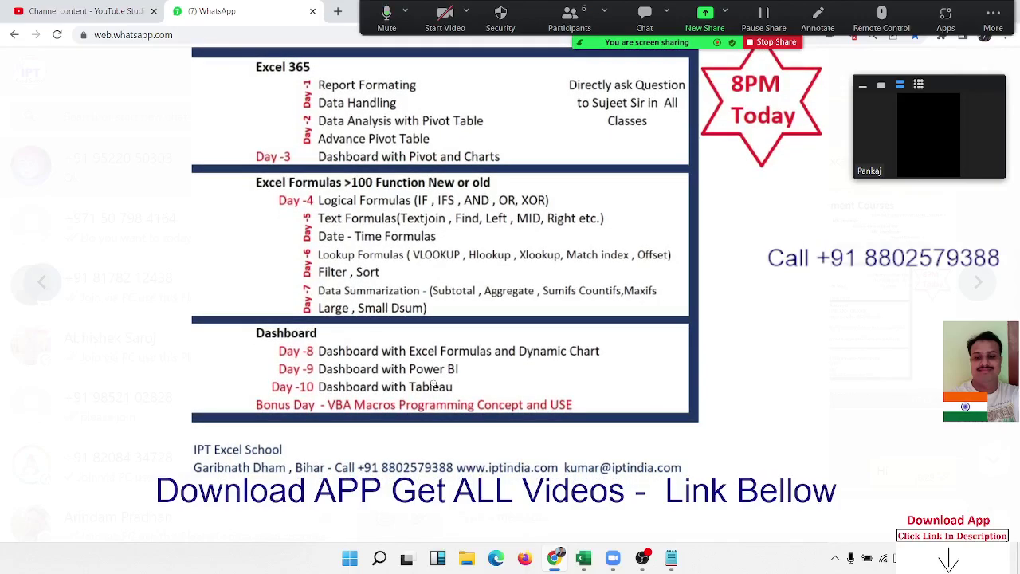
scroll(438, 395, down, 1)
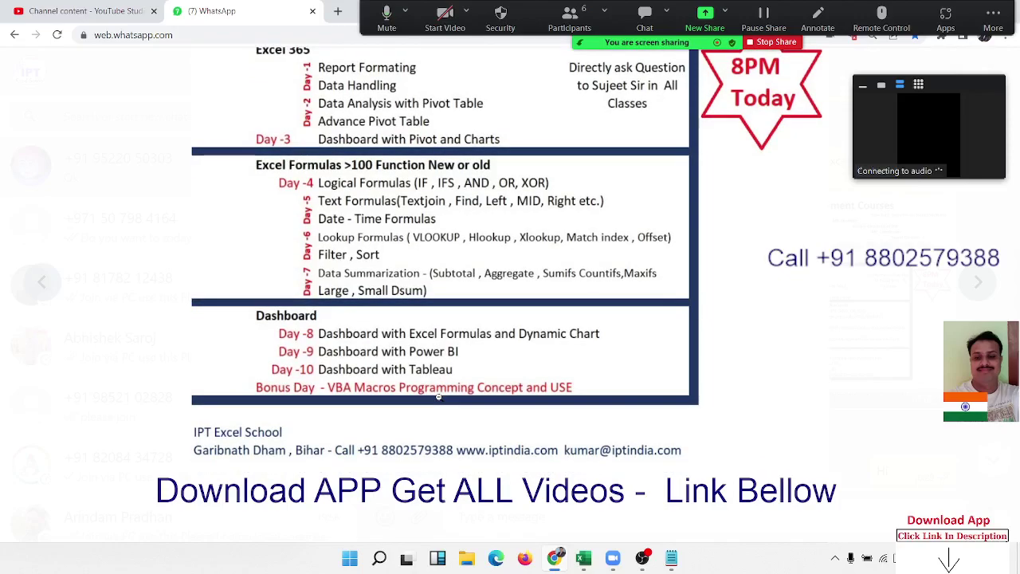
scroll(441, 392, up, 1)
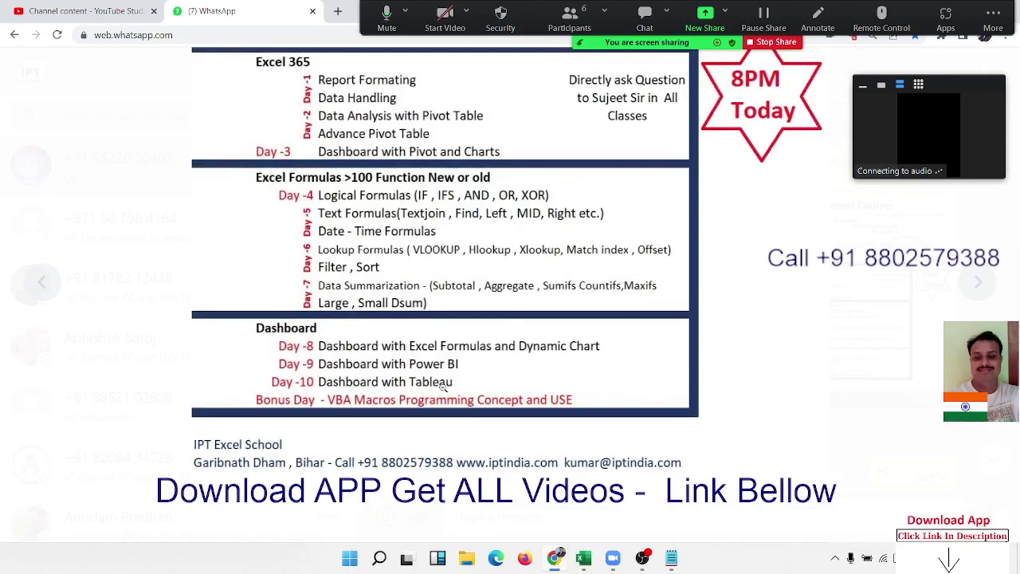
Check the Zoom participants list, close it, and show the course flyer at full view.
click(580, 18)
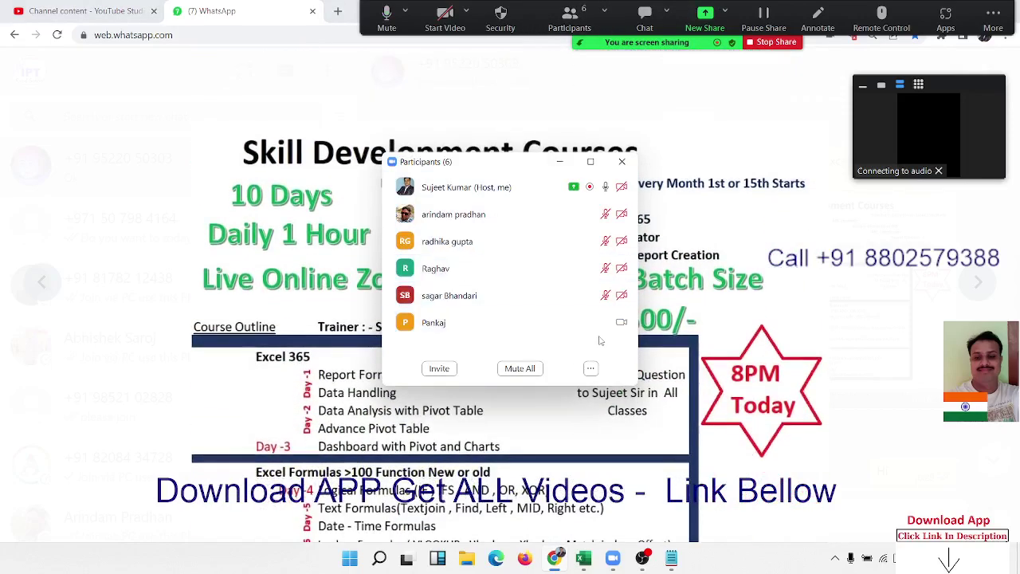
click(621, 324)
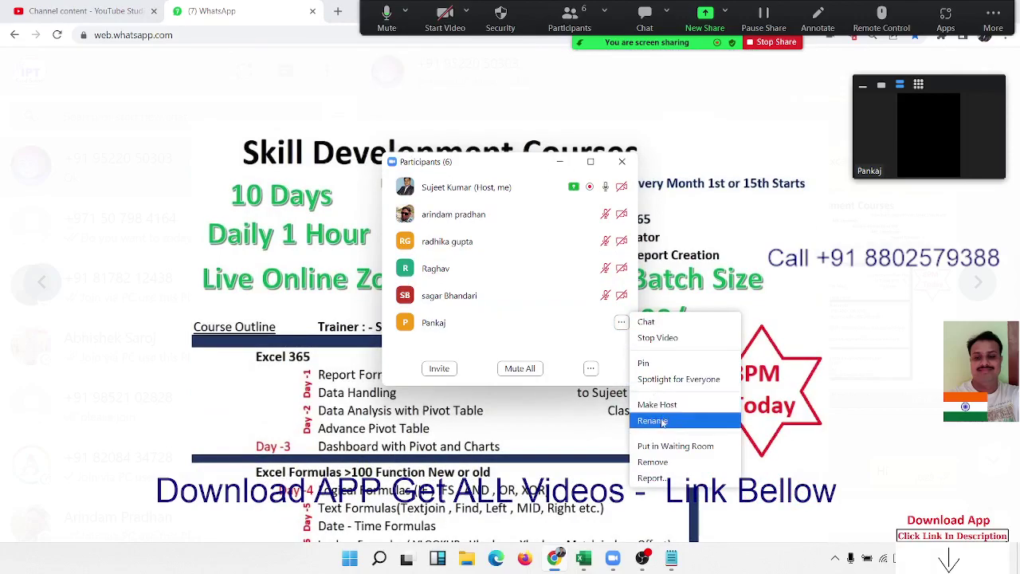
click(625, 341)
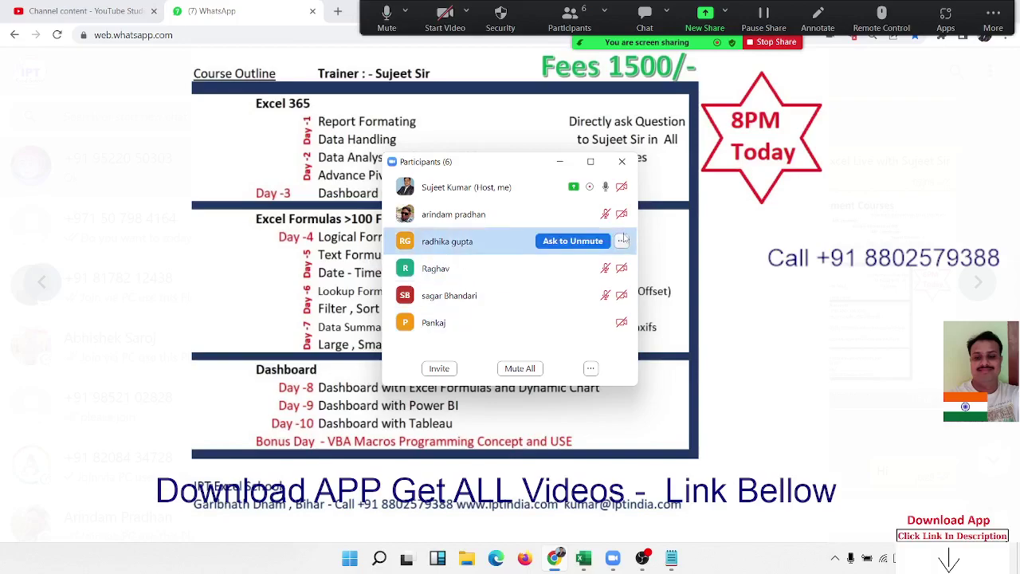
click(623, 163)
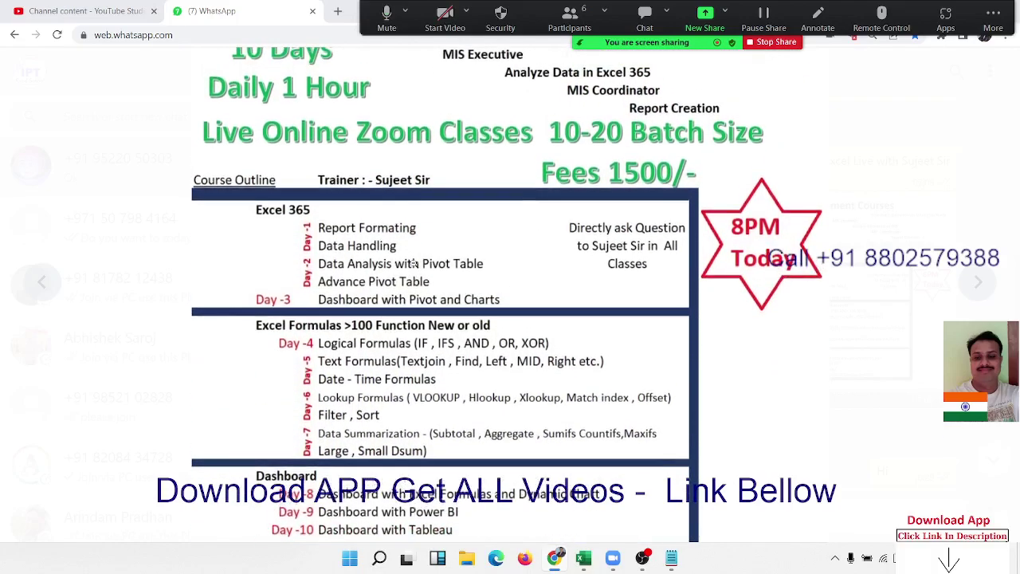
click(418, 279)
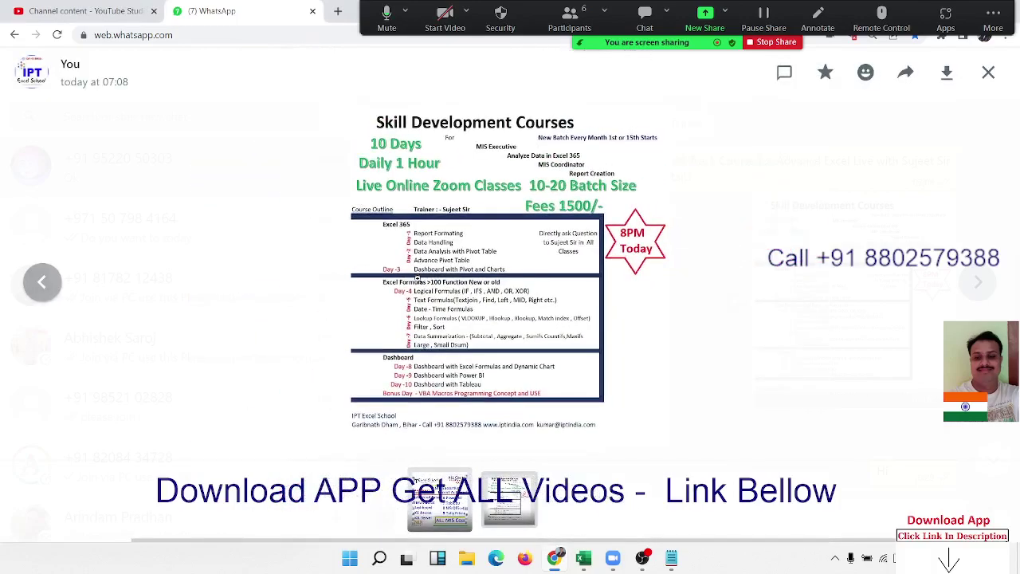
mouse_move(583, 558)
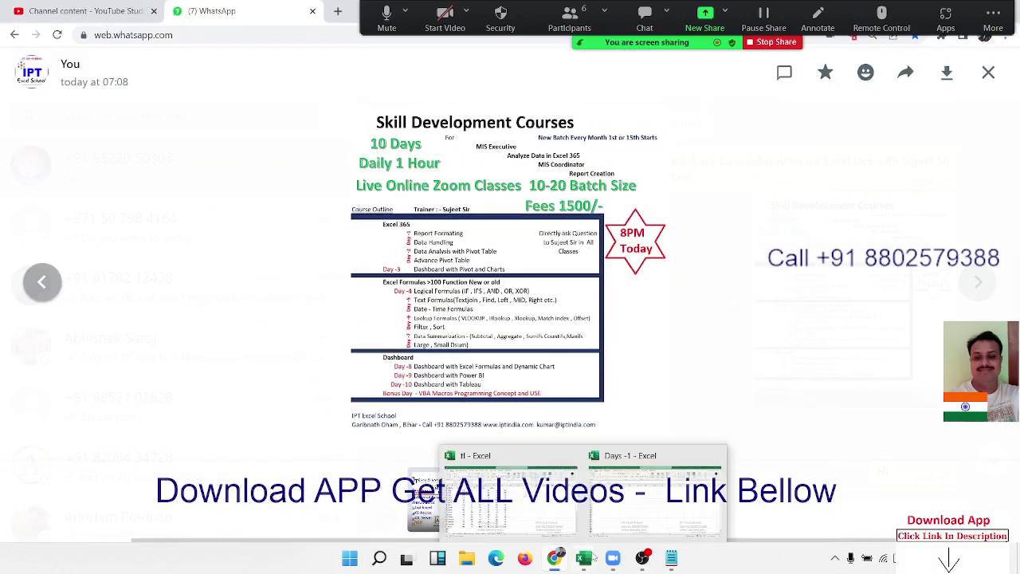
click(619, 518)
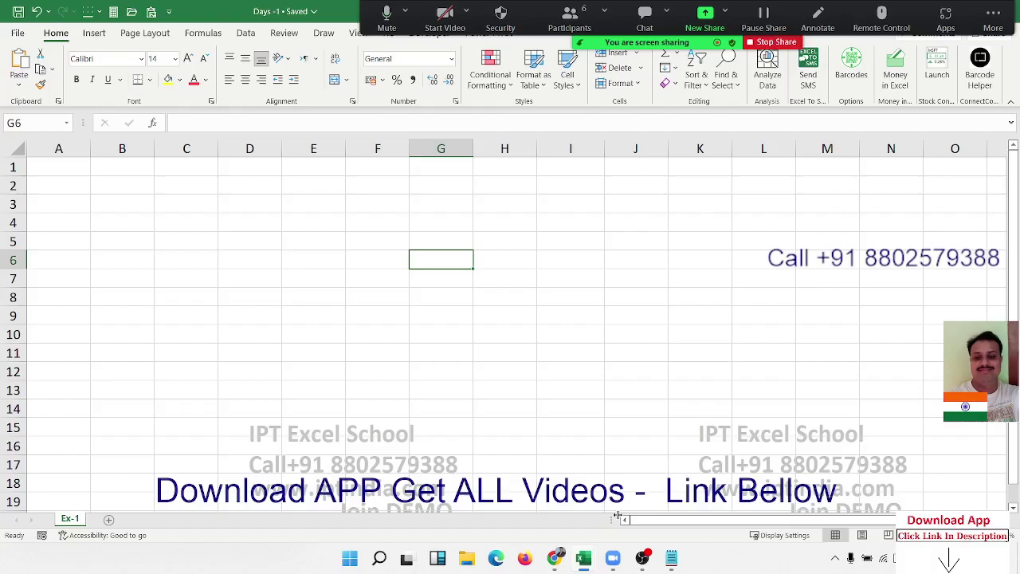
click(370, 27)
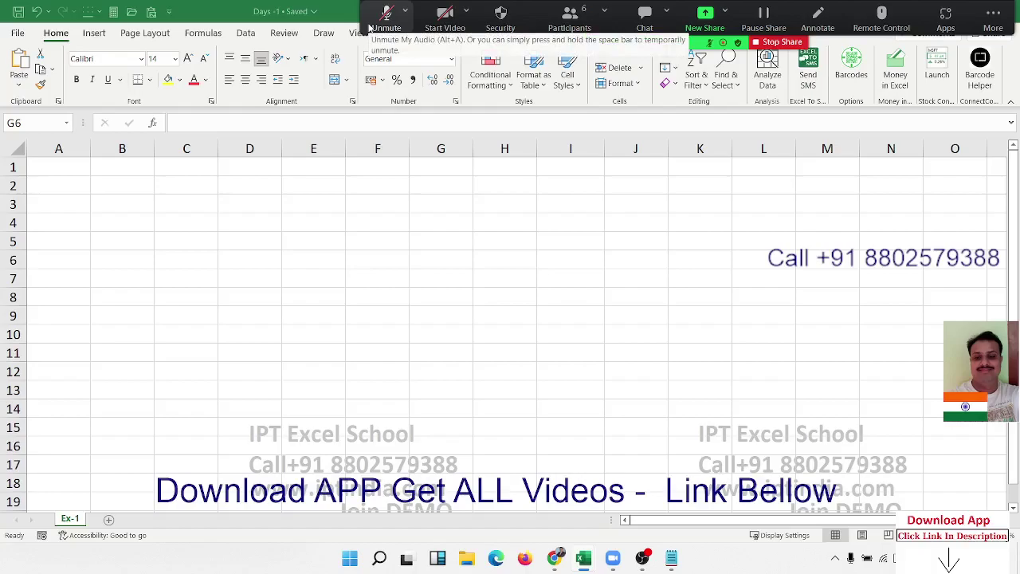
click(386, 16)
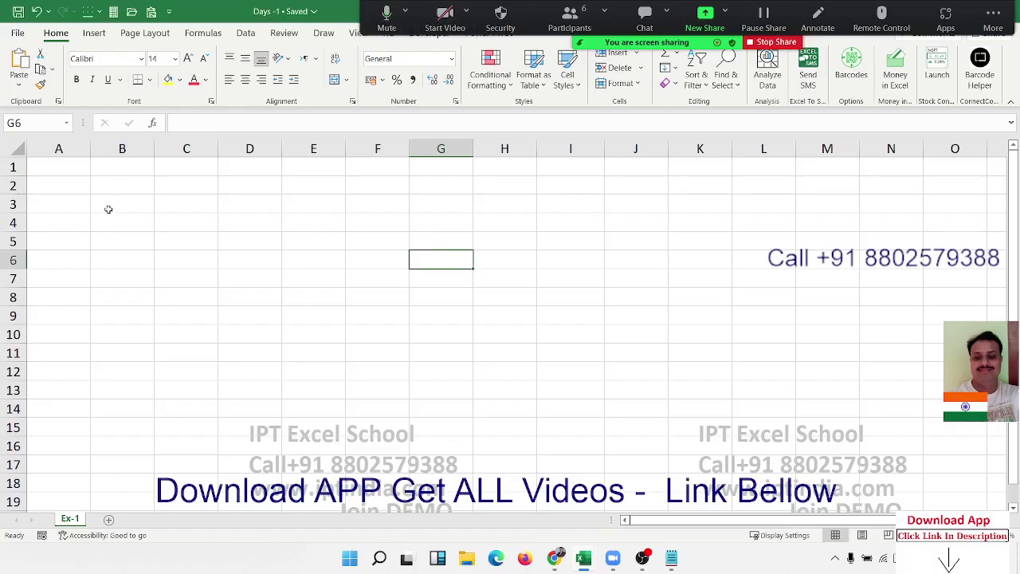
click(112, 204)
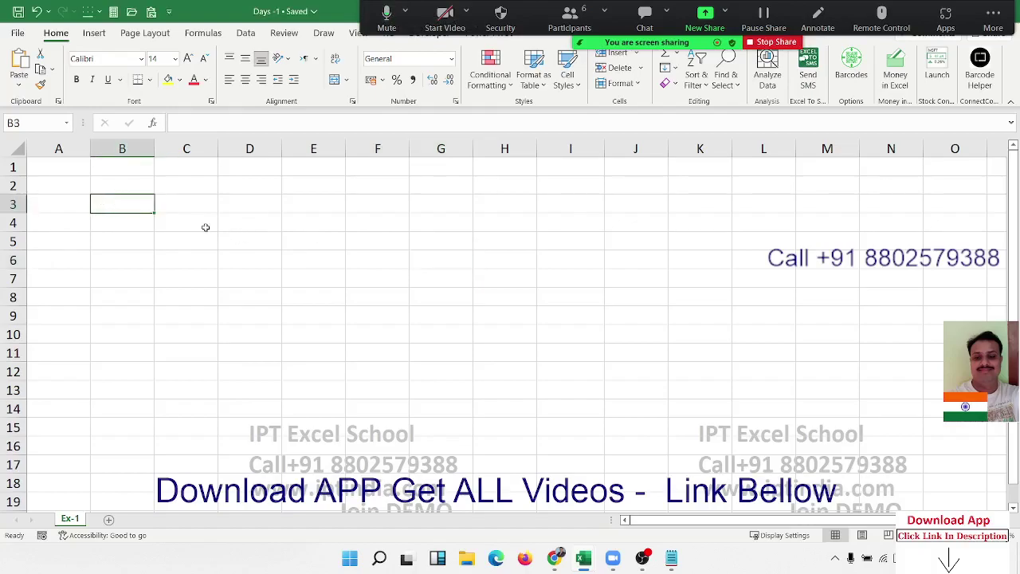
click(144, 180)
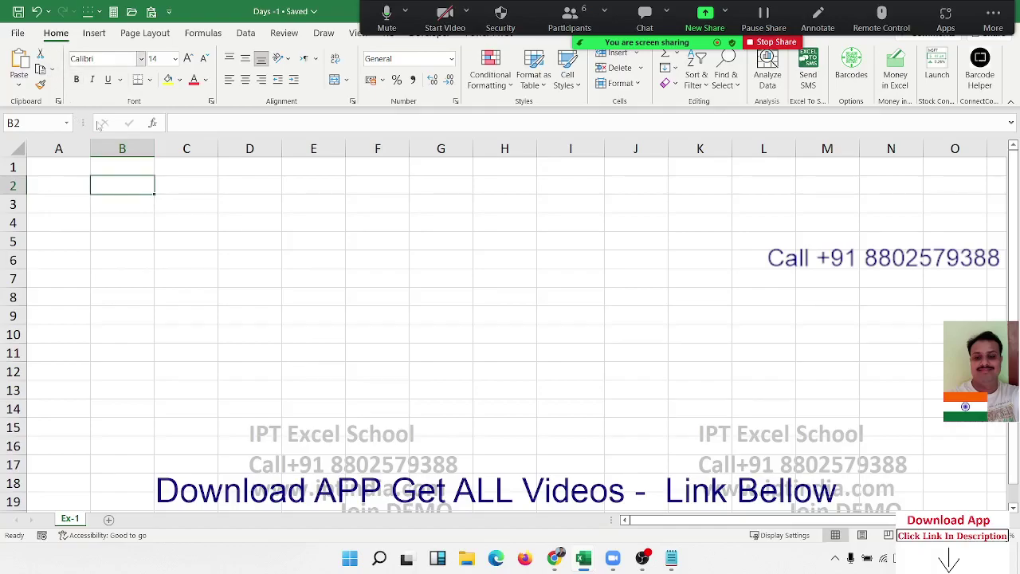
click(204, 227)
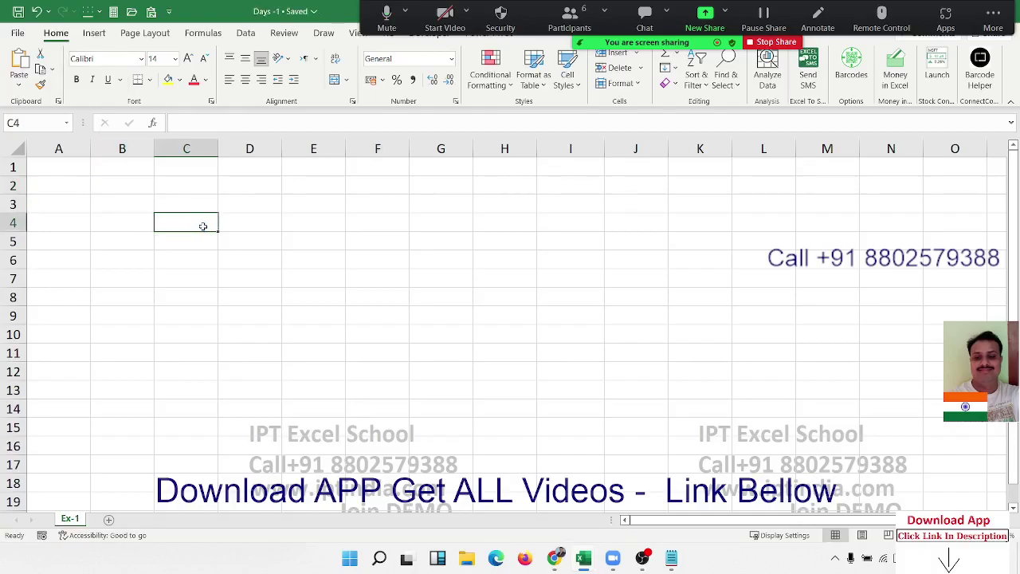
click(257, 204)
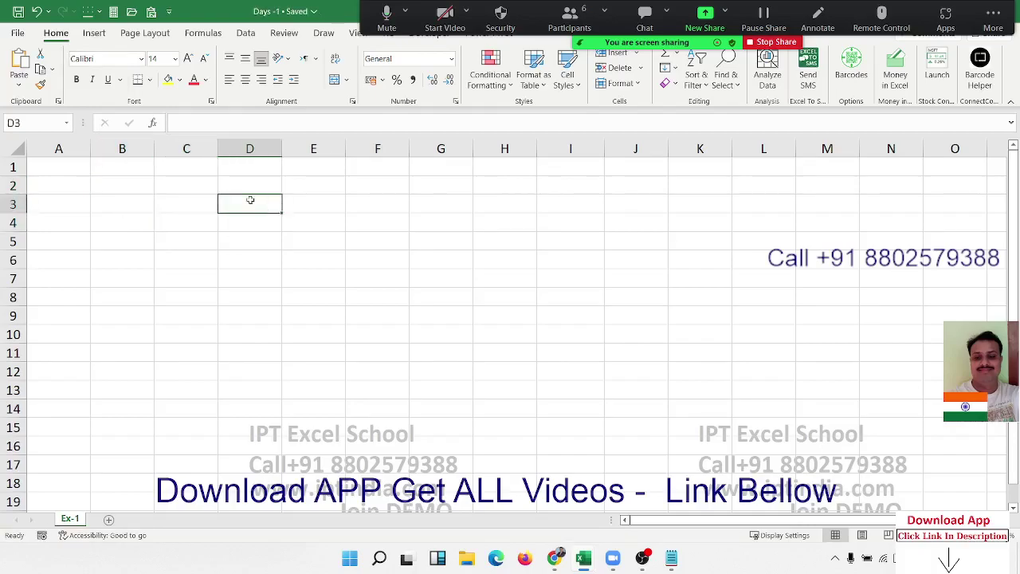
click(21, 34)
Browse to the Documents folder in Save As, then cancel without saving.
click(50, 211)
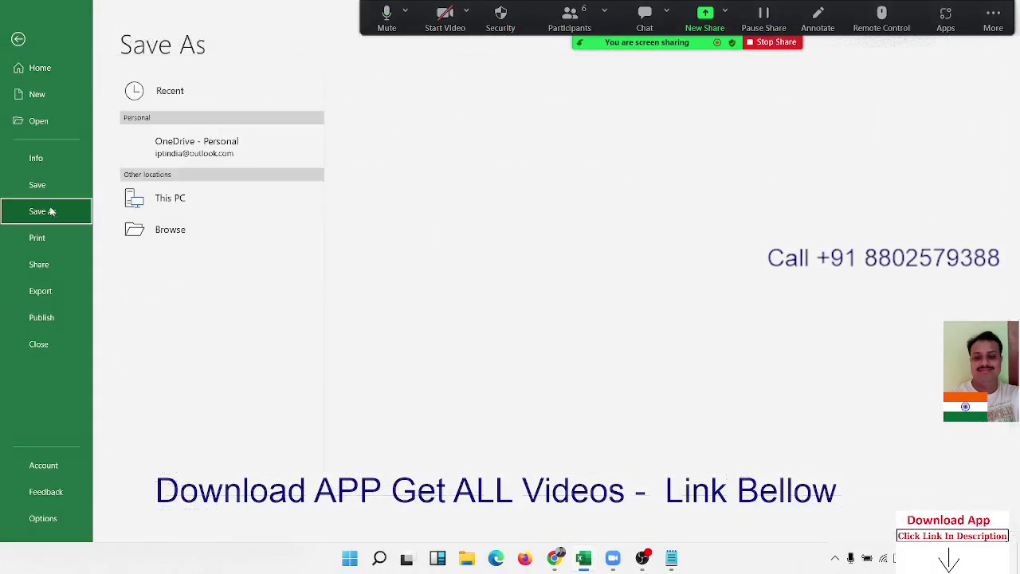
click(163, 261)
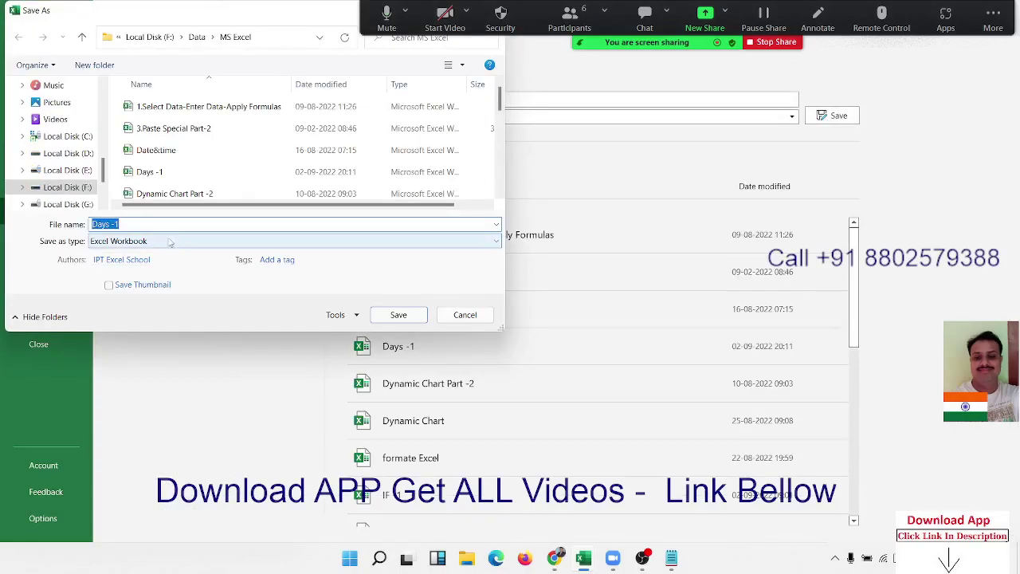
scroll(69, 109, up, 2)
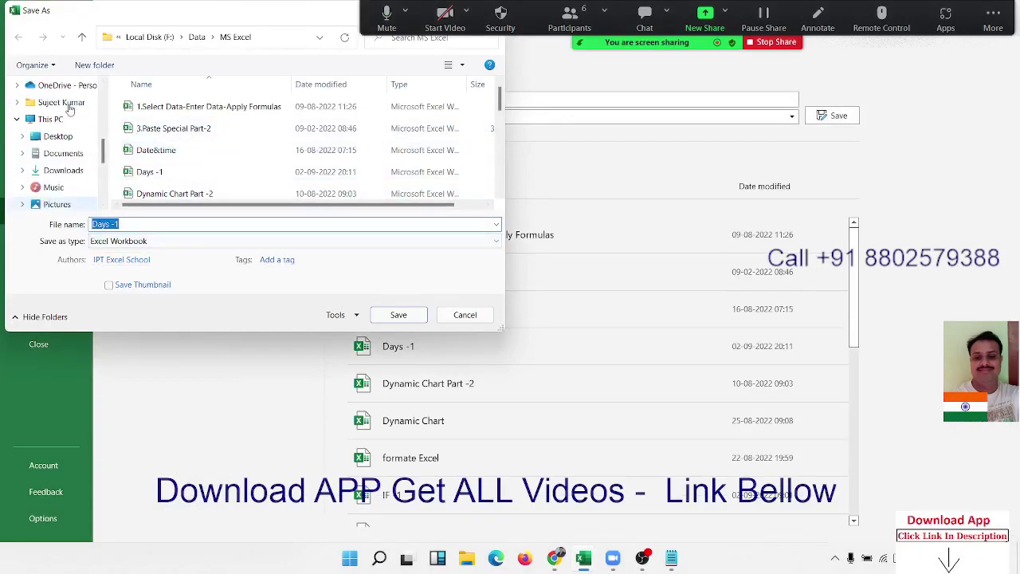
click(62, 153)
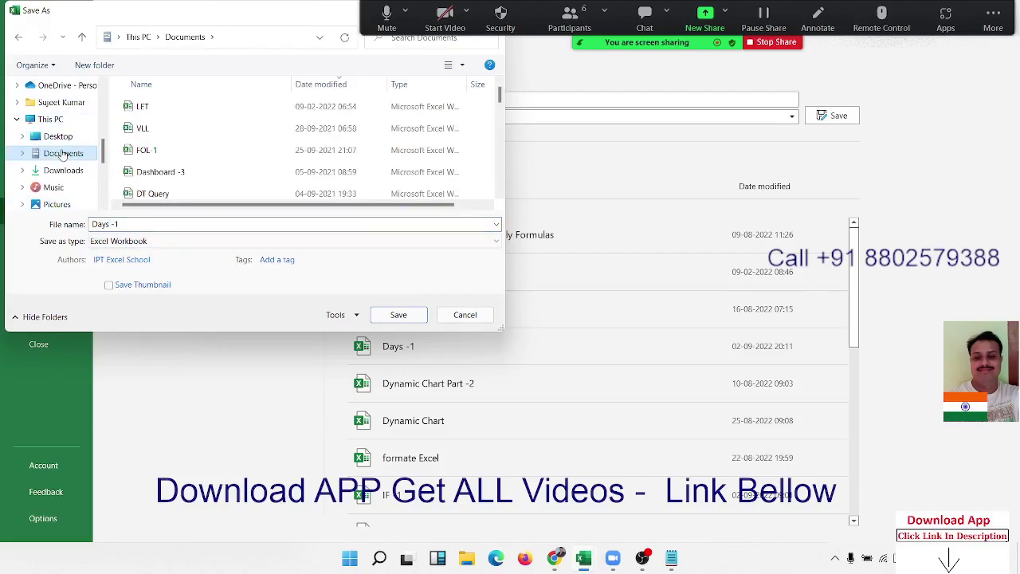
key(Escape)
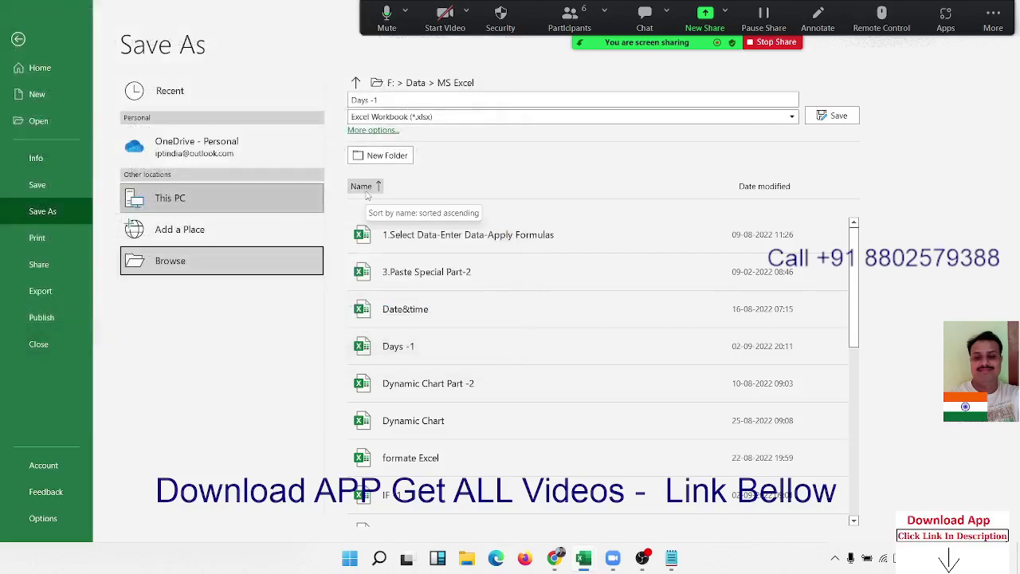
key(Escape)
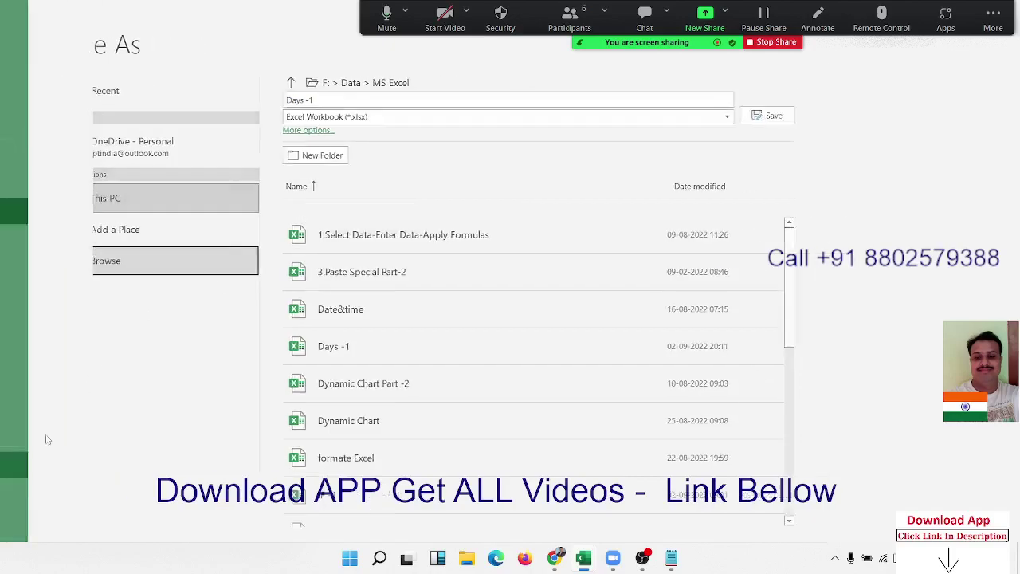
Go to the File home page and open Excel Options with Alt+F, T.
click(28, 34)
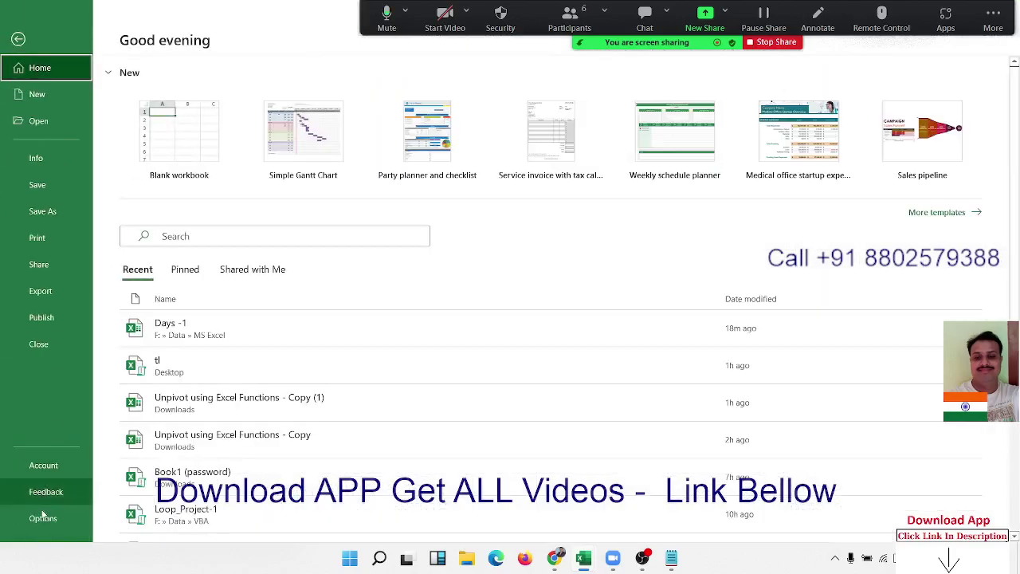
key(Escape)
key(alt+f)
key(t)
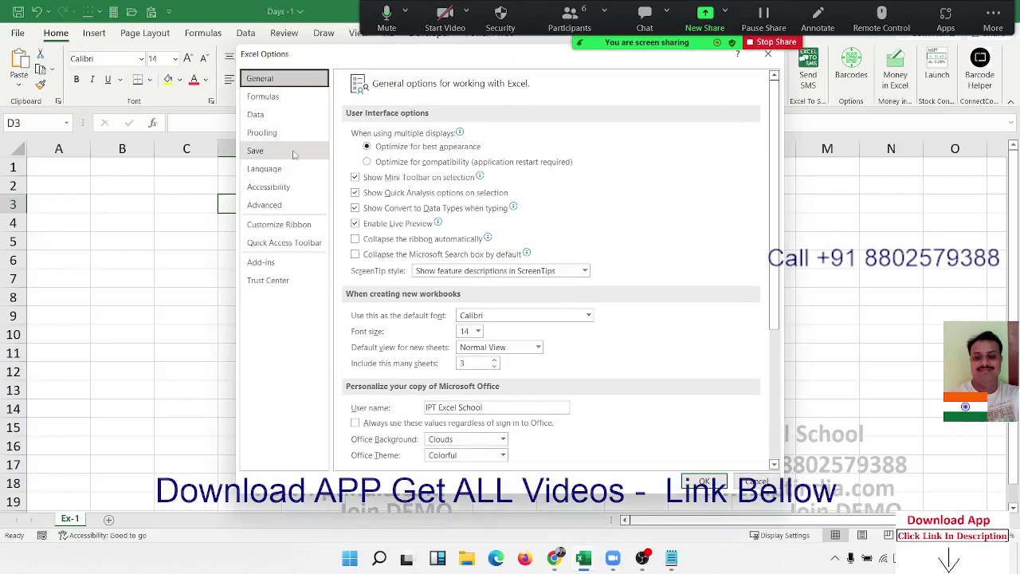
Keep Excel Macro-Enabled Workbook as the default save format and close Options.
click(295, 151)
click(573, 152)
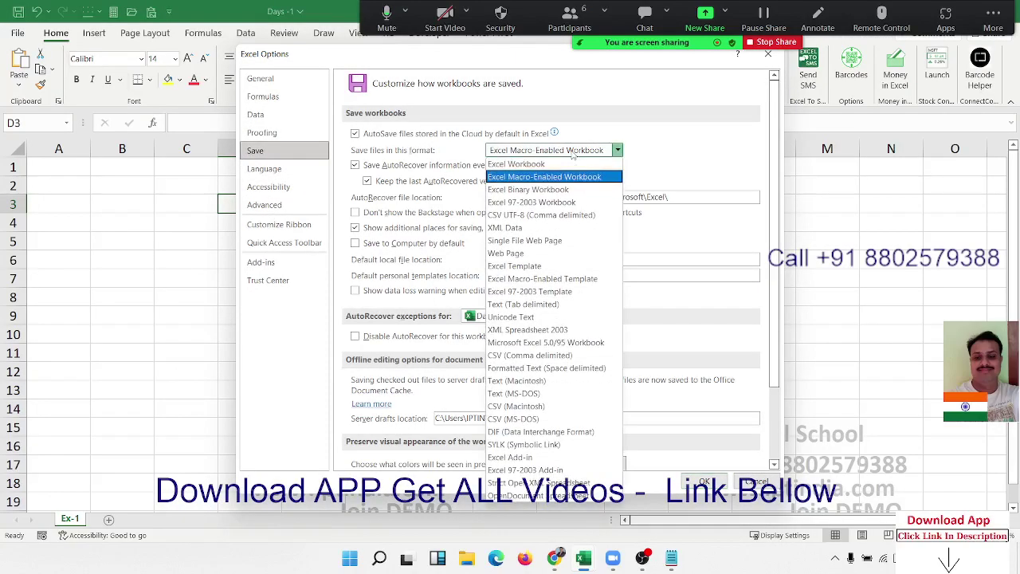
click(572, 176)
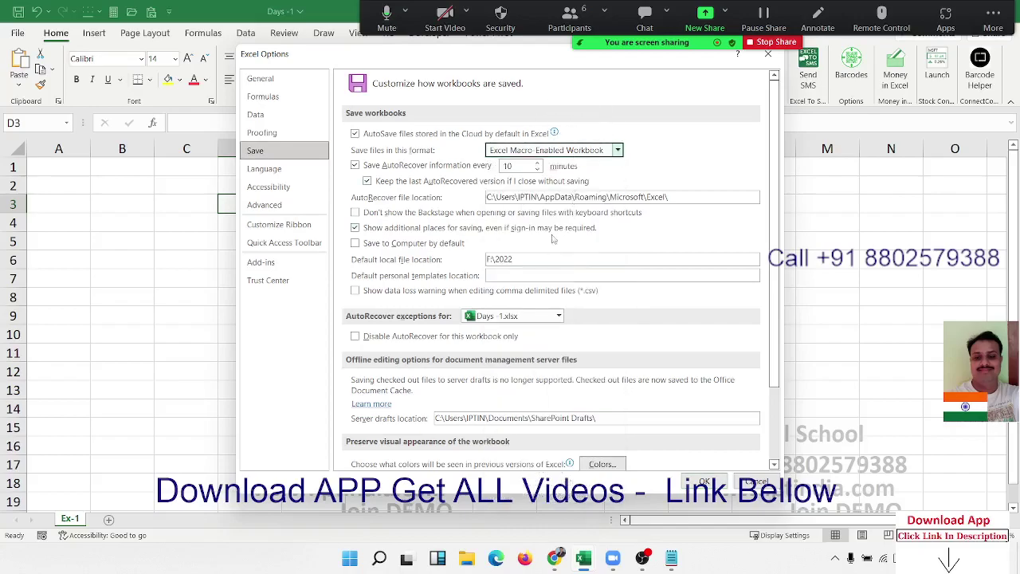
drag(522, 260, 472, 252)
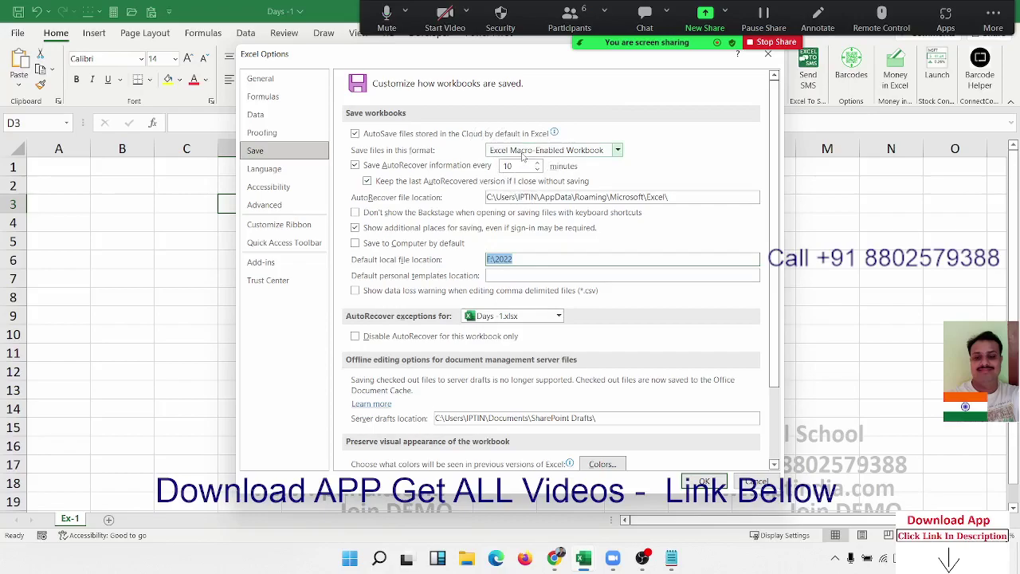
key(Return)
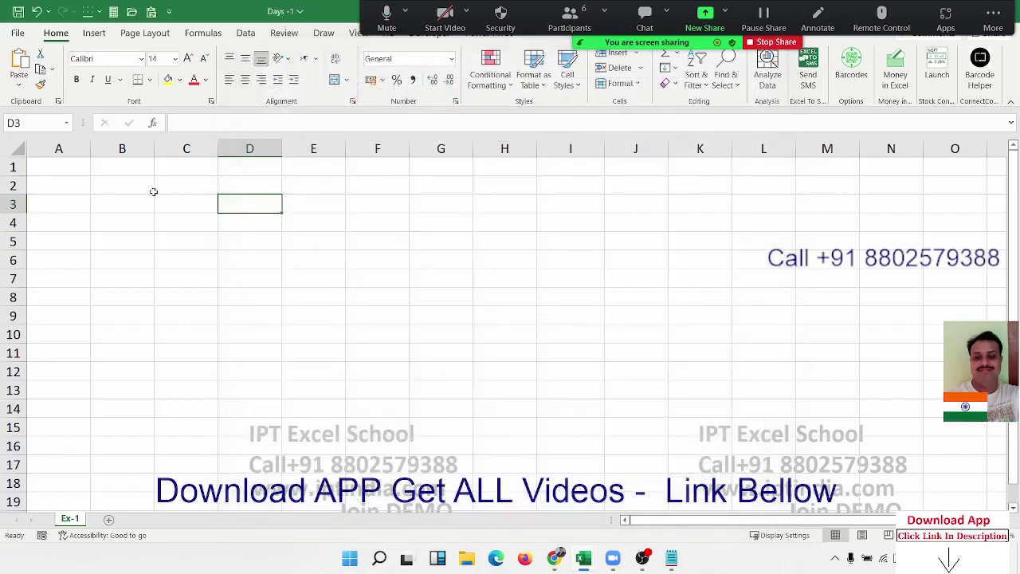
Enter JAN in cell B2.
click(146, 186)
text(JAN)
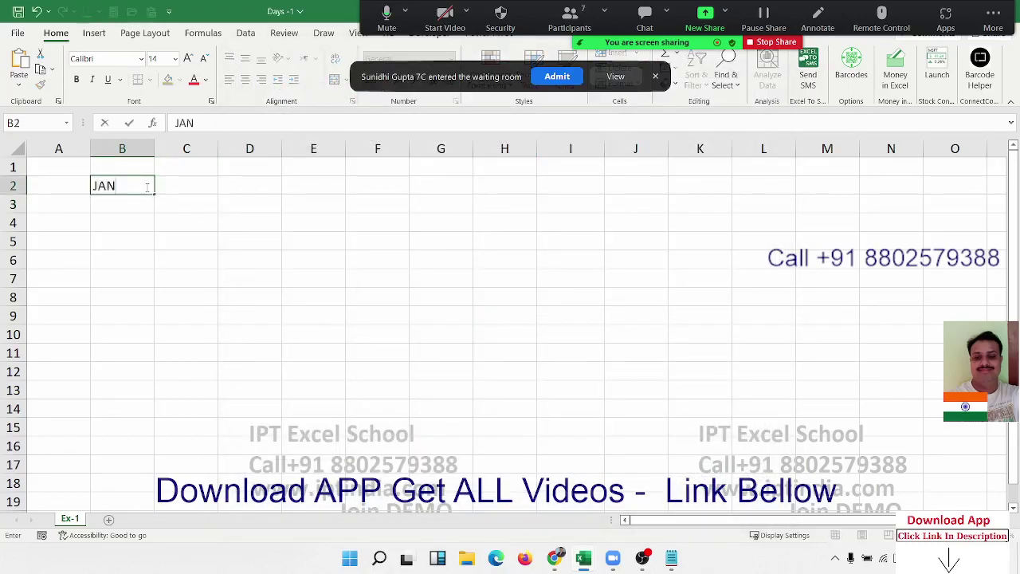
key(Return)
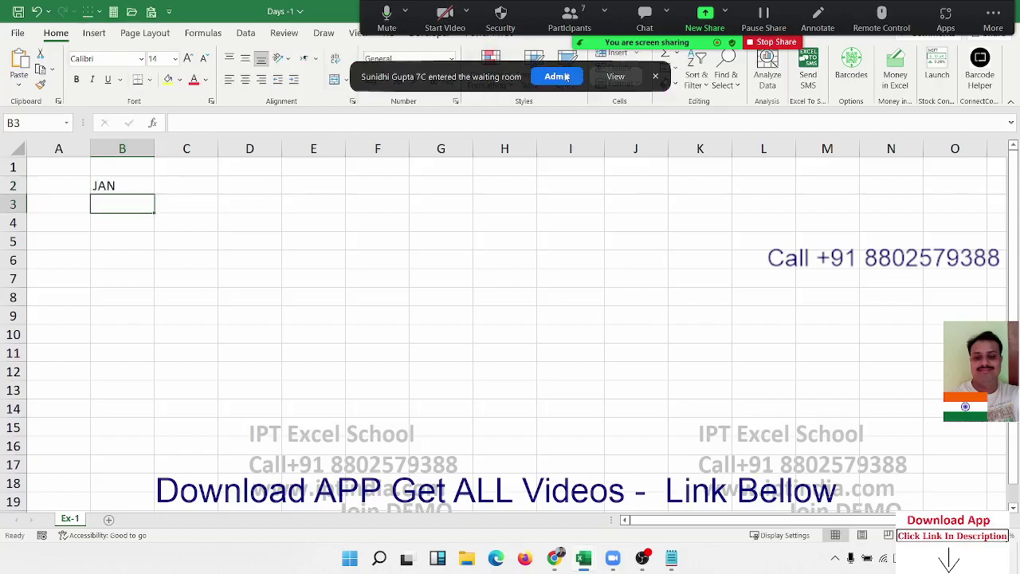
Admit the waiting participant and fill months JAN through SEP down B2:B10.
click(567, 76)
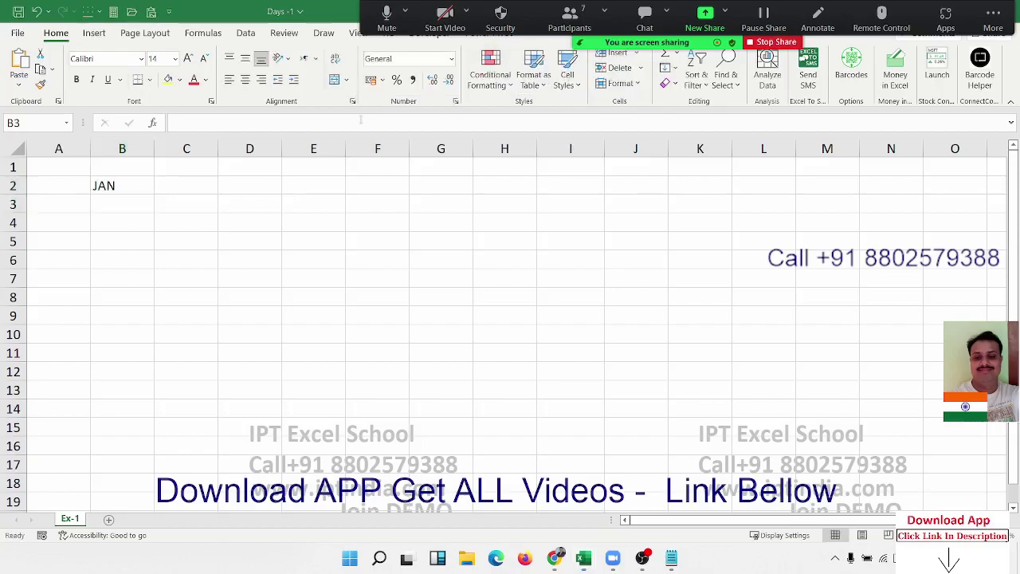
click(137, 186)
drag(153, 195, 132, 339)
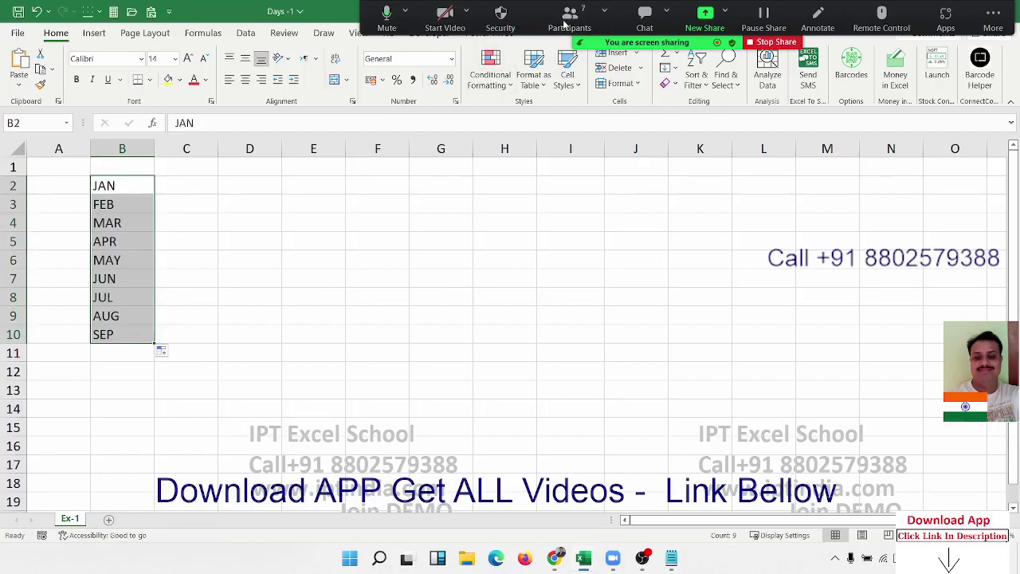
click(568, 17)
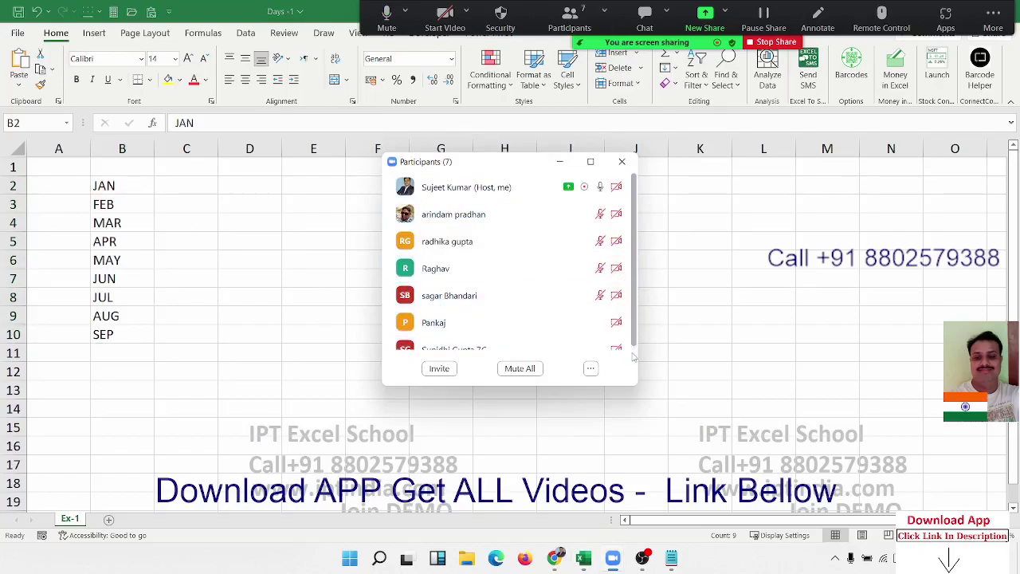
click(612, 165)
key(ctrl+shift+Down)
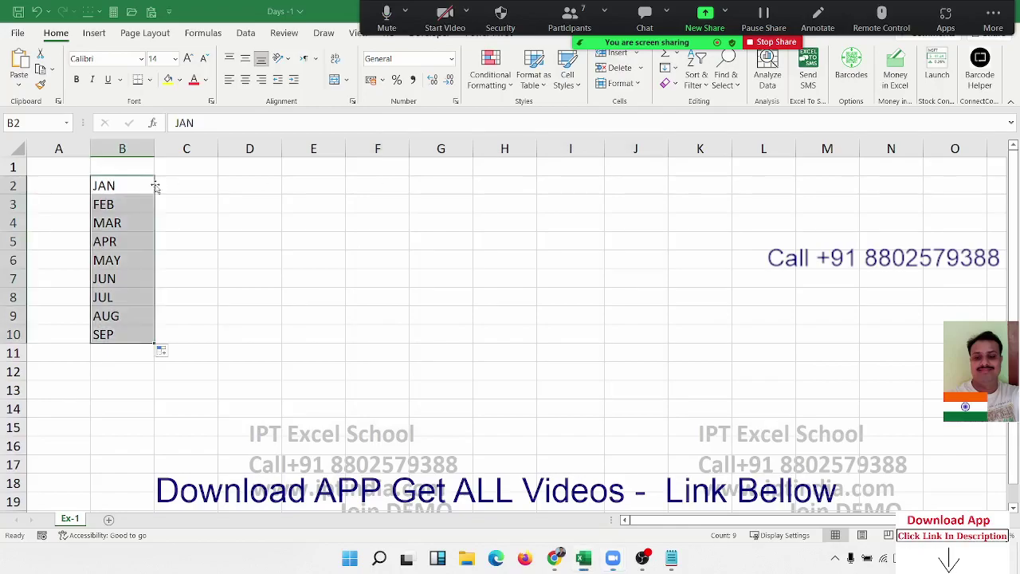
Enter Sun in C2 and fill the weekdays down to C10.
click(166, 185)
text(Sun)
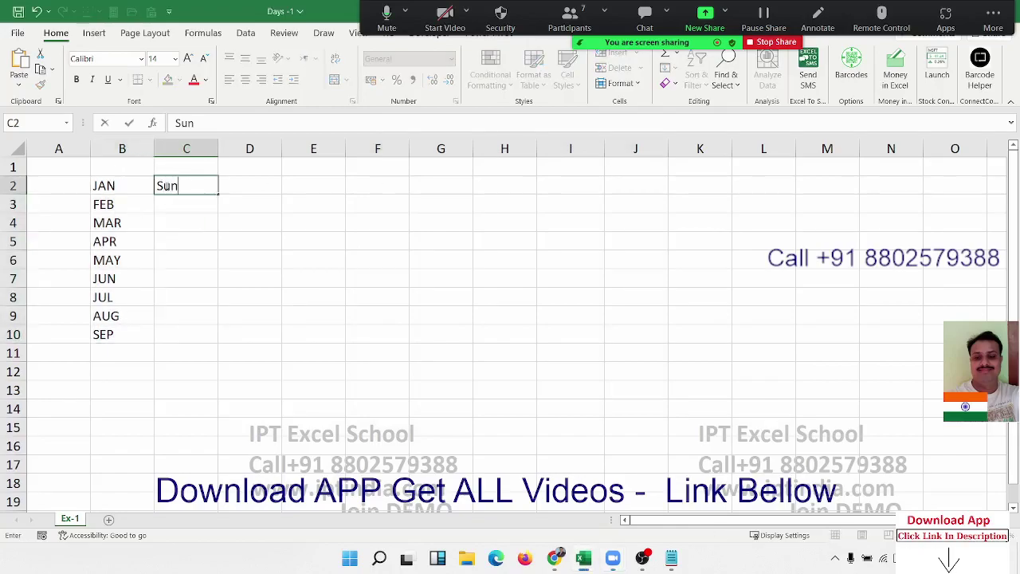
key(Return)
click(191, 188)
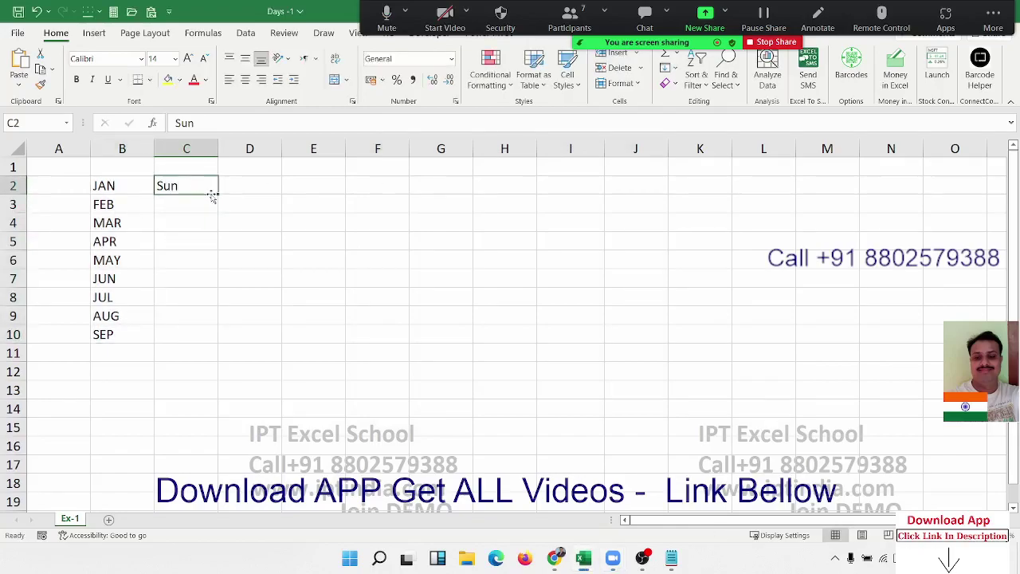
drag(216, 194, 217, 342)
Enter a first name in D2 and fill the names series down to D10.
click(238, 189)
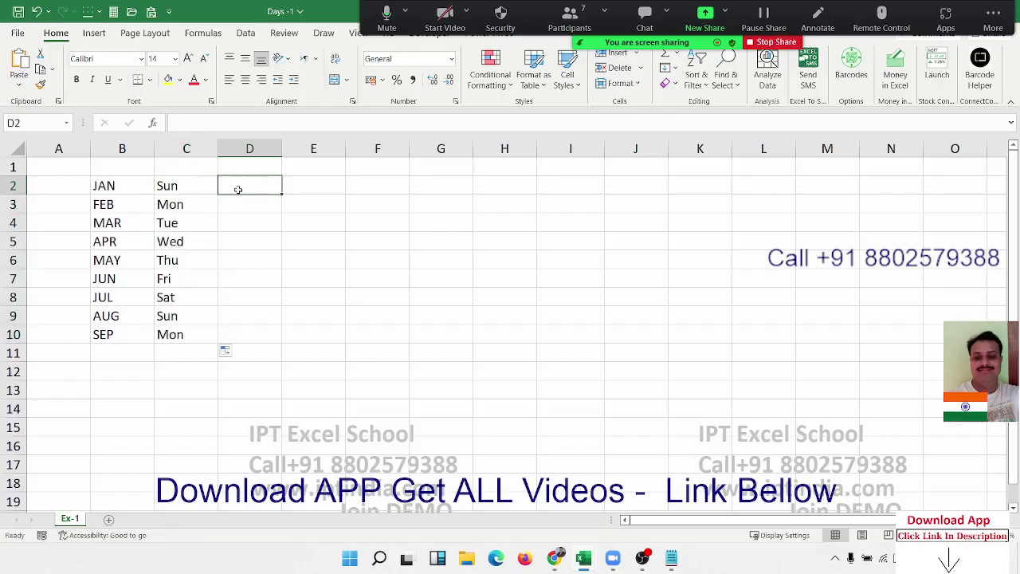
text(Puja)
key(Return)
click(242, 188)
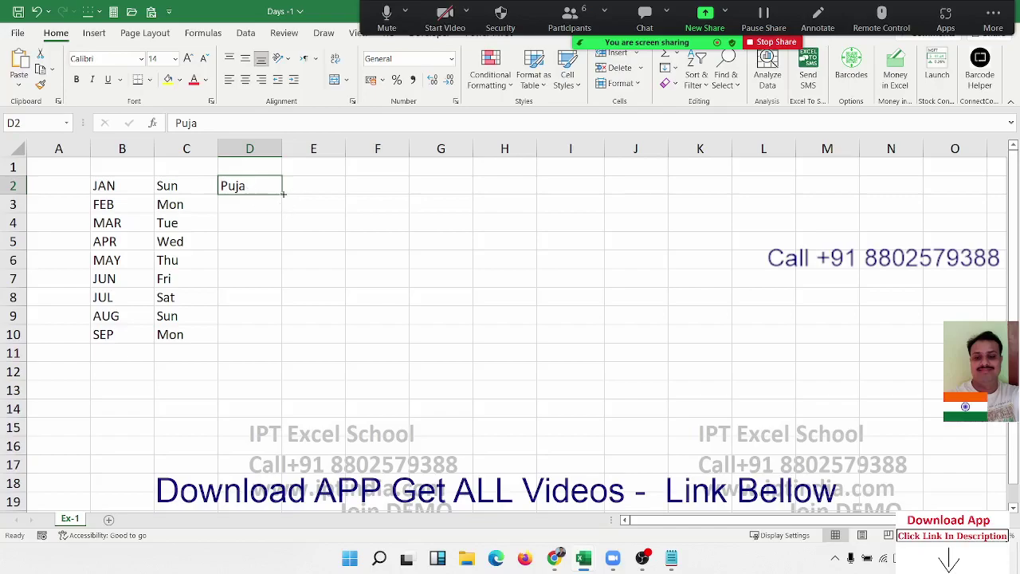
drag(283, 194, 266, 336)
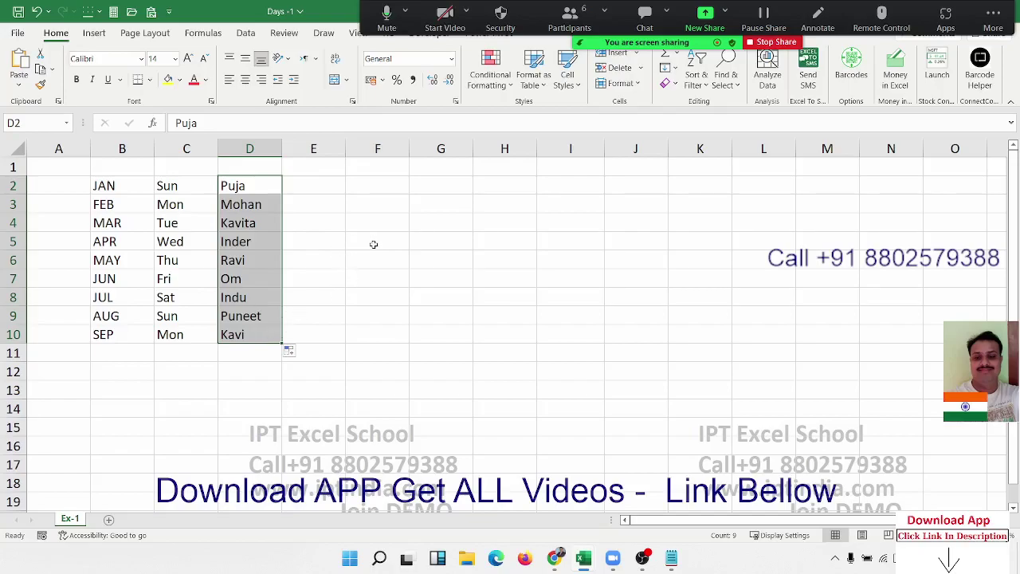
click(363, 208)
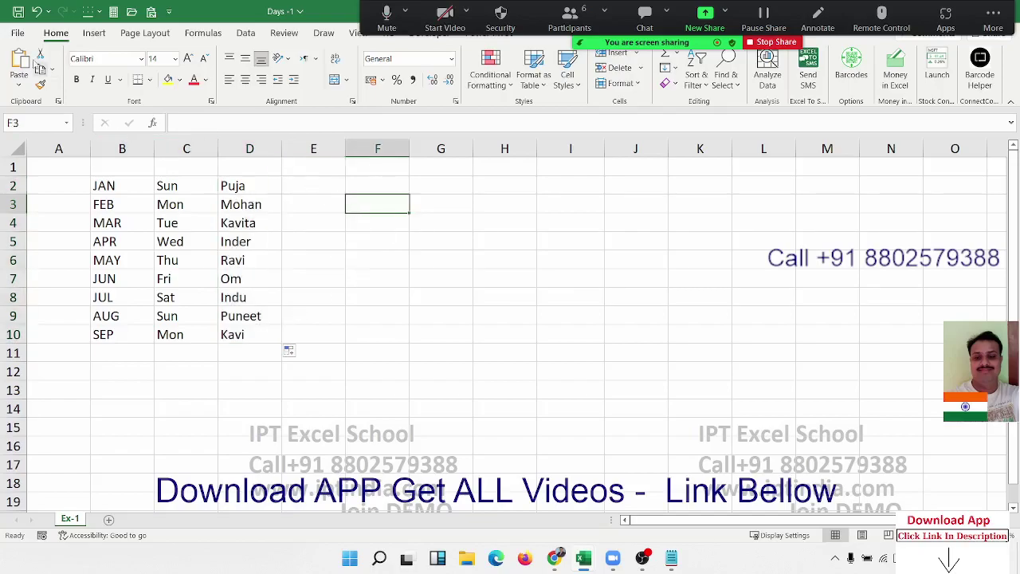
Back out of the File page and Options dialog and select the APR cell B5.
click(17, 32)
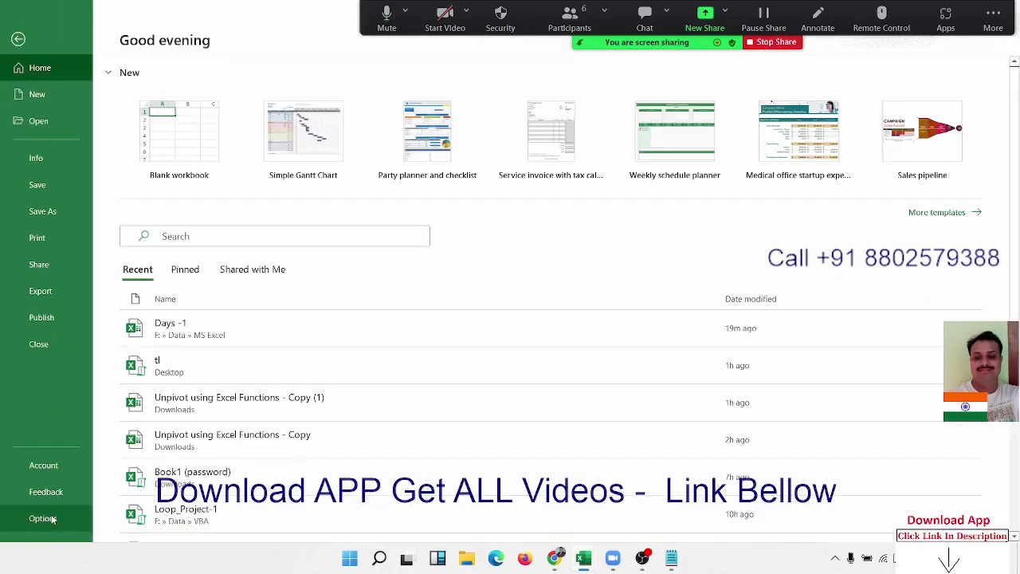
key(Escape)
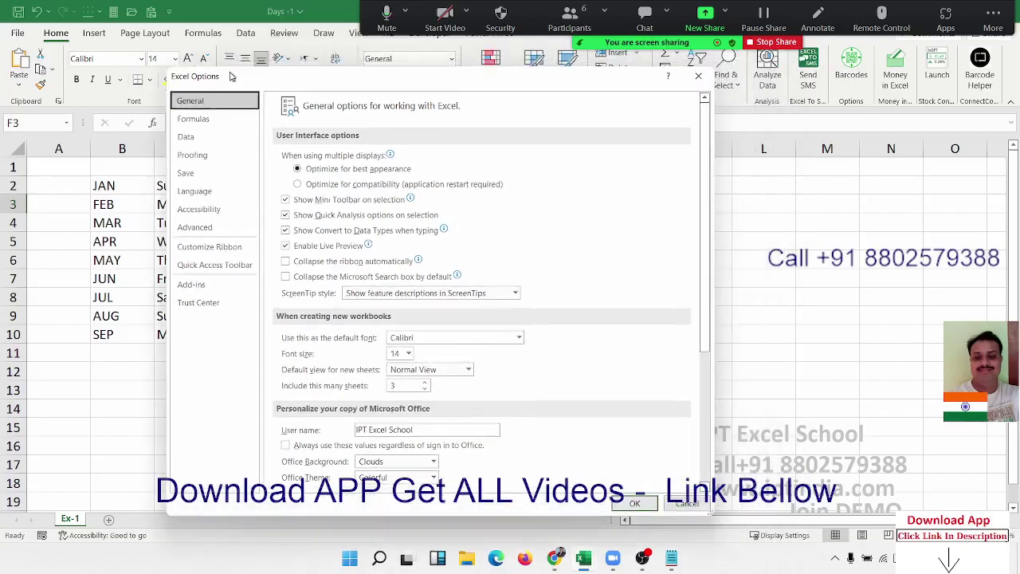
click(701, 78)
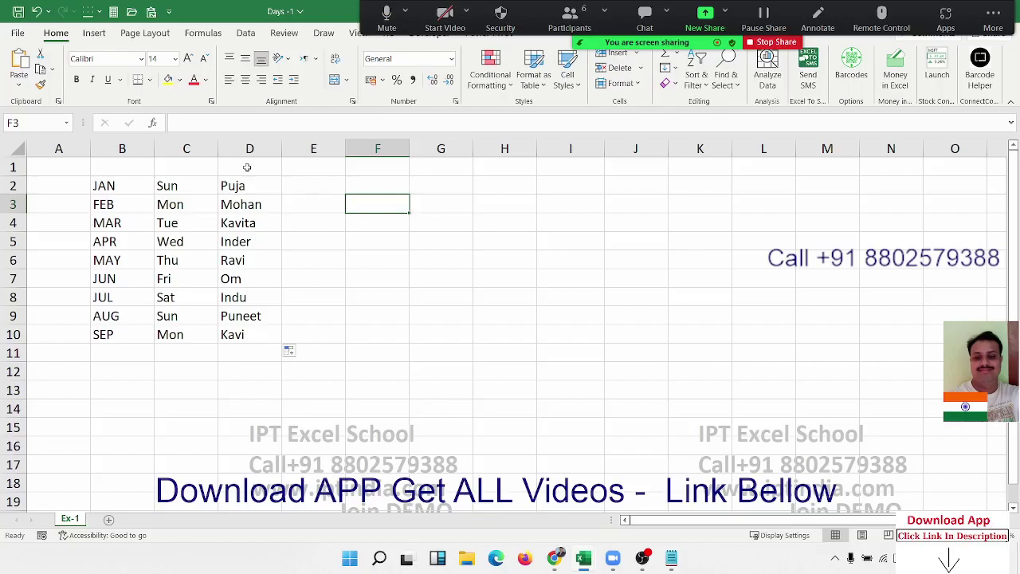
click(153, 239)
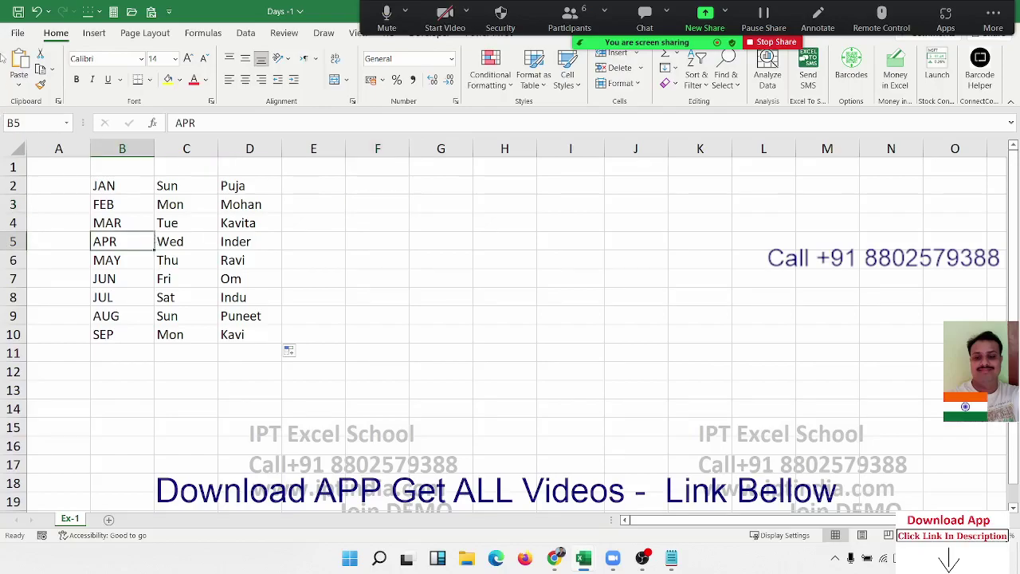
Open Excel Options at Advanced settings and scroll down to the General section.
click(27, 36)
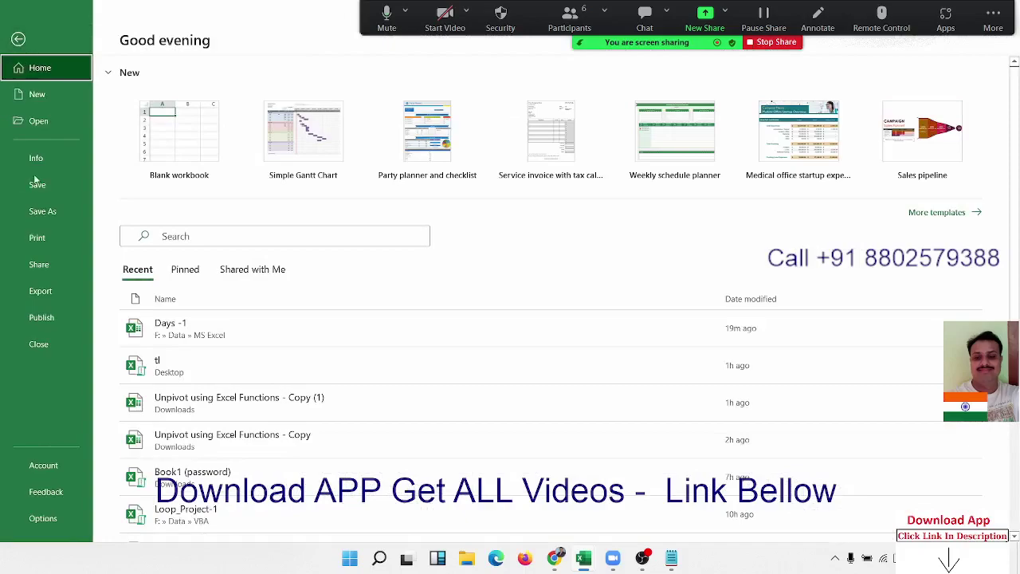
click(46, 520)
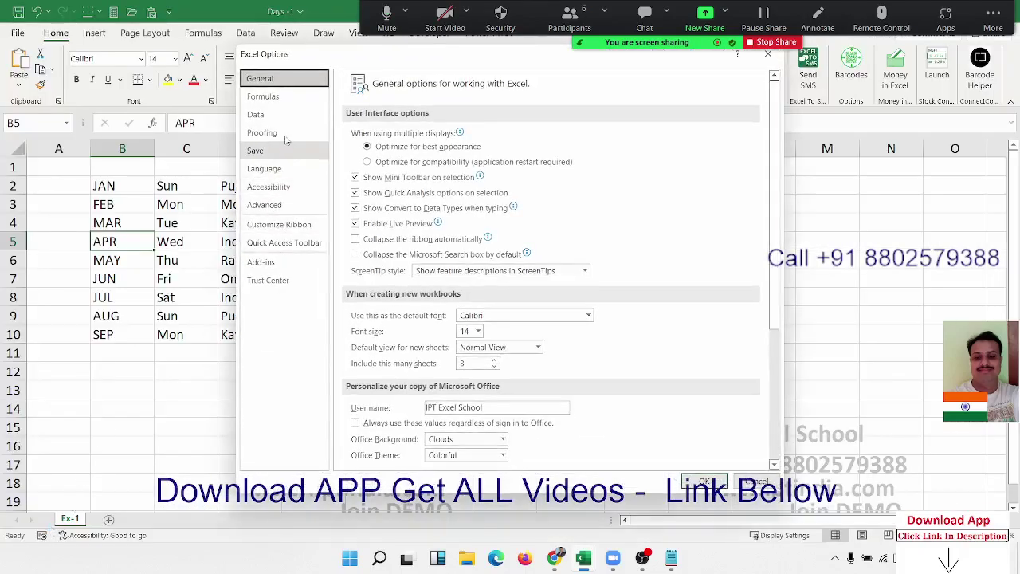
click(266, 204)
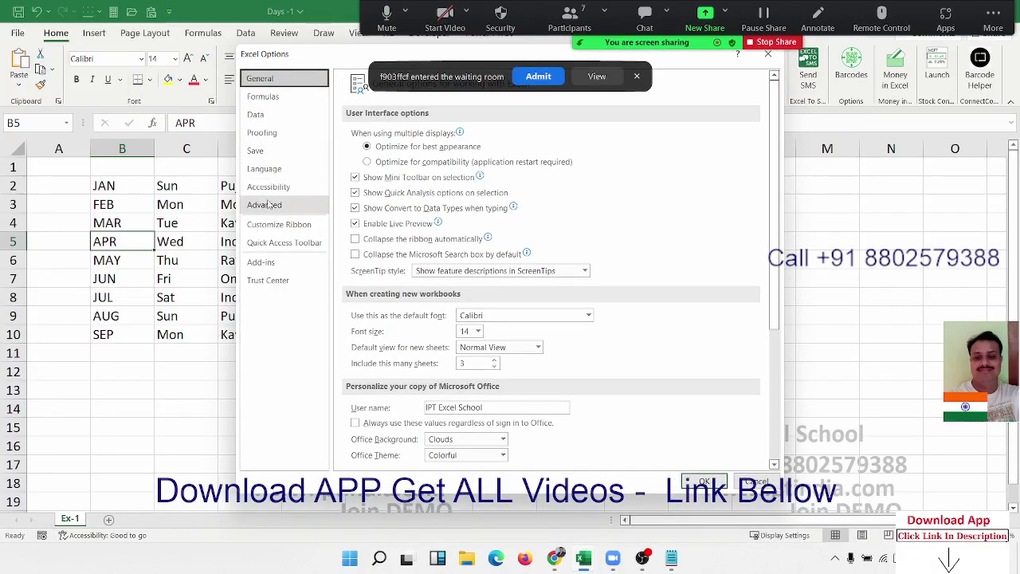
click(532, 78)
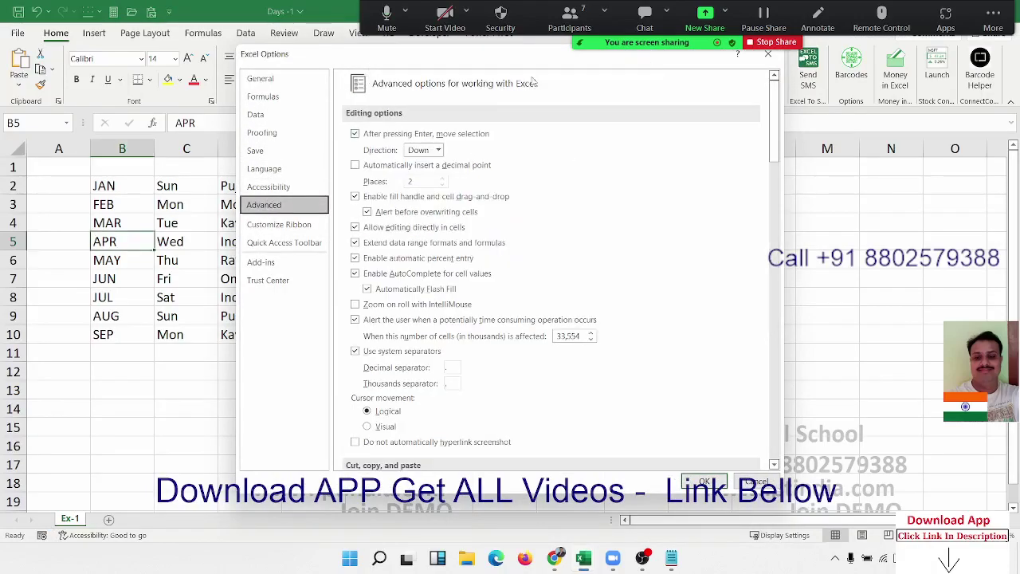
scroll(737, 141, down, 5)
scroll(736, 141, down, 5)
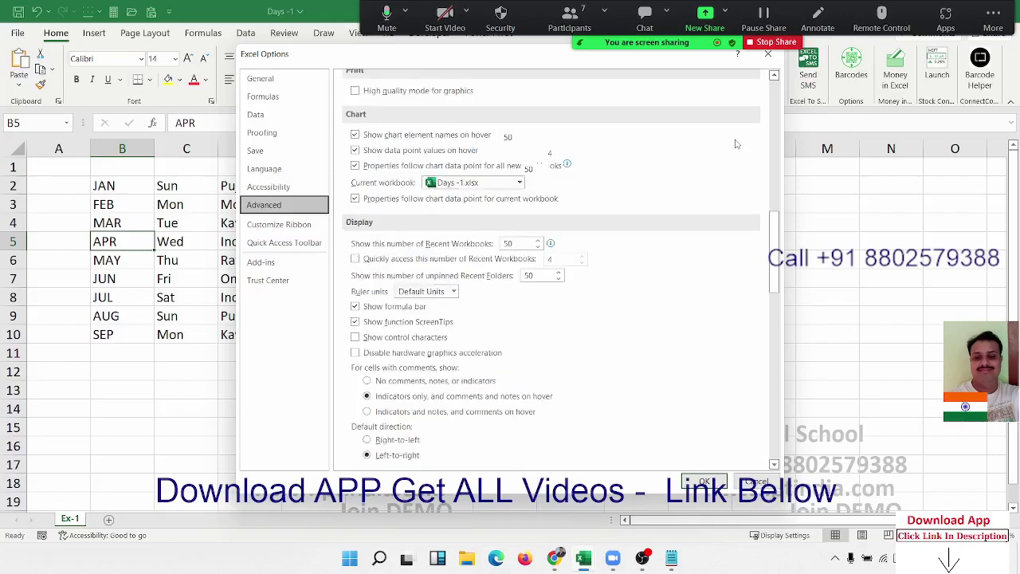
scroll(736, 143, down, 5)
scroll(737, 152, down, 5)
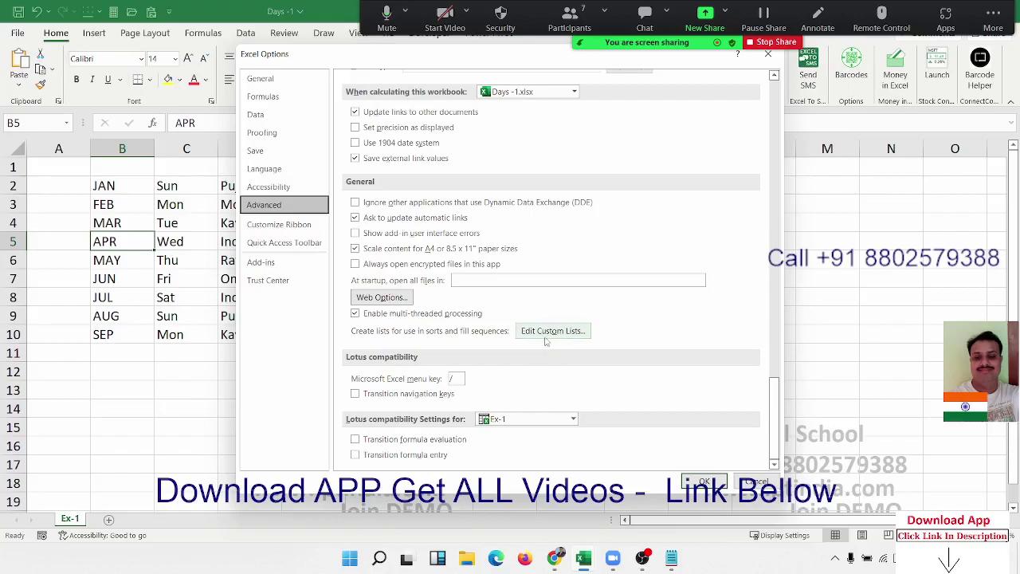
Open Edit Custom Lists and browse the existing lists, such as the bank, names and city lists.
click(546, 339)
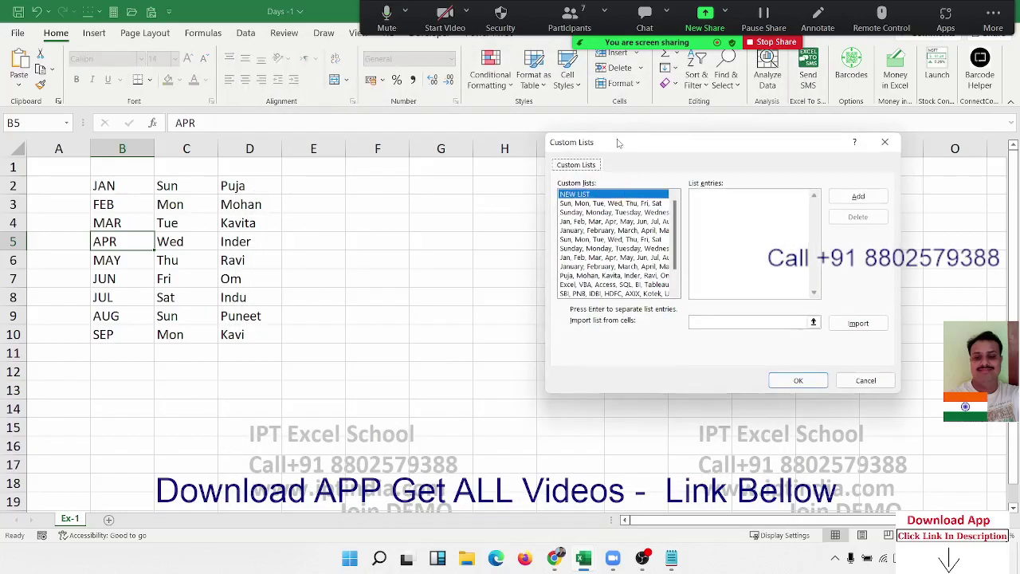
drag(619, 142, 365, 112)
click(454, 168)
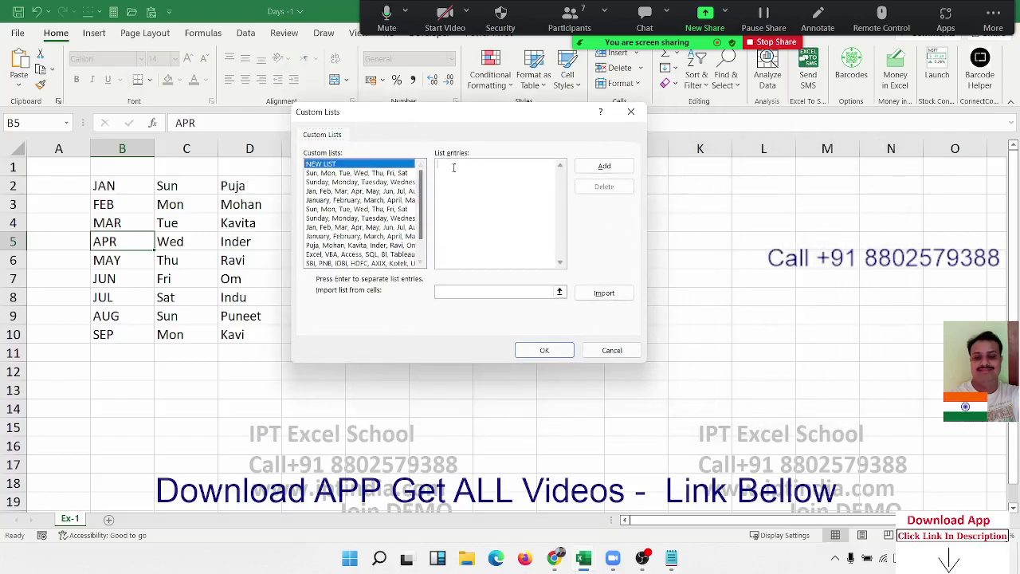
click(353, 255)
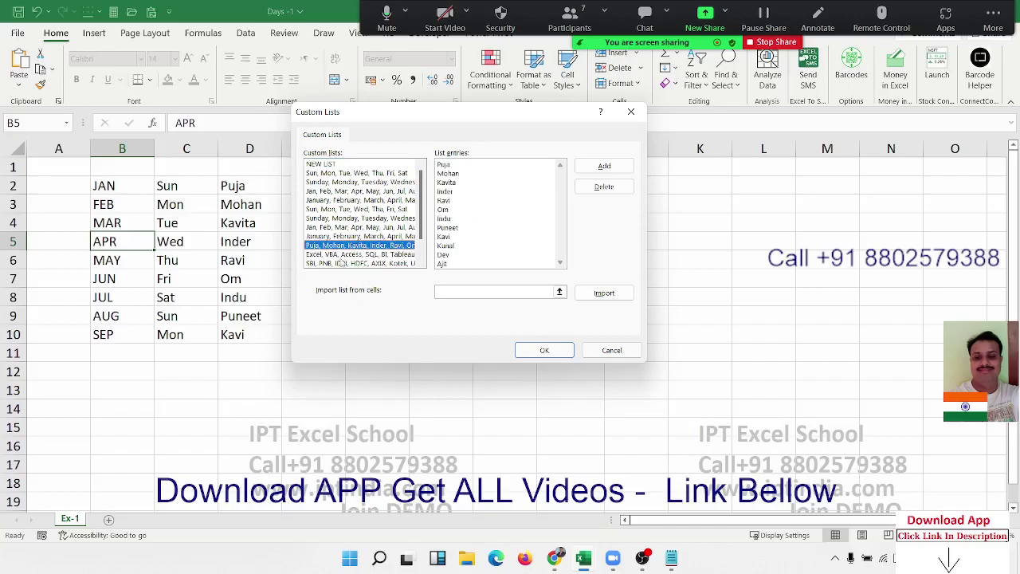
click(343, 264)
click(341, 256)
click(341, 245)
scroll(340, 253, down, 1)
click(339, 245)
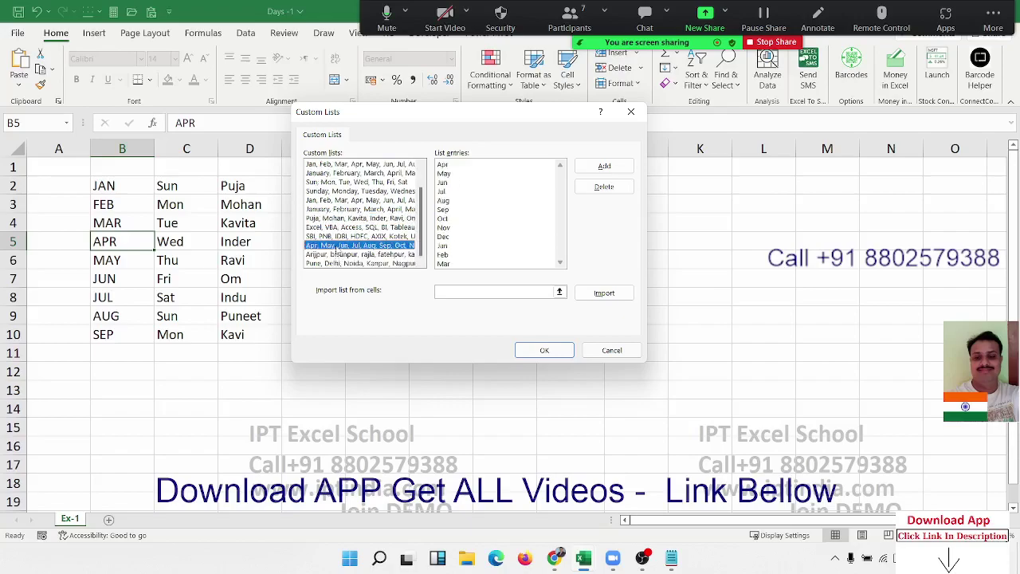
click(337, 256)
click(338, 263)
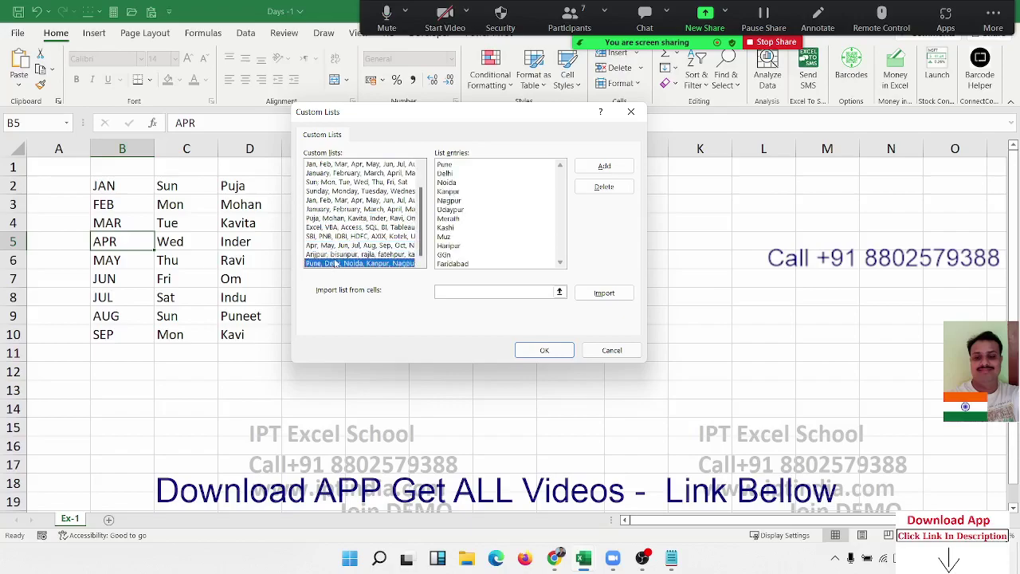
click(338, 255)
click(339, 246)
click(340, 237)
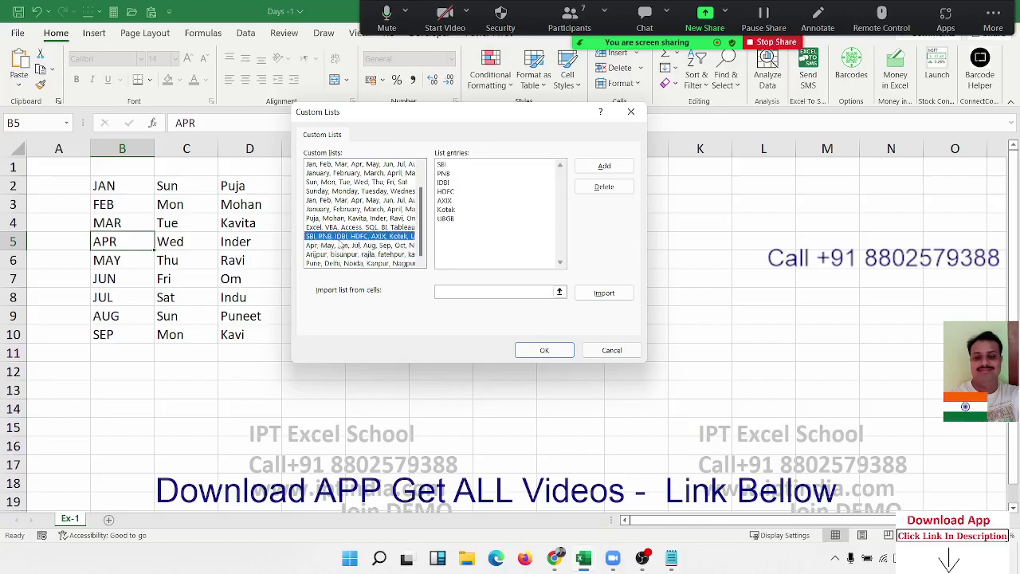
scroll(341, 239, up, 1)
Add a new custom list Google, IPTINDIA, ExcelCourse, Yahoo, Gmail, Hotmail and confirm it.
click(329, 165)
text(G)
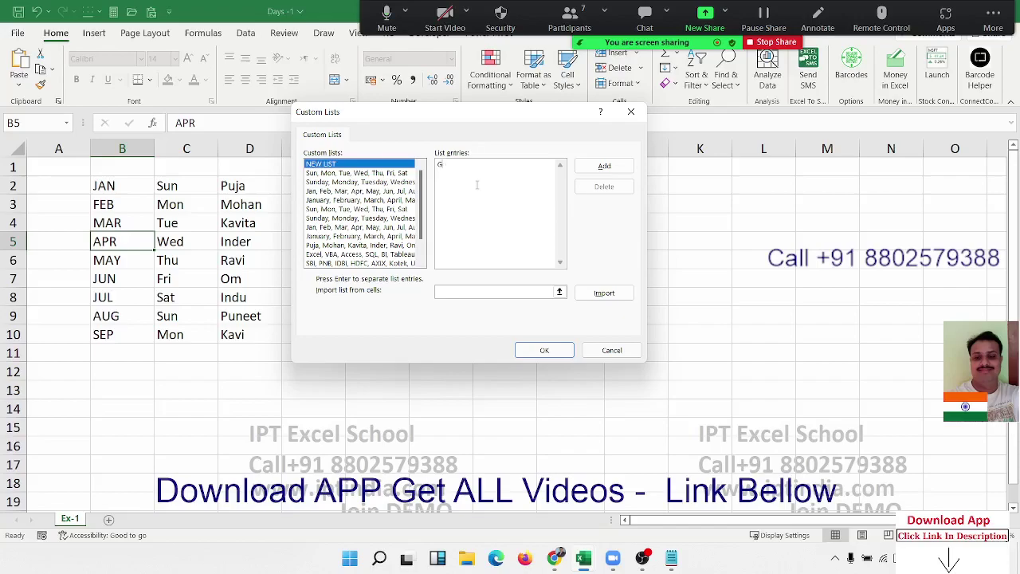
text(oog)
text(oo)
key(BackSpace)
text(ail)
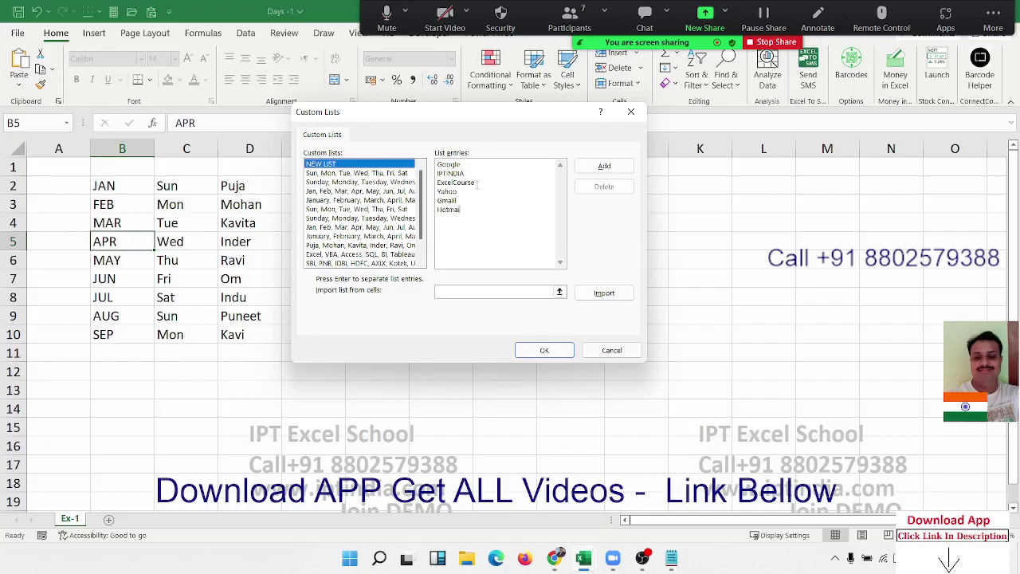
click(604, 165)
click(545, 351)
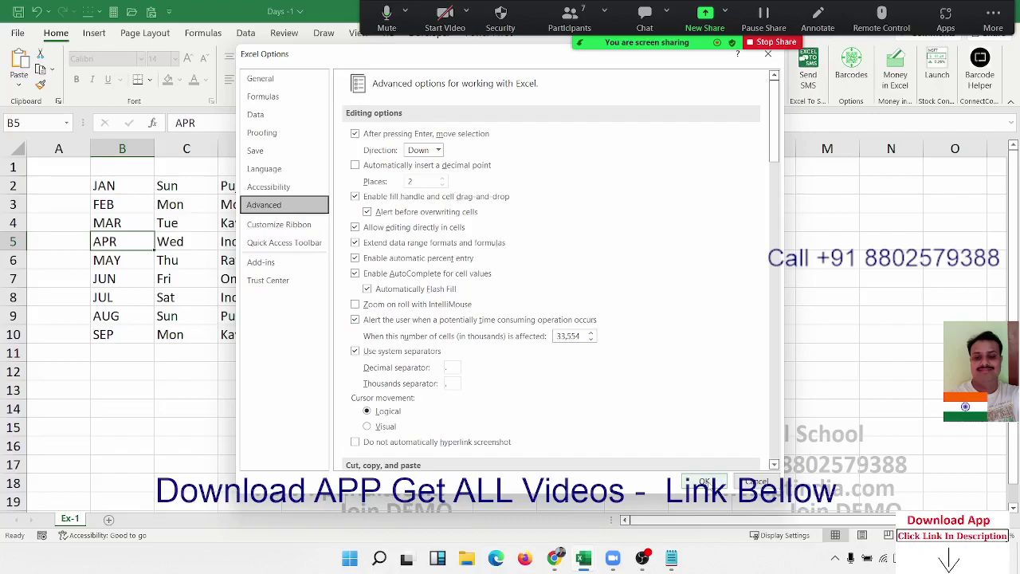
Close Options, enter Google in F2 and fill the custom list down to F9.
click(705, 482)
click(359, 188)
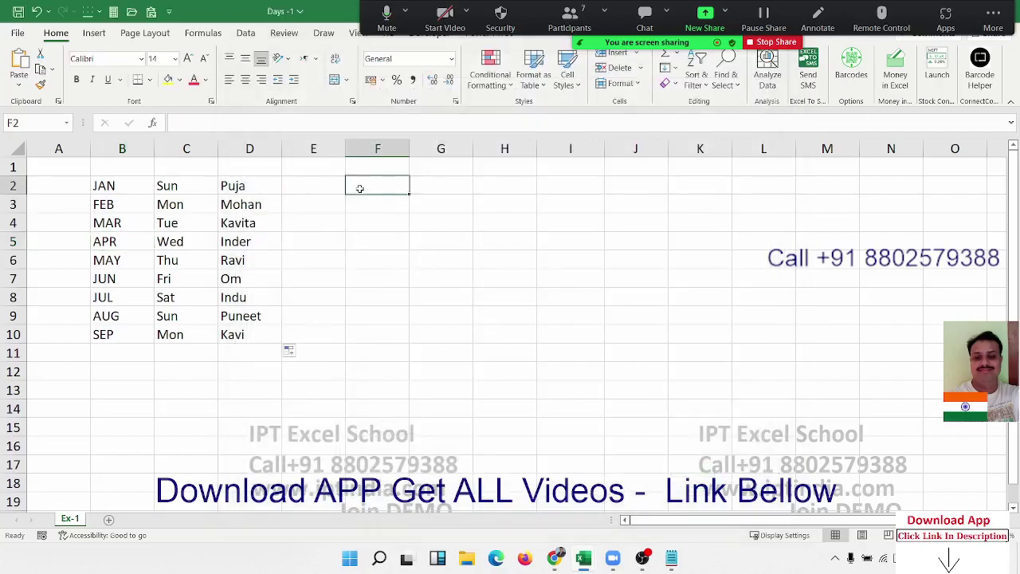
text(G)
text(oogle)
key(Return)
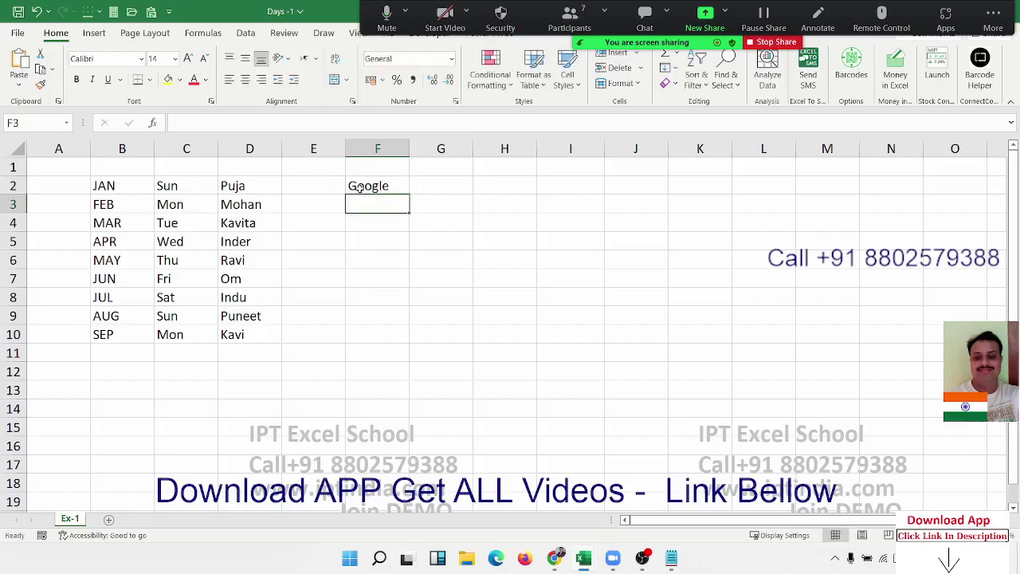
click(388, 186)
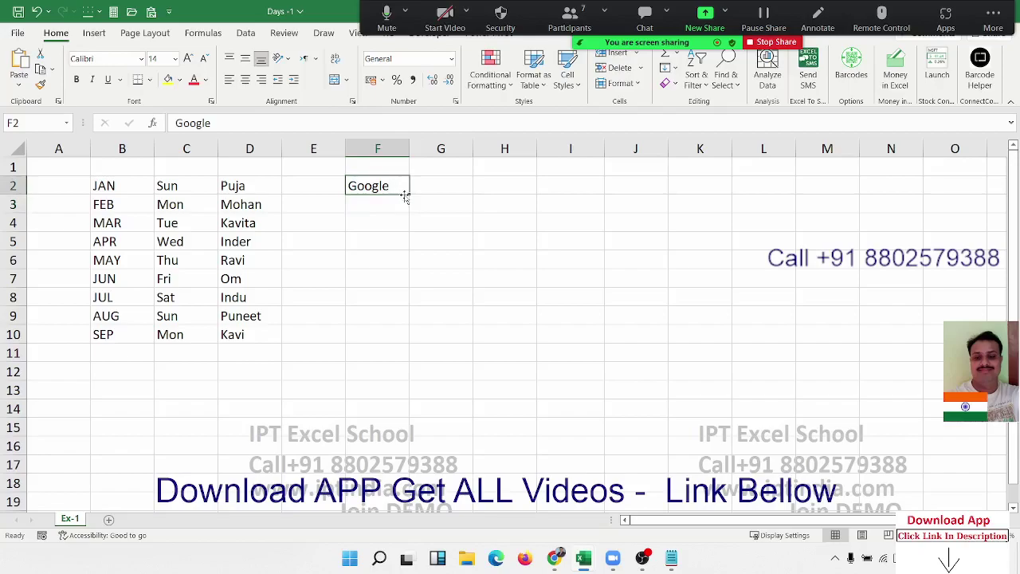
drag(409, 195, 388, 318)
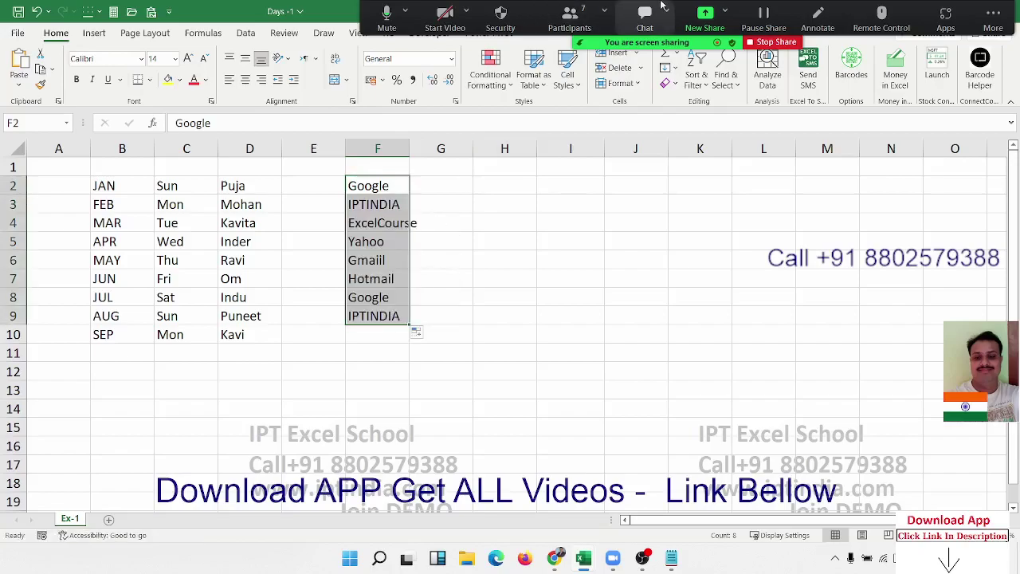
Open the meeting participants list and browse participants' option menus.
click(593, 30)
scroll(574, 263, down, 1)
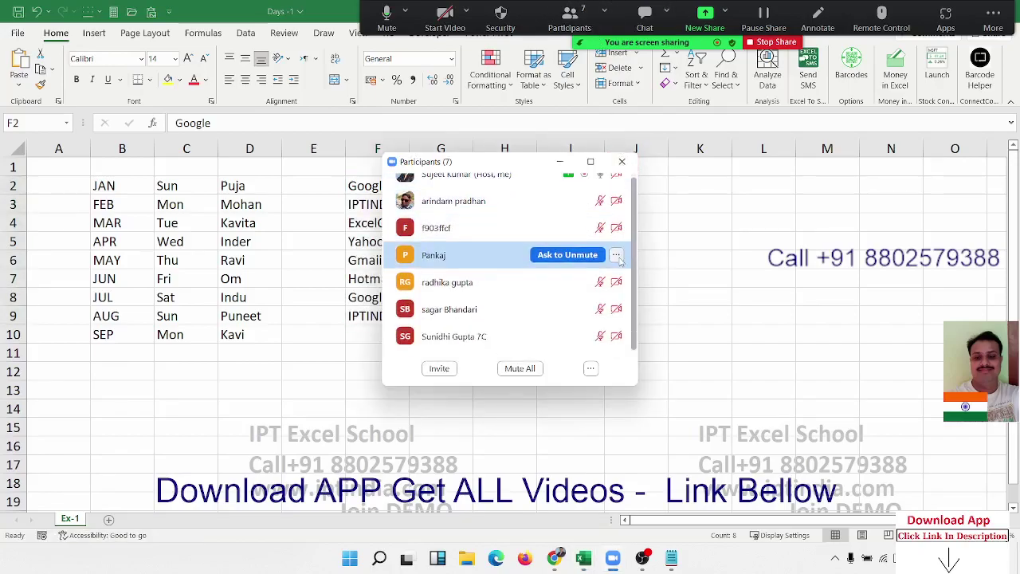
mouse_move(478, 336)
click(616, 336)
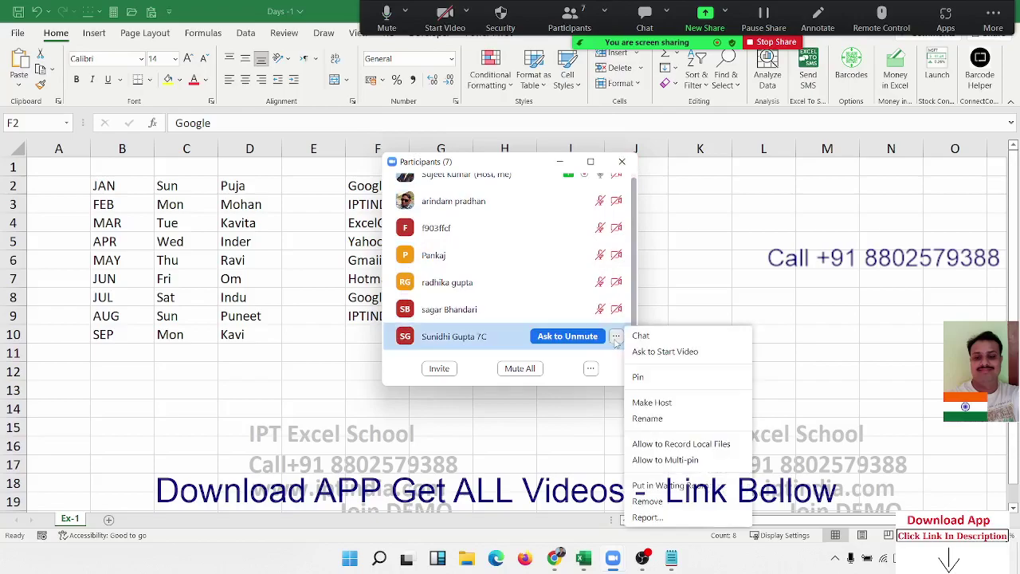
click(673, 448)
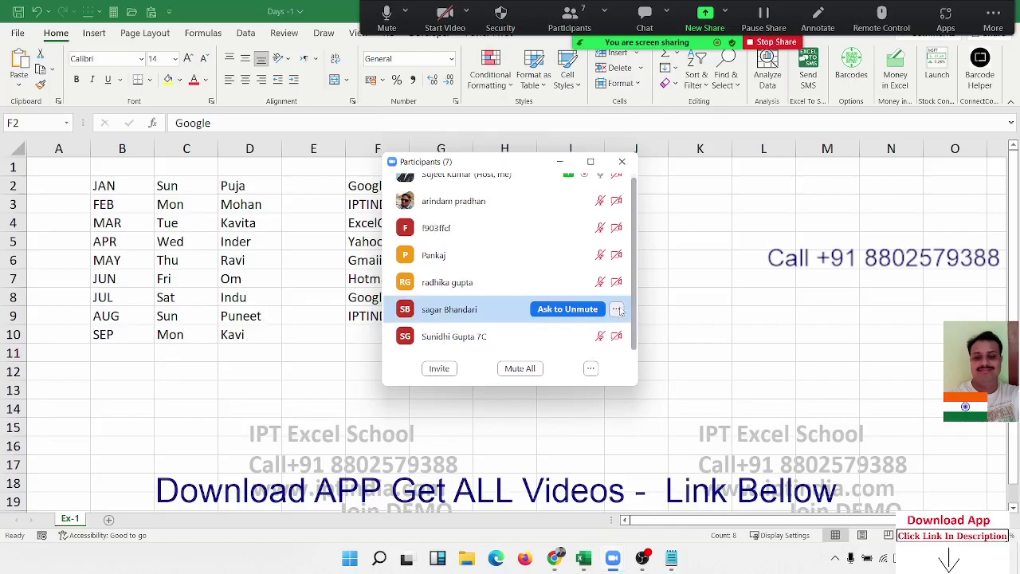
mouse_move(510, 228)
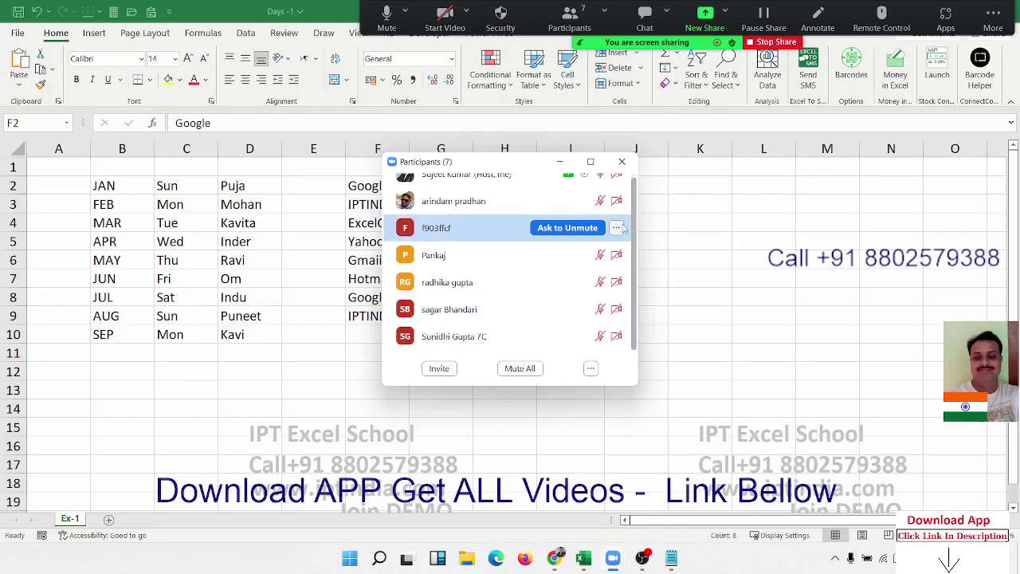
click(618, 227)
Close the participants window and clear the demo range A1:G11.
click(628, 165)
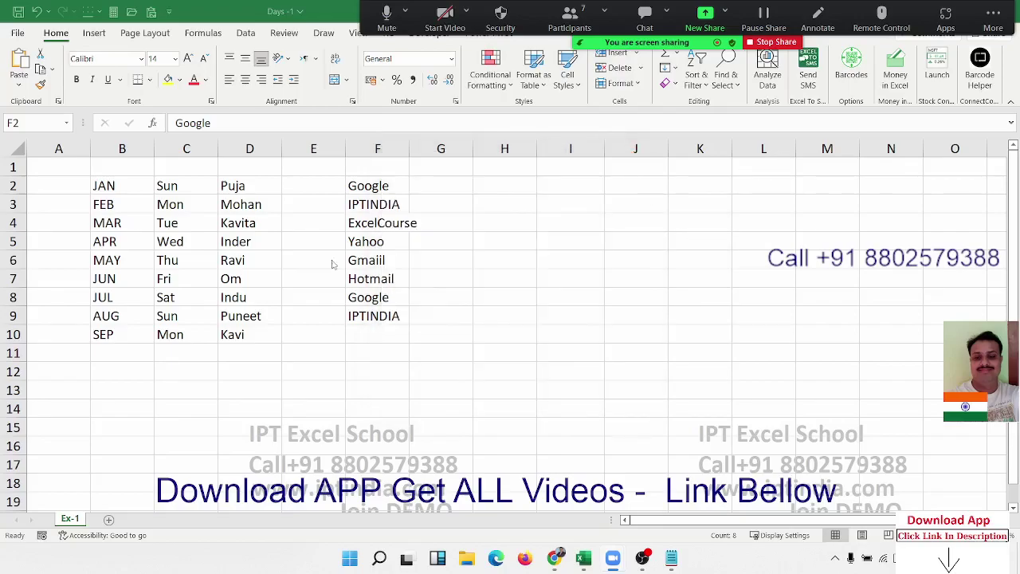
key(ctrl+shift+Down)
click(219, 261)
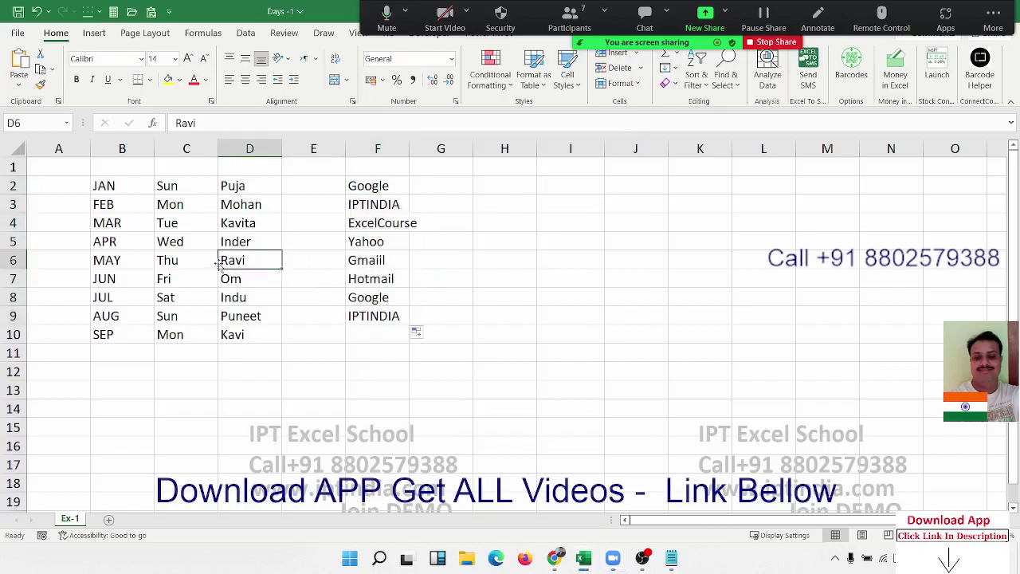
click(75, 168)
drag(58, 167, 467, 347)
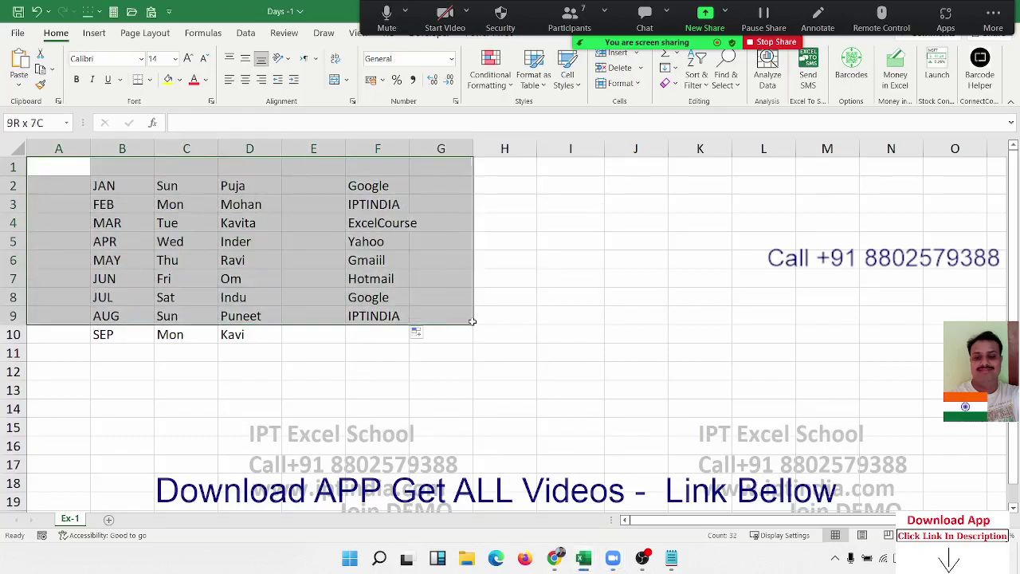
key(Delete)
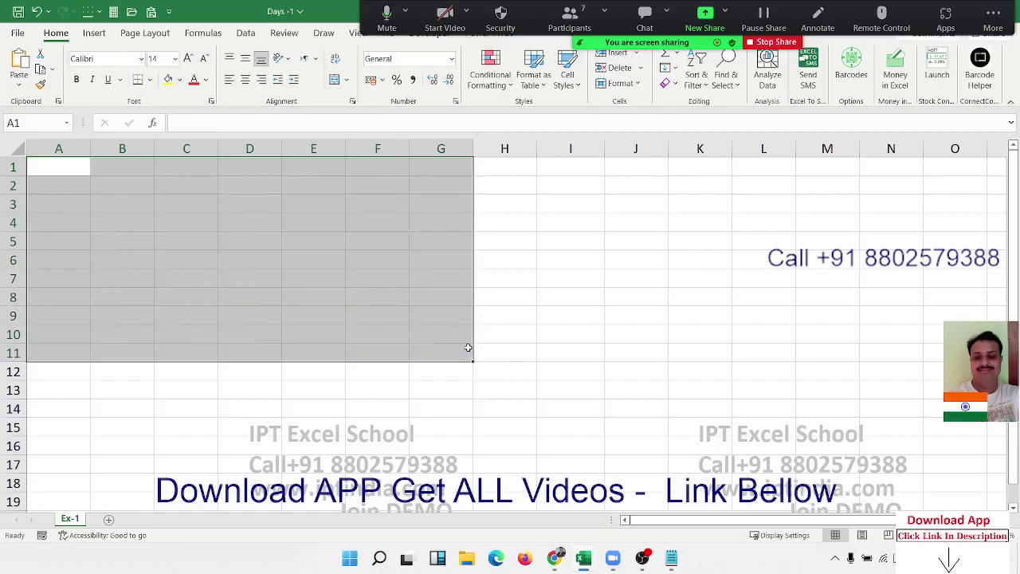
click(69, 217)
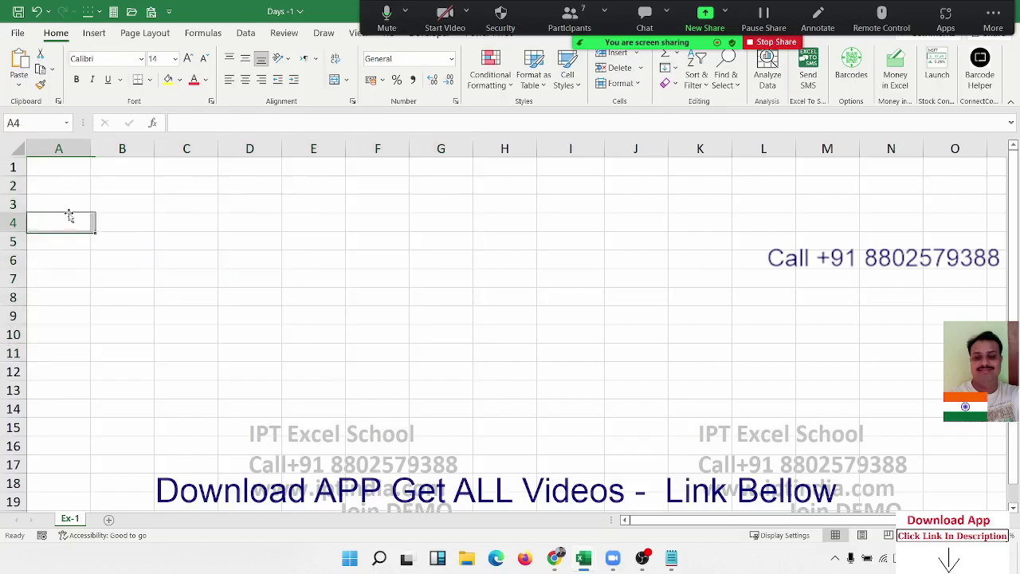
Enter 20% in cell C2.
click(123, 179)
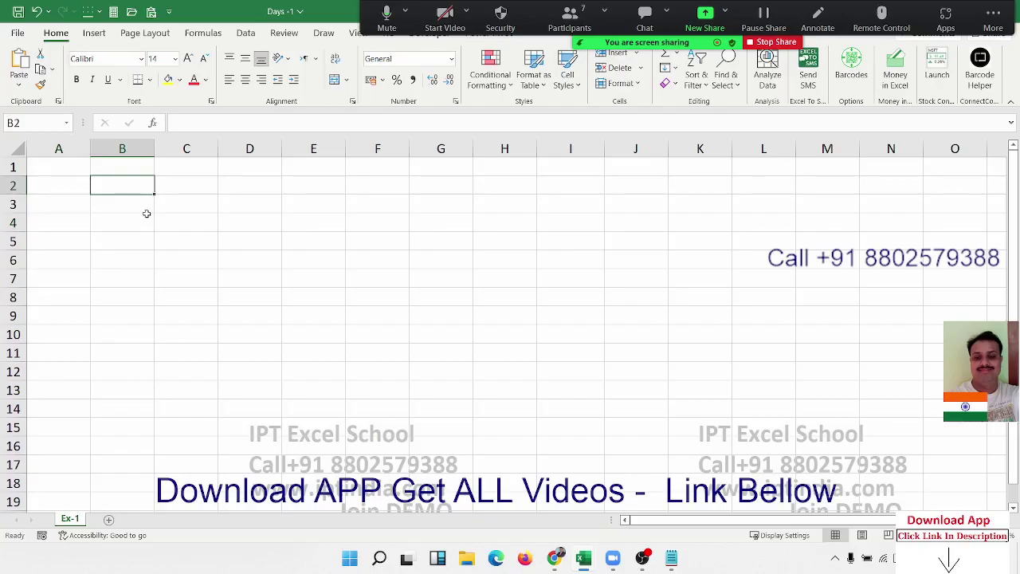
ctrl+scroll(147, 213, up, 2)
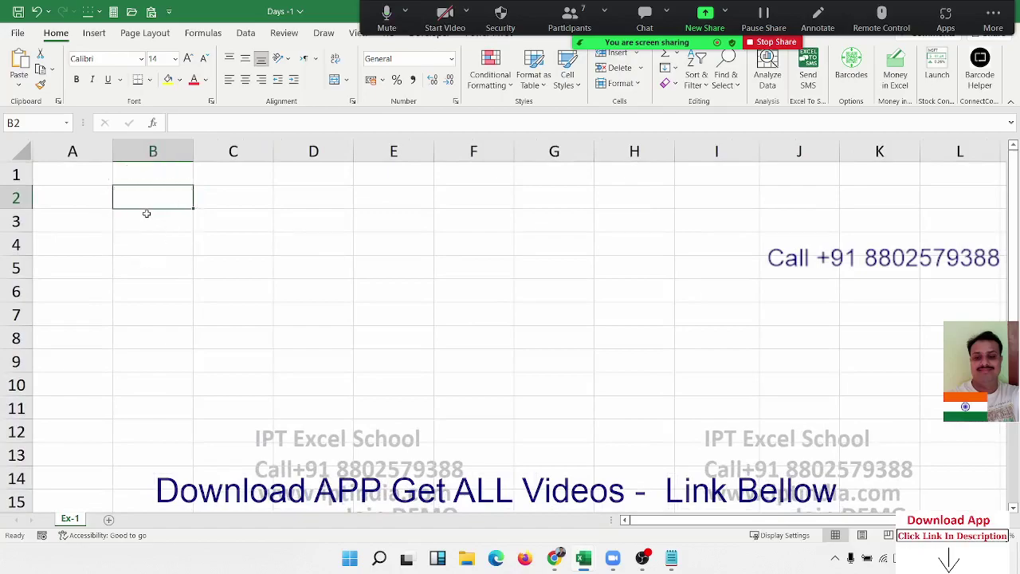
ctrl+scroll(147, 214, up, 1)
click(147, 205)
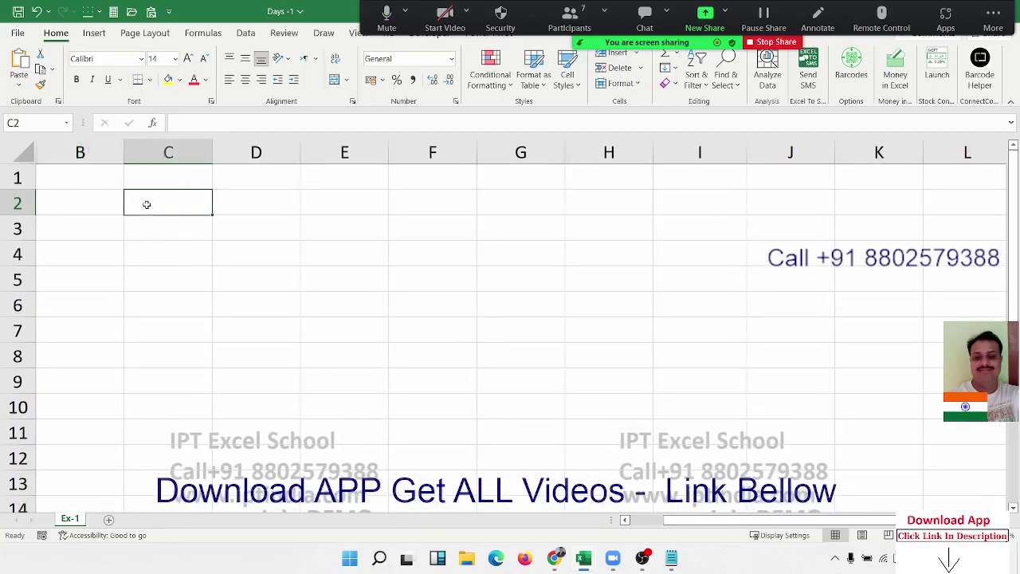
text(20)
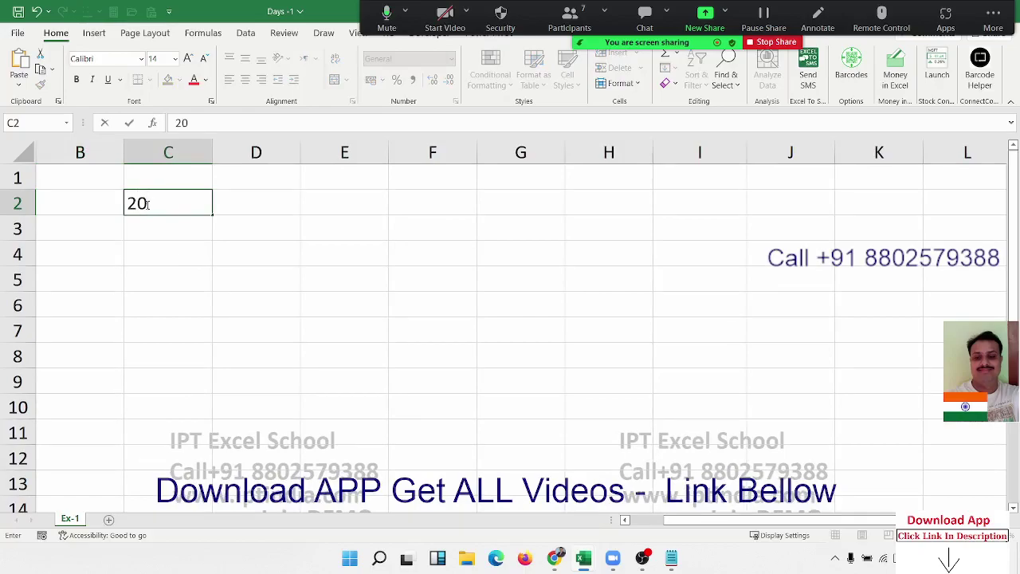
text(%)
key(Return)
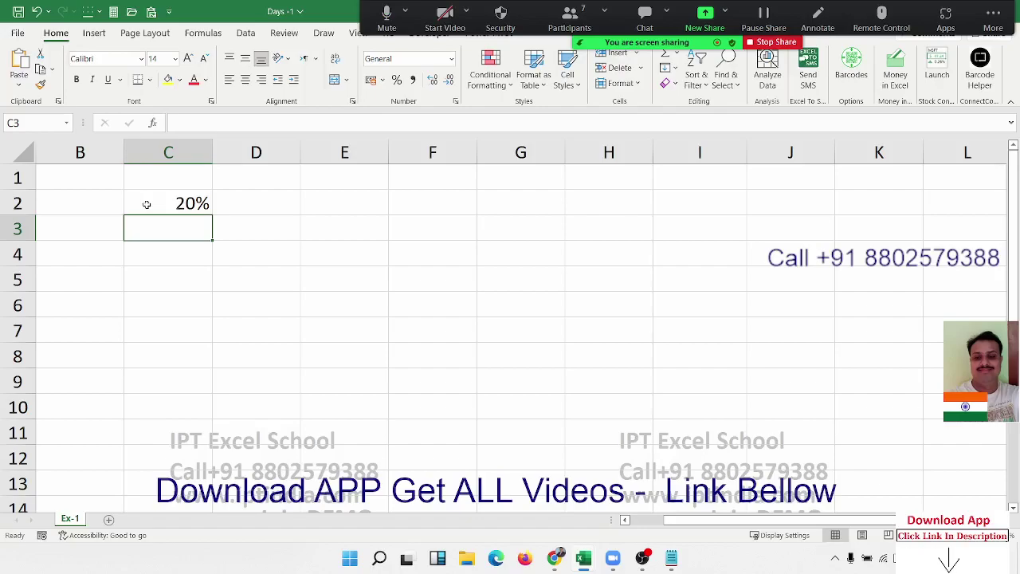
Enter 20 in D2, apply Percent Style to get 2000%, and note 1=100% in D3.
key(Up)
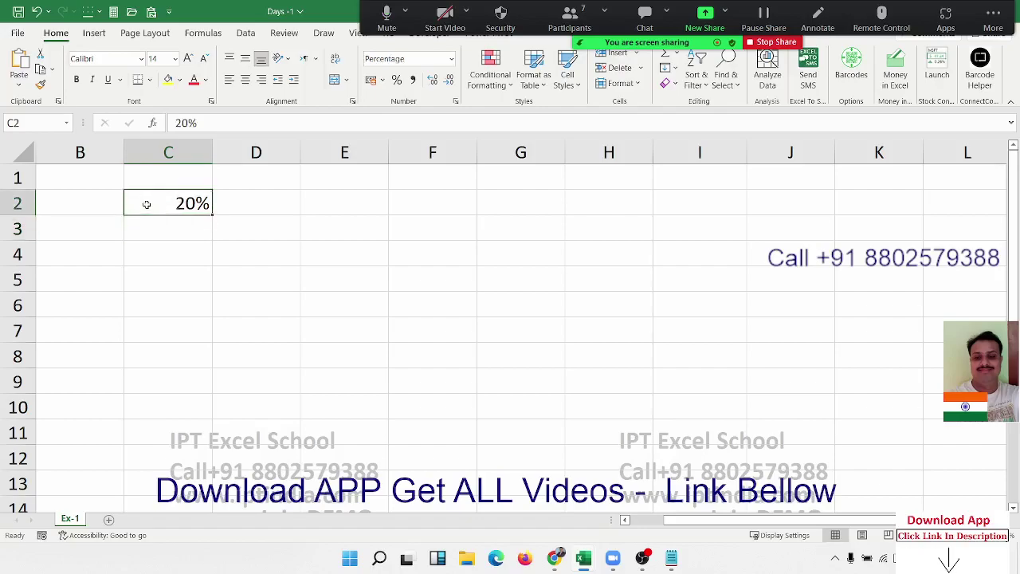
key(Right)
text(1)
key(BackSpace)
text(2)
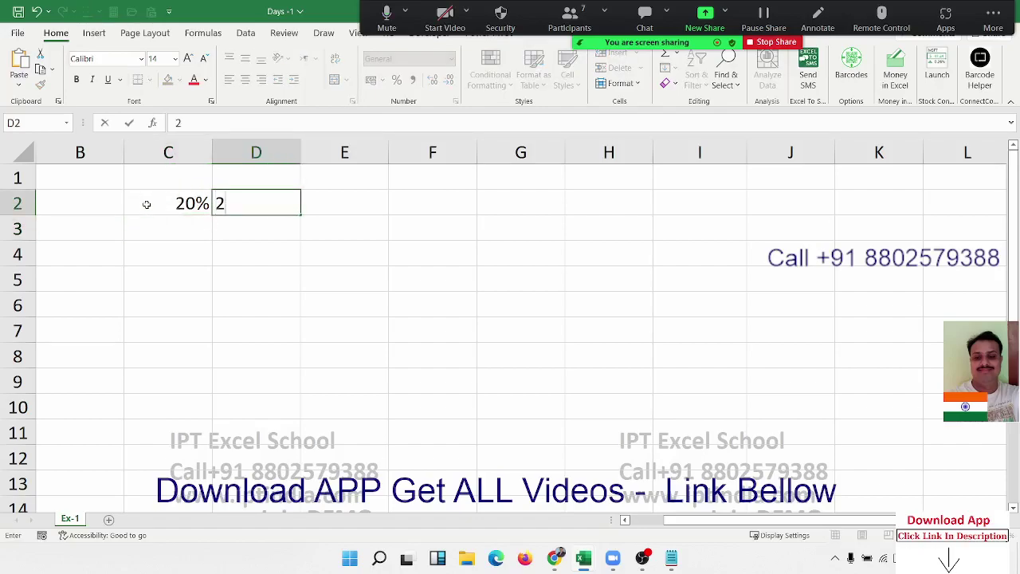
text(0)
key(Return)
key(Up)
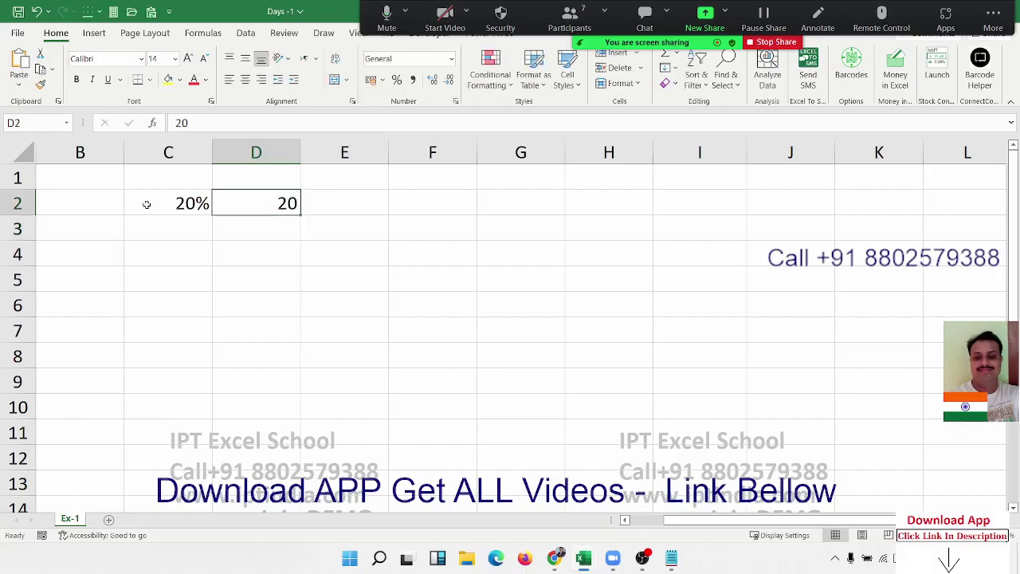
click(394, 82)
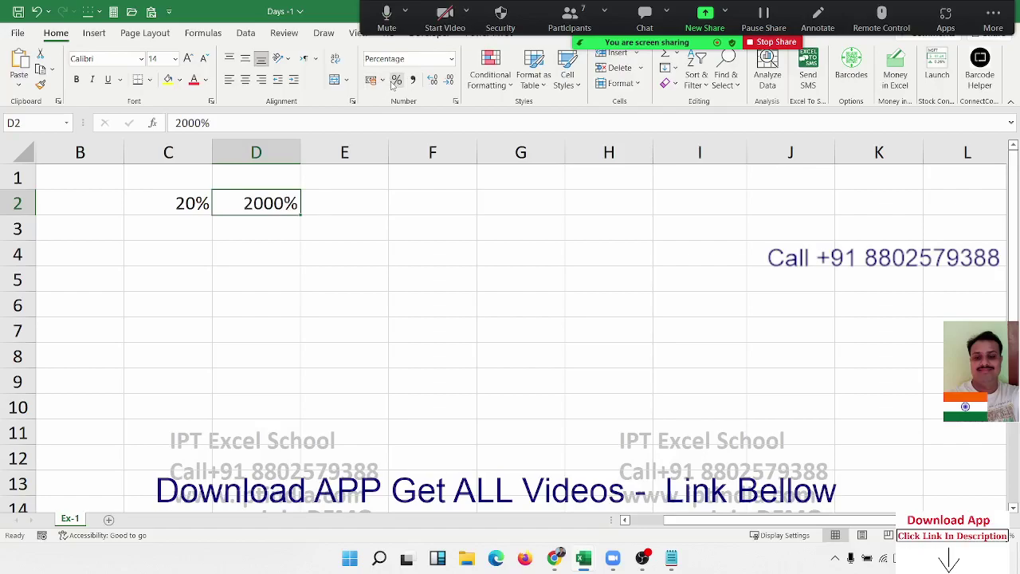
key(Return)
text(1)
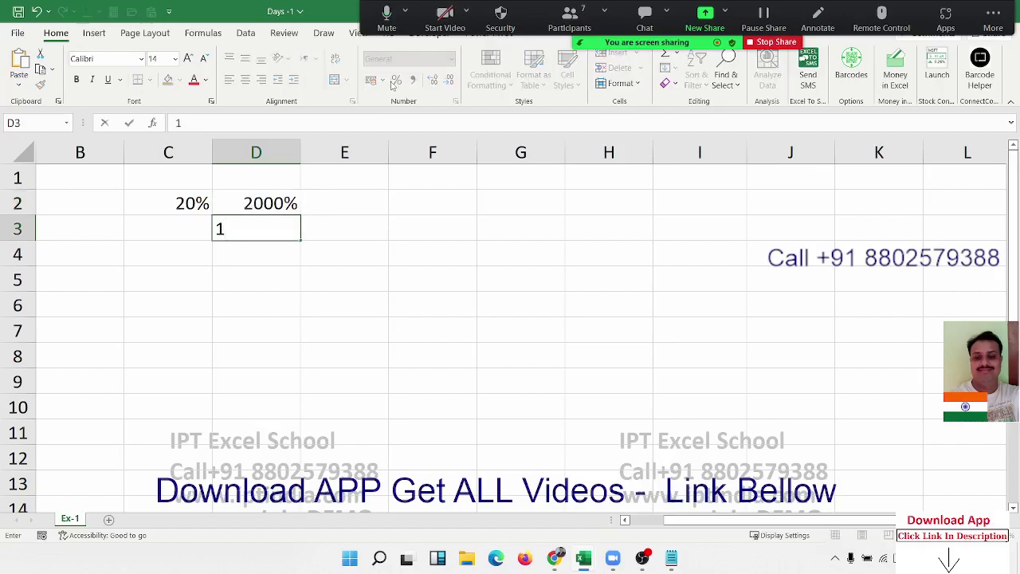
text(=100)
text(%)
key(Return)
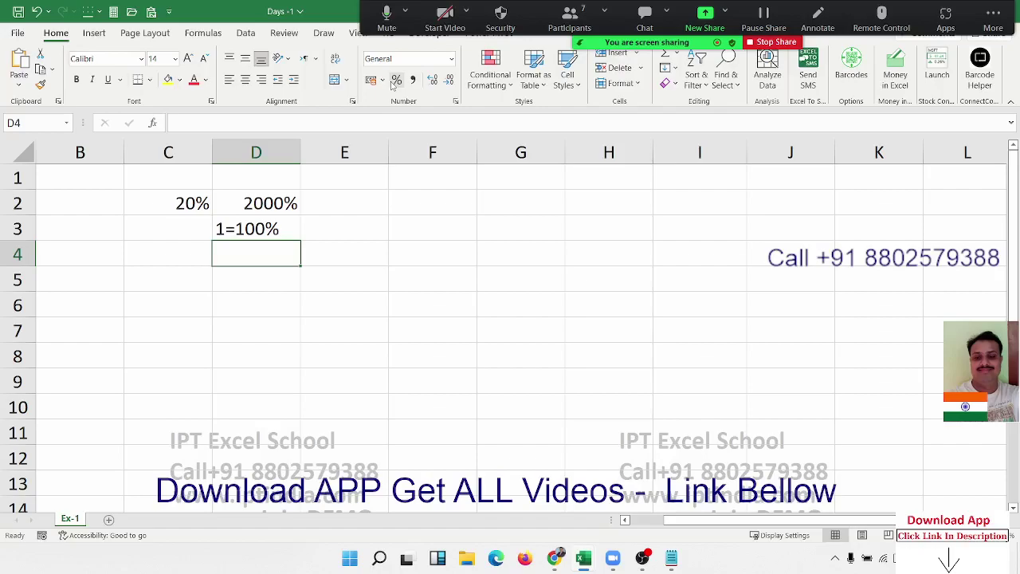
Enter 0.2 in E2 and apply Percent Style so it shows 20%.
key(Up)
key(Up)
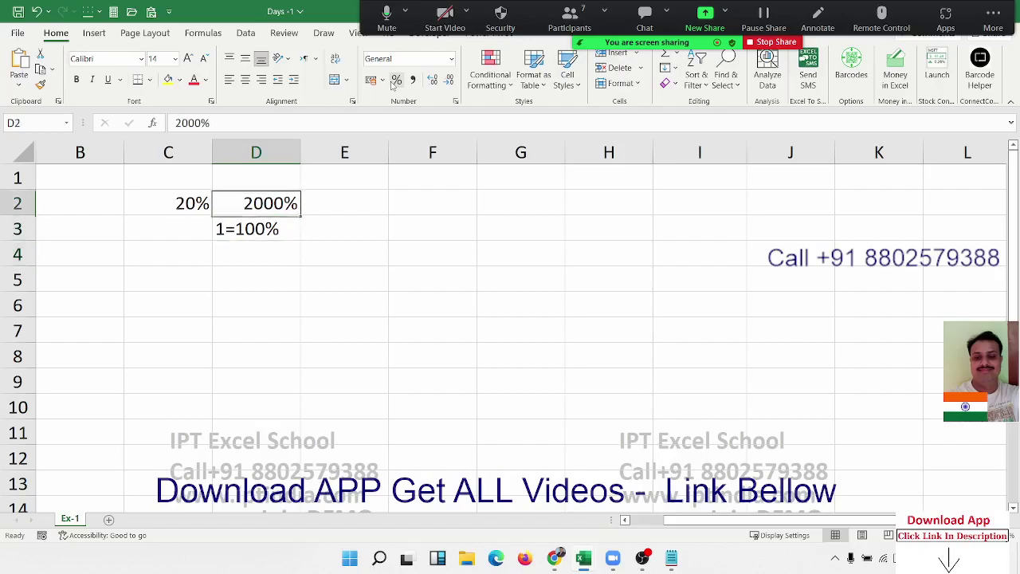
key(Right)
text(0)
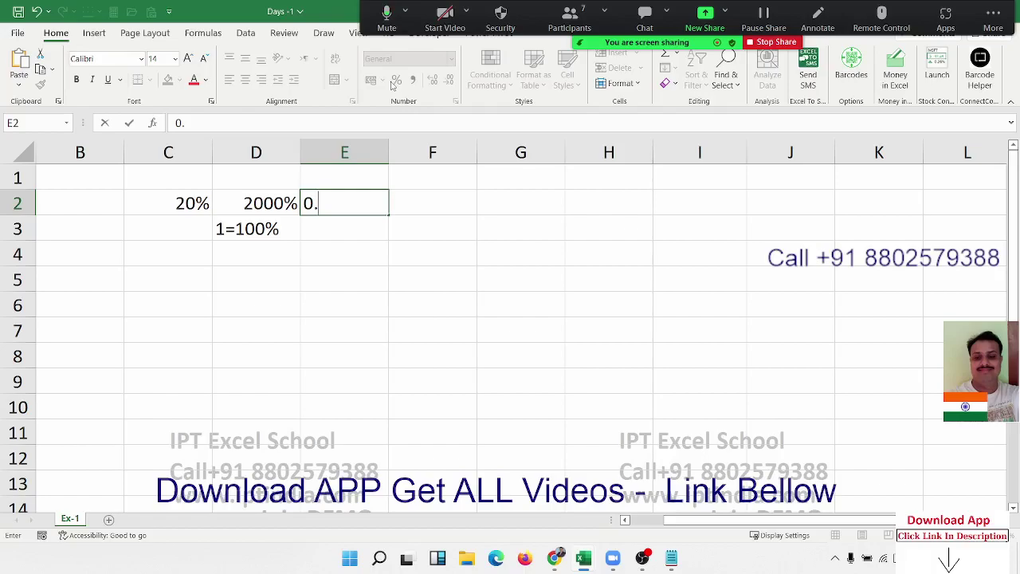
text(20)
key(Return)
key(Up)
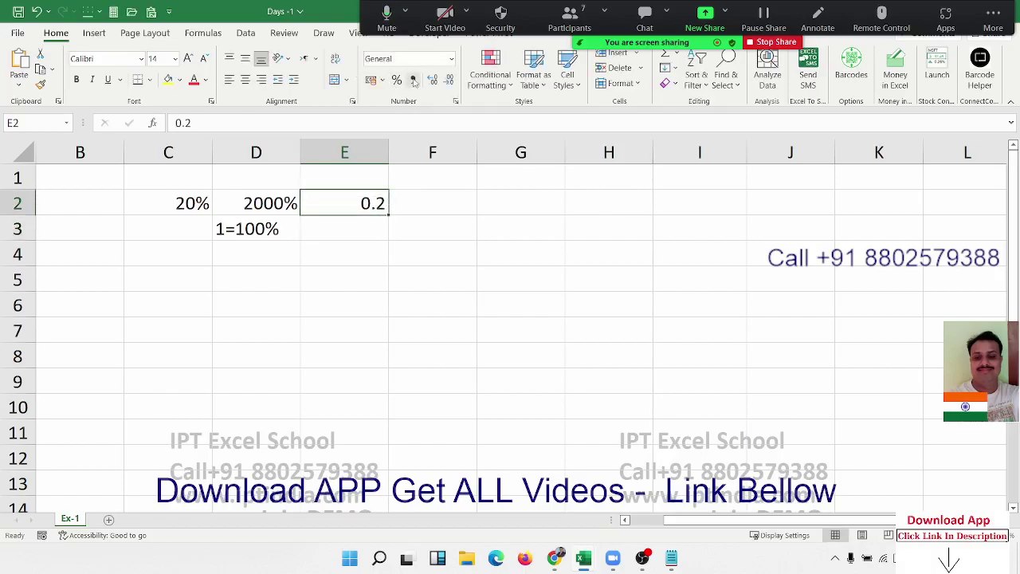
click(397, 81)
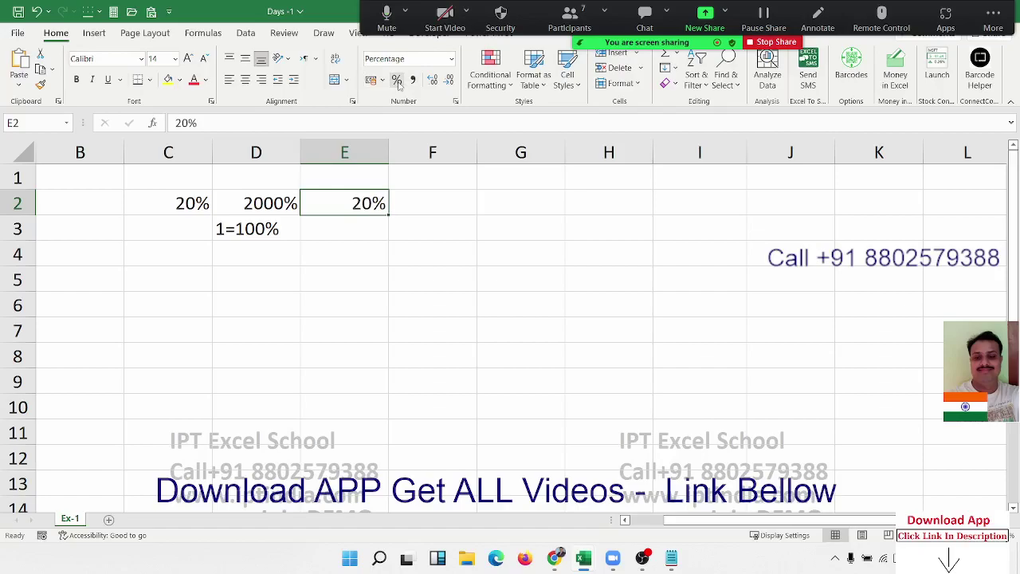
click(103, 253)
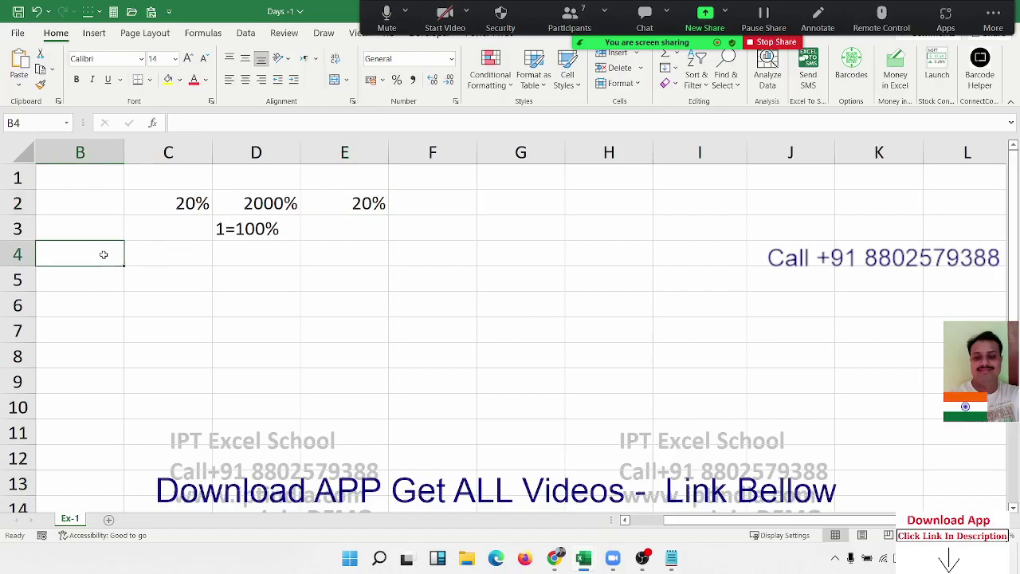
Label B4 as % and enter =RANDBETWEEN(10,90) in B5.
text(%)
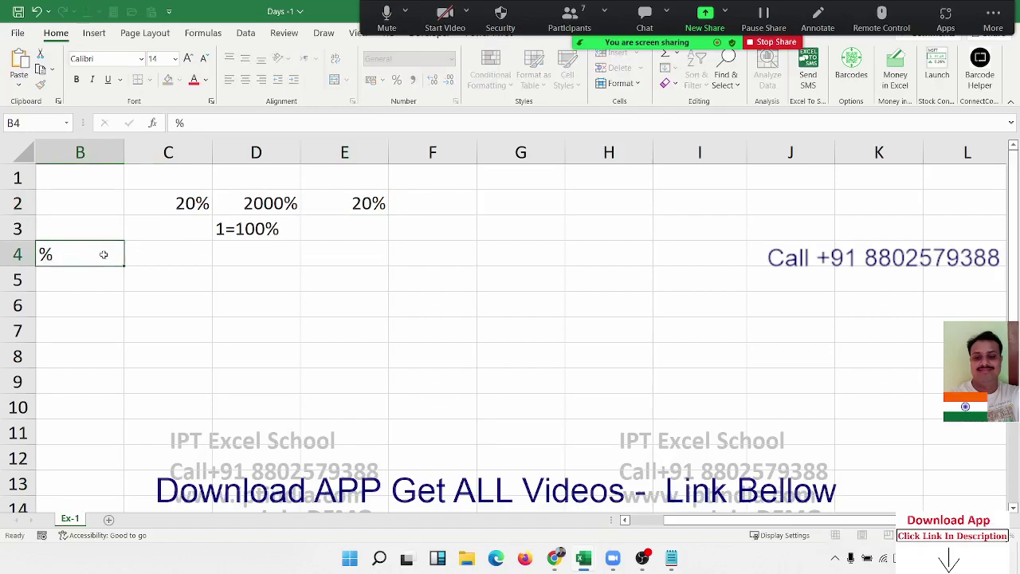
key(Return)
text(=ra)
key(Down)
key(Down)
key(Down)
key(Tab)
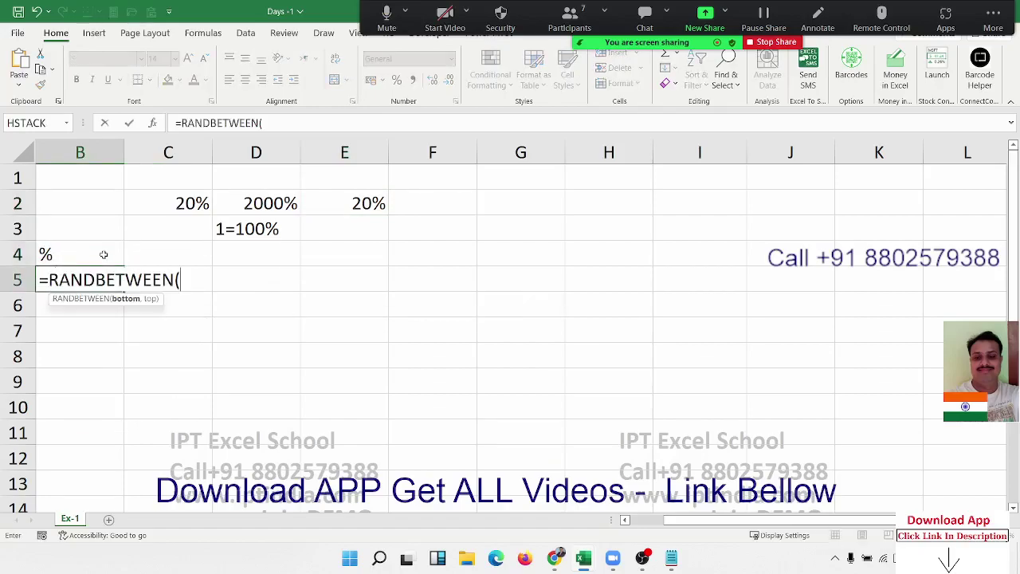
text(10,9)
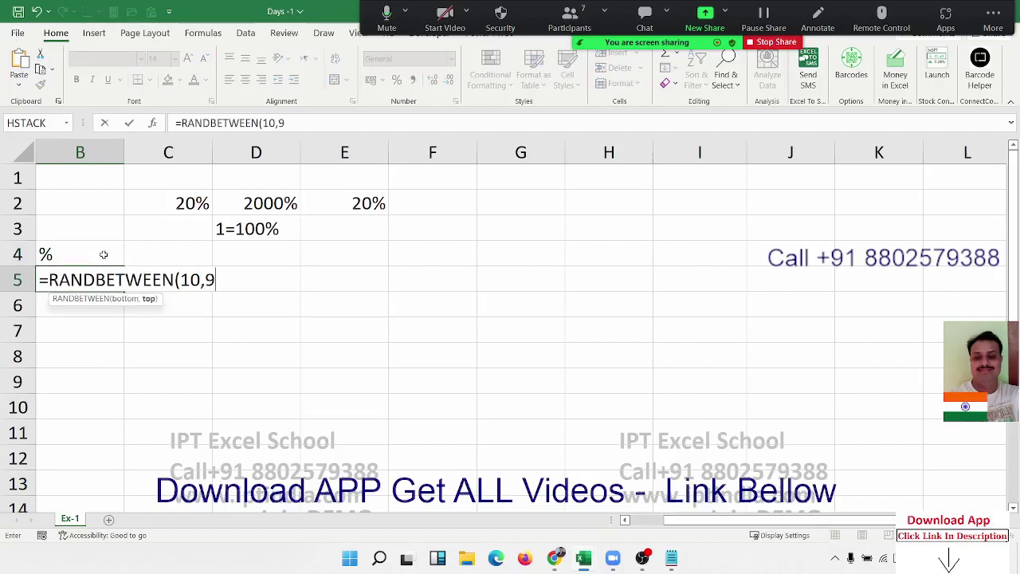
text(9)
key(Return)
Fill B5:G9 with the random formula and paste it back as fixed values.
drag(110, 274, 483, 380)
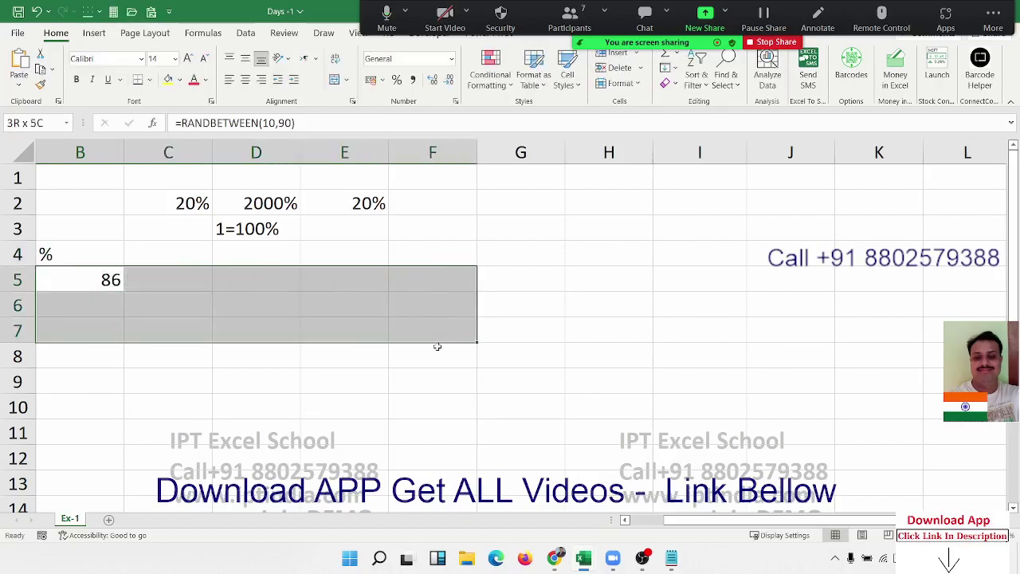
key(ctrl+c)
key(ctrl+v)
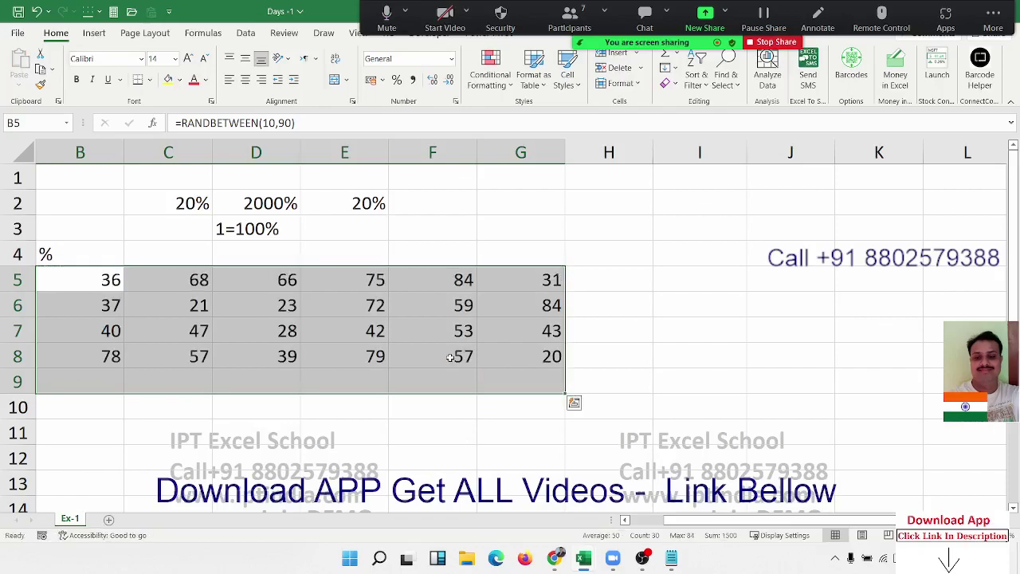
click(19, 76)
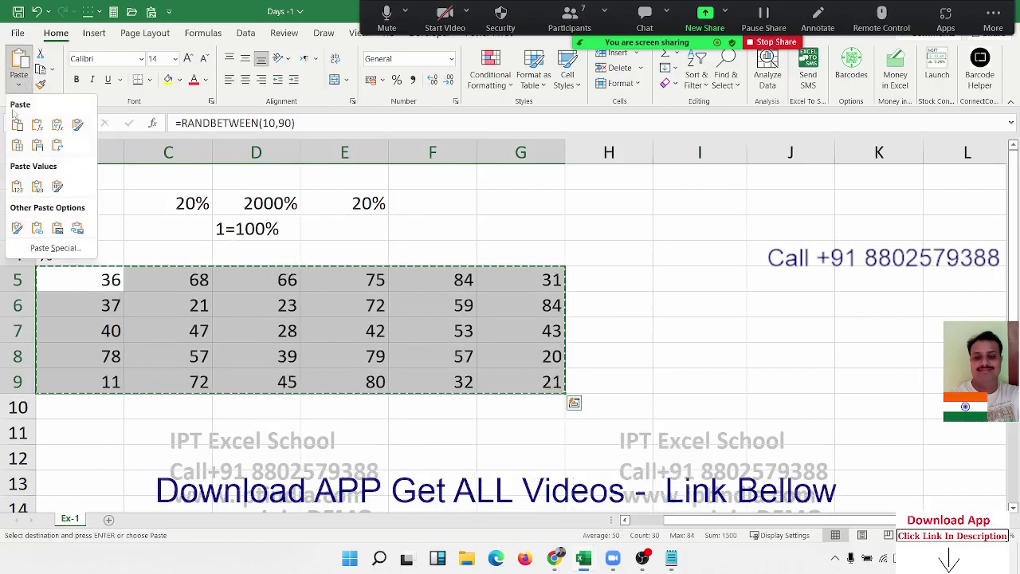
click(16, 185)
key(ctrl+v)
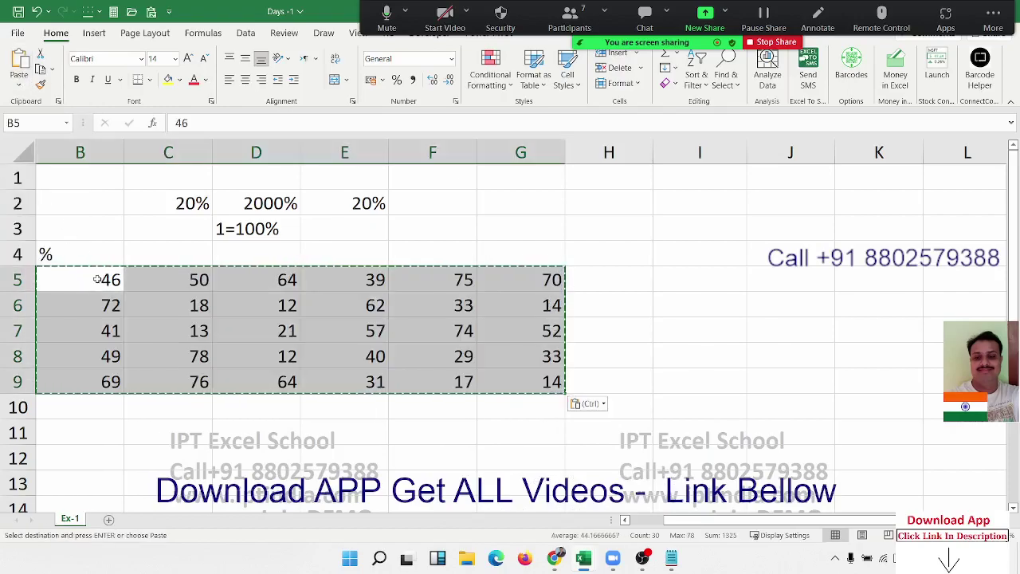
click(100, 276)
key(Escape)
click(431, 227)
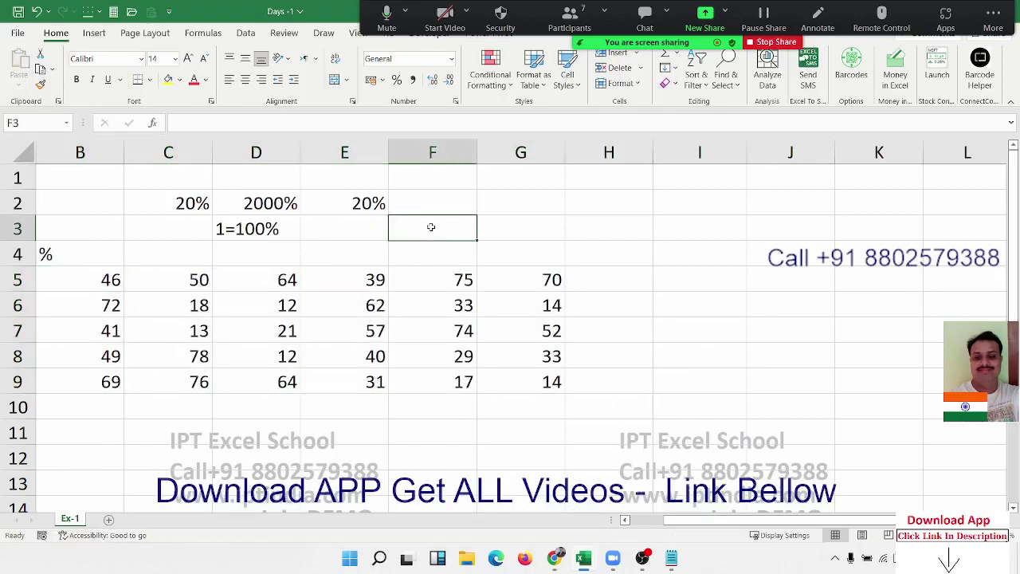
Enter 500 in F3, 46% in G3, and =F3*G3 in H3 to get 230.
text(500)
key(Tab)
text(=)
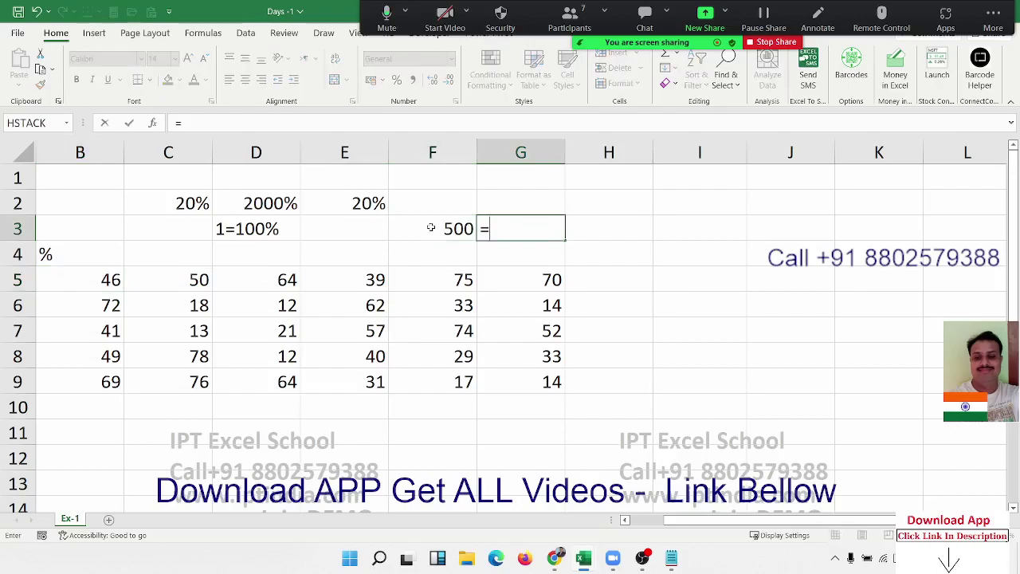
key(Escape)
text(4)
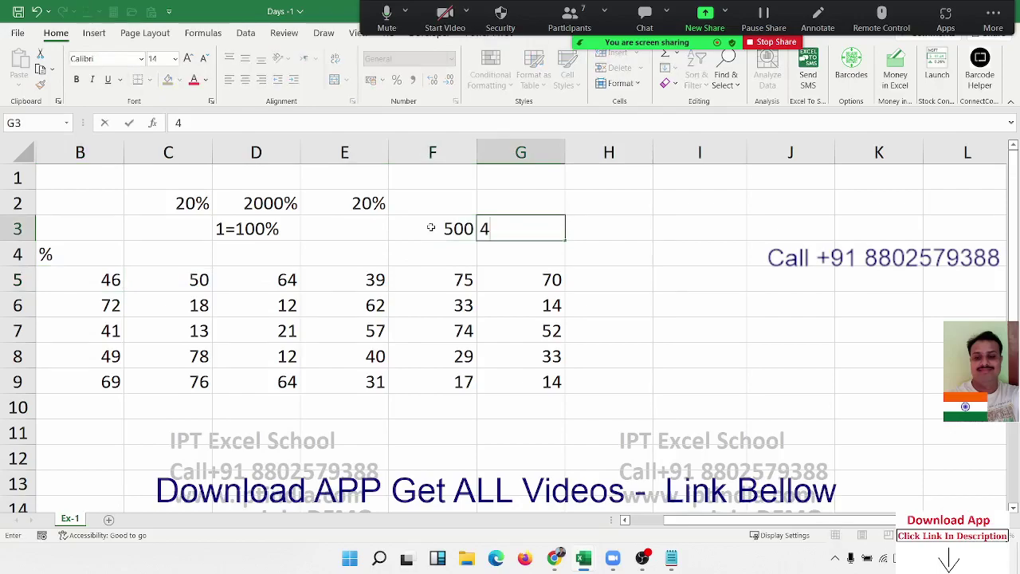
text(6%)
key(ctrl+Return)
key(Right)
text(=)
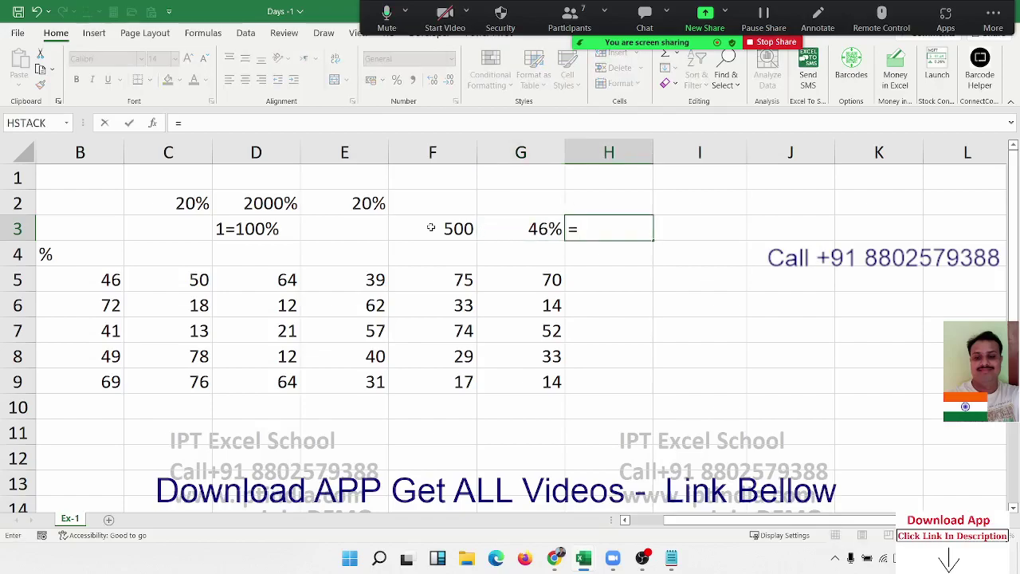
click(431, 228)
text(*)
key(Left)
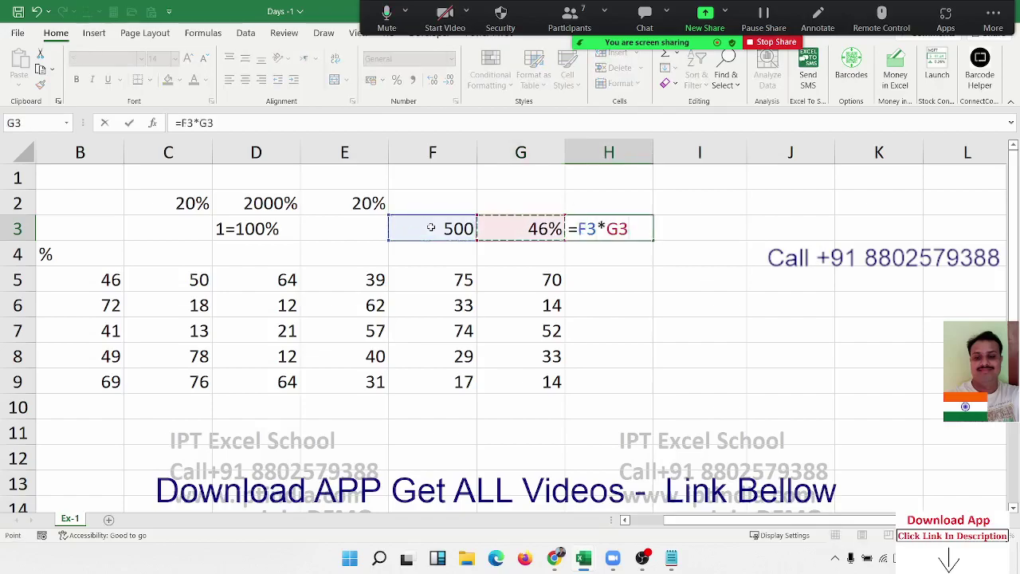
key(Return)
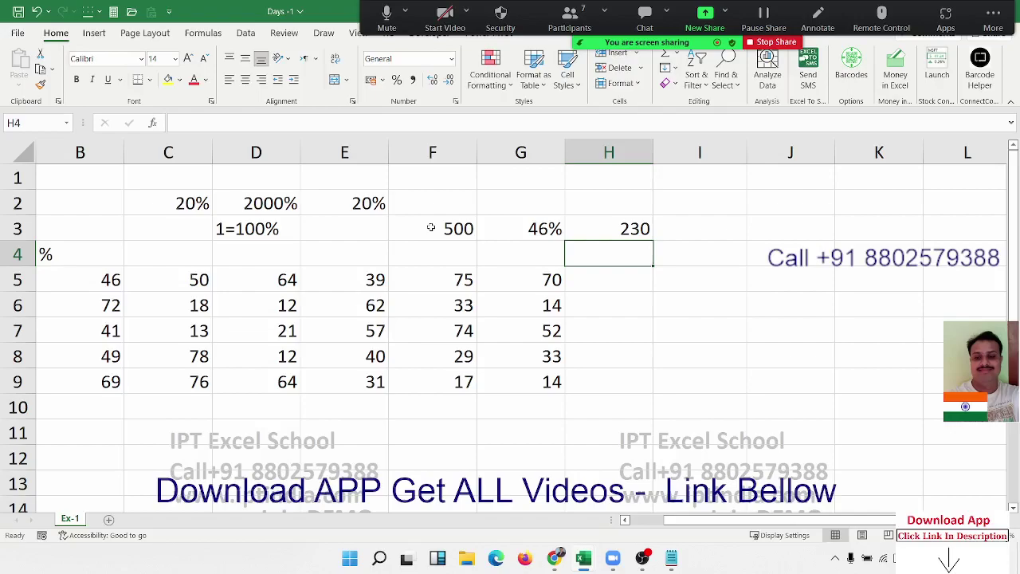
Enter 46 in G4 and the formula =F3*G4 in H4, returning 23000.
key(Left)
text(46)
key(Tab)
text(=)
key(Left)
key(Up)
key(Left)
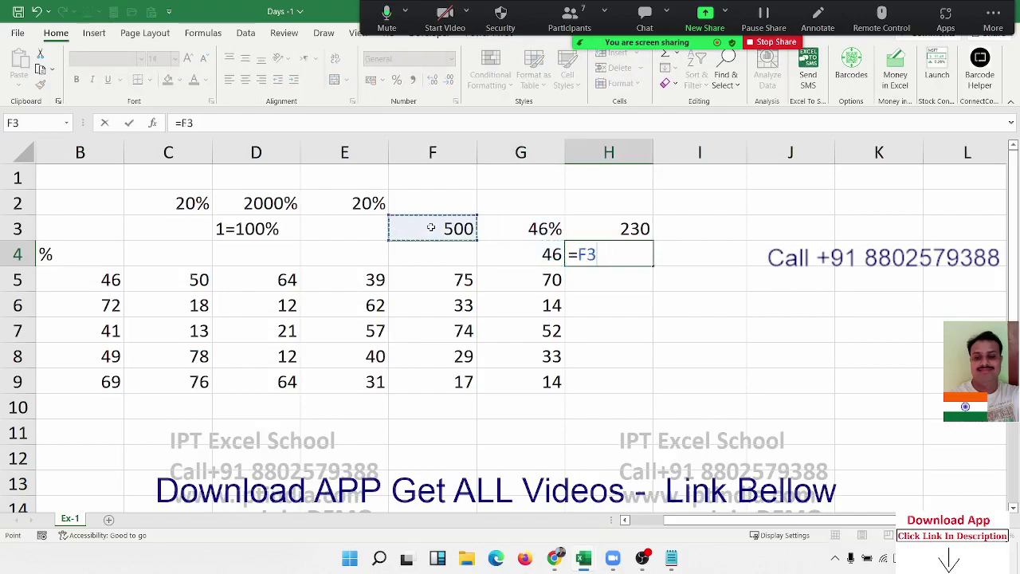
text(*)
key(Down)
key(Right)
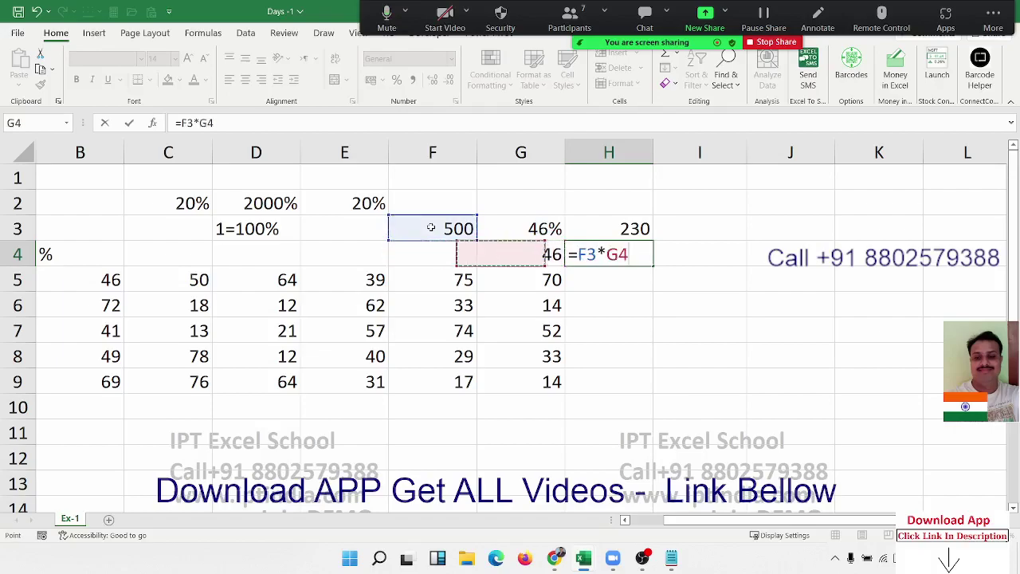
key(Return)
Select the number block B5:G9.
key(Up)
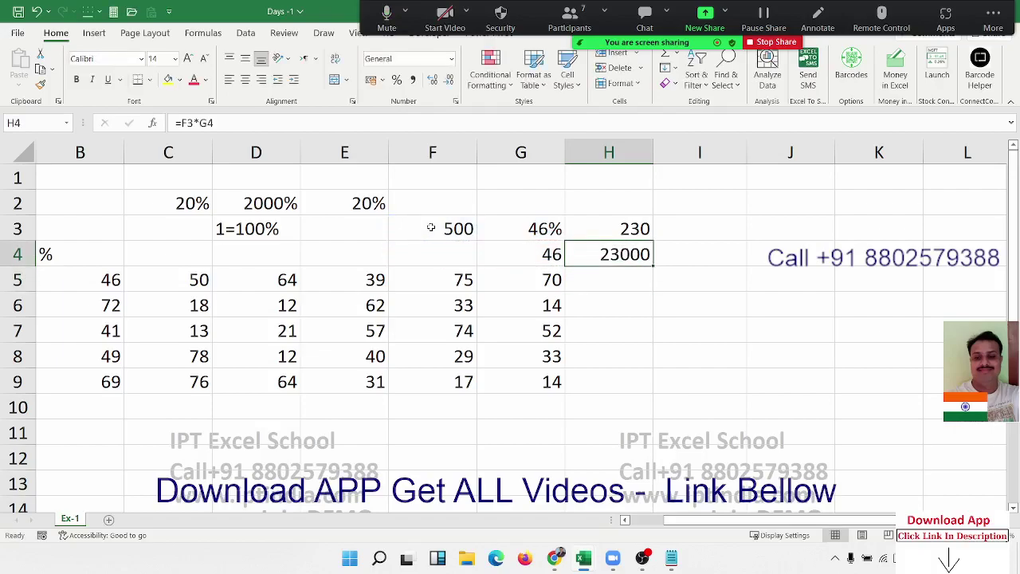
key(Down)
key(Left)
key(Left)
key(Left)
key(Left)
key(Left)
key(Left)
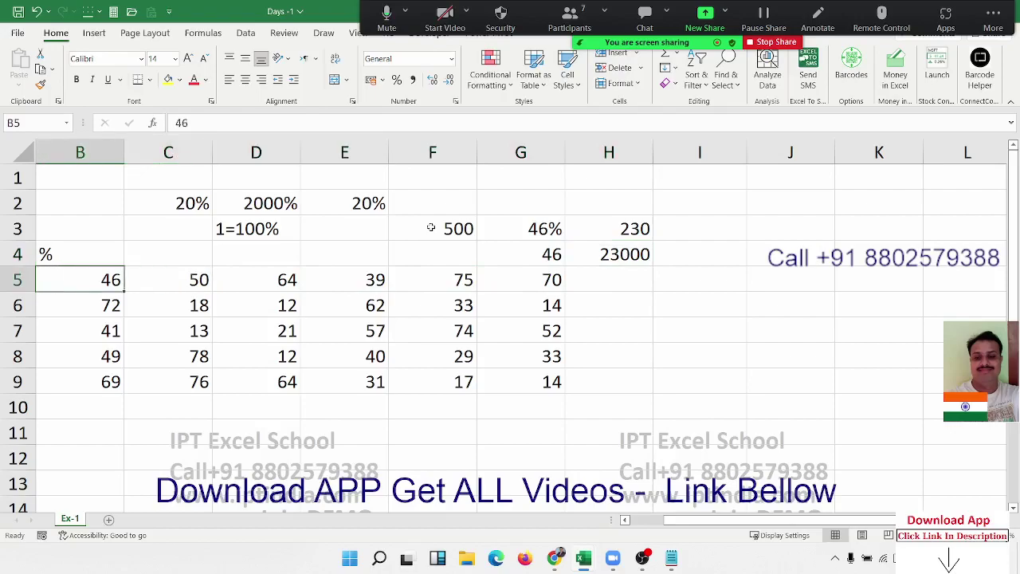
key(ctrl+shift+Right)
key(ctrl+shift+Down)
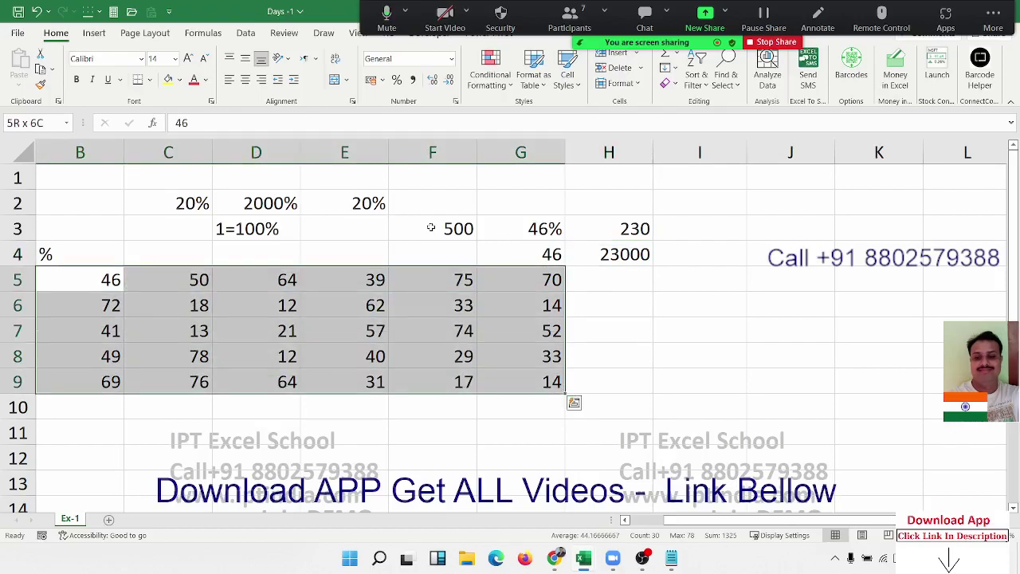
Enter 100 in I6 as a plain number and copy it.
key(Right)
key(Right)
key(Right)
key(Right)
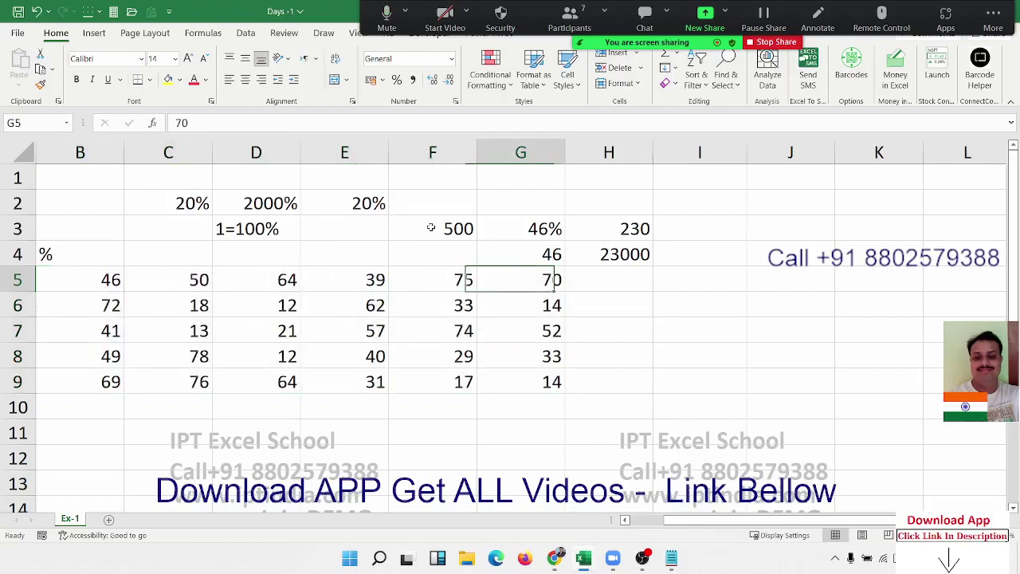
key(Right)
key(Right)
key(Down)
text(1)
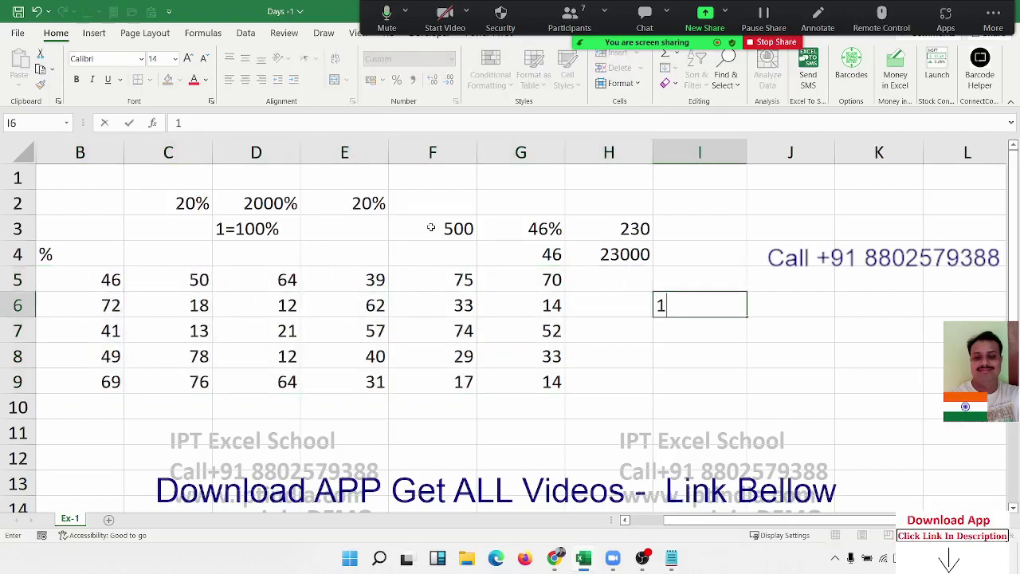
text(00)
key(Return)
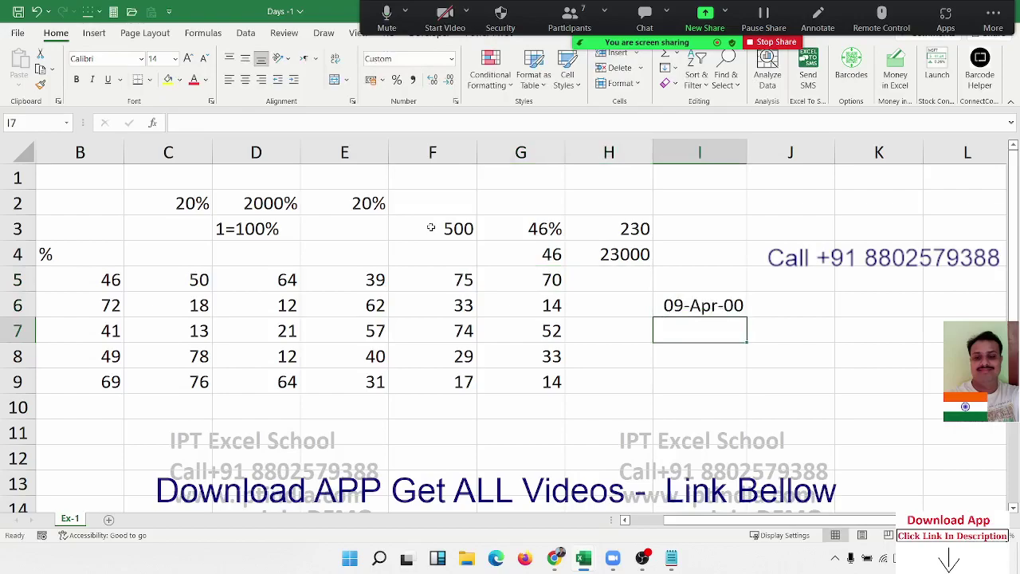
key(Up)
key(ctrl+shift+grave)
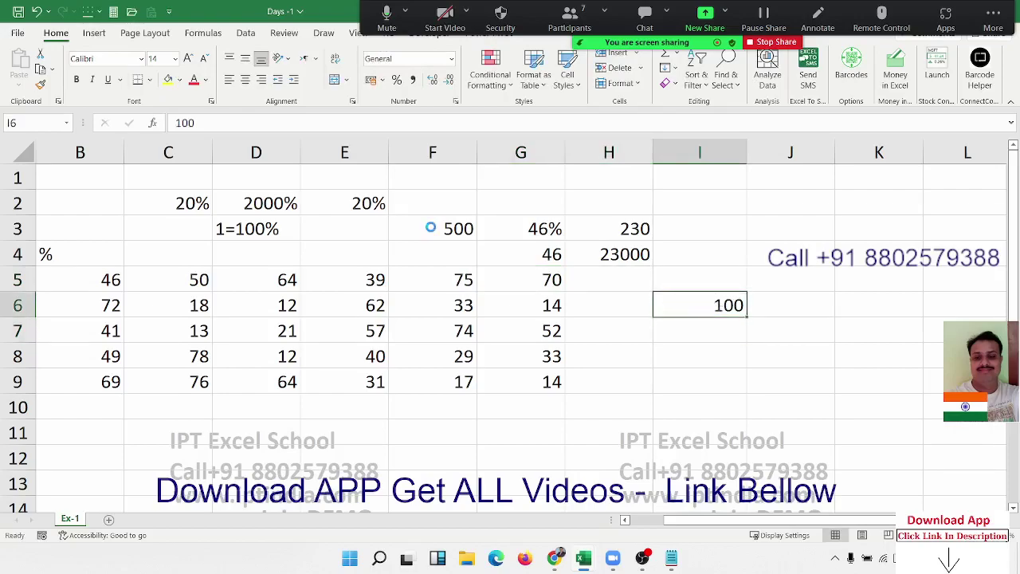
key(ctrl+c)
Divide B5:G9 by the copied 100 via Paste Special, then apply Percent Style.
key(Left)
key(Left)
key(Left)
key(Left)
key(Left)
key(Left)
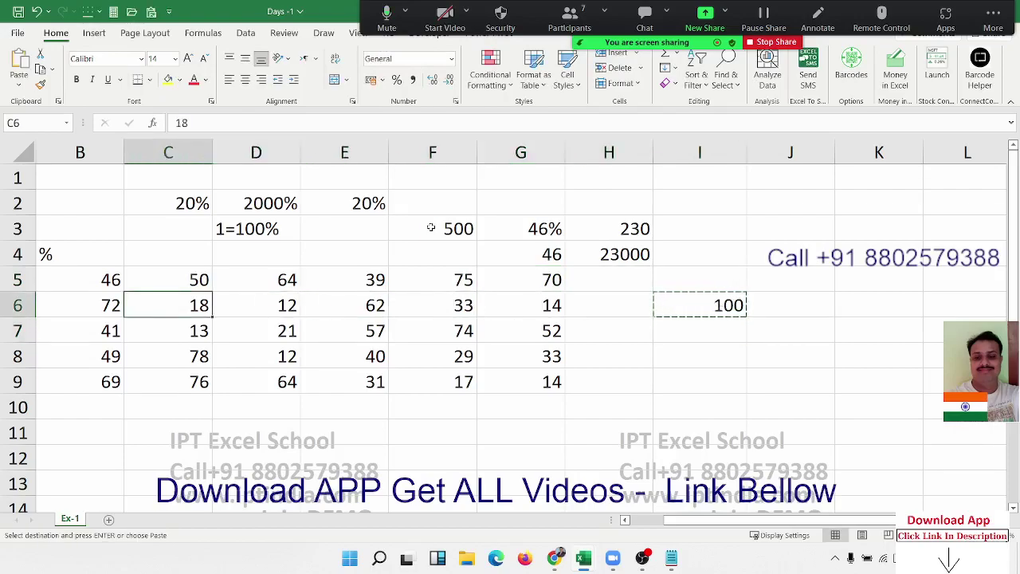
key(Up)
key(Left)
key(ctrl+shift+Right)
key(ctrl+shift+Down)
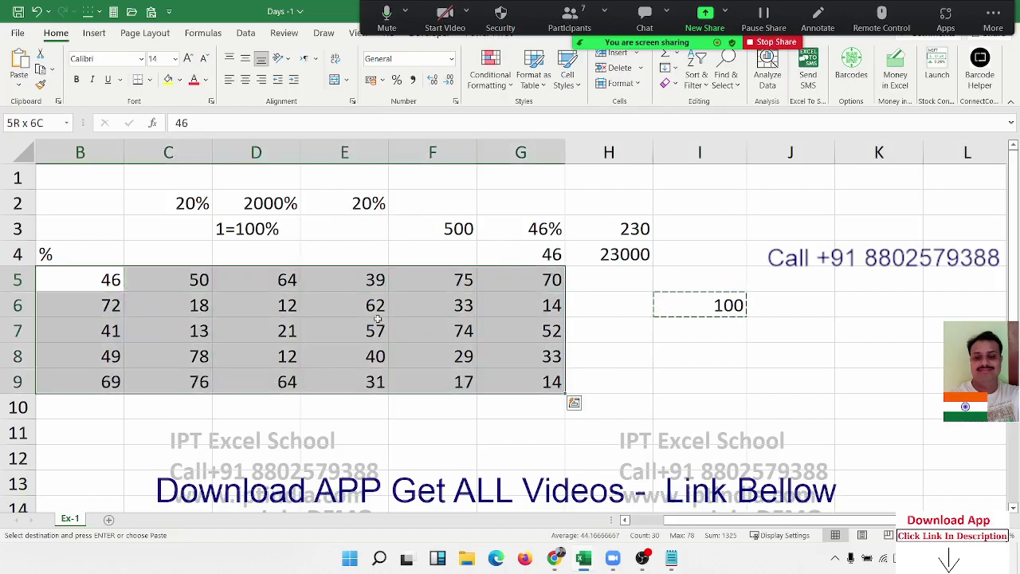
right_click(375, 319)
click(424, 253)
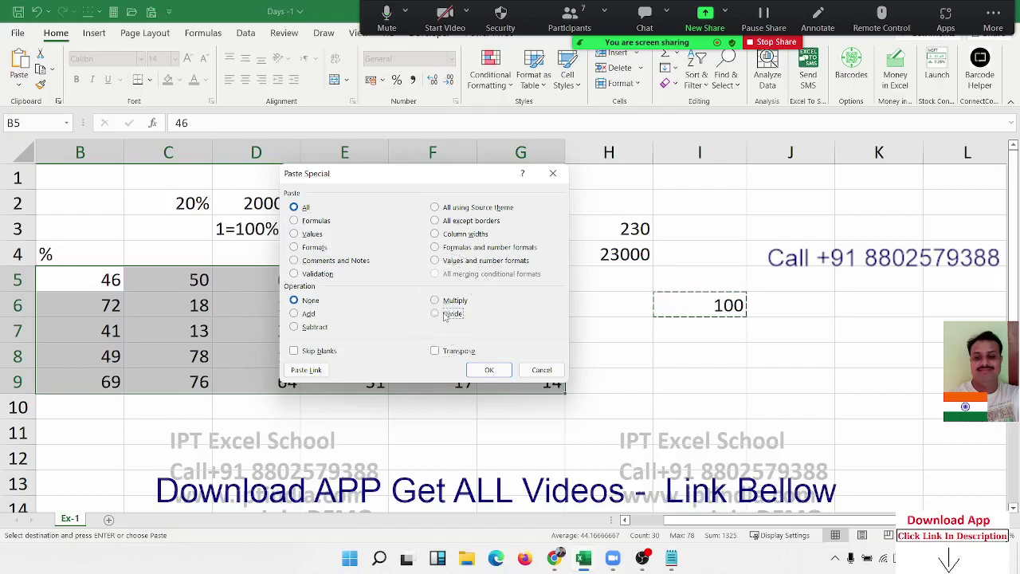
click(445, 315)
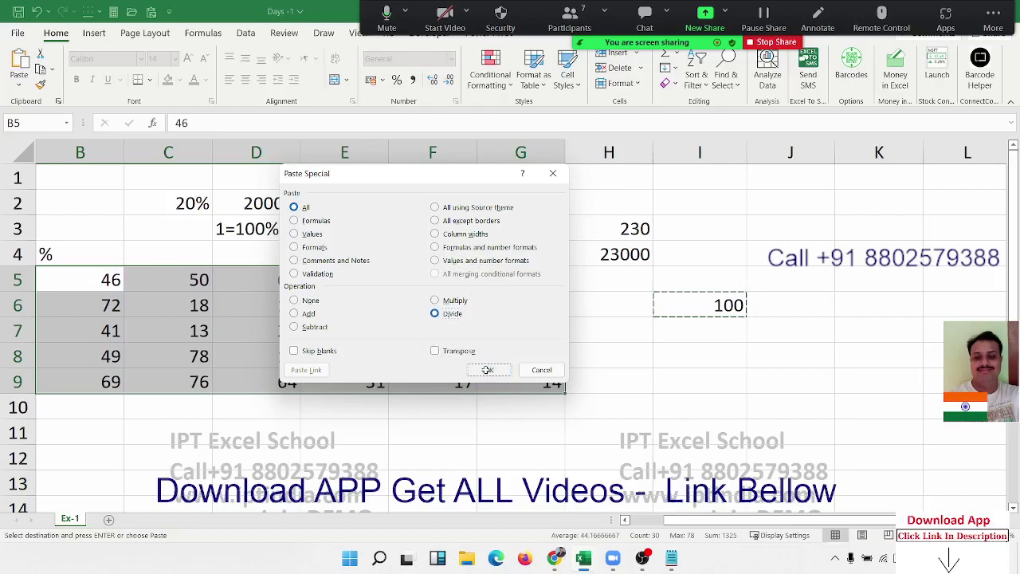
click(489, 370)
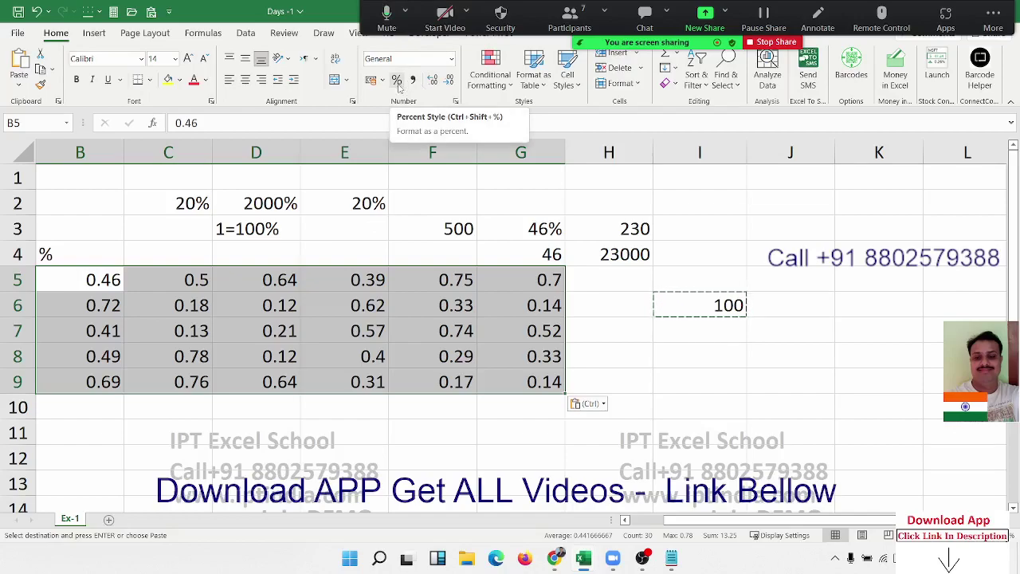
click(397, 82)
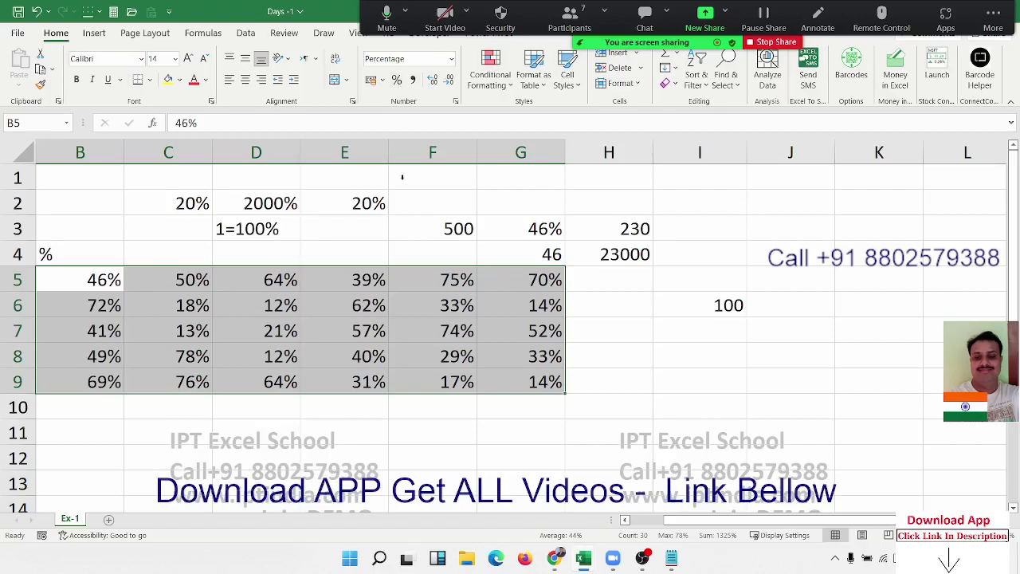
click(84, 478)
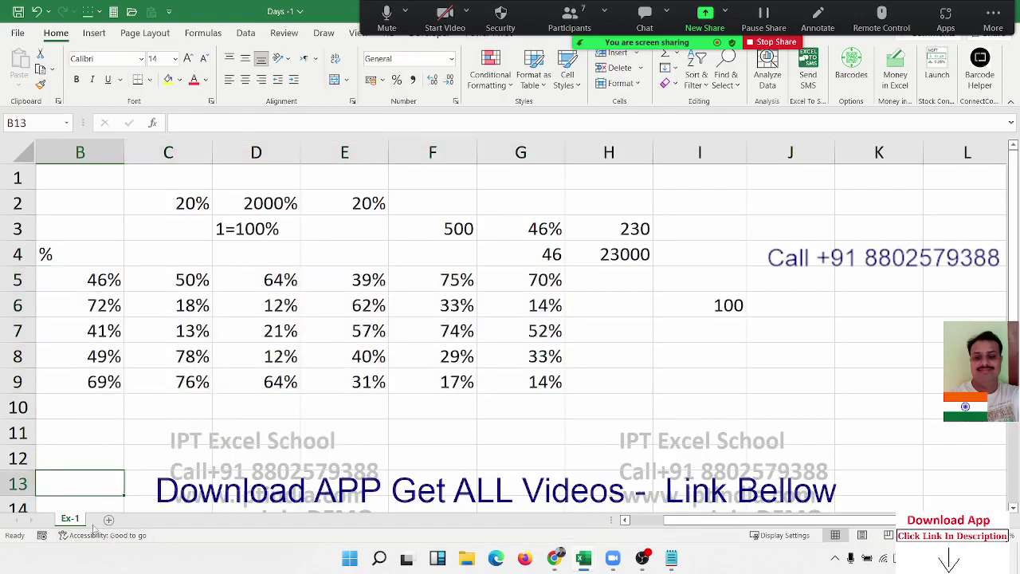
Duplicate the Ex-1 sheet, name the copy Day-1 (2), and clear columns B to J.
drag(110, 519, 111, 518)
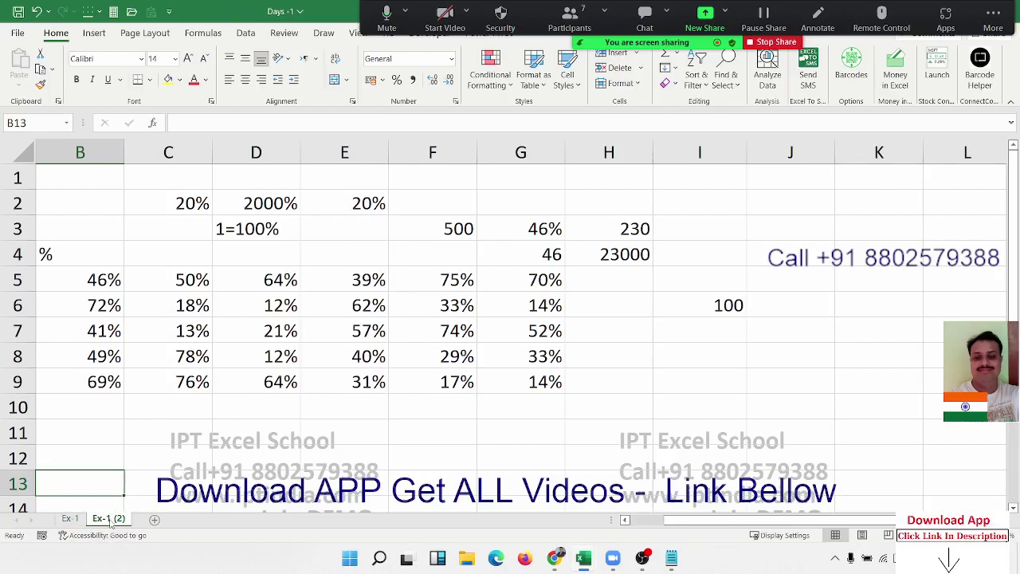
double_click(110, 519)
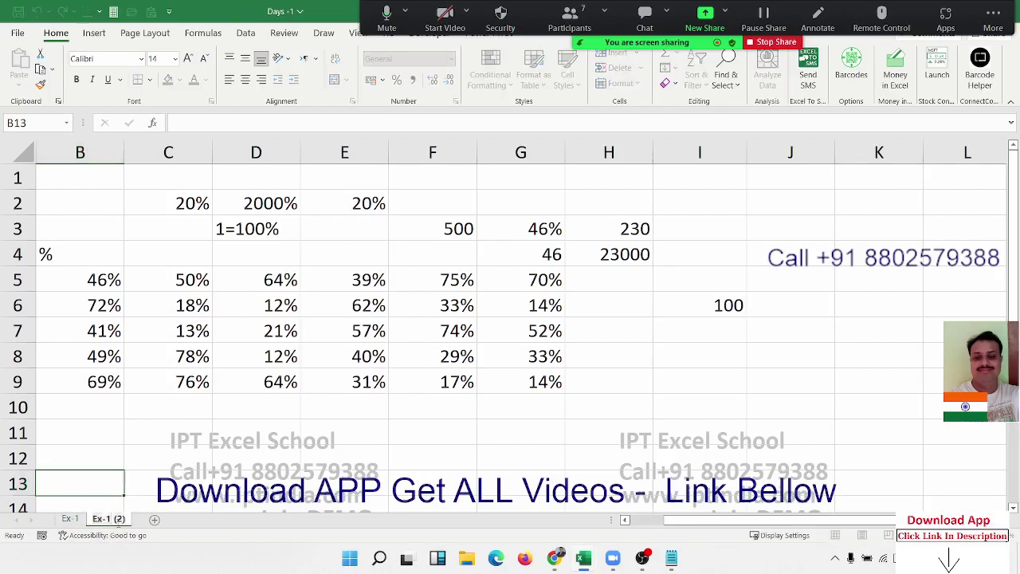
text(Day (2))
text(-1)
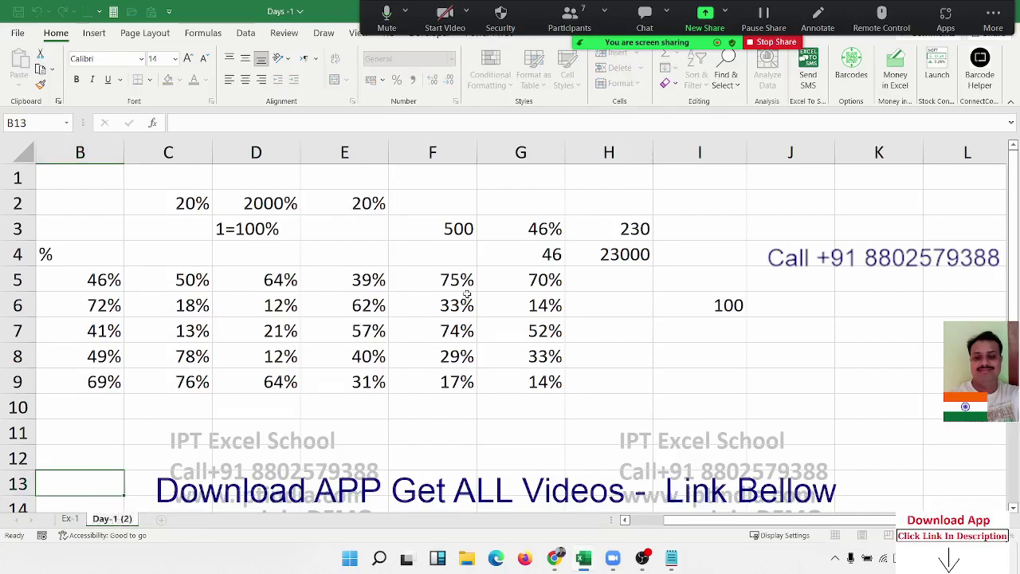
click(466, 299)
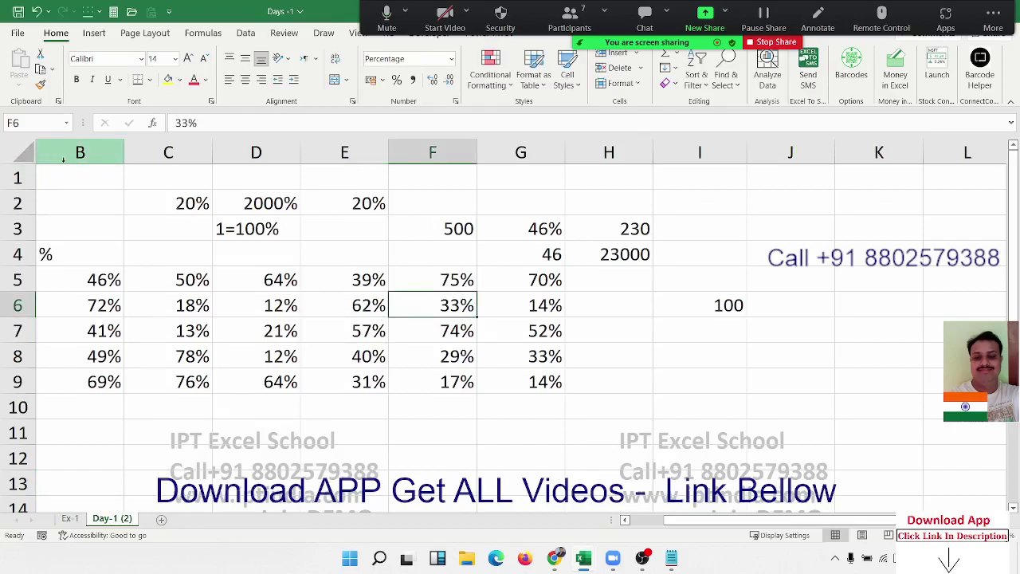
drag(63, 159, 829, 244)
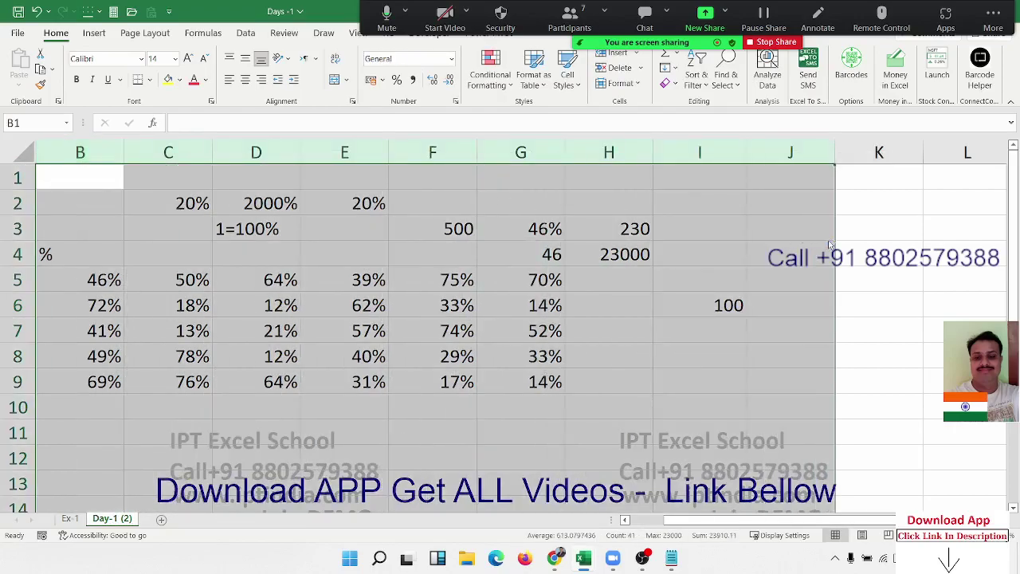
key(ctrl+minus)
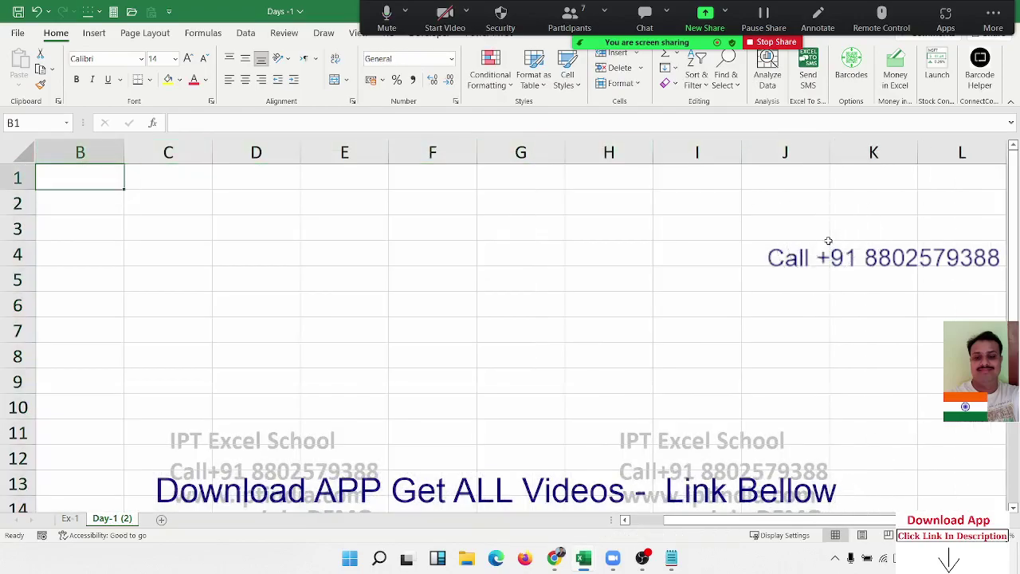
Switch to Chrome, close the WhatsApp image viewer, and start a new tab.
key(Right)
key(Down)
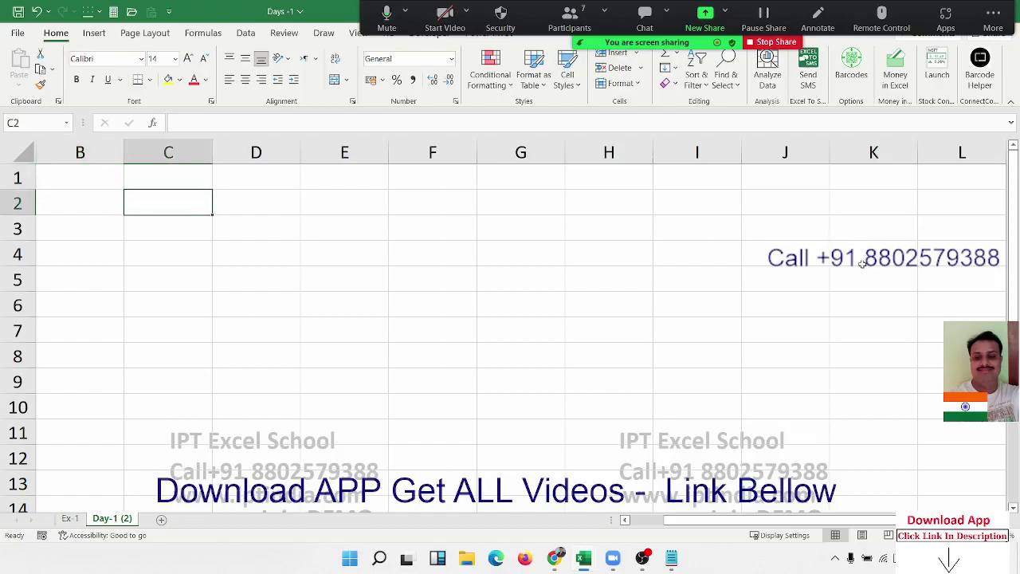
mouse_move(554, 558)
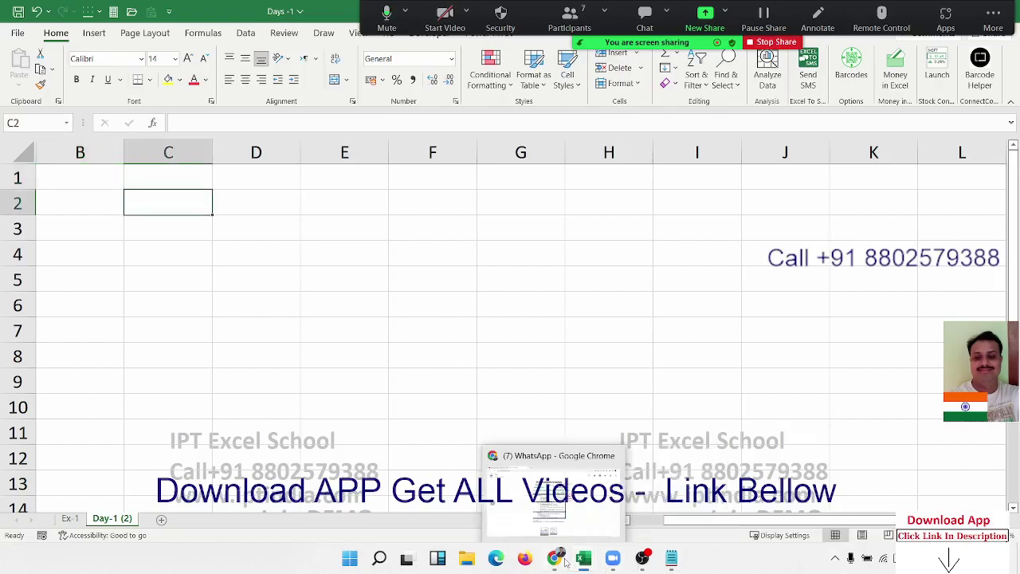
click(568, 547)
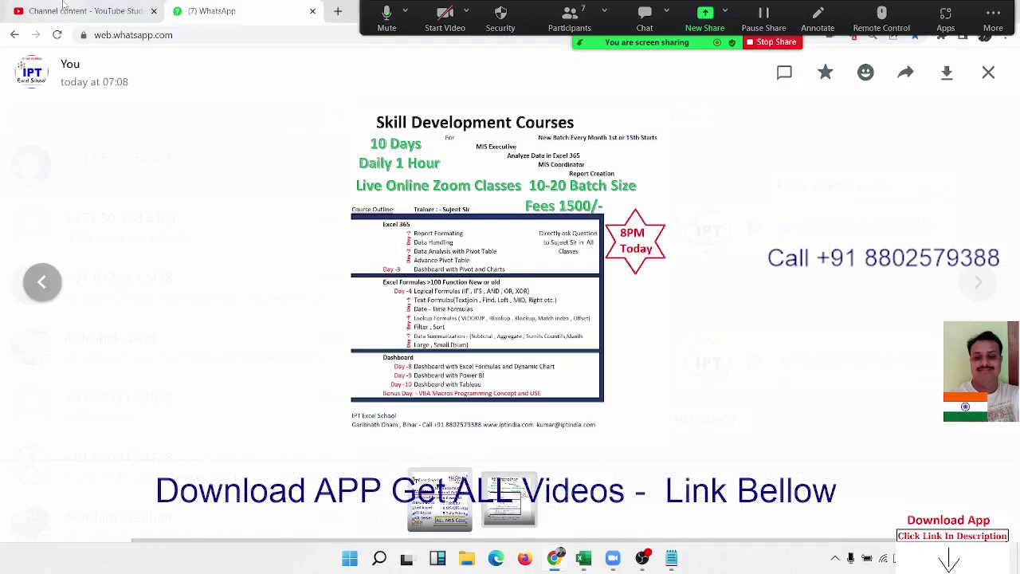
key(Escape)
click(64, 11)
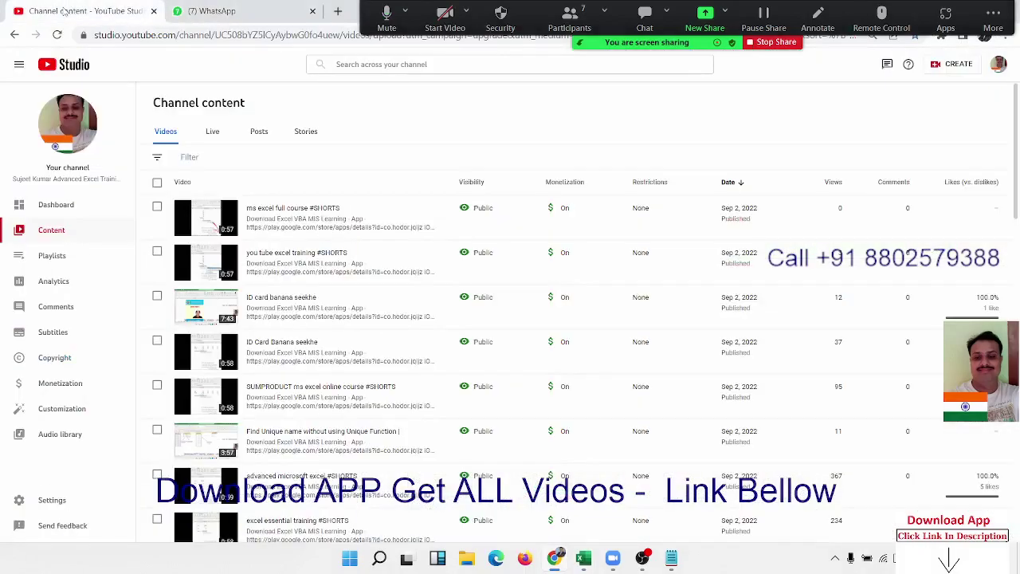
click(337, 11)
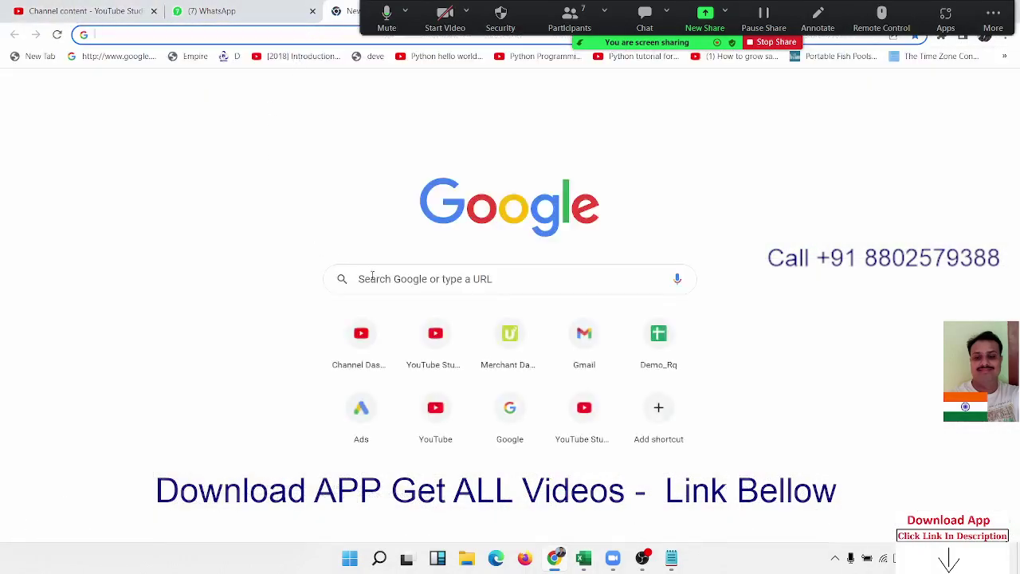
Go to iptindia.com and select the course intro paragraph on the home page.
click(386, 281)
text(ab)
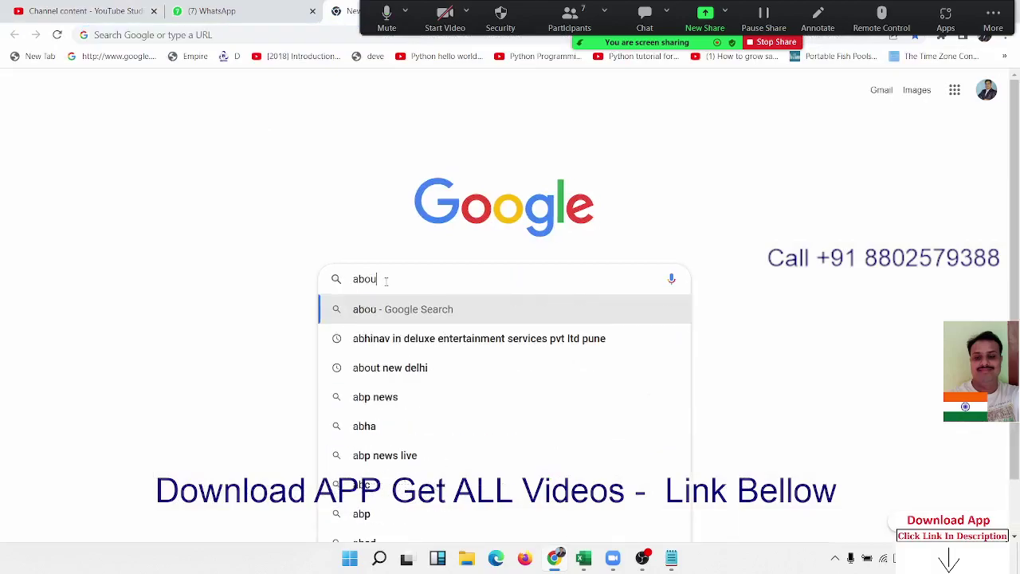
text(ou)
key(BackSpace)
key(BackSpace)
key(BackSpace)
click(205, 35)
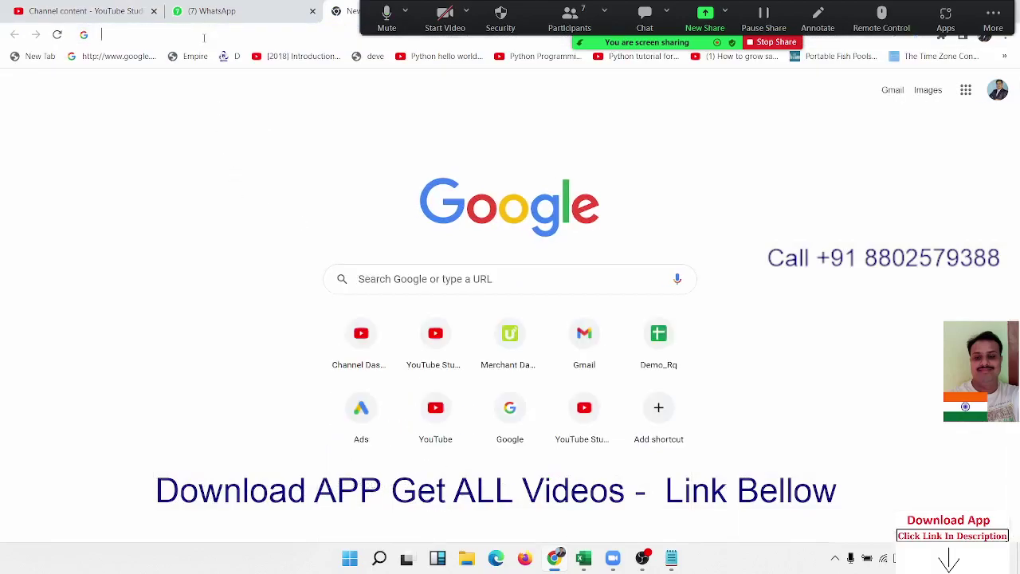
text(ipt)
key(Return)
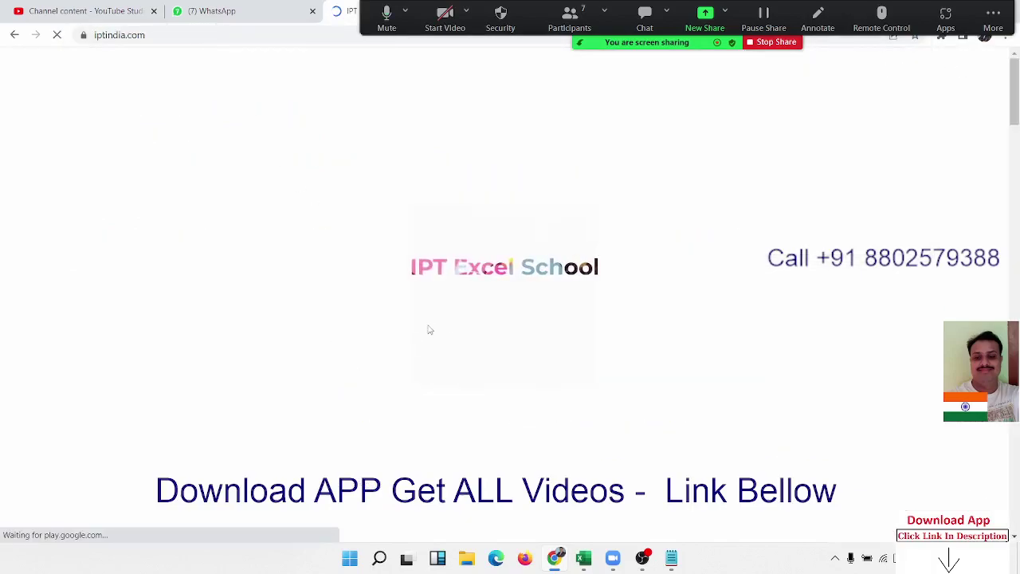
scroll(414, 303, down, 3)
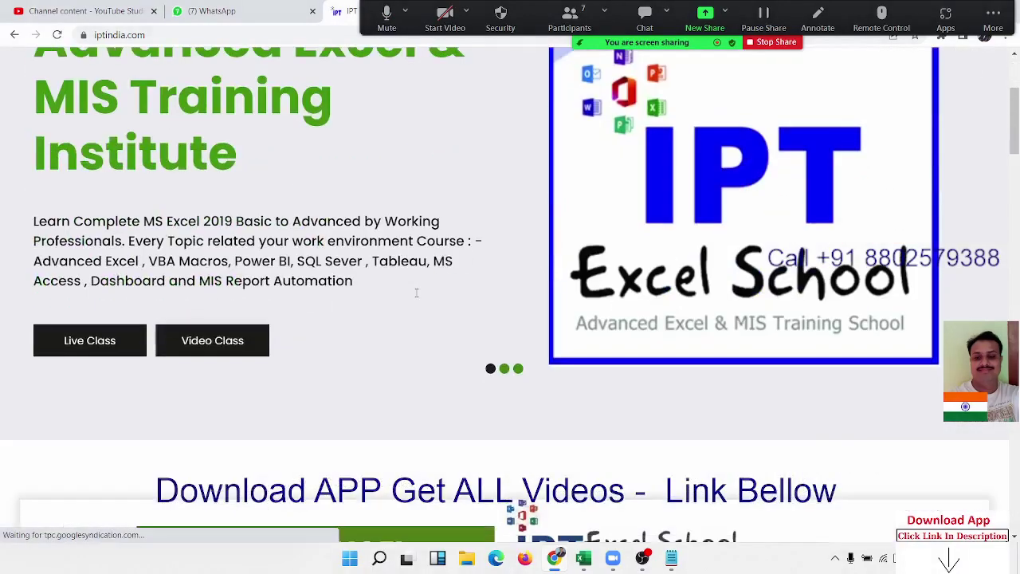
drag(364, 292, 27, 227)
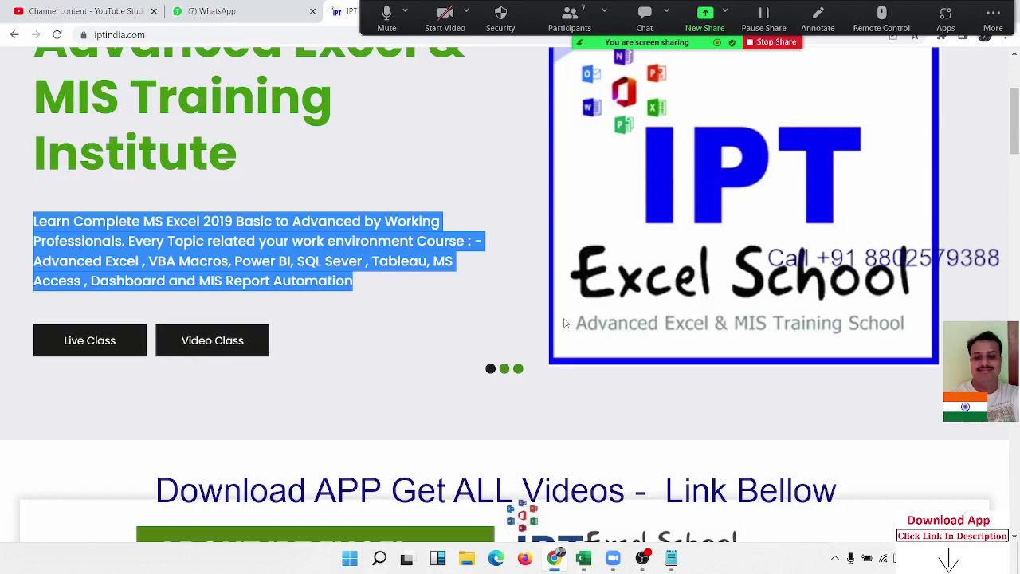
Back in Excel, paste the course text into E2, then undo it.
key(alt+Tab)
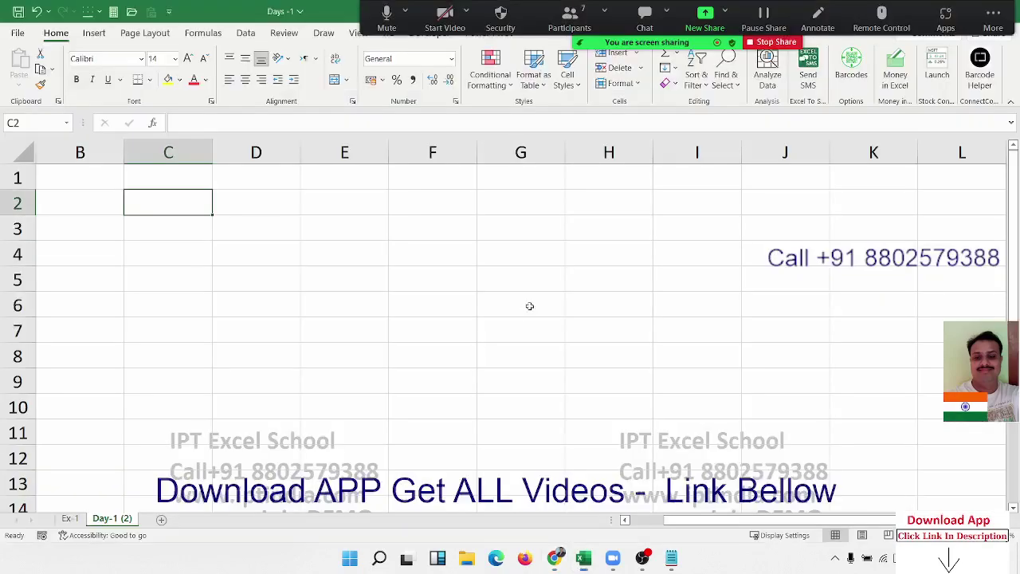
click(312, 212)
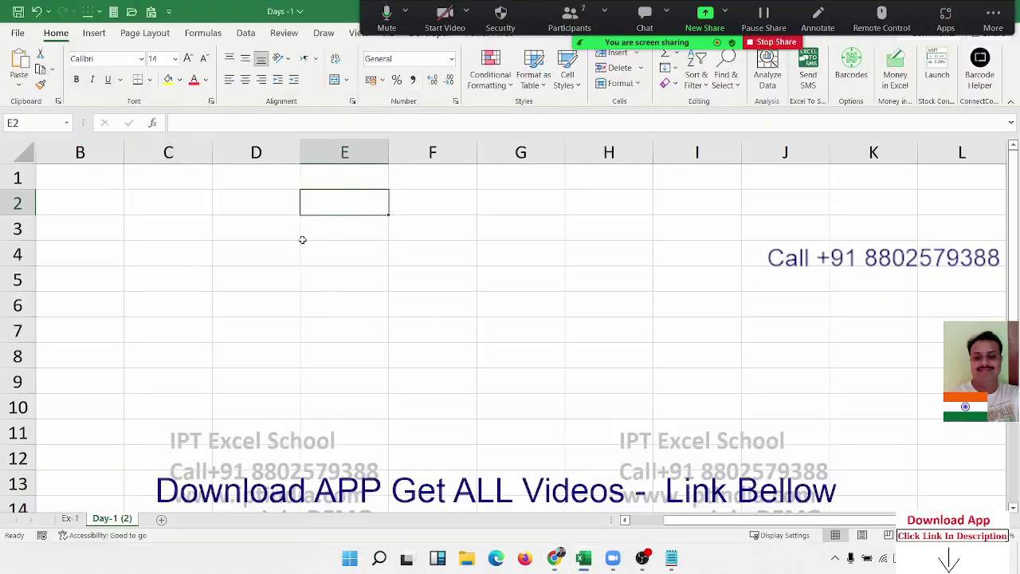
key(ctrl+v)
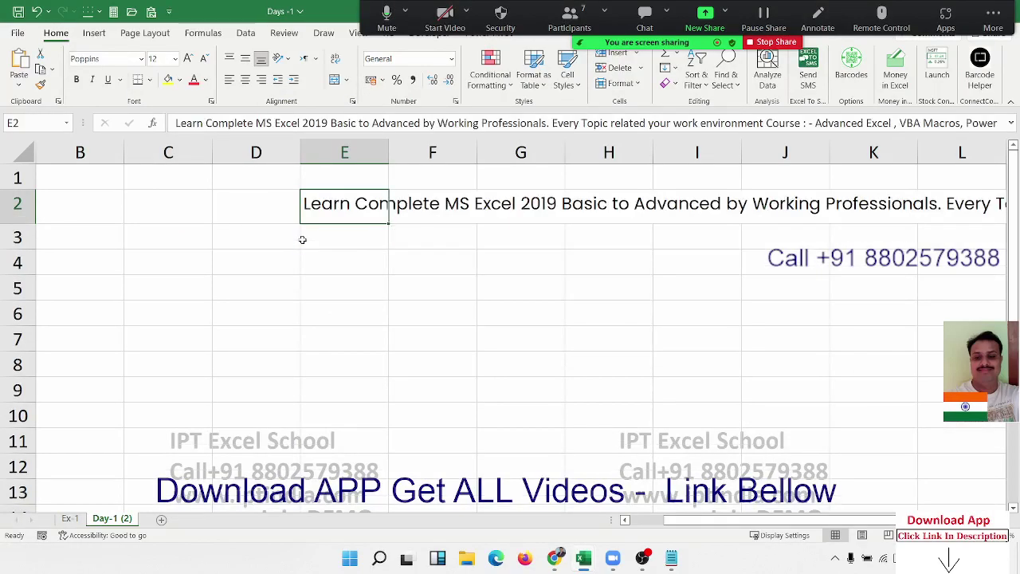
key(ctrl+z)
Merge and centre the range D2:I5 into one cell.
click(276, 207)
drag(341, 220, 661, 291)
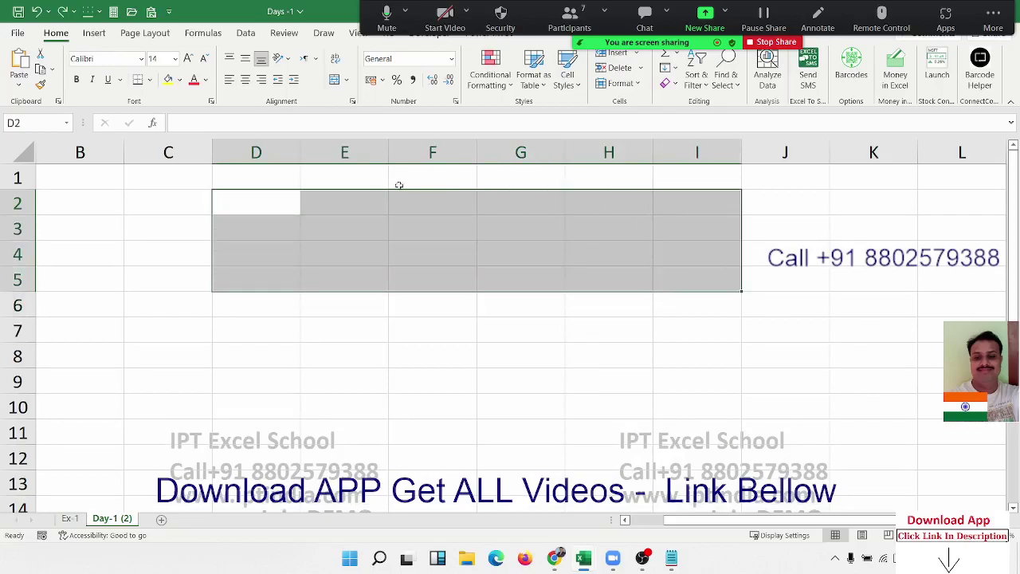
click(334, 81)
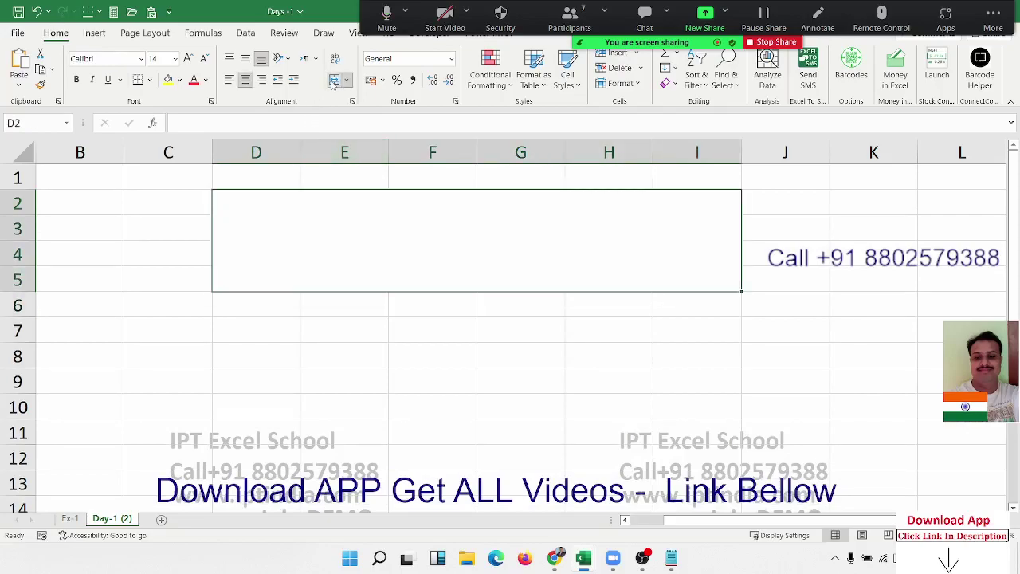
click(414, 372)
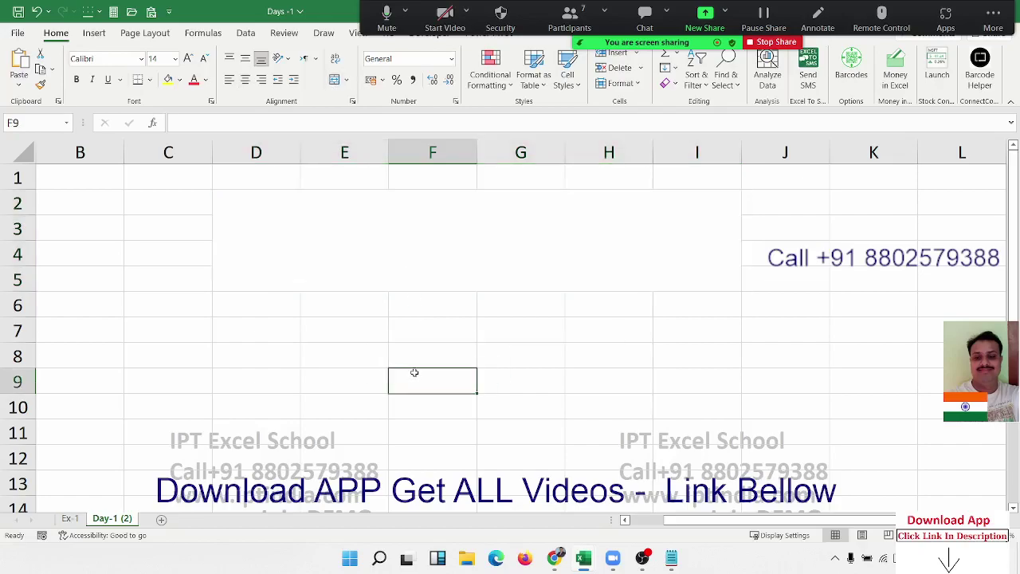
click(415, 267)
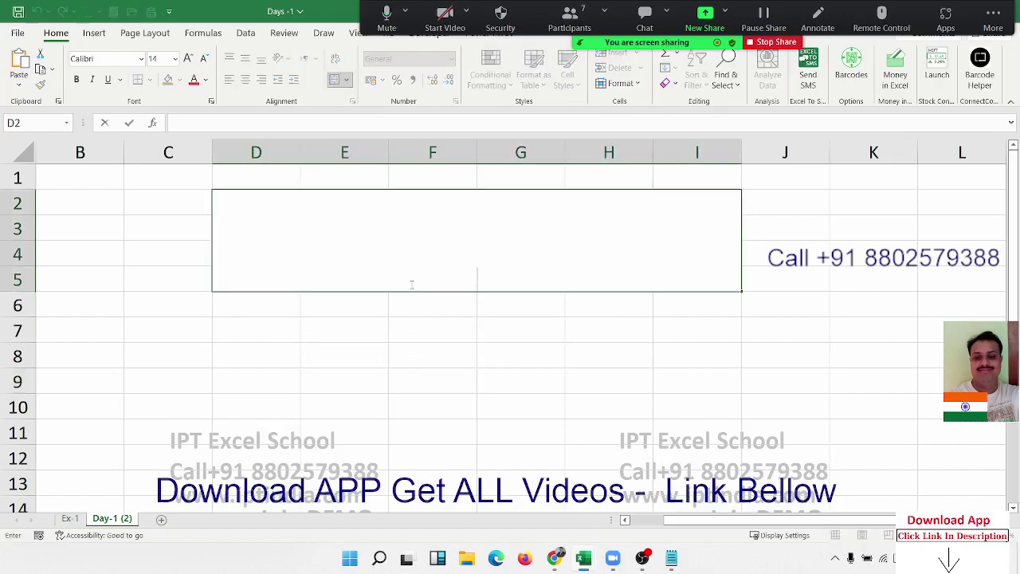
click(414, 305)
click(417, 275)
Try pasting into the merged cell, dismiss the size warning, and enter edit mode.
key(ctrl+v)
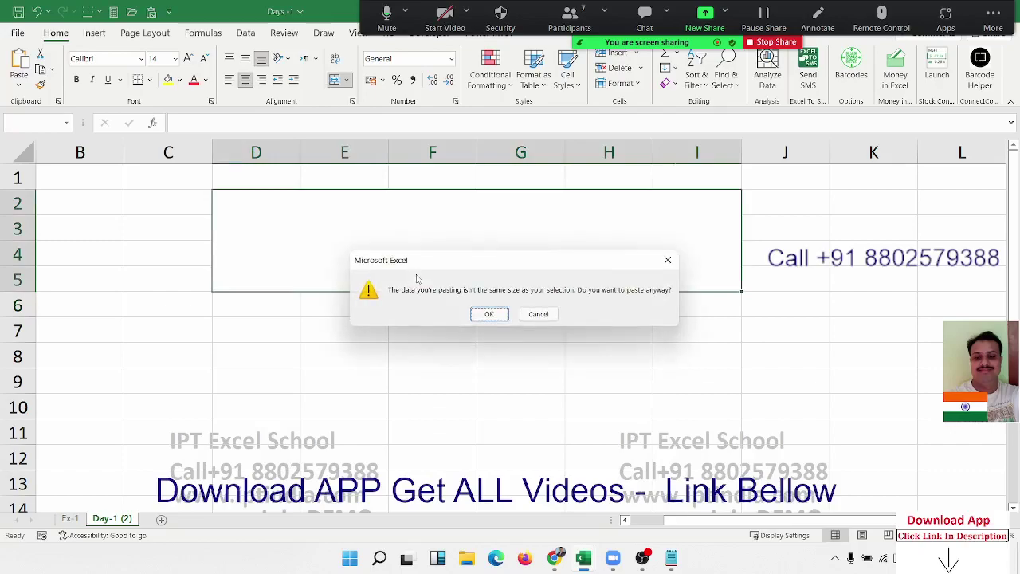
key(Return)
click(428, 353)
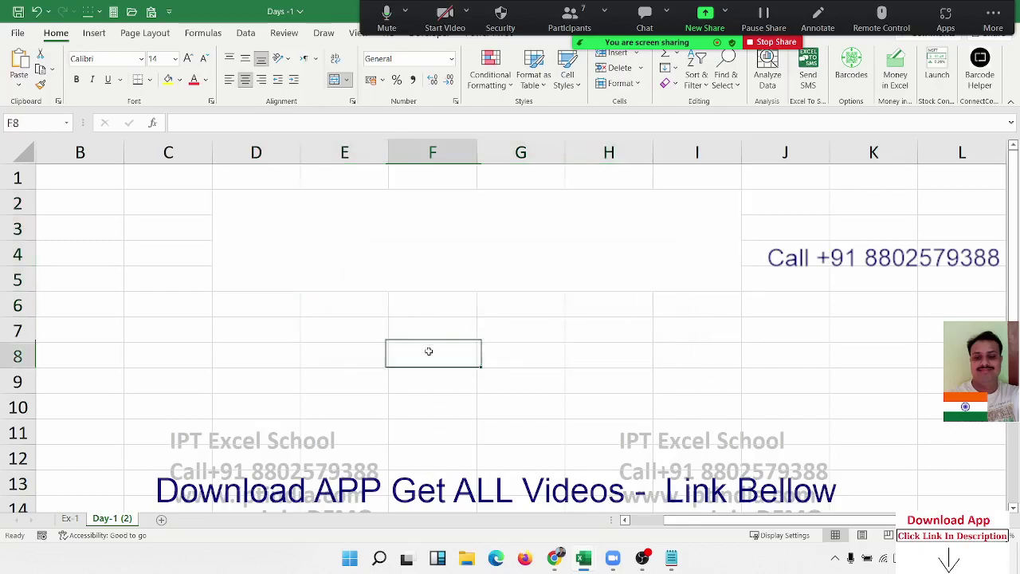
double_click(417, 264)
Paste the course paragraph into the merged cell, wrap it, and shrink it to size 12.
text(Learn Complete MS Excel 2019 Basic to Advanced by Working Professionals. Every Topic related your work environment Course : - Advanced Excel , VBA Macros, Power BI, SQL Sever , Tableau, MS Access , Dashboard and MIS Report Automation)
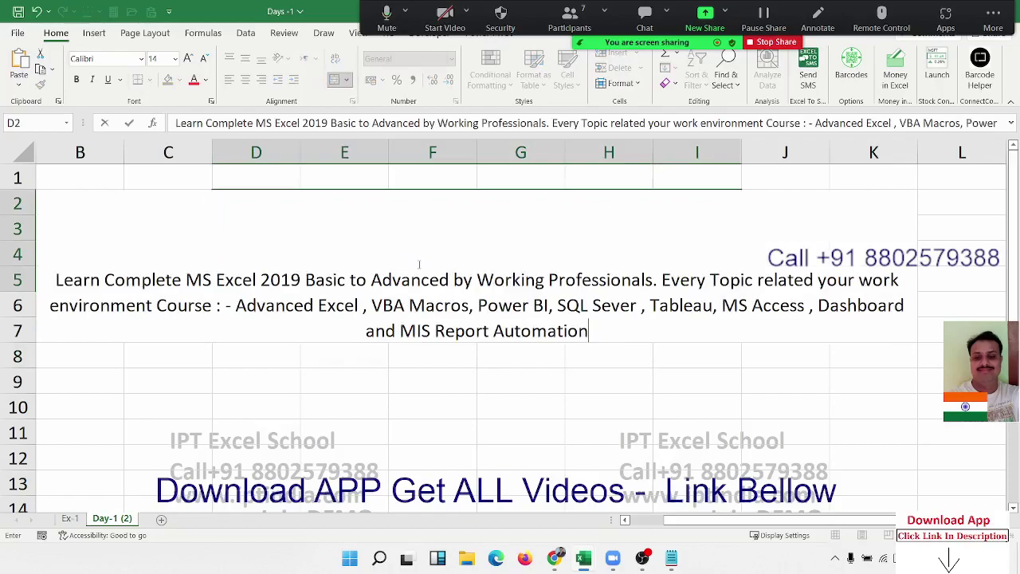
key(Return)
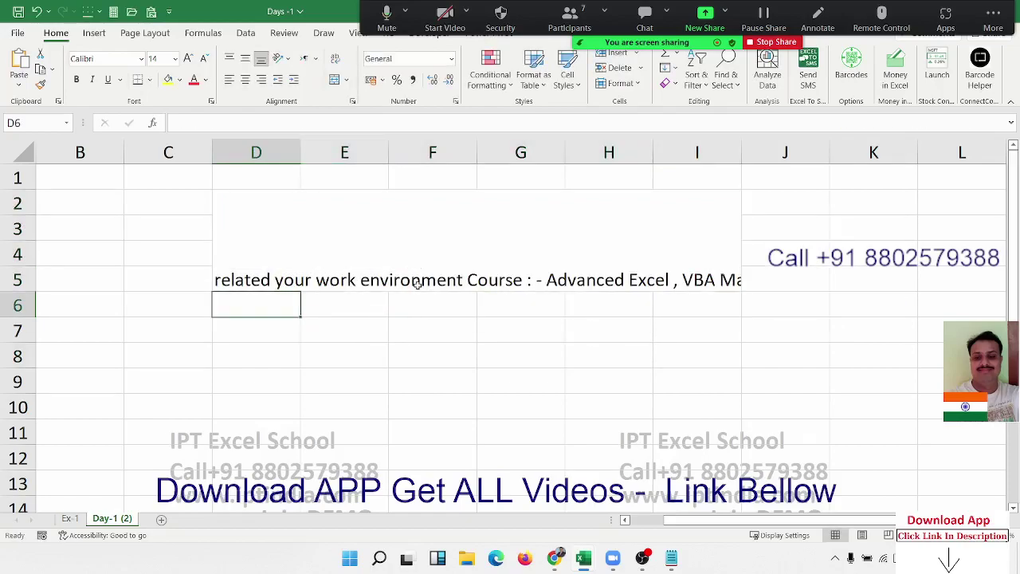
click(440, 270)
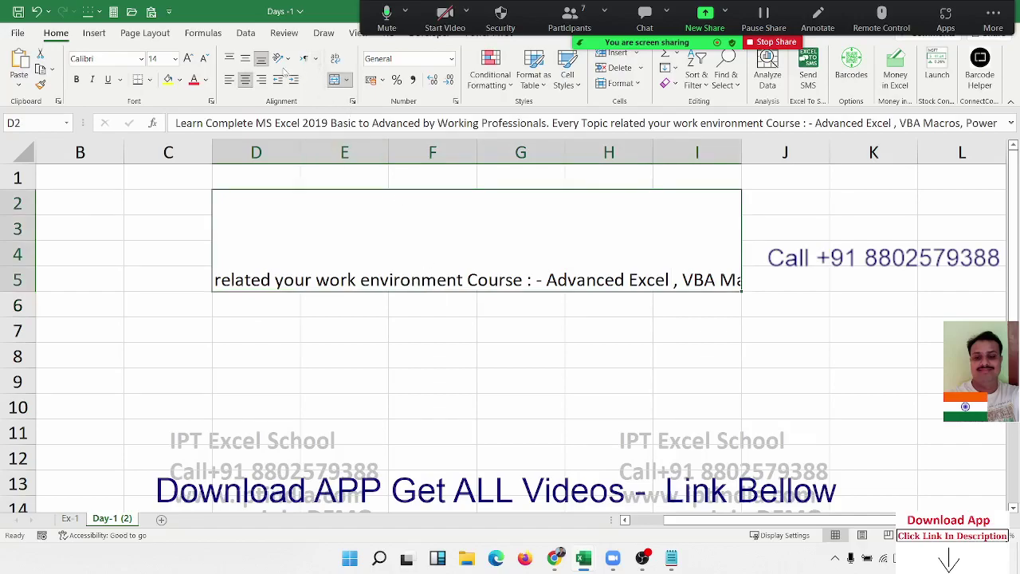
click(335, 58)
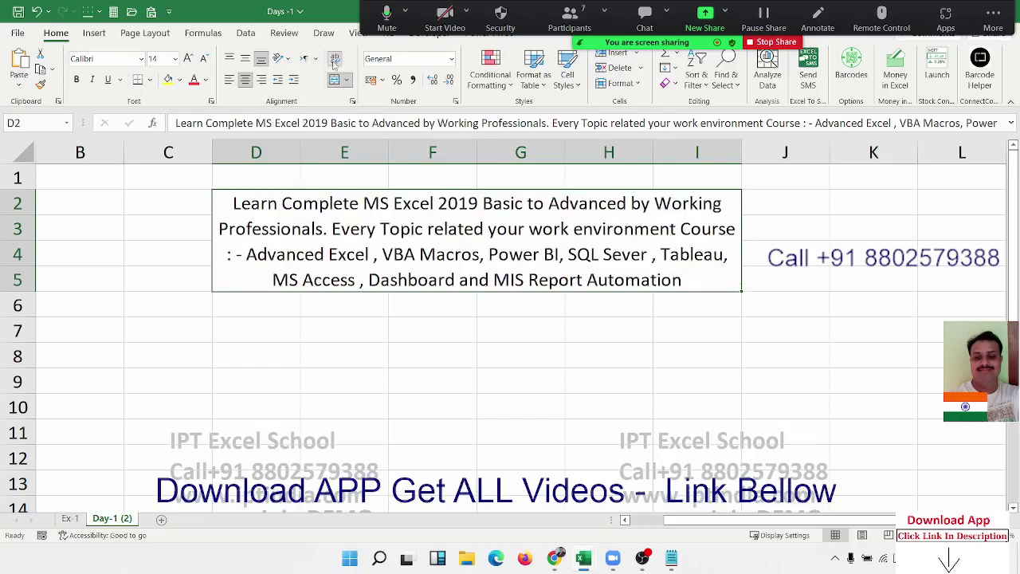
click(204, 63)
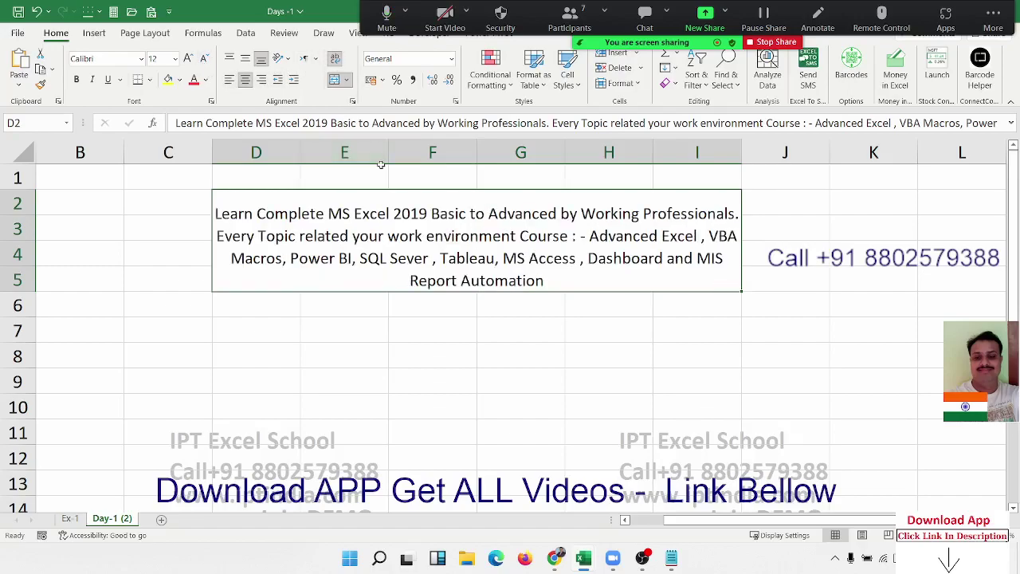
Reselect the merged description cell and re-enter editing of its text.
click(432, 386)
click(414, 282)
double_click(410, 216)
key(Return)
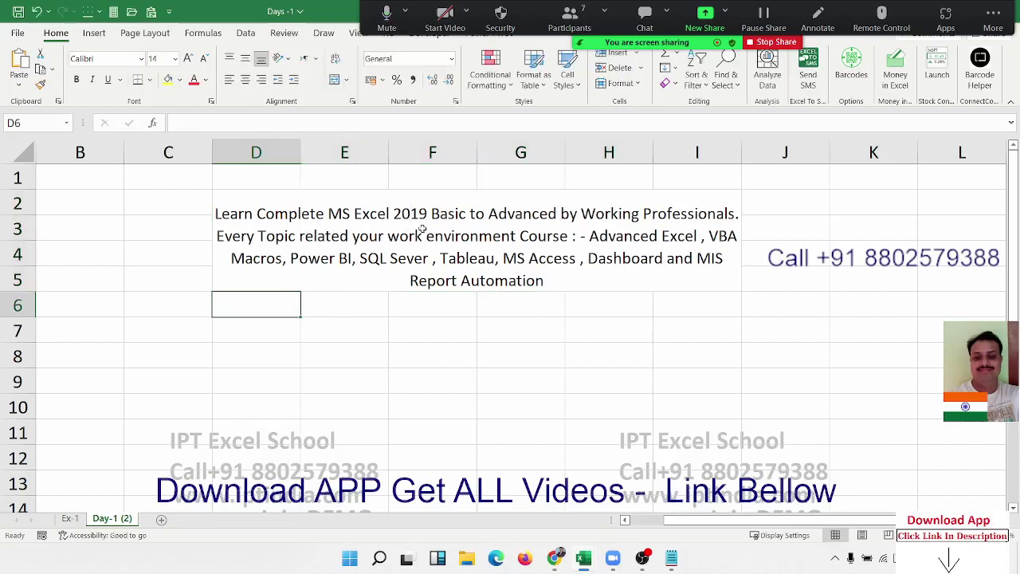
click(420, 231)
double_click(423, 232)
Select 2019 in the description, colour it red, and add strikethrough via Format Cells.
double_click(410, 214)
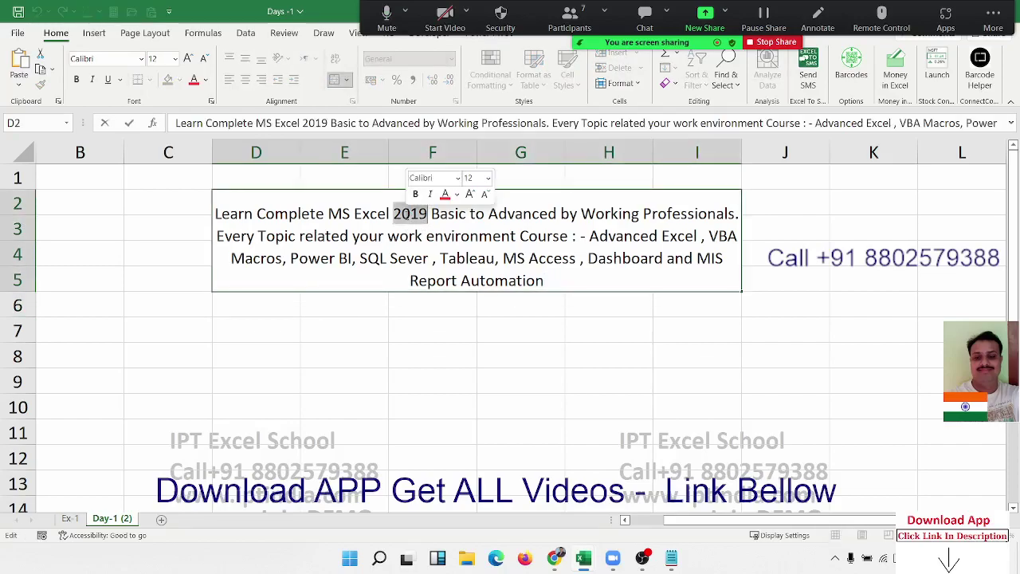
click(408, 226)
double_click(402, 214)
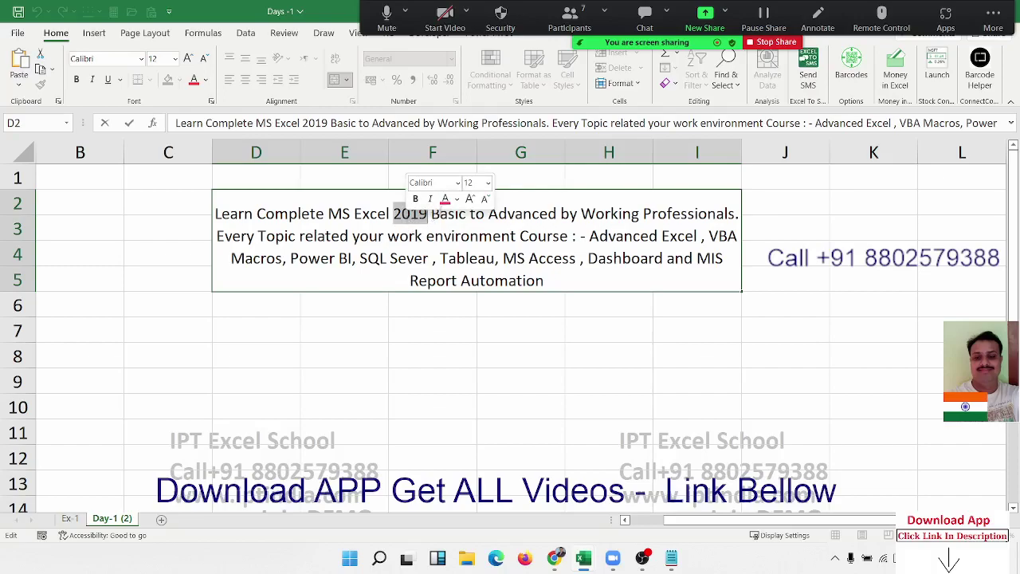
click(444, 199)
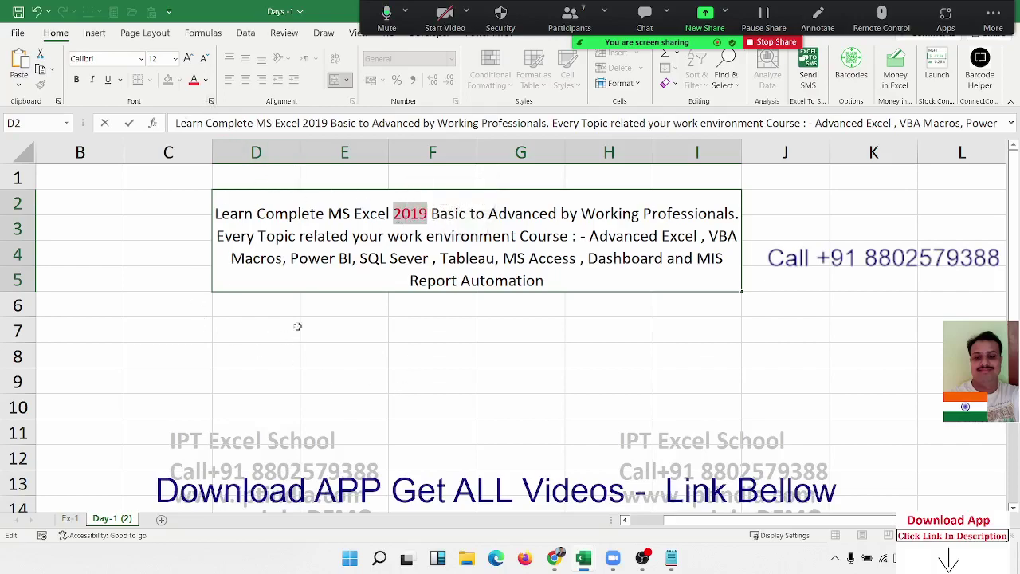
click(211, 101)
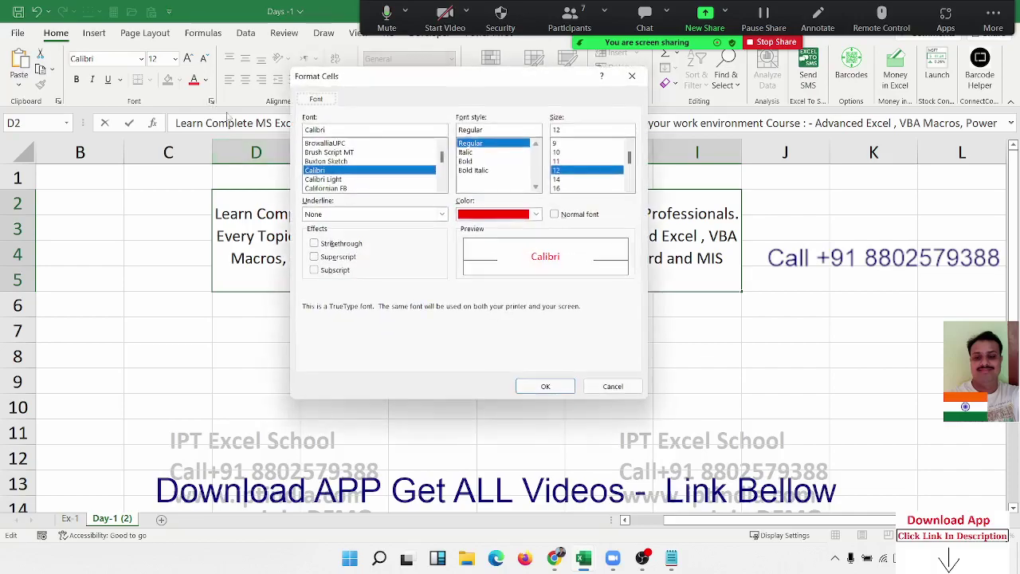
click(314, 243)
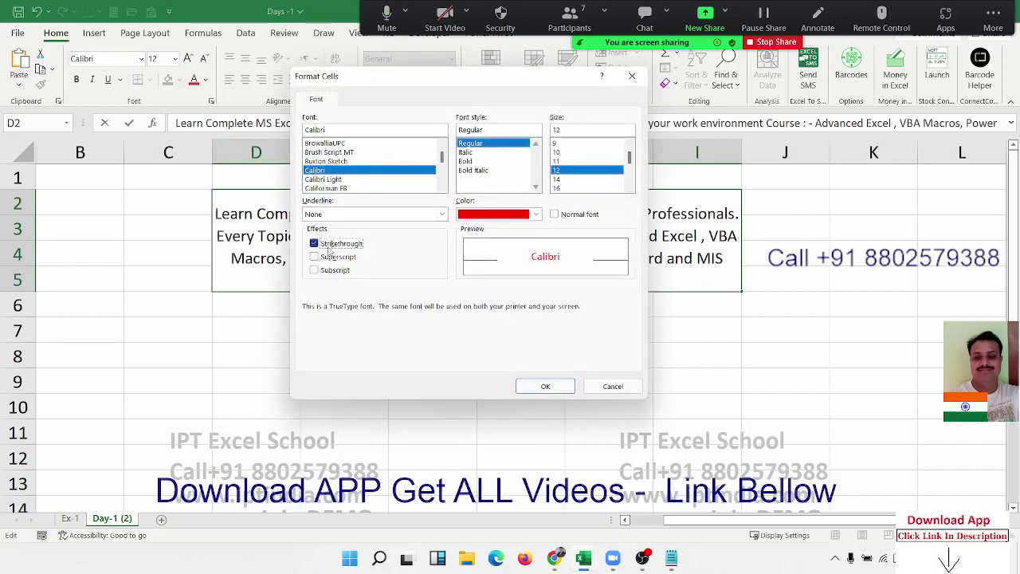
click(545, 386)
click(429, 369)
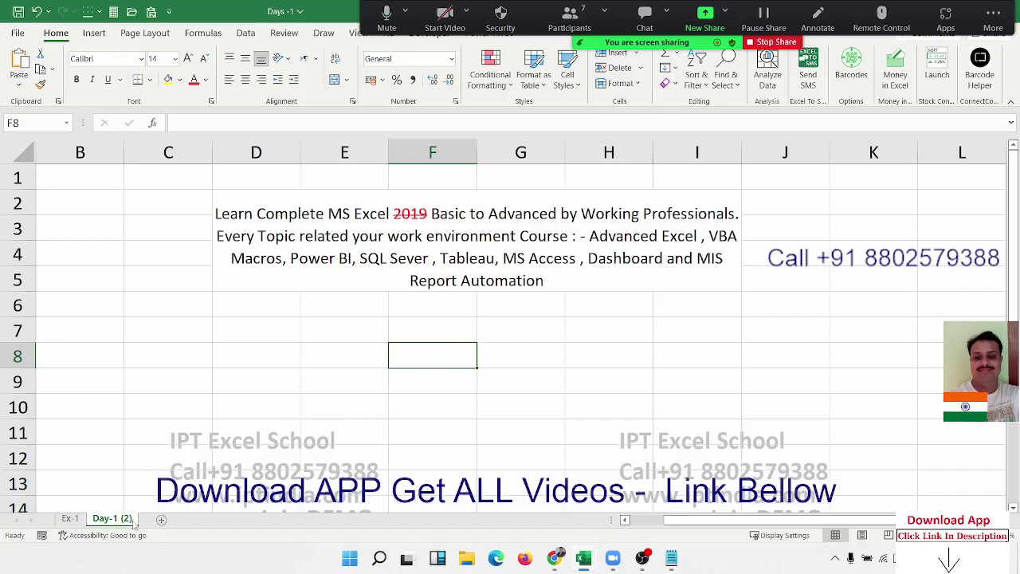
Duplicate the Day-1 (2) sheet as Day-1 (3) and clear columns D through K.
drag(134, 518, 185, 520)
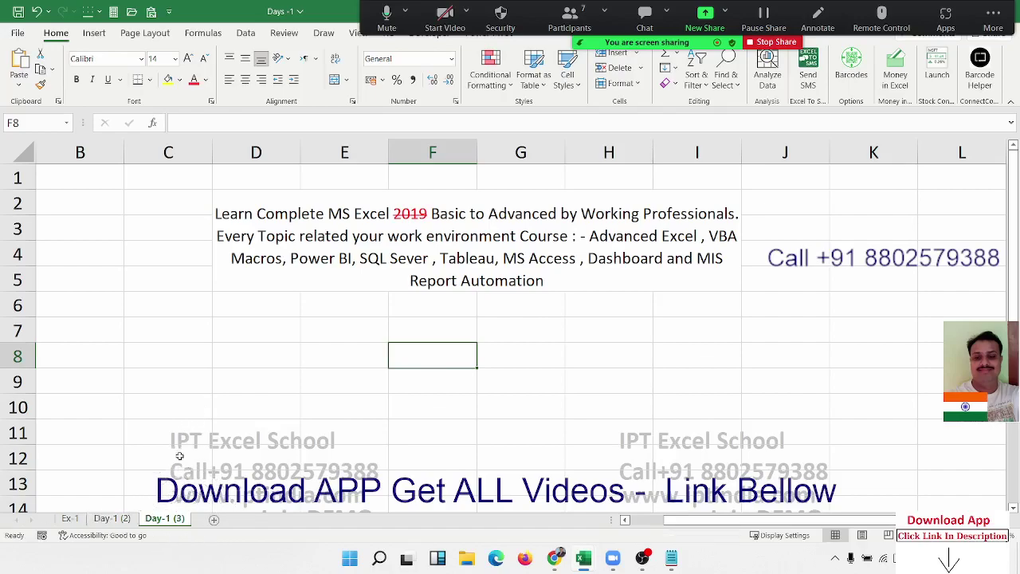
drag(261, 152, 880, 165)
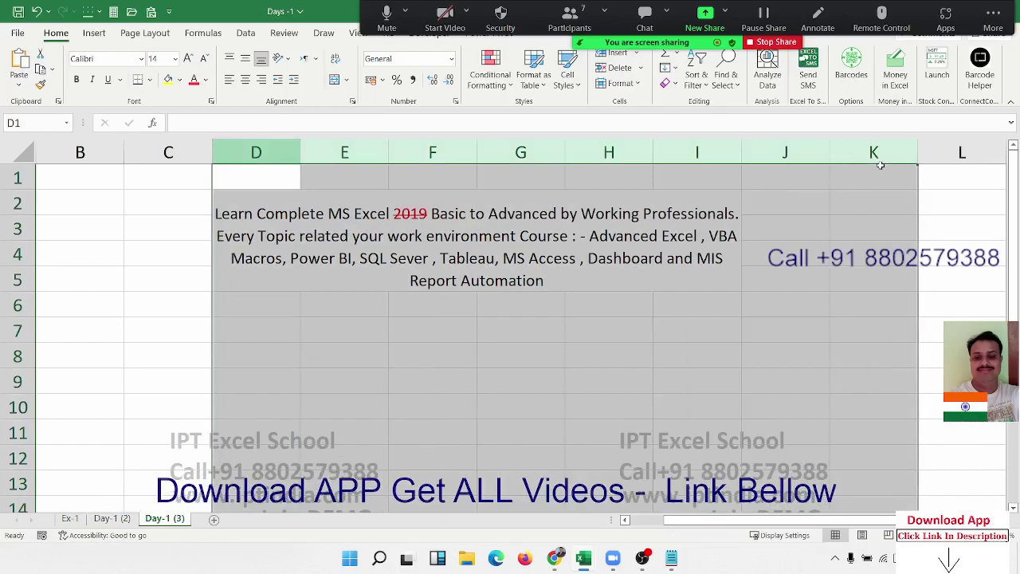
key(Delete)
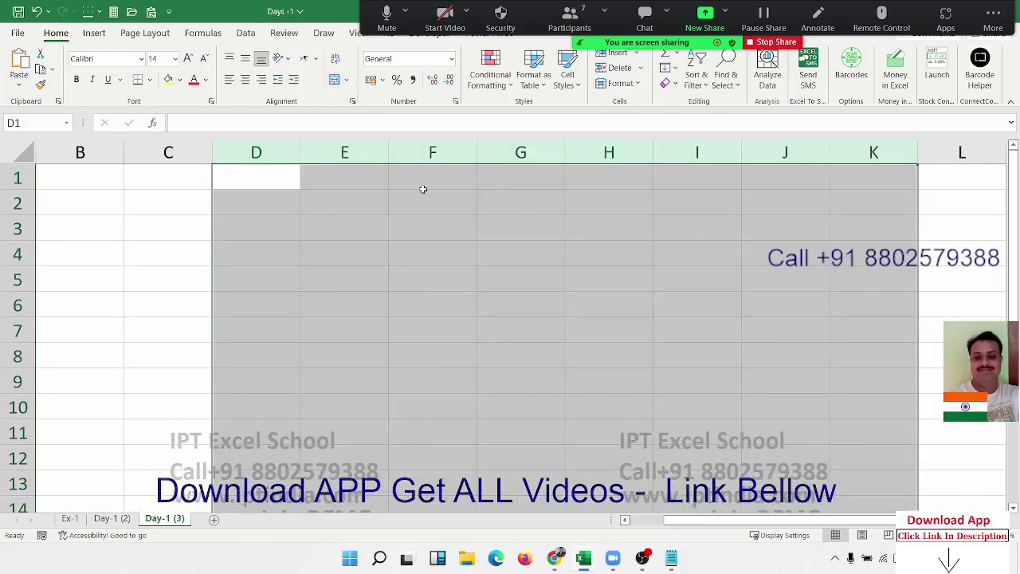
Enter the heading Sales in F1 and values 85, 36, 52, 63 in F2:F5.
click(420, 185)
text(Sales)
key(Return)
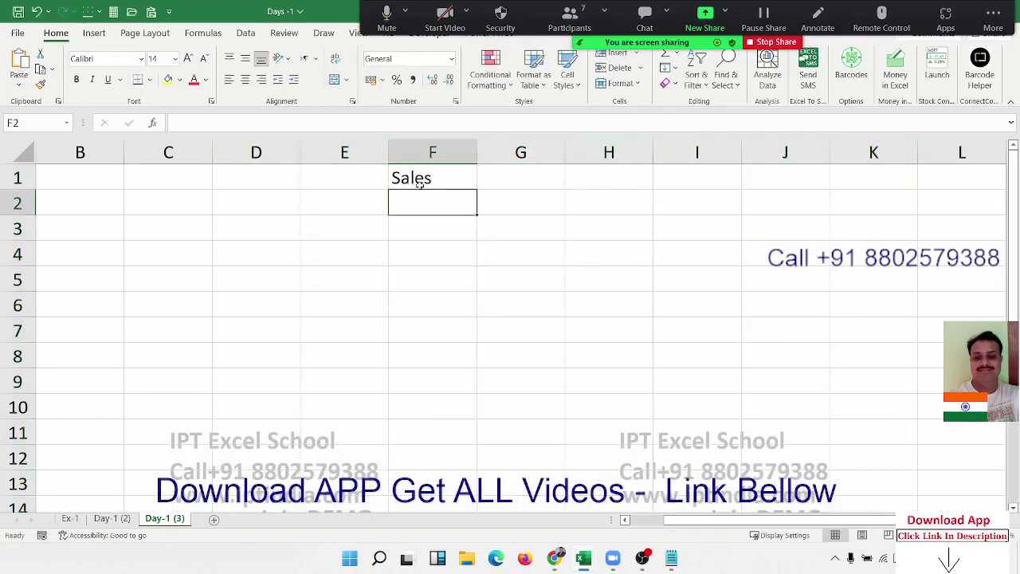
text(85)
key(Return)
text(36)
key(Return)
text(52)
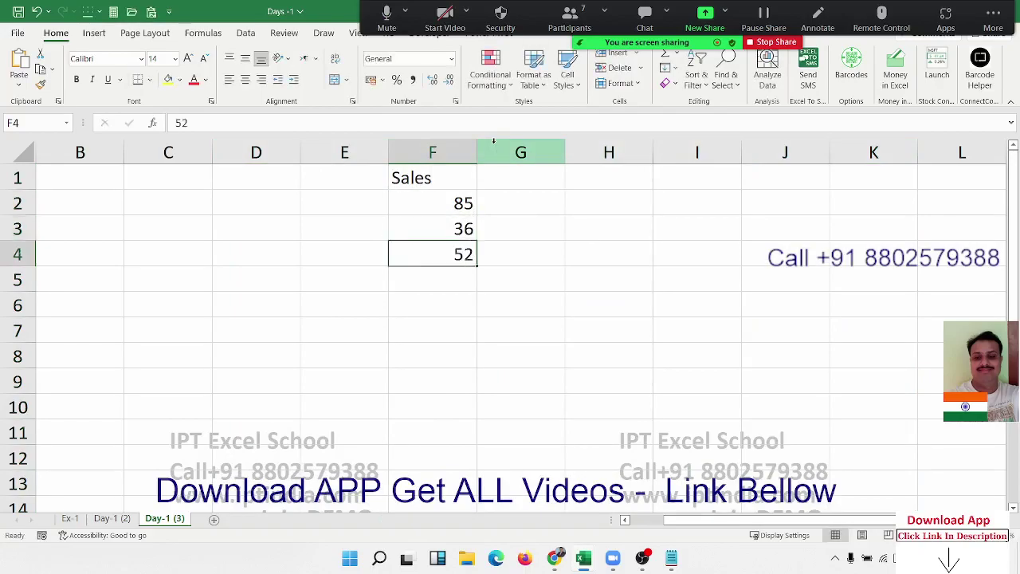
key(Return)
text(63)
key(Return)
Enter 45, 96, 25, 36 and 85 in F6:F10, then AutoFit column F.
text(45)
key(Return)
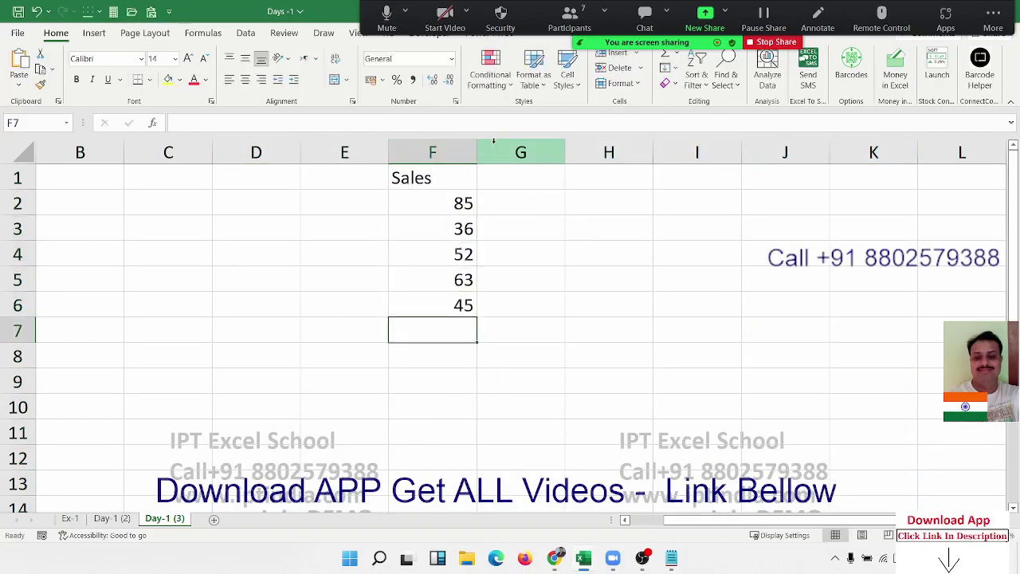
text(96)
key(Return)
text(25)
key(Return)
text(36)
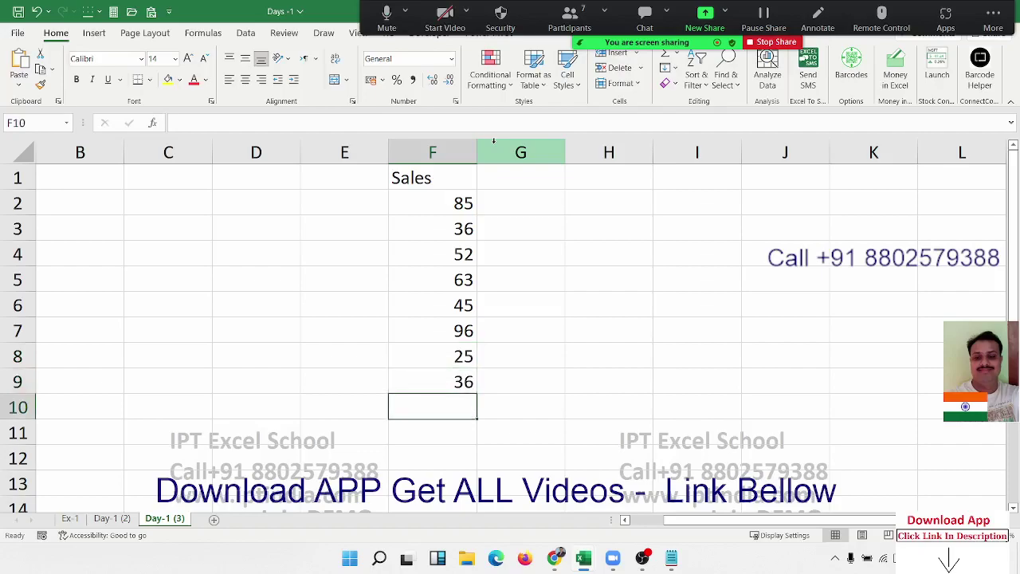
text(85)
key(Return)
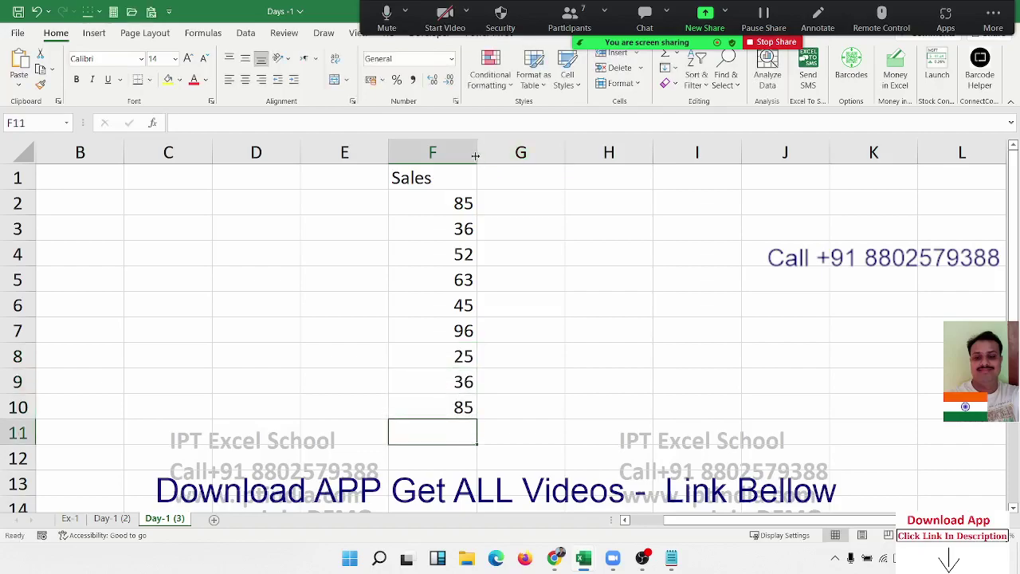
double_click(477, 157)
drag(420, 407, 419, 229)
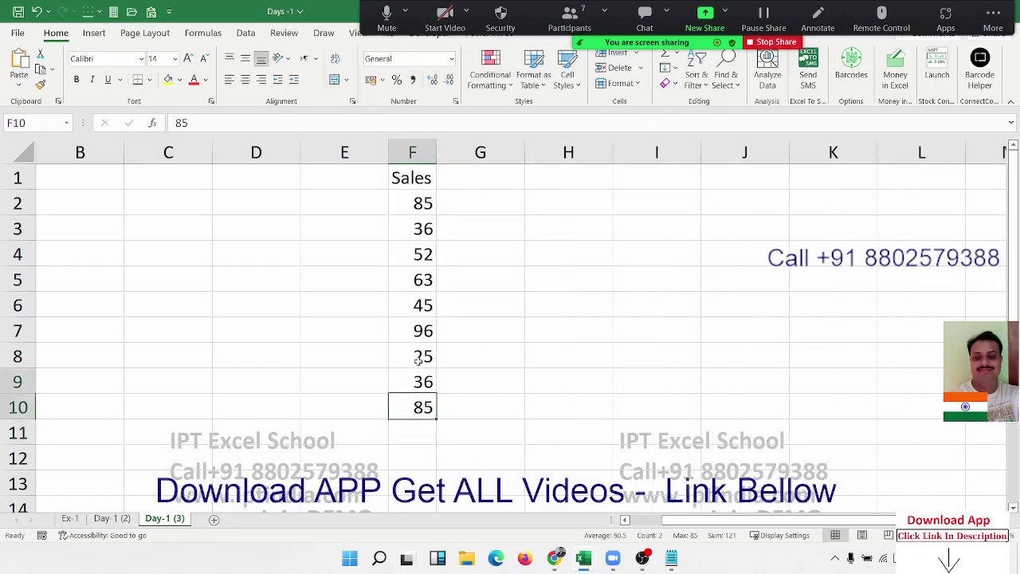
click(417, 256)
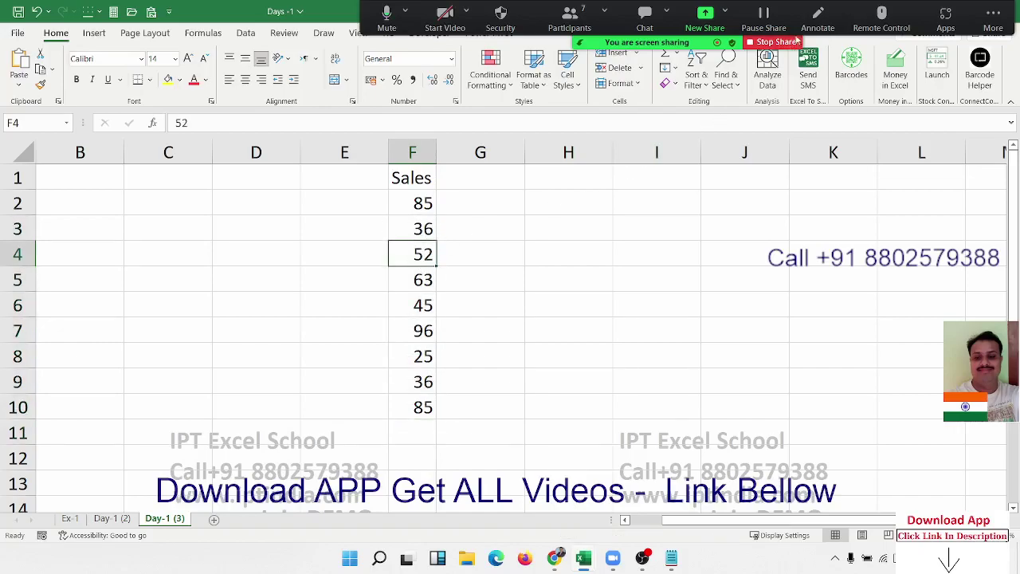
click(818, 20)
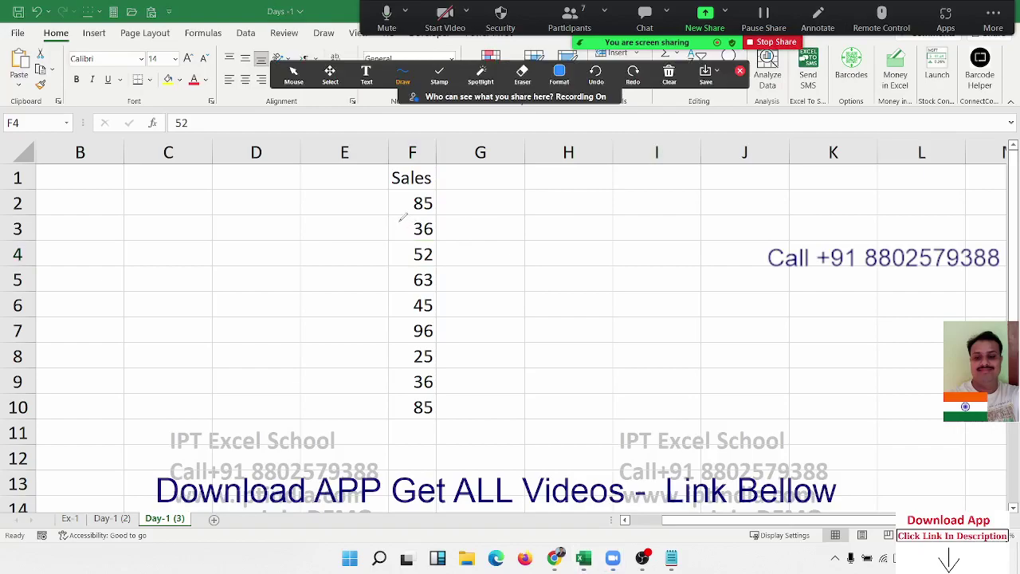
mouse_move(390, 213)
mouse_down()
mouse_move(437, 227)
mouse_move(396, 234)
mouse_up()
click(669, 73)
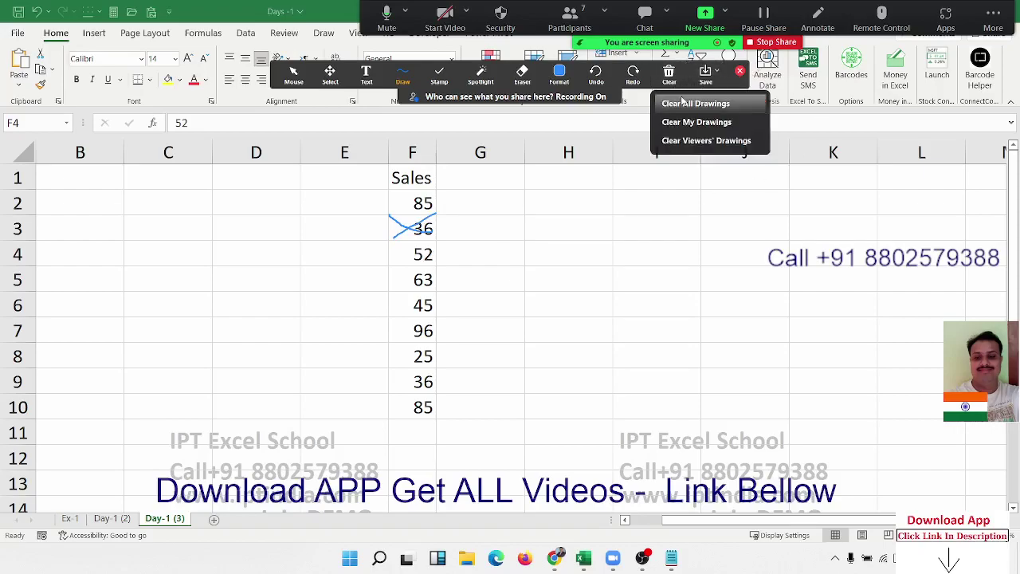
click(682, 107)
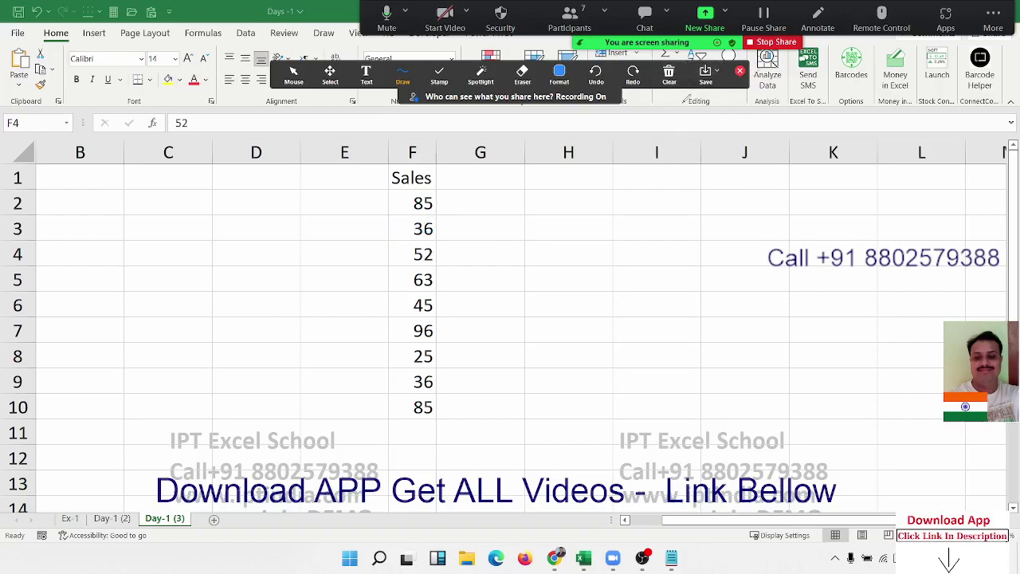
click(740, 72)
click(425, 254)
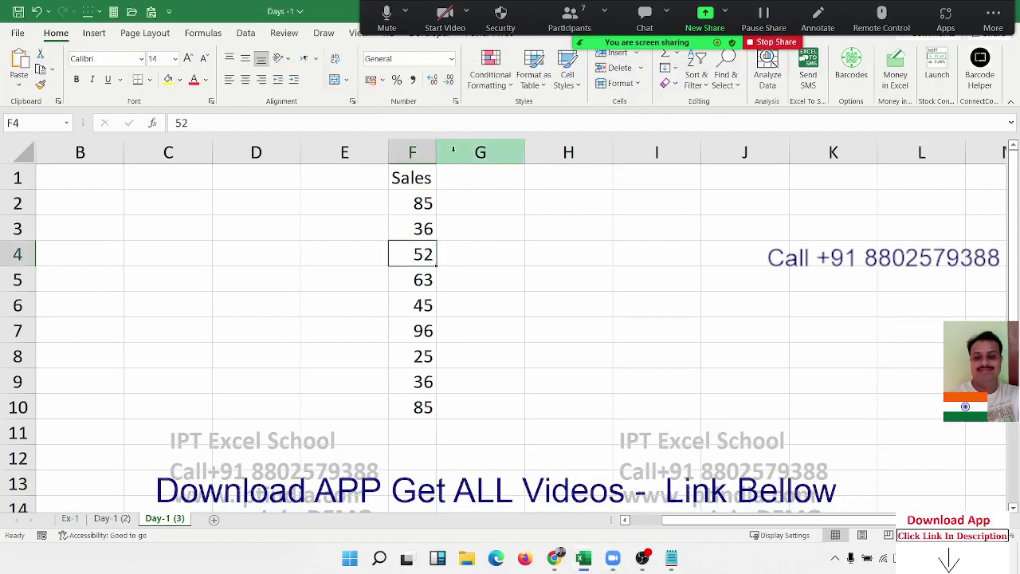
Give cell F4 (52) red rising and falling diagonal borders through Format Cells.
key(ctrl+1)
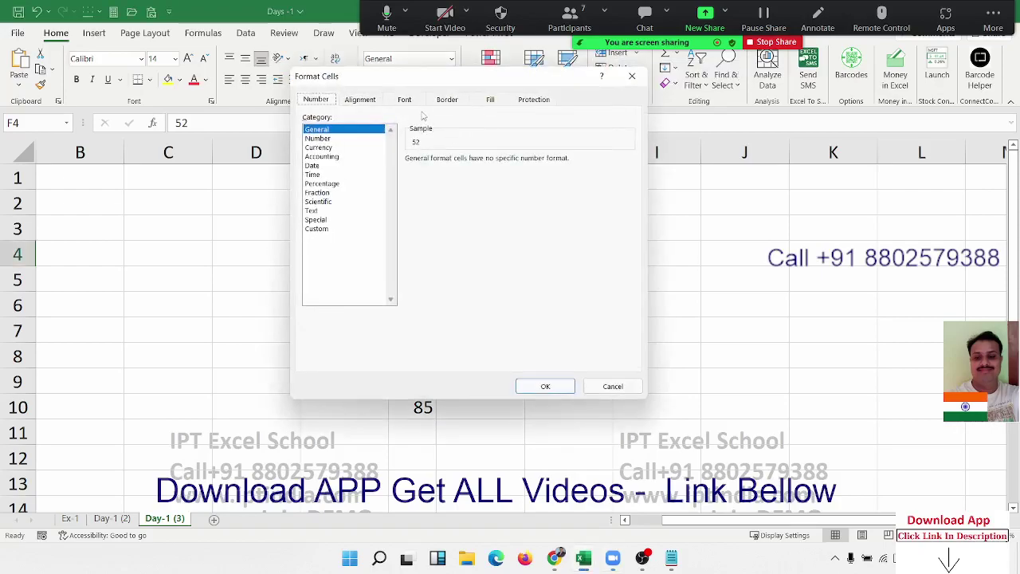
click(442, 101)
drag(449, 91, 647, 101)
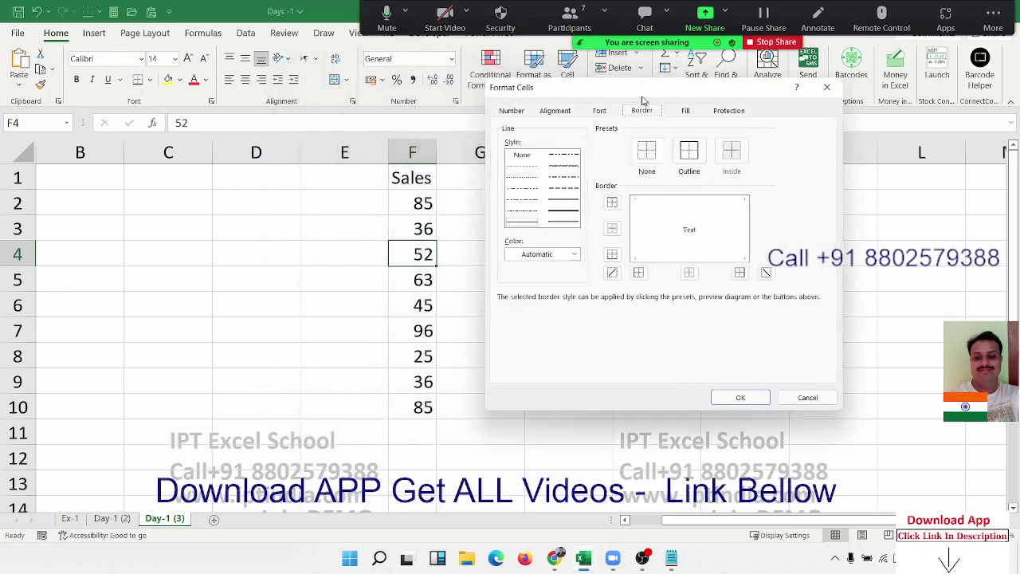
click(574, 254)
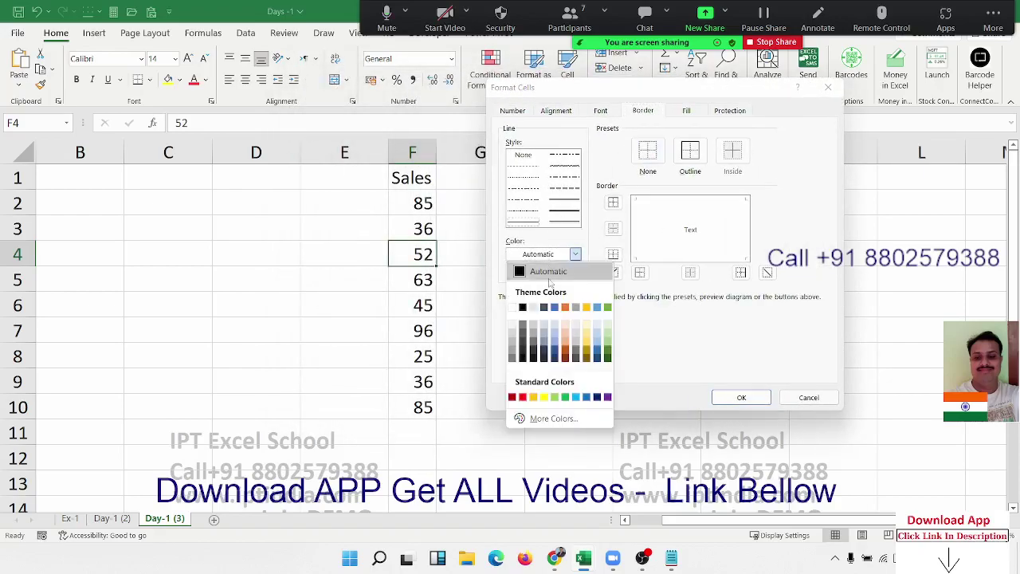
click(524, 398)
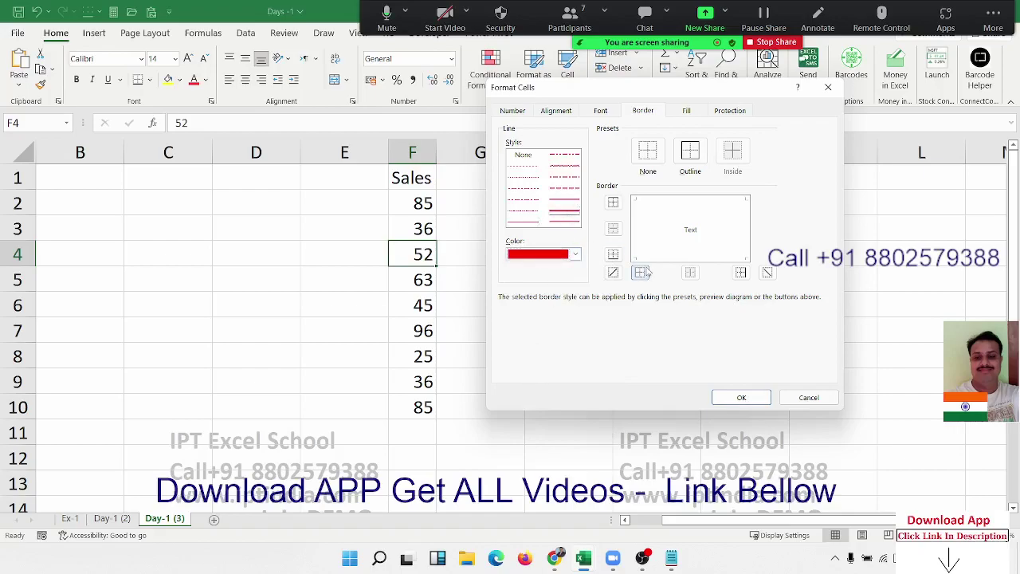
click(613, 272)
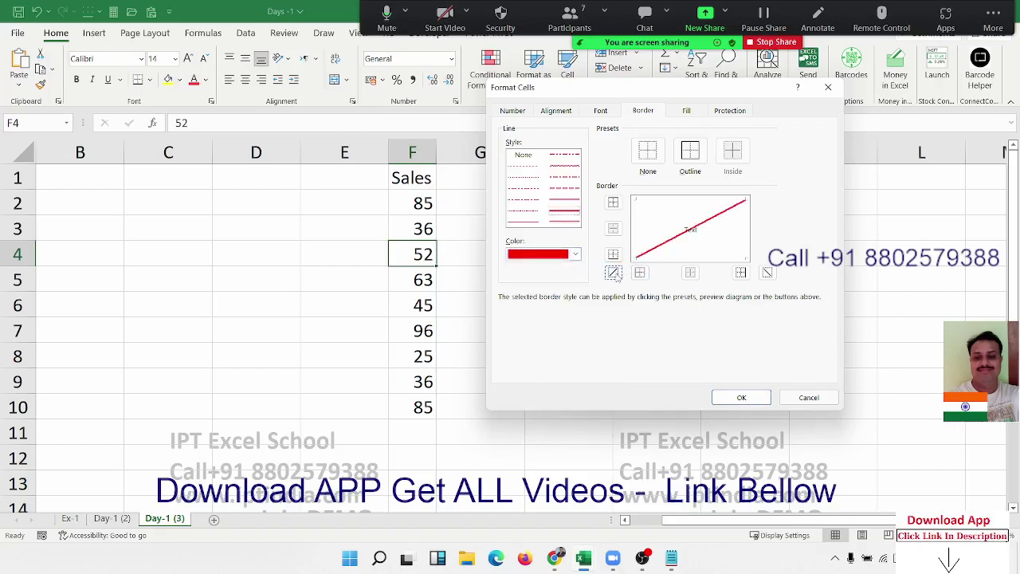
click(766, 272)
click(748, 401)
click(423, 332)
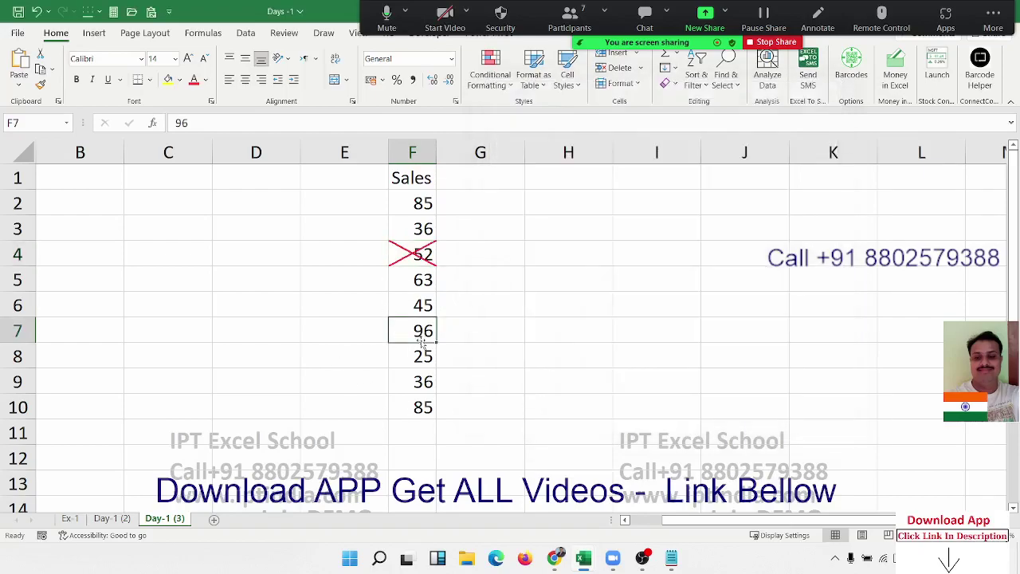
Repeat the red X border on F7, F9 and F2 using F4.
key(F4)
click(419, 386)
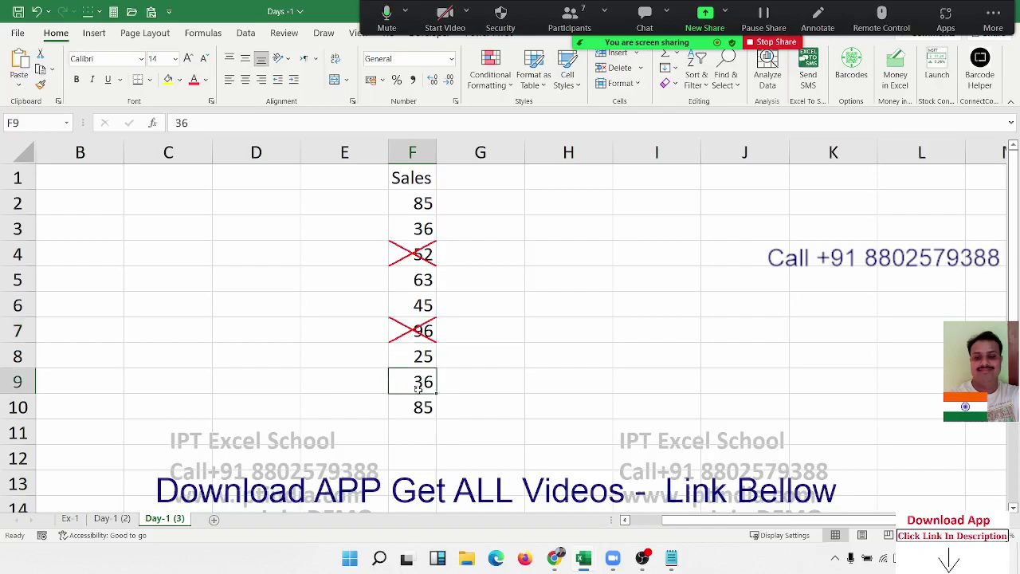
key(F4)
click(417, 206)
key(F4)
Give F3 a thick light-green rising diagonal border via Format Cells.
click(422, 231)
right_click(422, 233)
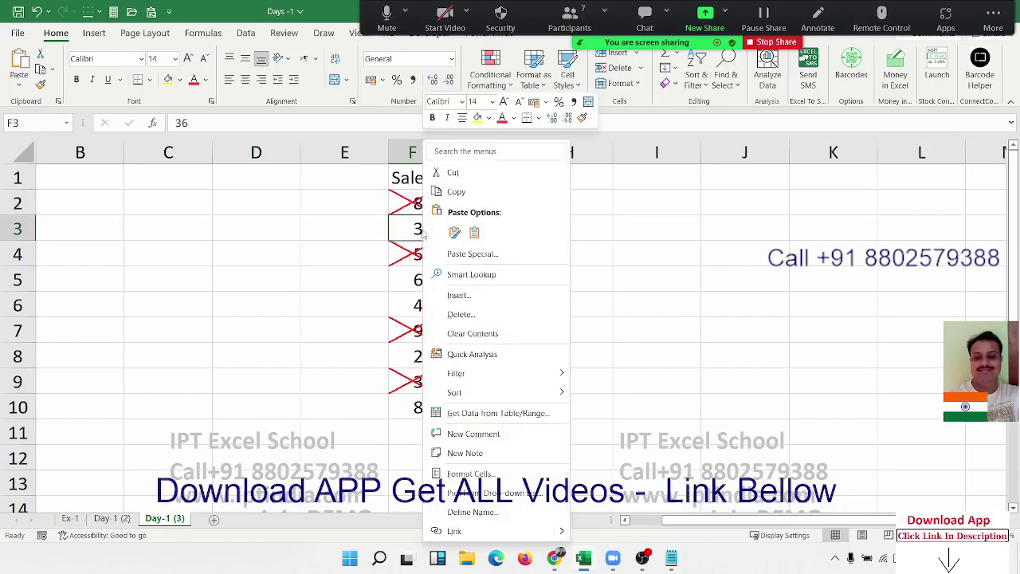
click(468, 475)
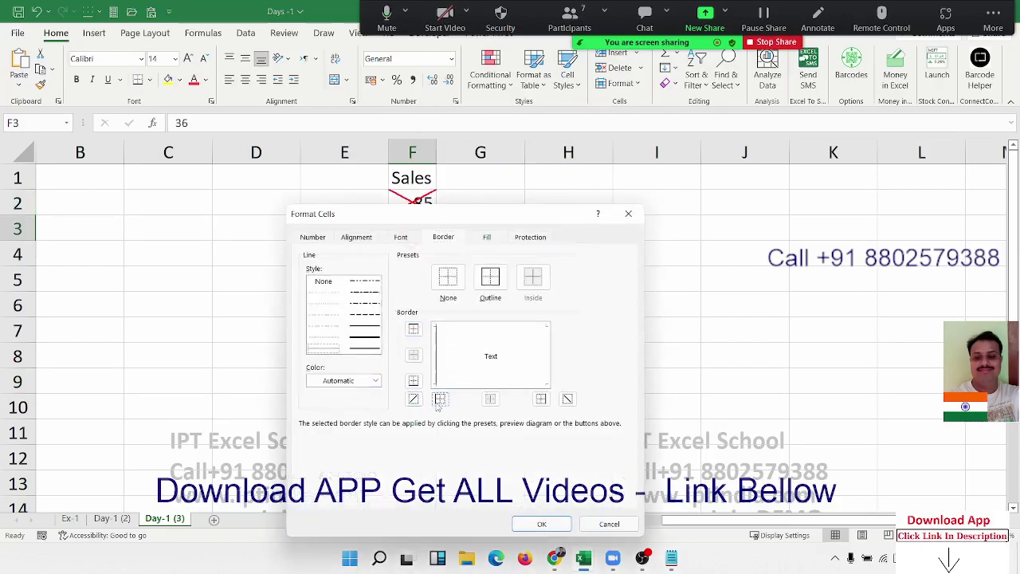
click(375, 380)
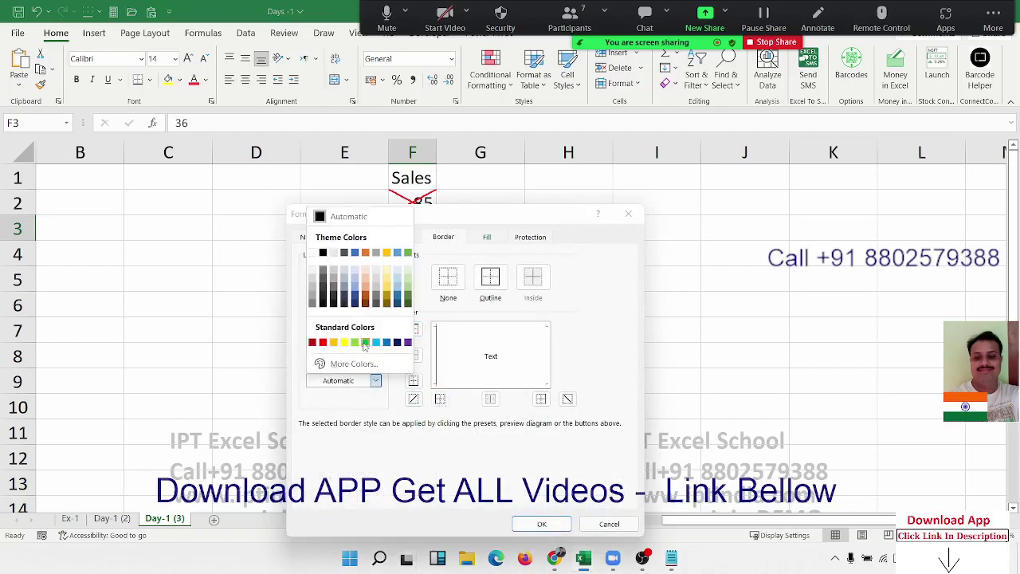
click(354, 342)
click(440, 400)
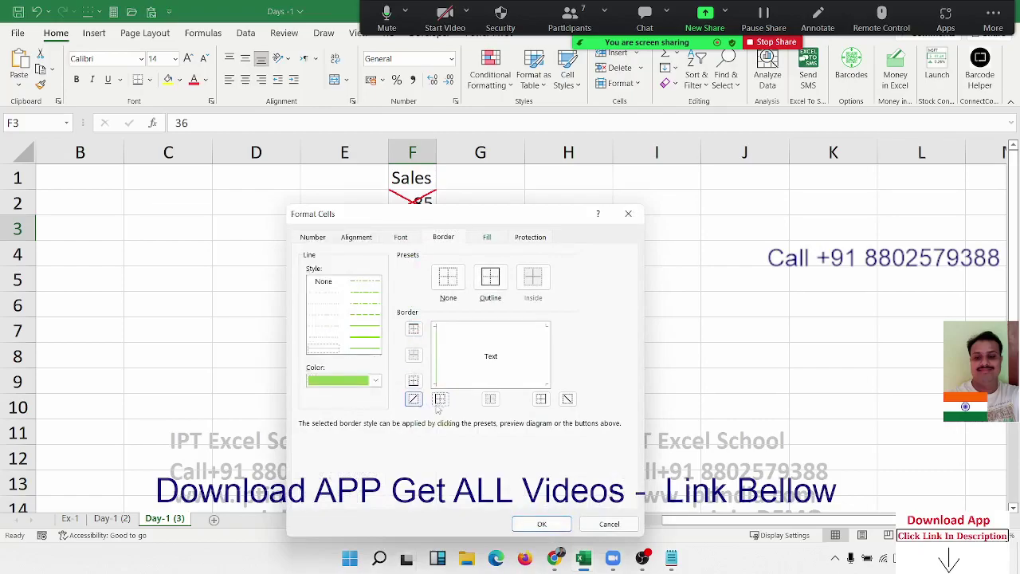
click(364, 340)
click(440, 399)
click(414, 398)
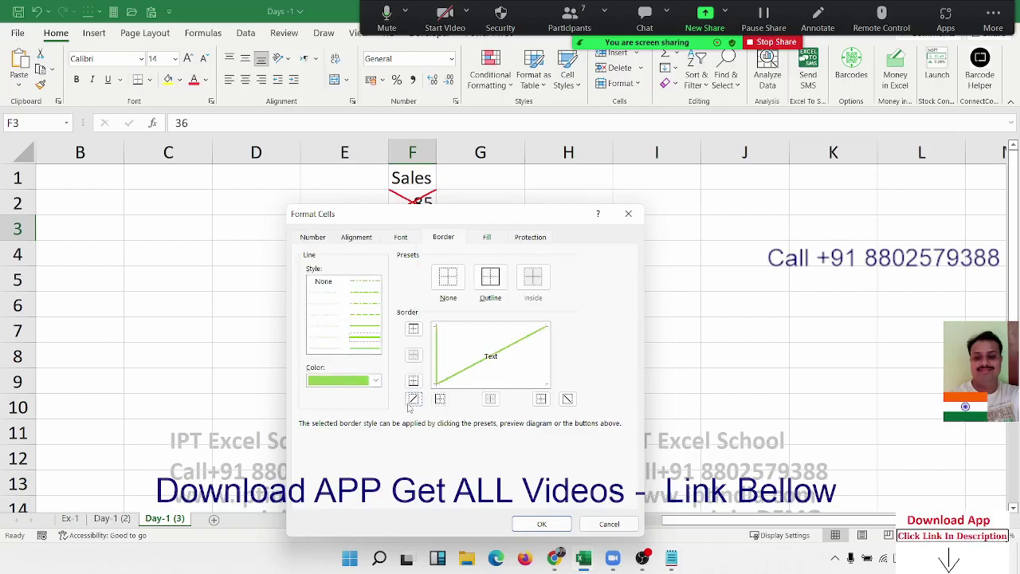
click(541, 524)
click(407, 311)
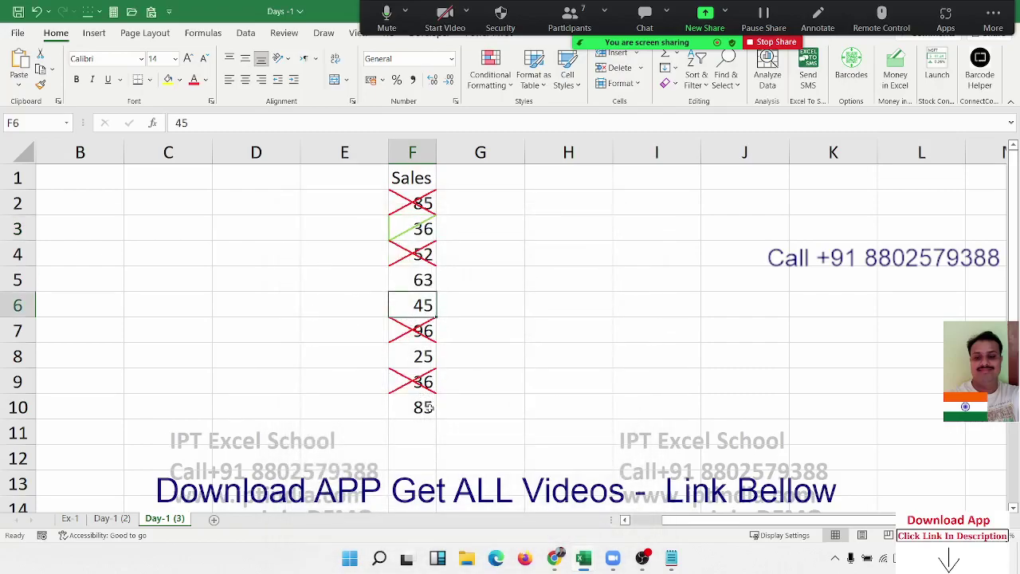
Type the letter P into G2 beside the Sales values.
drag(421, 410, 403, 177)
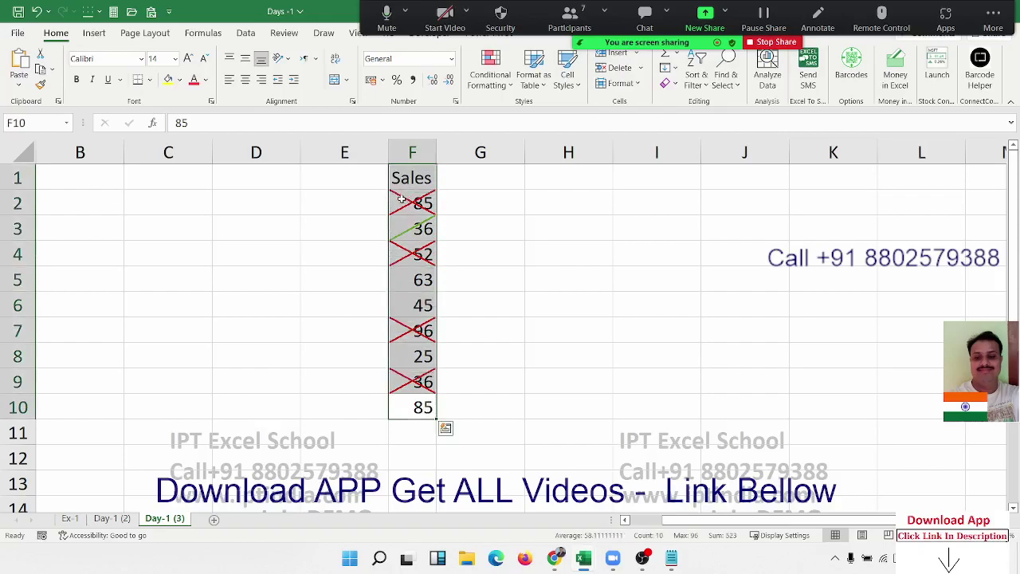
click(417, 203)
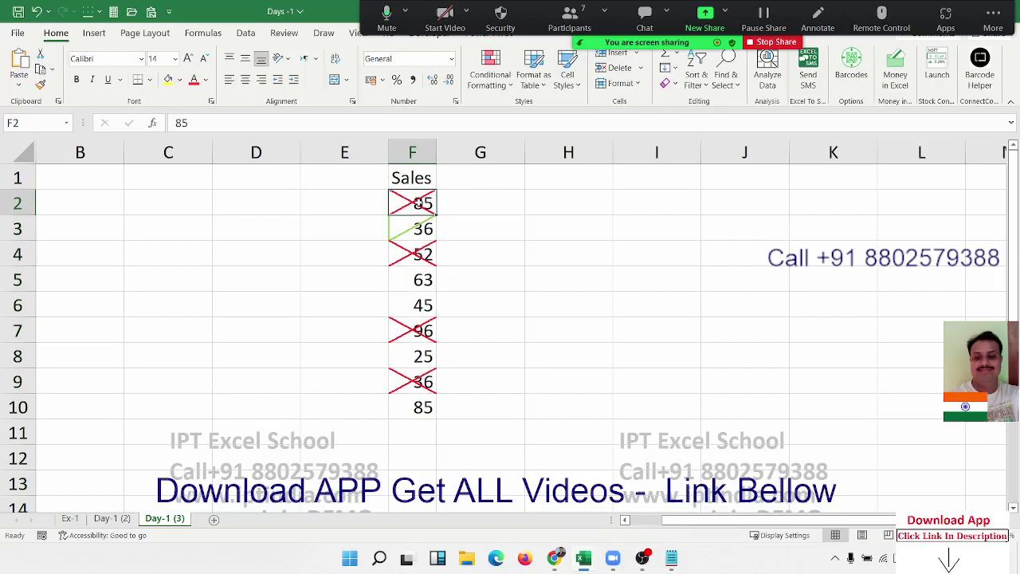
click(459, 208)
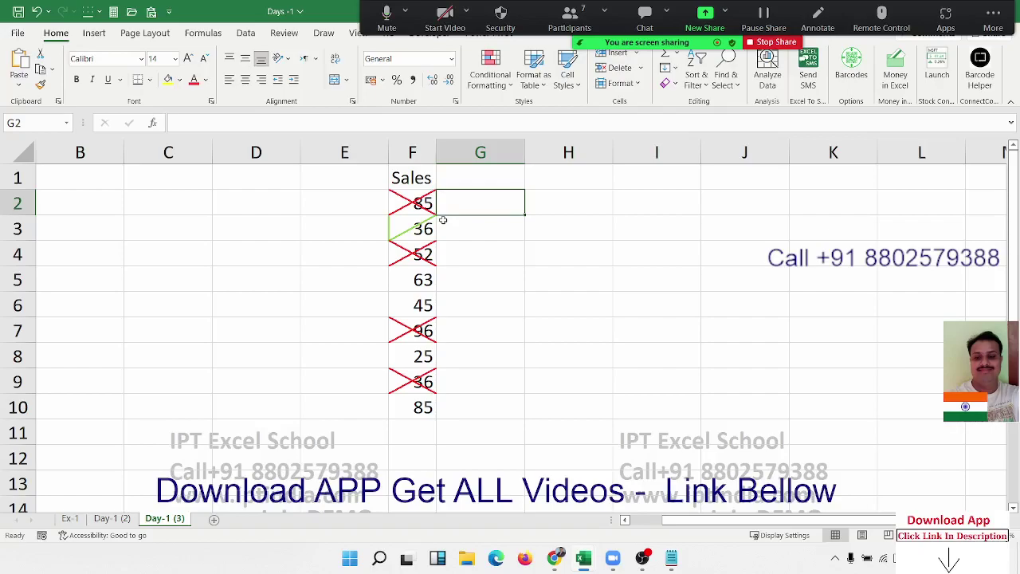
text(P)
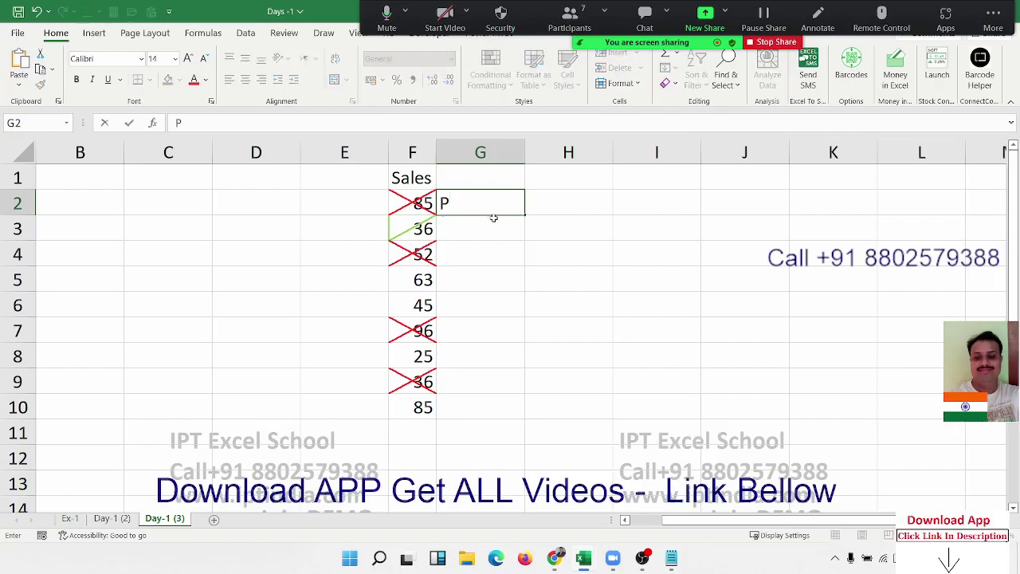
key(Return)
key(Up)
key(Return)
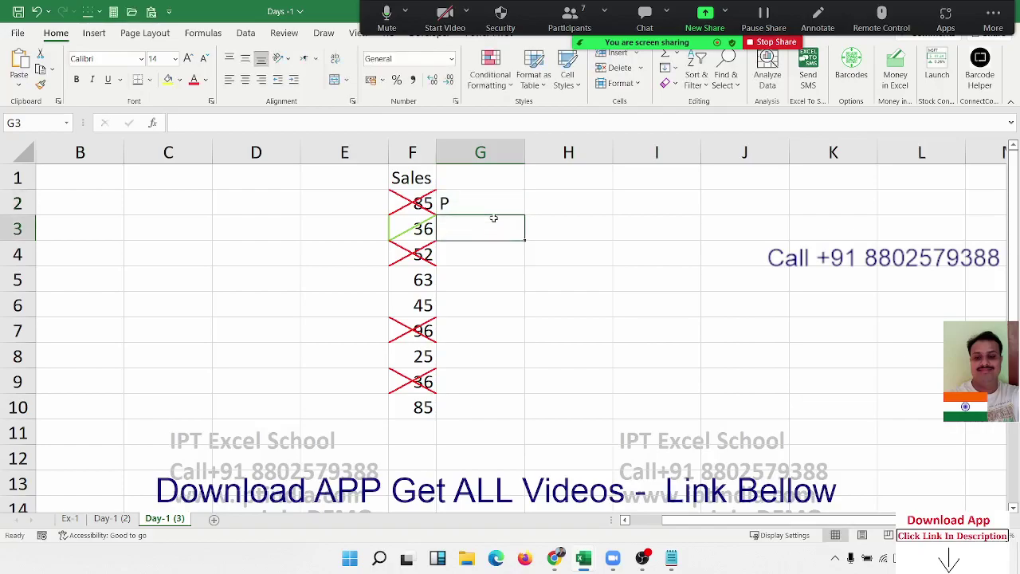
Type O into G3 and fill the P/O pattern down to G10.
text(P)
key(BackSpace)
text(O)
key(Return)
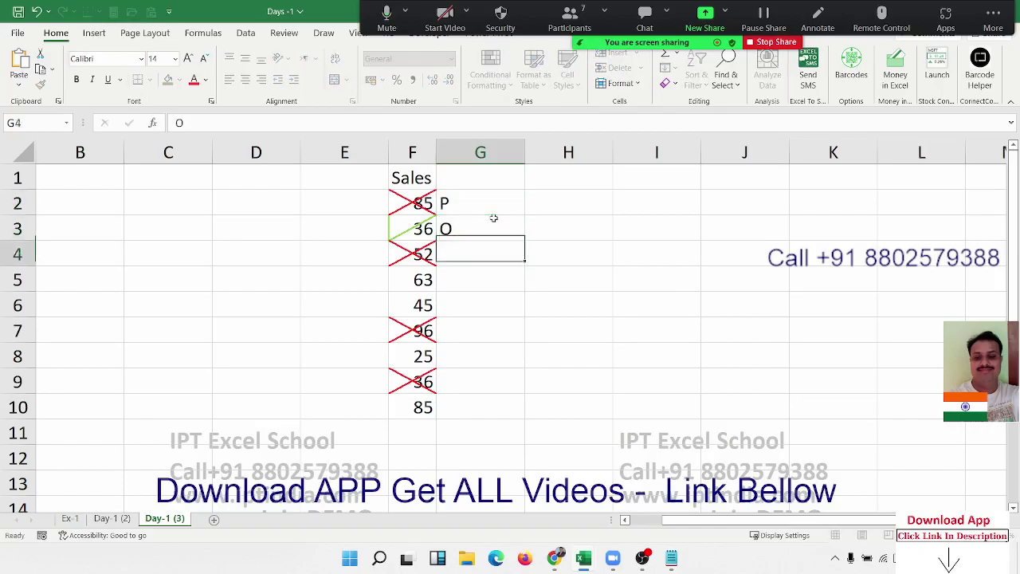
key(Up)
key(Up)
drag(494, 218, 494, 223)
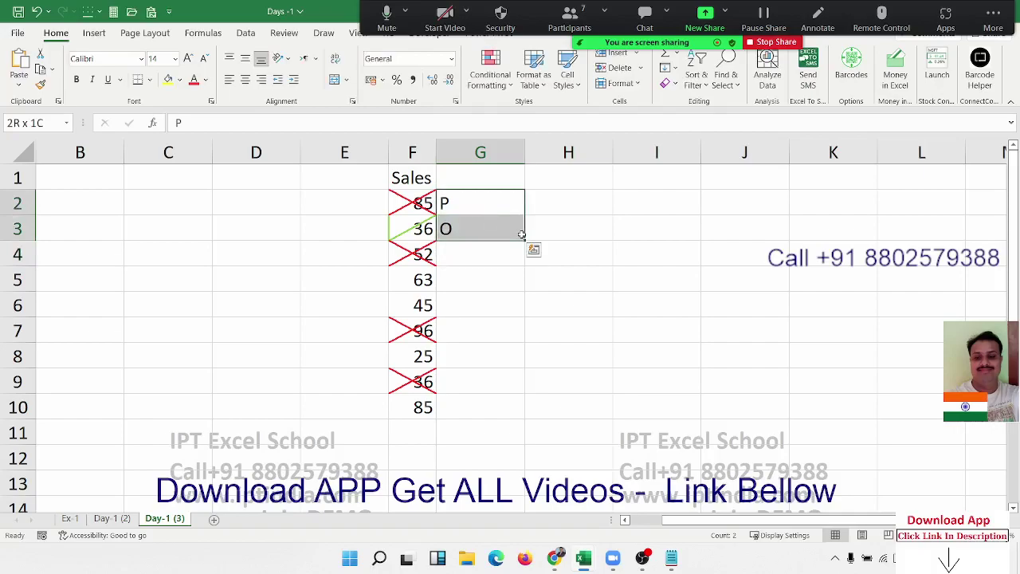
drag(526, 237, 524, 417)
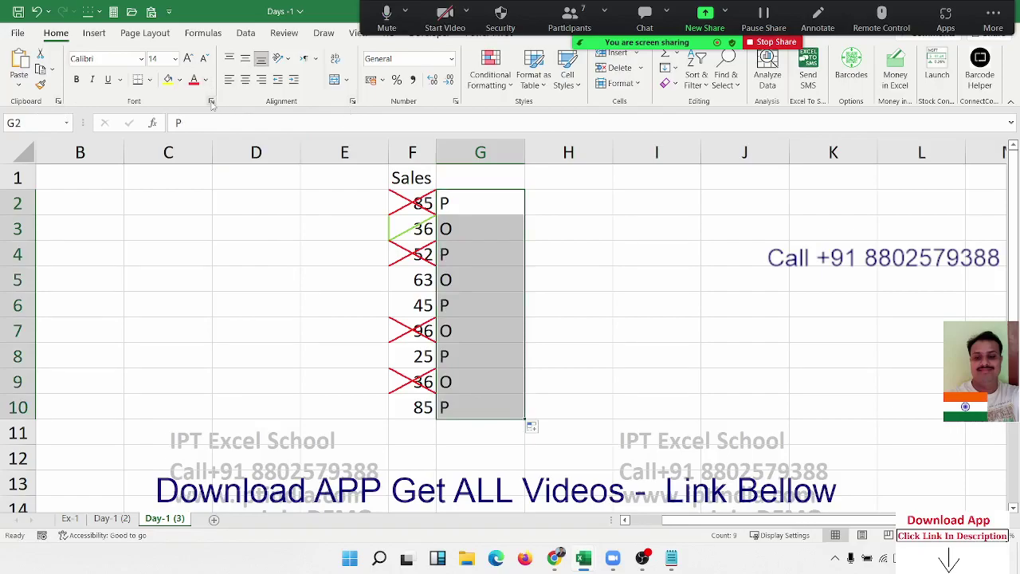
Browse the Font dropdown list to locate Wingdings 2.
click(140, 60)
click(141, 61)
click(140, 61)
click(263, 271)
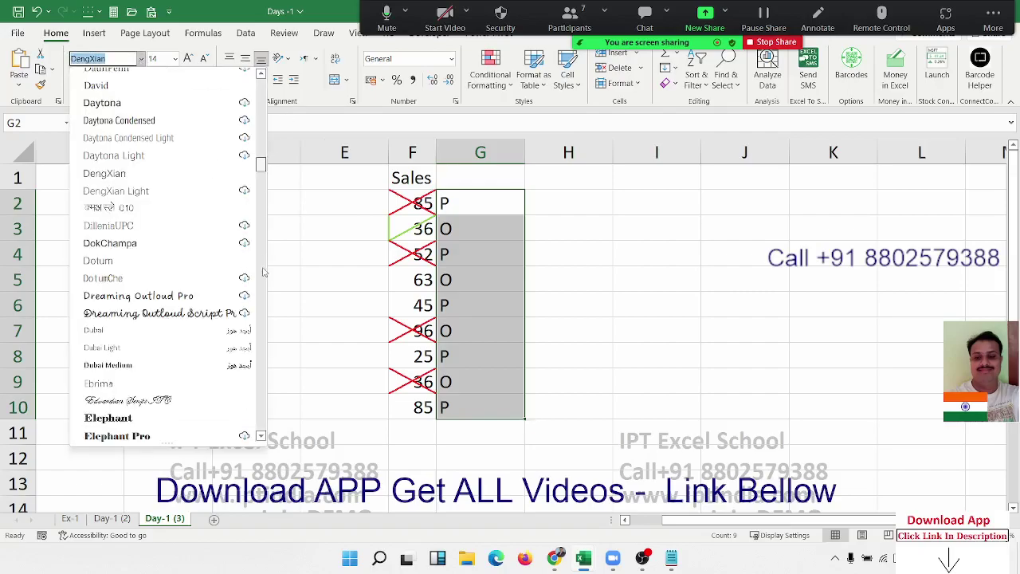
scroll(263, 271, down, 15)
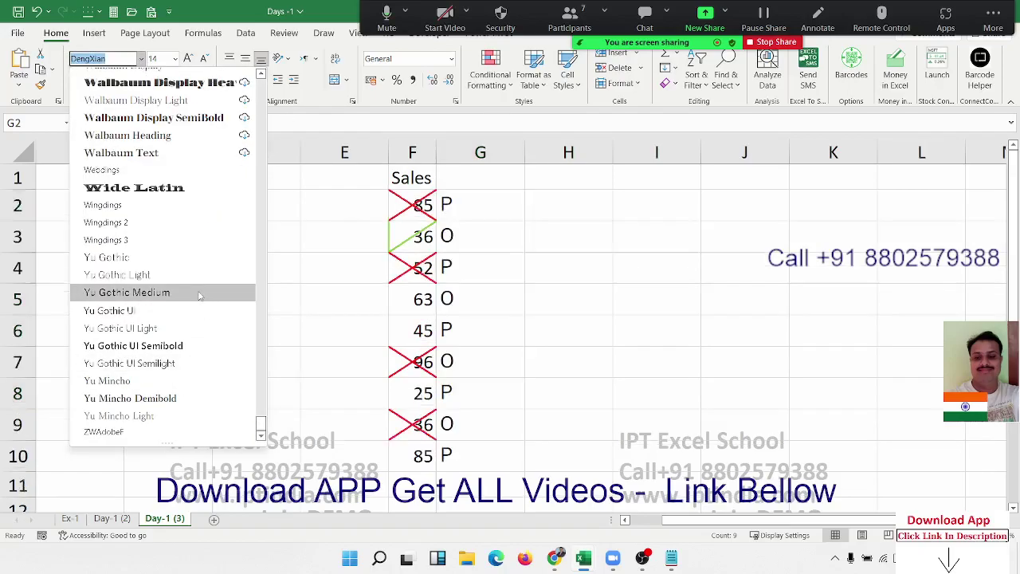
scroll(199, 296, up, 7)
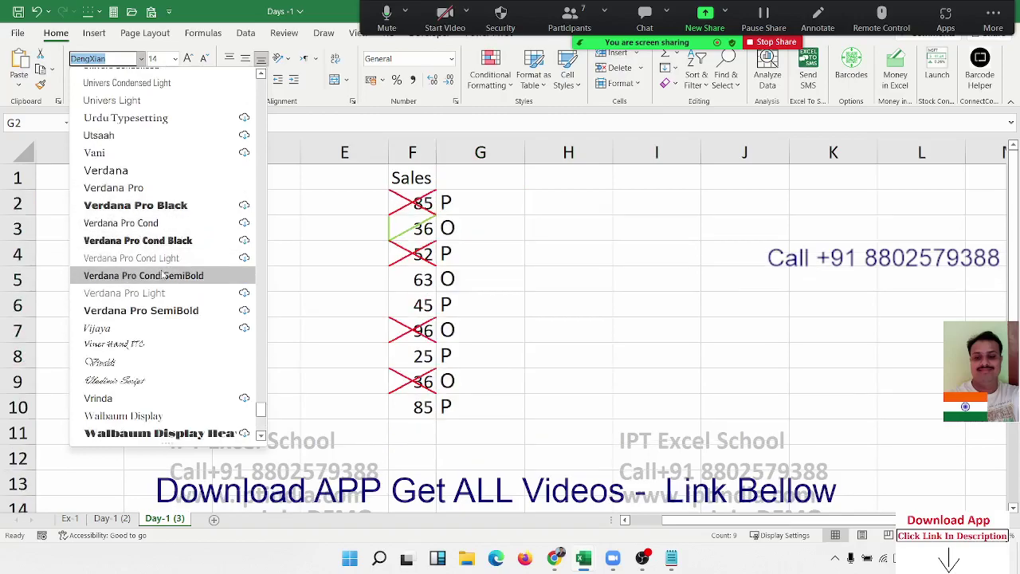
scroll(163, 275, down, 7)
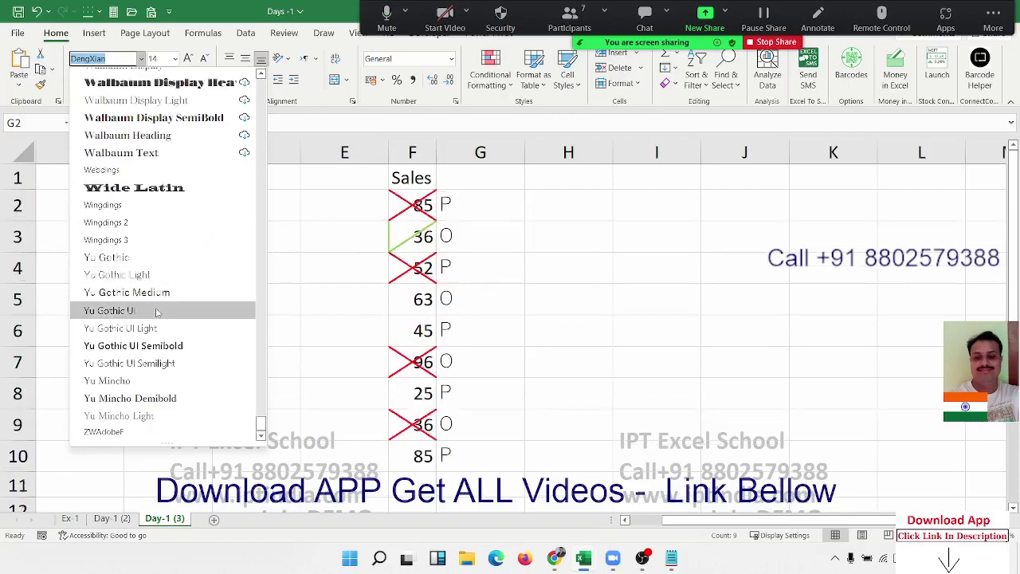
Apply Wingdings 2 to the marks, copy the sheet as Day-1 (4), and delete columns E:G.
click(152, 231)
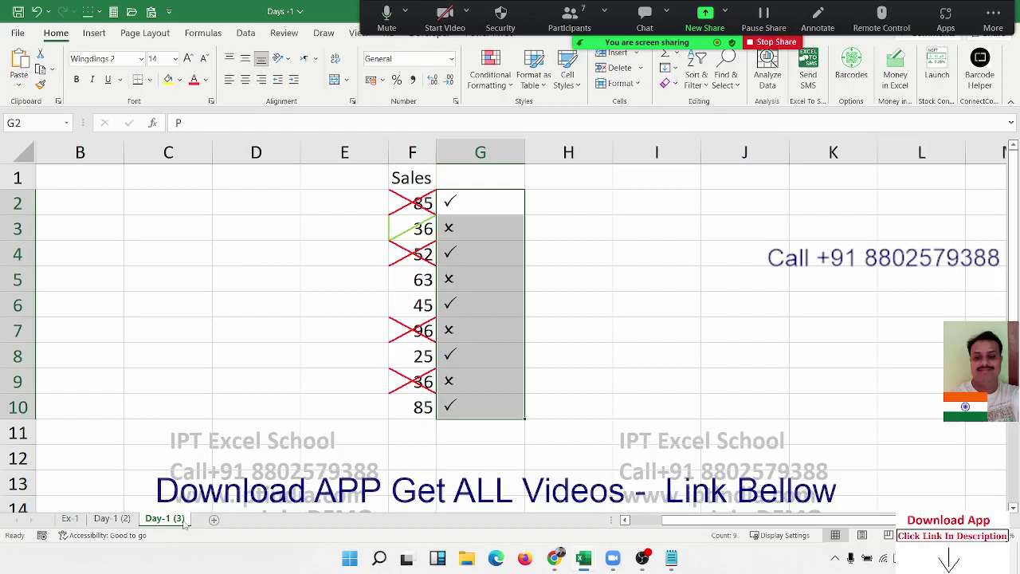
drag(196, 523, 216, 523)
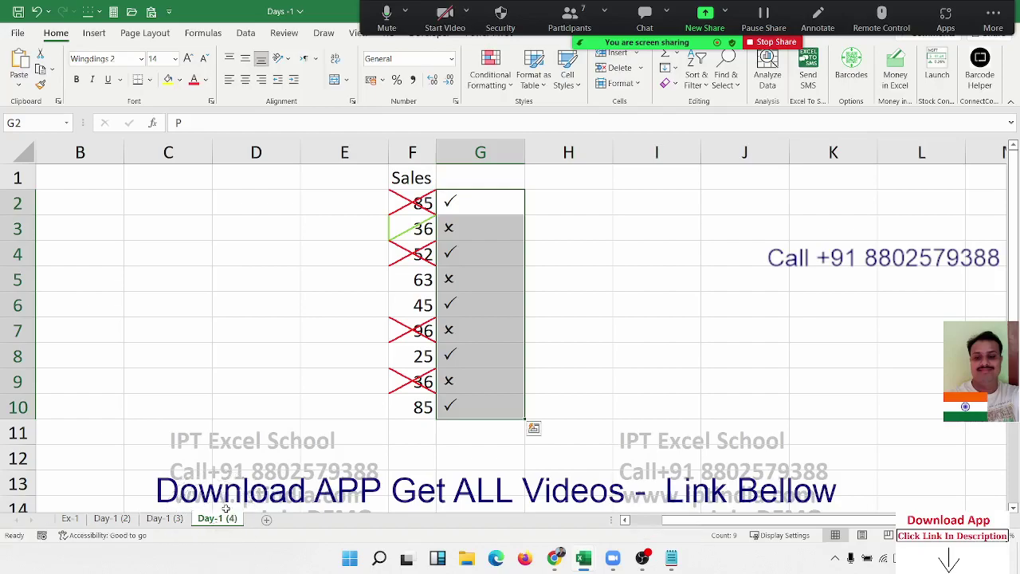
drag(365, 160, 516, 183)
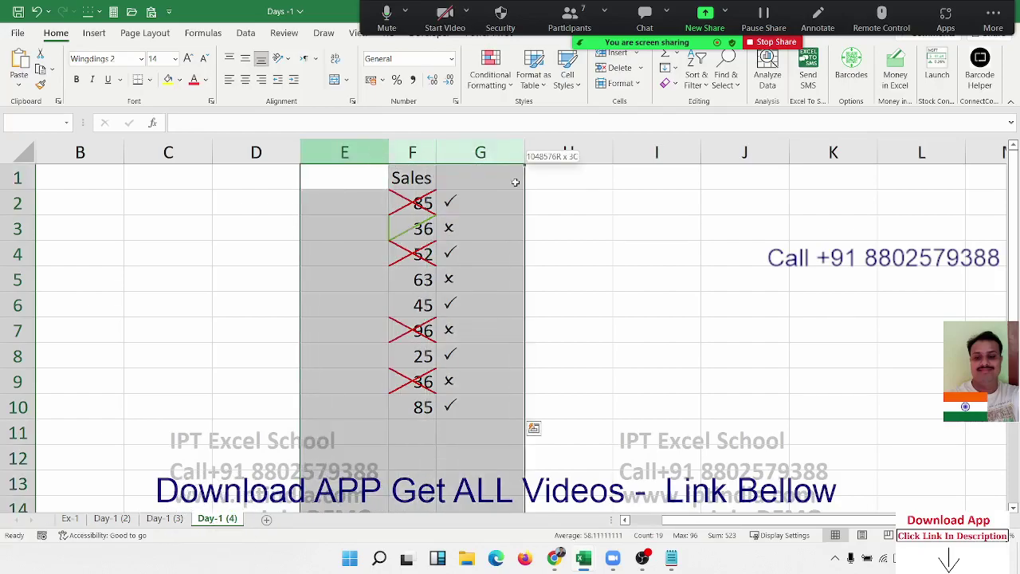
key(ctrl+minus)
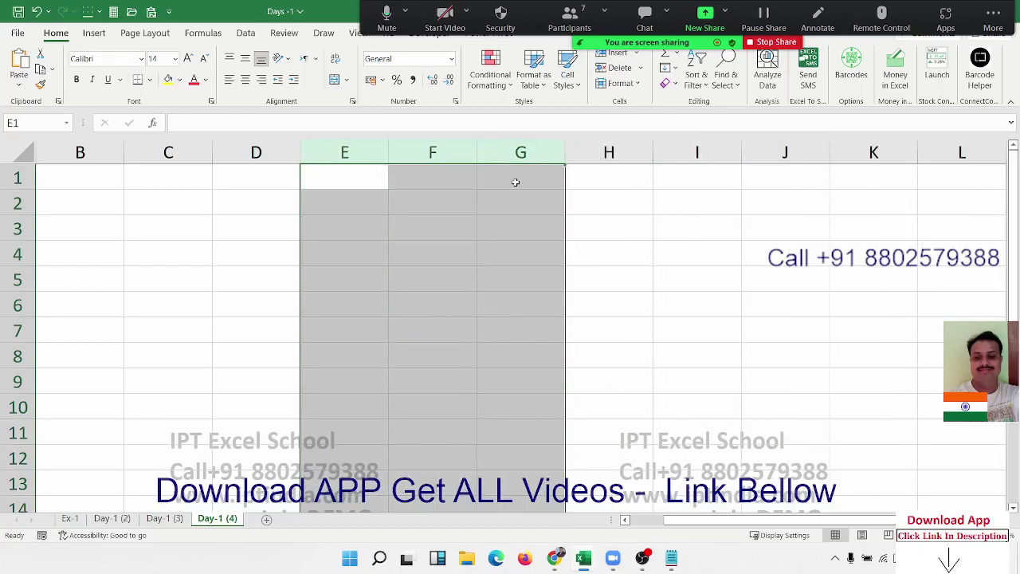
Enter the time 10:30 in cell C3.
click(160, 243)
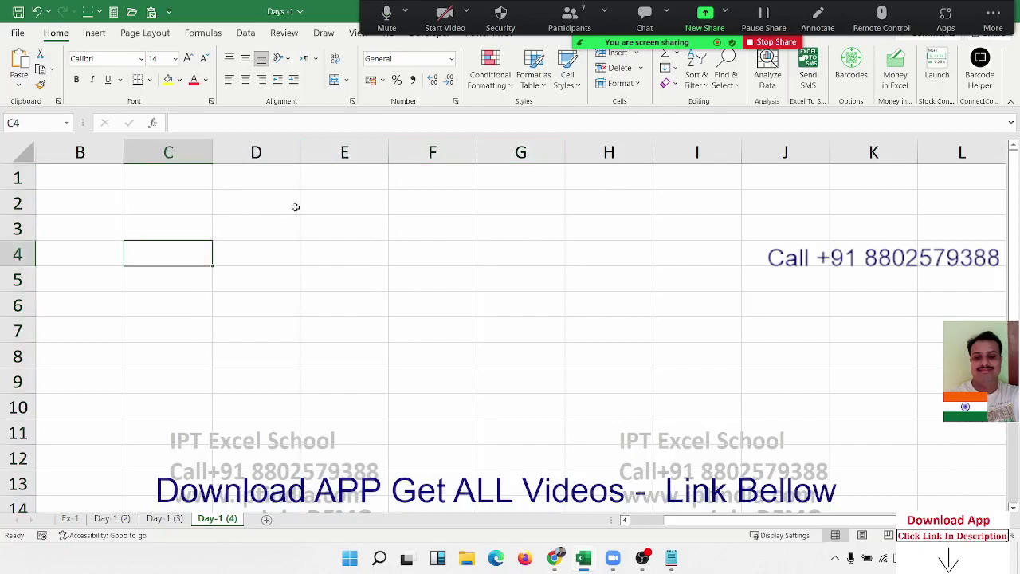
click(451, 59)
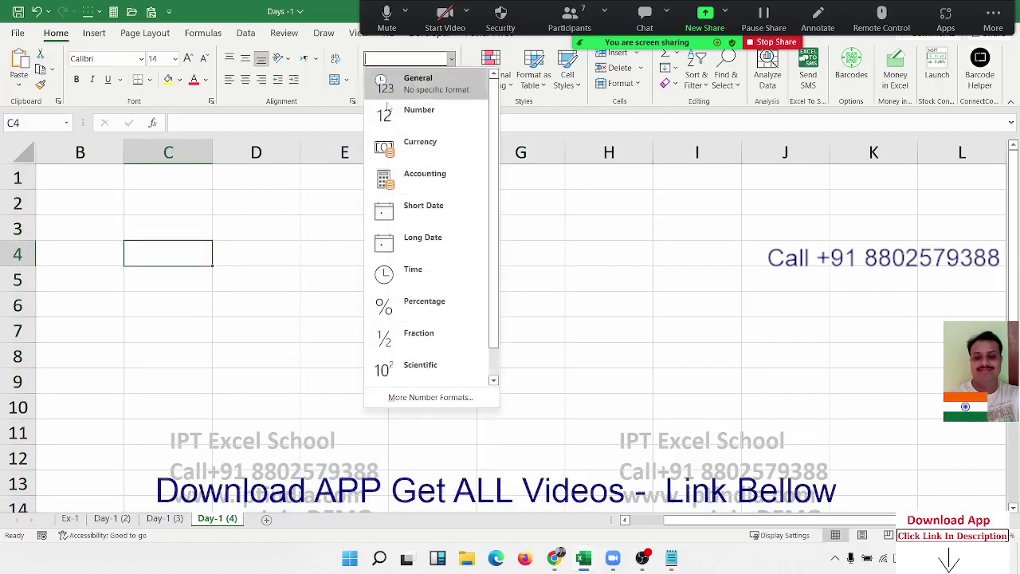
click(188, 211)
click(183, 226)
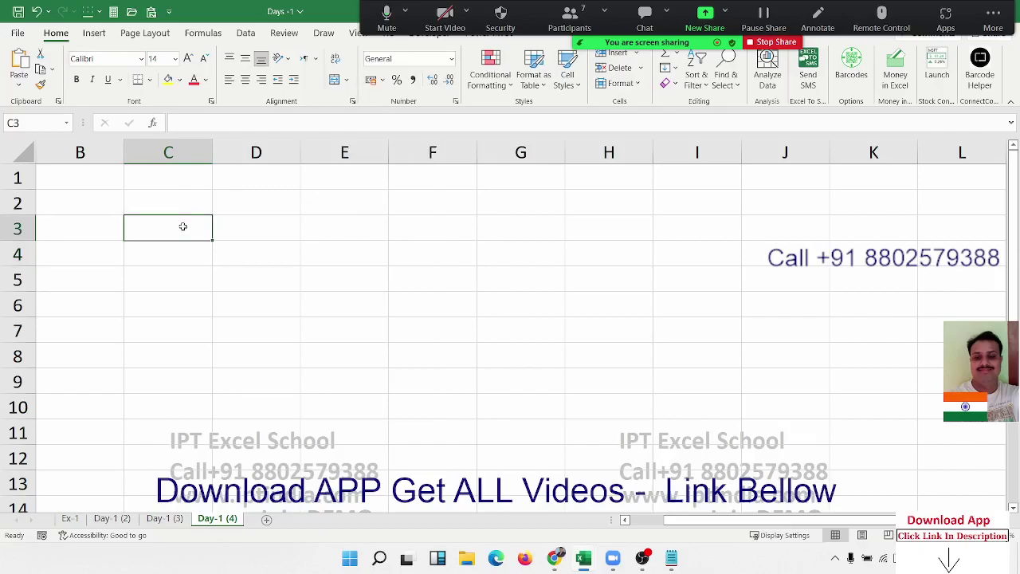
text(10:)
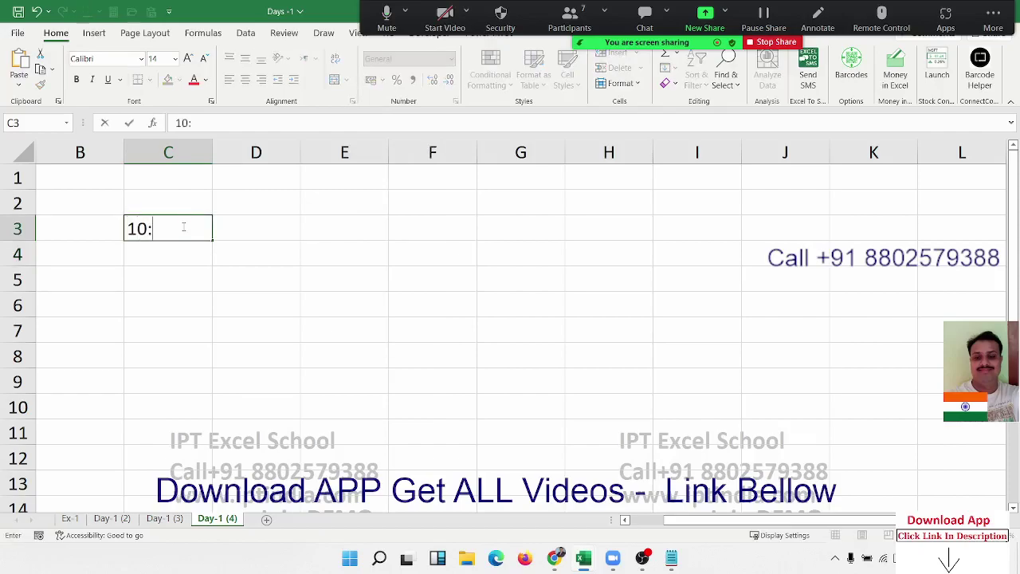
text(30)
key(Return)
key(Up)
Insert today's date 02-09-2022 in C2 and browse Date, Time and Custom formats.
key(Up)
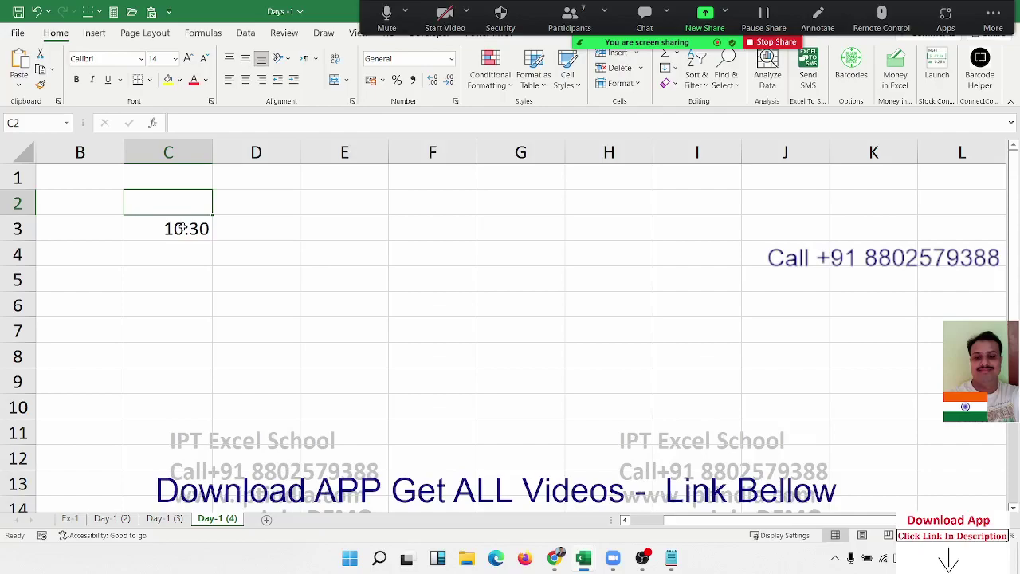
key(ctrl+semicolon)
key(Return)
key(Up)
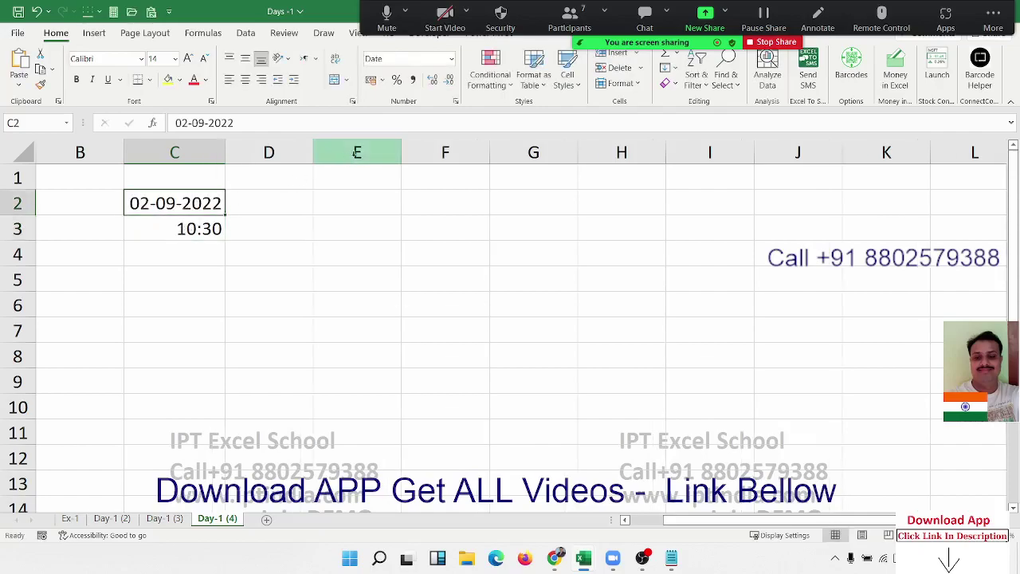
click(454, 102)
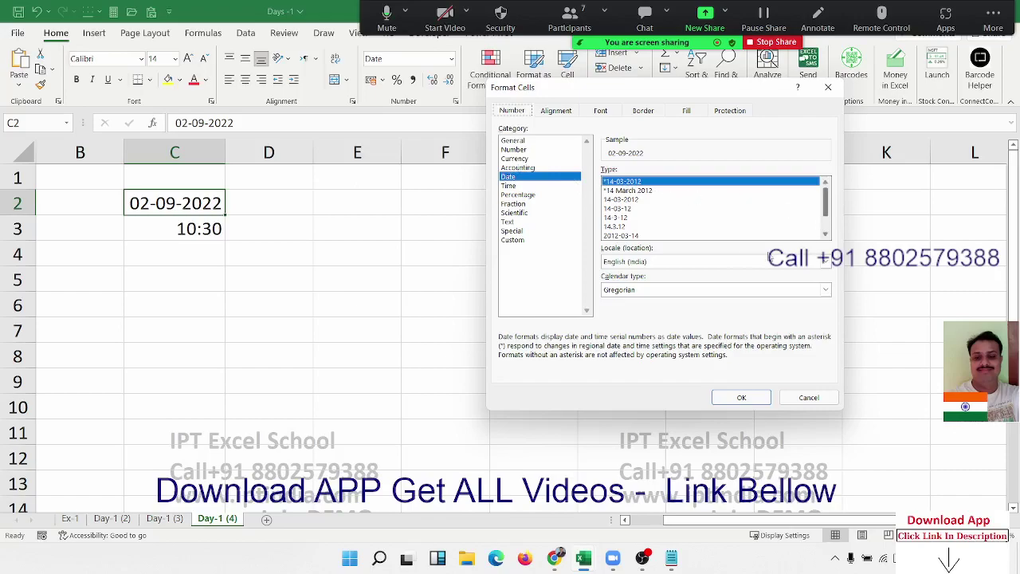
click(719, 263)
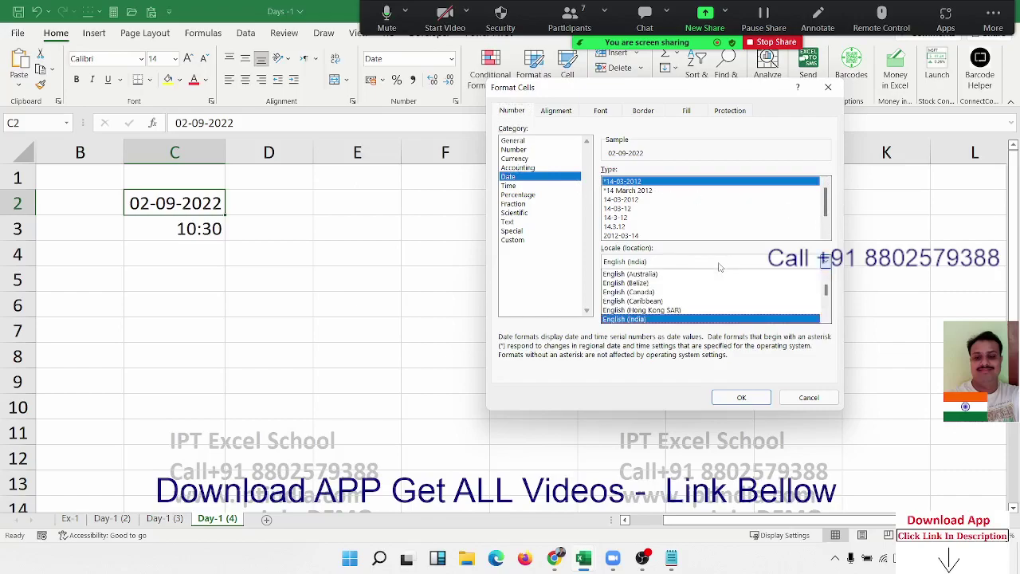
click(504, 187)
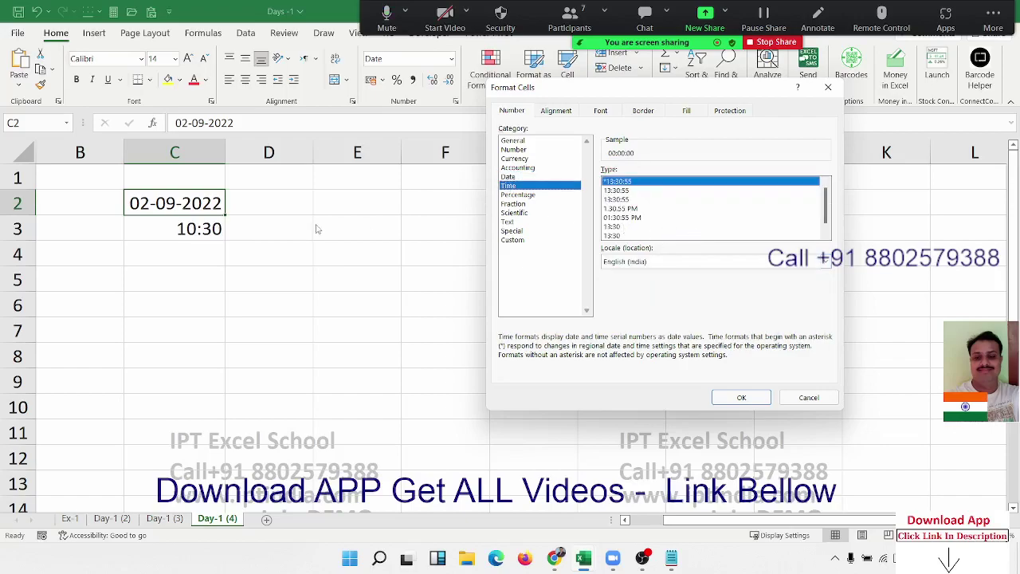
click(514, 243)
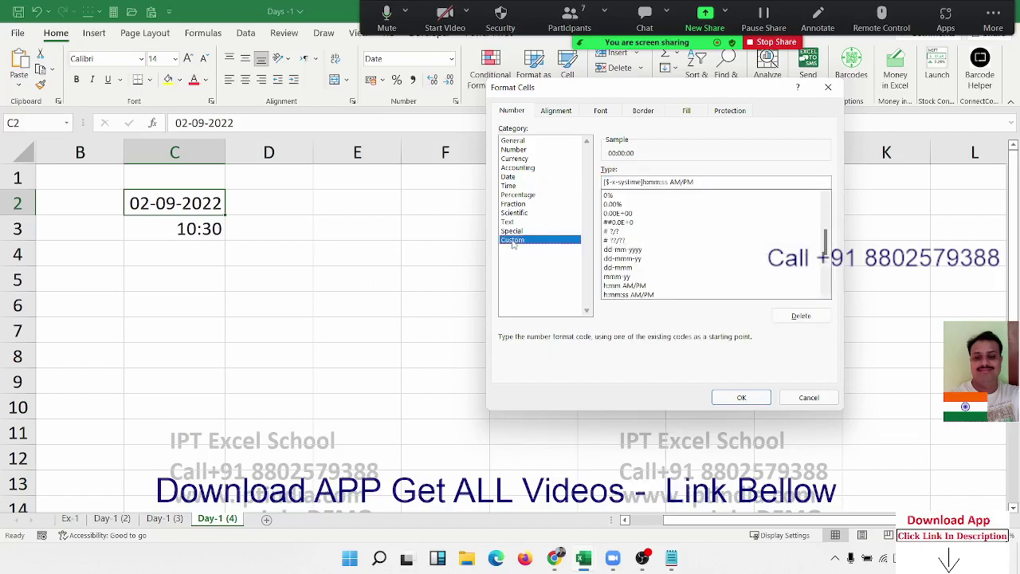
key(Escape)
click(351, 253)
Delete column C's date and time, then enter Chq in C1 and a six-digit cheque number in C2.
click(187, 152)
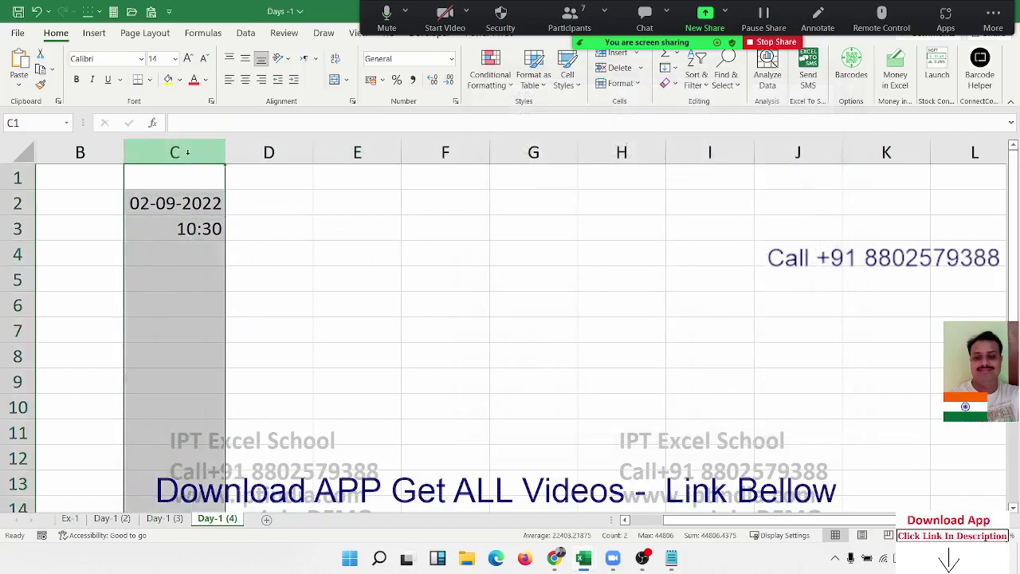
key(ctrl+minus)
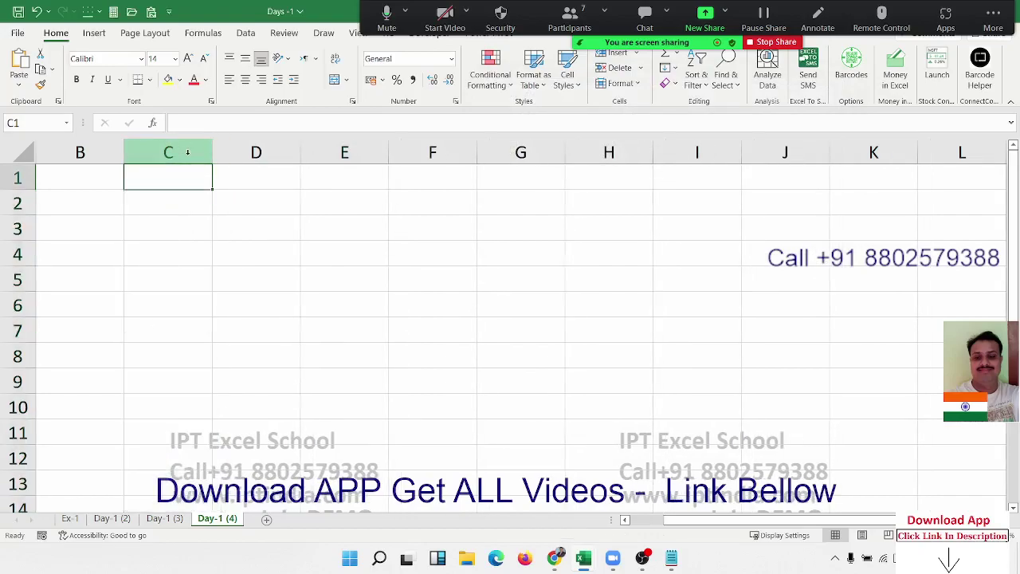
text(Ch)
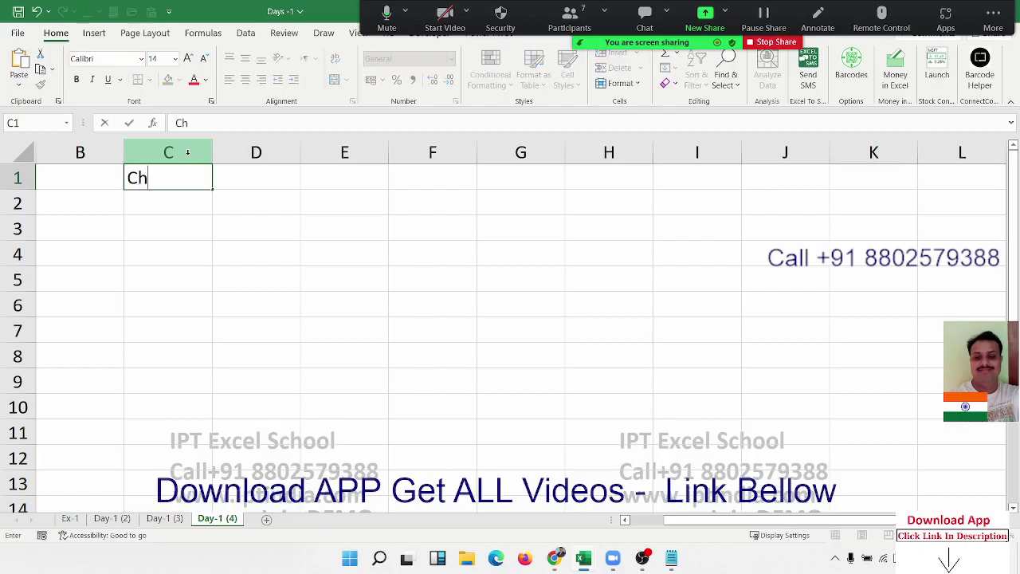
text(q)
key(Return)
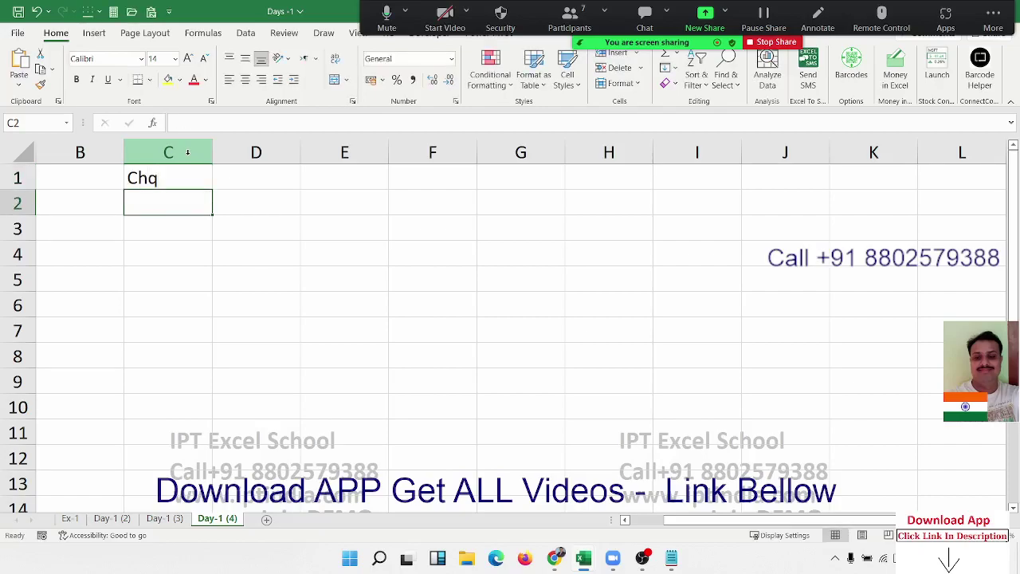
text(568512)
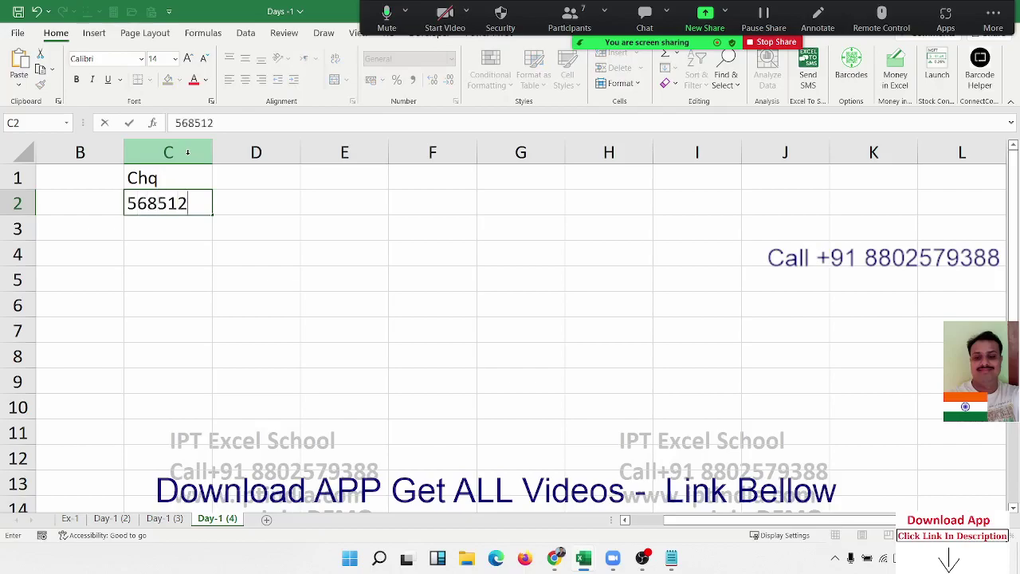
key(Return)
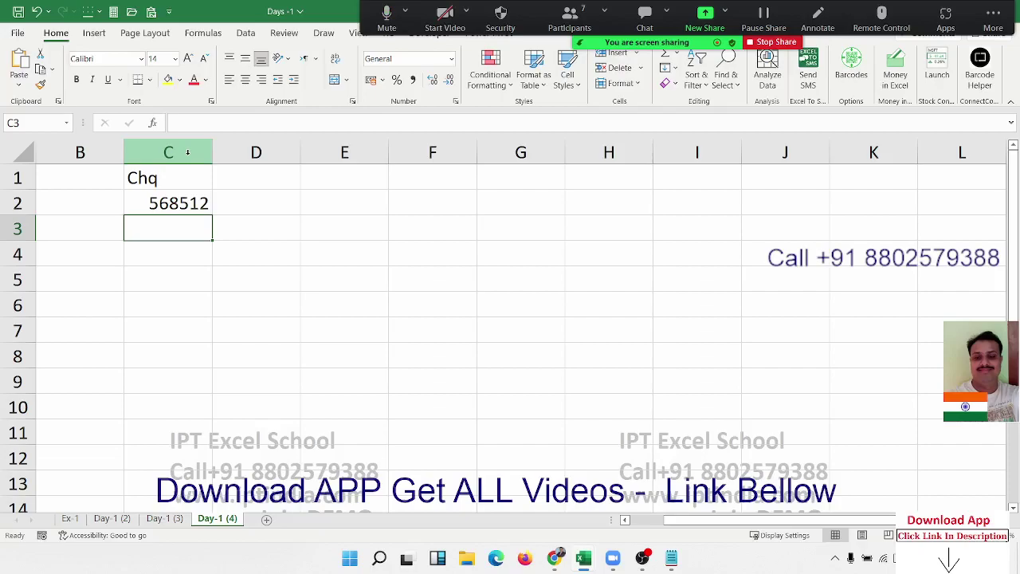
Test 004578 and '001296 in C3: zeros drop unless apostrophe-prefixed; then clear C3.
text(0085)
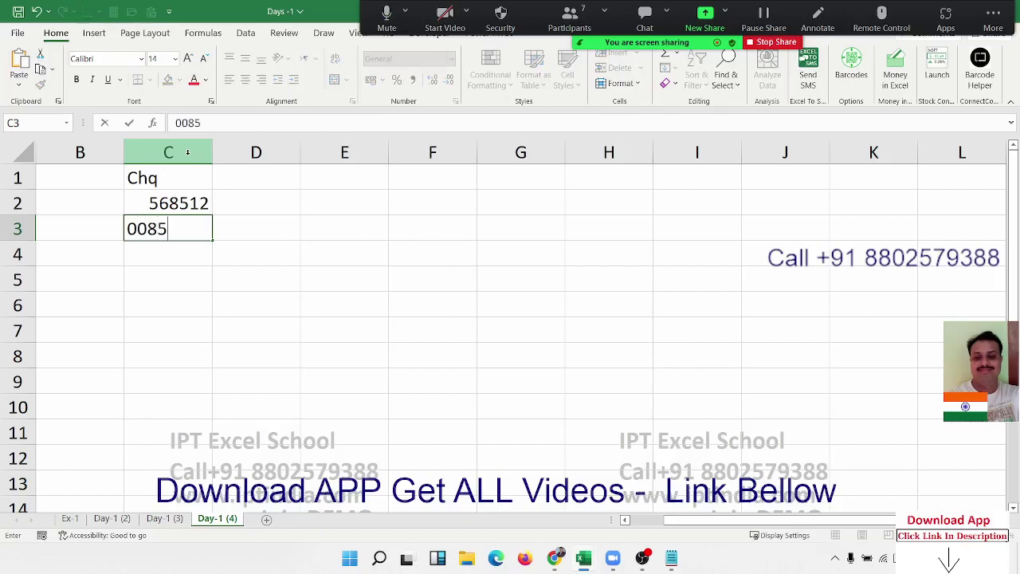
text(3)
key(Return)
text(6)
key(Escape)
key(Up)
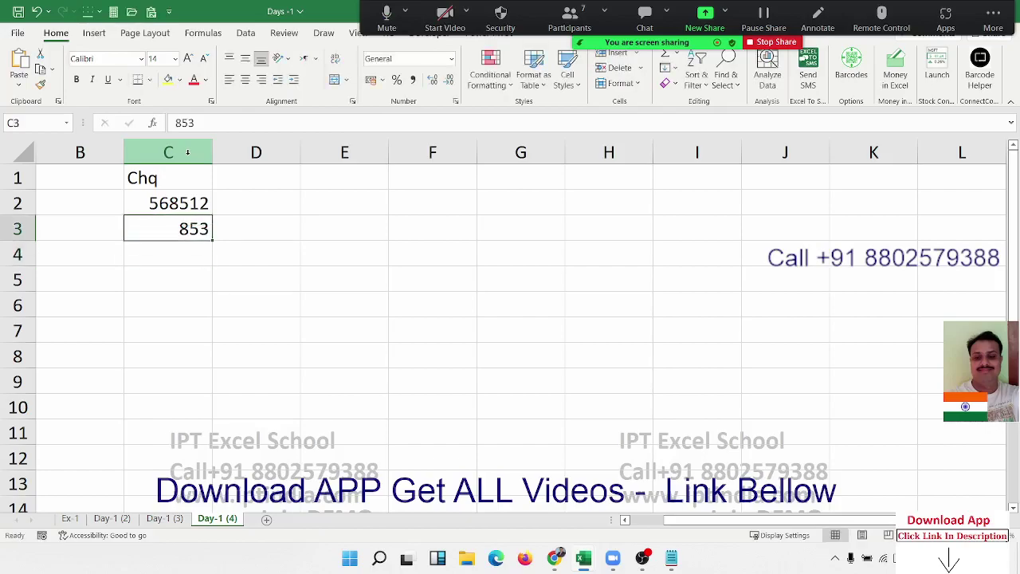
text(004578)
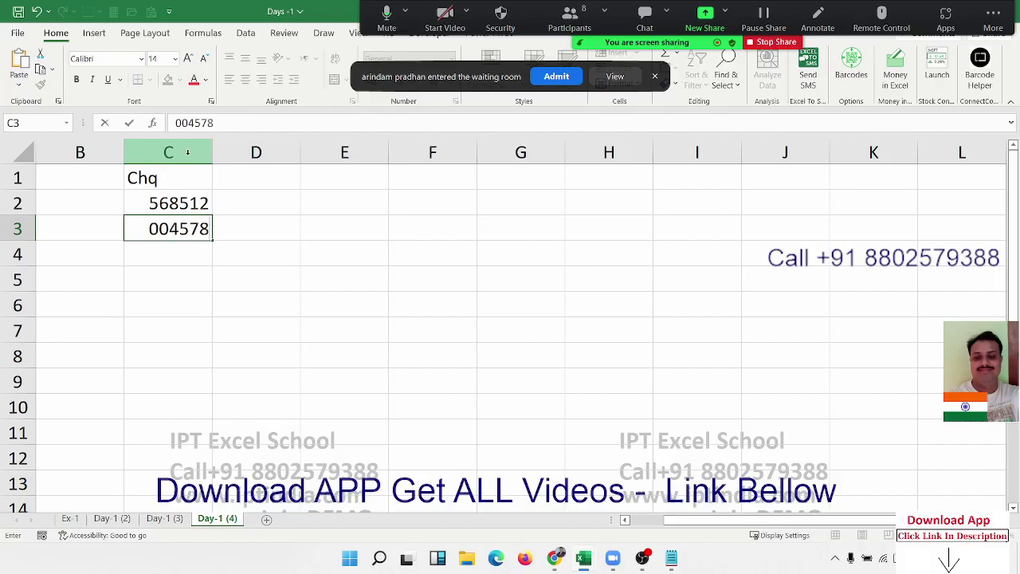
key(Return)
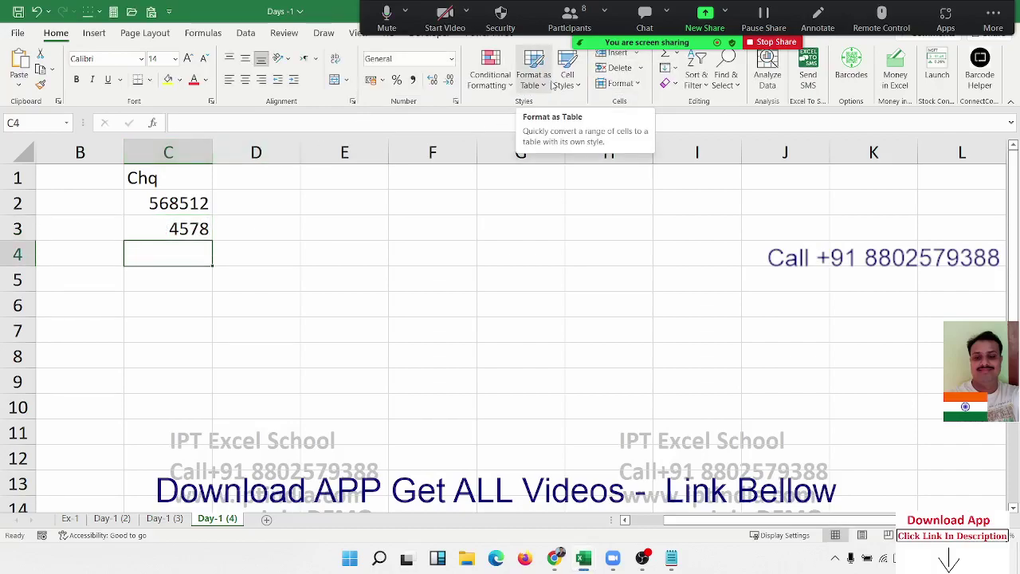
click(194, 227)
text('0)
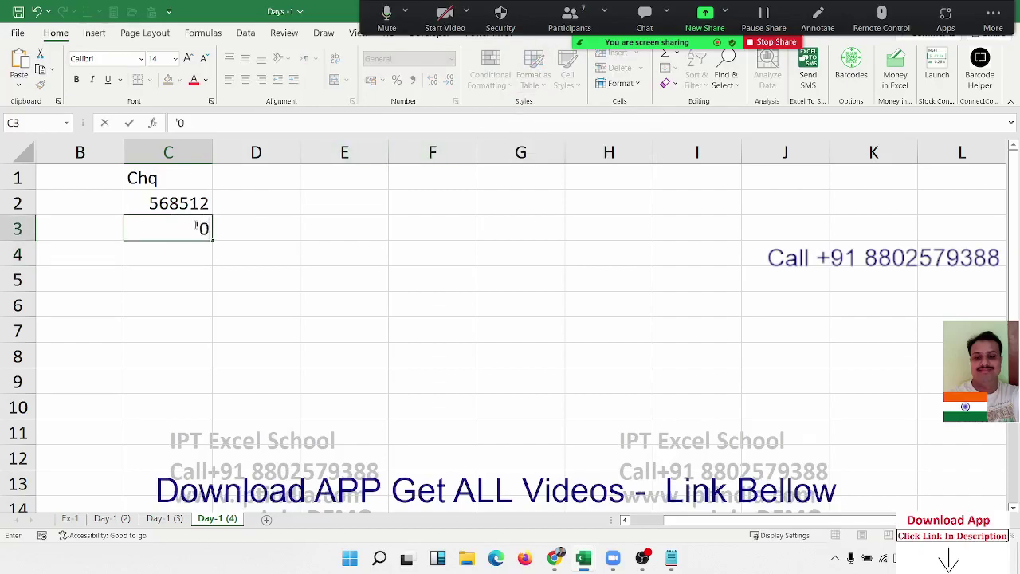
text(01296)
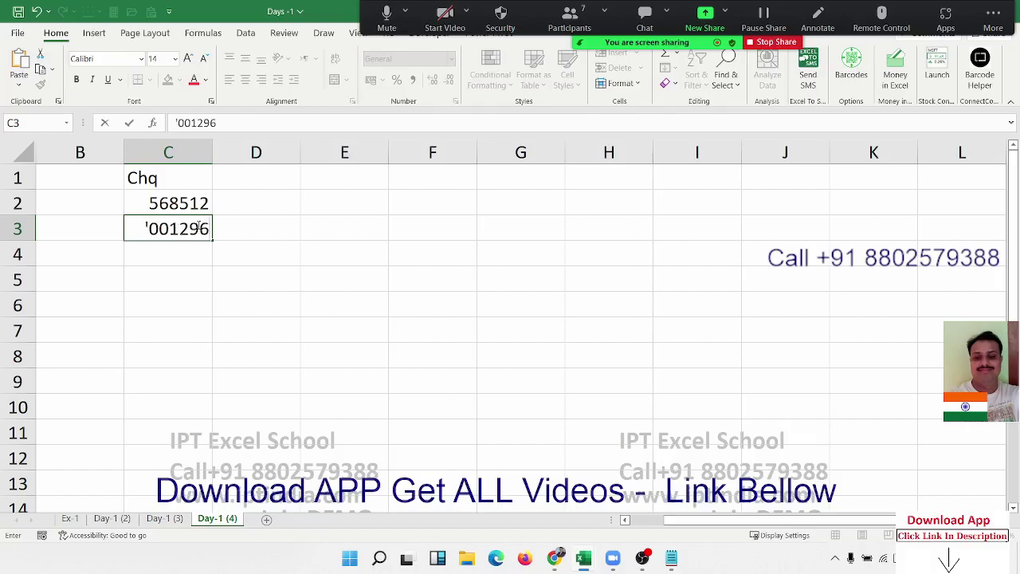
key(Return)
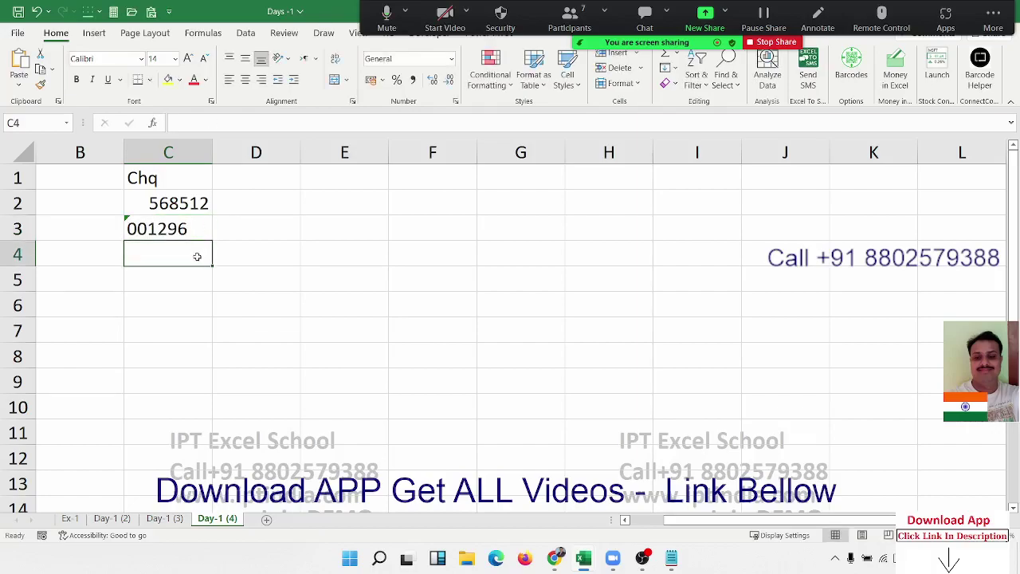
key(Up)
key(Up)
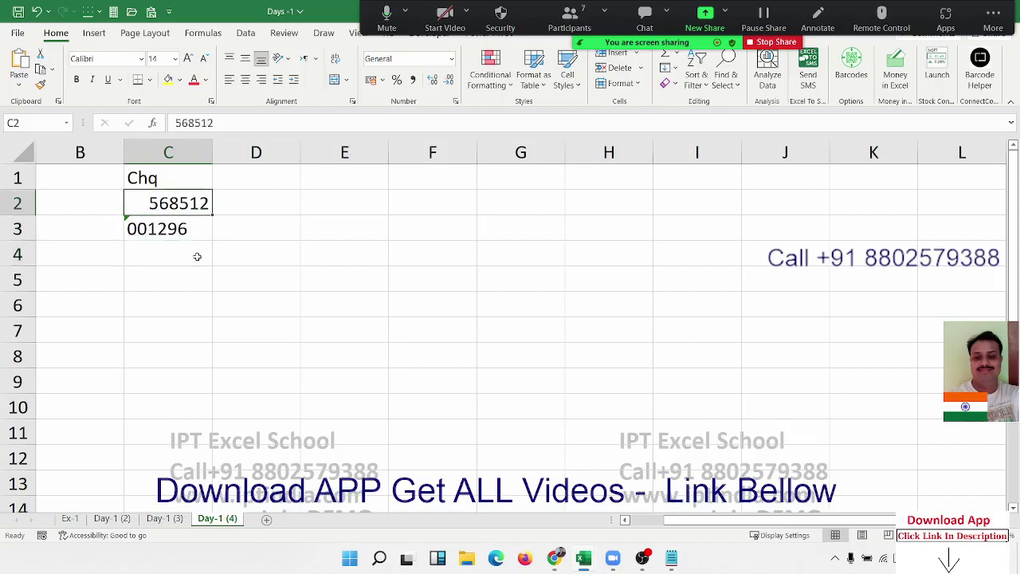
key(Down)
key(Delete)
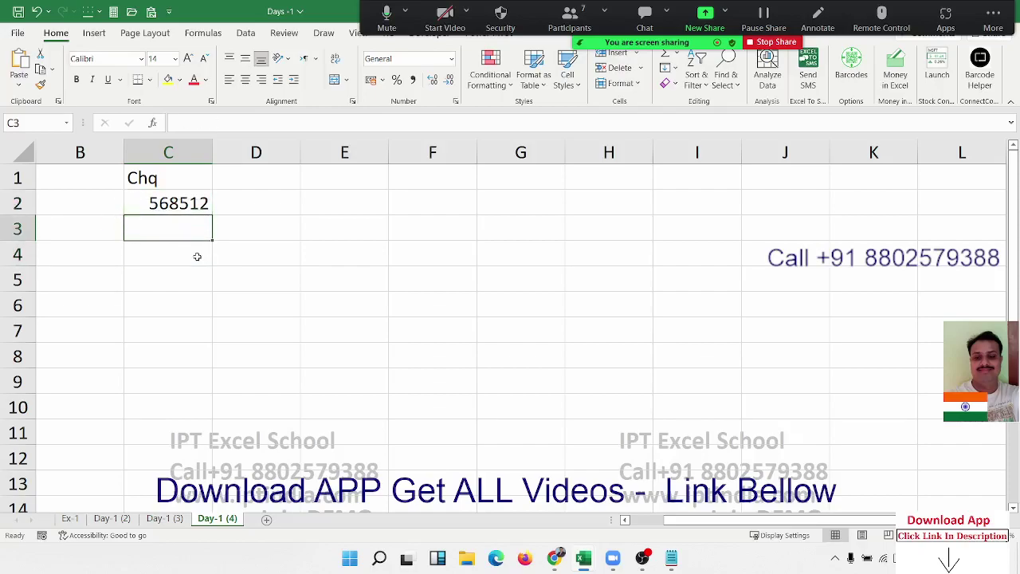
Enter the cheque numbers 852, 3, 6225, 21536, 15424 and 326 into C3:C8.
text(852)
key(Return)
text(3)
key(Return)
text(6)
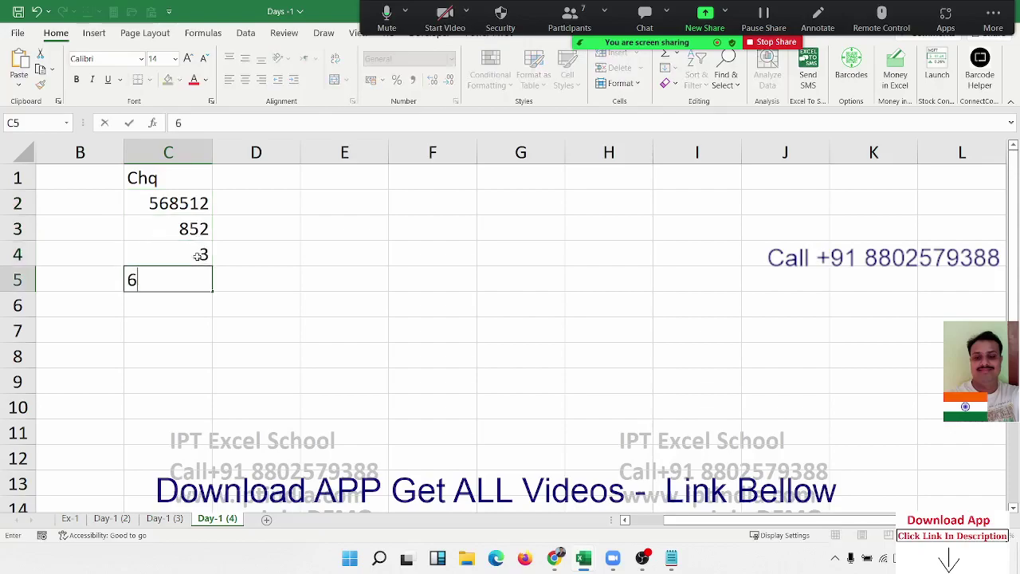
text(225)
key(Return)
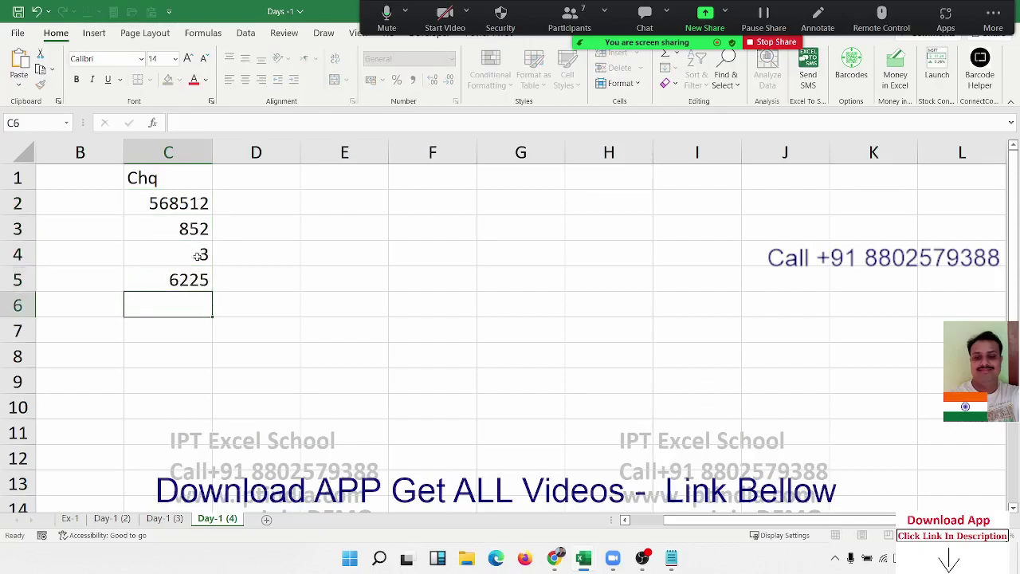
text(21536)
key(Return)
text(15)
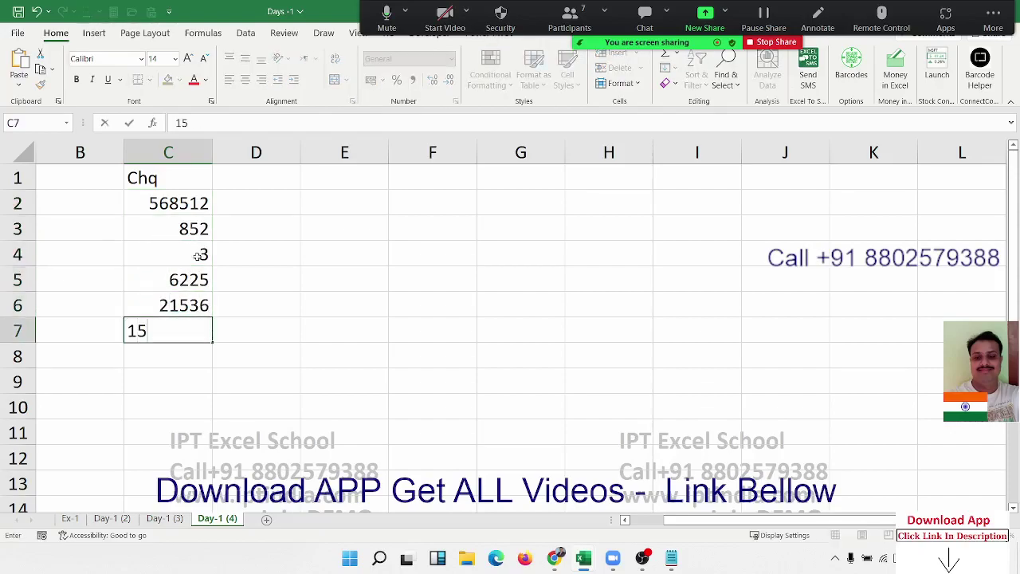
text(424)
key(Return)
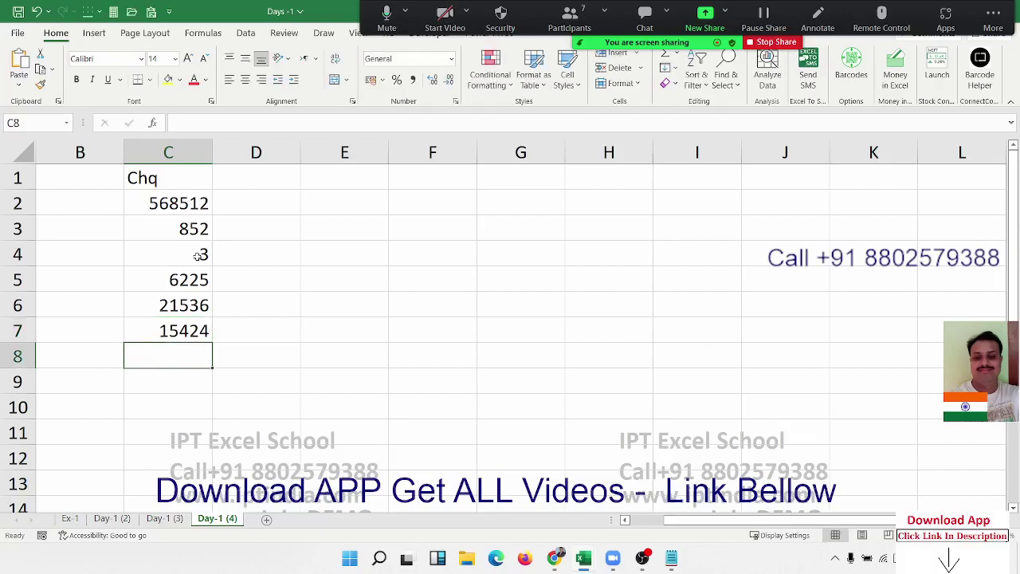
text(326)
key(Return)
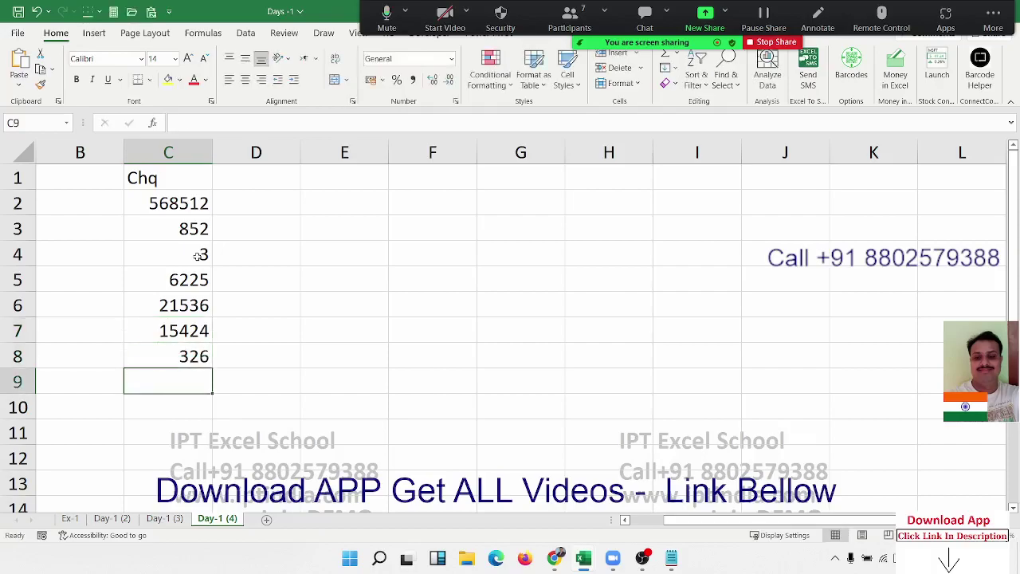
click(168, 356)
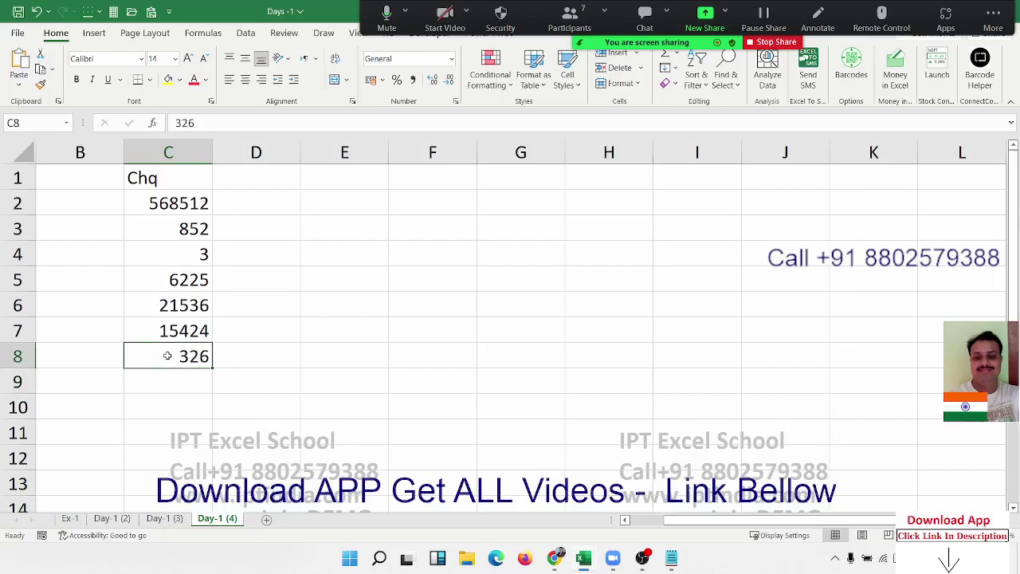
Apply the custom format 000000 to C2:C8 so cheque numbers show six zero-padded digits.
drag(168, 356, 168, 204)
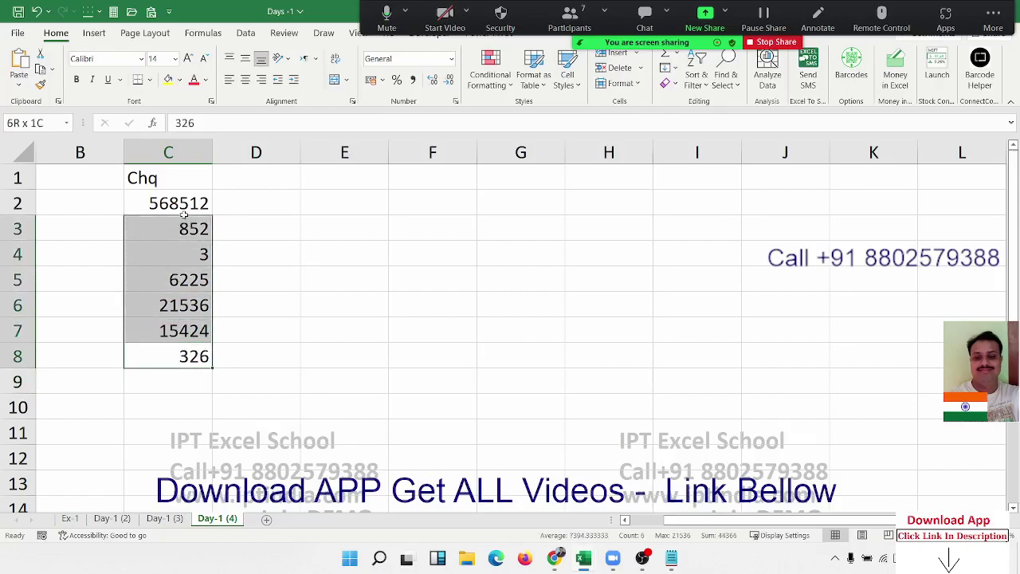
click(456, 101)
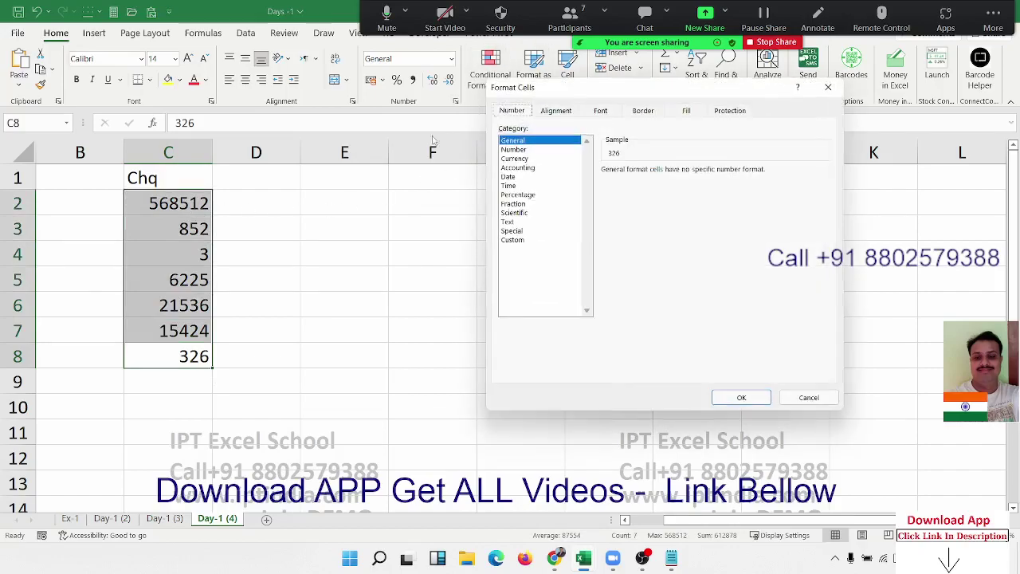
click(507, 239)
double_click(611, 182)
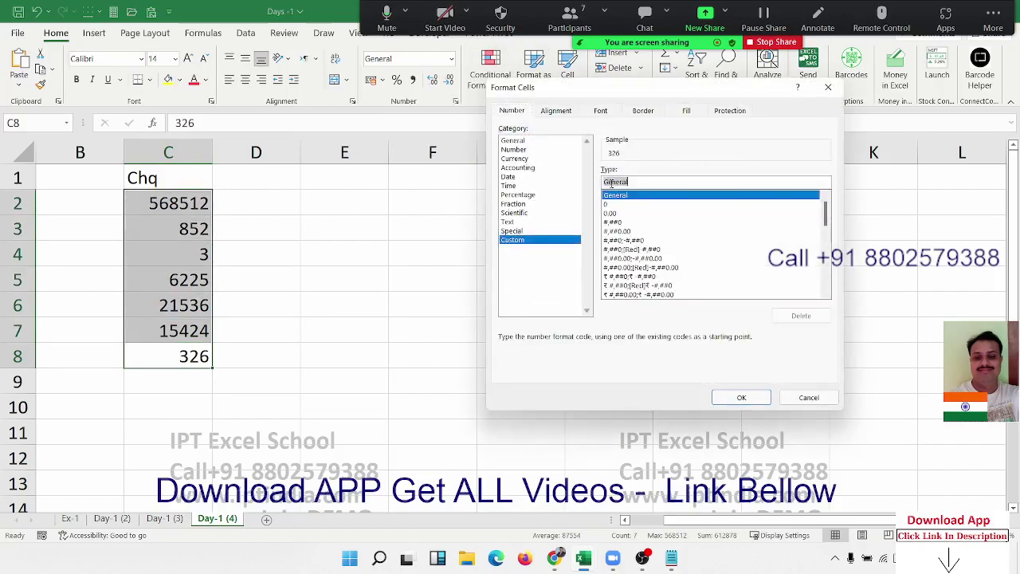
text(000)
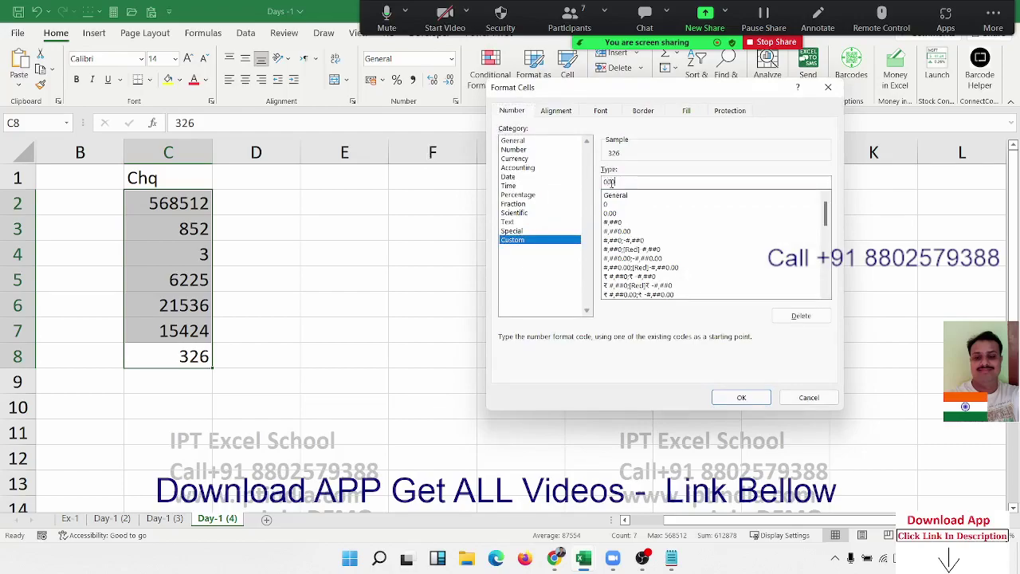
text(000)
key(Return)
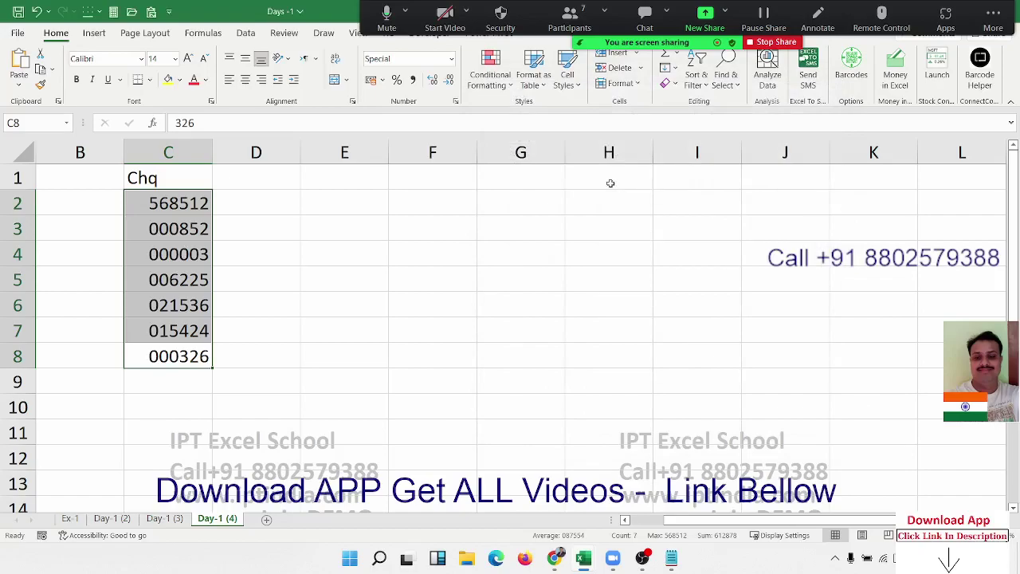
key(Up)
Add the heading Mobile in cell D1.
key(Right)
key(Up)
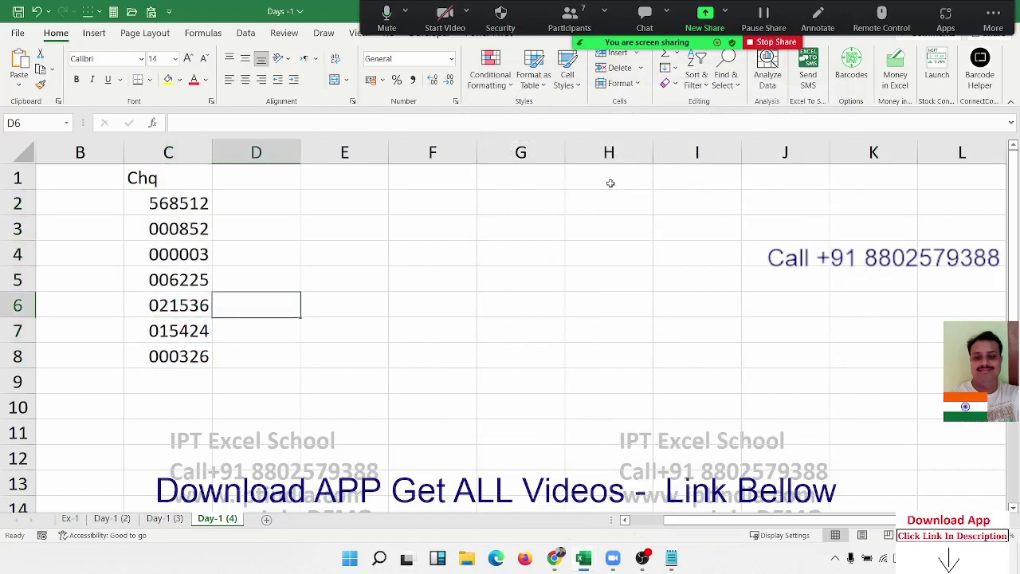
key(Up)
key(Up)
key(Up)
key(Up)
key(Up)
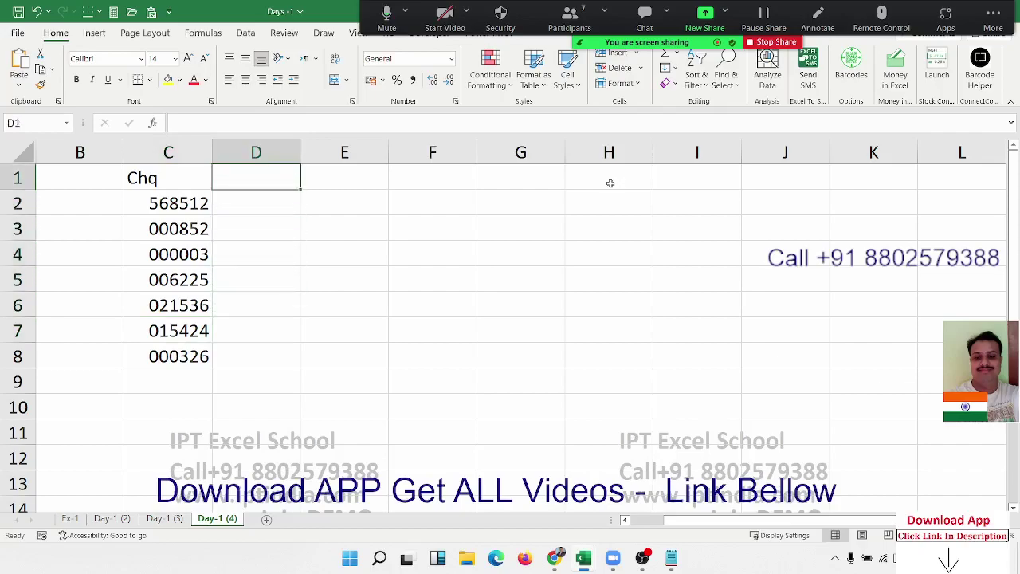
text(Mobile)
key(Return)
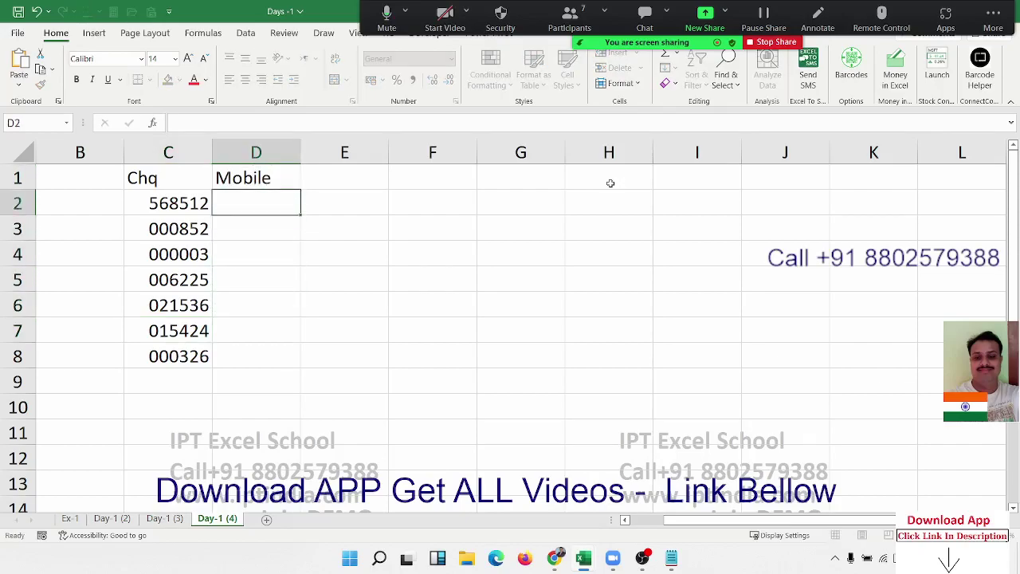
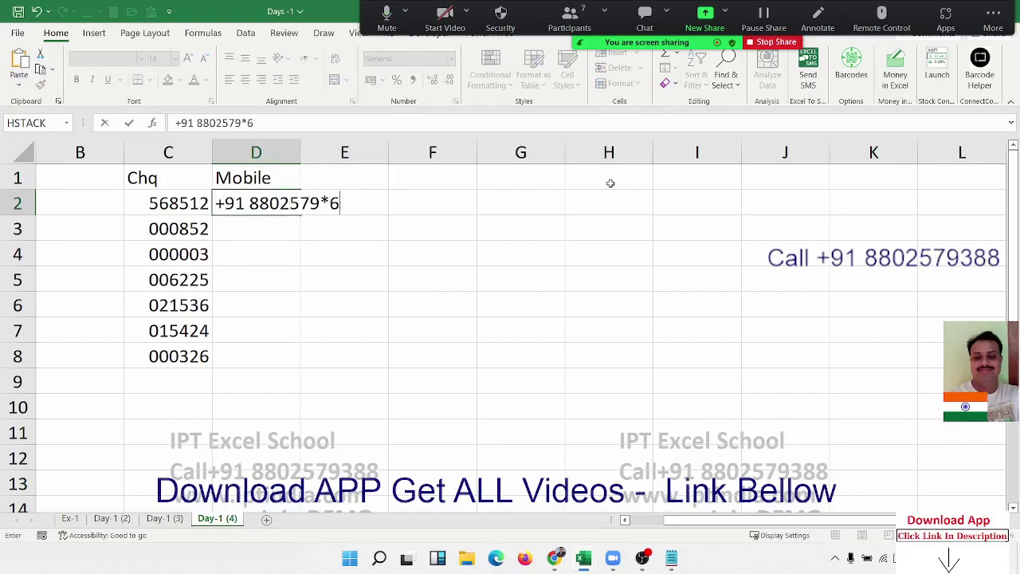
Try a +91 mobile number in D2, accept Excel's correction, and select the Mobile cells below.
key(Return)
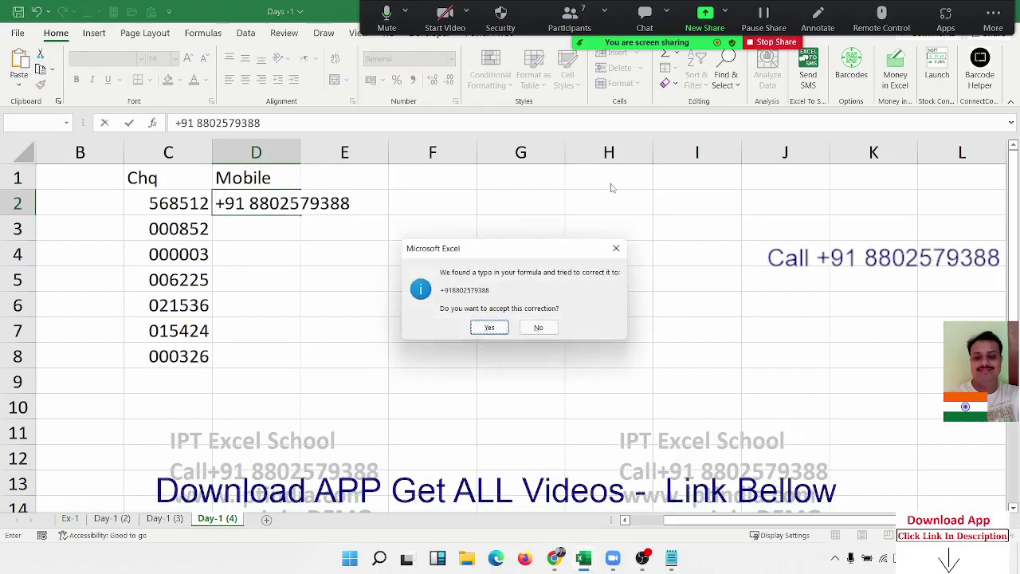
key(Return)
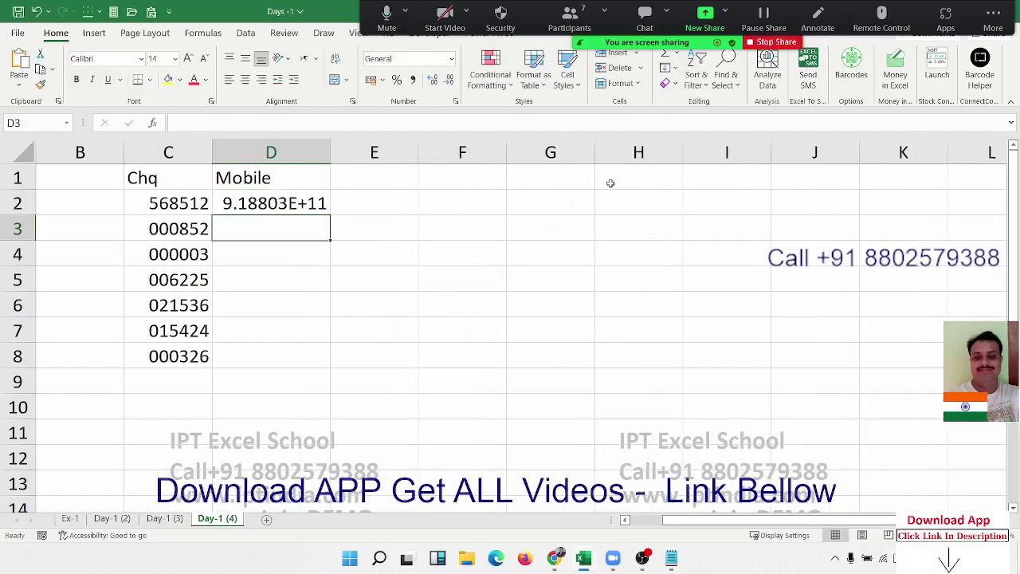
key(Up)
key(shift+Down)
key(shift+Down)
key(shift+Down)
key(shift+Down)
key(shift+Down)
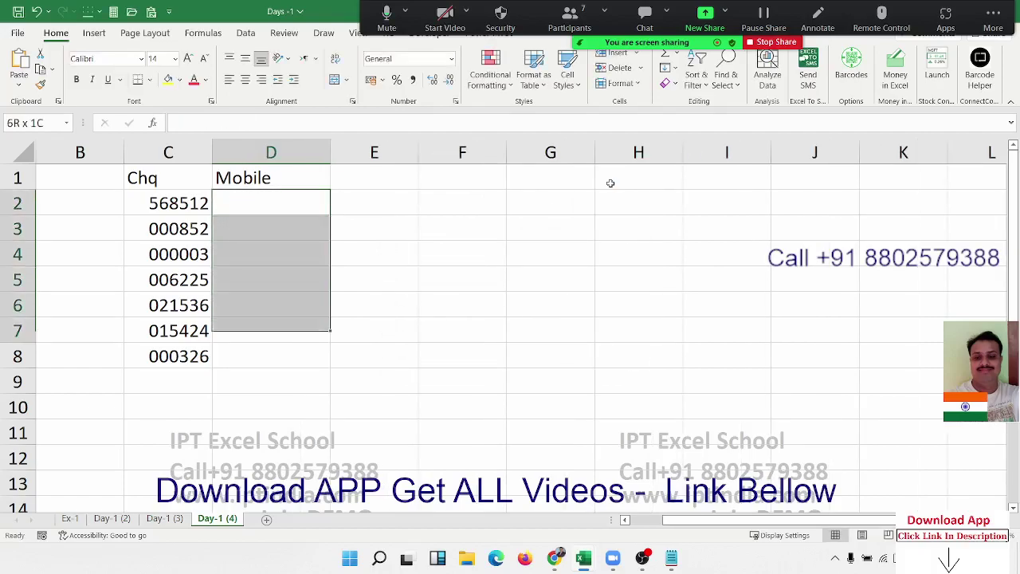
key(shift+Down)
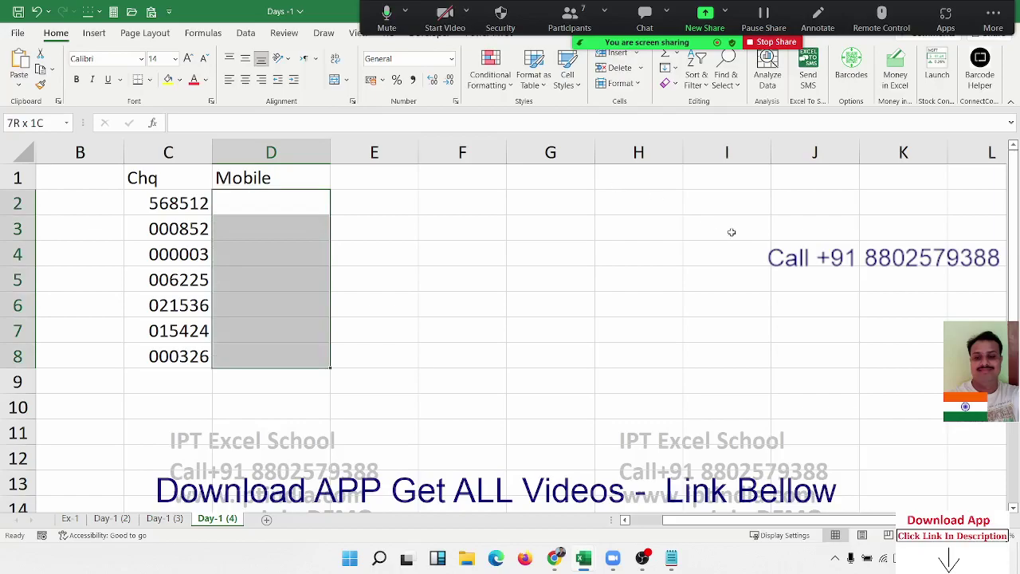
click(455, 103)
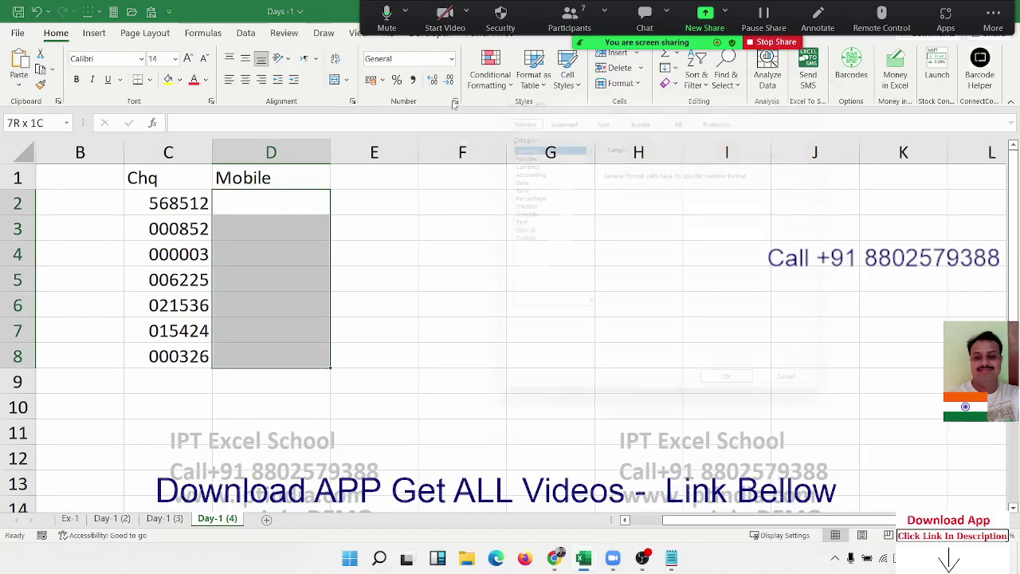
click(519, 243)
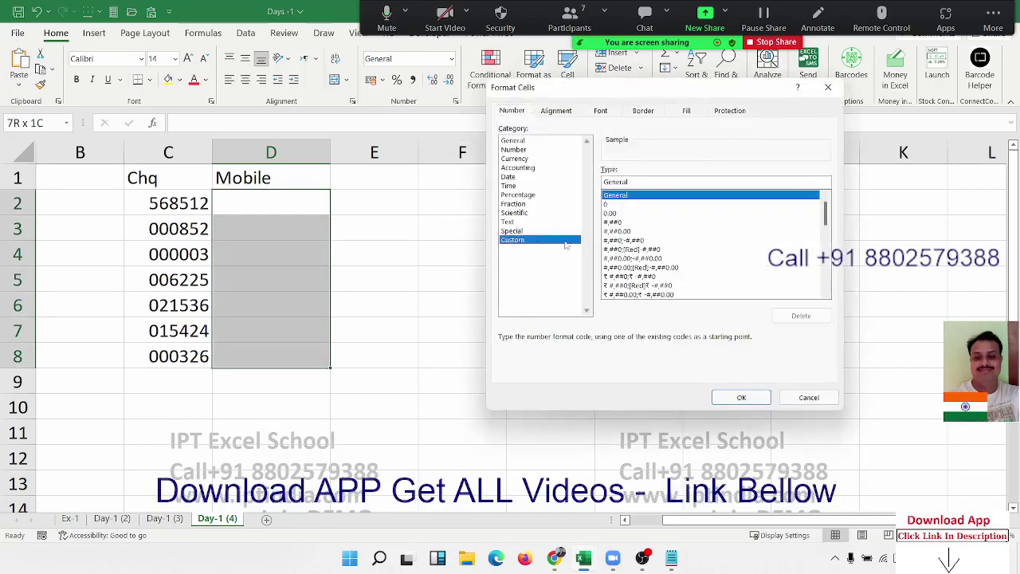
double_click(618, 183)
text(+)
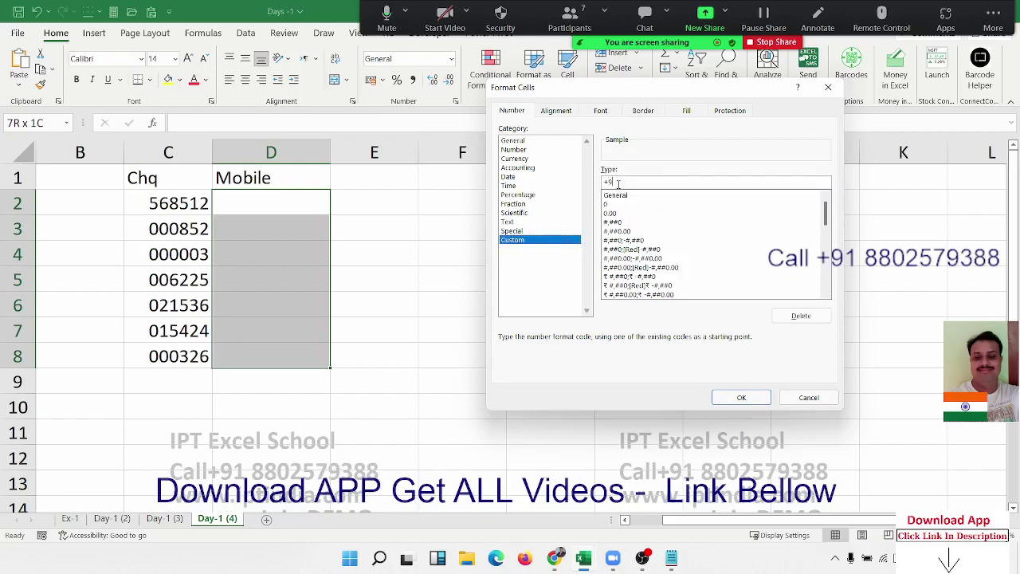
text(91 00)
text(000000)
text(00)
key(BackSpace)
key(BackSpace)
key(BackSpace)
key(BackSpace)
key(BackSpace)
key(BackSpace)
key(BackSpace)
key(BackSpace)
key(BackSpace)
key(Return)
Enter a ten-digit mobile number in D2 so it displays with the +91 prefix.
click(271, 178)
key(Down)
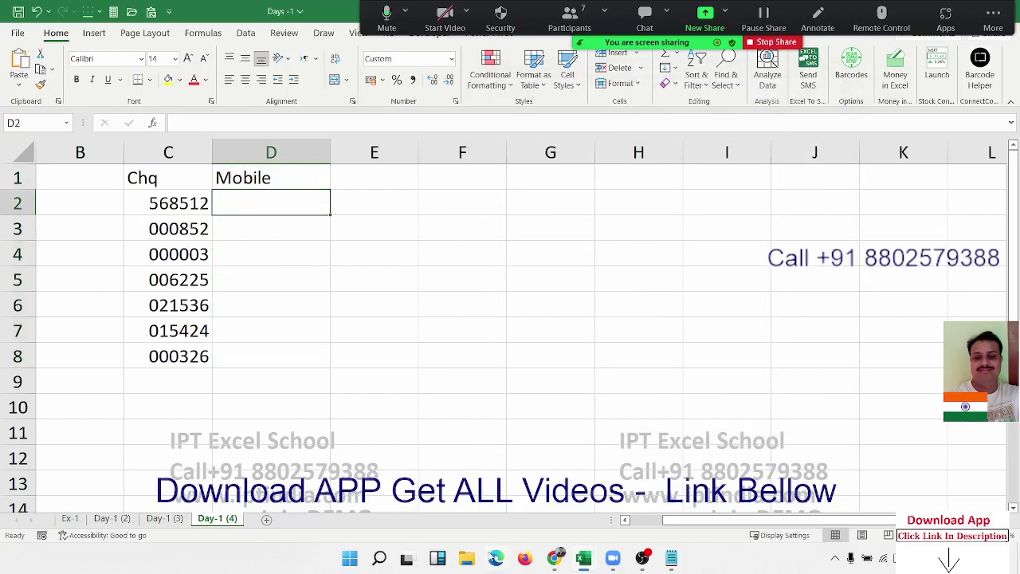
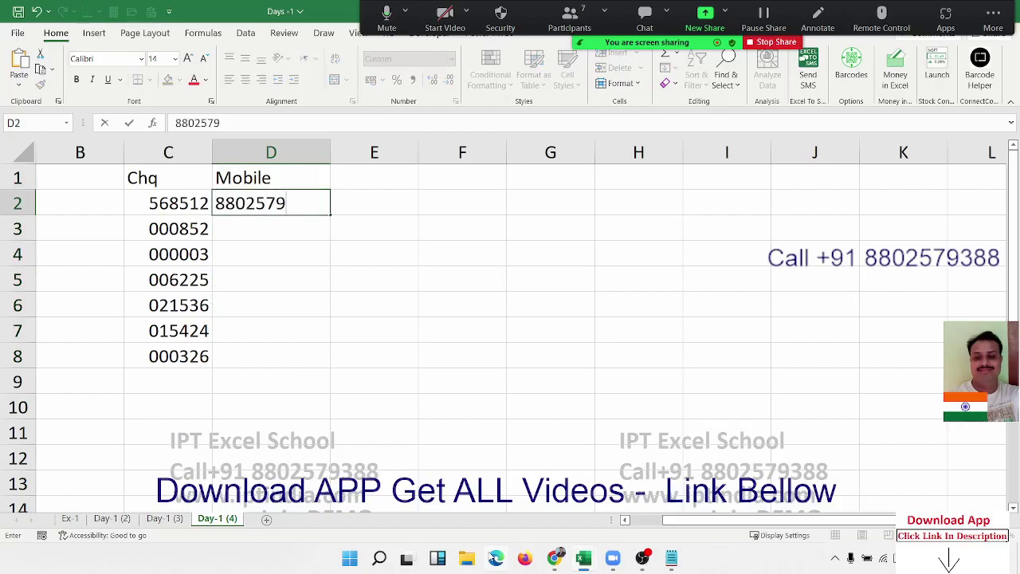
key(ctrl+Return)
key(Down)
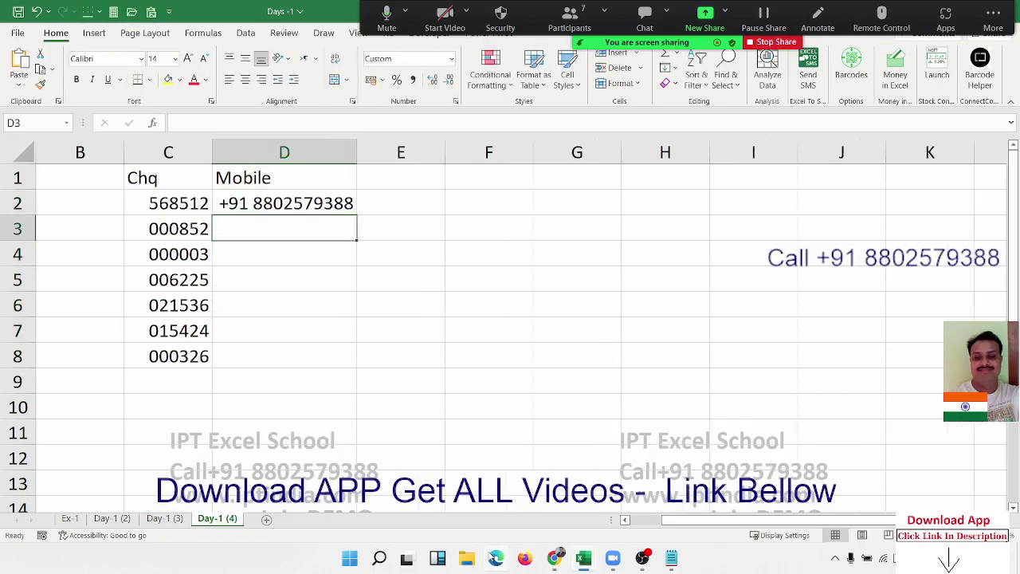
key(Up)
key(Up)
key(Right)
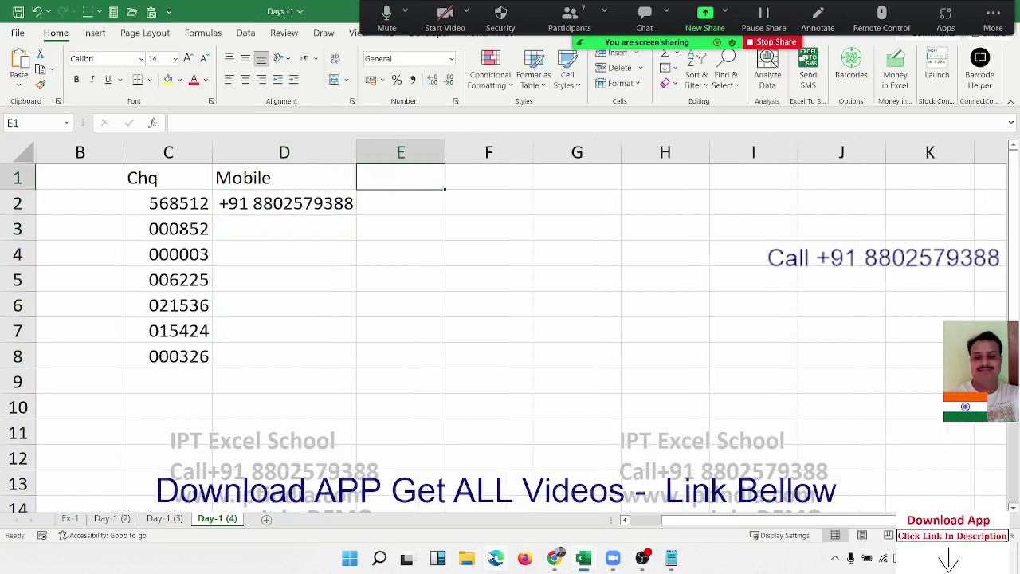
Add the A/c heading in E1 and enter an account number in E2.
key(F2)
text(A/c)
key(Return)
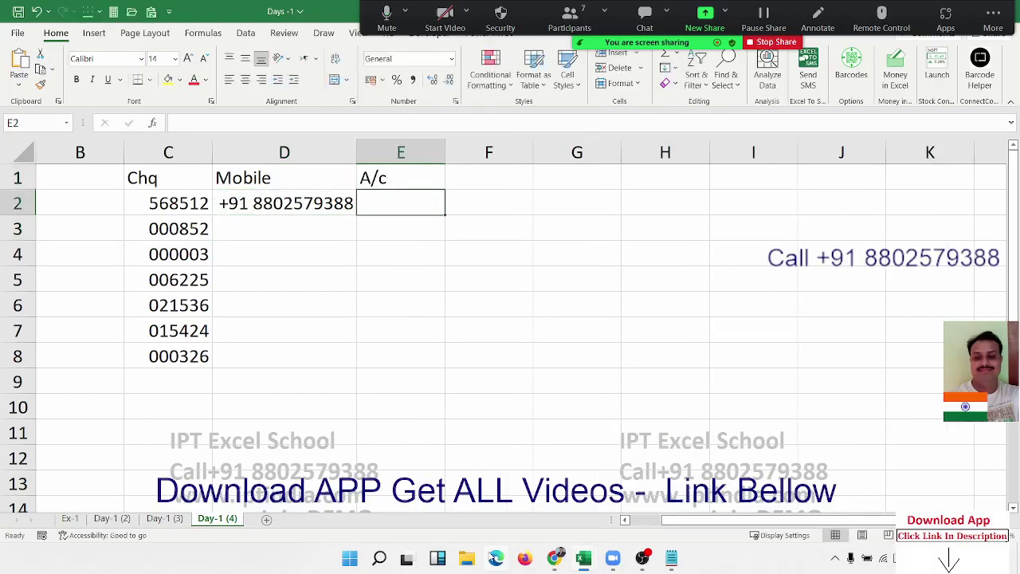
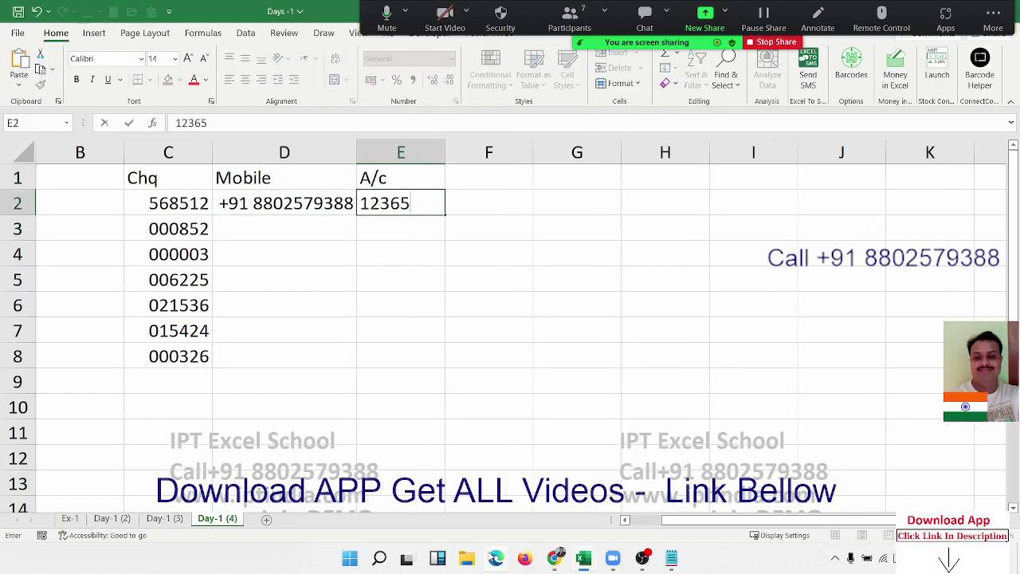
key(Return)
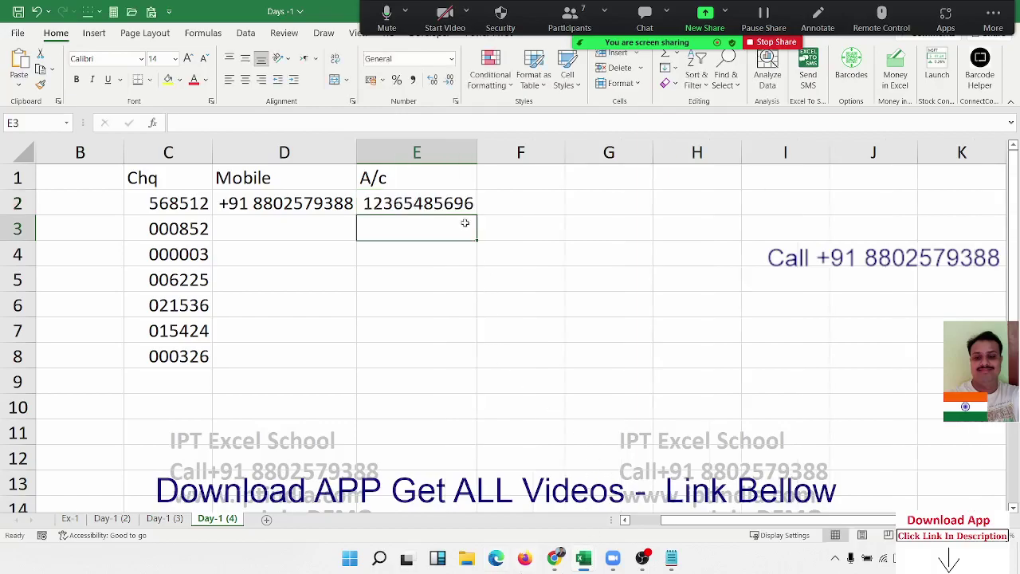
Edit E2's account number until it has 14 digits, displayed in E+13 scientific notation.
double_click(465, 204)
key(End)
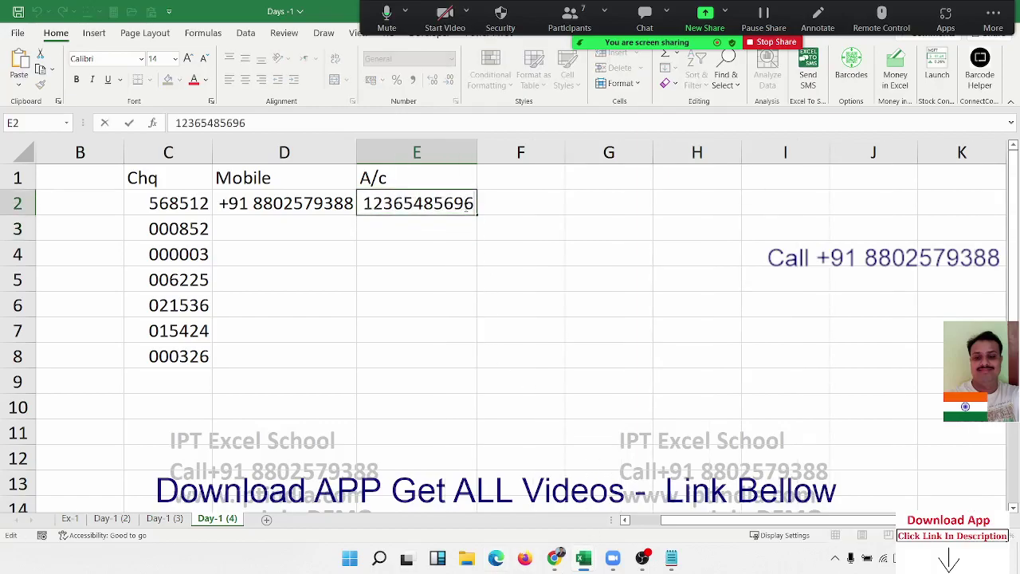
text(74)
key(Return)
key(Up)
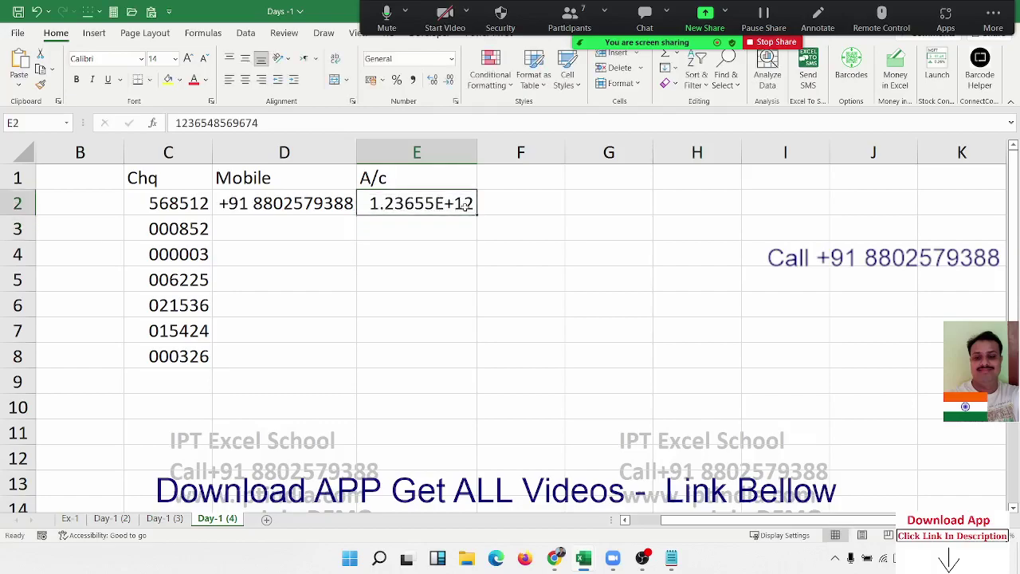
click(369, 123)
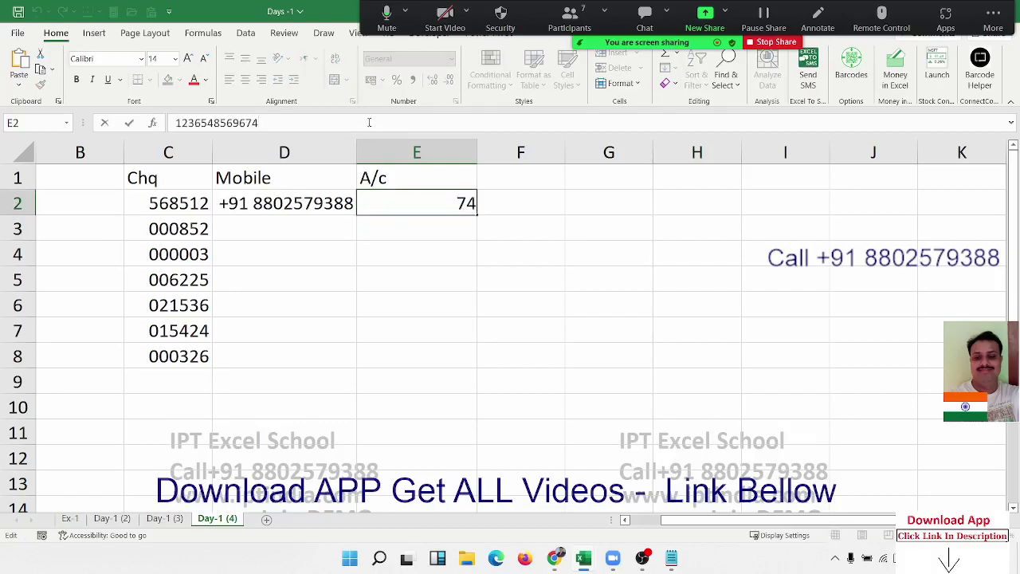
key(BackSpace)
key(Return)
key(Up)
click(369, 122)
key(BackSpace)
key(Return)
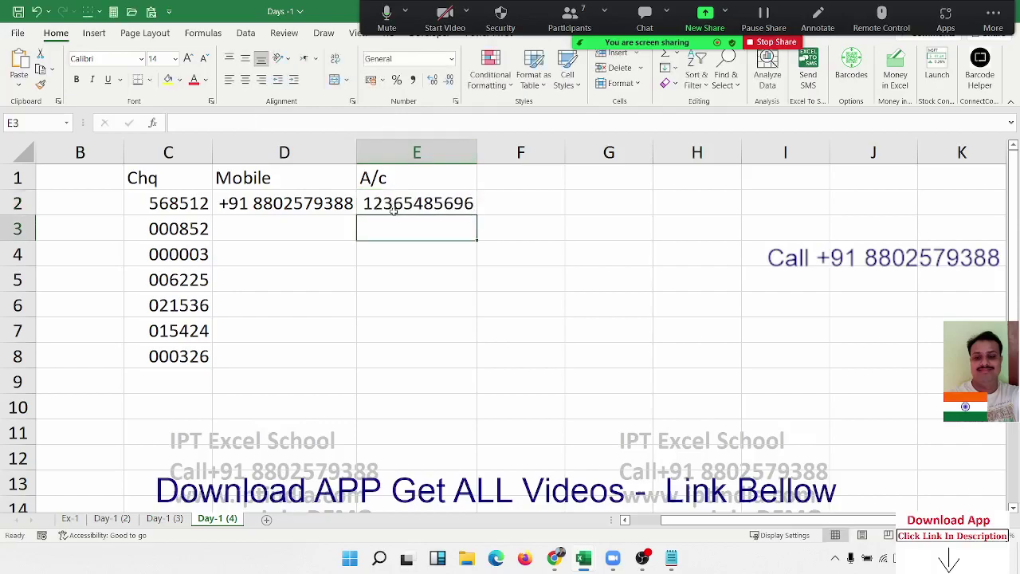
click(392, 204)
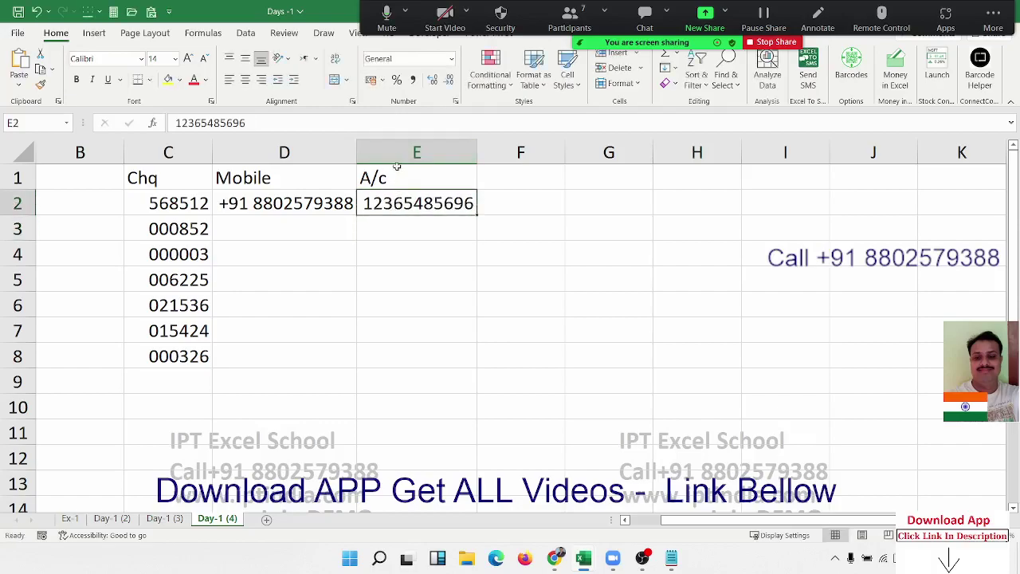
click(386, 123)
text(856)
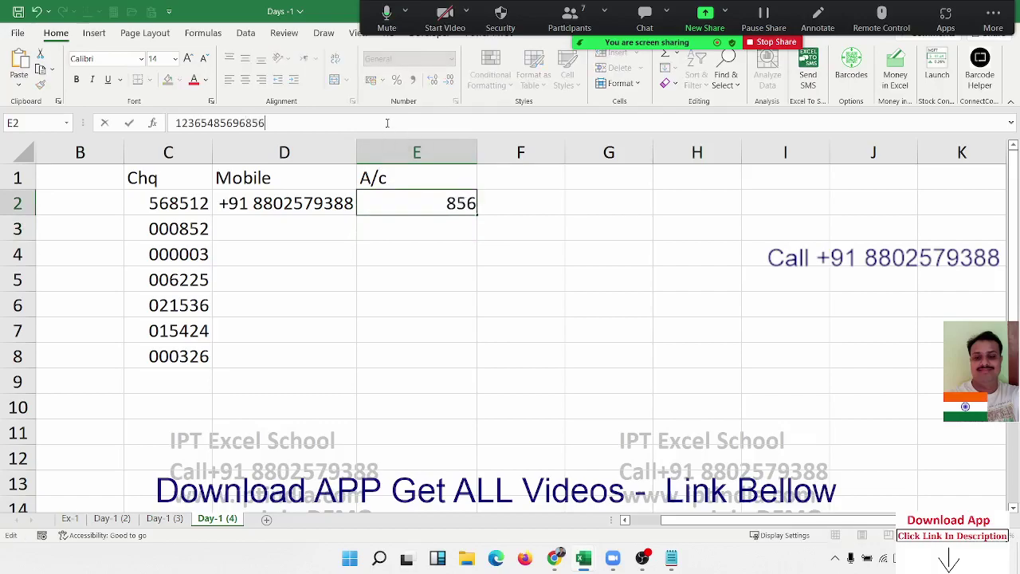
key(Return)
key(Up)
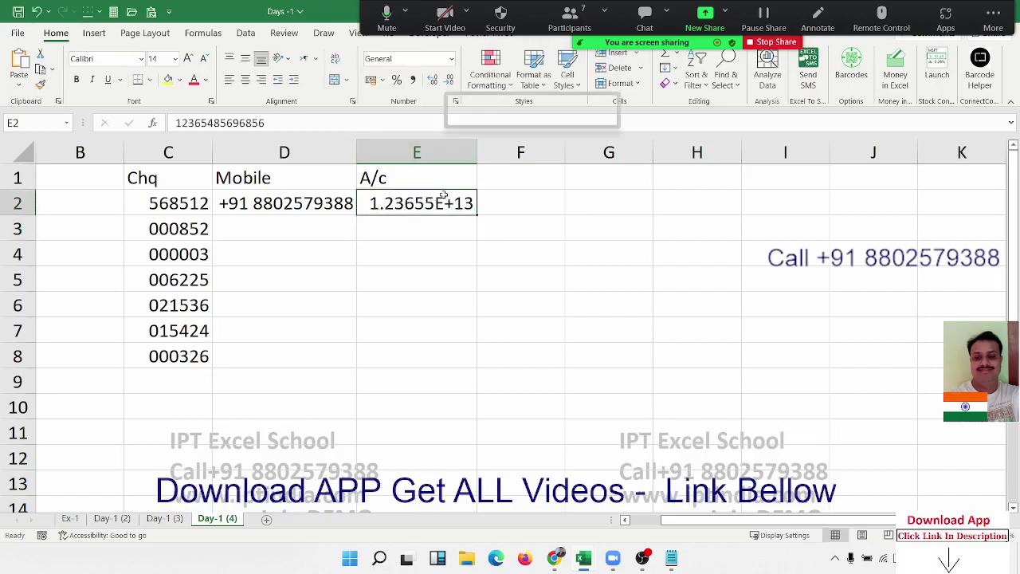
right_click(443, 195)
Give E2 the custom number format 0 so the full 14-digit account number shows.
click(487, 473)
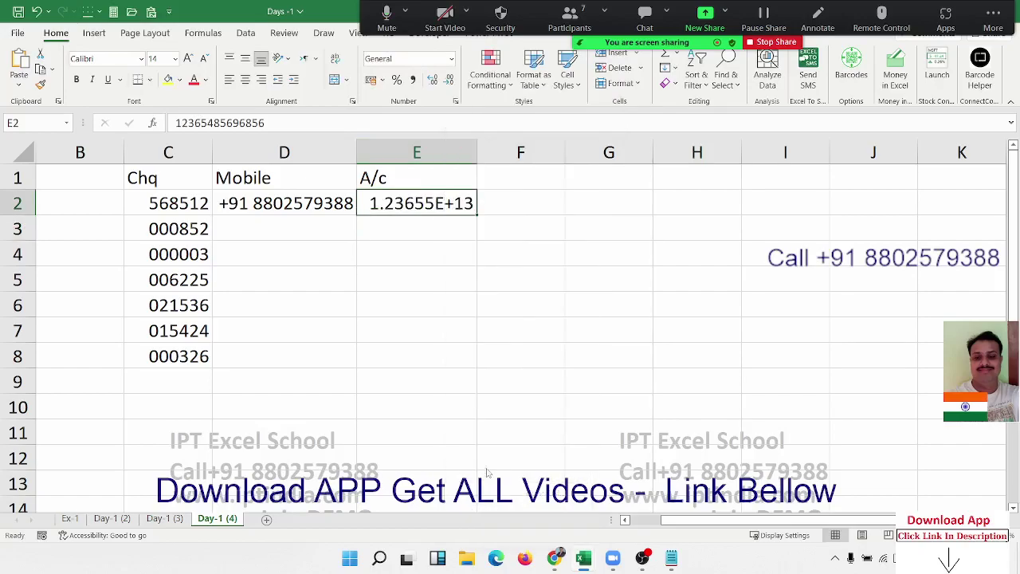
click(349, 367)
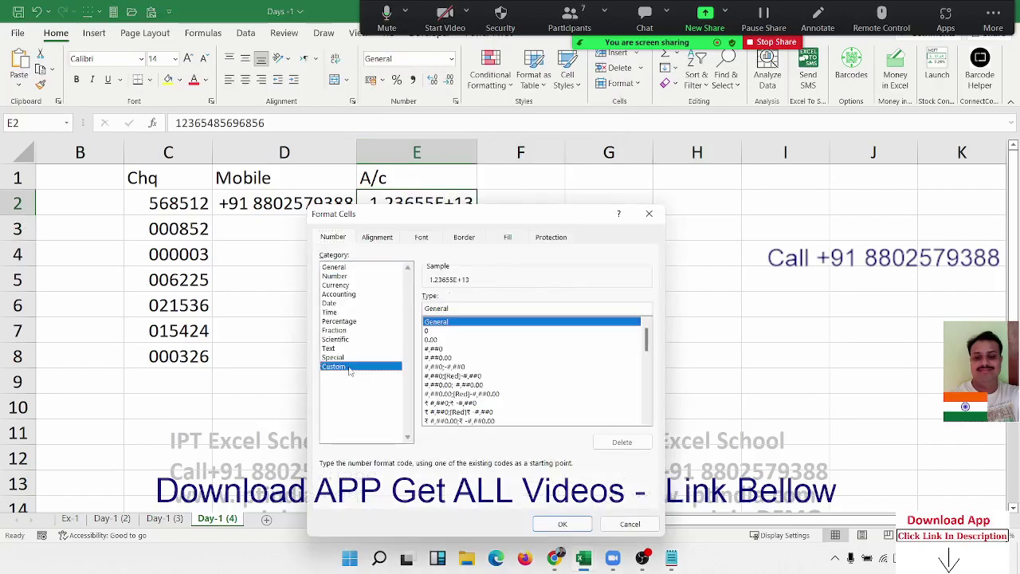
double_click(461, 309)
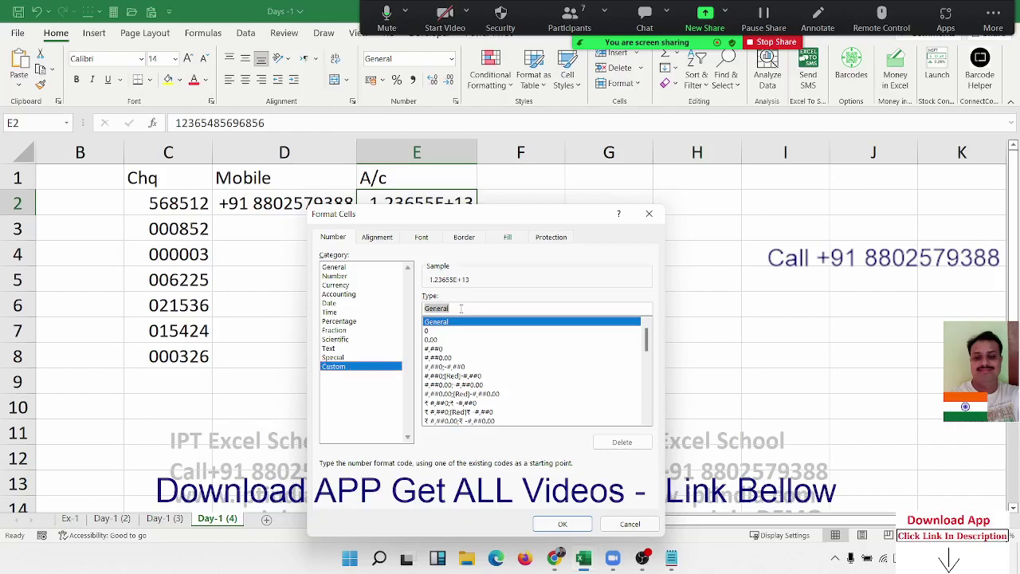
text(0)
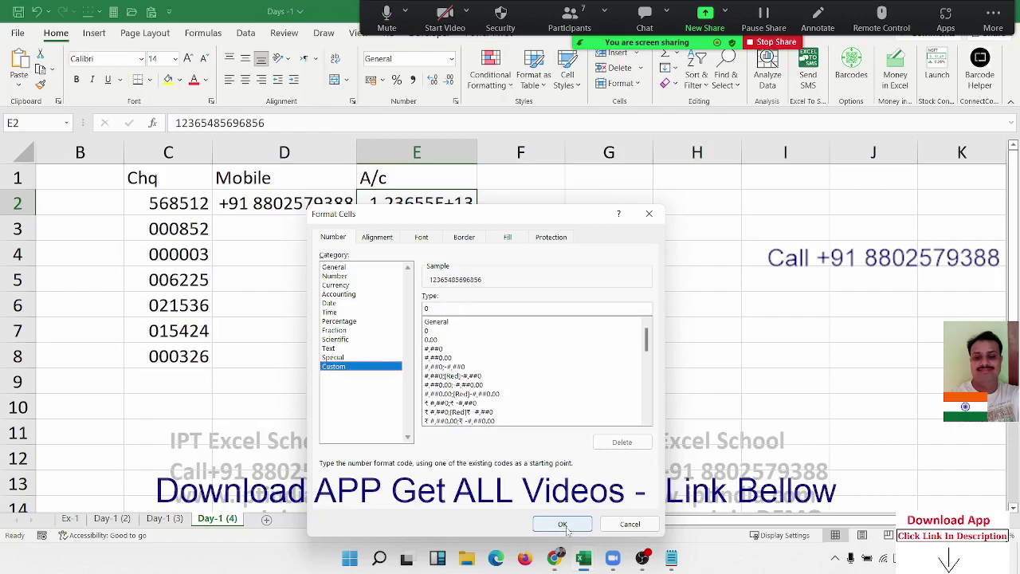
click(563, 525)
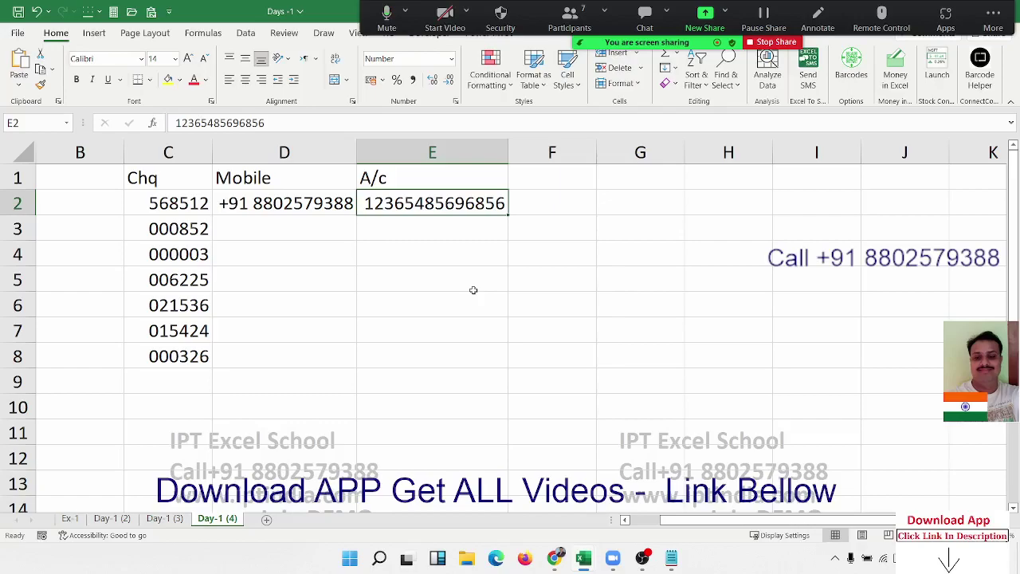
Append four more digits to E2's number, which now ends in rounded zeros.
click(271, 123)
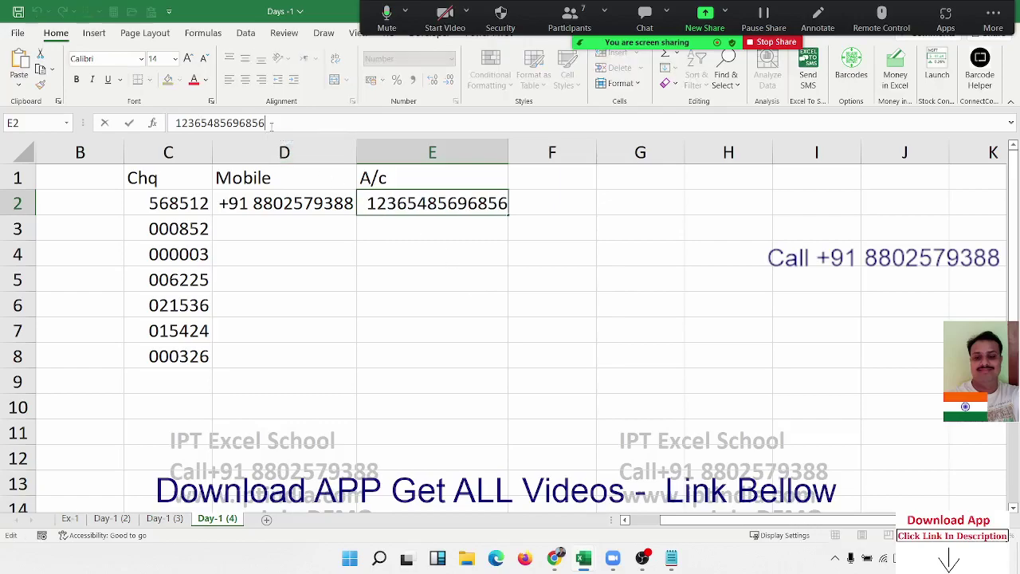
text(8958)
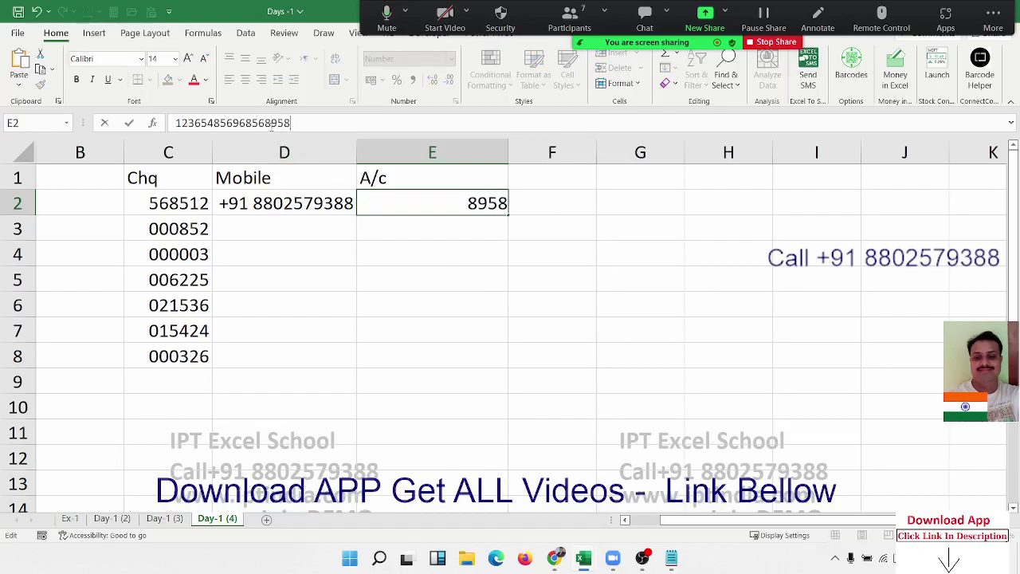
key(Return)
click(531, 204)
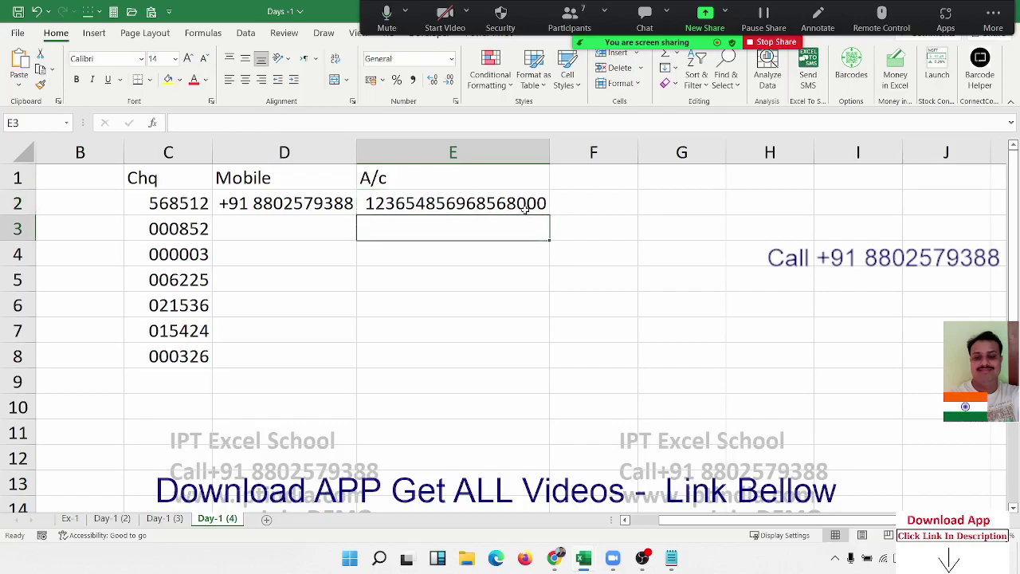
Enter a very long account number in E3 as apostrophe-prefixed text.
text(')
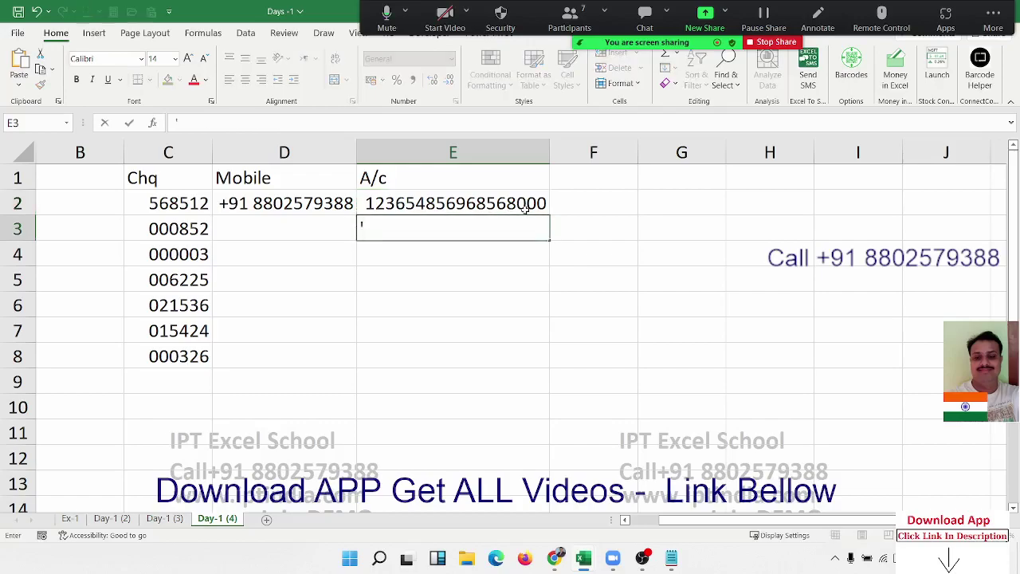
text(13465123165465132465)
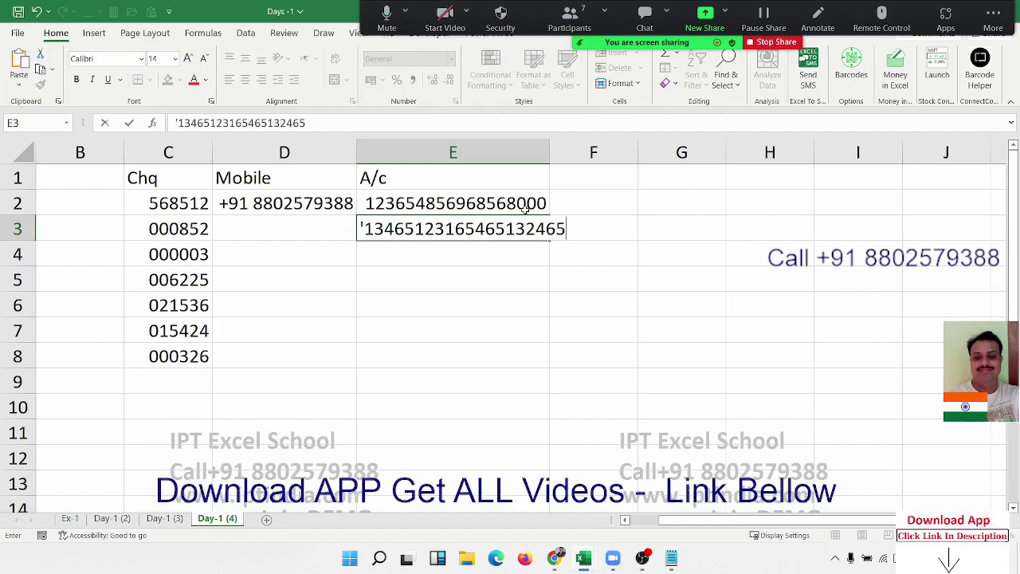
text(13216541324165413)
key(ctrl+Return)
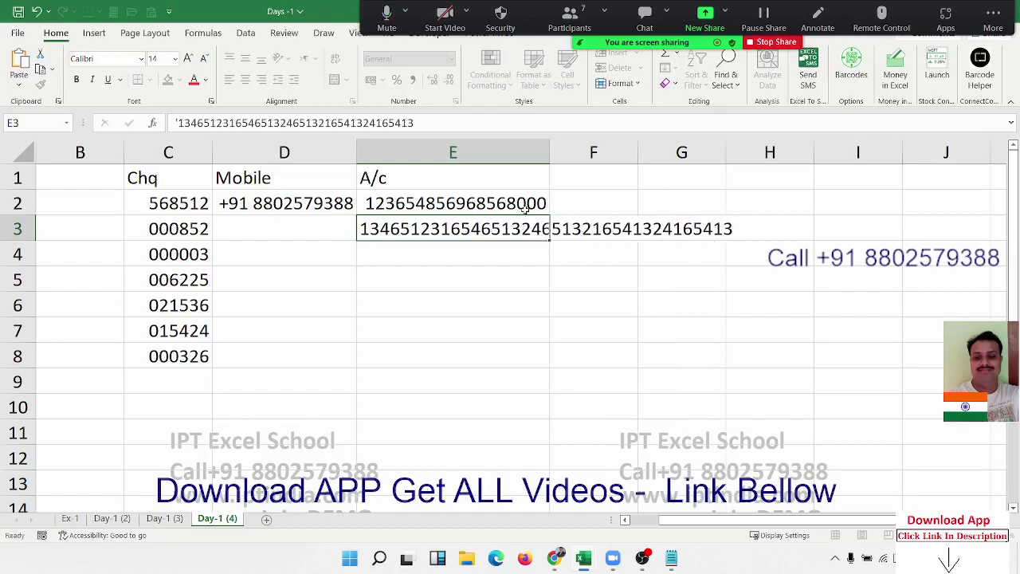
key(Return)
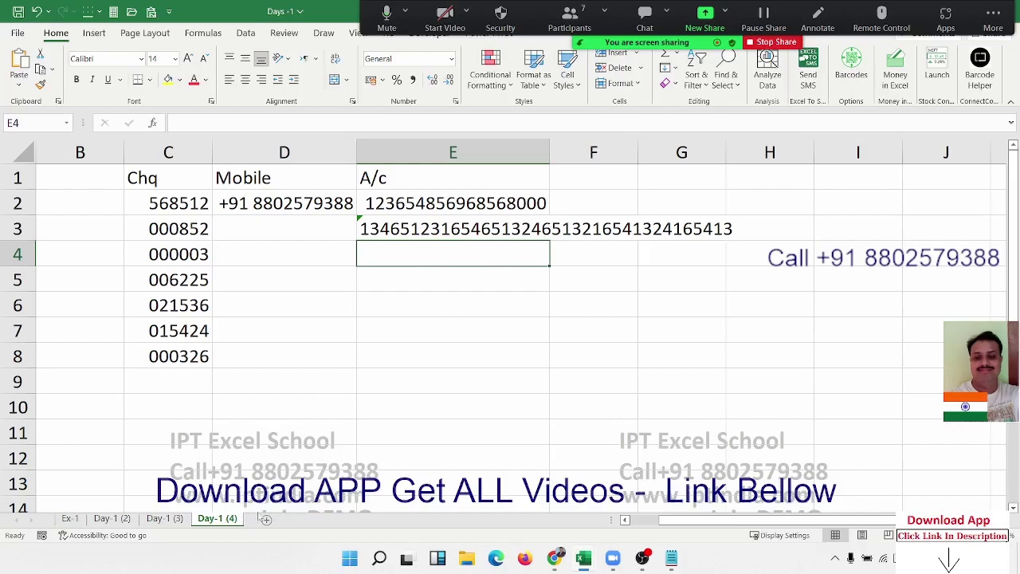
Duplicate the Day-1 (4) sheet and delete columns C through E in the copy.
ctrl+drag(229, 519, 267, 518)
drag(163, 152, 526, 152)
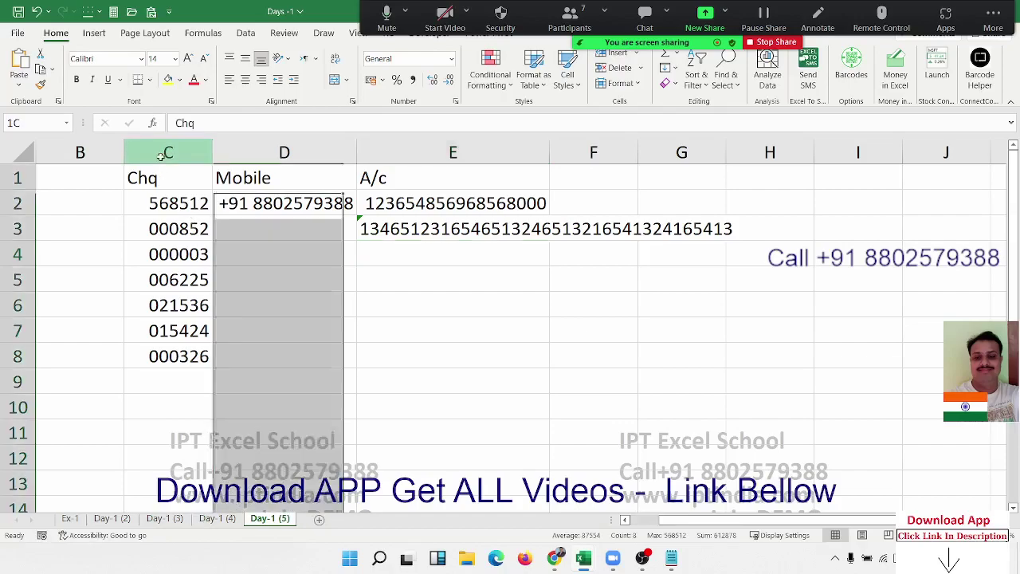
key(ctrl+minus)
Enter the Amt heading in C2, then replace 1500 in C3 with the text MRP 1500.
key(Left)
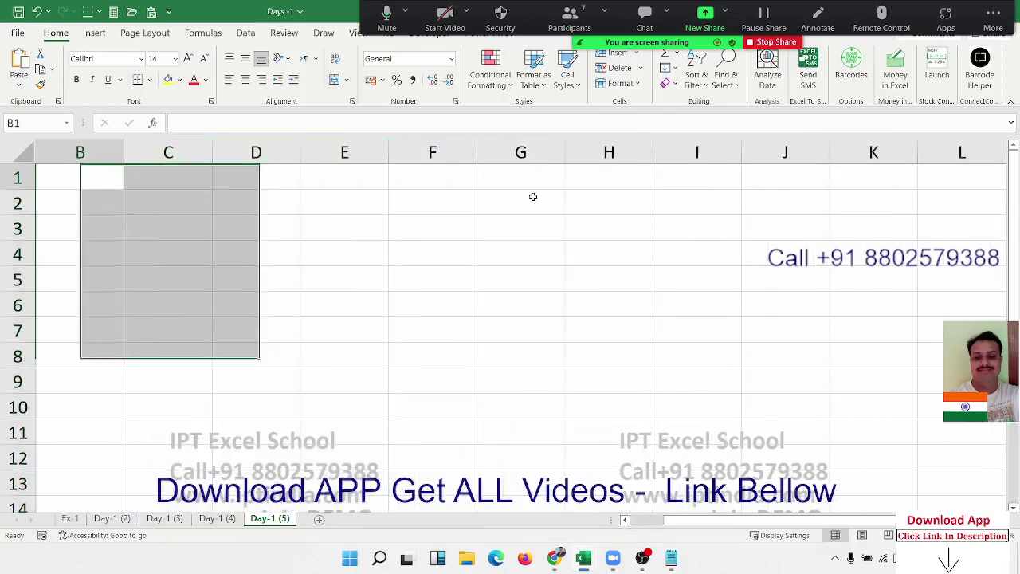
key(Right)
key(Down)
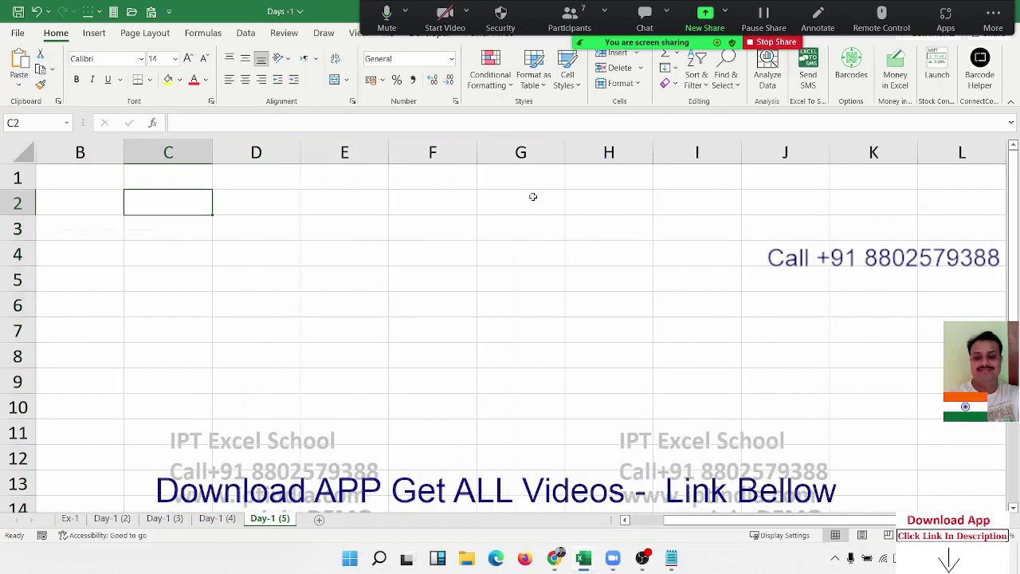
text(Amt)
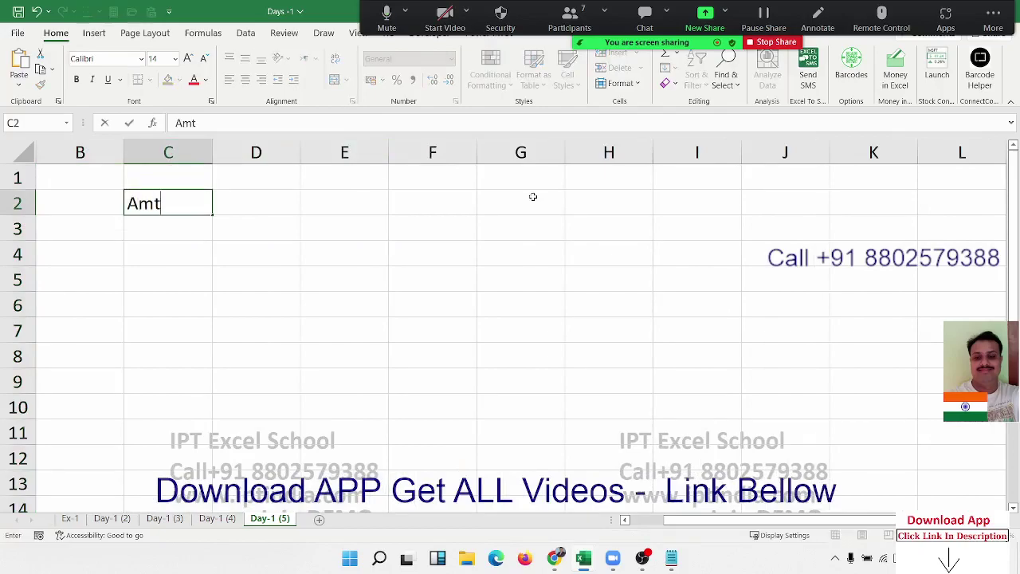
key(Return)
text(150)
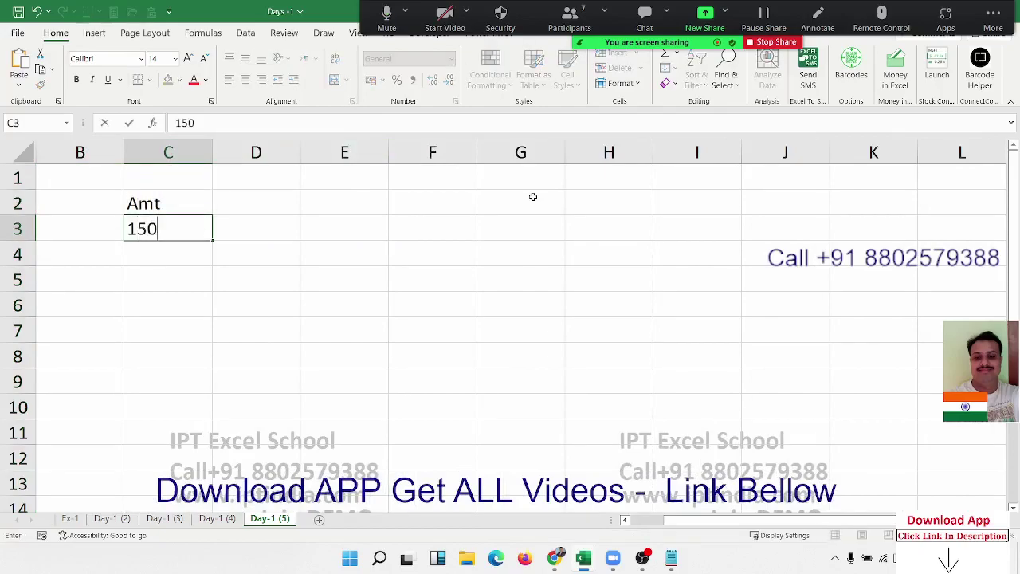
text(0)
key(Return)
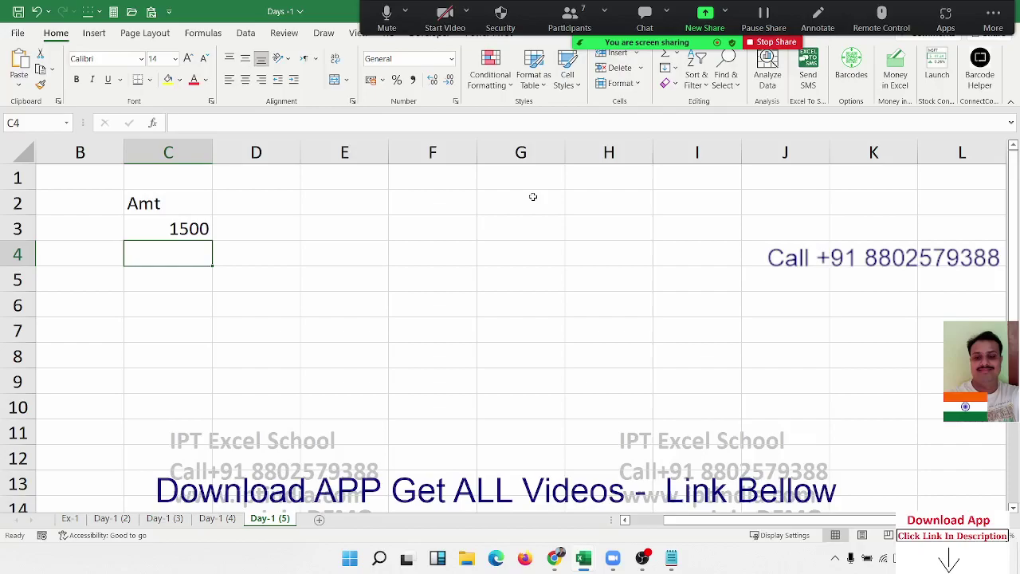
key(Up)
text(MR)
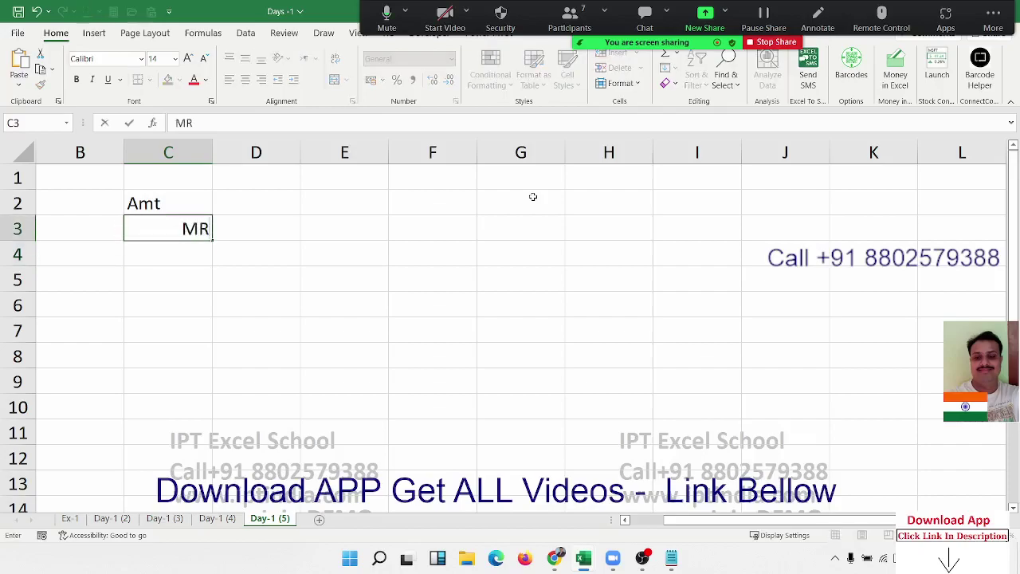
text(P 150)
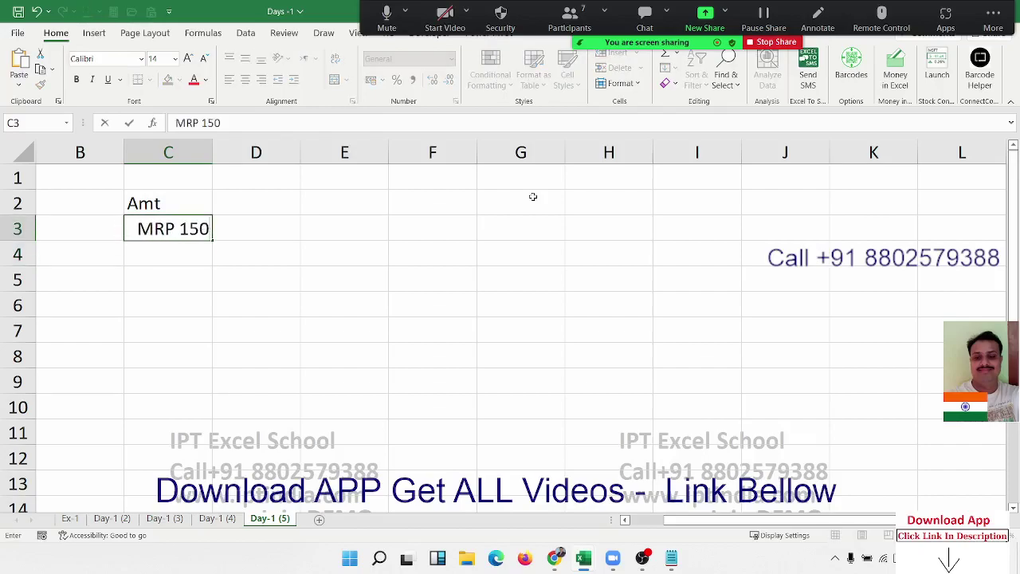
text(0)
key(Return)
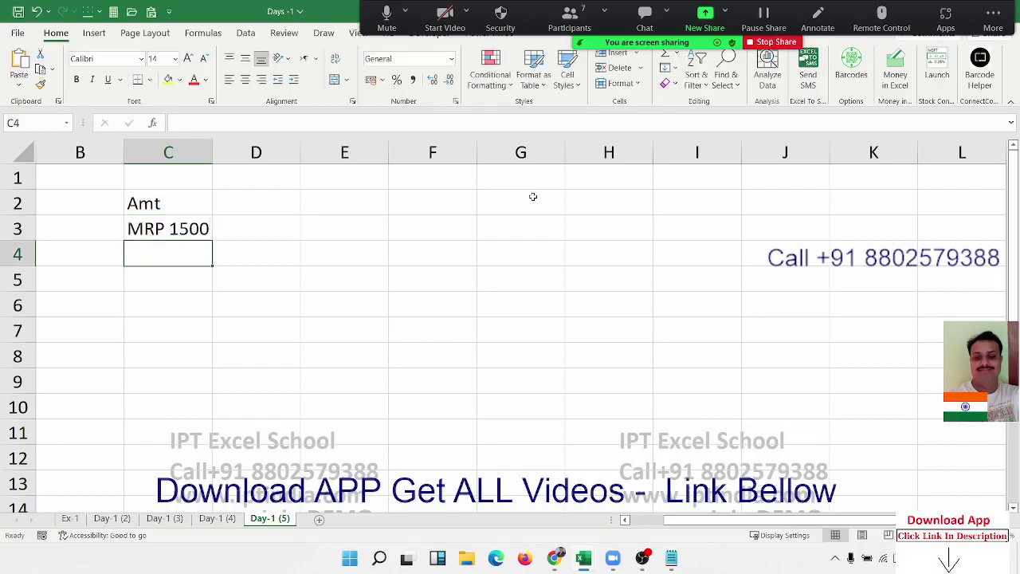
key(Up)
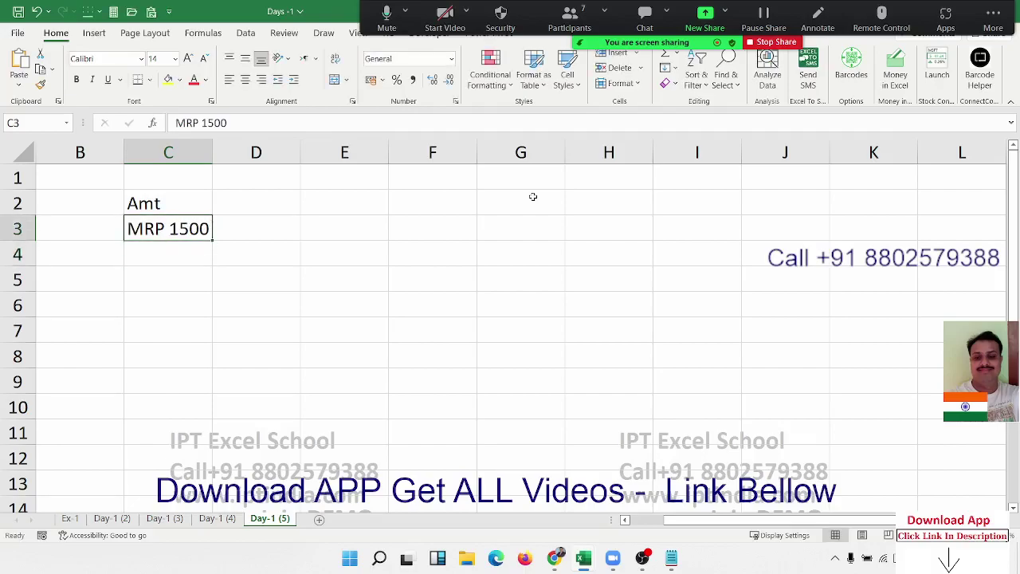
Try =C3+20 in D3, which returns #VALUE!, then delete it.
key(Right)
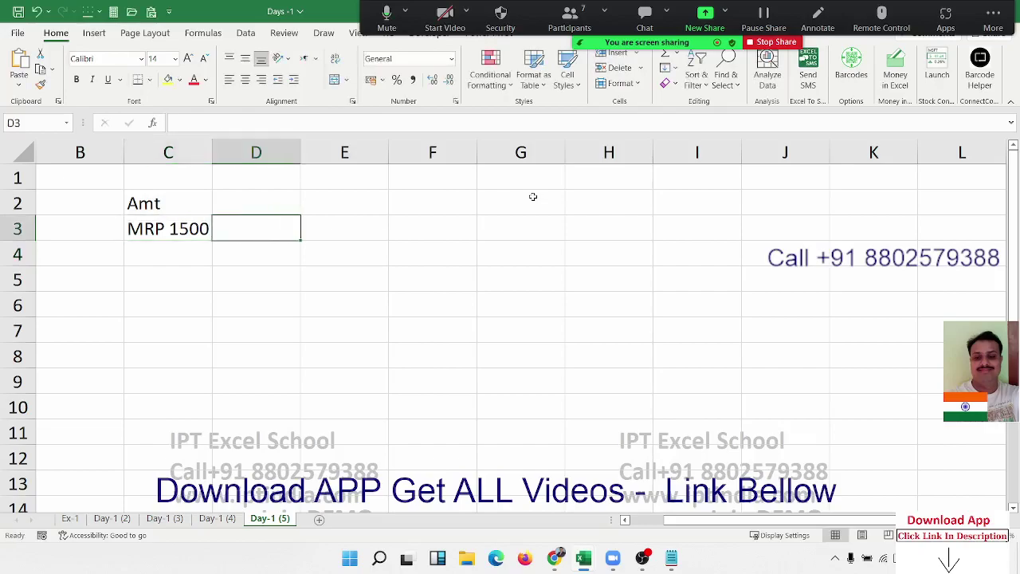
text(=)
key(Left)
text(+)
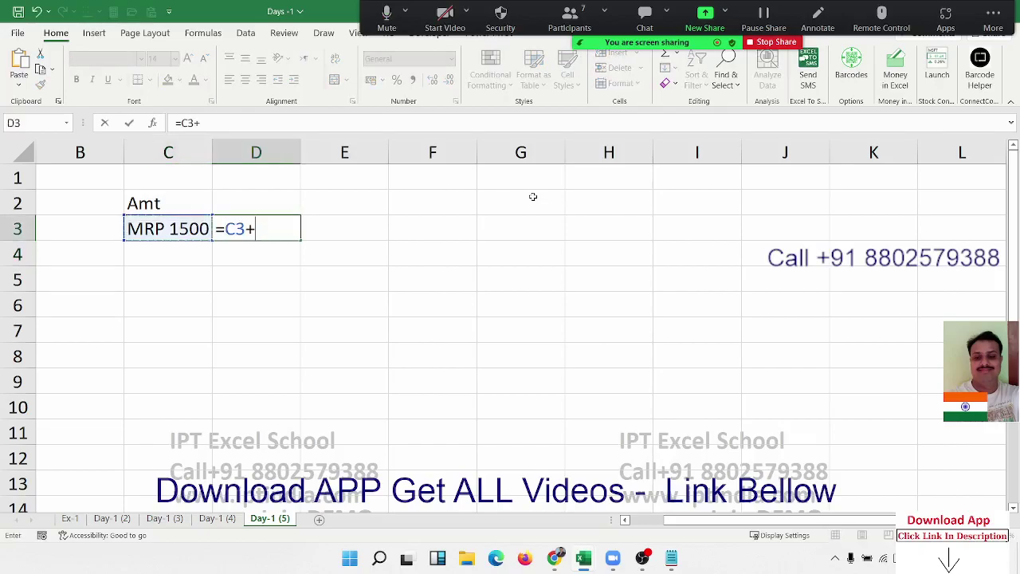
text(20)
key(Return)
key(Up)
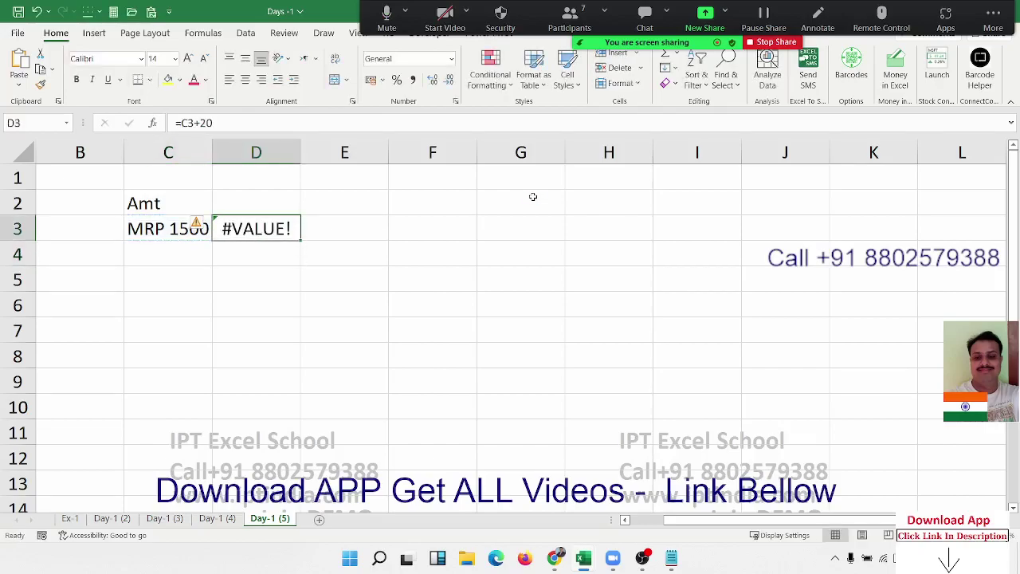
key(Delete)
Replace the MRP 1500 text in C3 with the plain number 1500.
key(Left)
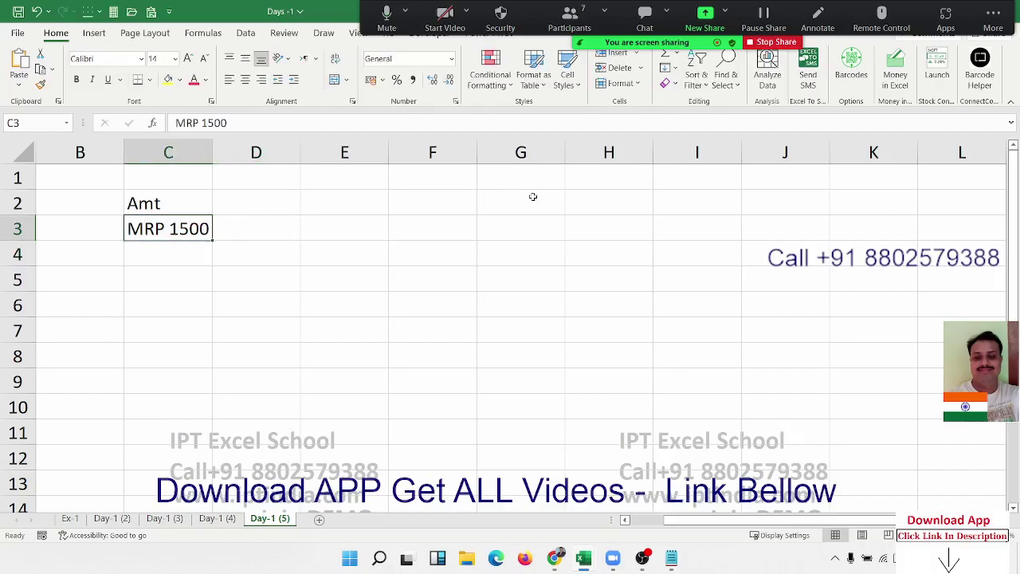
key(F2)
key(Left)
key(Left)
key(Left)
key(Left)
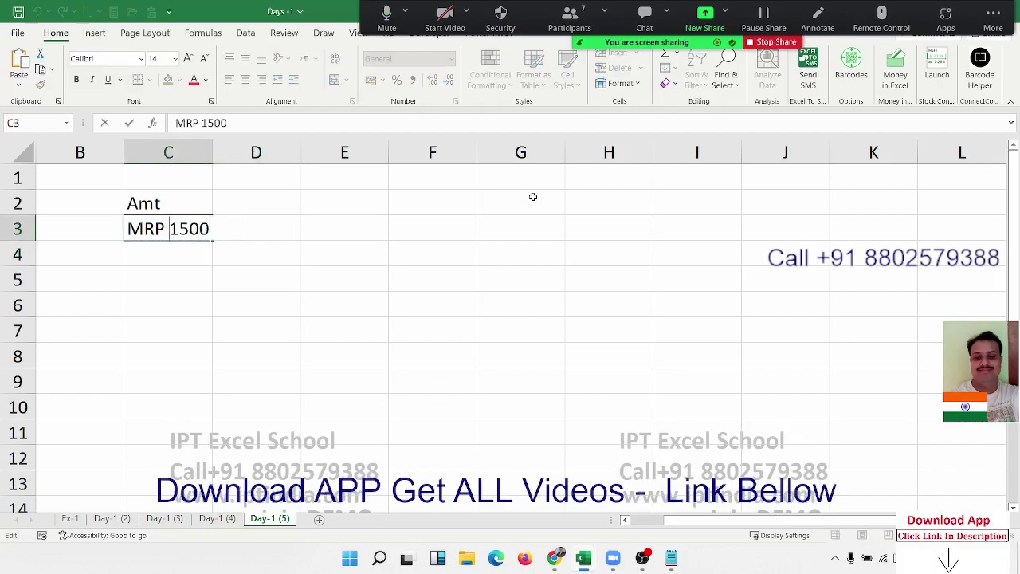
key(Left)
key(shift+Left)
key(shift+Left)
key(shift+Left)
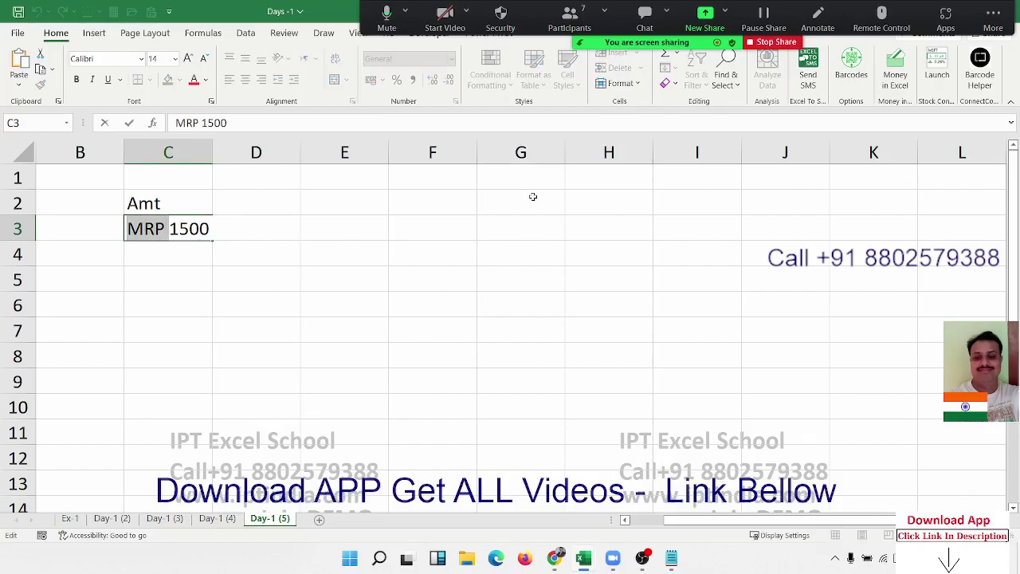
key(Return)
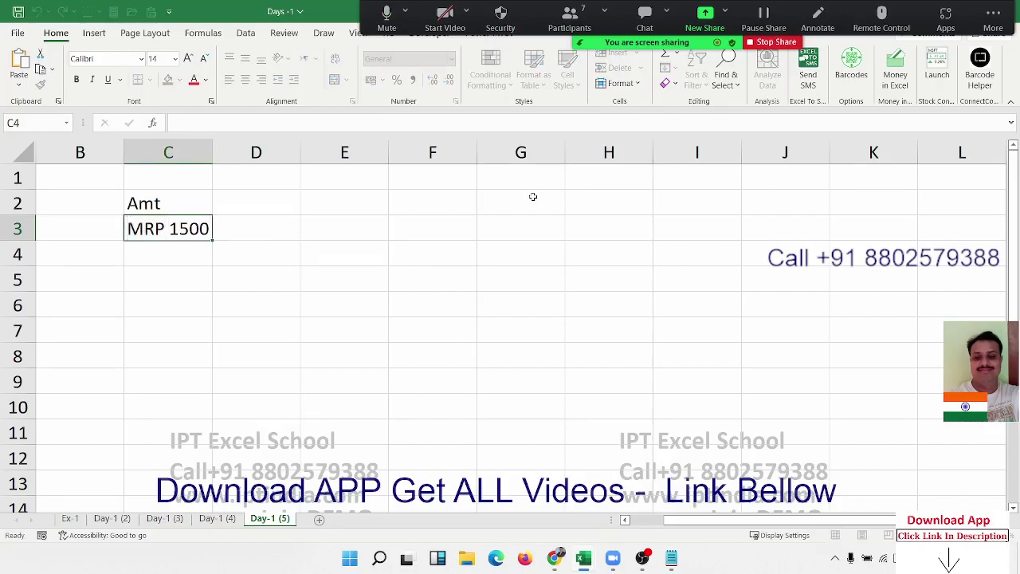
key(Up)
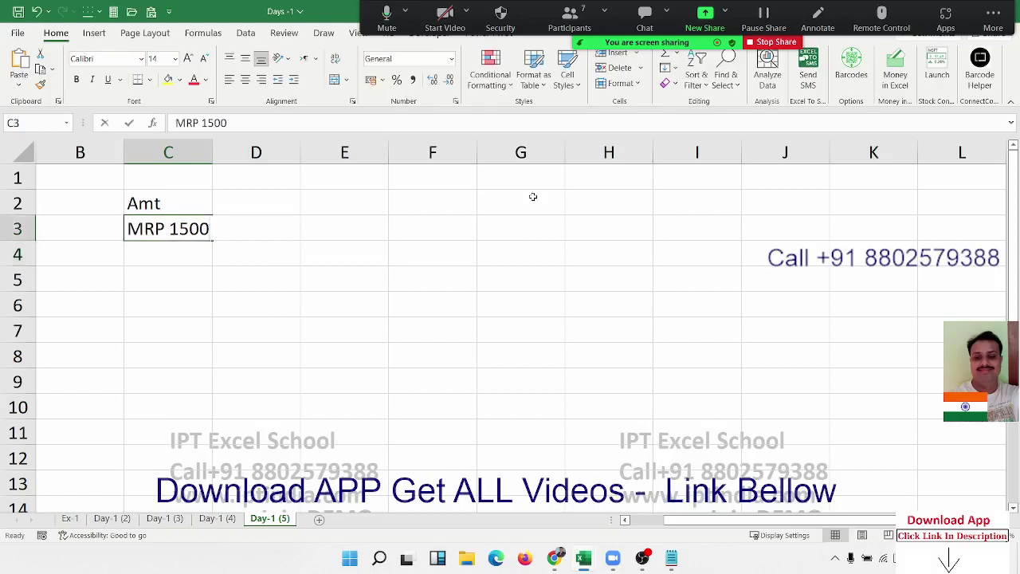
text(1500)
key(Return)
key(Up)
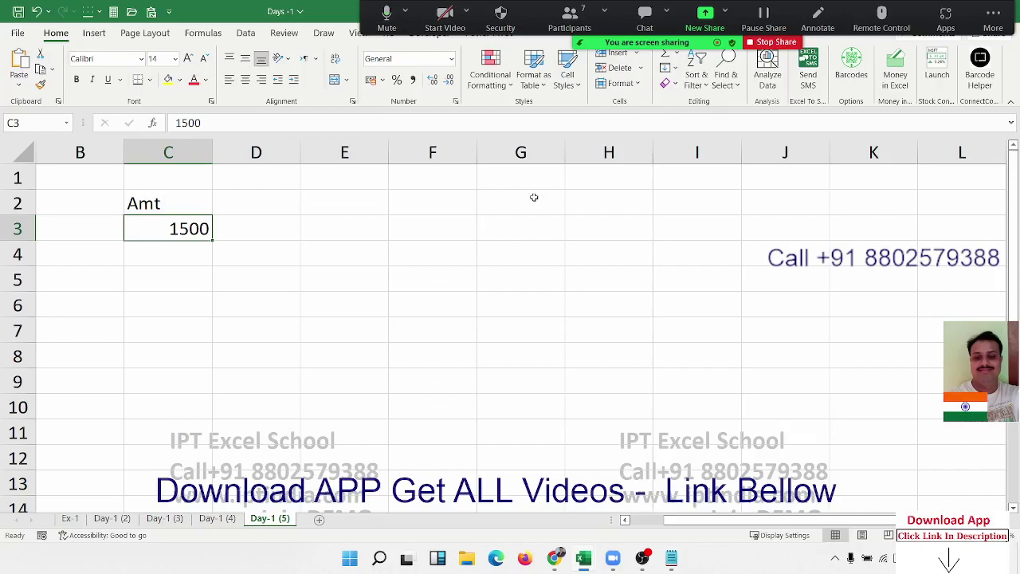
Give C3 the custom number format "MRP" 0 so 1500 shows as MRP 1500.
click(456, 101)
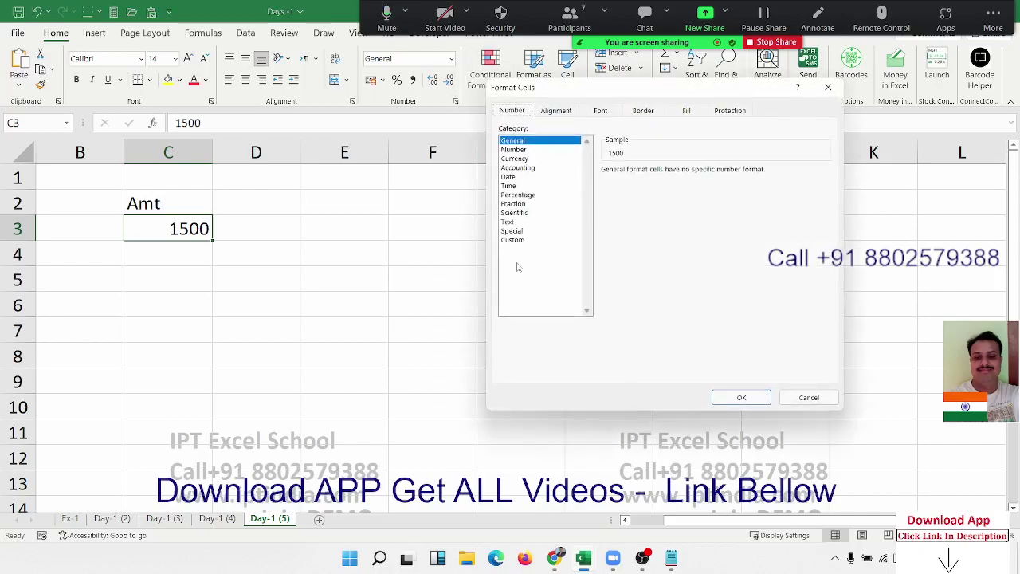
click(522, 240)
double_click(618, 182)
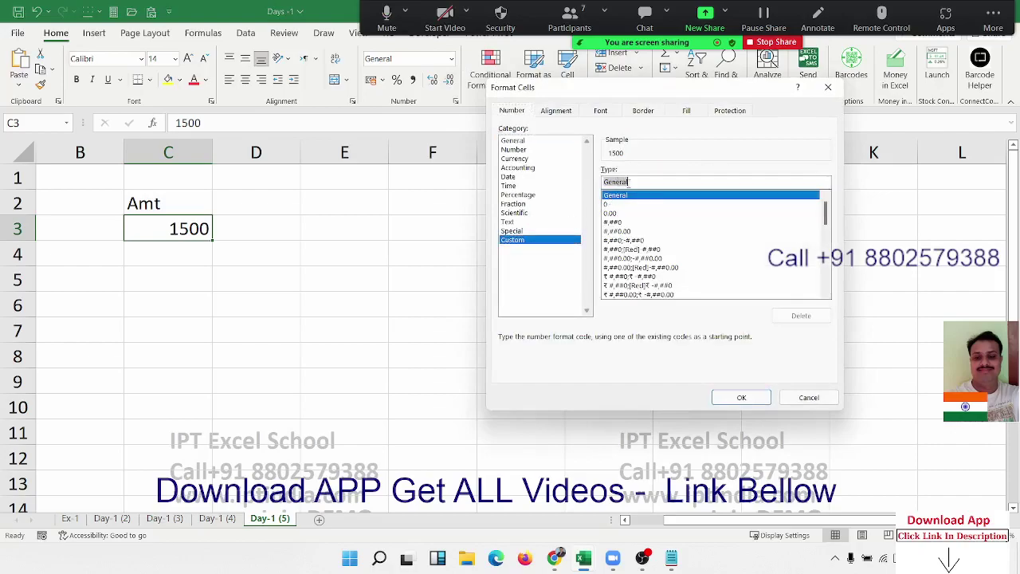
text(")
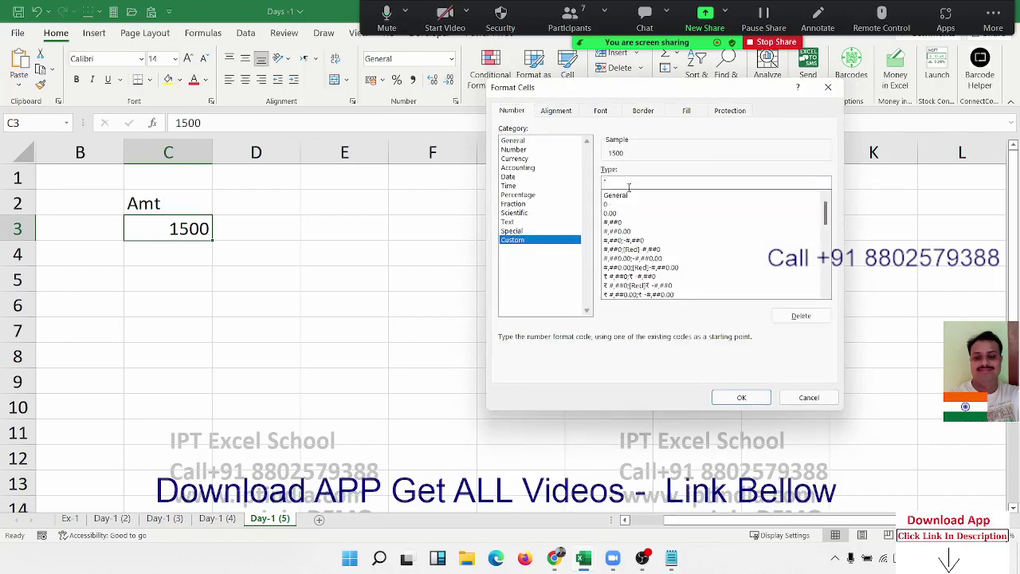
text(MRP")
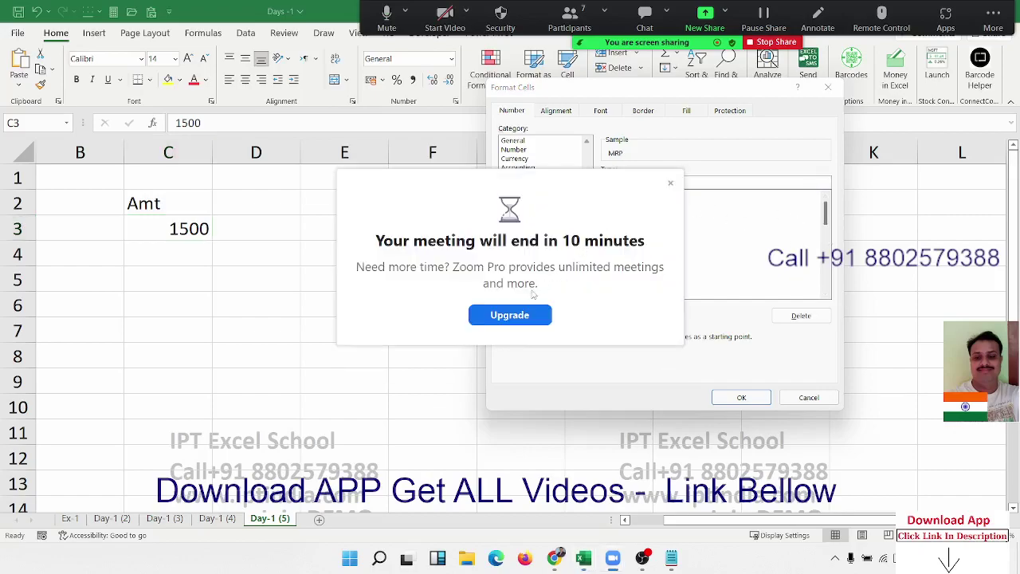
click(671, 182)
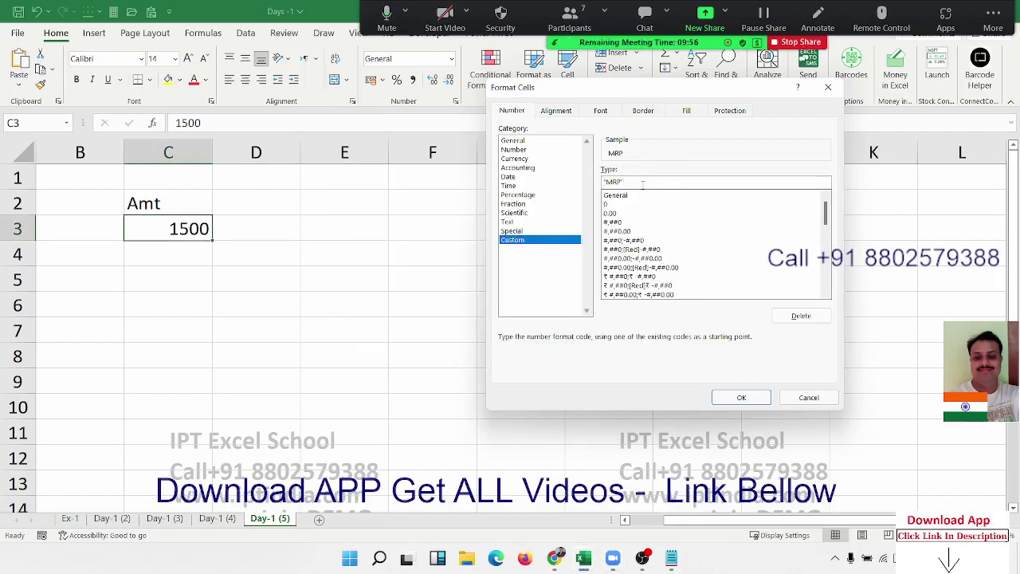
drag(643, 184, 603, 183)
click(643, 184)
text(0)
key(Return)
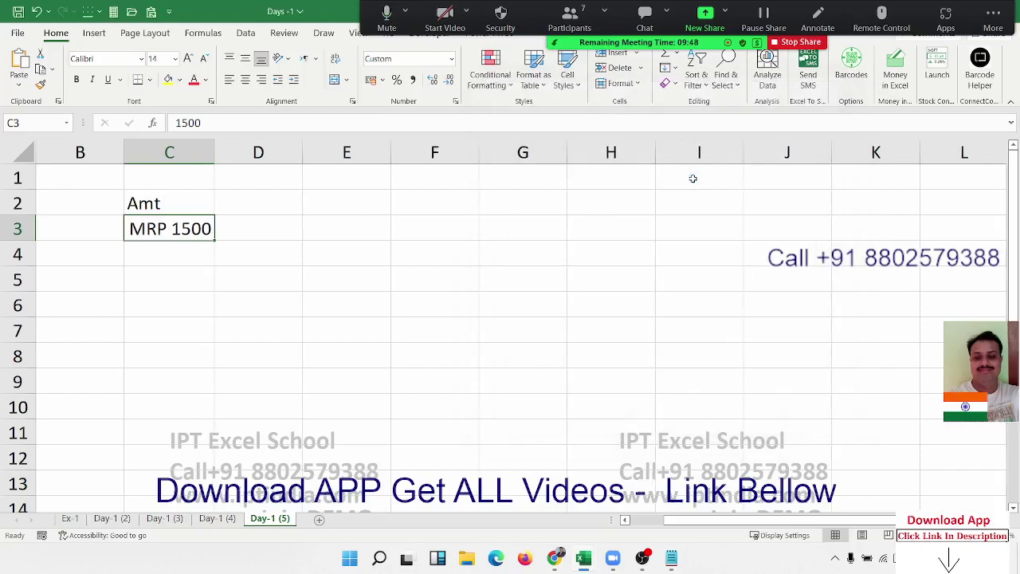
Enter =C3+20 in D4 so it displays MRP 1520.
key(Right)
key(Down)
text(=)
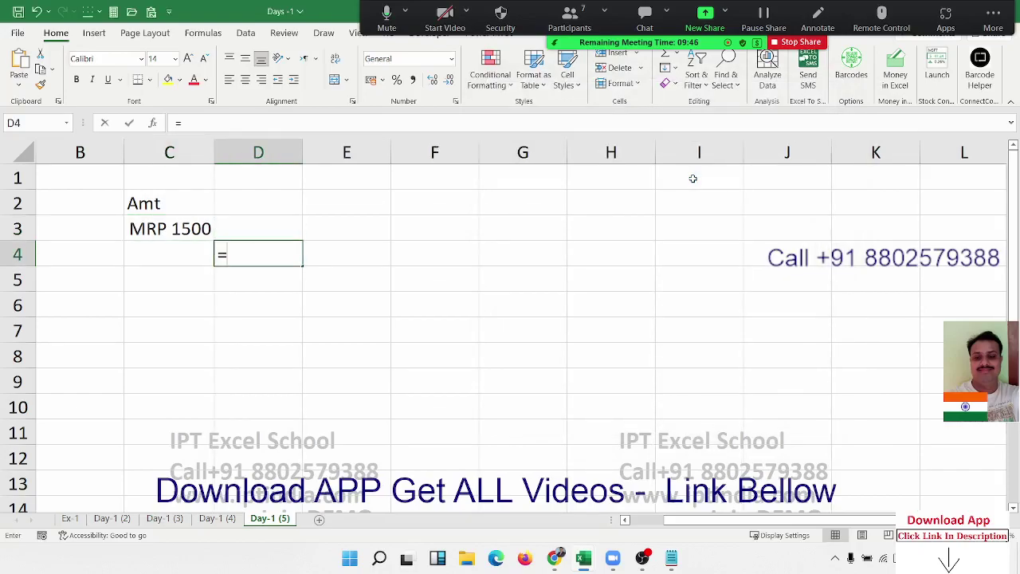
key(Left)
key(Up)
text(+)
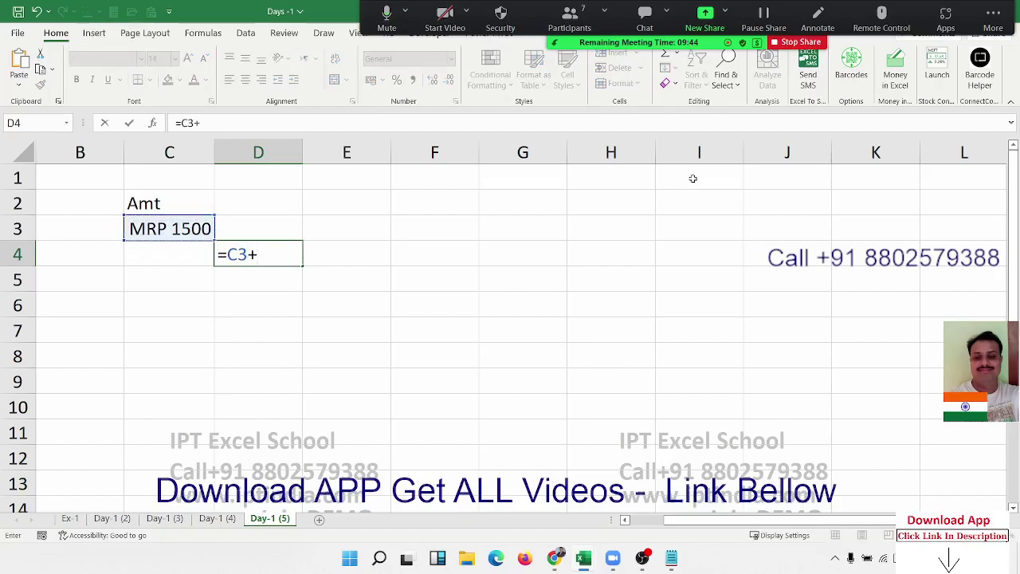
text(20)
key(Return)
key(Up)
key(Up)
key(Left)
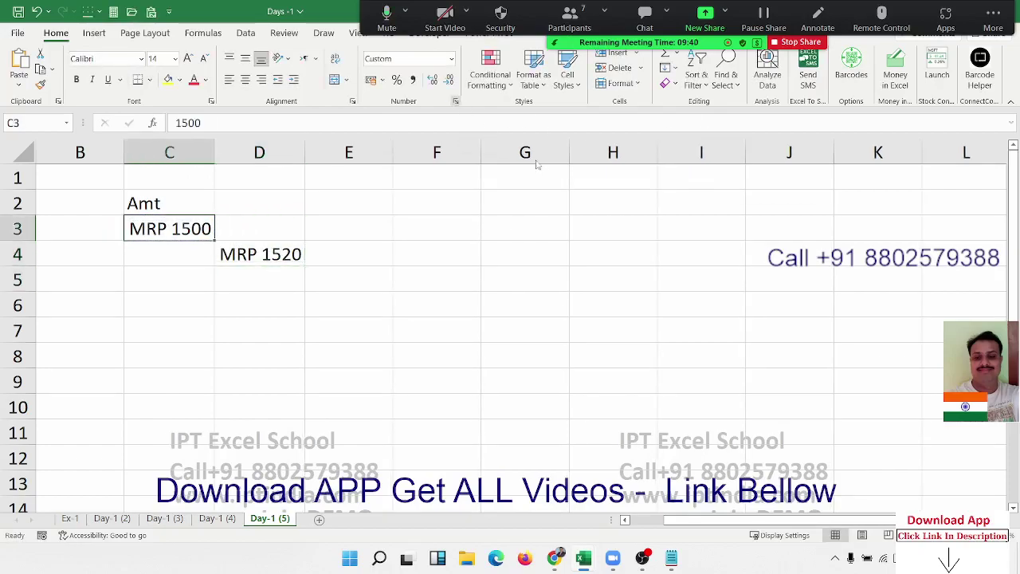
click(456, 101)
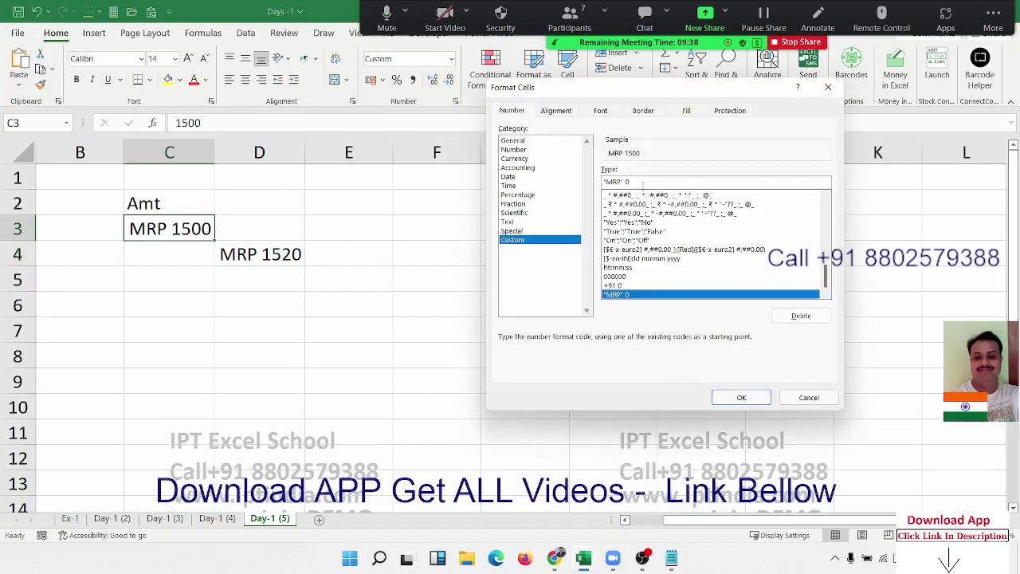
Try C3's format as MRP alone, then change it to "MRP" 00.
key(BackSpace)
key(BackSpace)
key(Return)
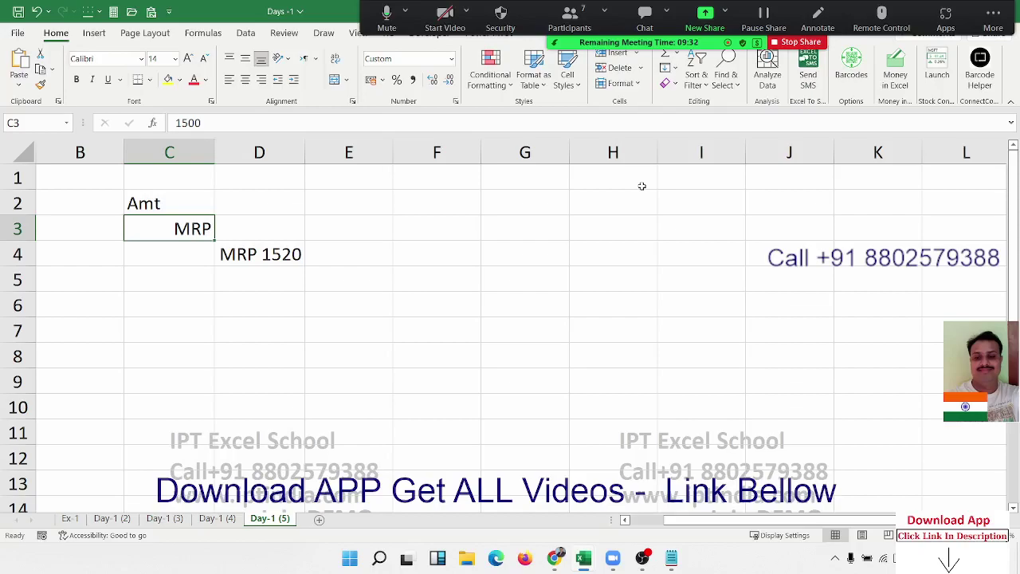
click(456, 101)
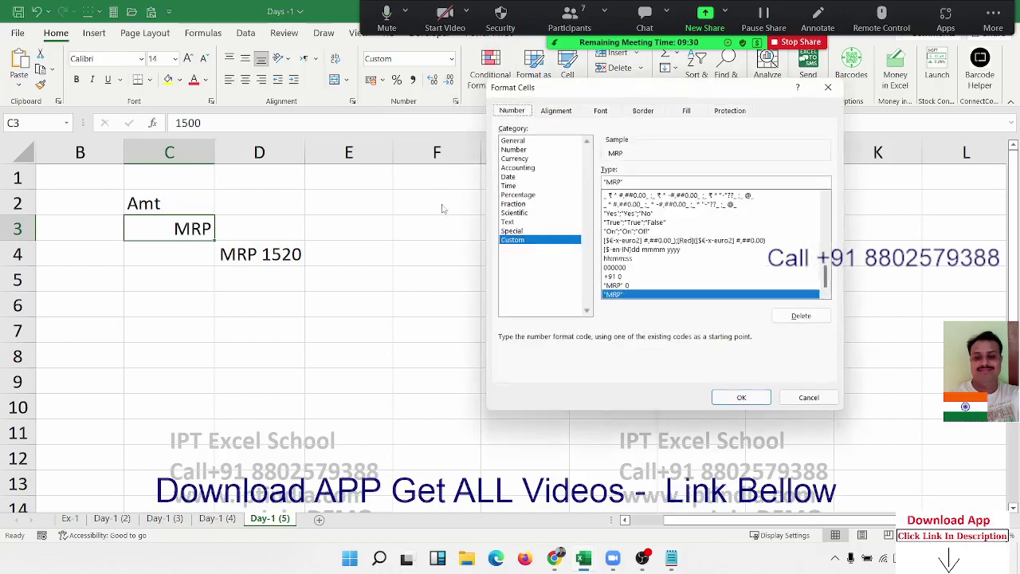
click(631, 183)
text(0)
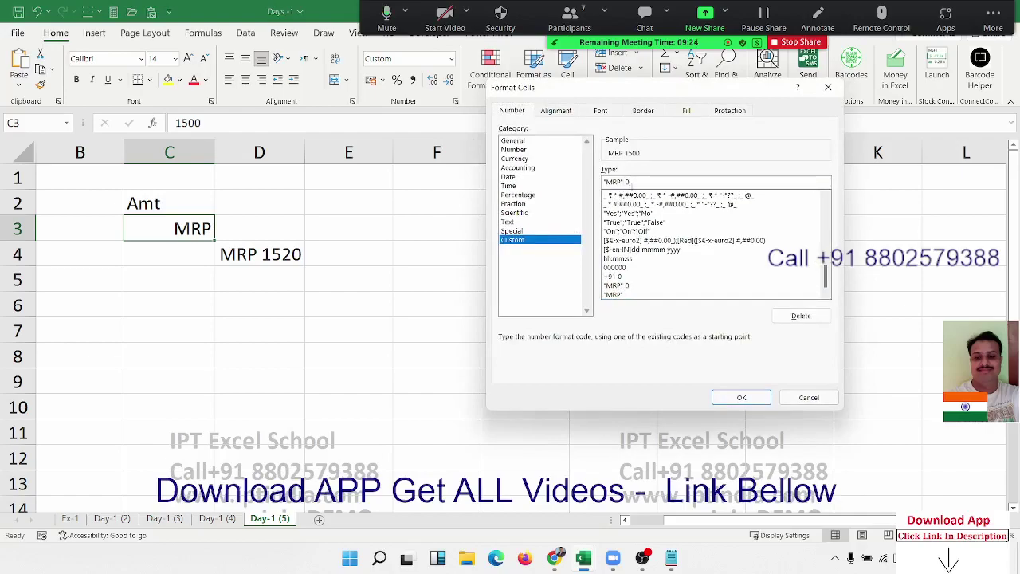
text(0)
key(Return)
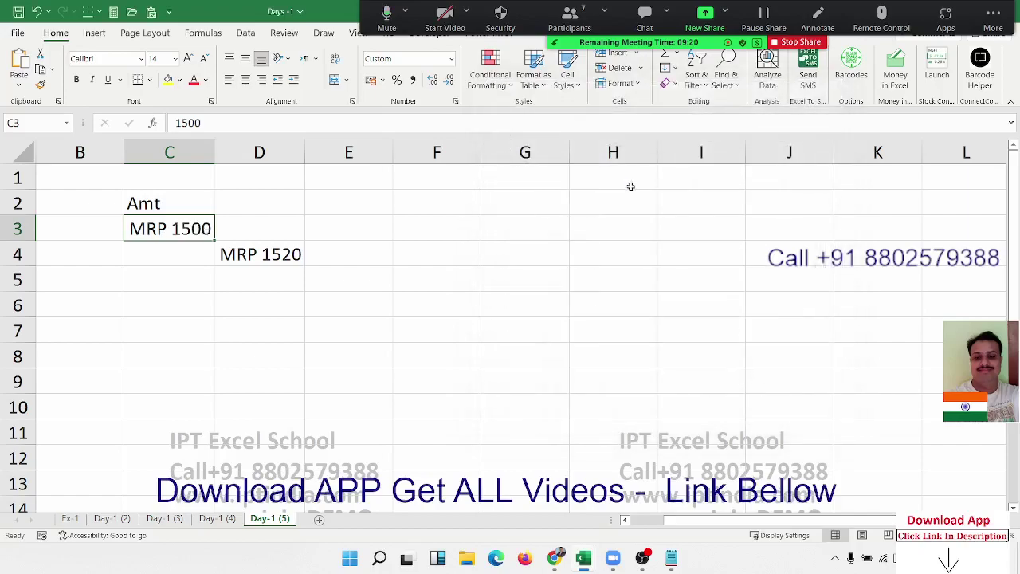
Enter 5 in C3 and set its custom format back to "MRP" 0, showing MRP 5.
text(5)
key(Return)
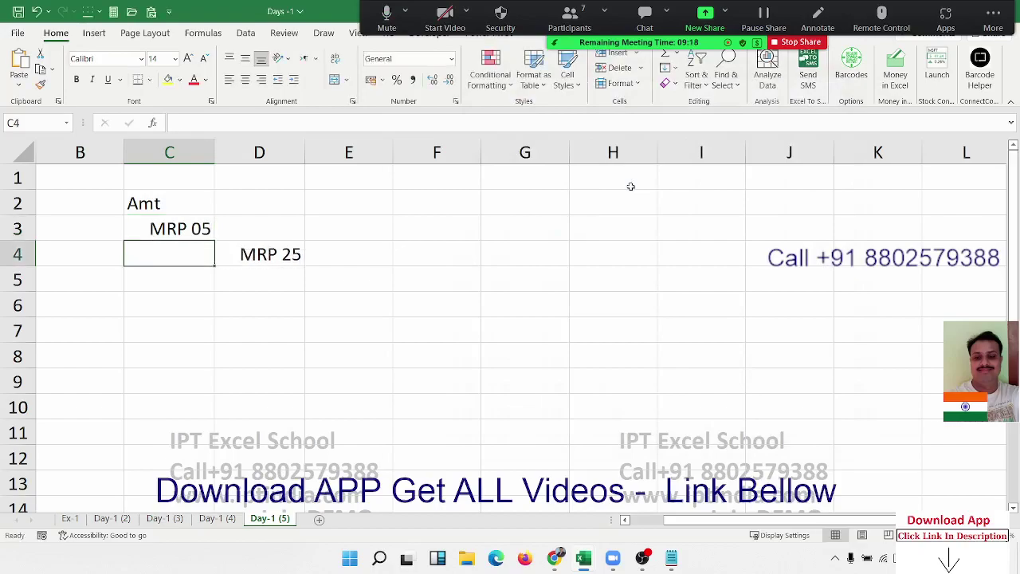
key(Up)
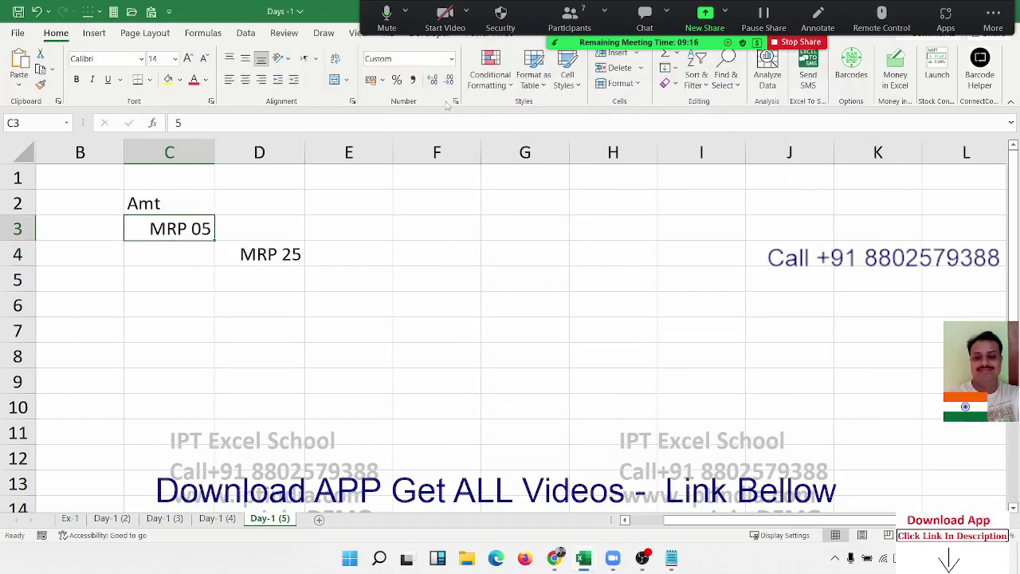
click(456, 102)
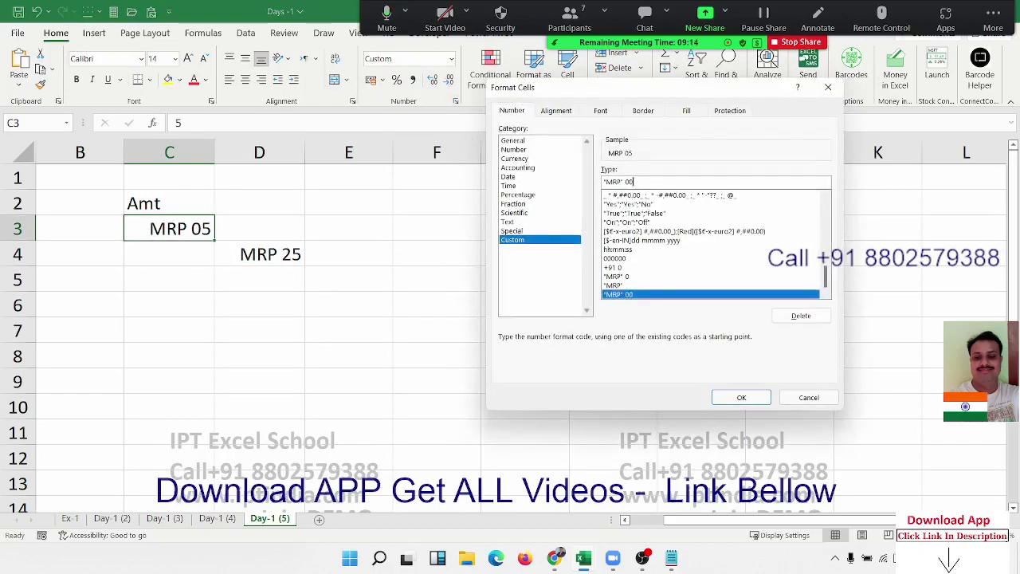
double_click(630, 182)
text(0)
key(Return)
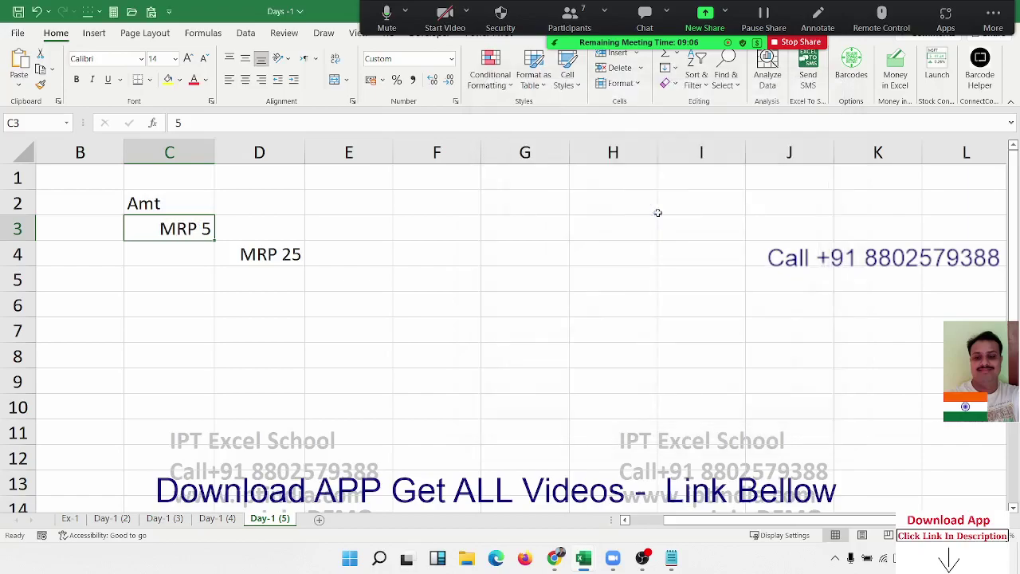
Reselect C3 and review its format settings without changing anything.
key(Right)
click(207, 233)
click(352, 101)
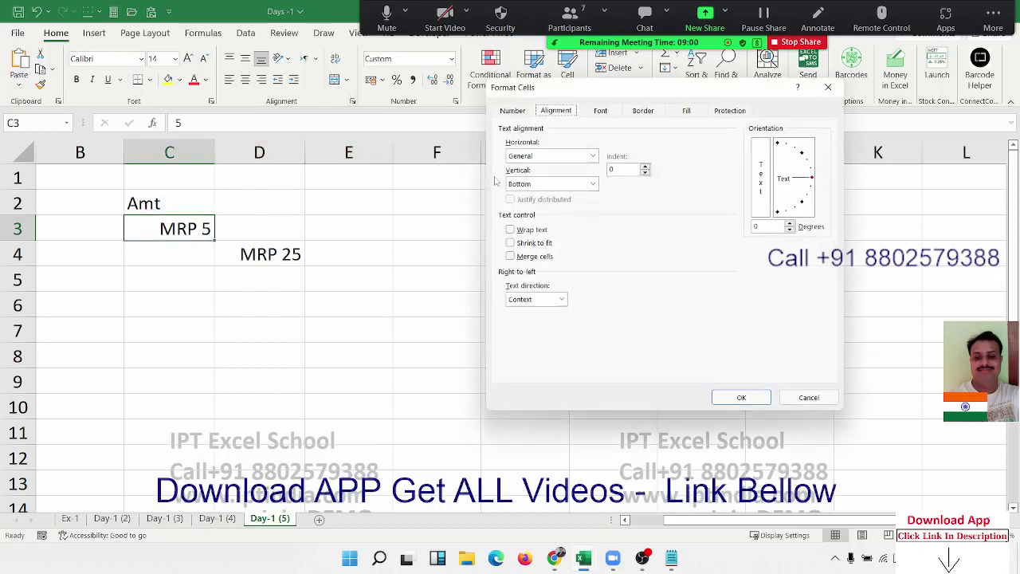
key(Escape)
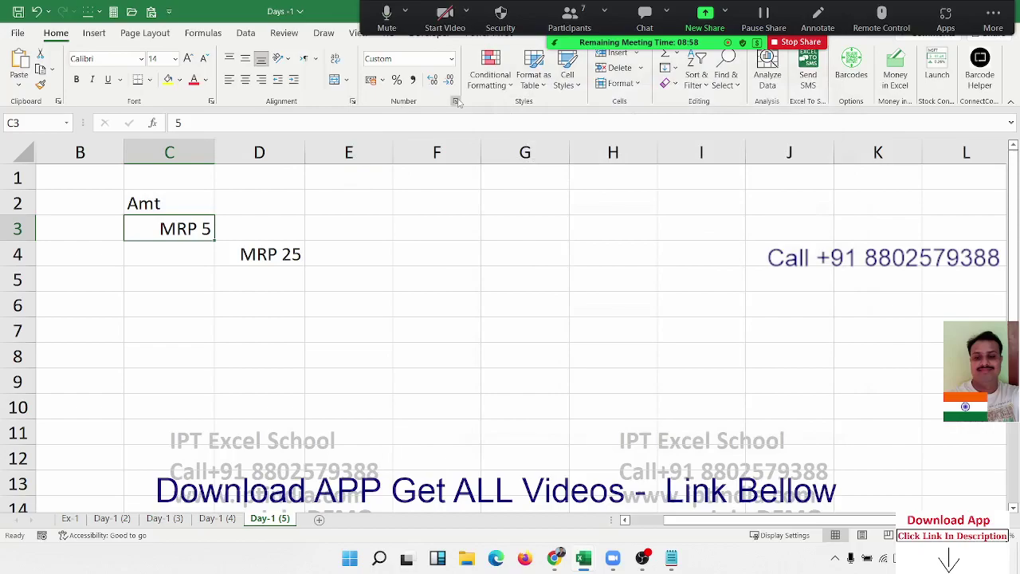
click(456, 101)
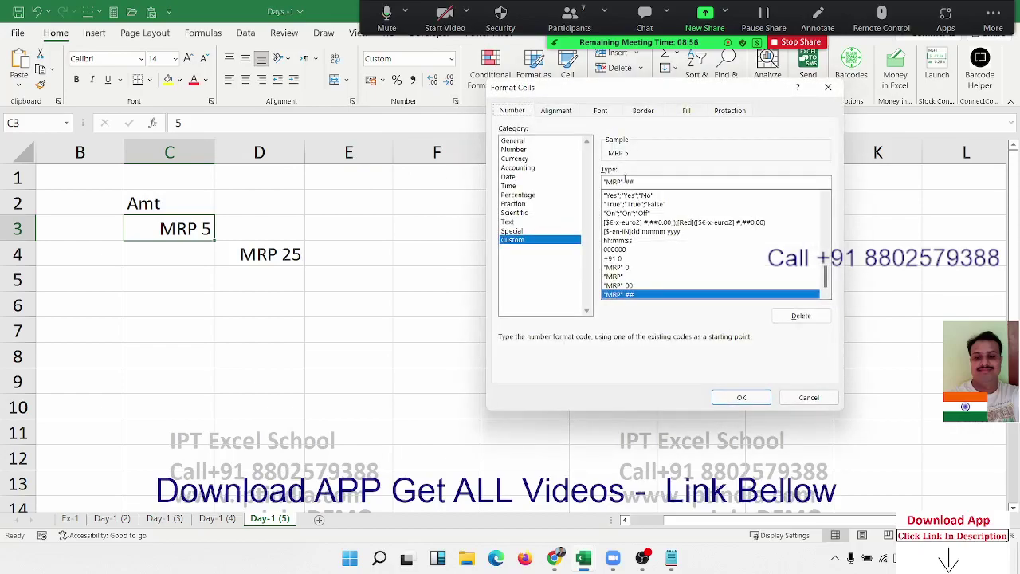
key(Escape)
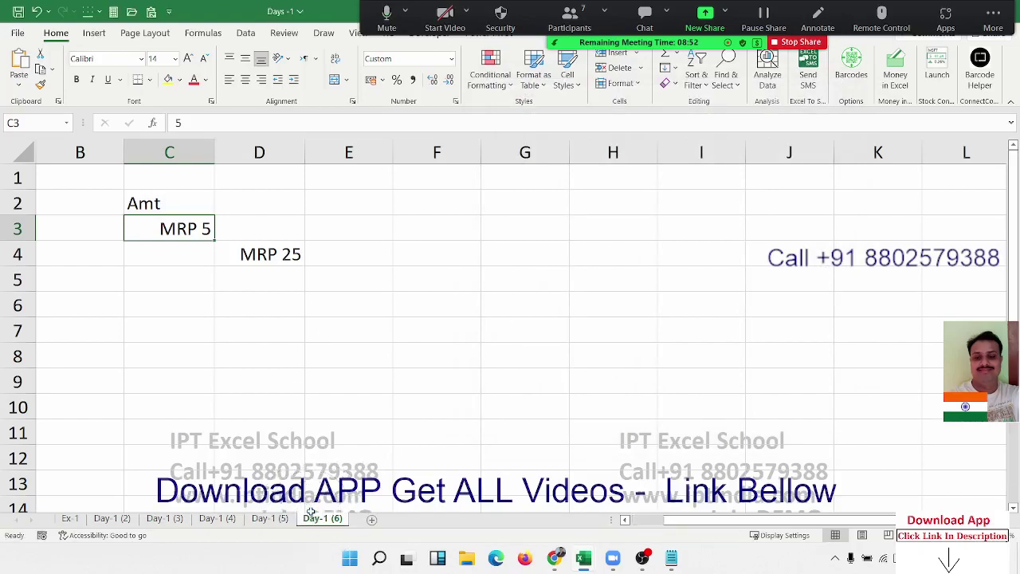
Copy Day-1 (5) as Day-1 (6), clear columns C–E, and enter 02-09-2022 in C2.
drag(270, 519, 332, 519)
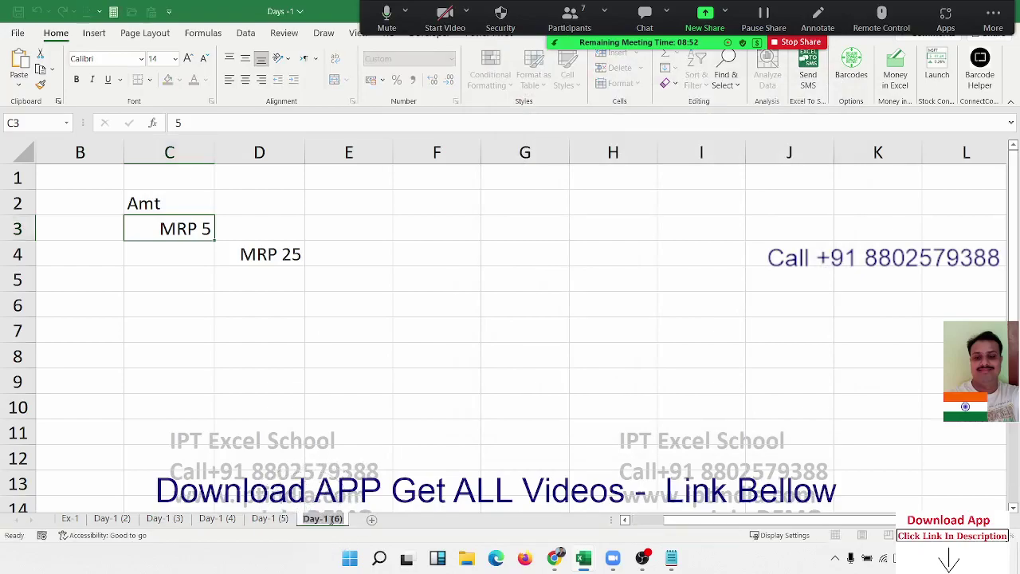
click(289, 371)
drag(170, 152, 349, 152)
key(Delete)
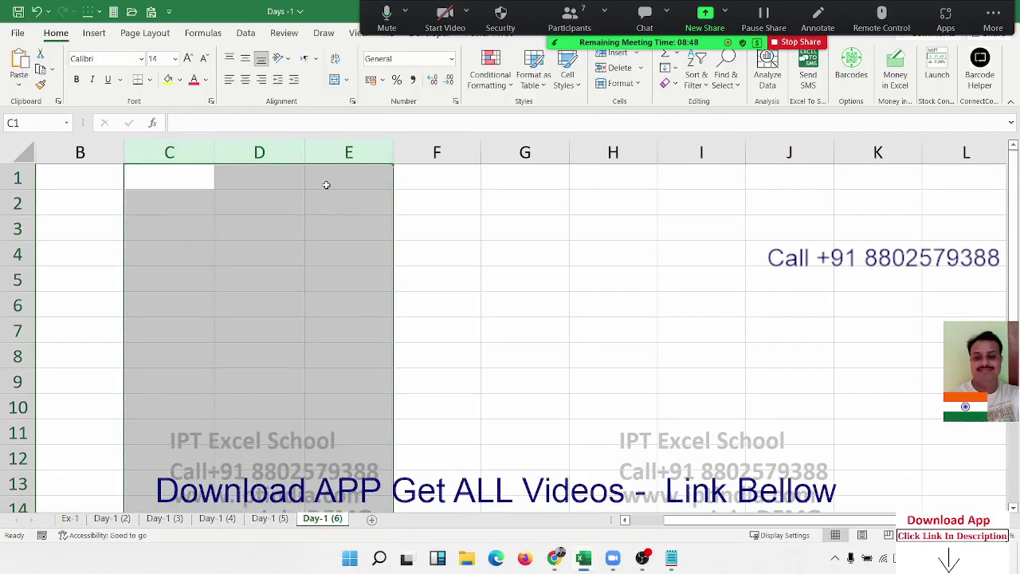
key(Up)
key(Down)
text(02-09-2022)
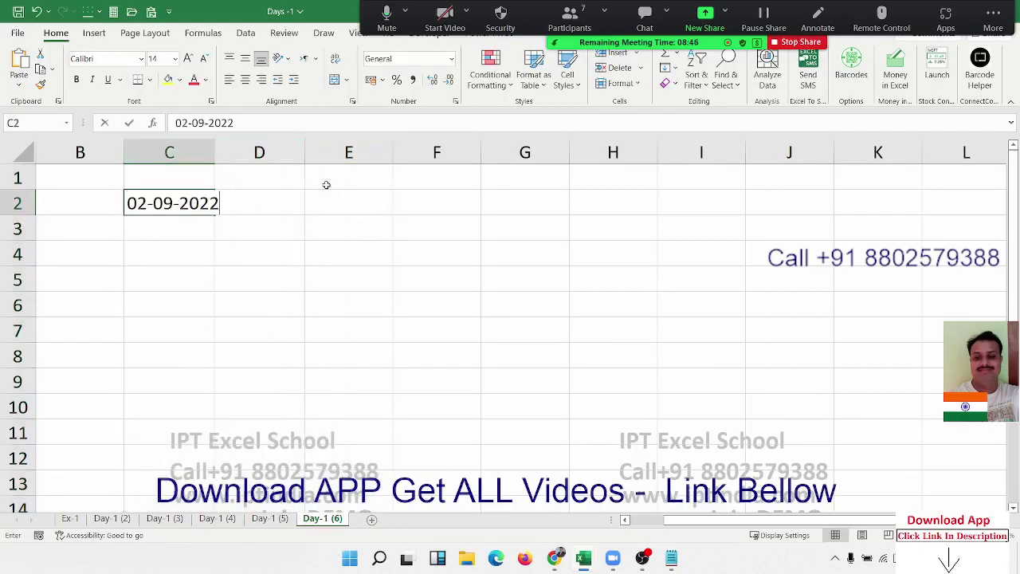
key(ctrl+Return)
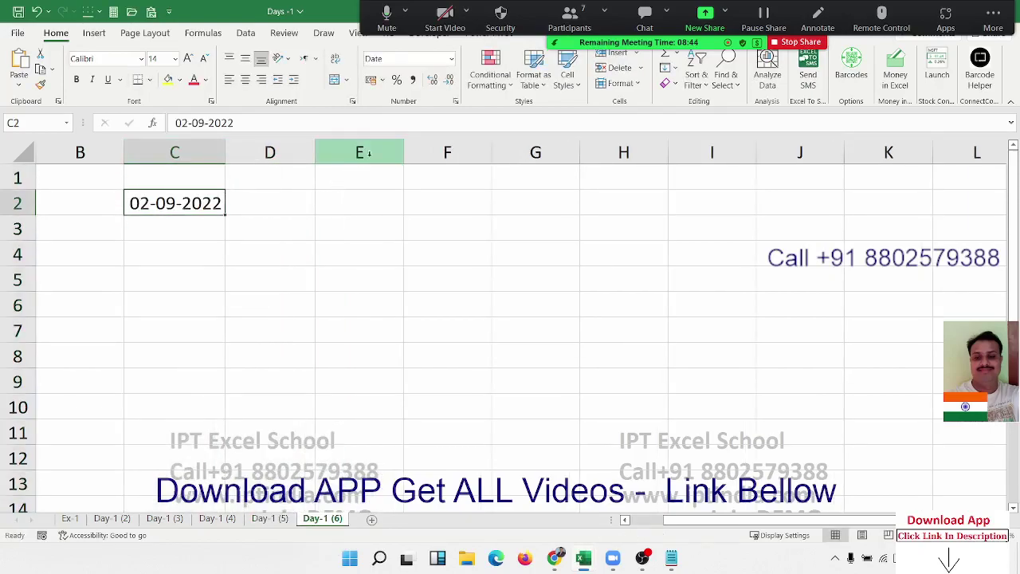
Format C2 with custom code dddd - dd , mmmm / yy, showing Friday - 02 , September / 22.
click(456, 102)
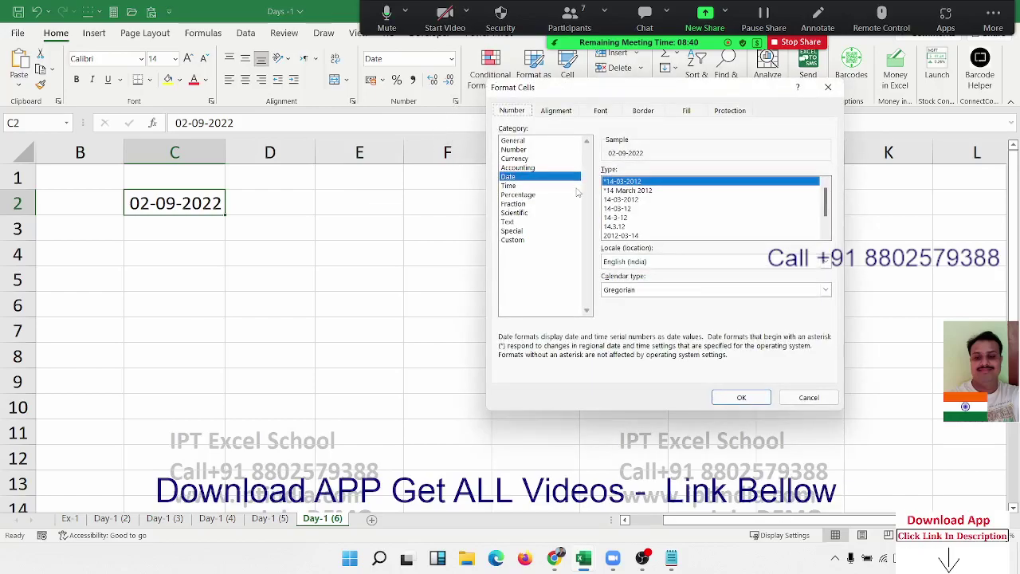
click(520, 241)
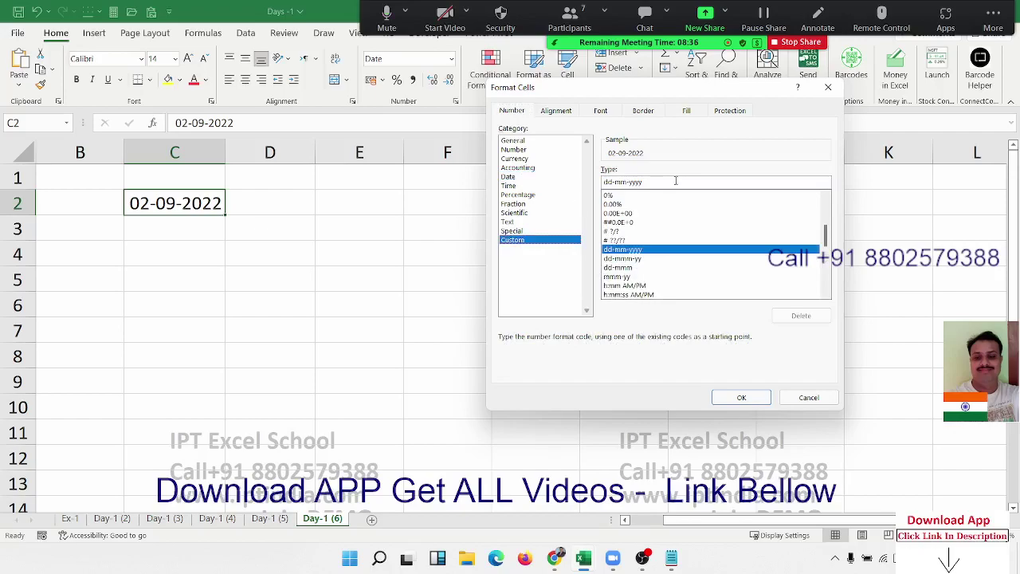
key(Tab)
text(d)
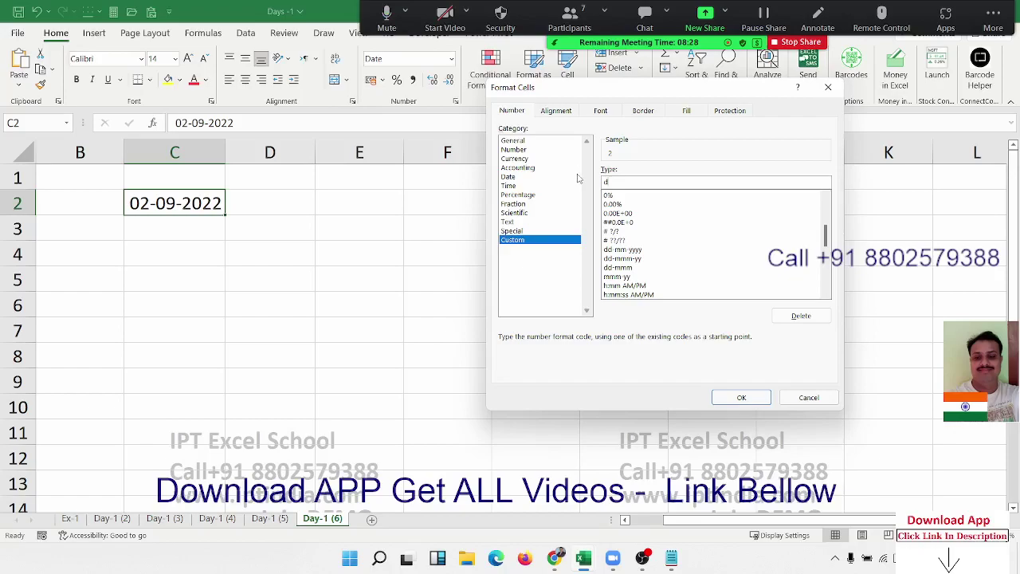
click(614, 163)
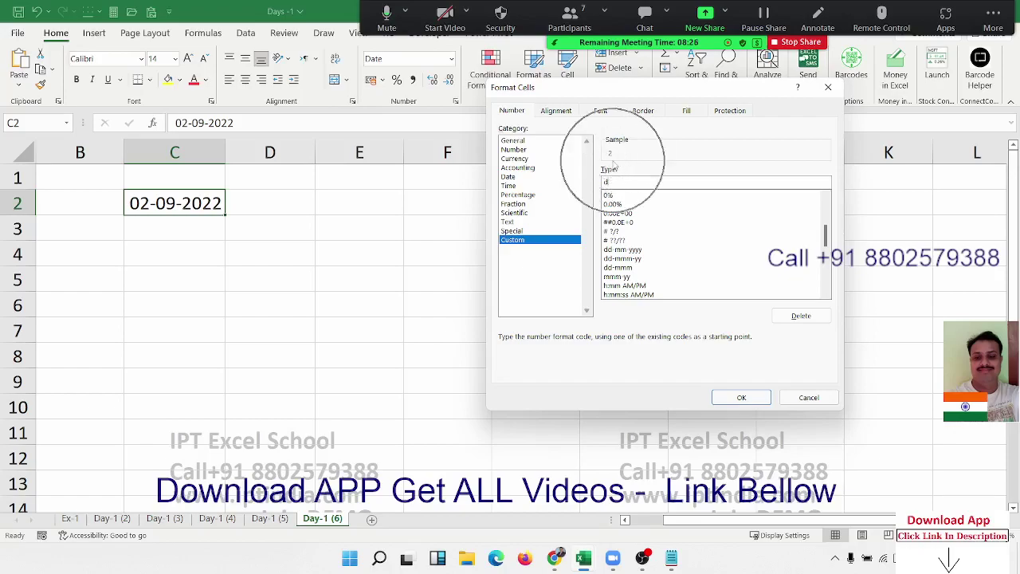
text(d)
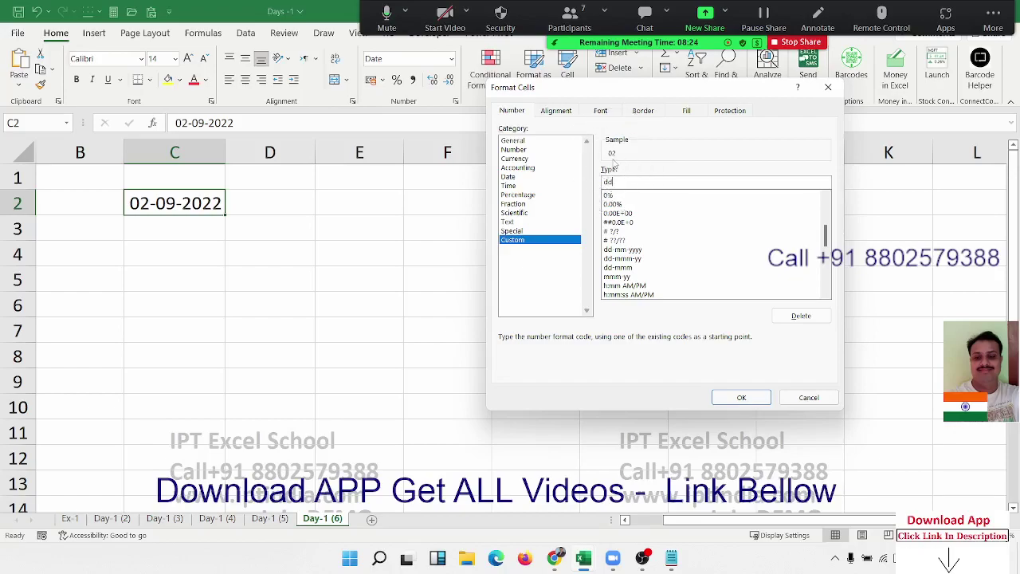
text(d)
text(dd -)
text(dd - dd)
text( , m)
text(m)
text(m)
text(m )
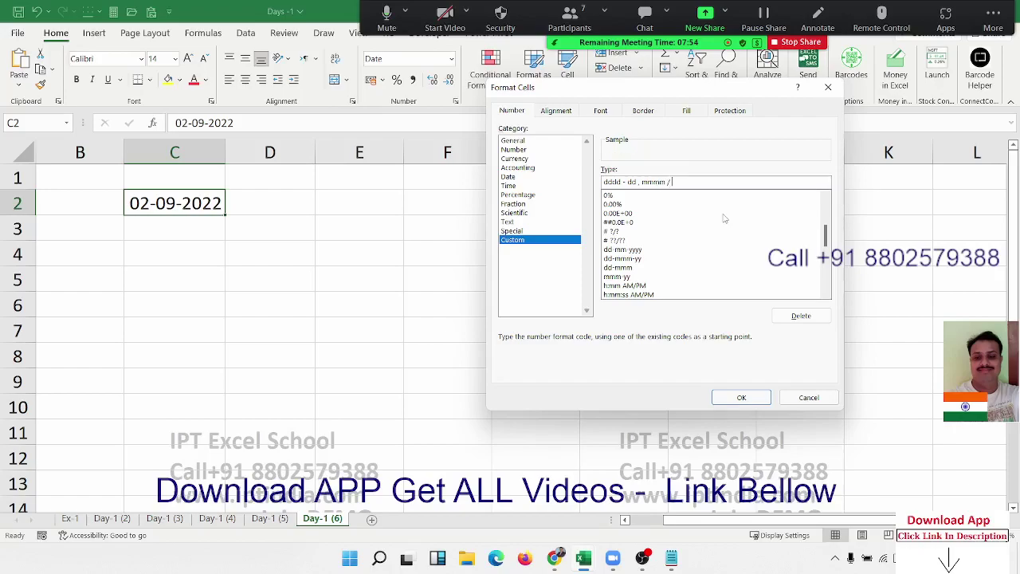
text(/ yy)
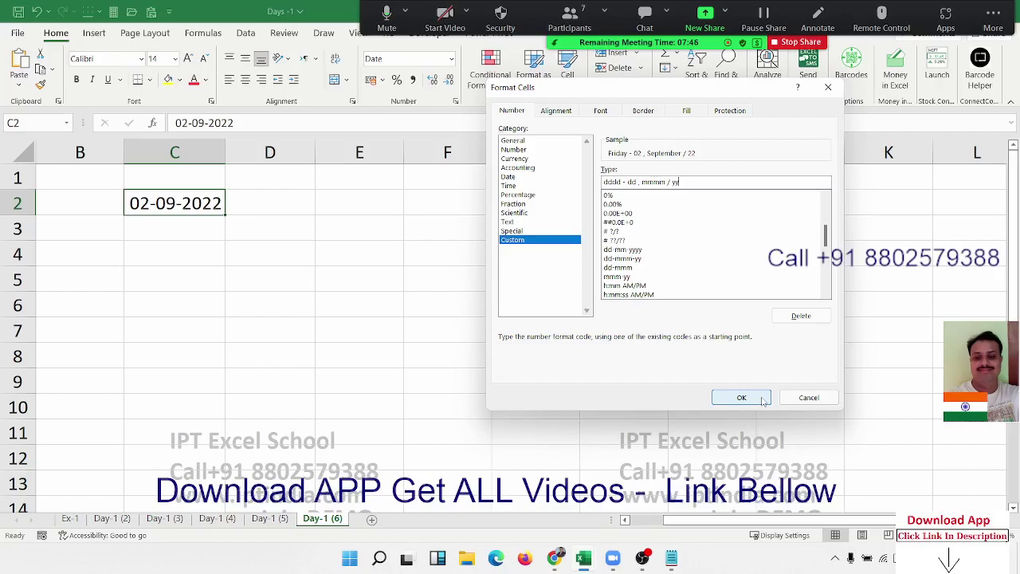
click(763, 401)
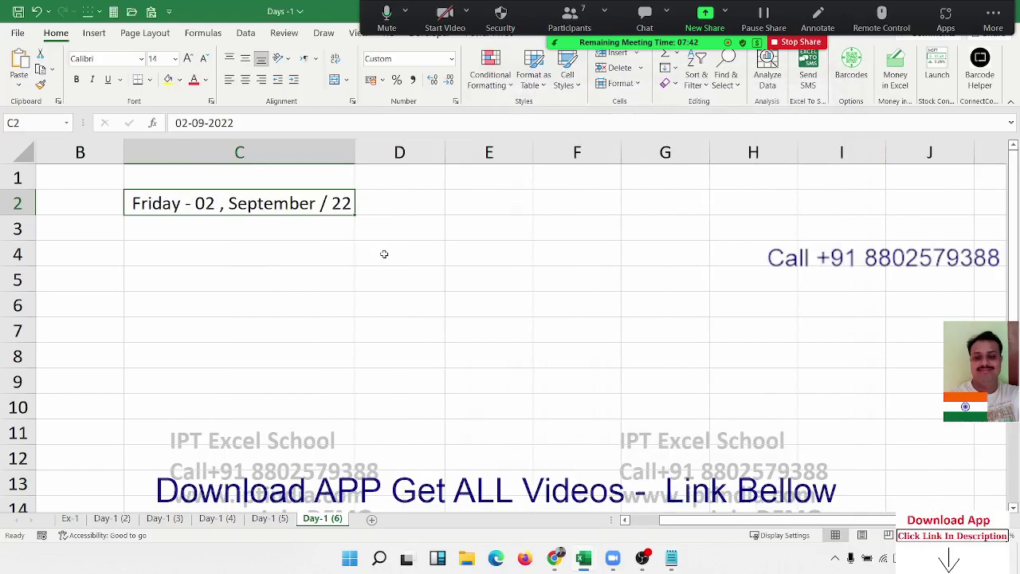
click(385, 254)
Enter the current time 20:28 in C4.
click(294, 260)
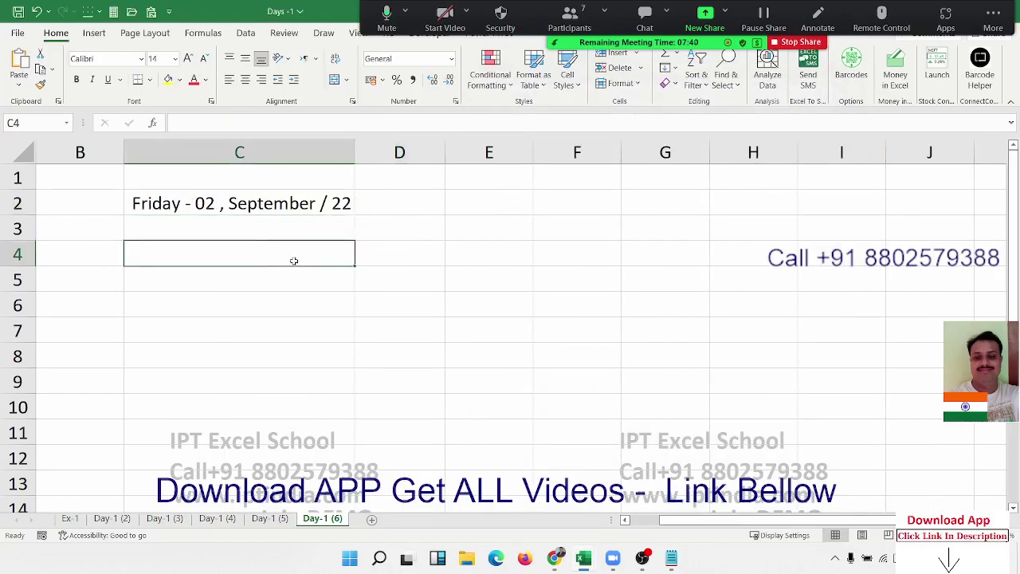
key(ctrl+shift+semicolon)
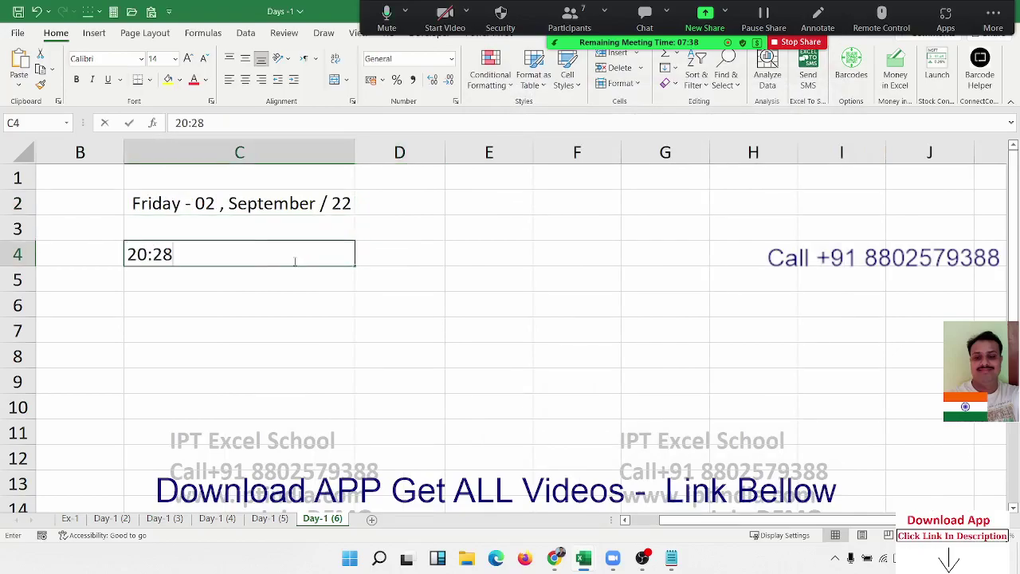
key(Return)
click(294, 260)
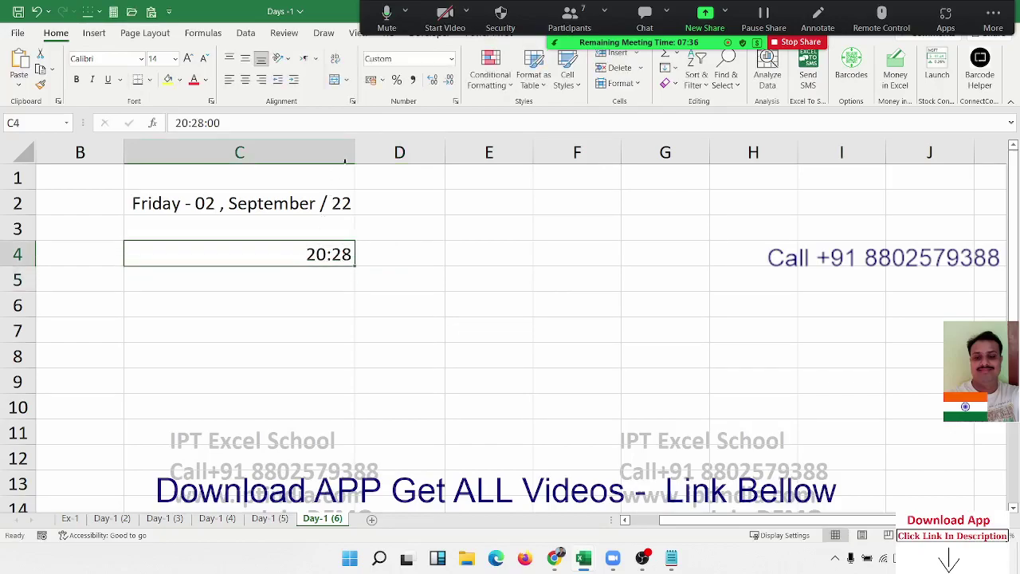
Apply custom format hh:mm:ss AM/PM to C4 so it shows 08:28:00 PM.
click(456, 102)
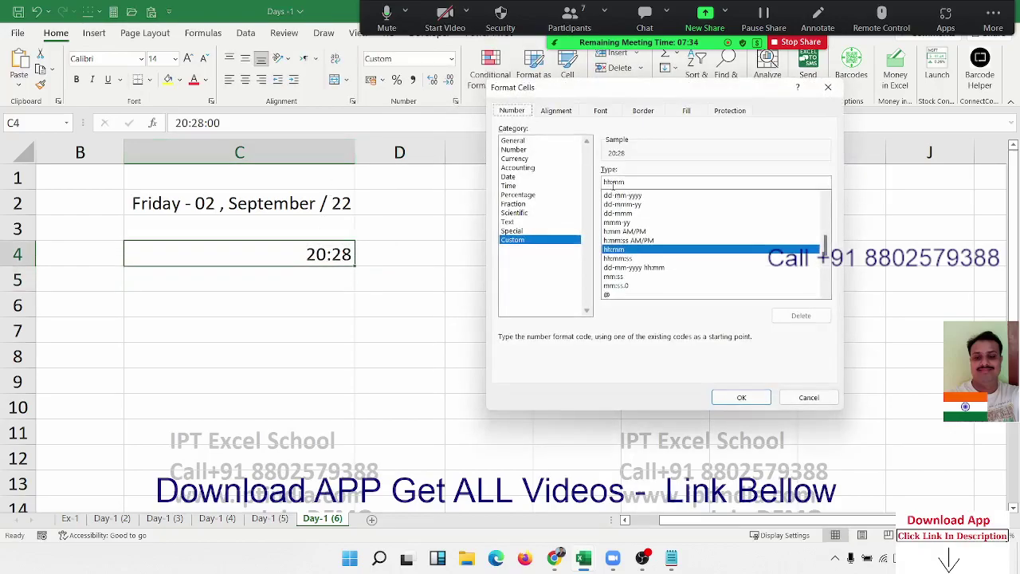
text(ss)
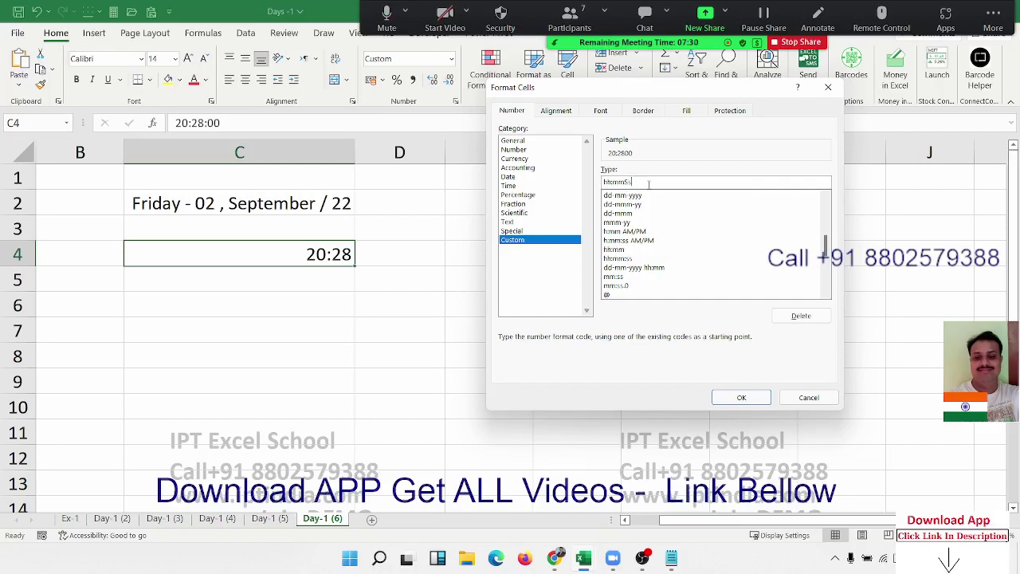
key(BackSpace)
key(BackSpace)
text(:)
text(ss A)
text(M/PM)
click(727, 398)
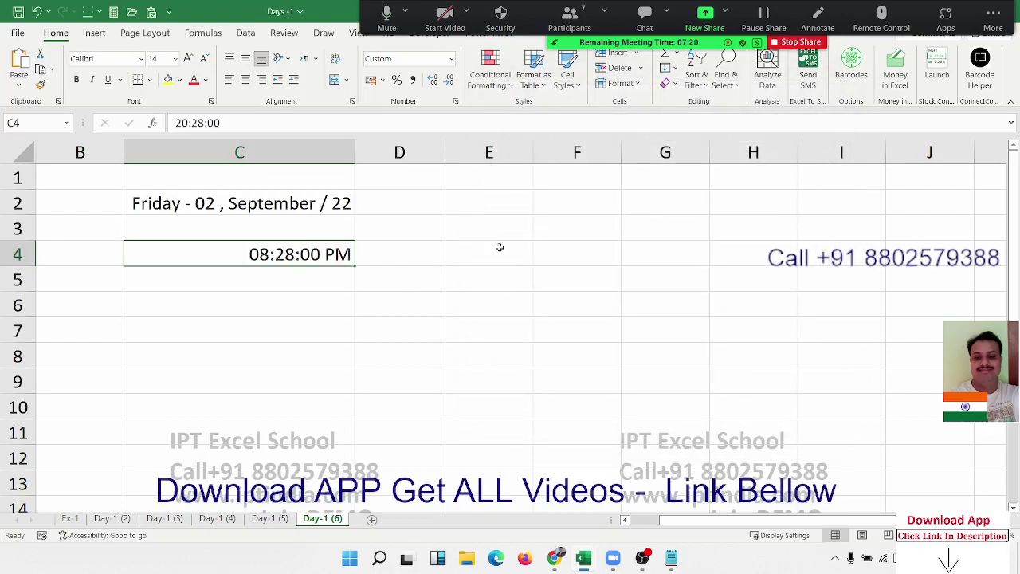
click(560, 229)
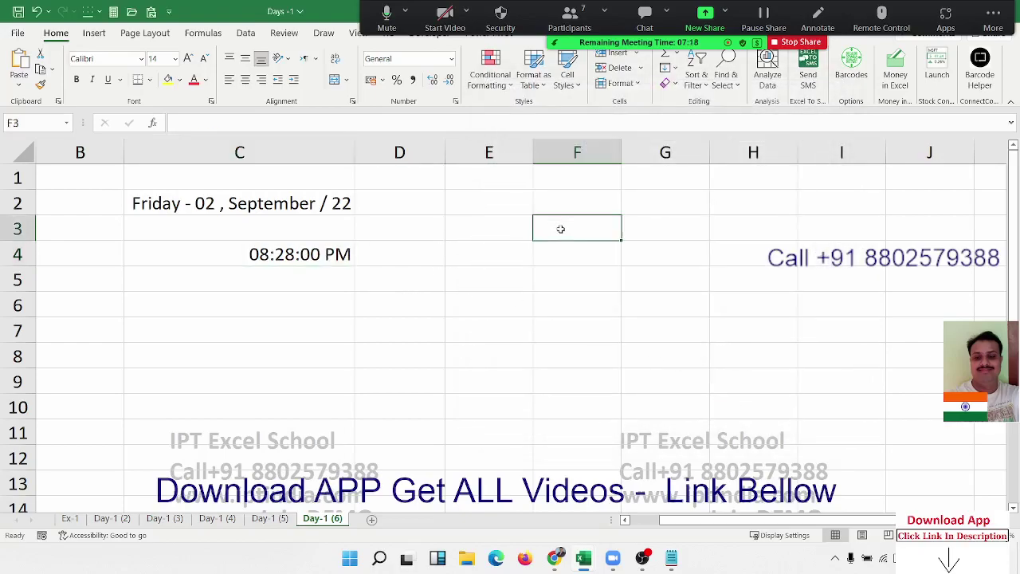
Enter the elapsed time 45:56:33 in F3 and view it as a General number.
text(45:)
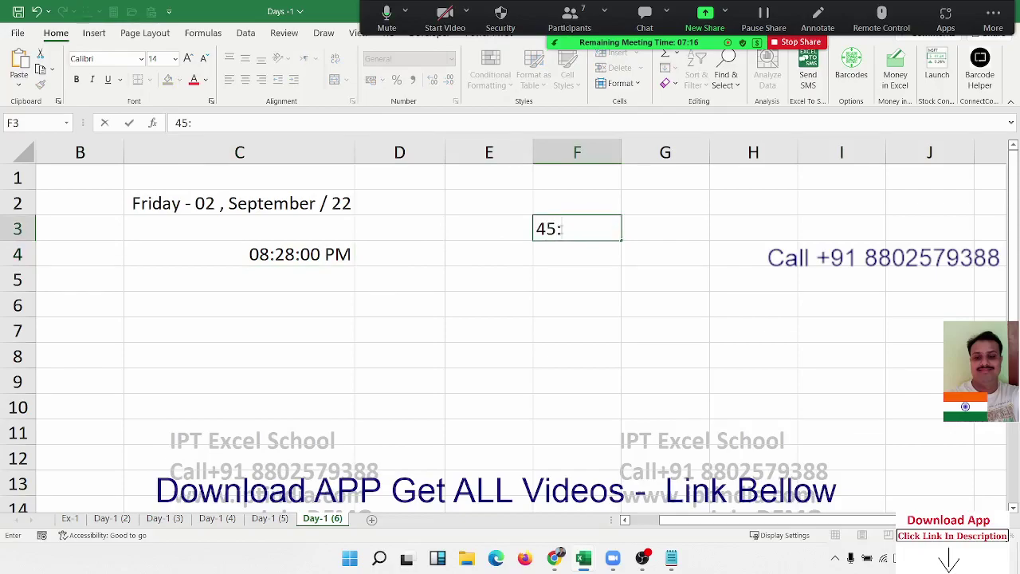
text(60)
key(BackSpace)
key(BackSpace)
text(56:3)
text(3)
key(Return)
click(561, 228)
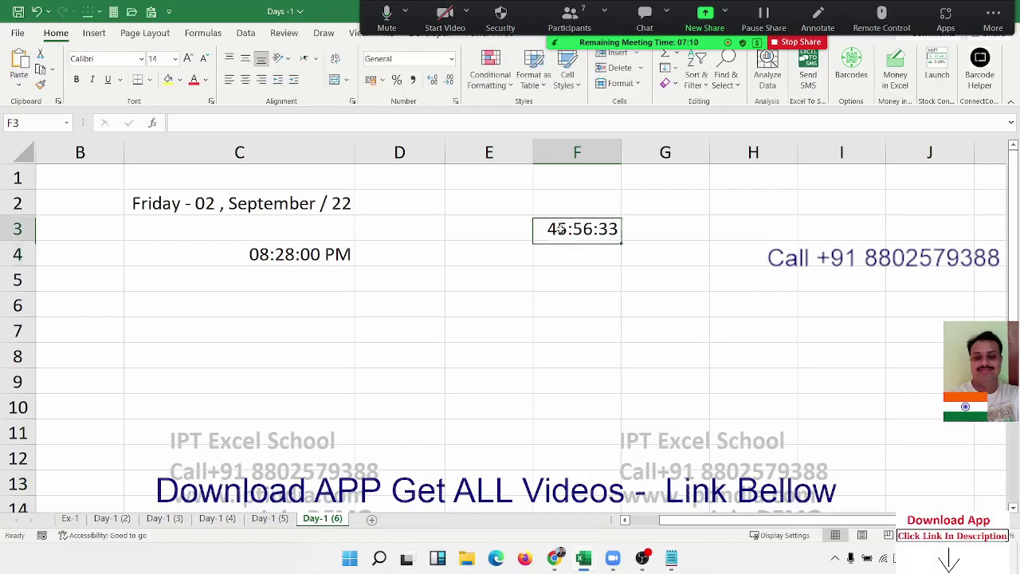
key(ctrl+shift+asciitilde)
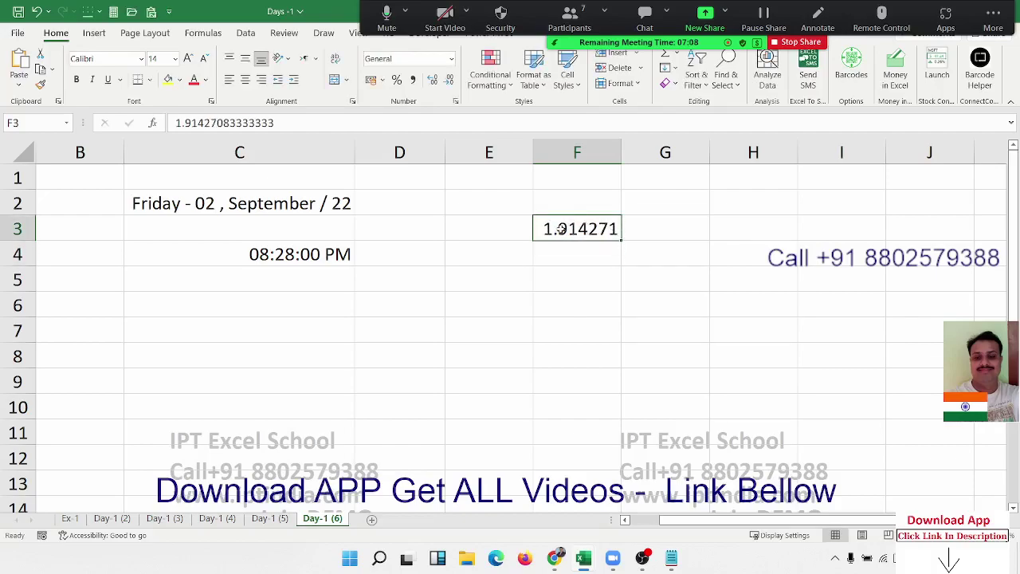
Apply the 13:30 Time format to F3.
click(455, 101)
click(507, 185)
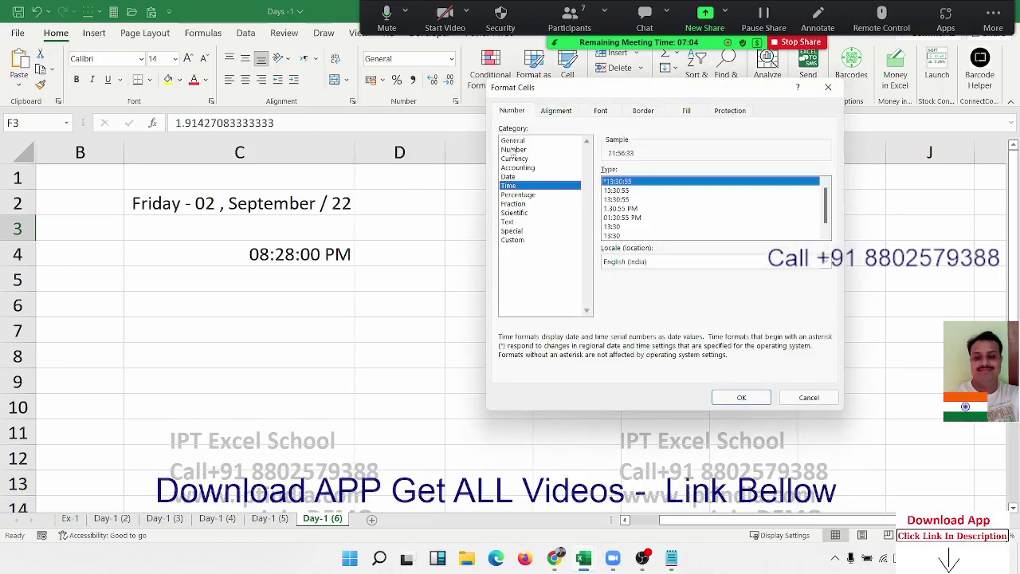
drag(544, 98, 172, 63)
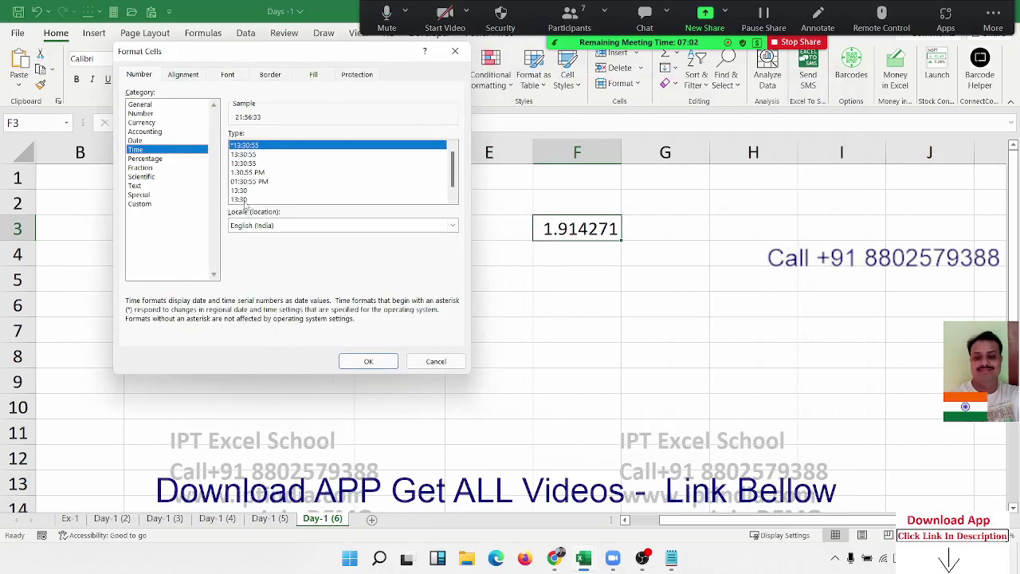
click(244, 200)
click(375, 364)
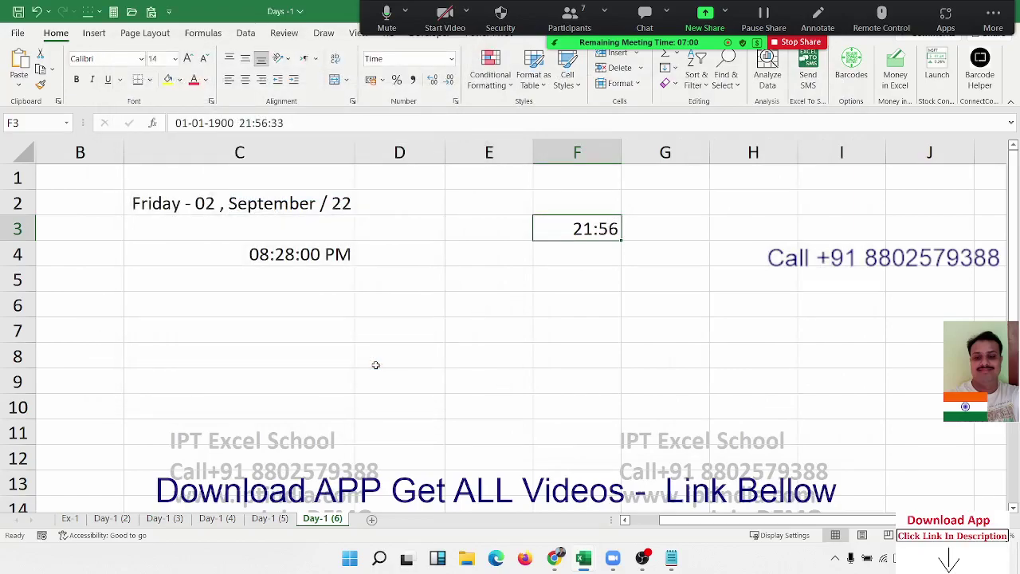
Give F3 the custom format [h]:mm:ss so it displays 45:56:33.
click(456, 102)
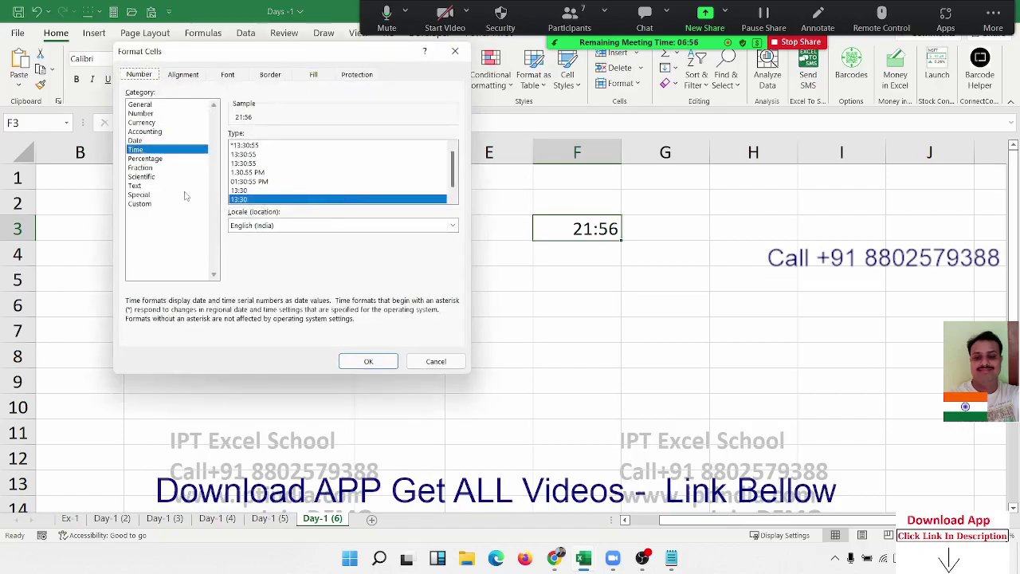
click(140, 204)
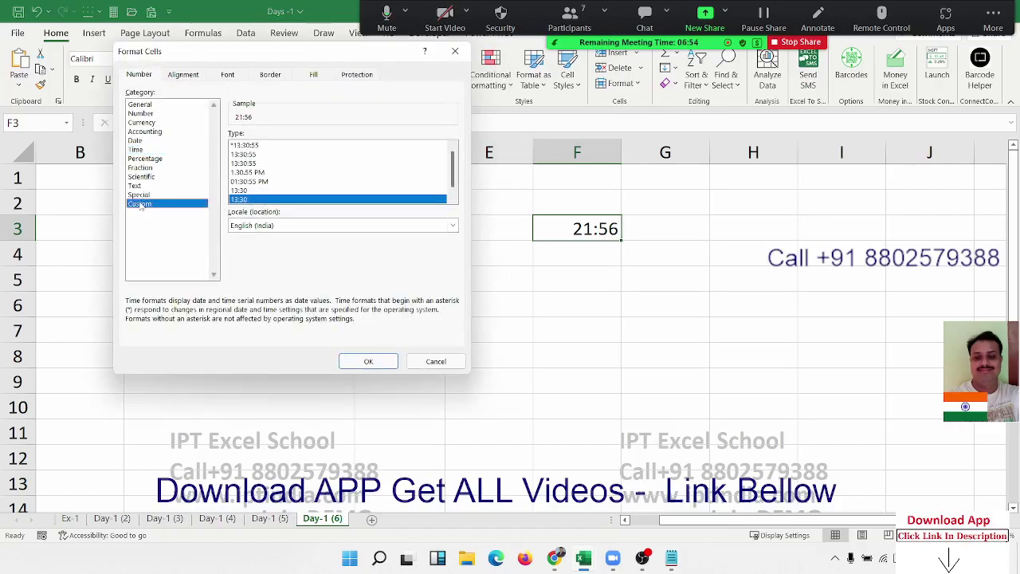
drag(303, 145, 230, 146)
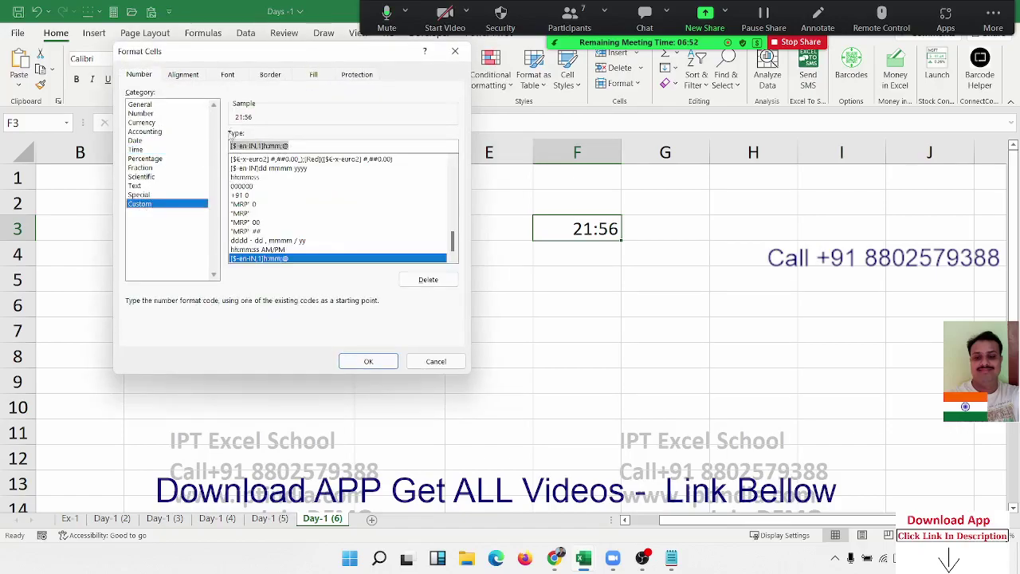
key(BackSpace)
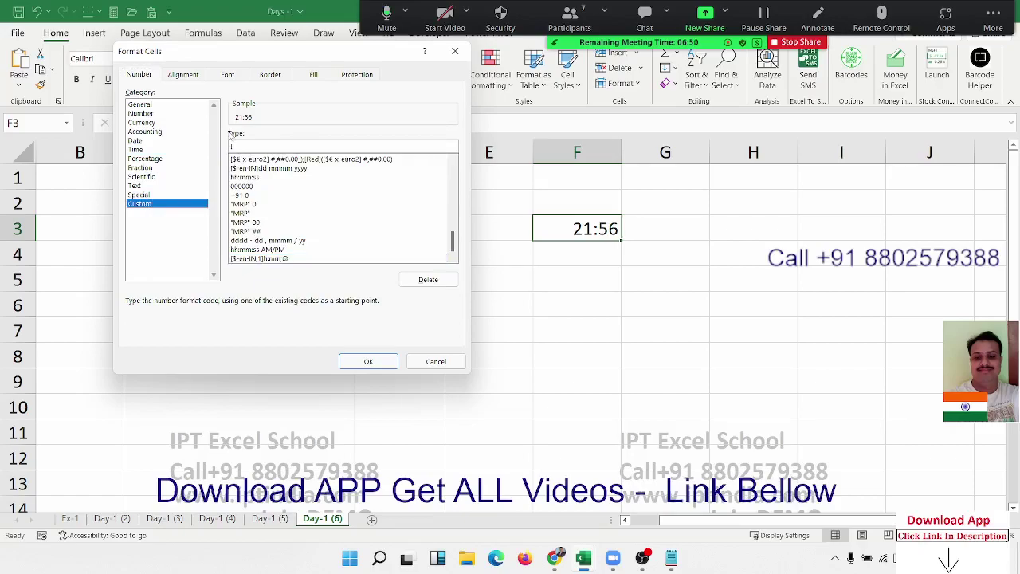
text(h]:)
text(m)
text(m:ss)
key(Return)
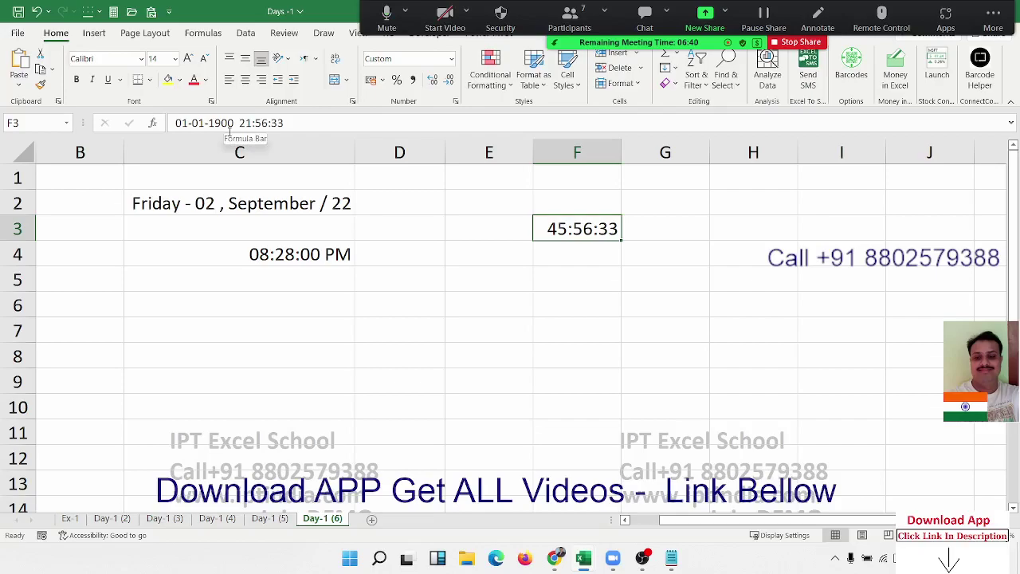
Enter =TEXT(F3,"[h]") in F5 to show F3's total hours.
key(Return)
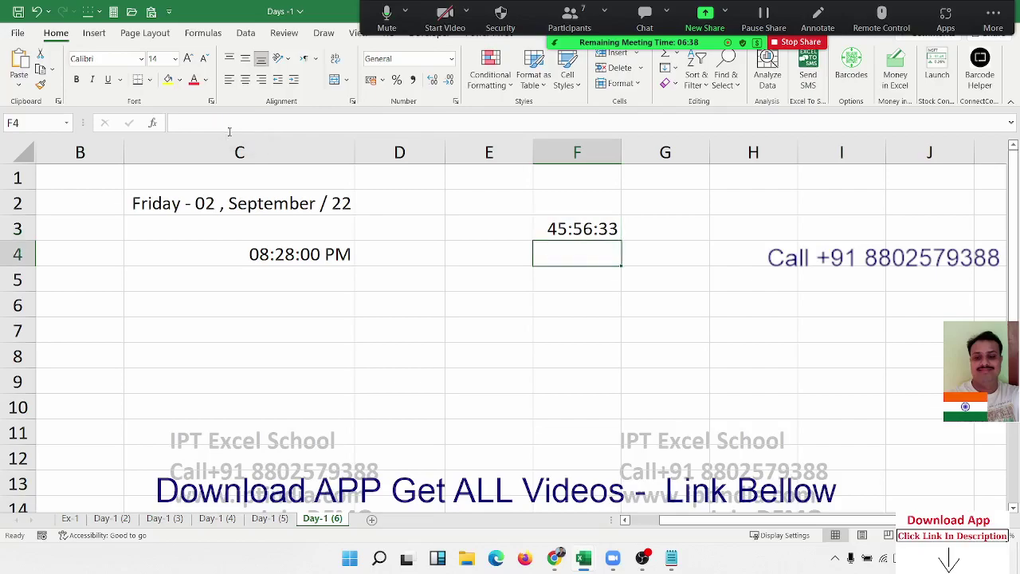
key(Up)
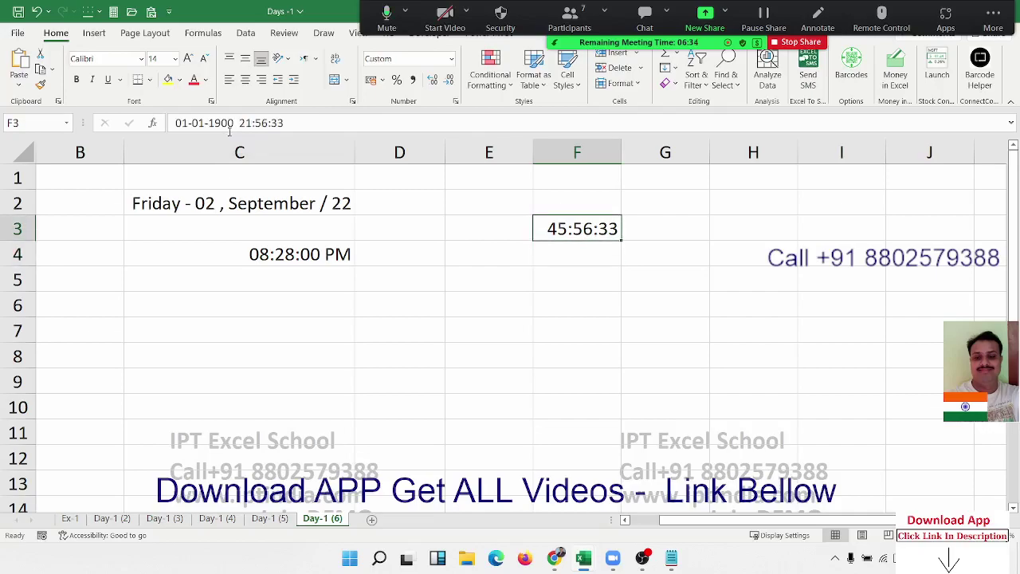
key(Down)
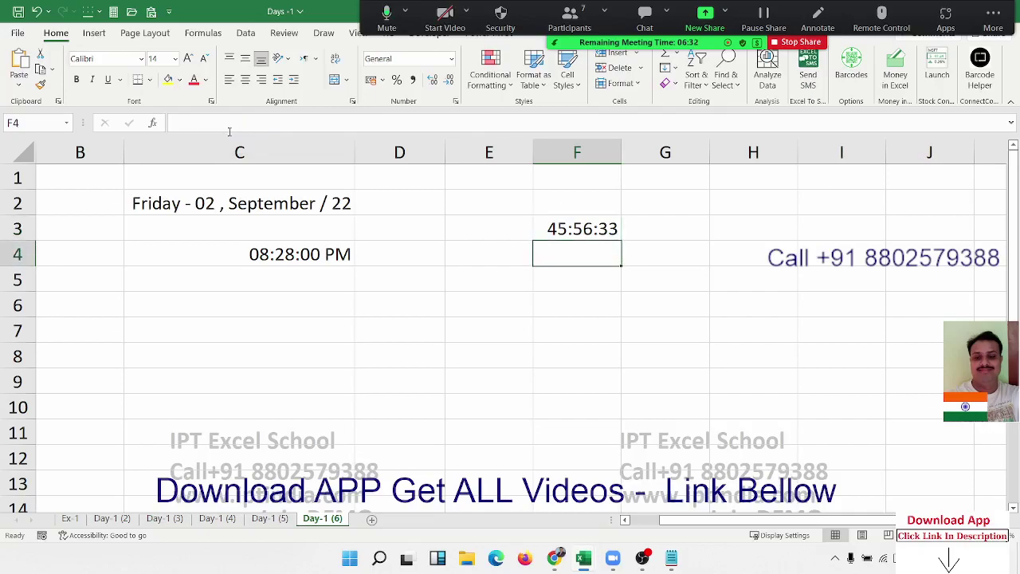
key(Down)
text(=)
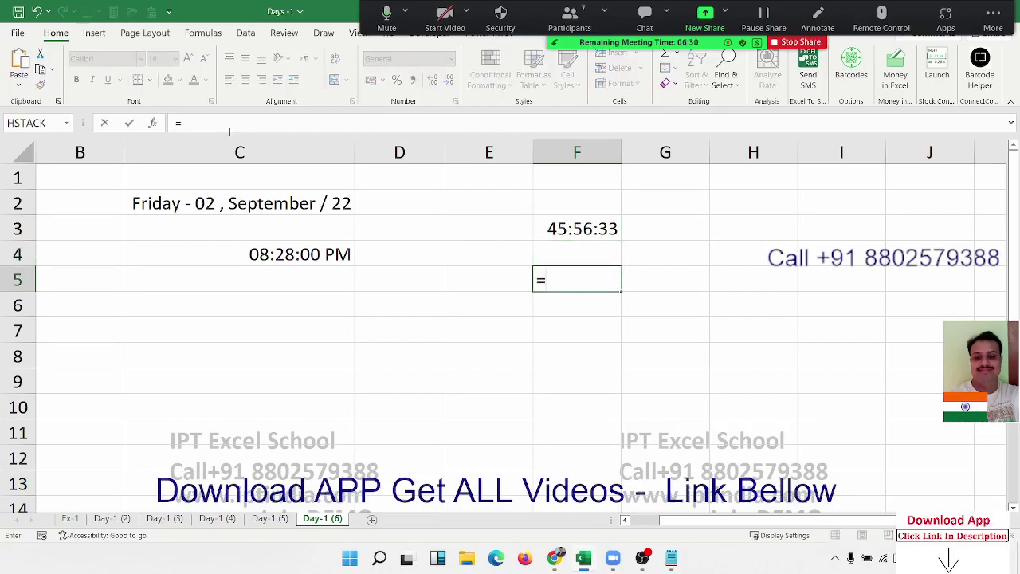
text(te)
key(Tab)
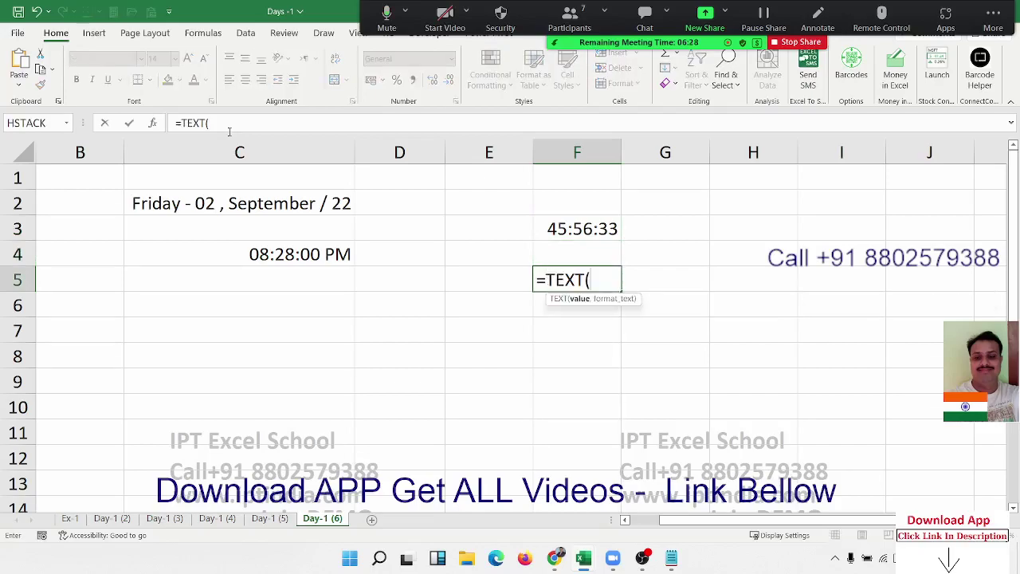
key(Up)
key(Up)
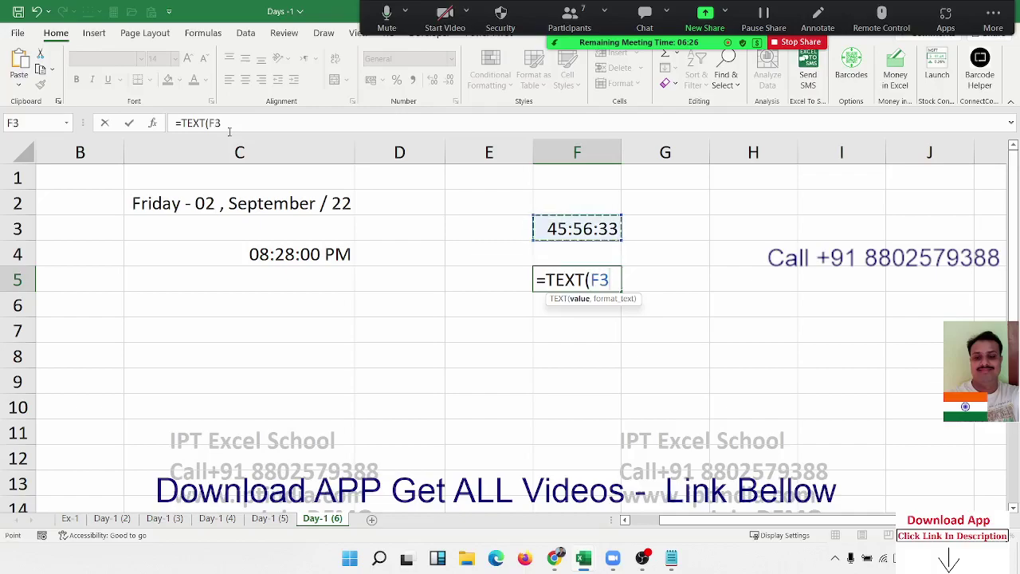
text(,")
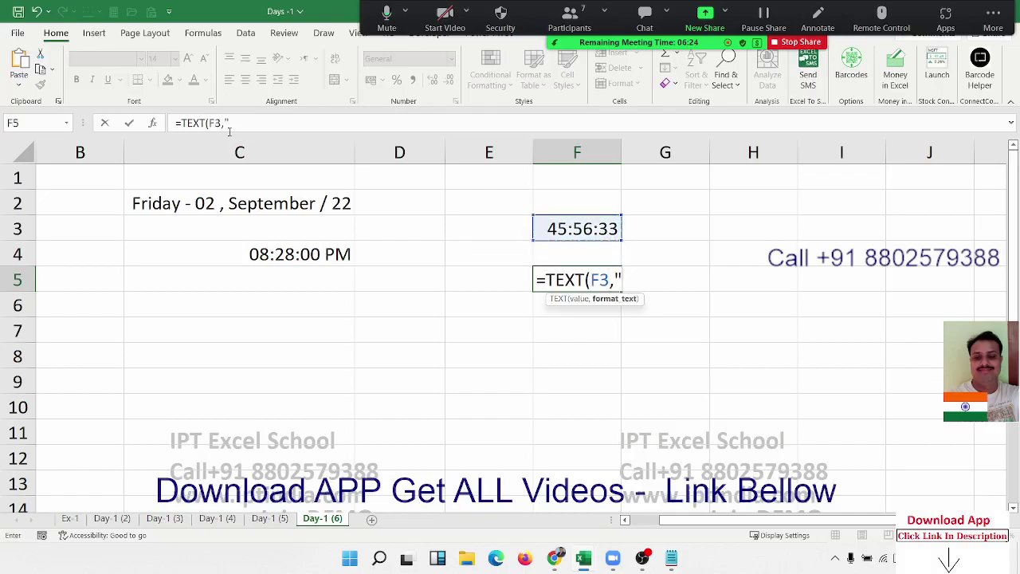
text(d)
key(BackSpace)
text([)
text(h])
text("))
key(Return)
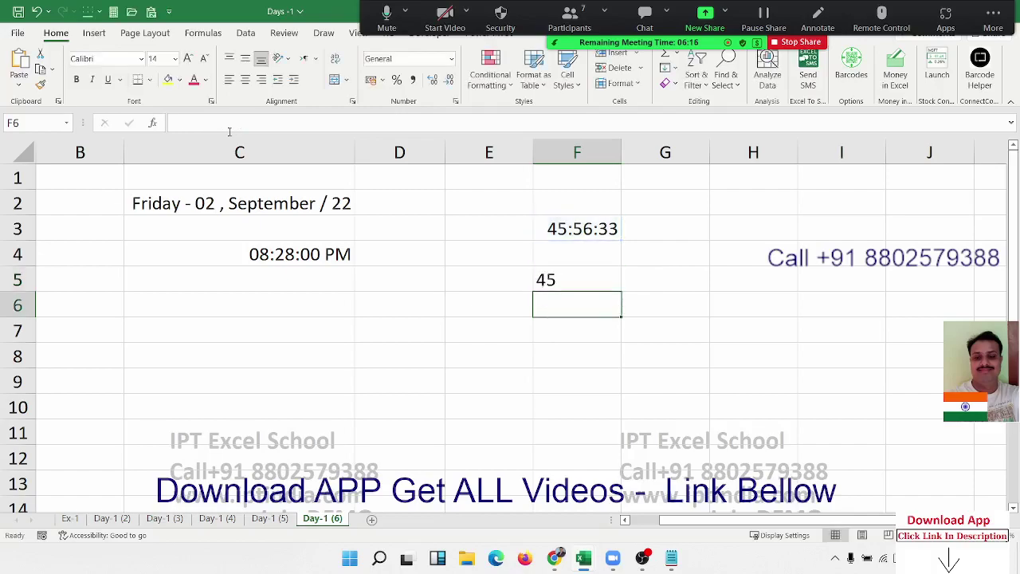
key(Up)
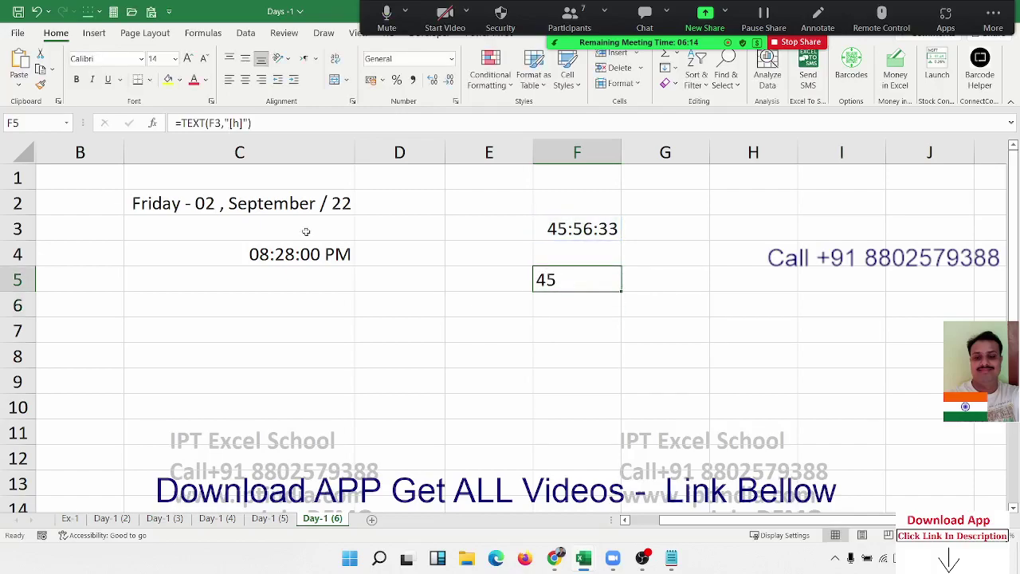
Change the F5 formula's format to "[m]" to show total minutes.
double_click(574, 279)
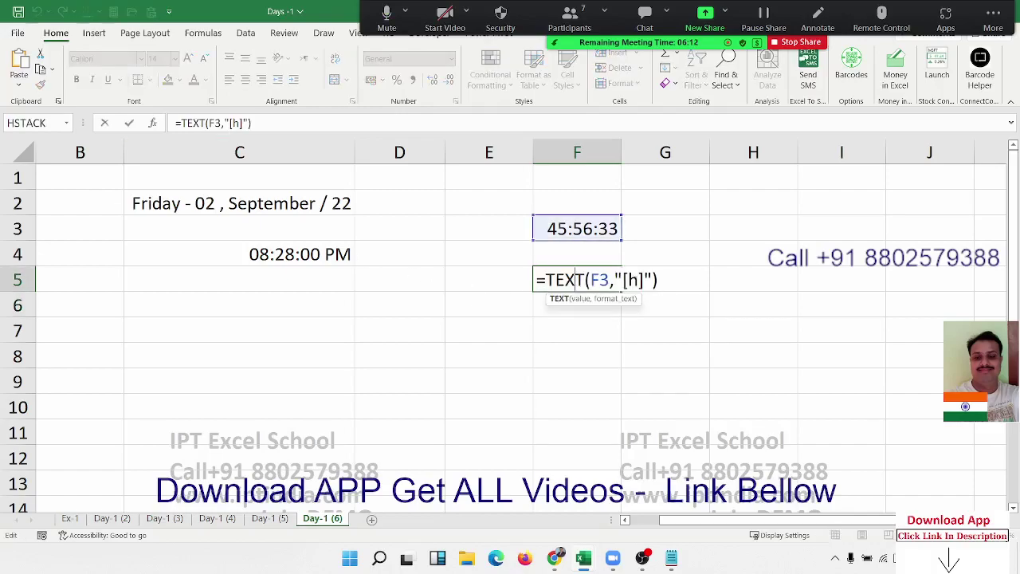
click(636, 280)
key(BackSpace)
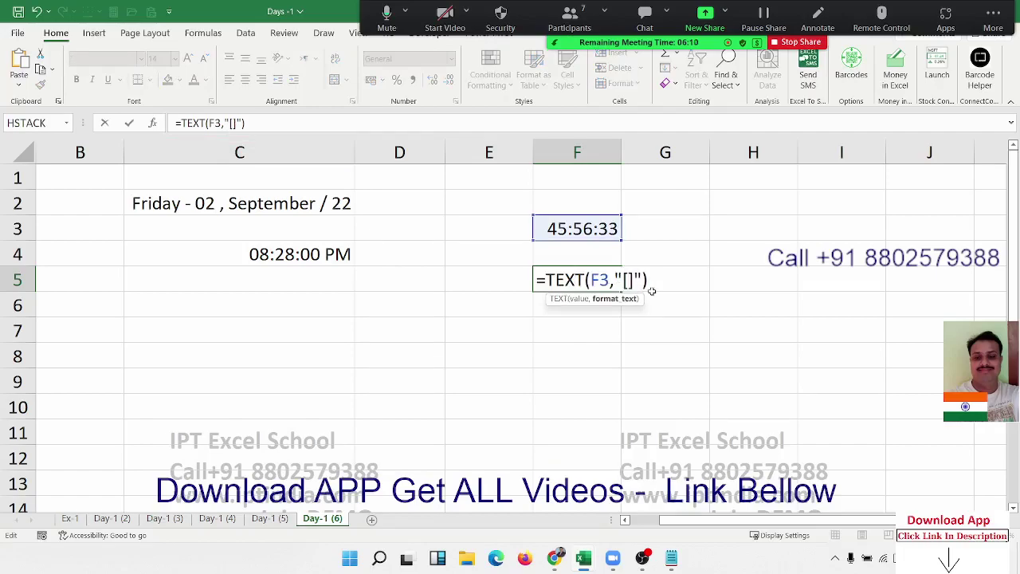
text(m)
key(Return)
key(Up)
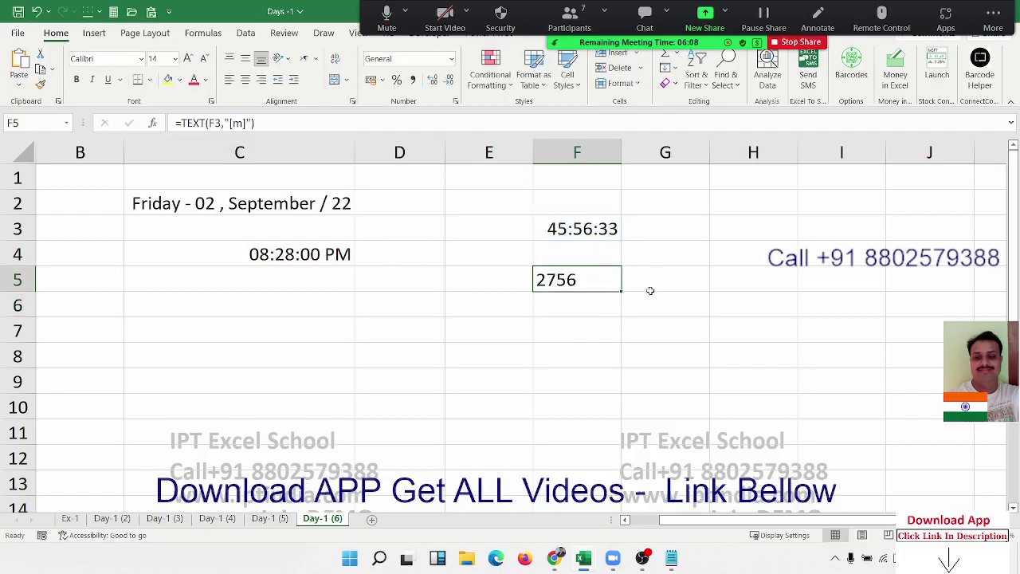
Change it to "[s]" for 165393 total seconds, then copy the sheet as Day-1 (7).
double_click(614, 281)
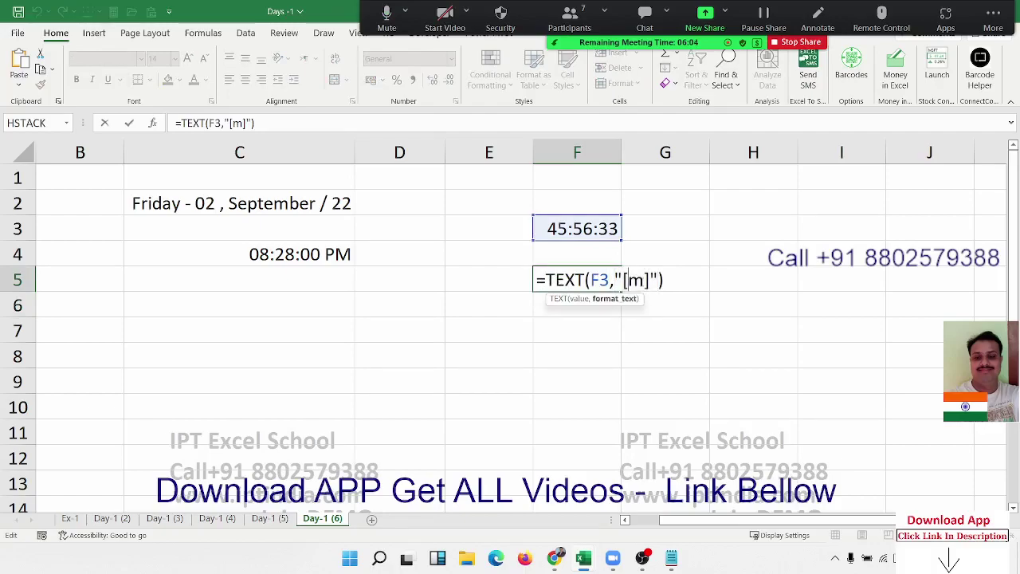
key(Delete)
text(s)
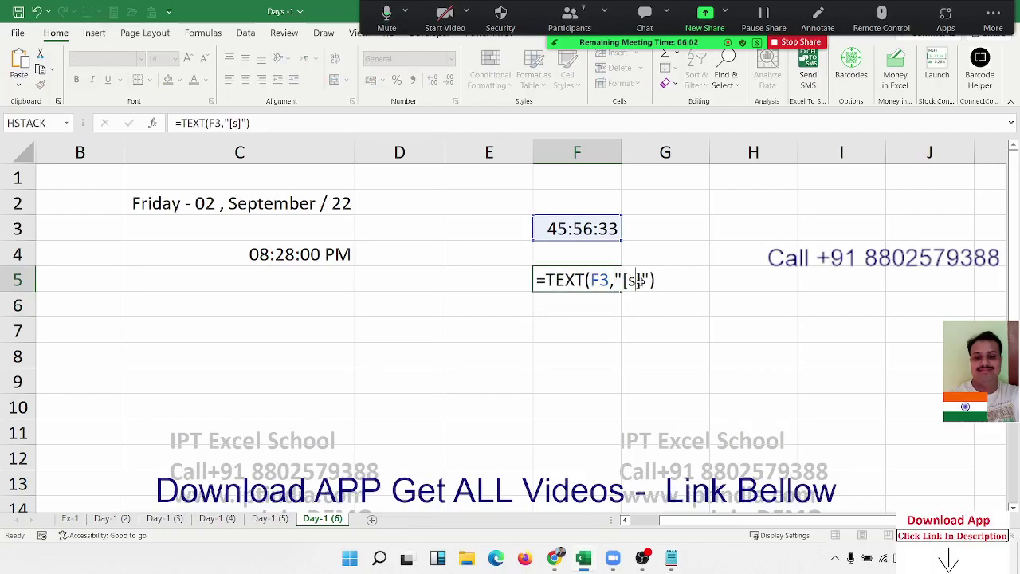
key(ctrl+Return)
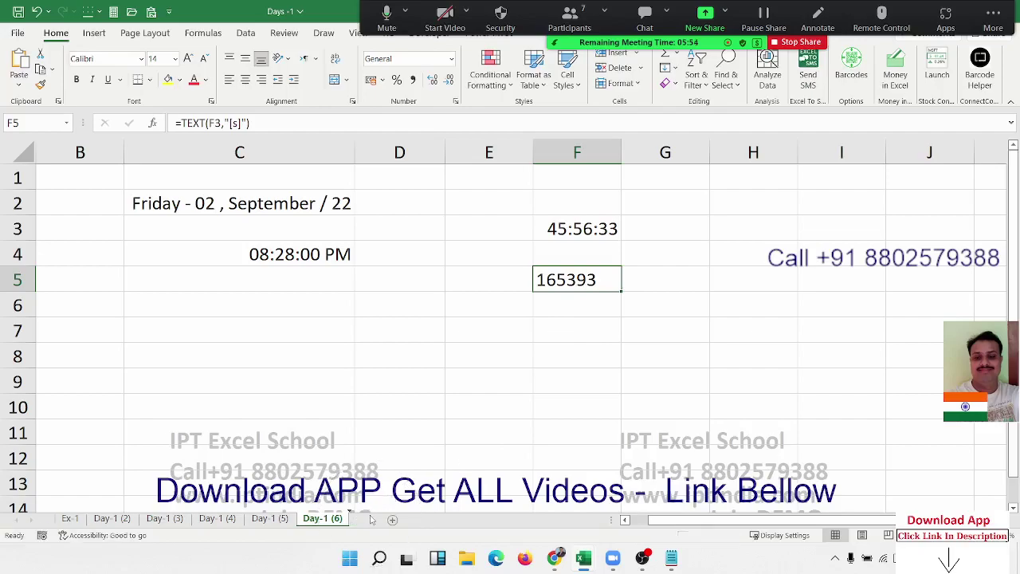
drag(342, 520, 371, 519)
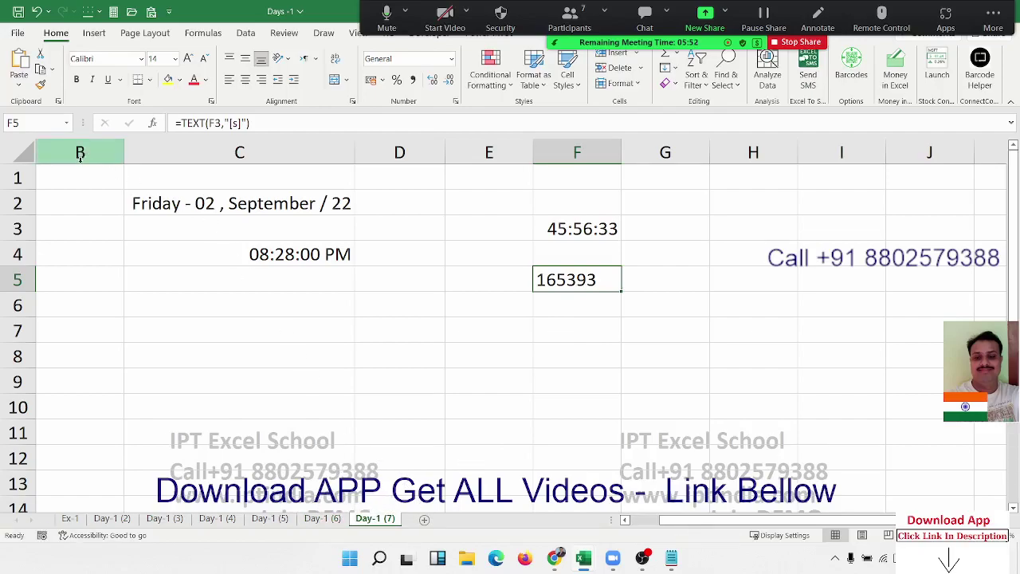
Delete columns B–J and enter headers Name, Address, Card No and Pass in row 1.
drag(80, 153, 991, 289)
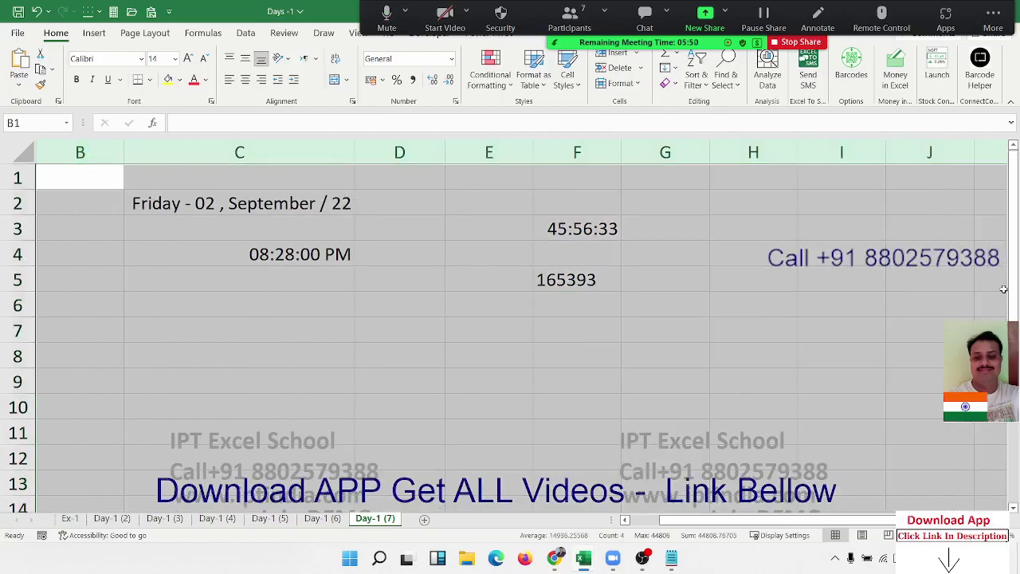
key(ctrl+minus)
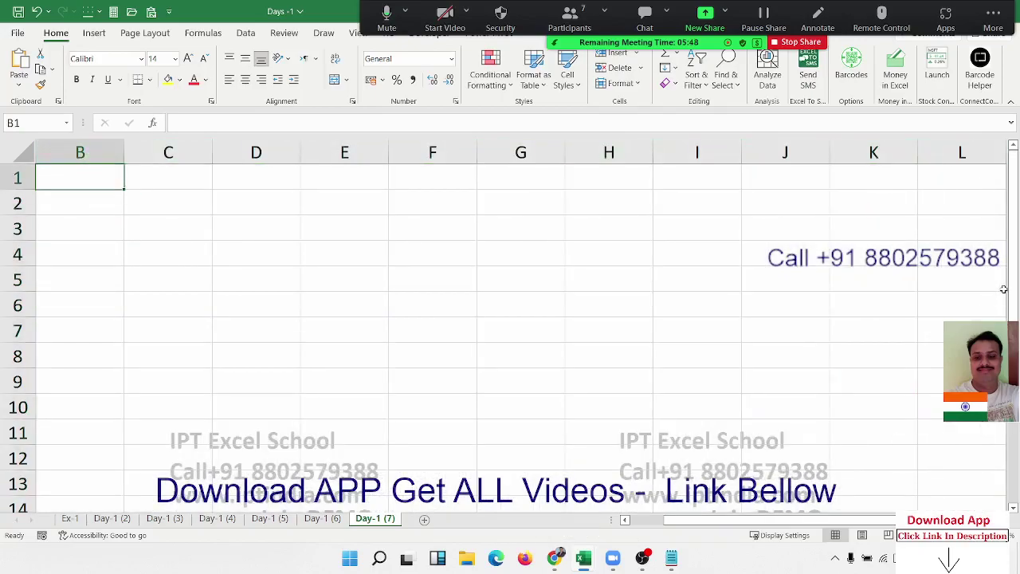
text(Name)
key(Tab)
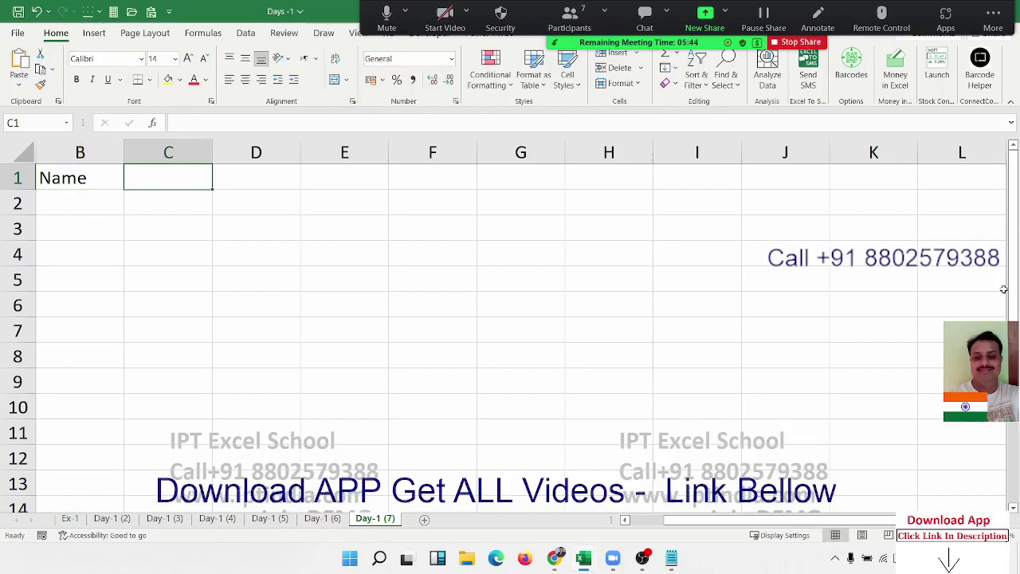
text(Address)
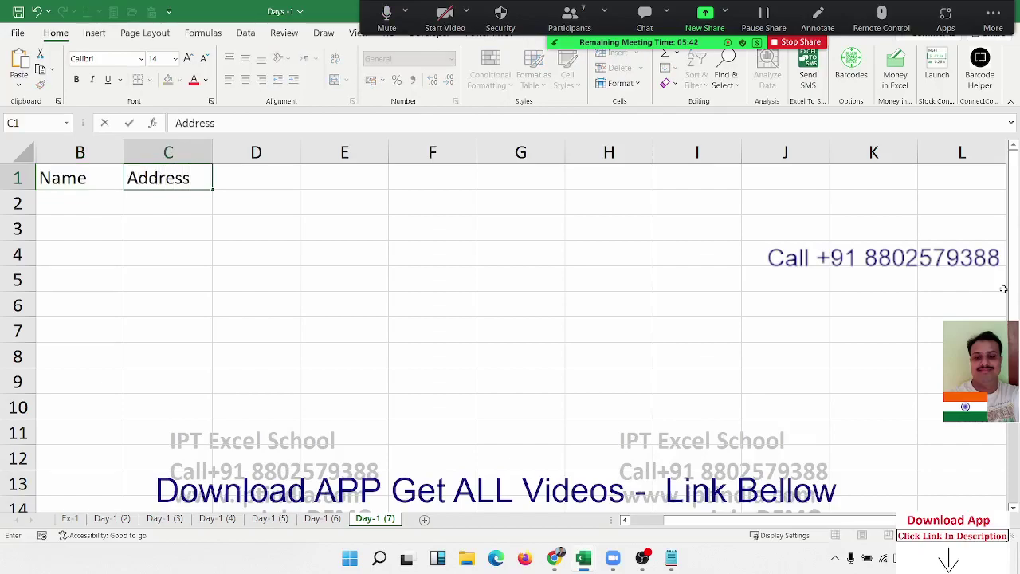
key(Tab)
text(C)
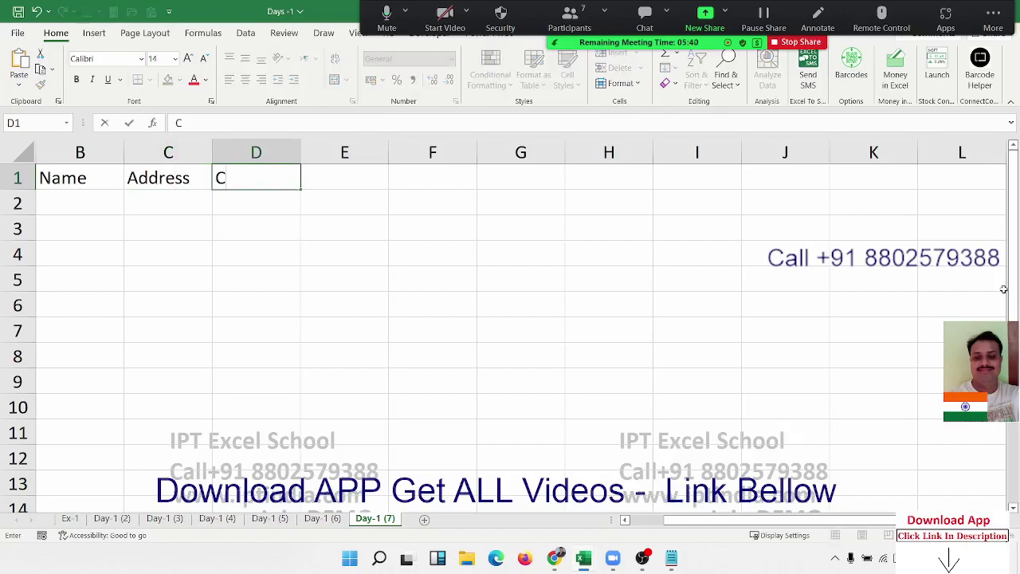
text(ard)
text( No)
key(Tab)
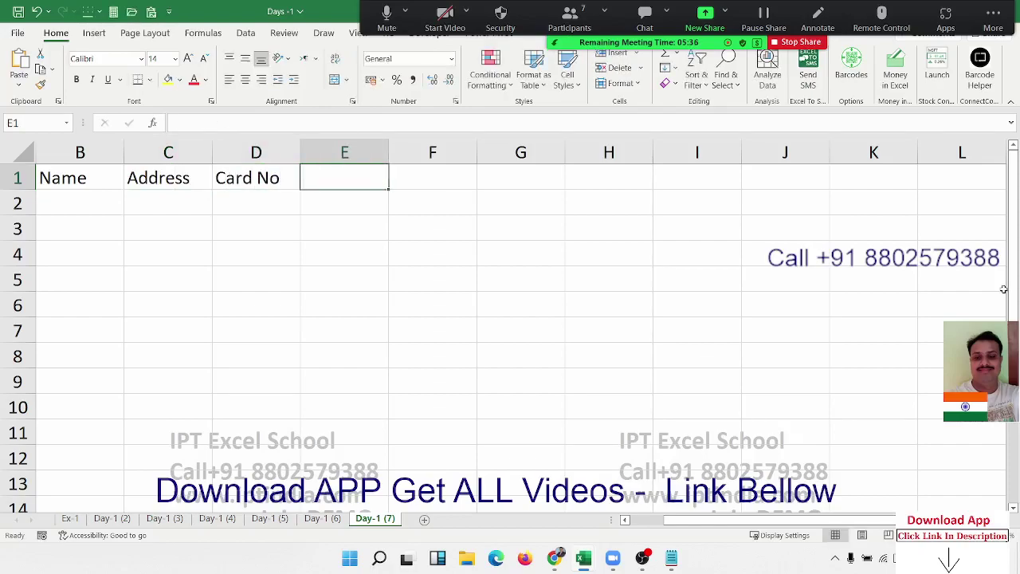
text(Pass)
key(Return)
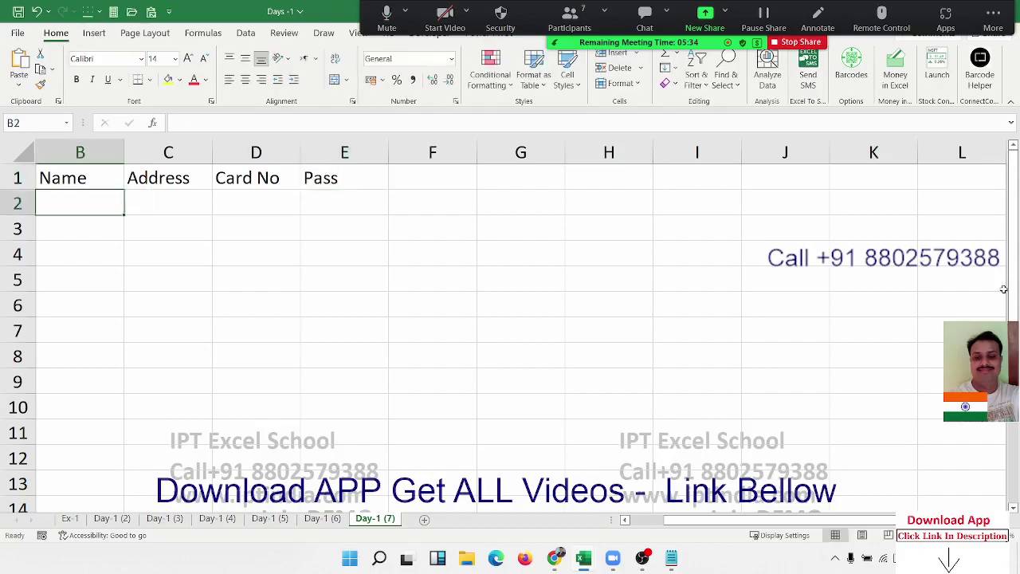
Fill row 2 with a person's name, an address and a card number.
text(P)
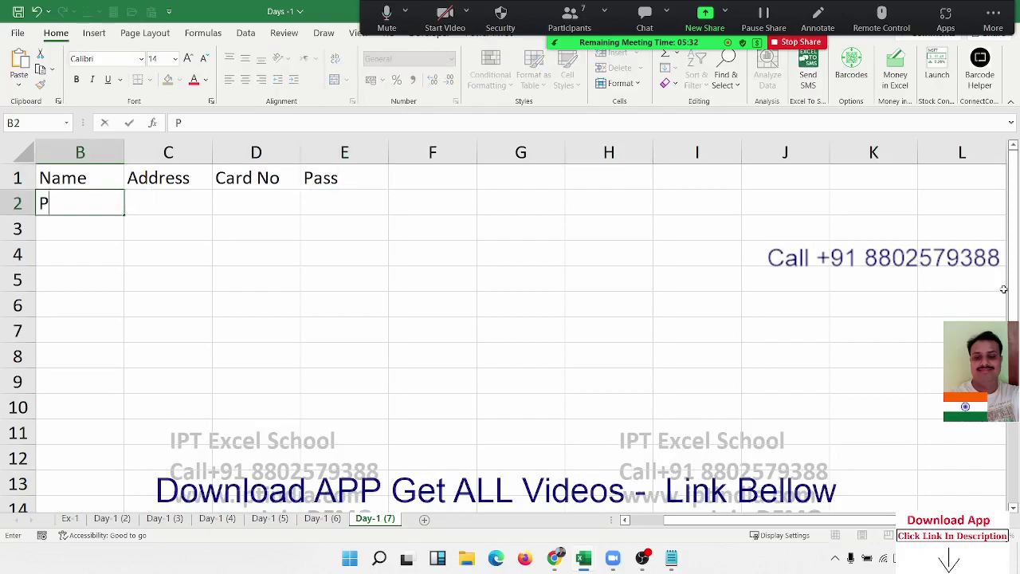
text(uja)
key(Tab)
text(F1)
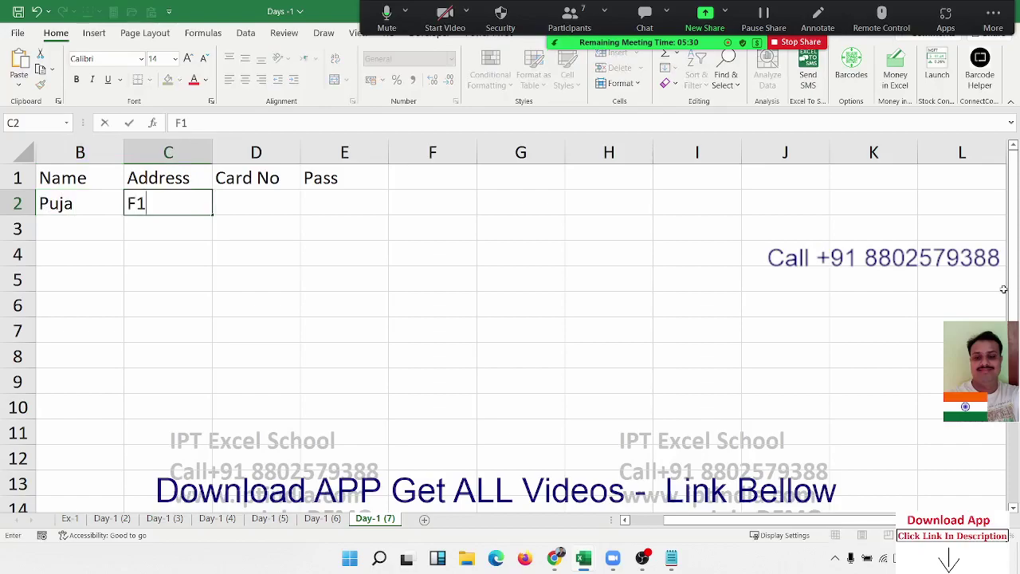
text(521)
key(Tab)
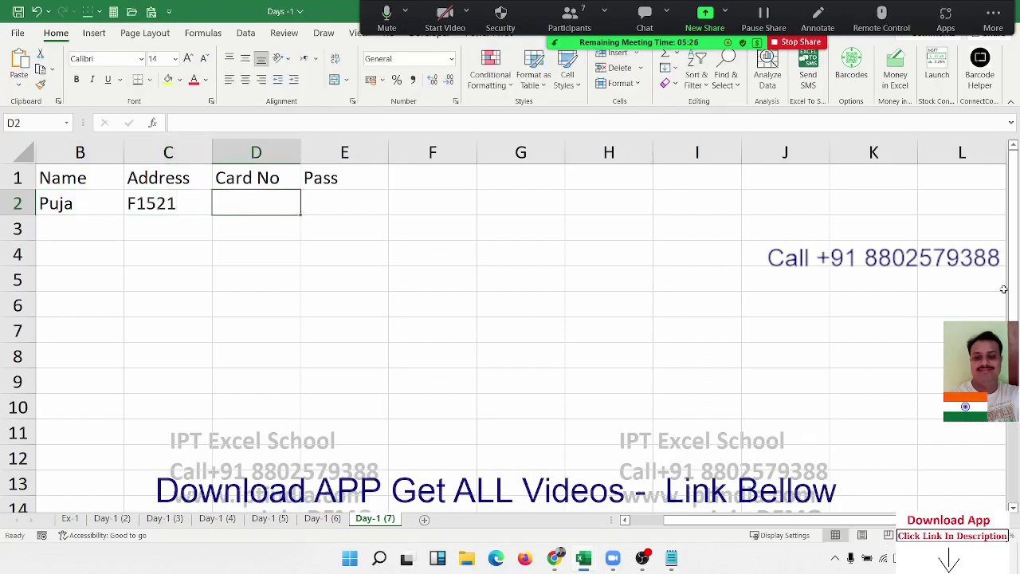
text(4)
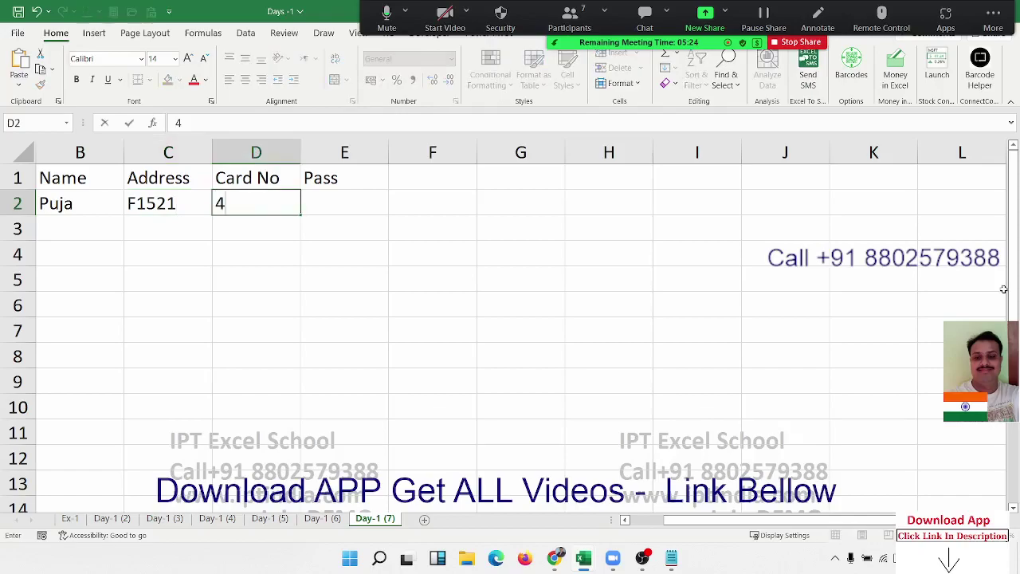
text(521 9)
text(632)
key(Return)
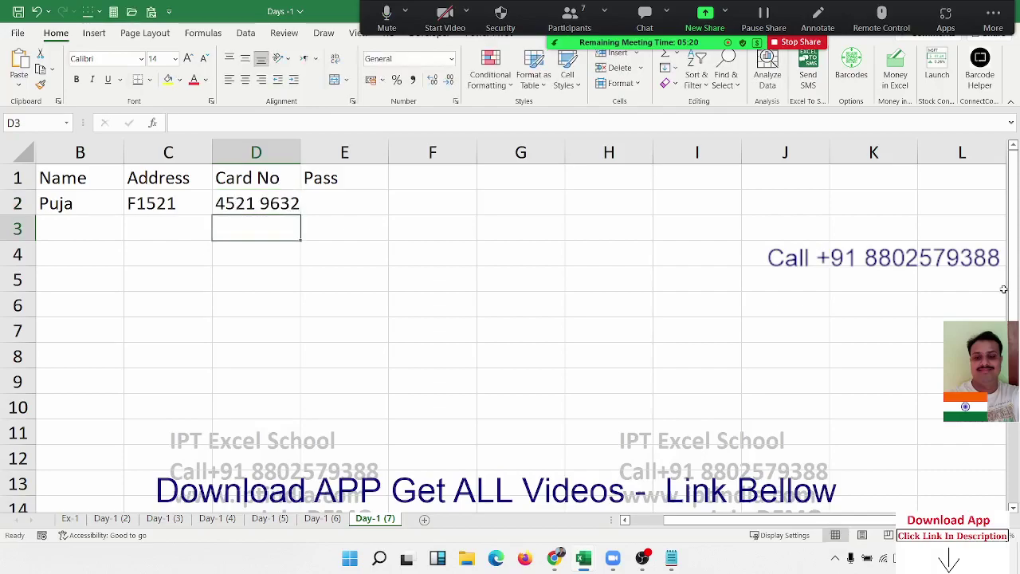
Replace the card number with XXXX XXXX by hand, then clear D2.
double_click(261, 204)
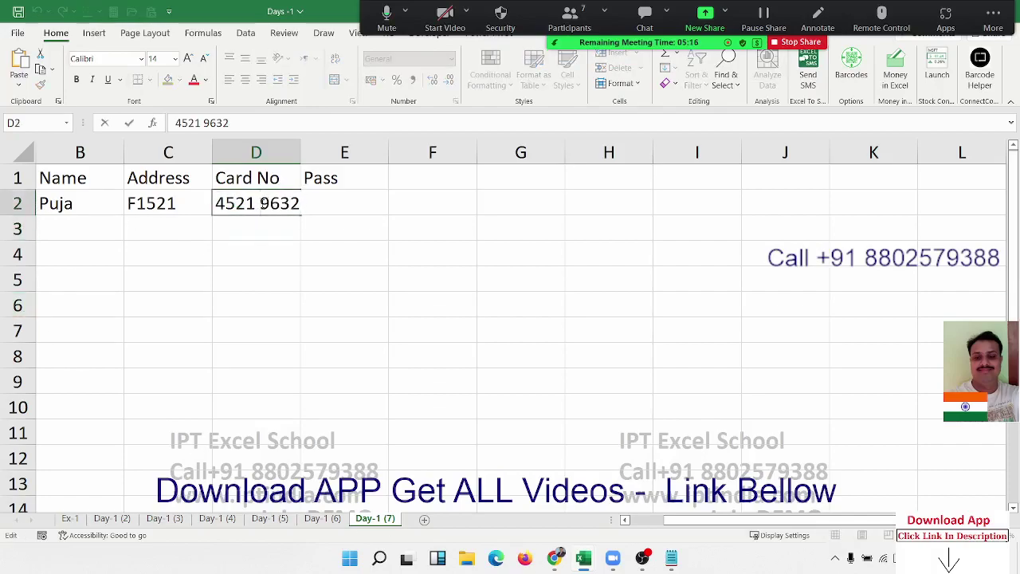
text(XXXX )
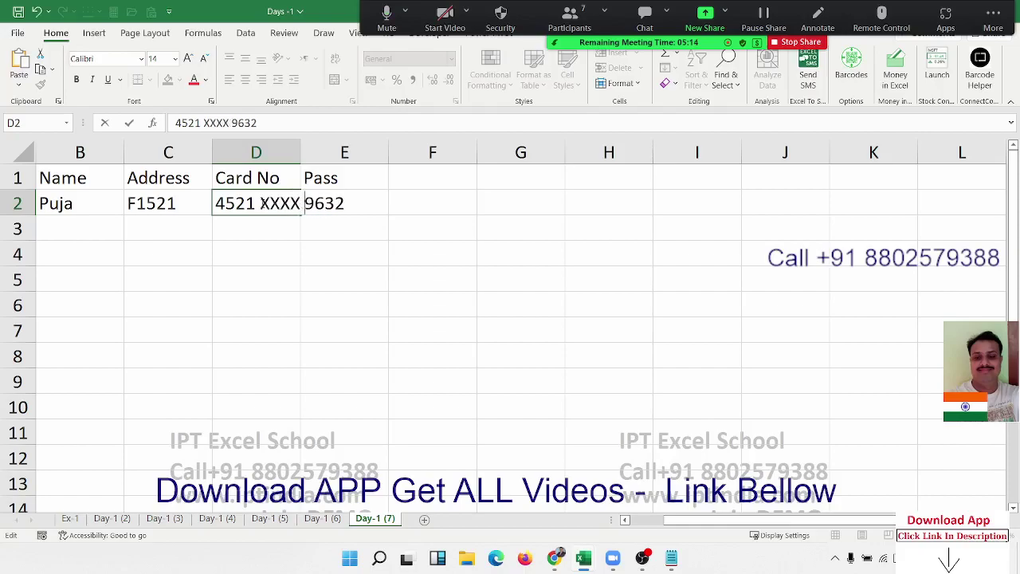
text(XXXX)
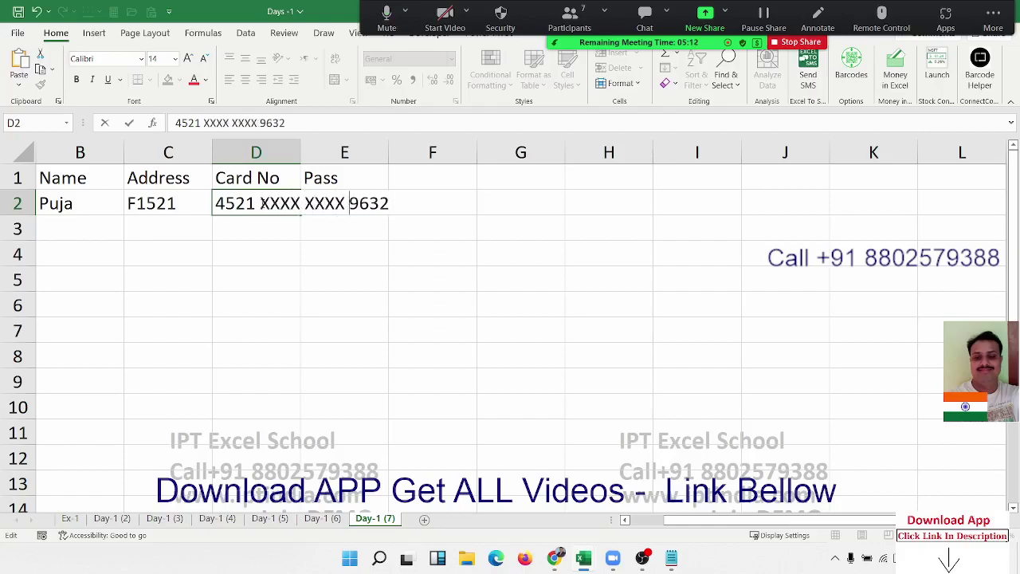
key(Return)
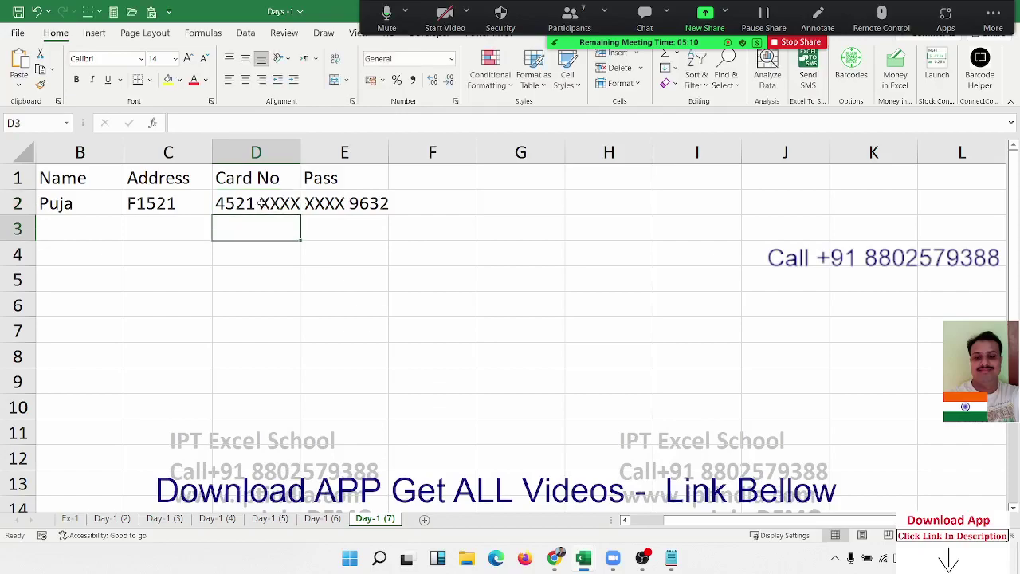
click(261, 203)
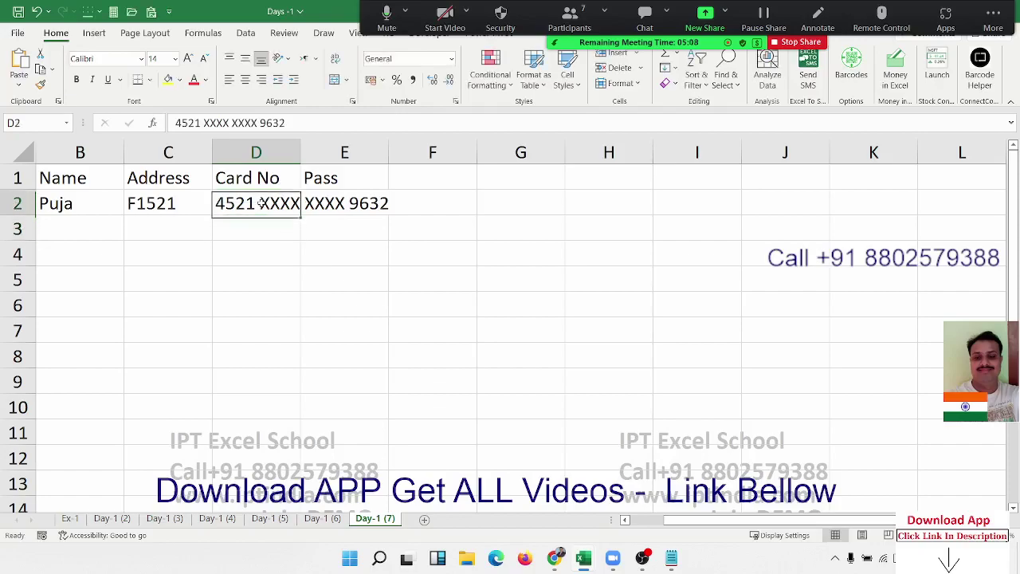
key(Delete)
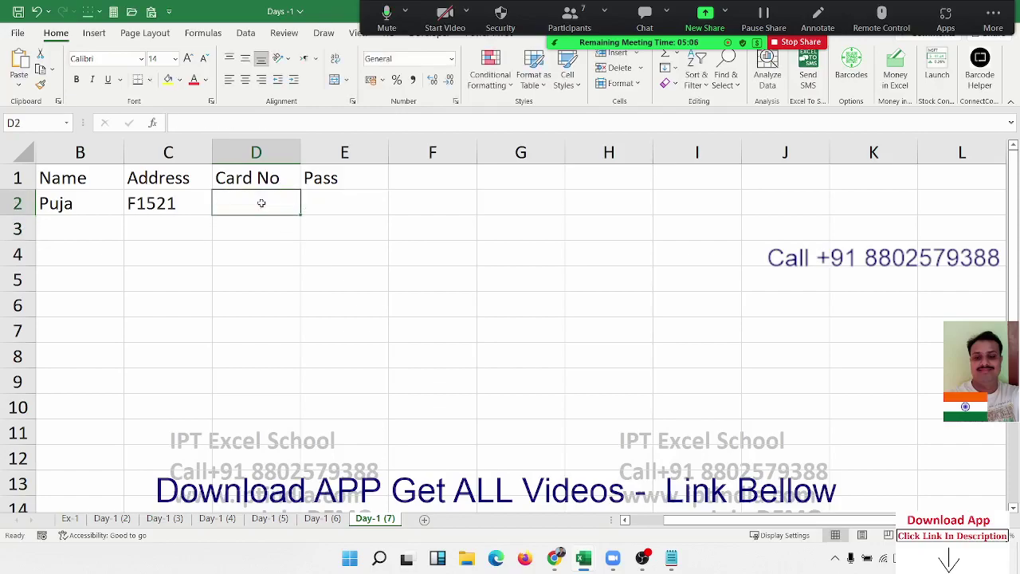
Enter the card number in D2 and apply custom format 0000 "XXXX XXXX" 0000 to mask it.
text(4521)
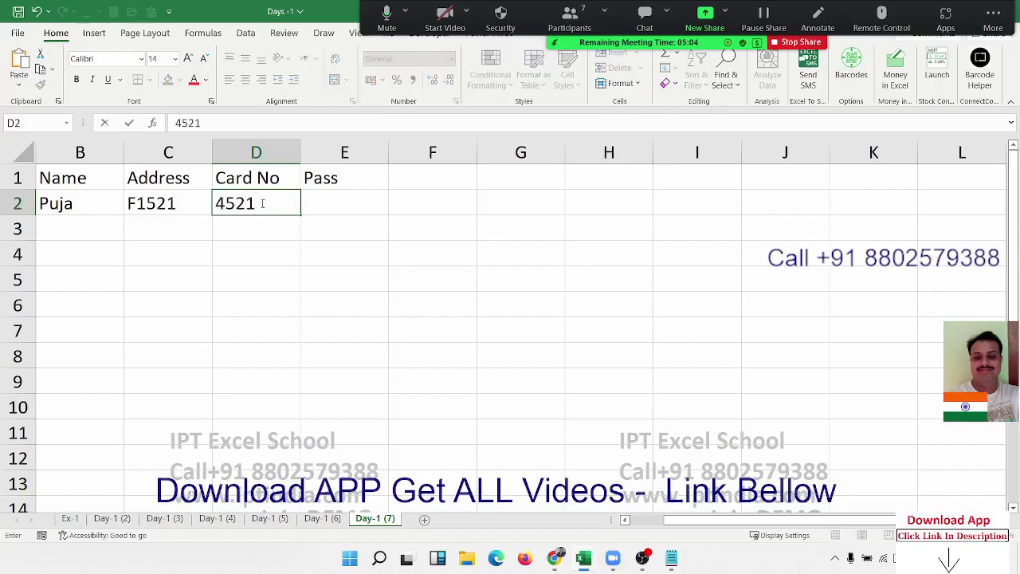
text(9632)
text(1)
key(ctrl+Return)
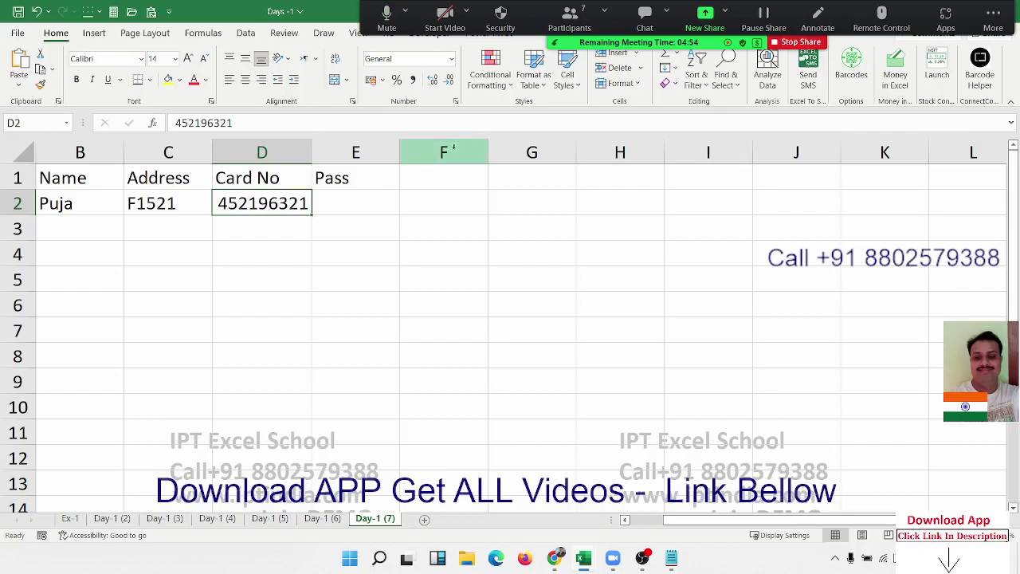
key(ctrl+1)
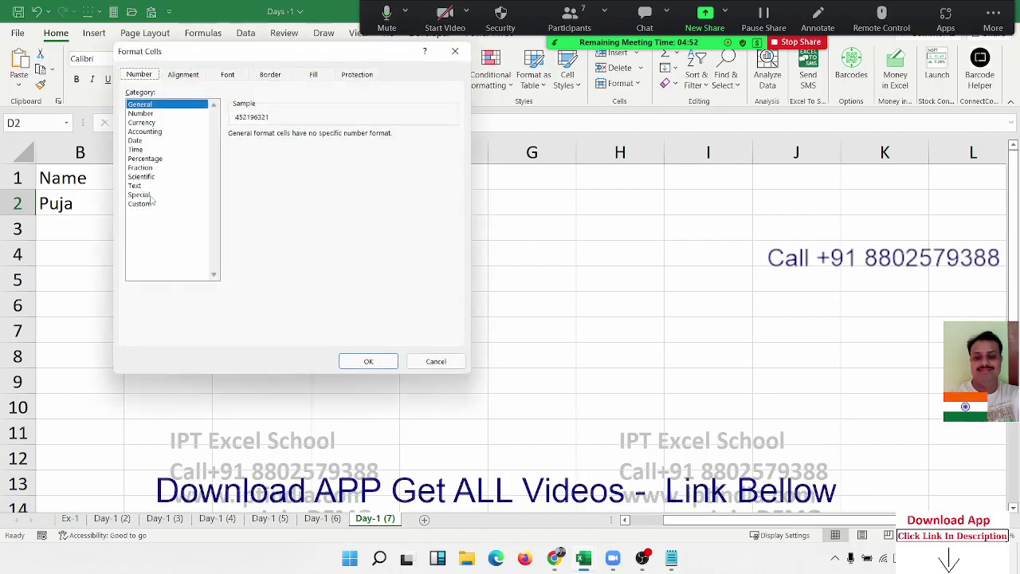
click(152, 204)
double_click(251, 143)
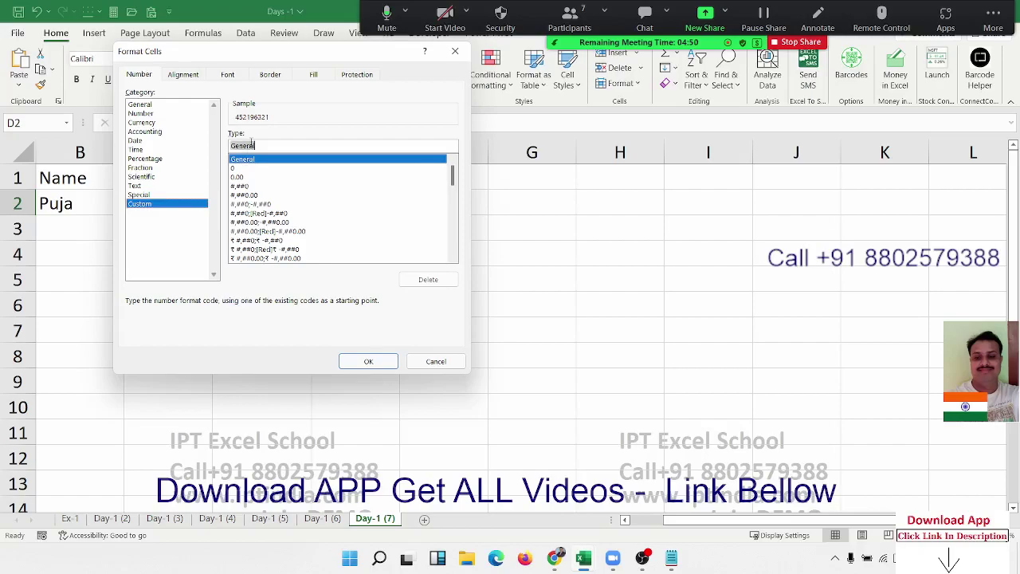
text(0000)
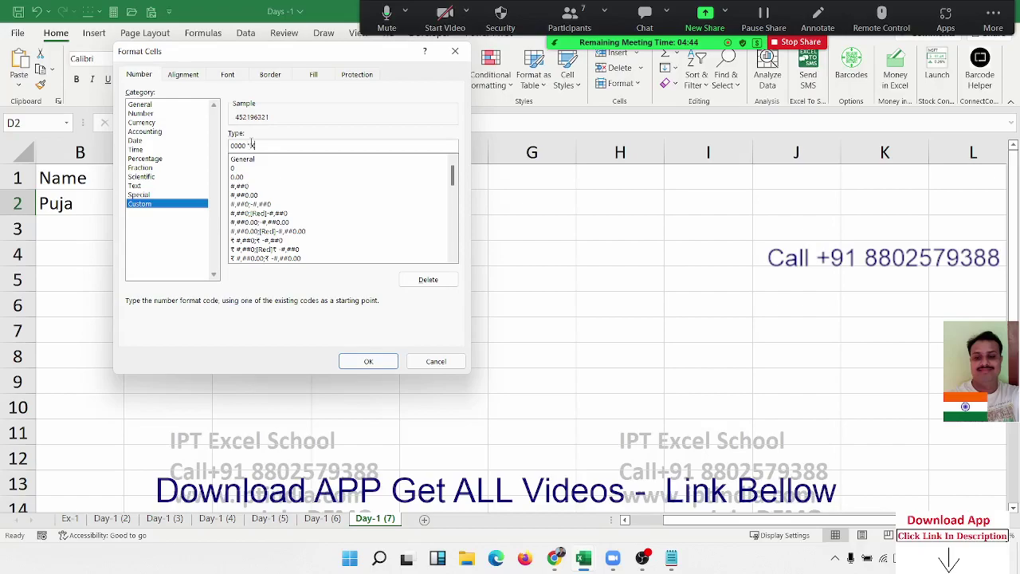
text(XX)
text(X XXXX)
text(")
text( 00)
text(00)
key(Return)
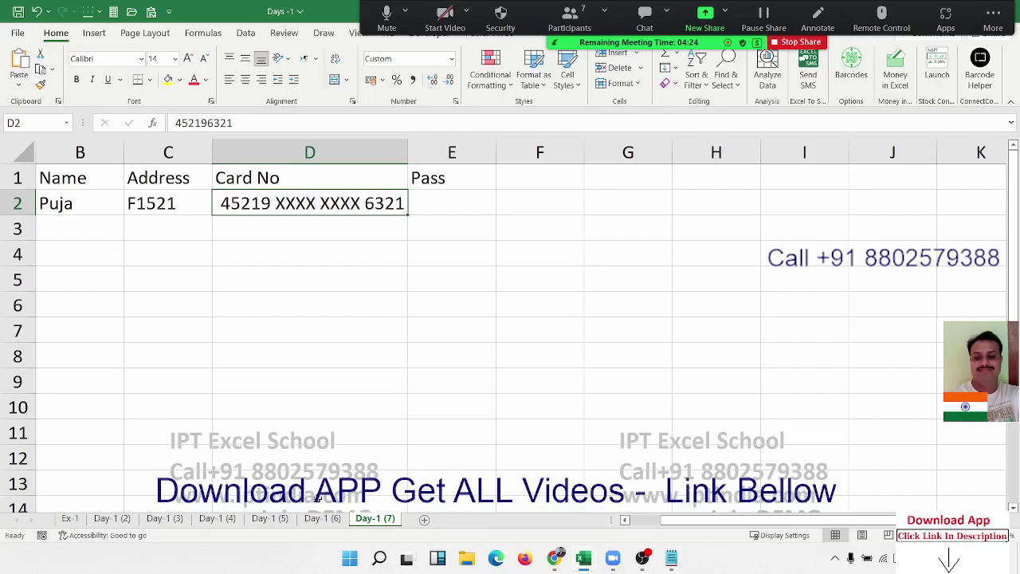
Enter a sample password value in E2 under the Pass header.
key(Up)
key(Right)
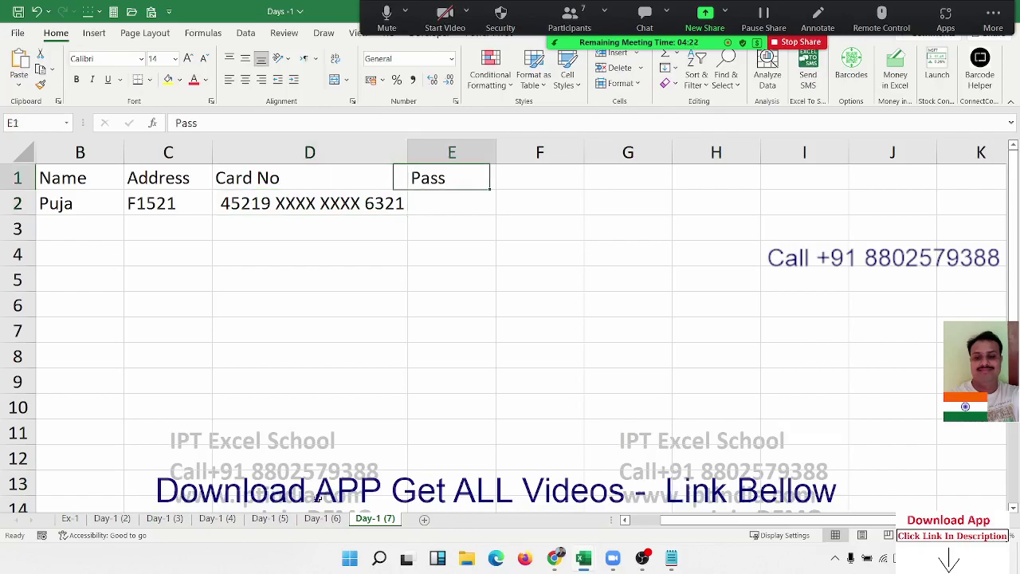
key(Down)
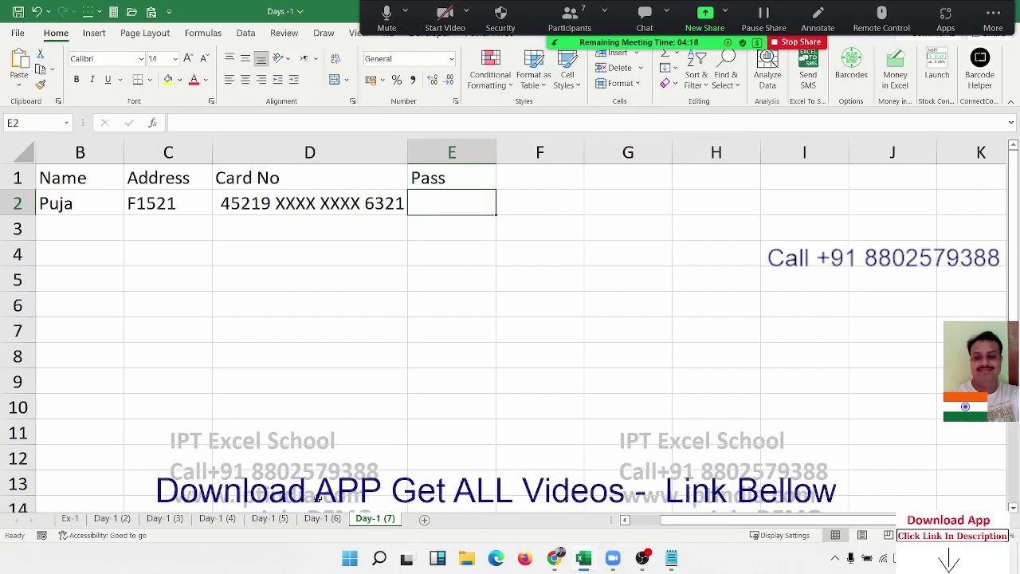
text(12545)
key(Return)
key(Up)
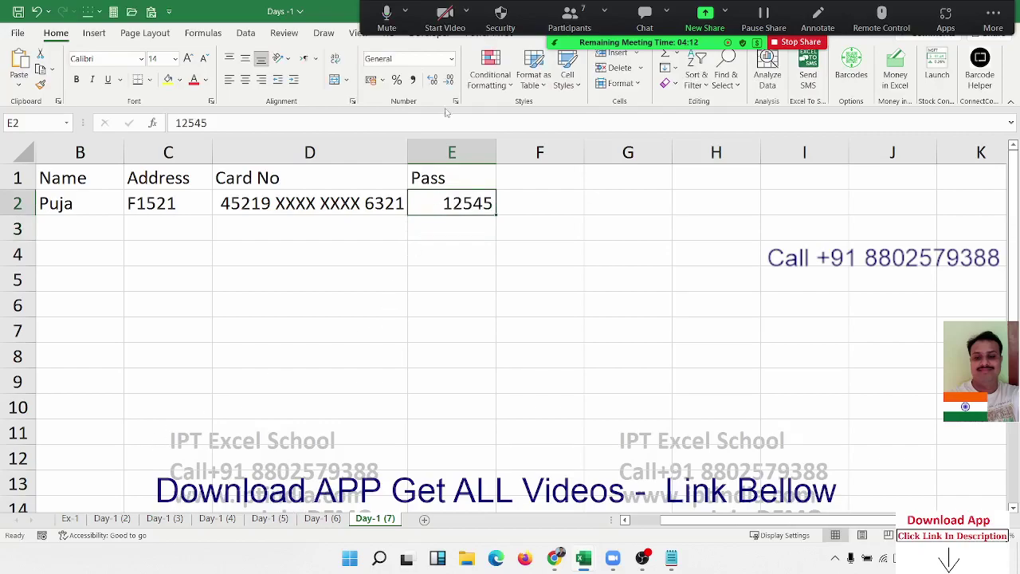
Give E2 the custom number format ';;;' so its contents are hidden.
click(455, 102)
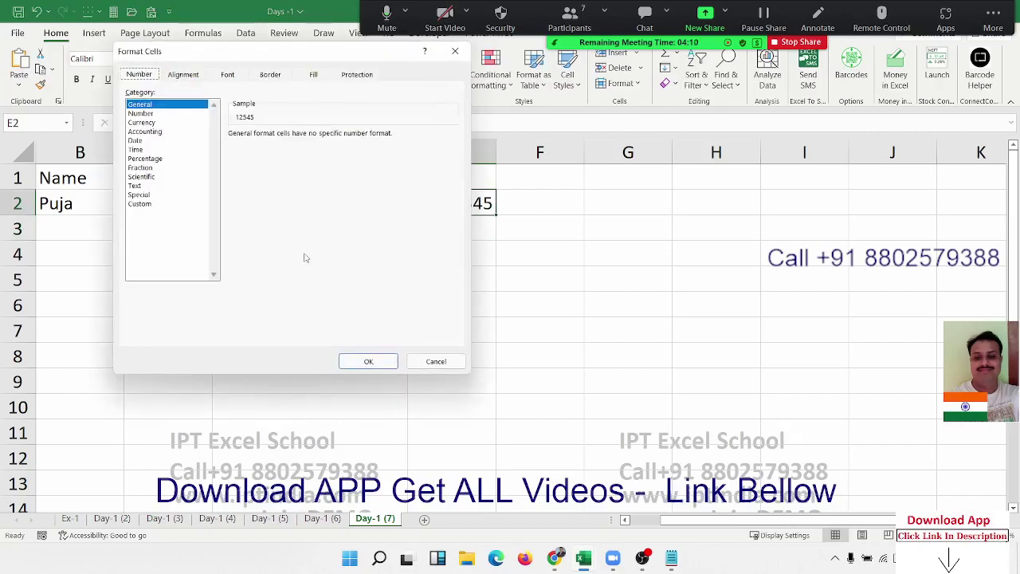
click(158, 204)
drag(254, 52, 685, 164)
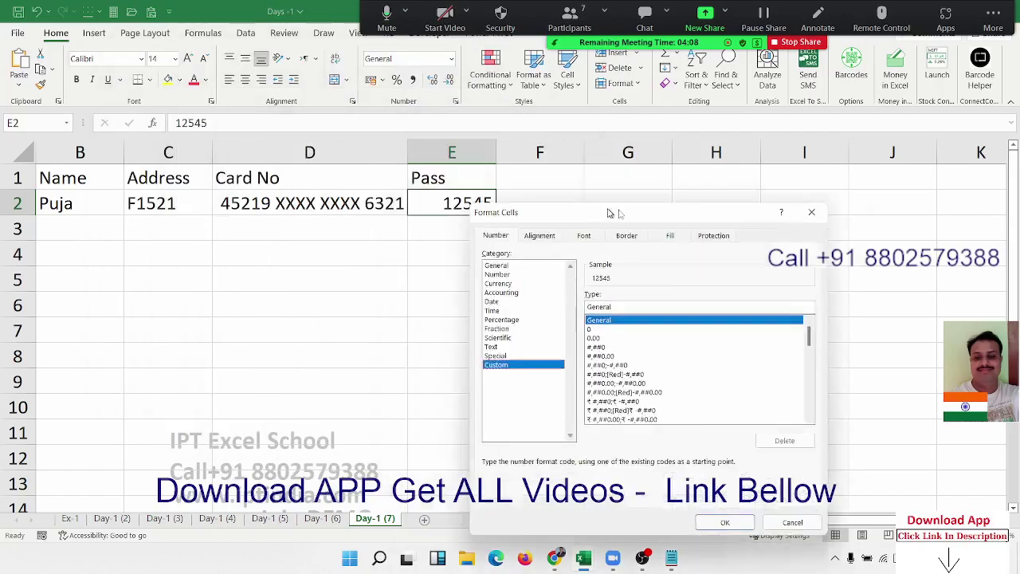
double_click(695, 259)
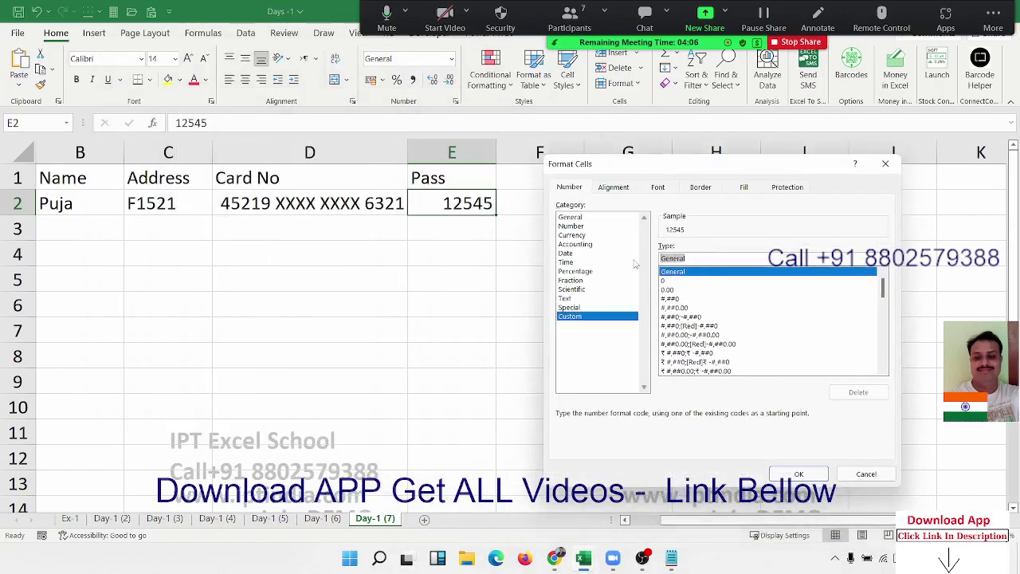
text(;;;)
key(Return)
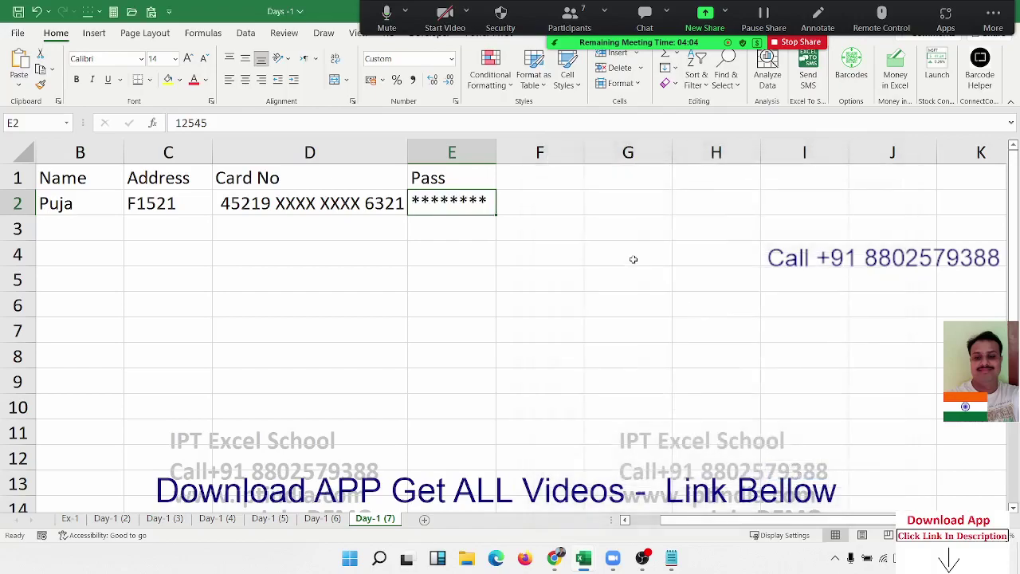
Re-enter two new test password values in E2 to check the hidden format.
text(165412)
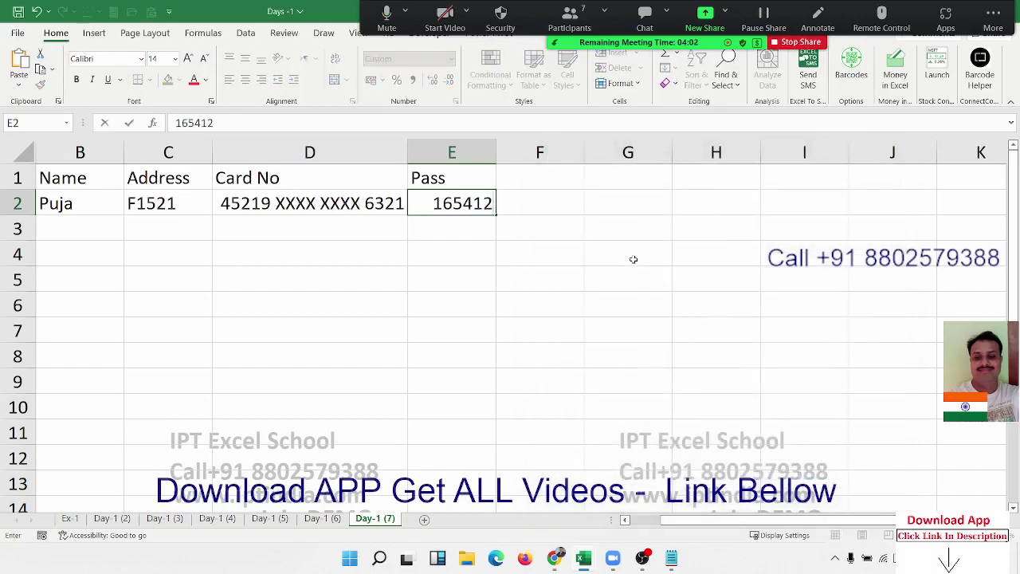
key(Return)
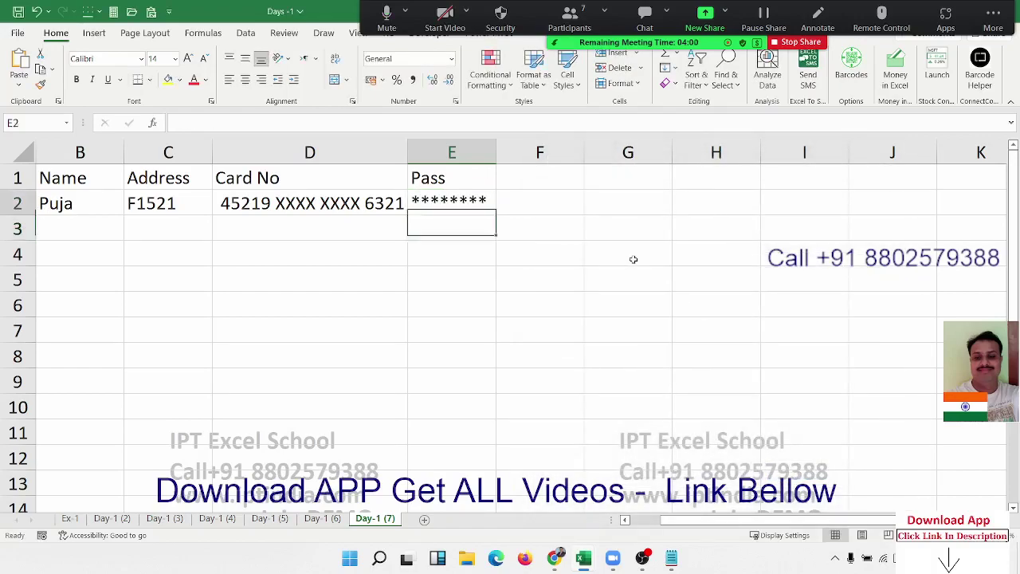
key(Up)
text(adsa)
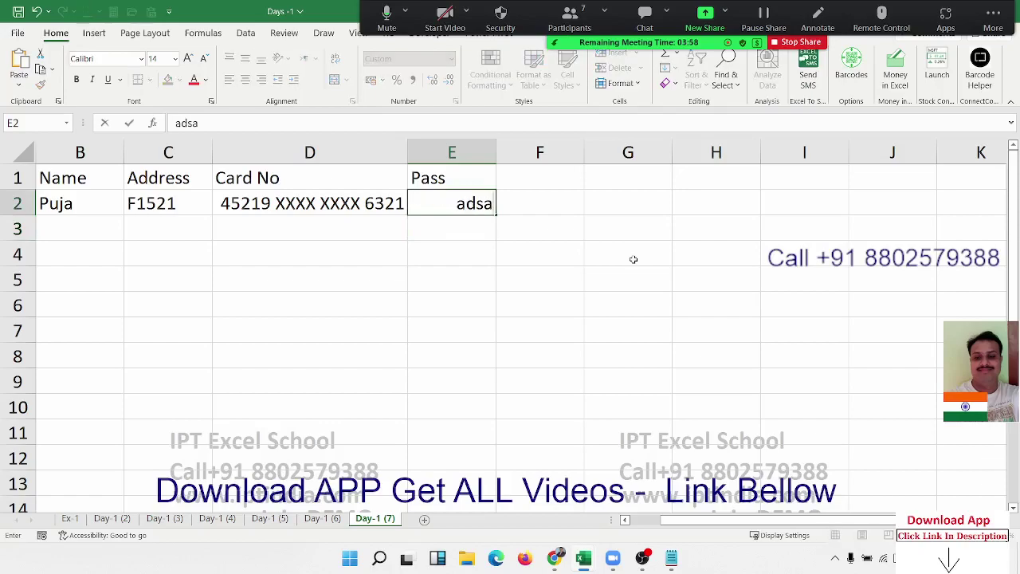
text(154)
key(Return)
key(Up)
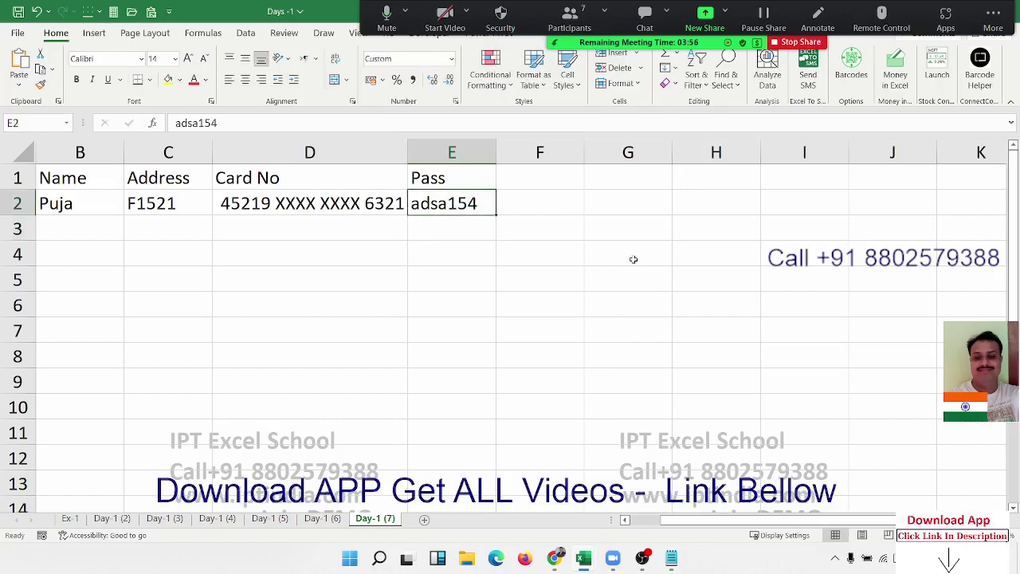
Revise E2's custom format code so the password displays only as asterisks.
click(456, 101)
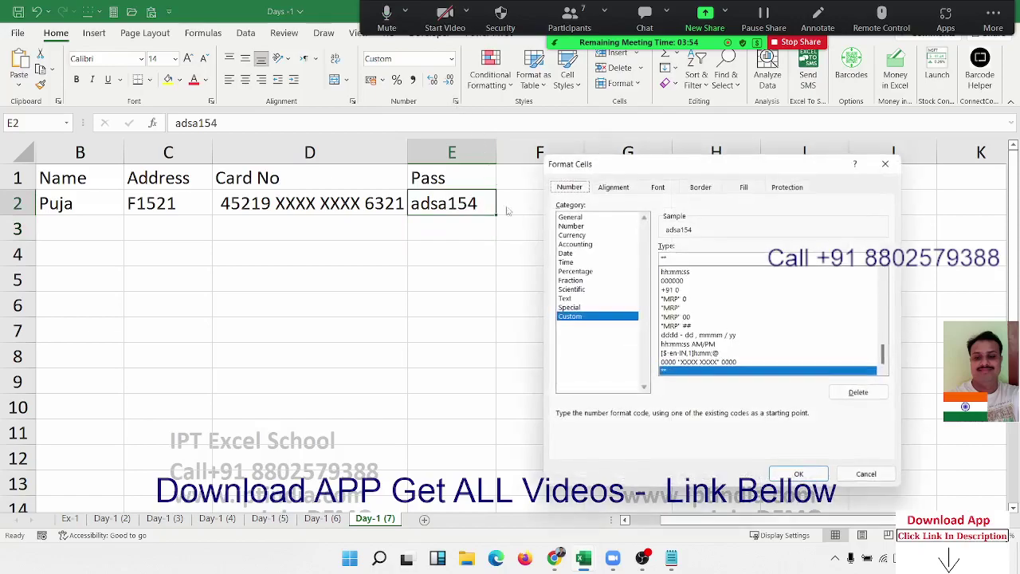
text(;)
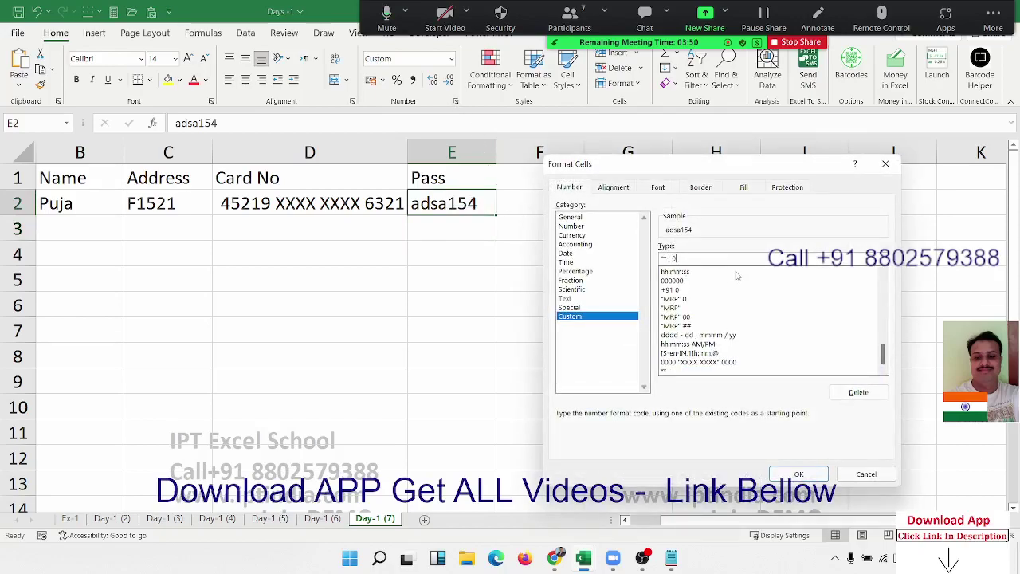
text(00;)
key(BackSpace)
key(BackSpace)
key(BackSpace)
text(;)
key(Return)
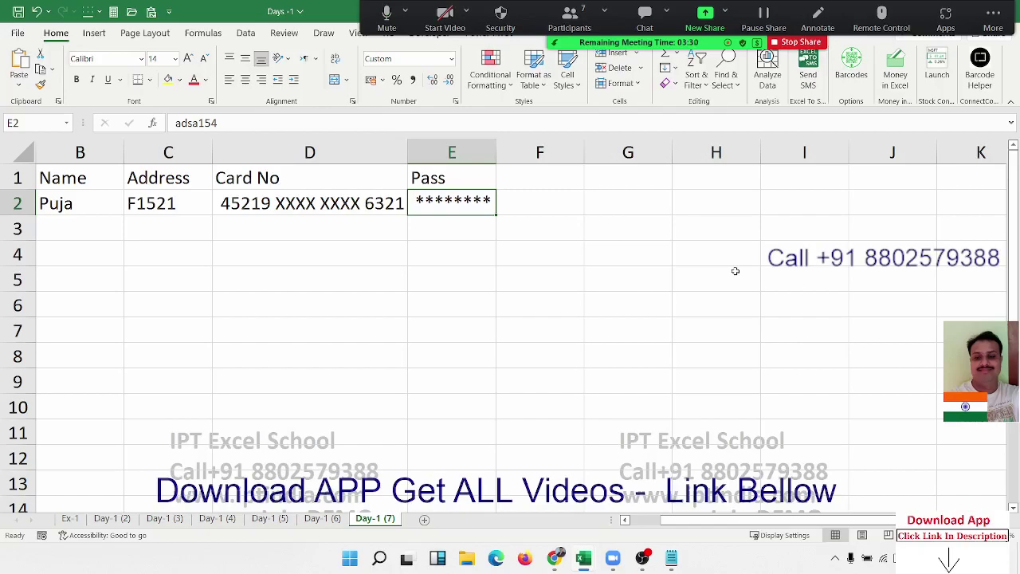
Delete the added blank Sheet8 and duplicate Day-1 (7) as Day-1 (8).
click(424, 519)
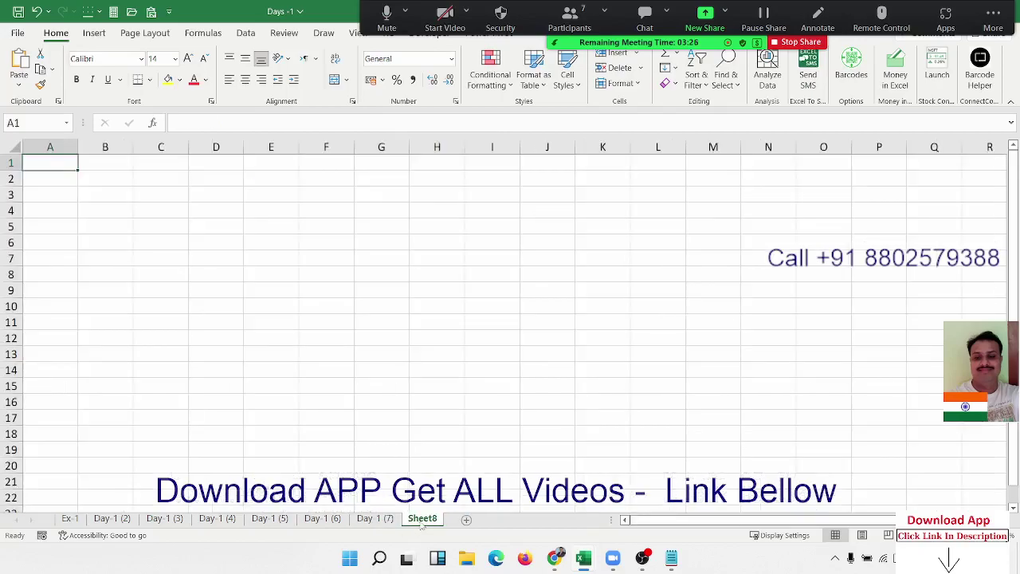
right_click(422, 520)
click(451, 352)
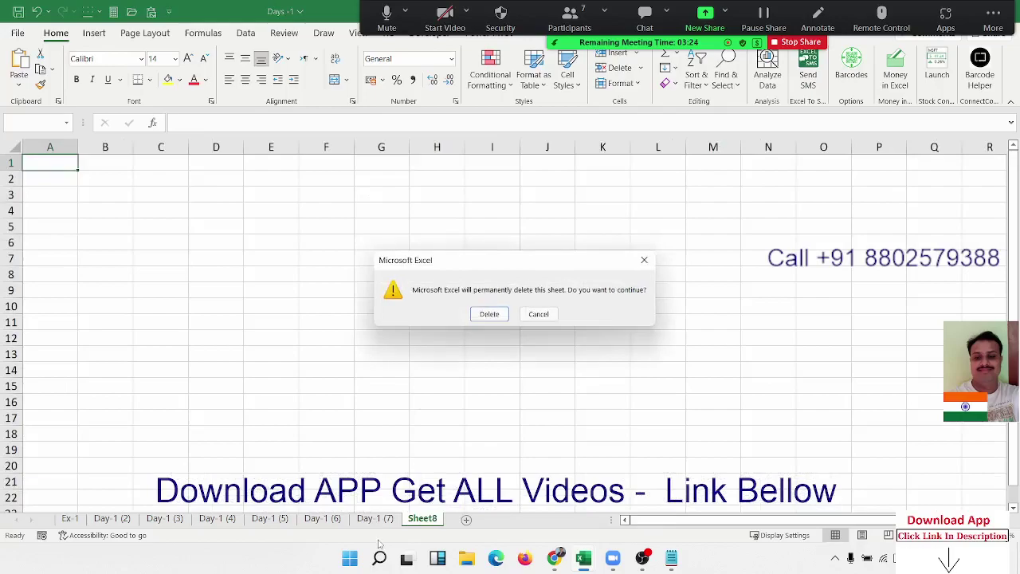
click(490, 314)
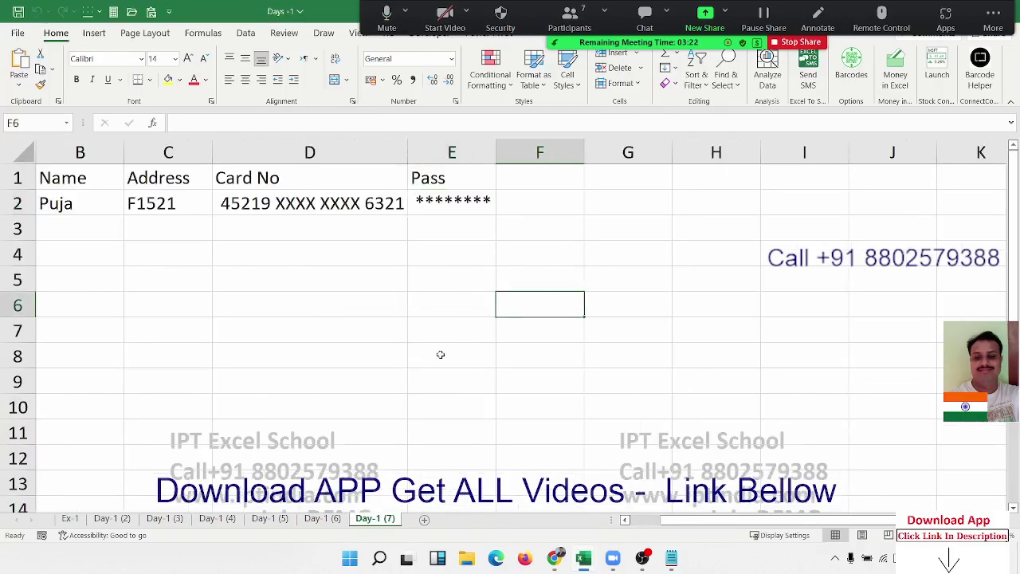
drag(374, 519, 425, 518)
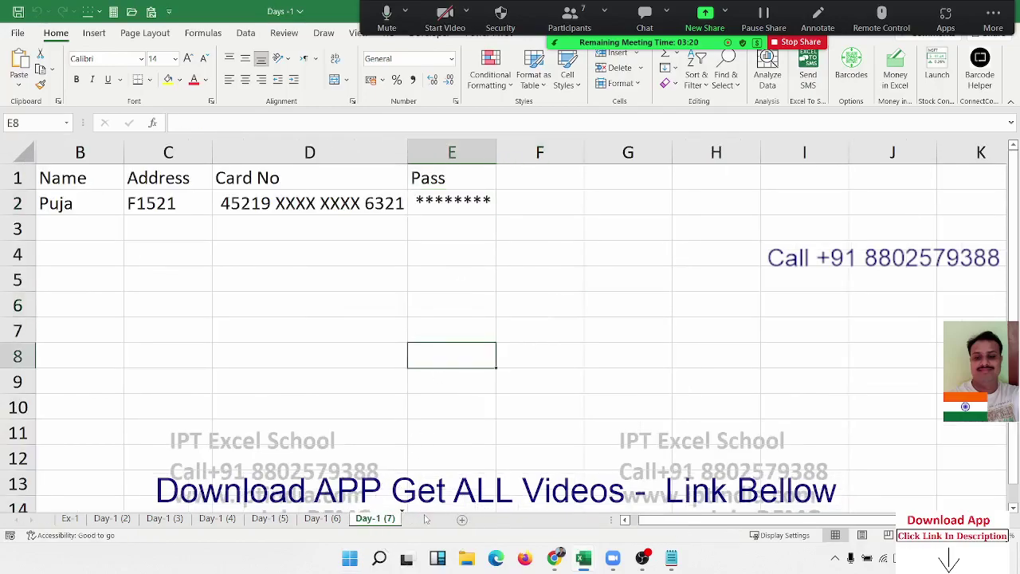
Clear the copied sheet and enter a Name header with six names in B1:B7.
click(25, 153)
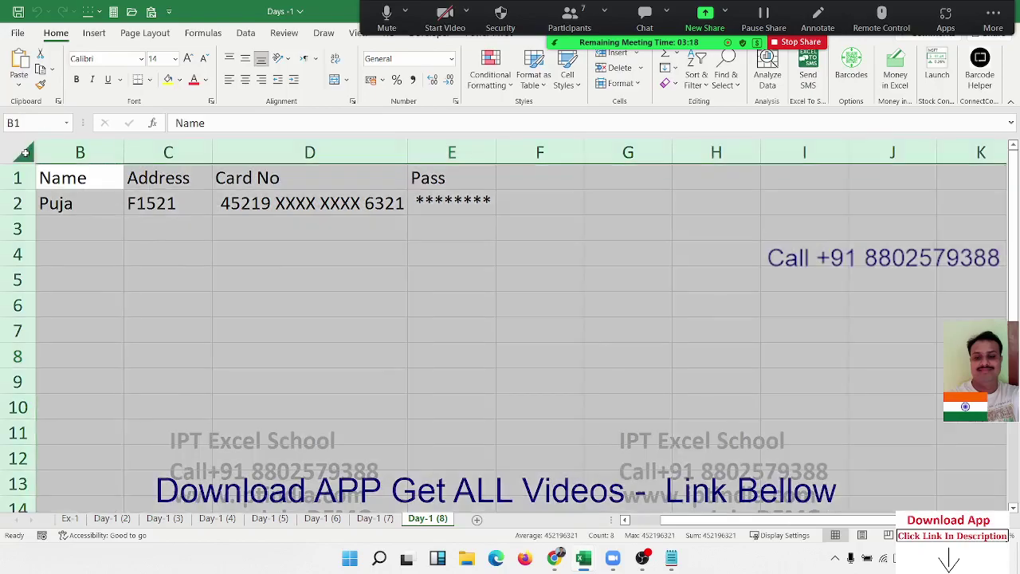
key(ctrl+minus)
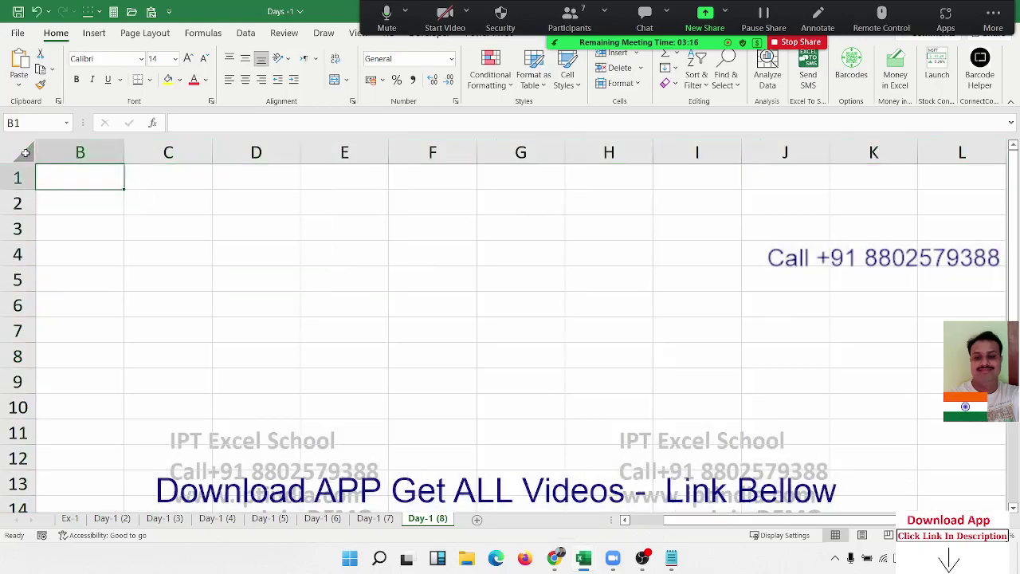
text(Name)
key(Return)
text(P)
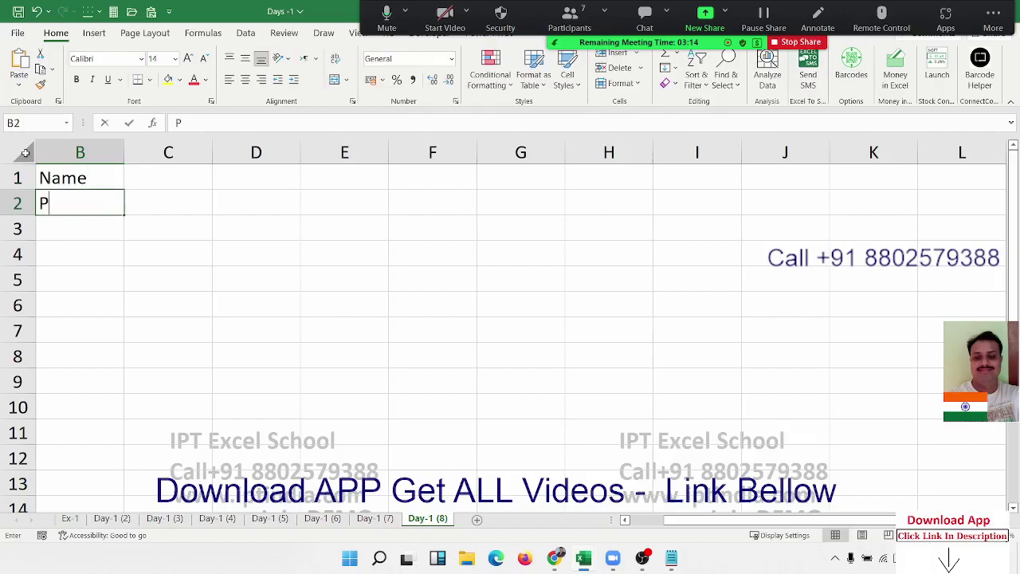
text(uja)
key(Return)
click(93, 208)
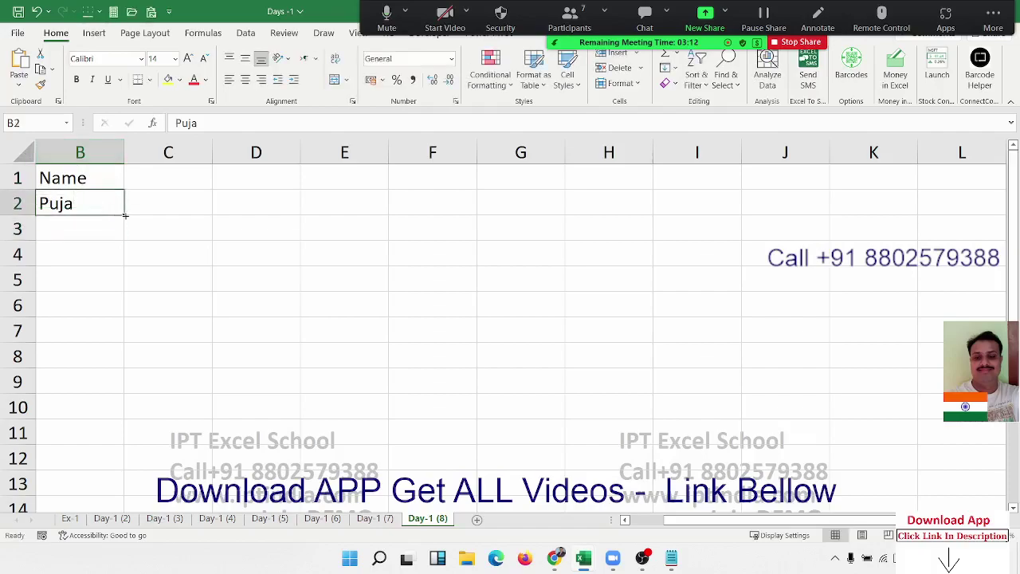
drag(127, 213, 127, 343)
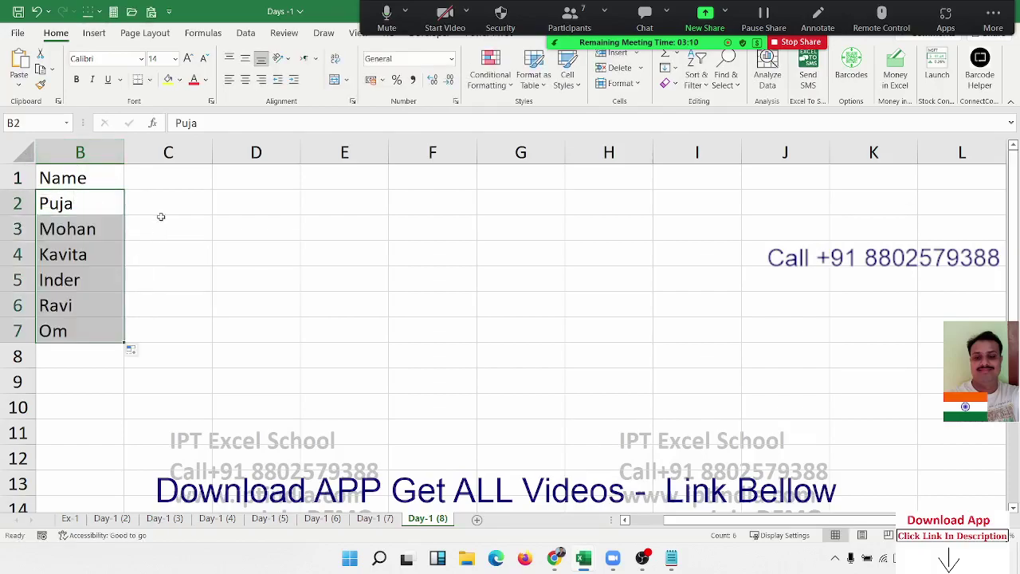
Enter day numbers 1 and 2 in C1 and D1.
click(169, 180)
text(1)
key(Return)
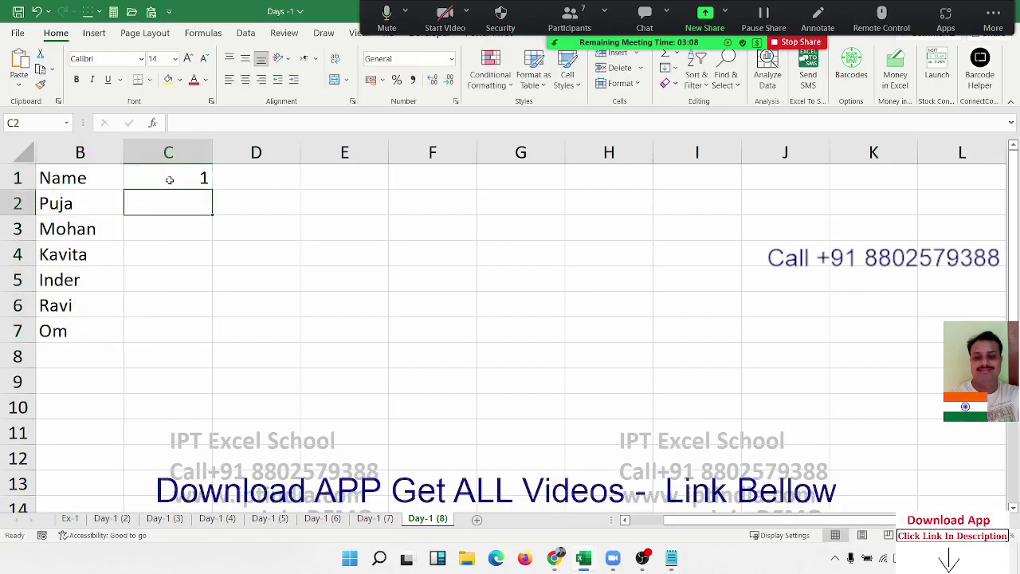
key(Up)
key(Right)
text(2)
Turn C1 back from a date into the number 1 and select C1:D1.
click(168, 180)
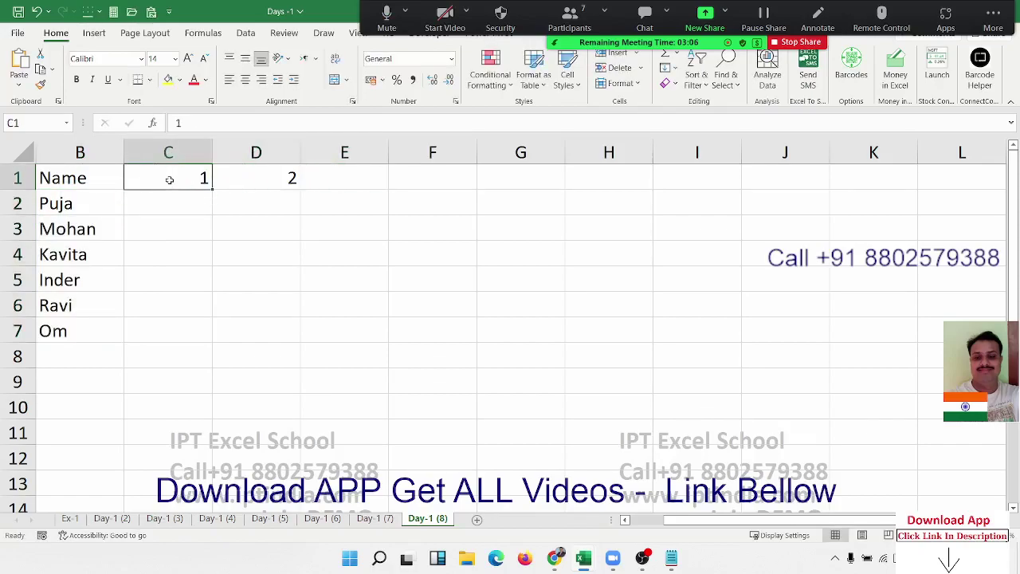
text(1/)
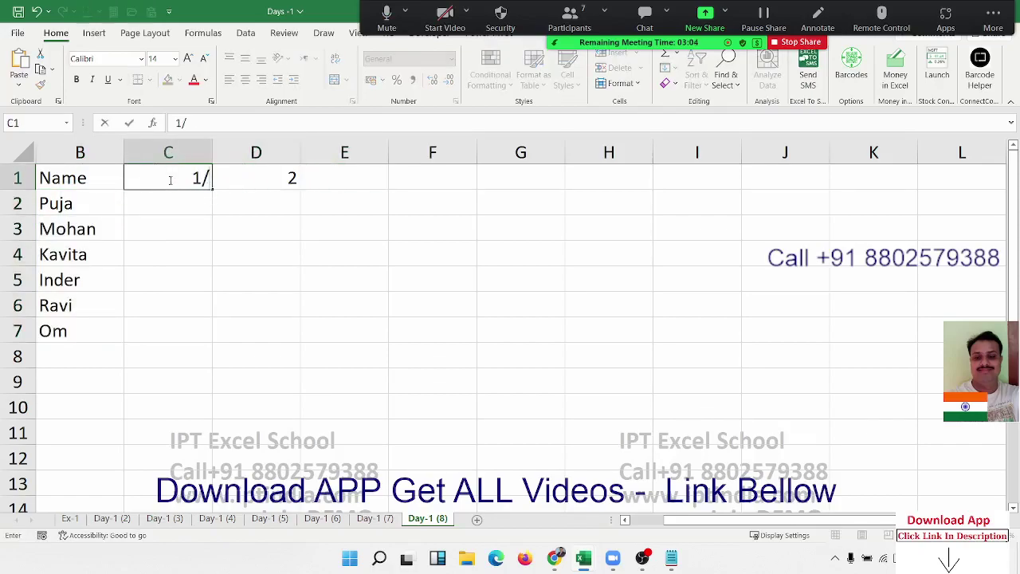
text(1)
key(Tab)
click(169, 180)
key(shift+Right)
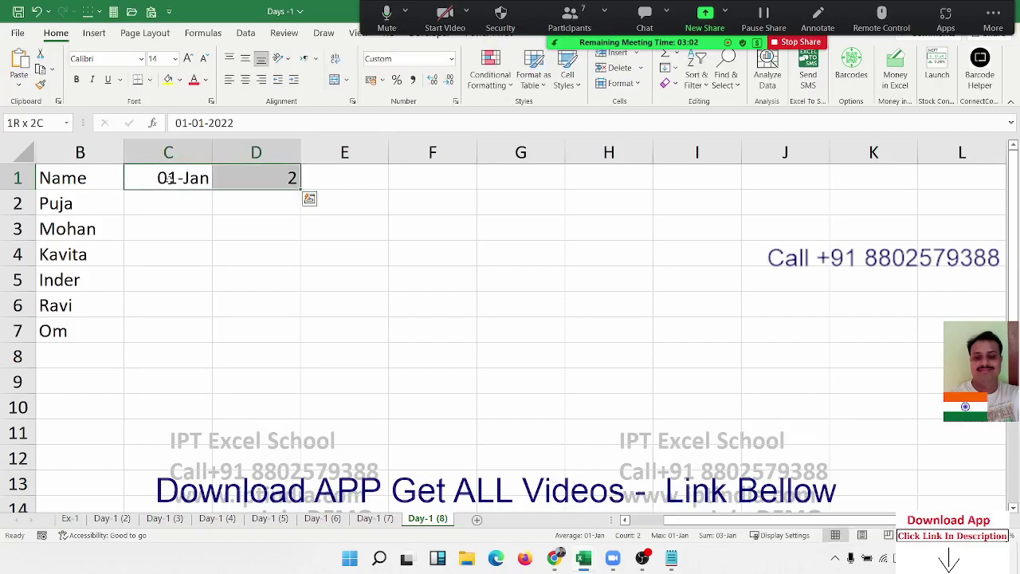
click(169, 178)
key(Tab)
key(Tab)
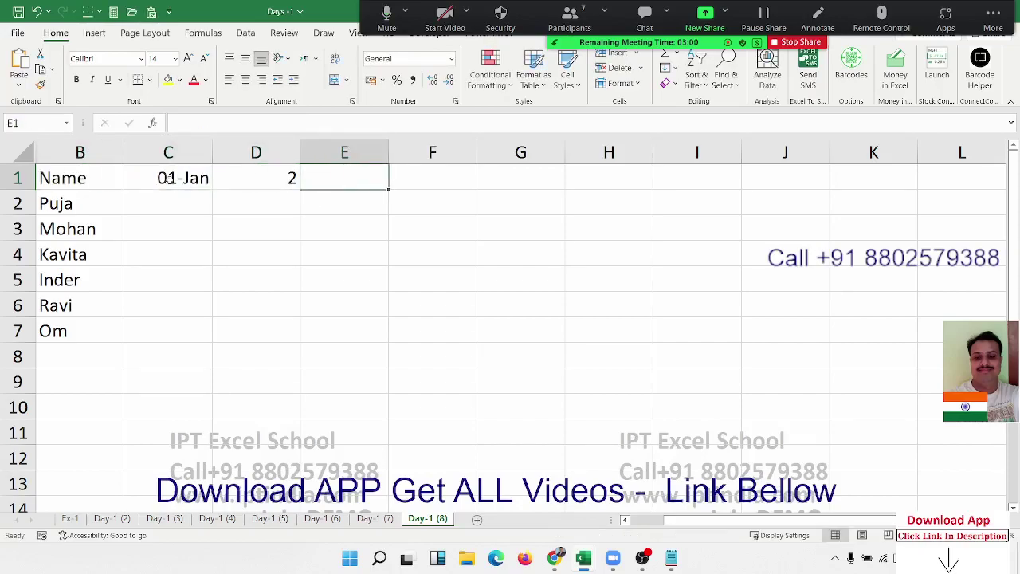
click(169, 180)
key(ctrl+shift+grave)
key(Tab)
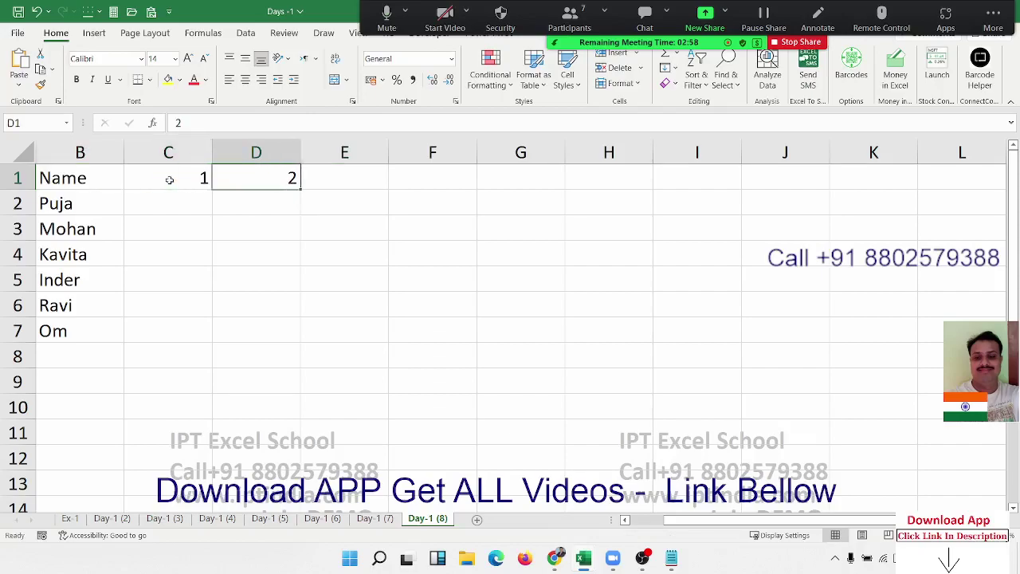
click(169, 181)
key(shift+Right)
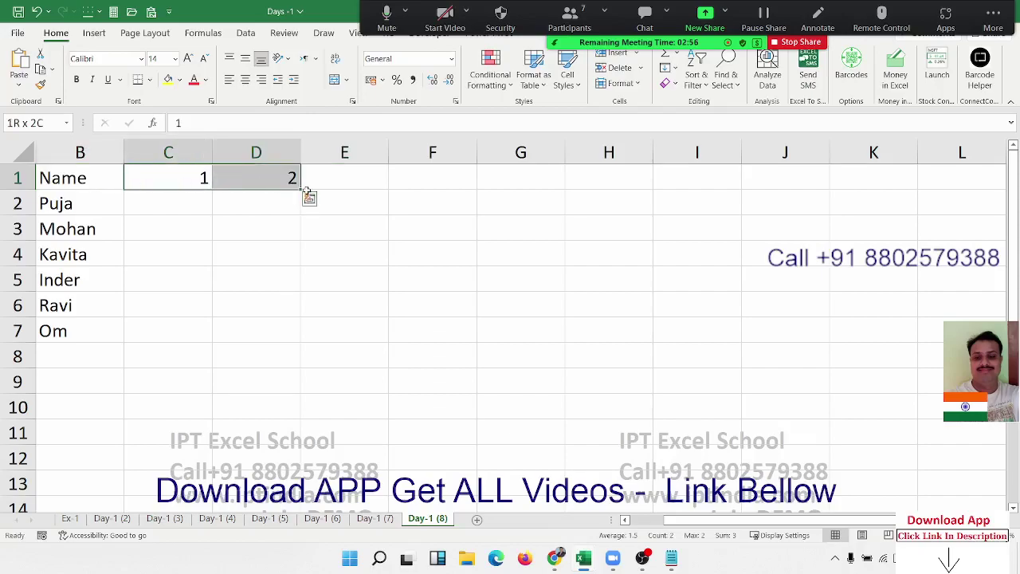
Extend the 1, 2 series along row 1 to give consecutive day numbers.
mouse_move(300, 189)
mouse_down()
mouse_move(566, 240)
mouse_move(1018, 236)
mouse_up()
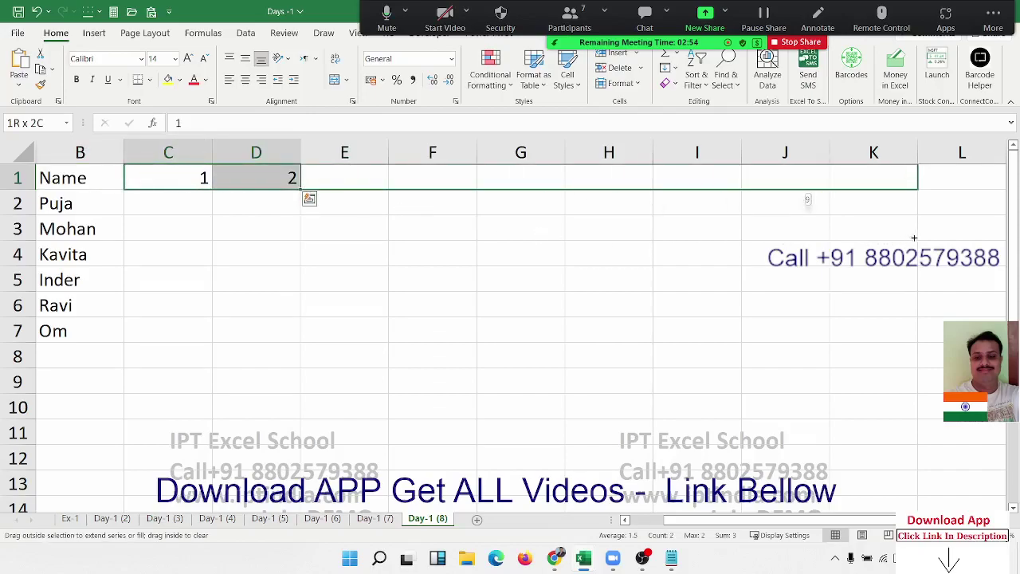
drag(941, 189, 873, 195)
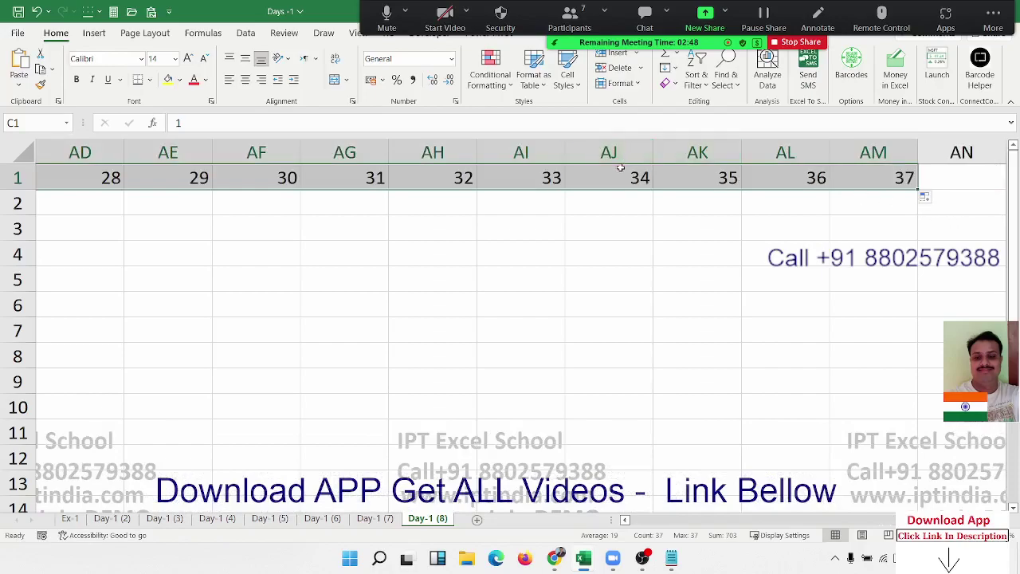
click(372, 177)
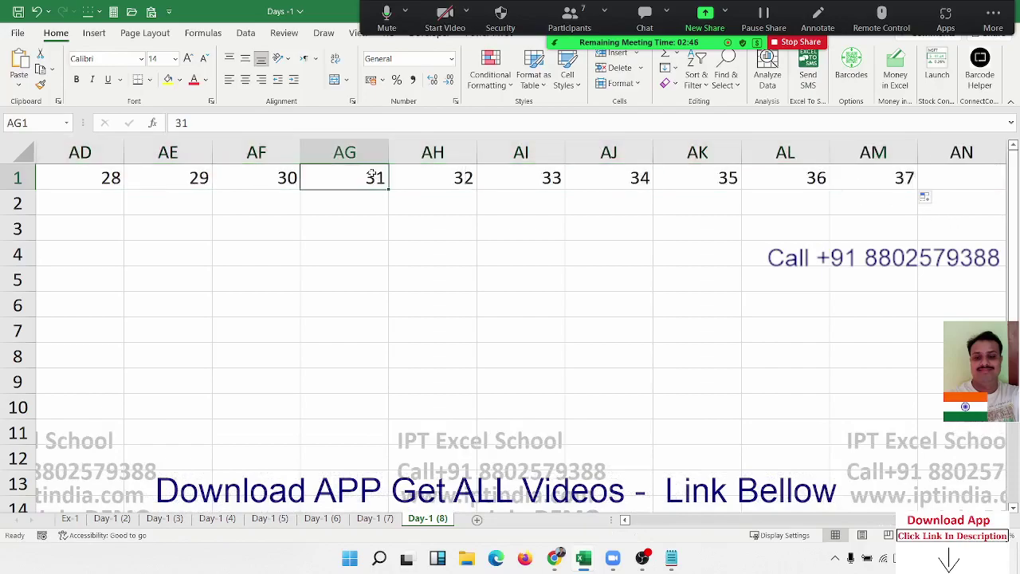
key(Right)
key(ctrl+shift+Right)
key(Left)
key(ctrl+Home)
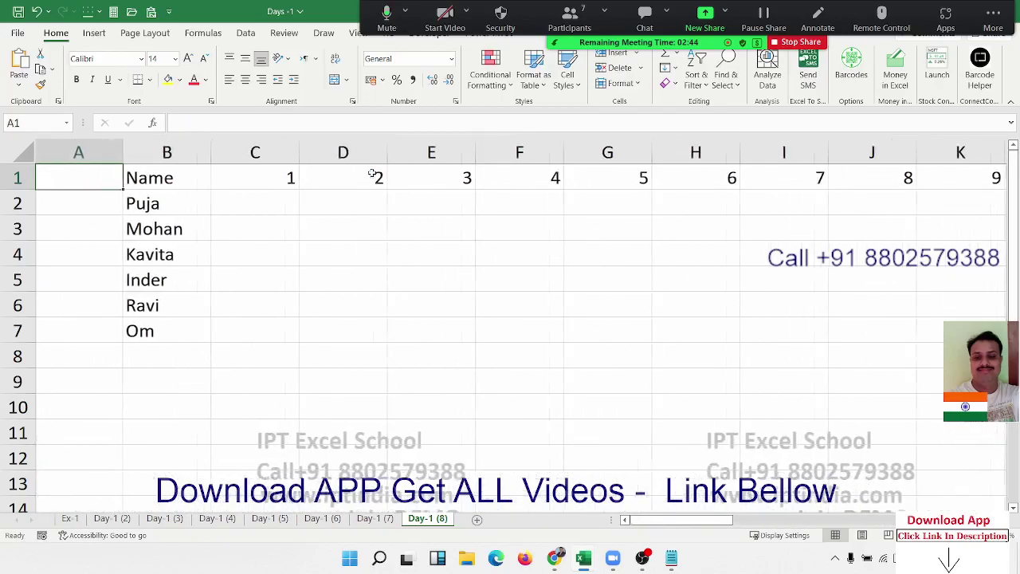
key(Right)
key(Right)
Enter =RANDBETWEEN(0,9) in C2.
key(Down)
text(=ra)
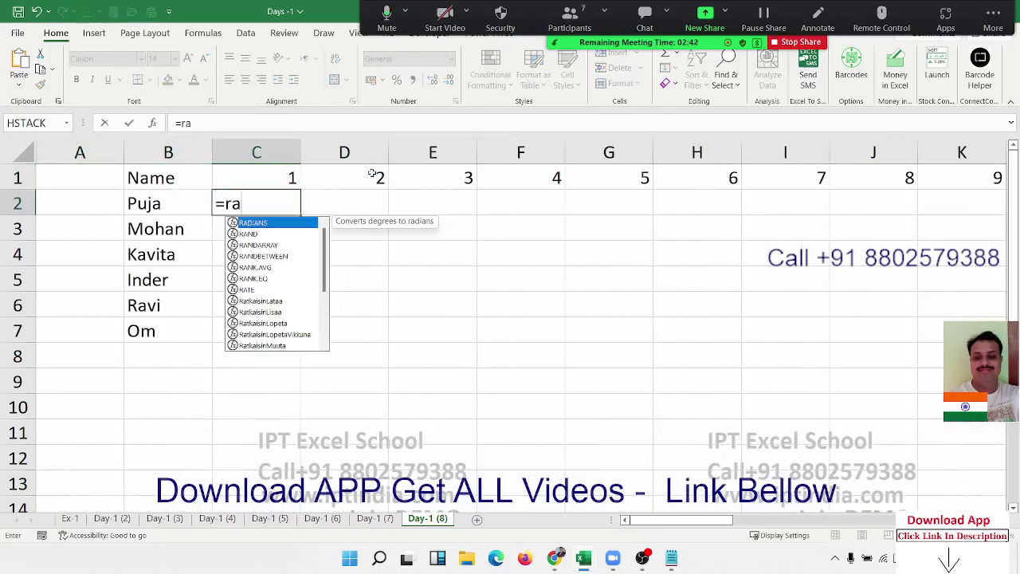
key(Down)
key(Down)
key(Down)
key(Tab)
text(0)
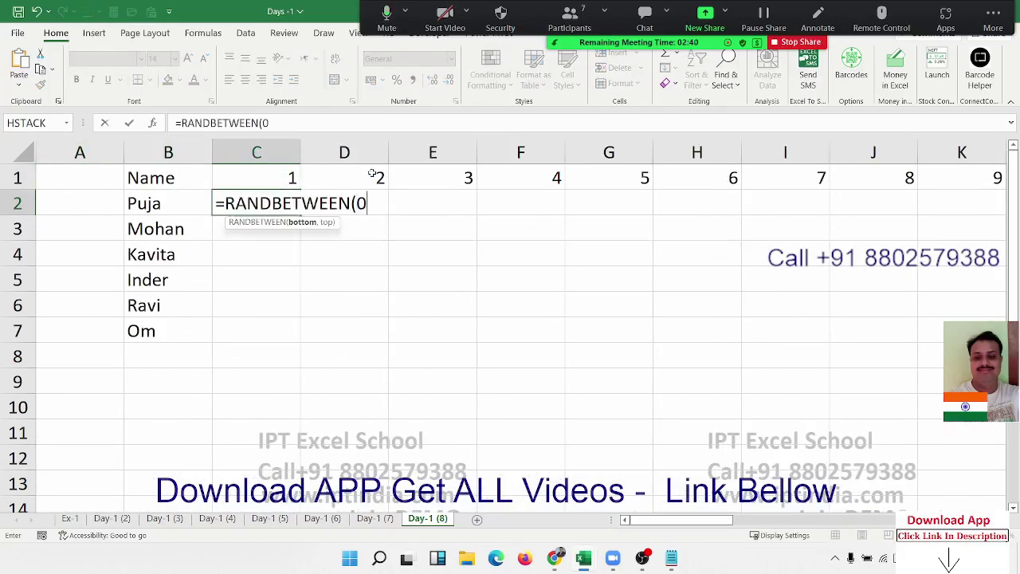
text(,9)
key(ctrl+Return)
Fill the random-digit formula across days 1–31 and down all six name rows.
key(shift+space)
scroll(372, 173, right, 5)
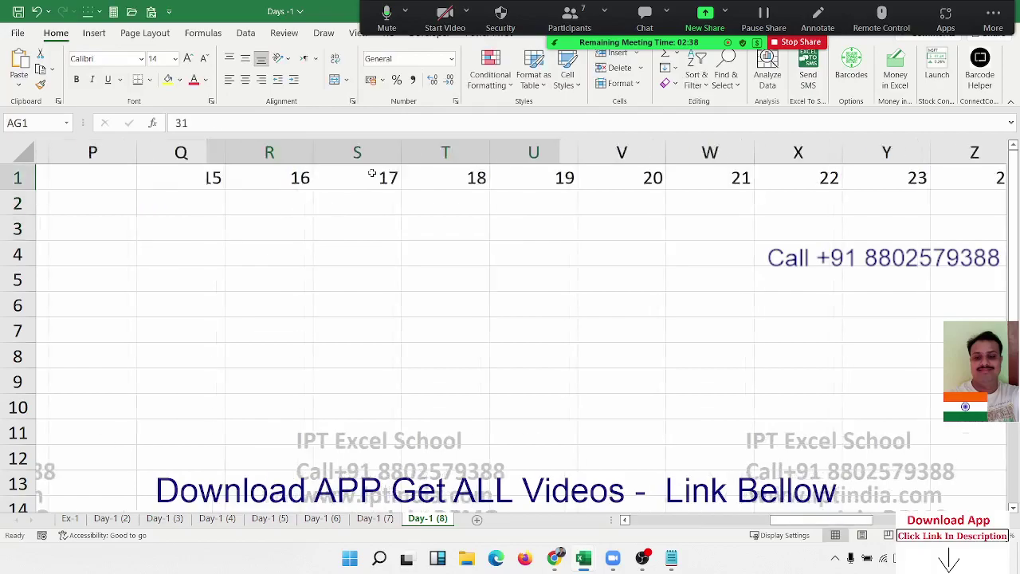
scroll(373, 173, right, 3)
scroll(373, 173, left, 10)
scroll(372, 173, left, 1)
key(ctrl+shift+Right)
key(shift+Down)
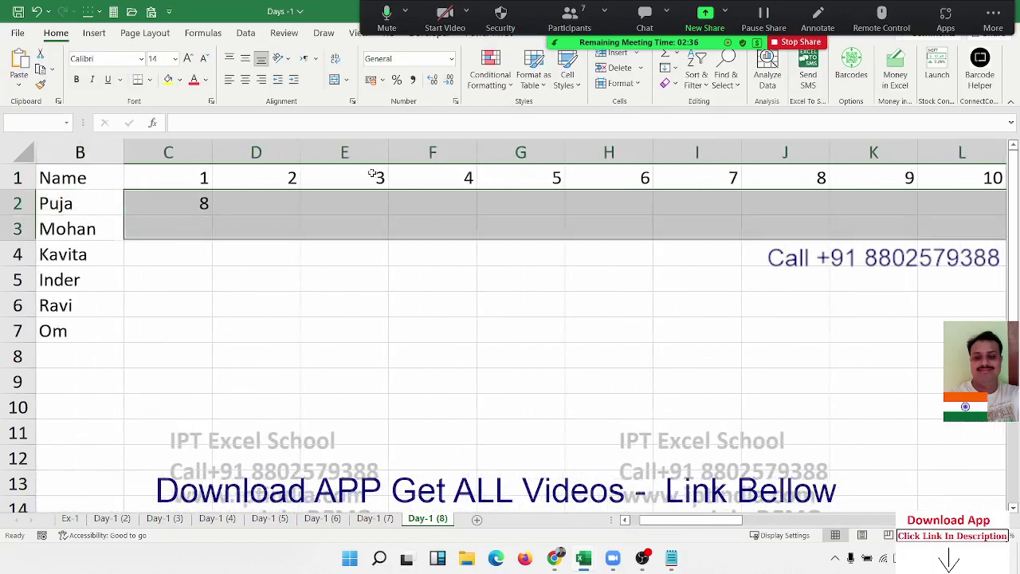
key(shift+Down)
key(shift+Down)
key(shift+Down)
key(shift+Down)
key(shift+Down)
key(shift+Up)
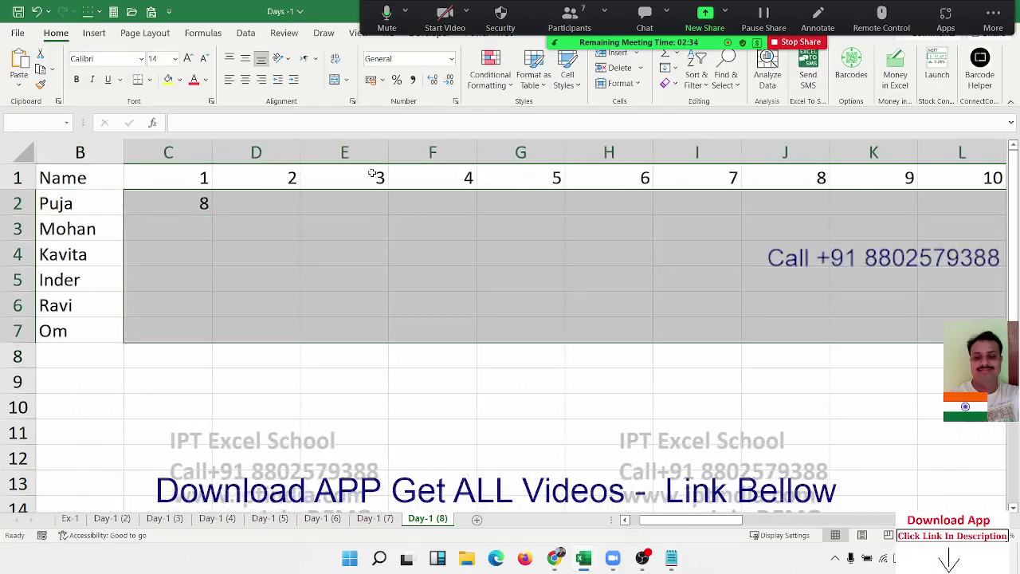
key(ctrl+r)
key(ctrl+d)
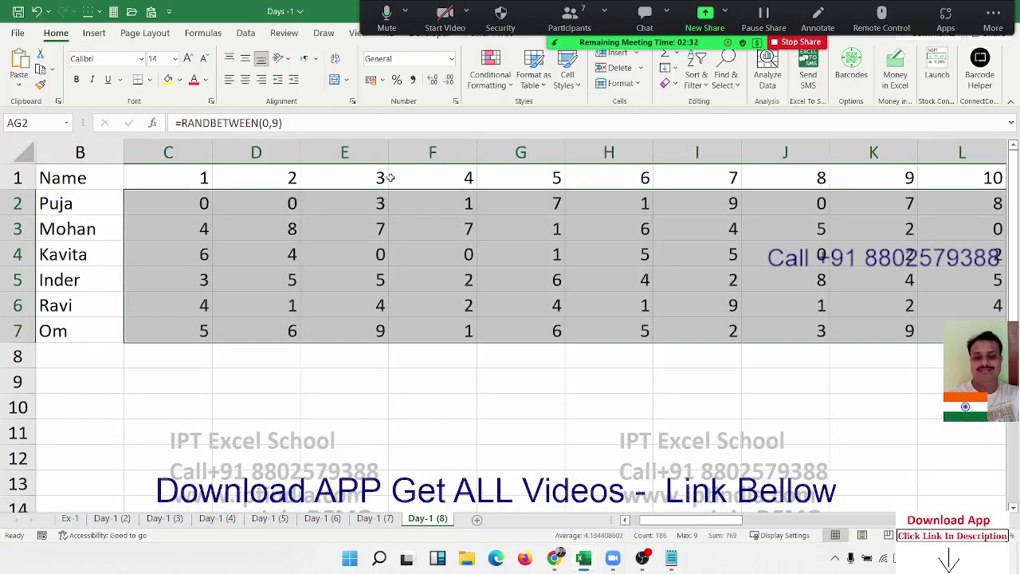
Copy the digit grid and paste it back as fixed values.
key(ctrl+c)
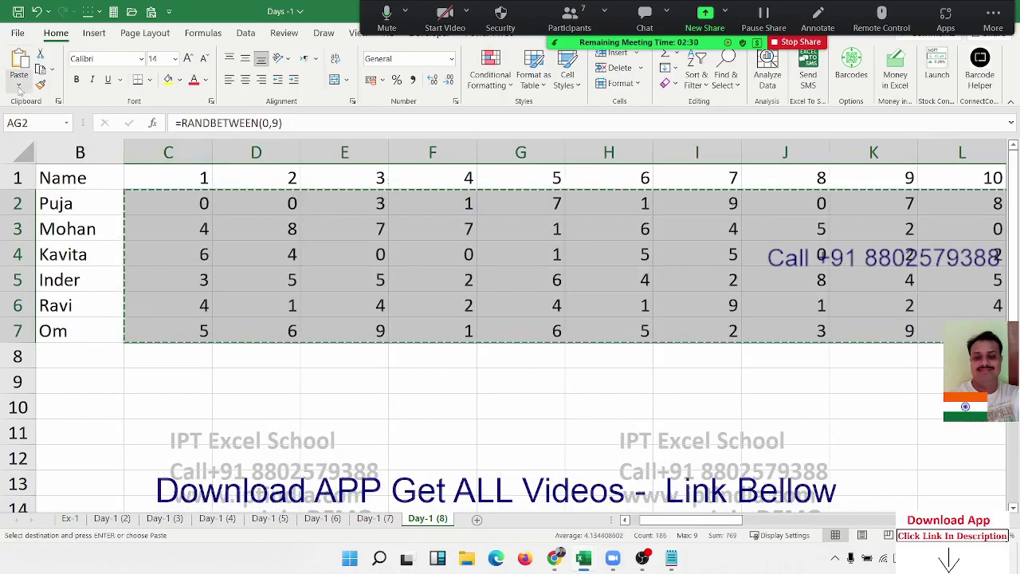
click(19, 87)
click(16, 188)
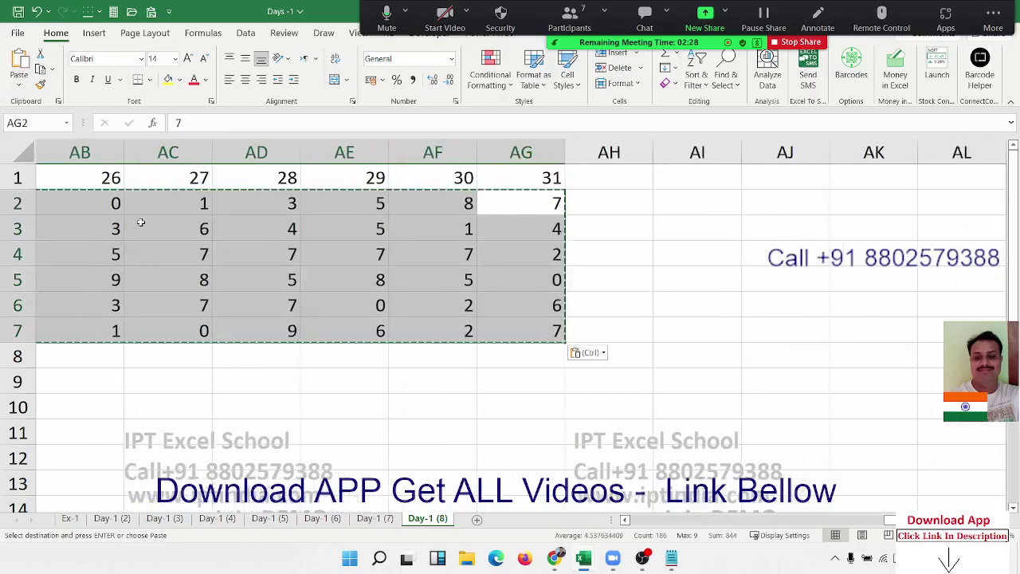
click(141, 223)
AutoFit every column width and select the grid's header row.
click(29, 156)
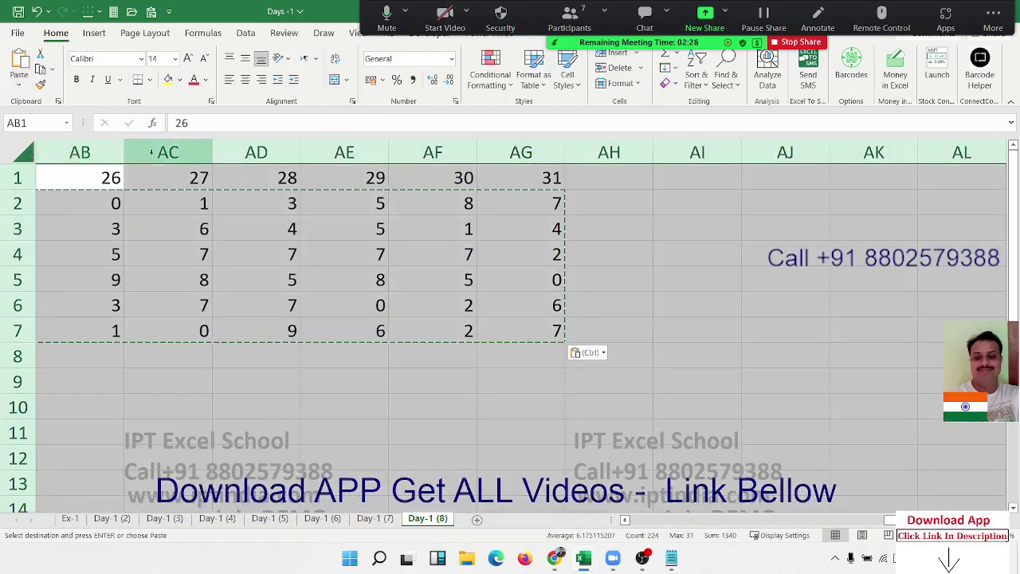
double_click(212, 152)
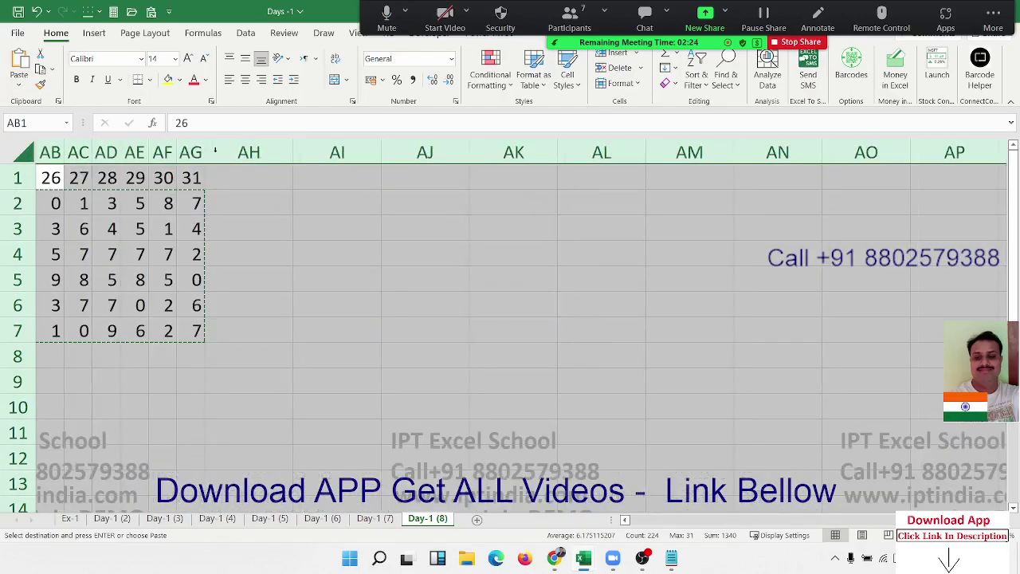
click(176, 201)
key(ctrl+Home)
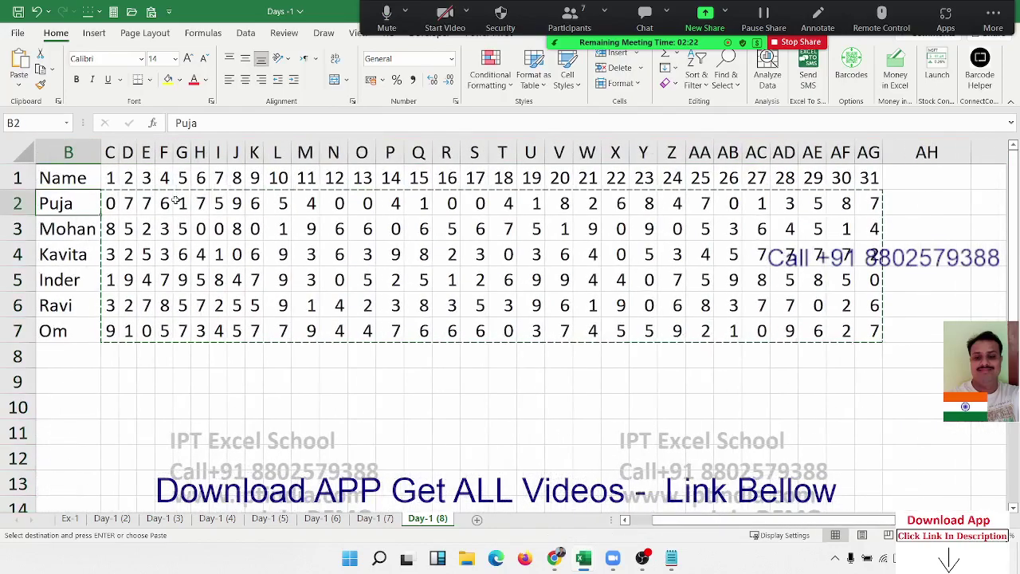
key(Escape)
key(Up)
key(ctrl+shift+Right)
key(ctrl+shift+Down)
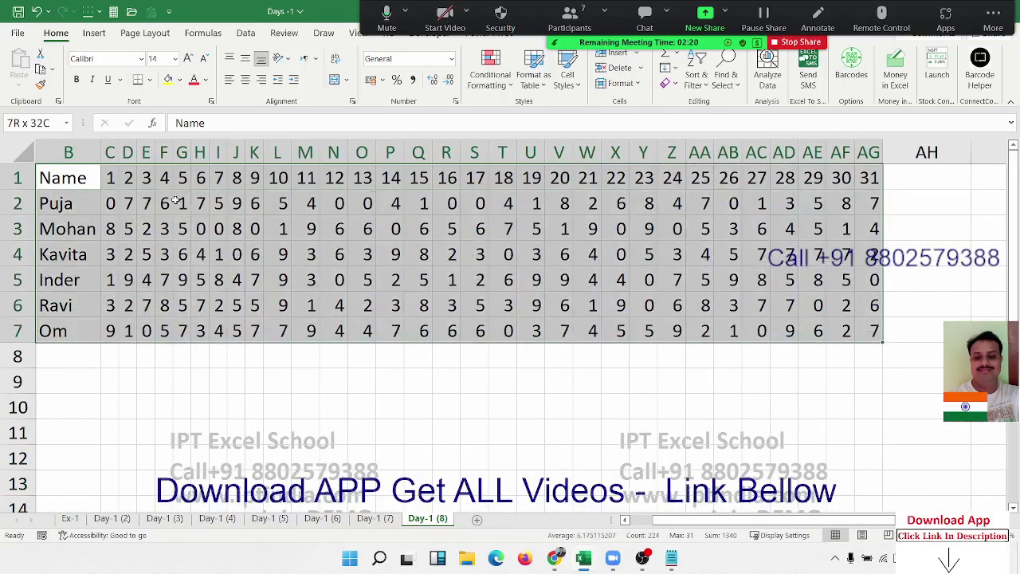
key(ctrl+shift+Up)
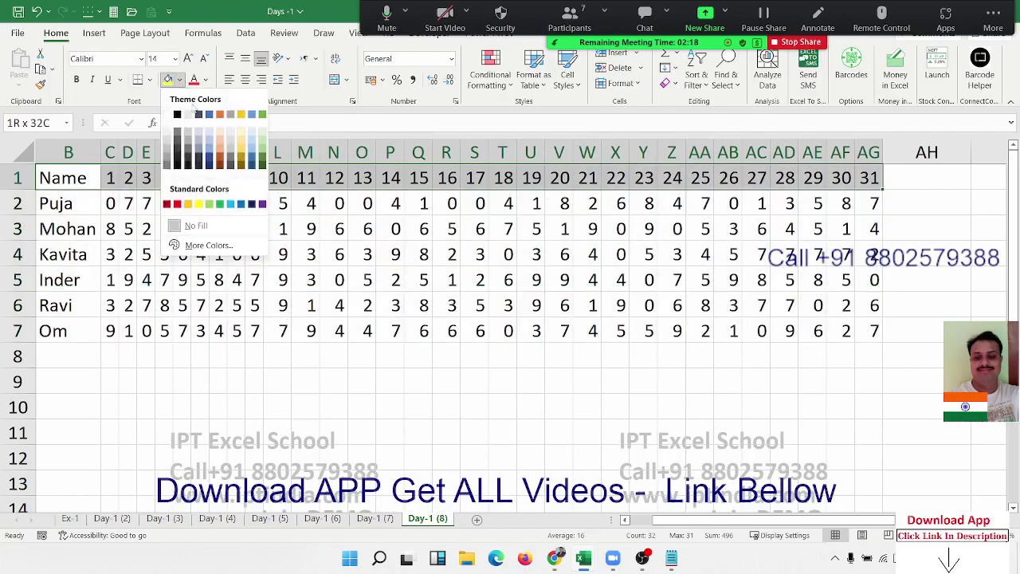
Apply All Borders to the grid B1:AG7, leaving the header unfilled.
click(180, 80)
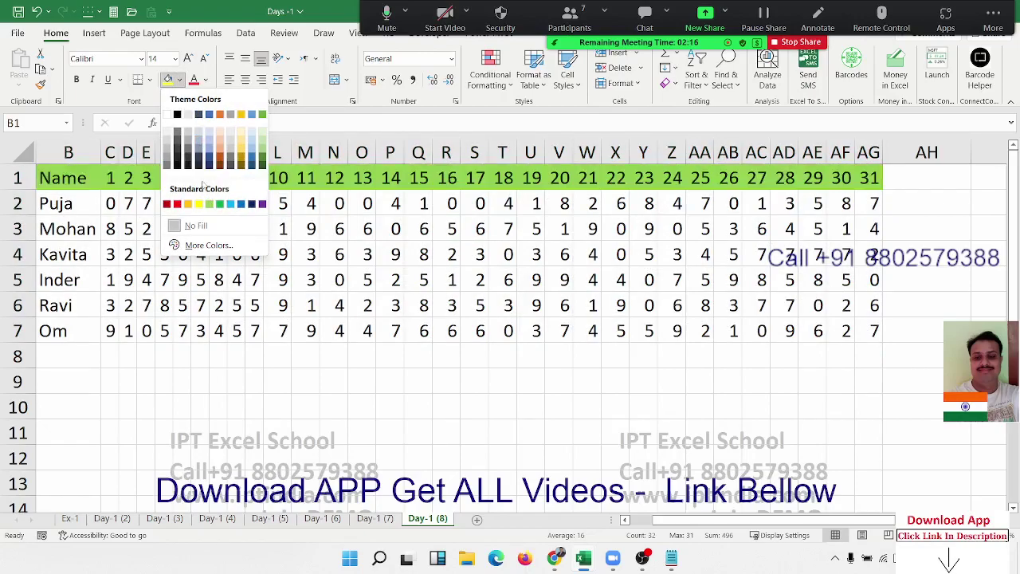
key(Escape)
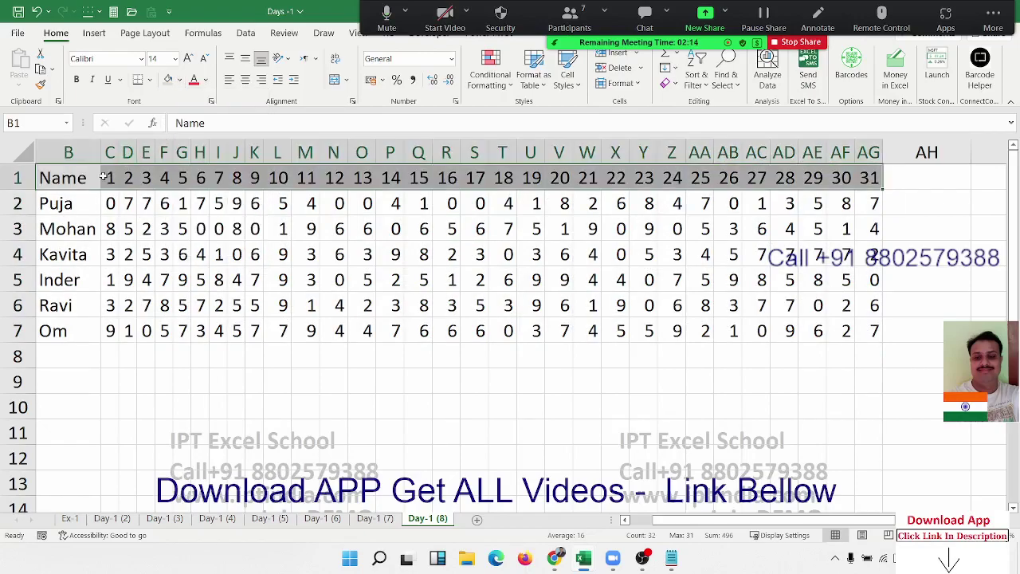
drag(88, 177, 800, 313)
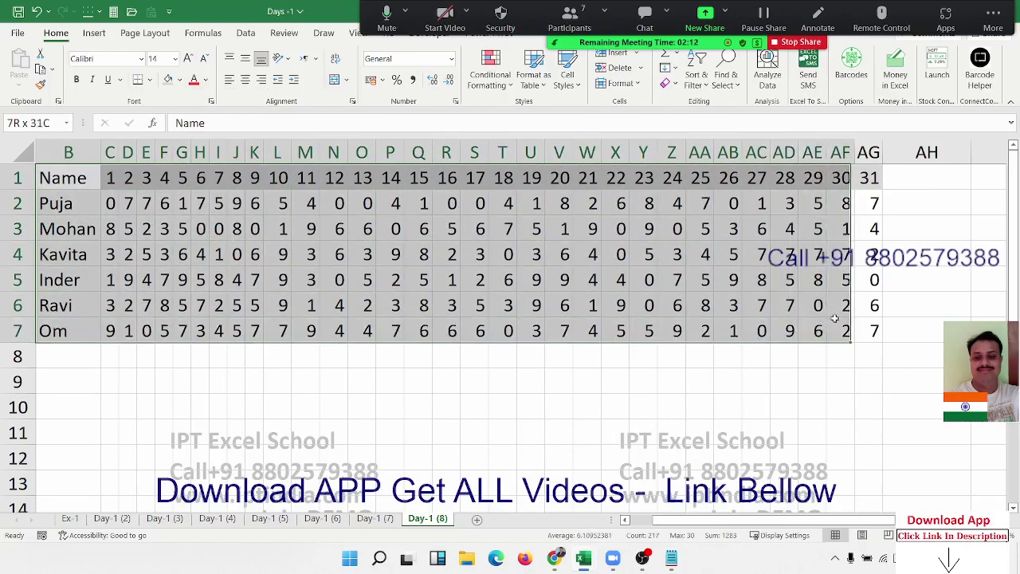
drag(800, 313, 861, 321)
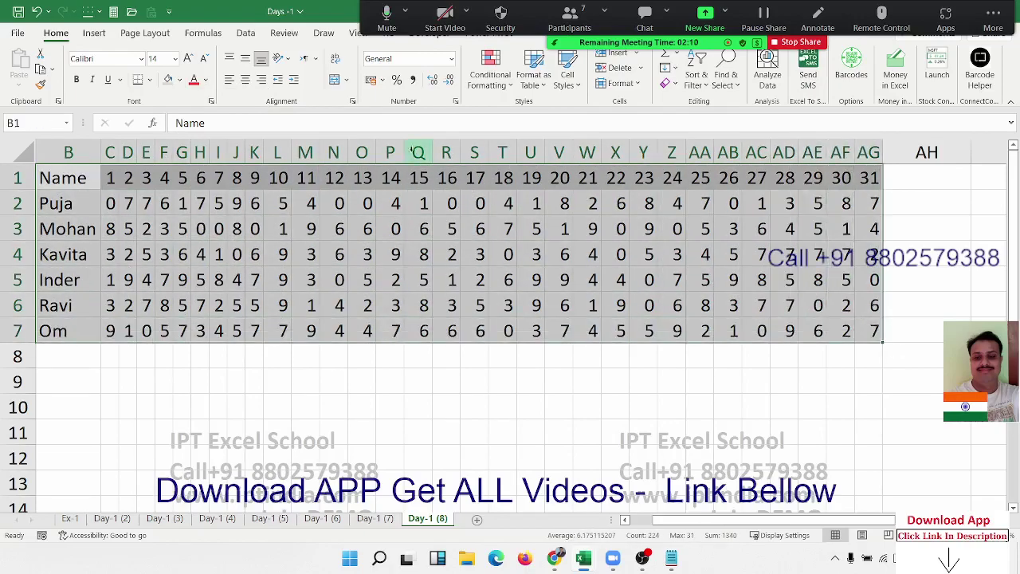
click(149, 80)
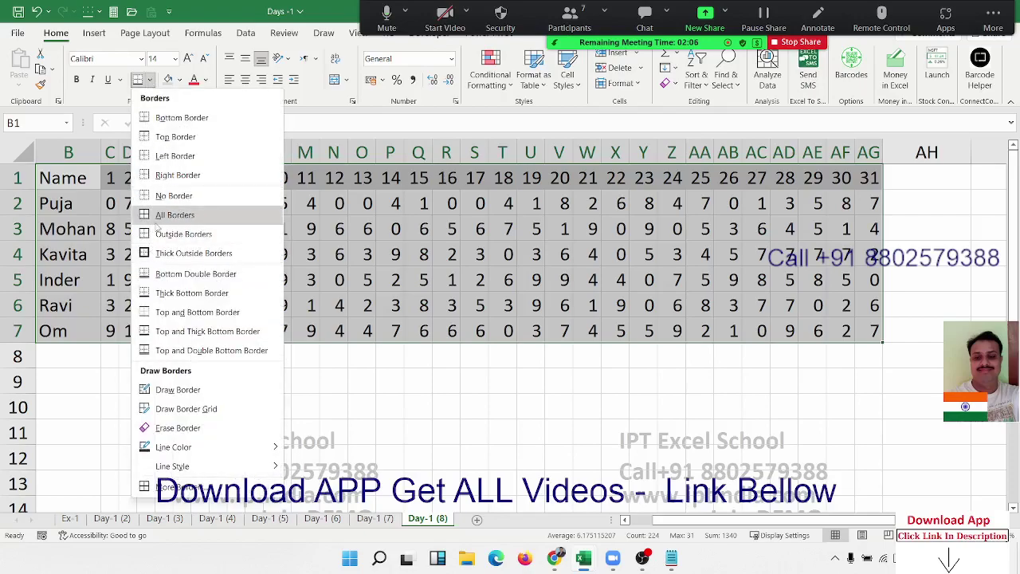
click(156, 216)
click(323, 255)
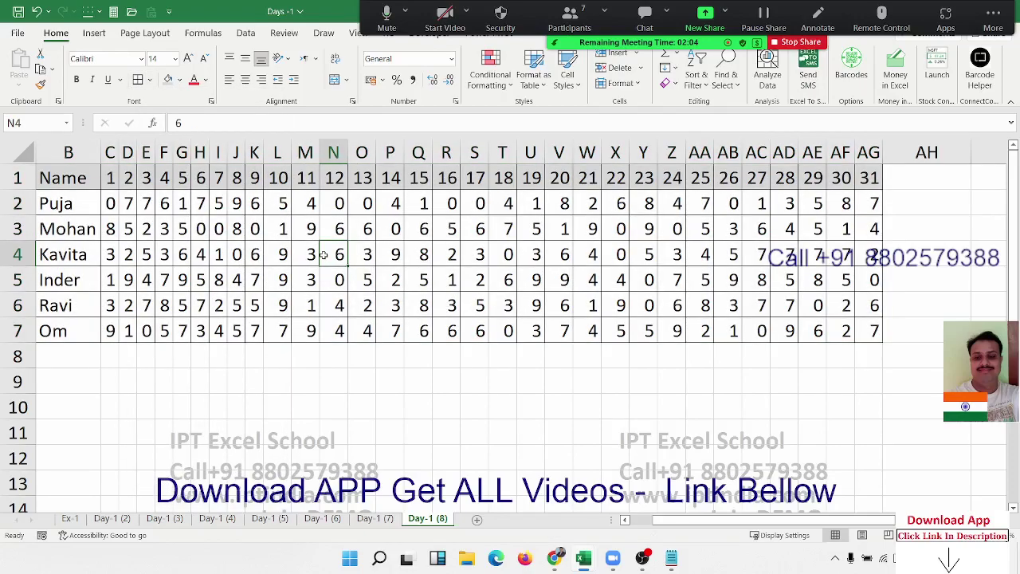
Confirm cells C3 and H3 hold fixed digits, then select C2:AG7.
click(224, 236)
click(195, 232)
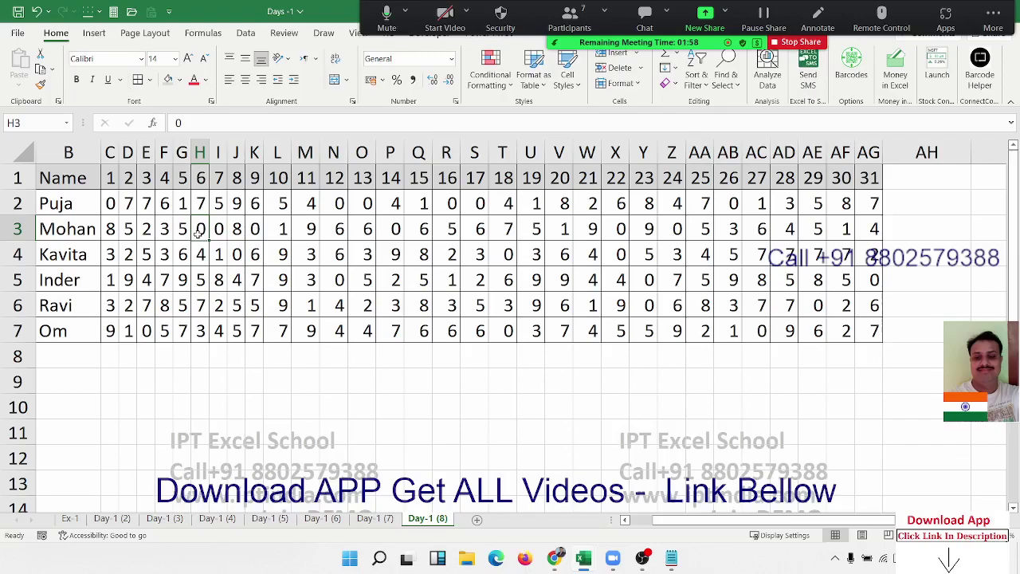
click(127, 236)
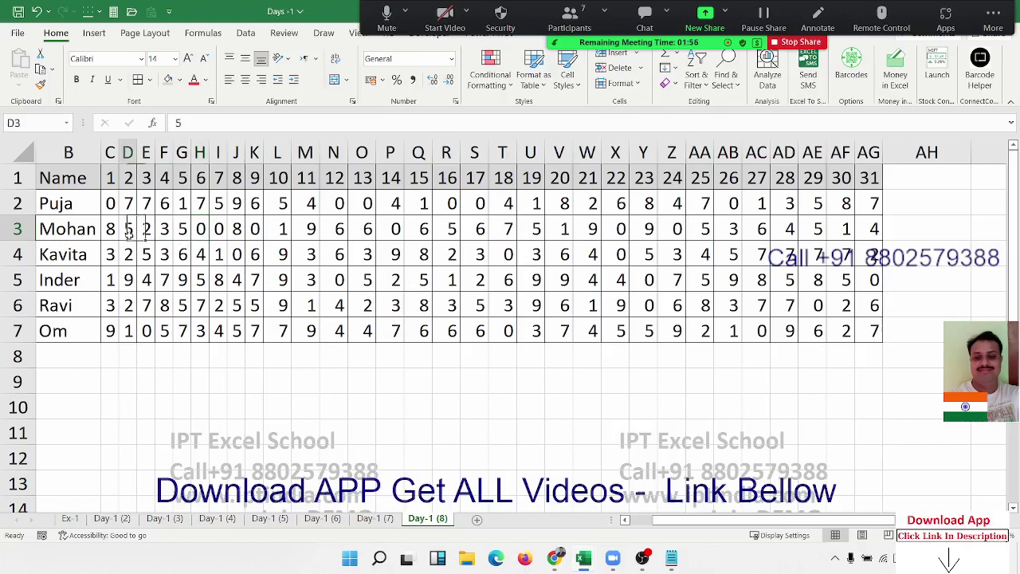
click(107, 232)
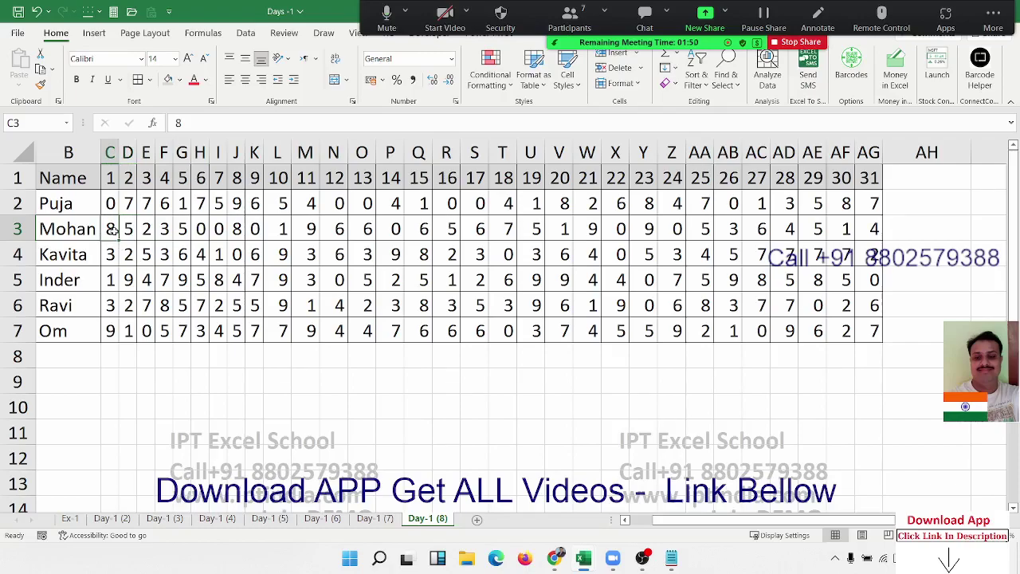
click(113, 203)
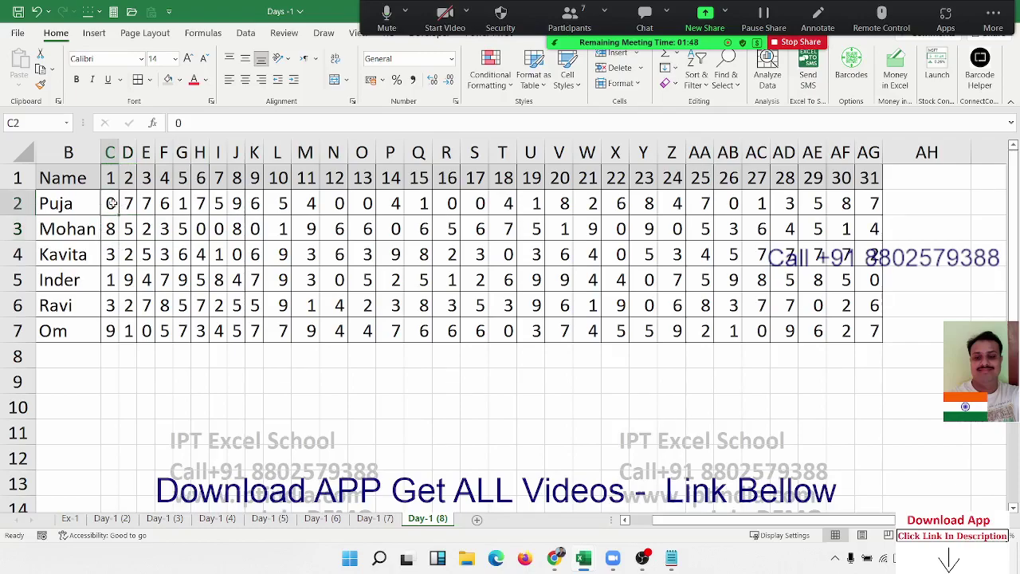
key(shift+Up)
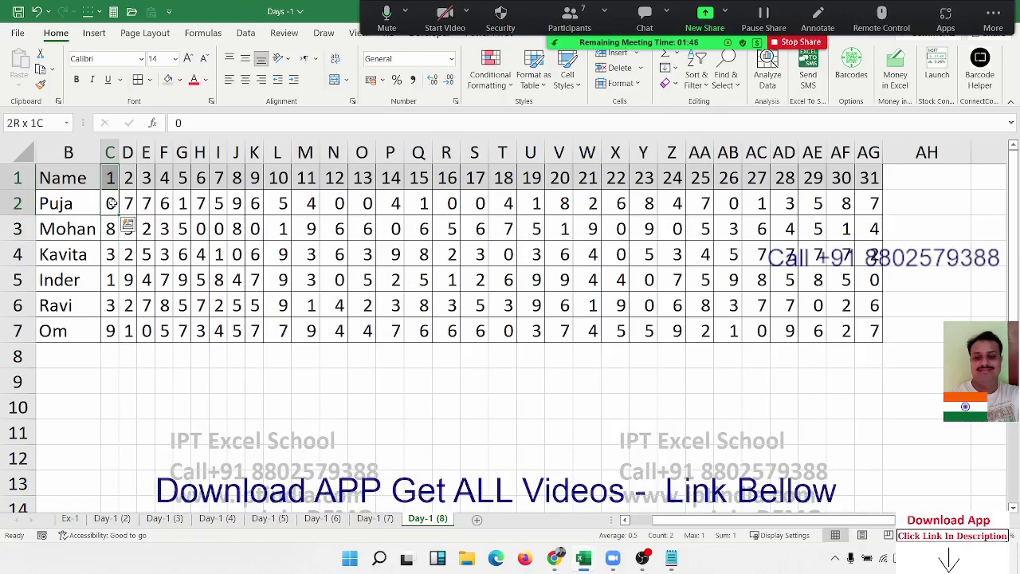
key(shift+Down)
key(ctrl+shift+Right)
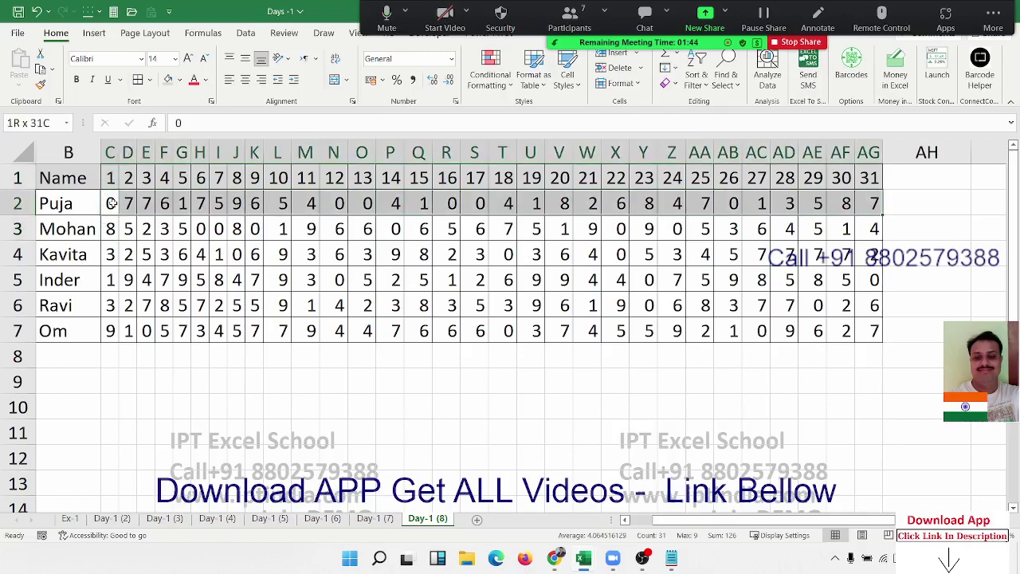
key(ctrl+shift+Down)
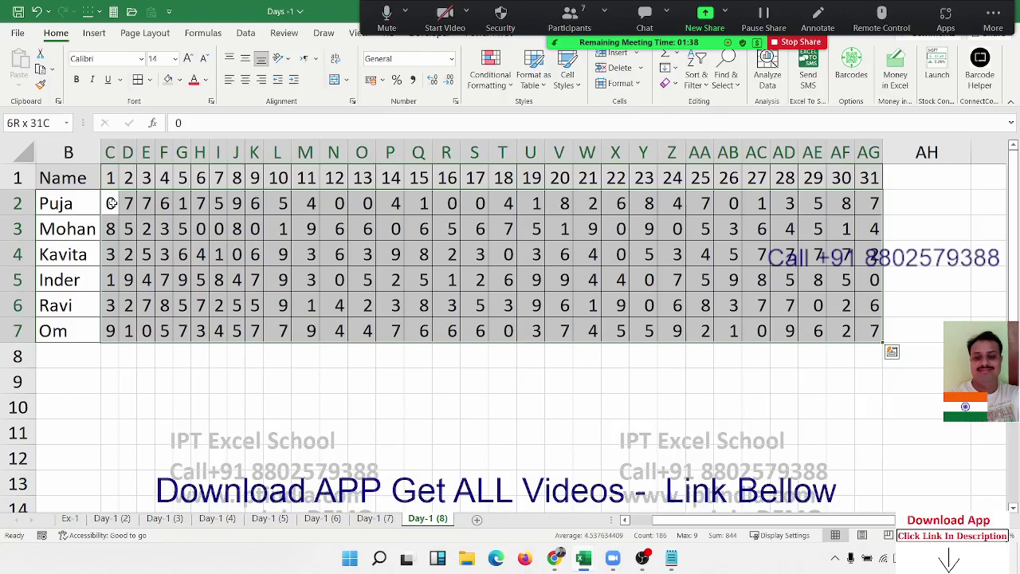
Open Custom number formats for the digits and start replacing General with a code beginning '1'.
click(456, 102)
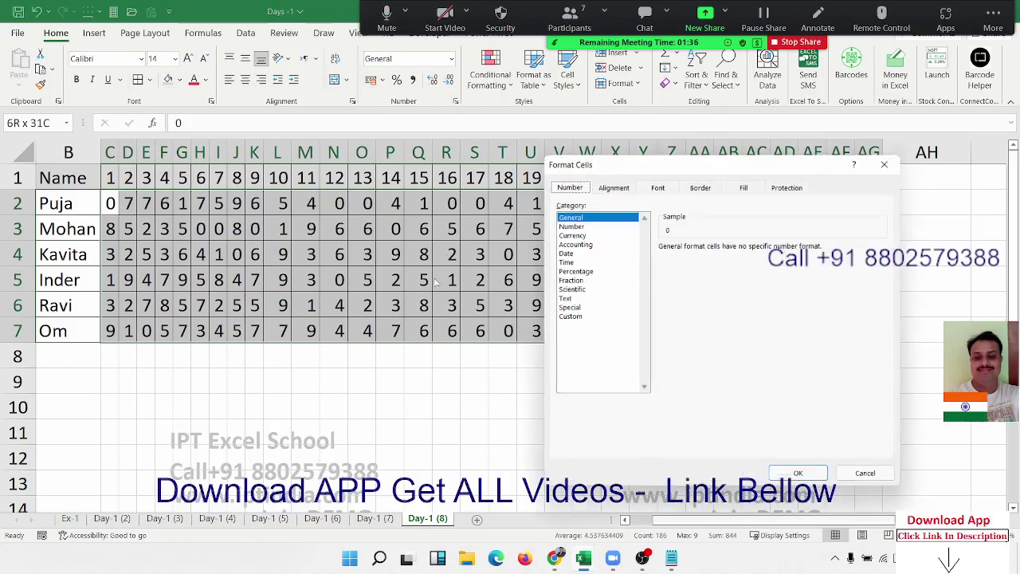
click(605, 316)
drag(624, 164, 291, 231)
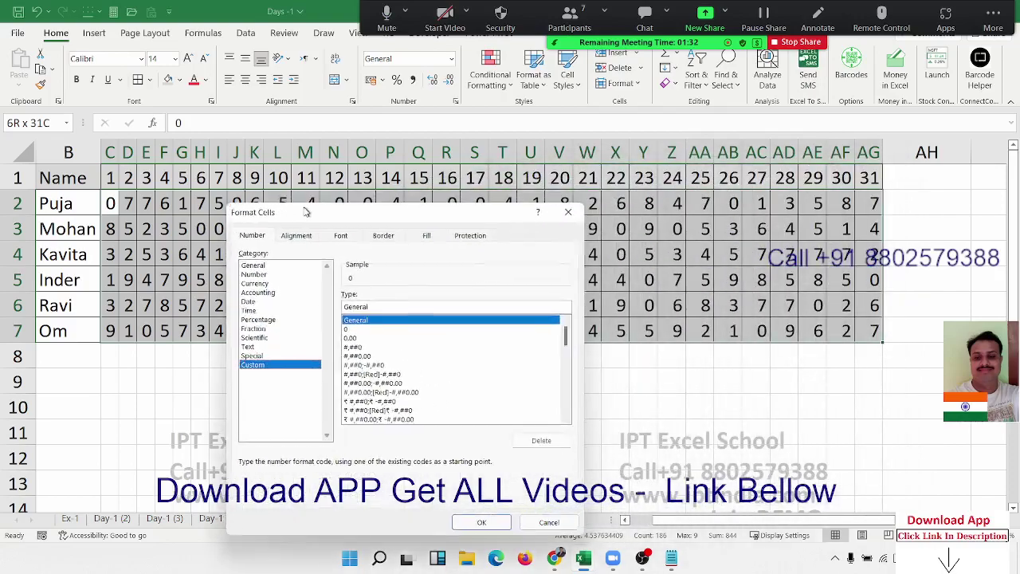
double_click(343, 325)
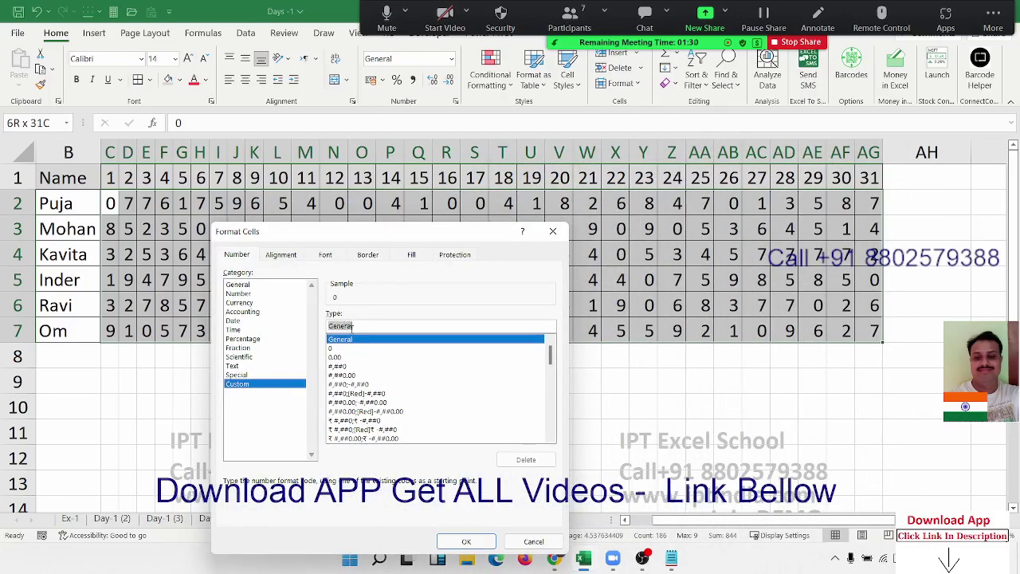
text(1)
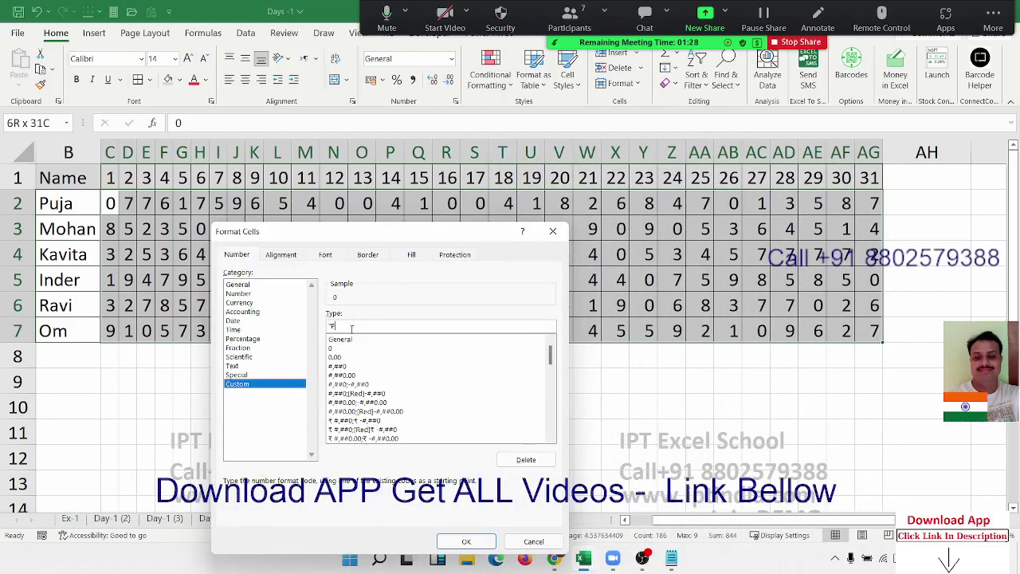
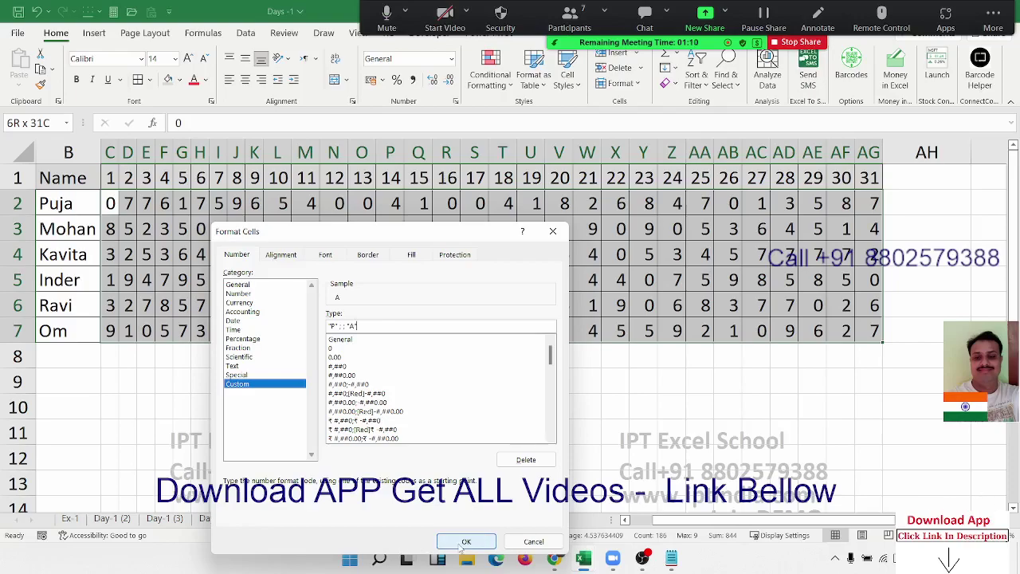
Apply the custom number format "P";;"A" to the attendance grid C2:AG7.
drag(367, 327, 275, 316)
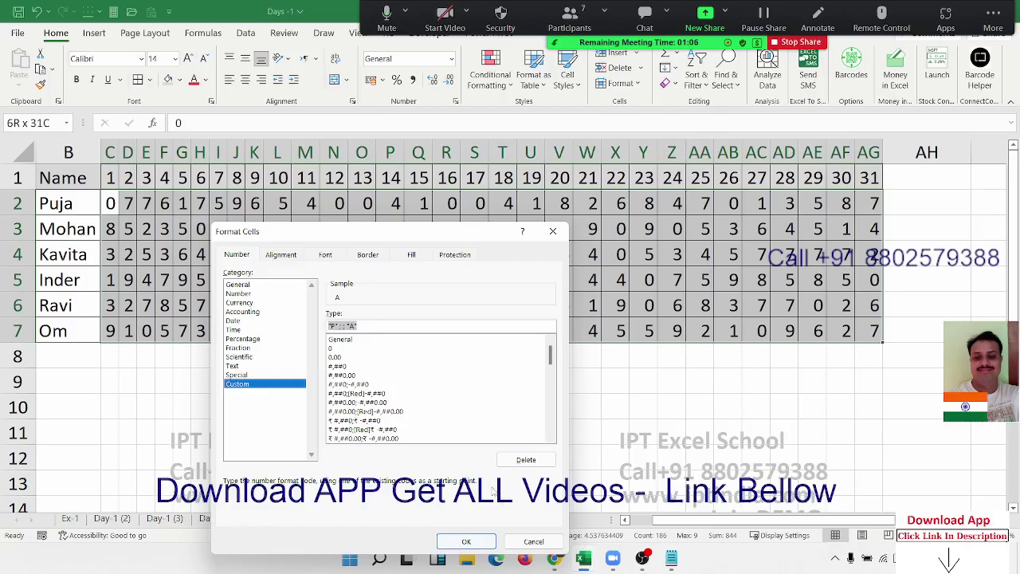
click(473, 543)
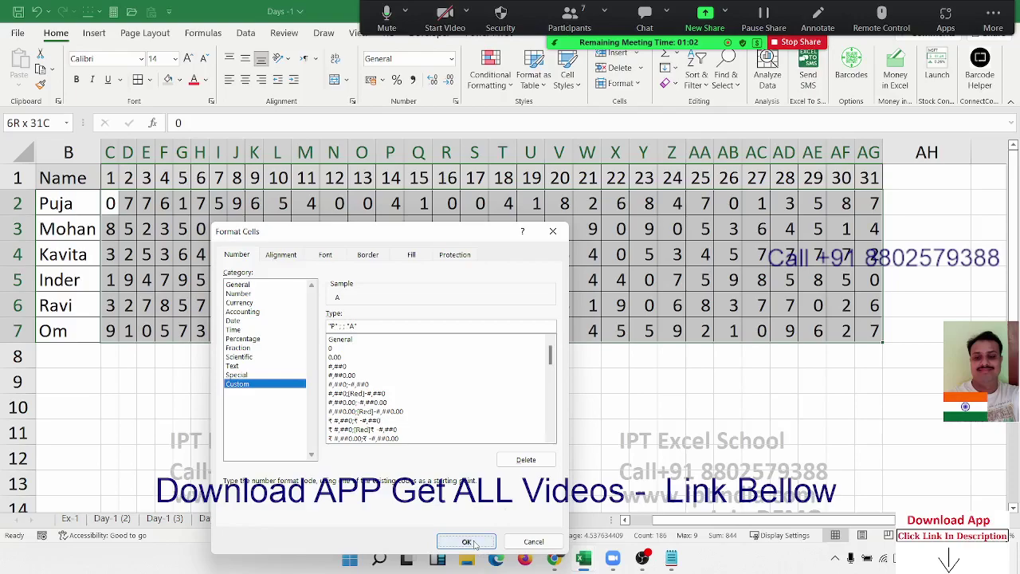
click(471, 543)
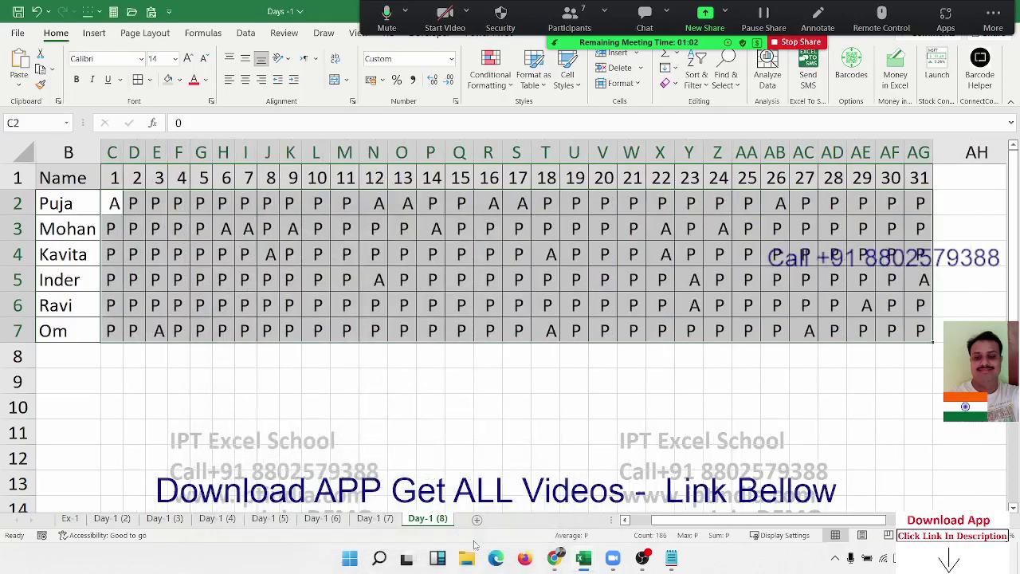
Note the format code "P";;"A" in C9, then select C2:AG7 again.
double_click(115, 385)
text("P";;"A")
click(128, 408)
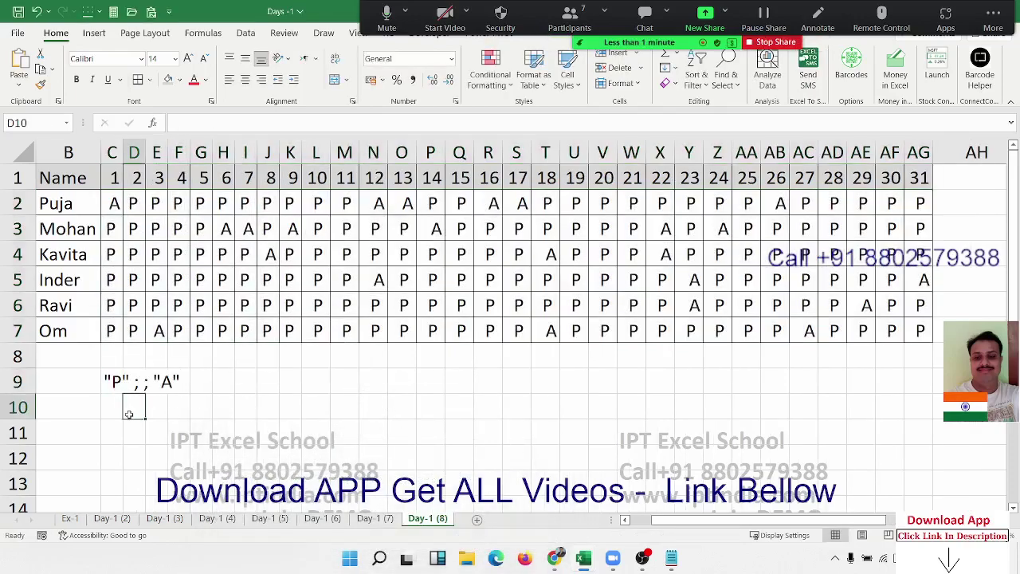
click(115, 204)
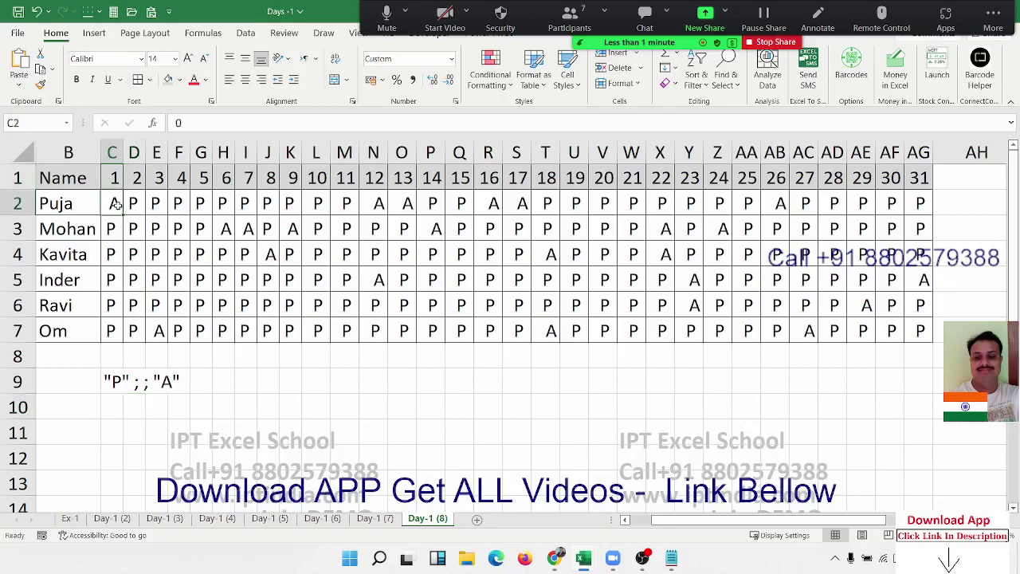
key(ctrl+shift+Right)
key(ctrl+shift+Down)
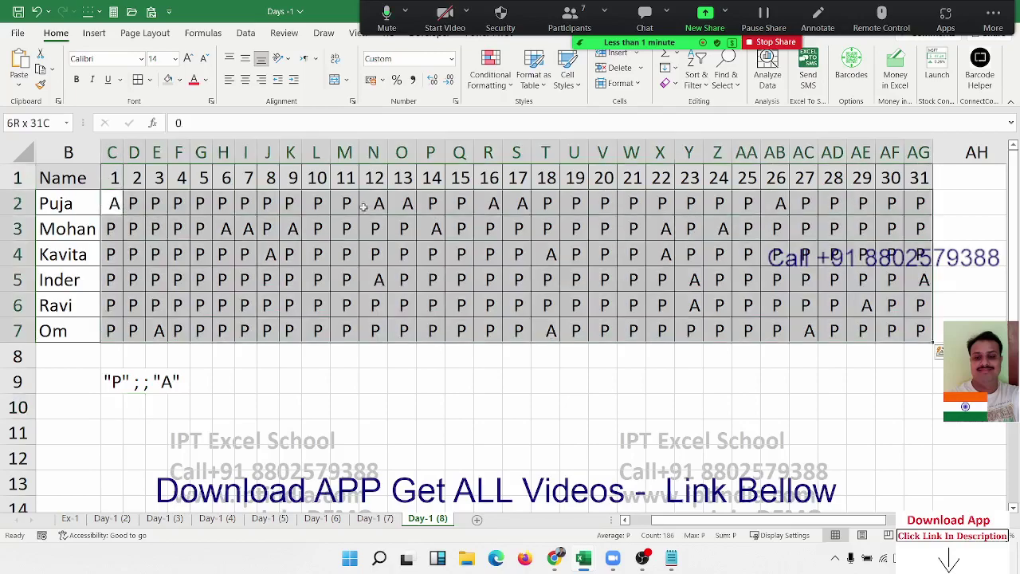
Change the grid's custom format to "P";;[RED]"A" so absent marks show in red.
click(456, 101)
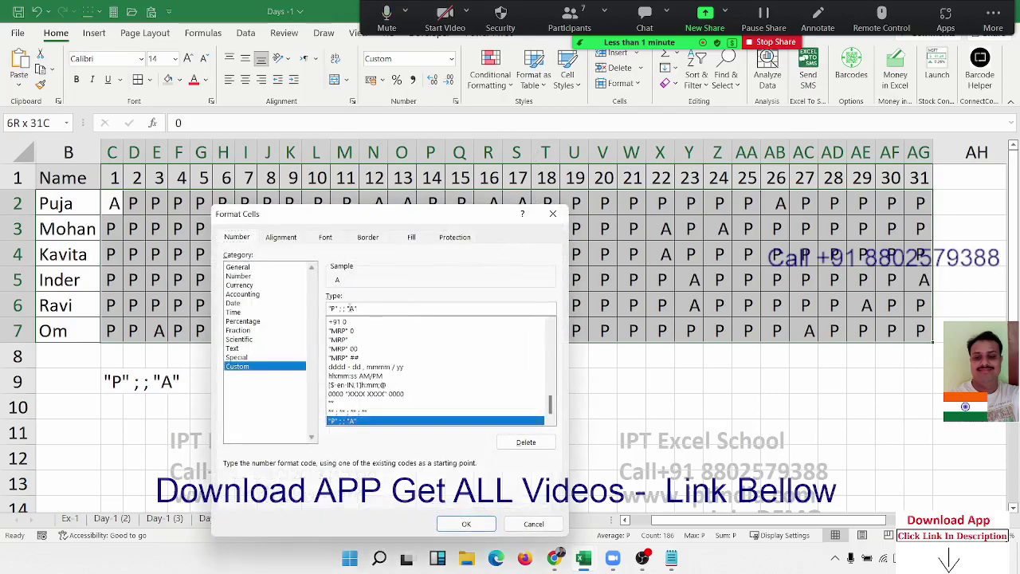
click(348, 308)
text([RED)
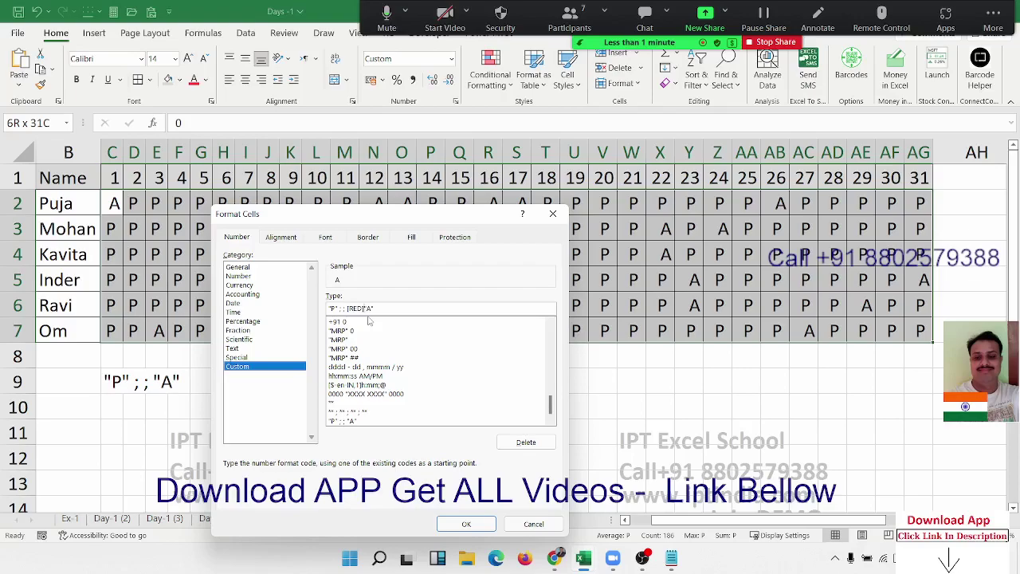
click(477, 525)
click(431, 390)
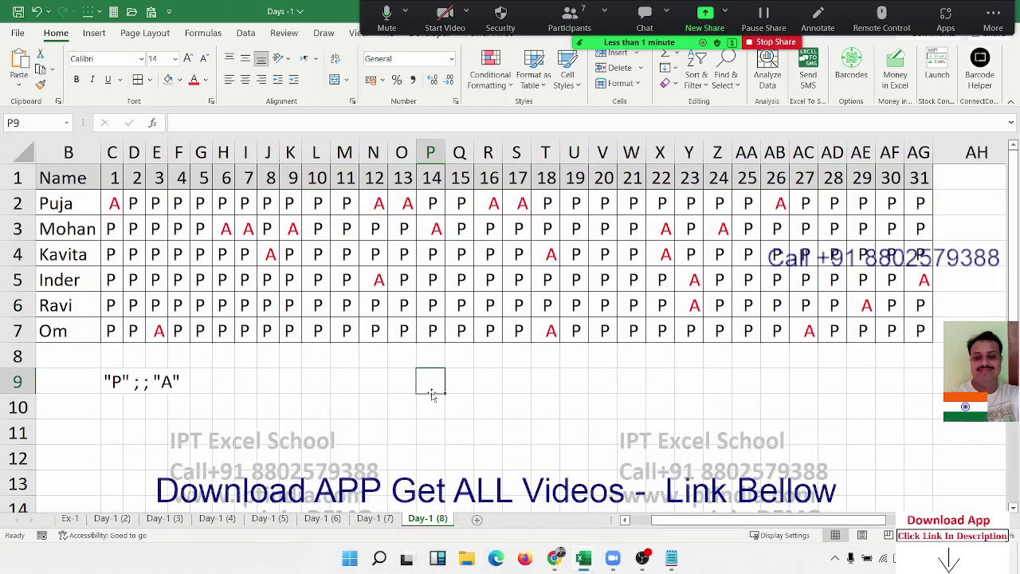
Duplicate the Day-1 (8) sheet as Day-1 (9) and clear the copy to blank.
click(463, 312)
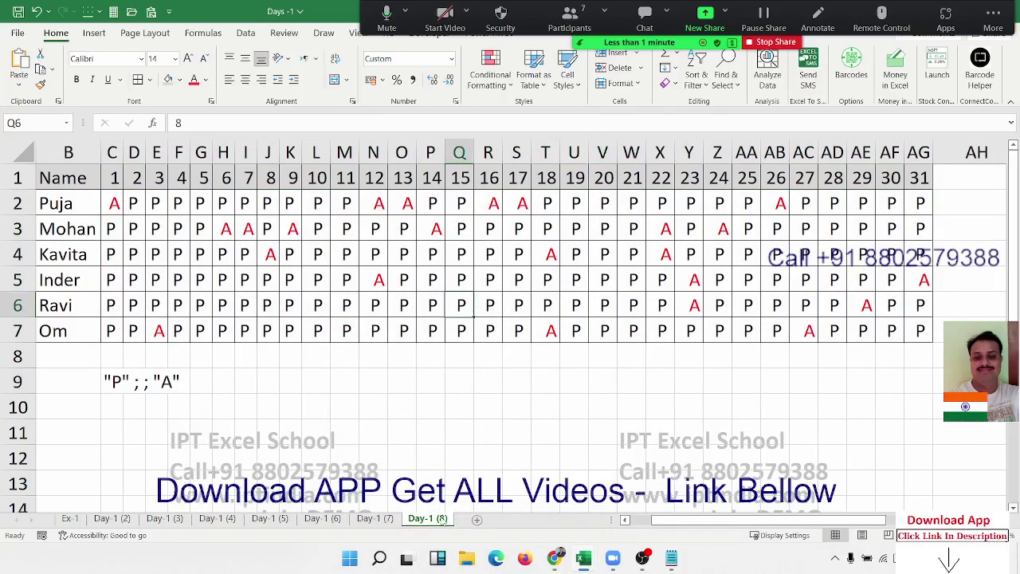
drag(442, 517, 482, 514)
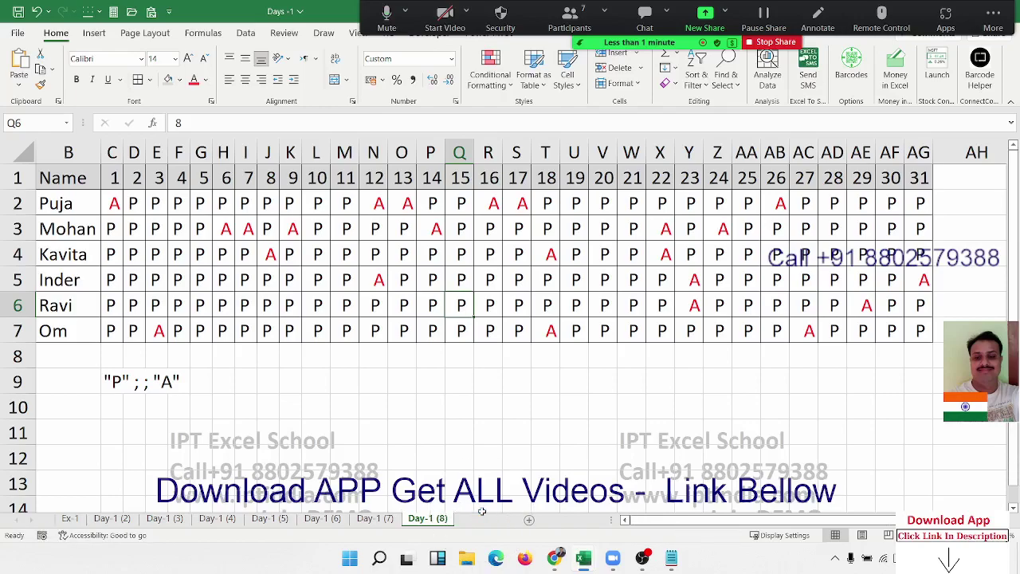
click(26, 155)
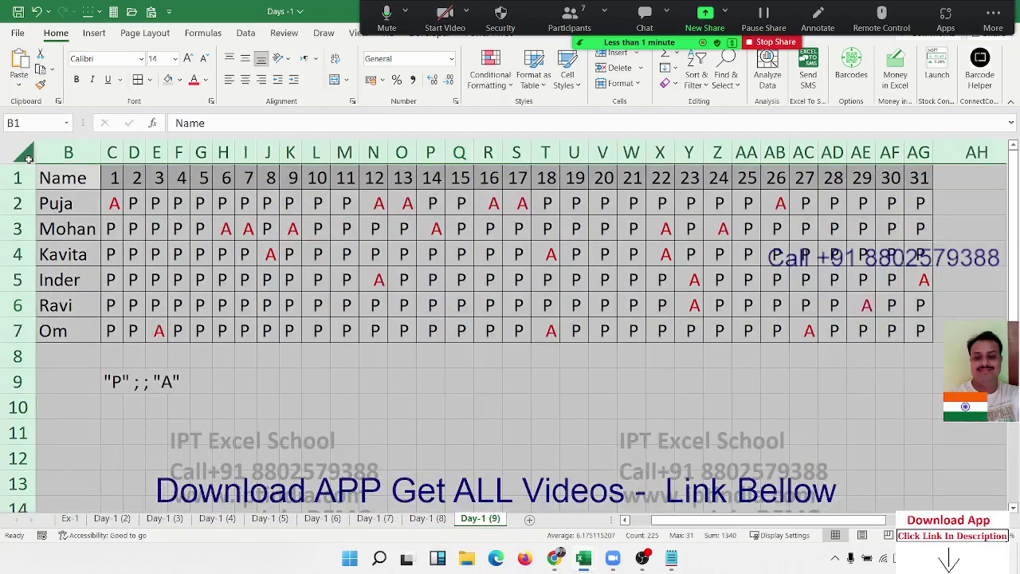
key(ctrl+minus)
click(49, 170)
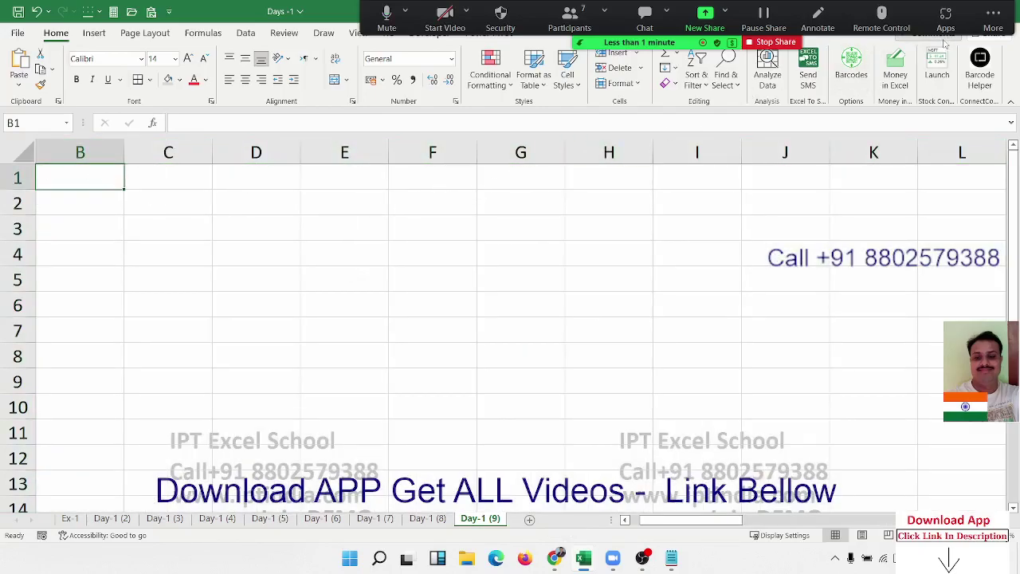
End the Zoom meeting for all participants.
click(994, 24)
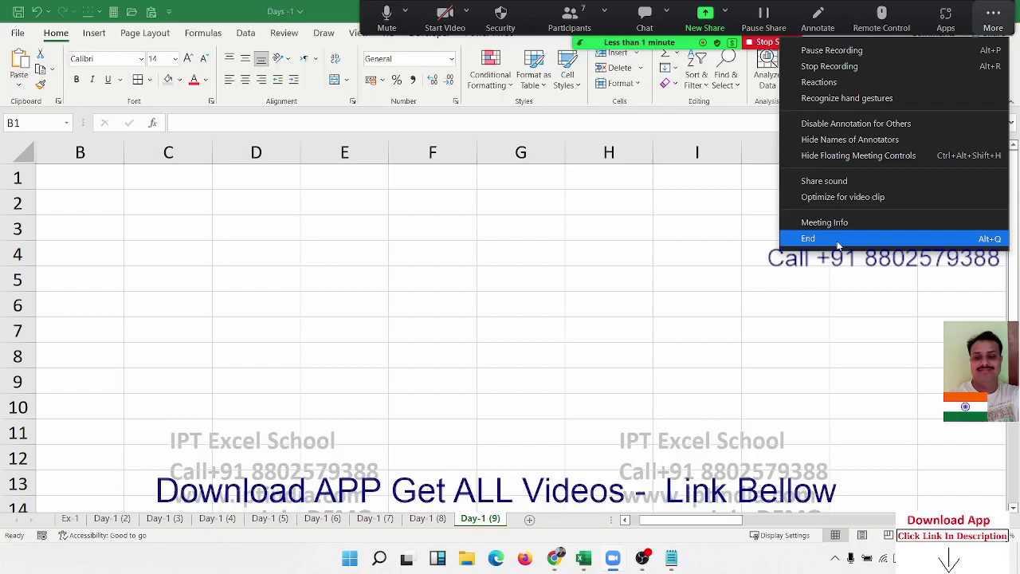
click(838, 246)
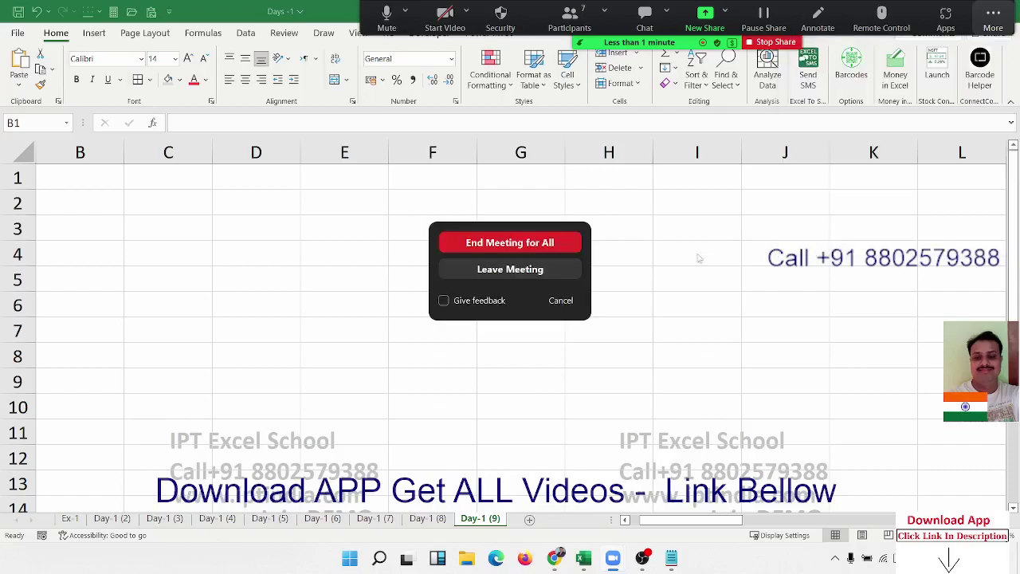
click(563, 249)
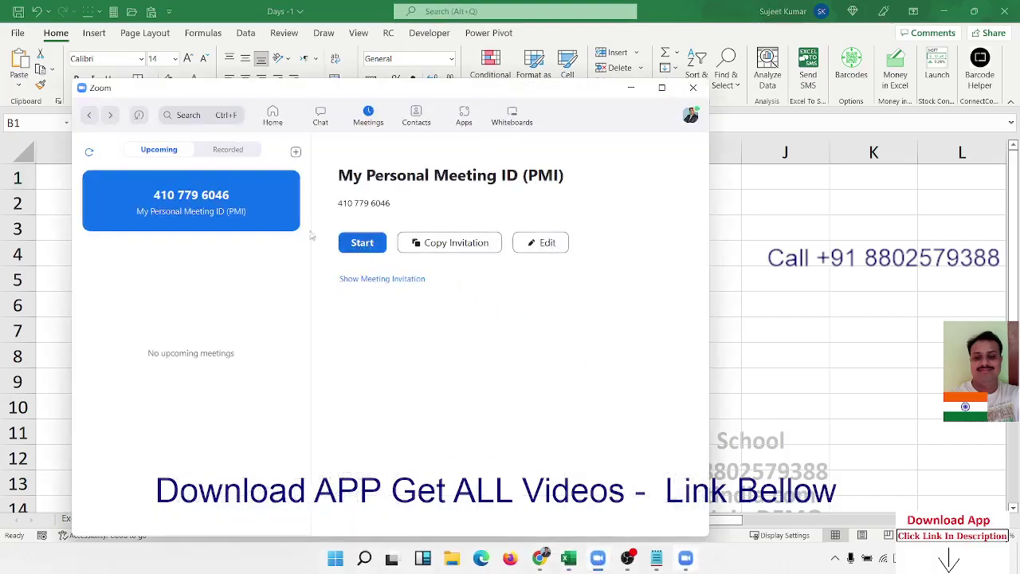
Start a personal-room Zoom meeting and share the Excel workbook window.
click(347, 248)
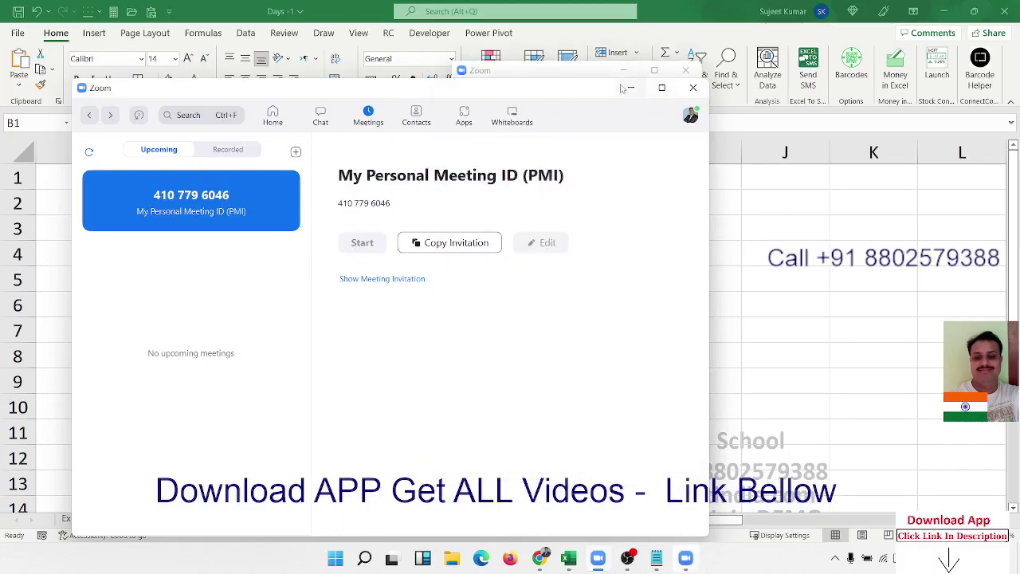
click(629, 88)
click(654, 72)
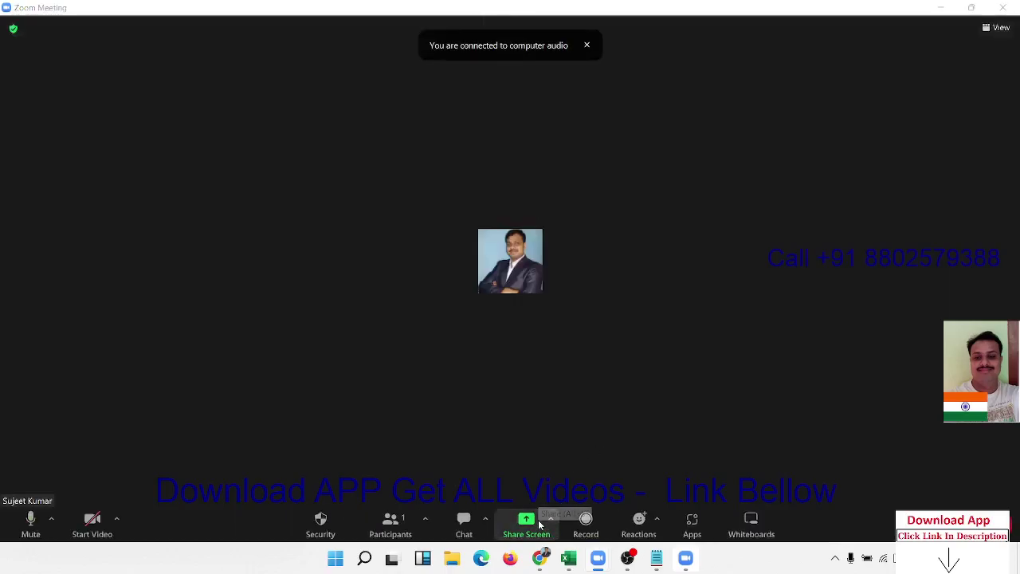
click(539, 524)
click(787, 460)
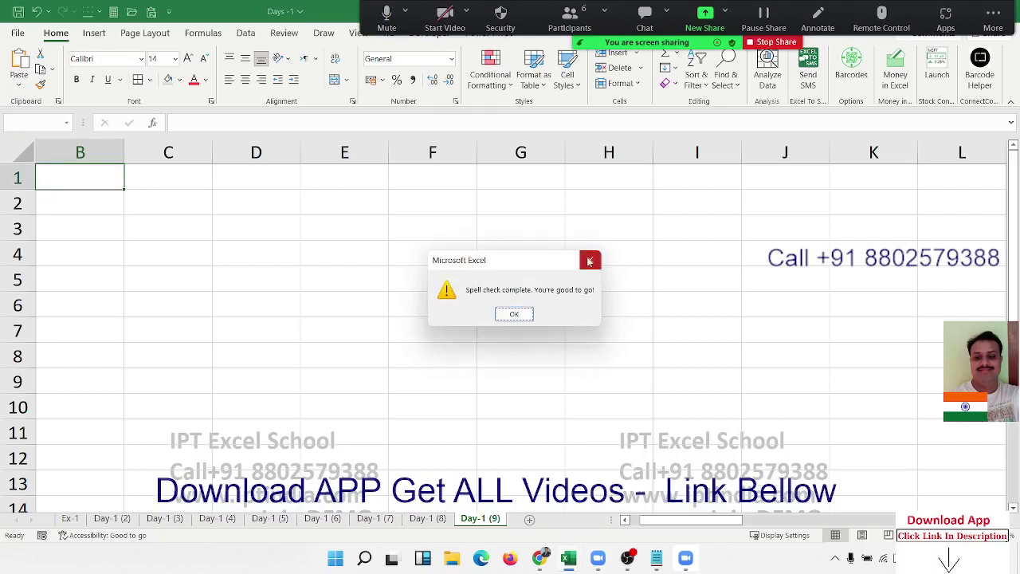
Dismiss the spell-check message and move through Day-1 (2) to the Ex-1 percentage sheet.
click(590, 260)
click(282, 260)
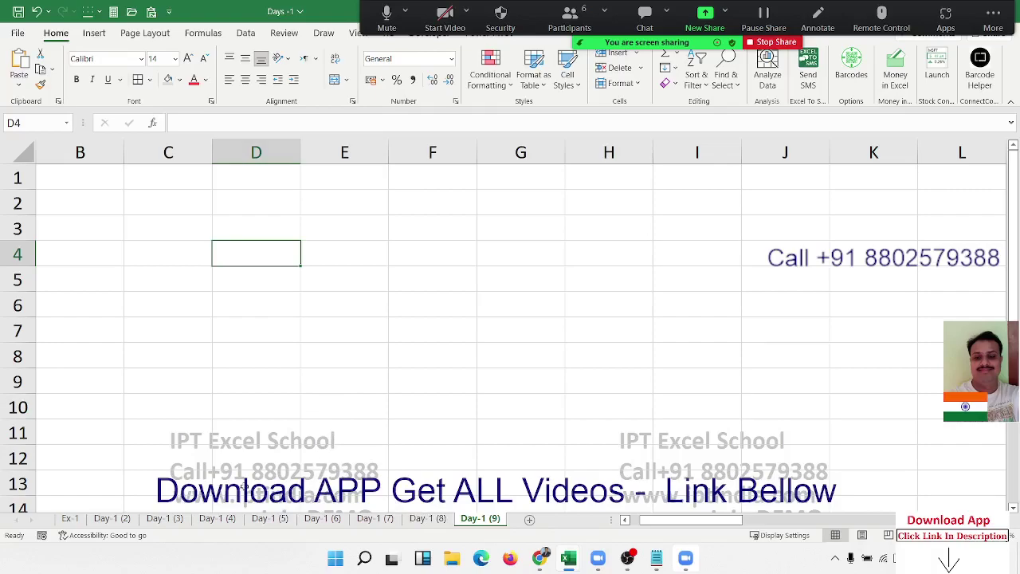
click(108, 519)
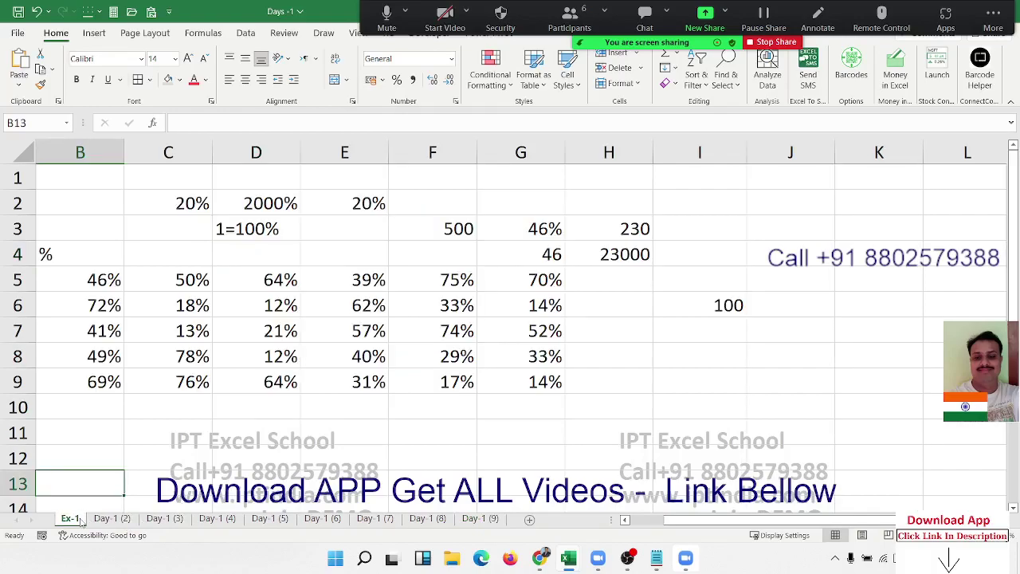
click(77, 519)
Review the custom lists, including the student-names list, under Excel Options > Advanced, then close both dialogs.
click(18, 33)
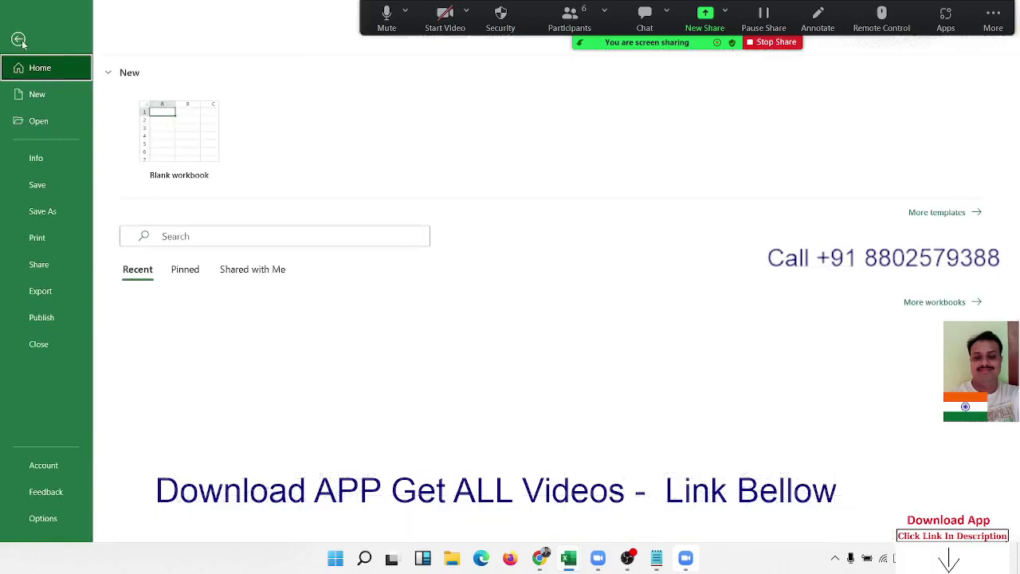
key(Escape)
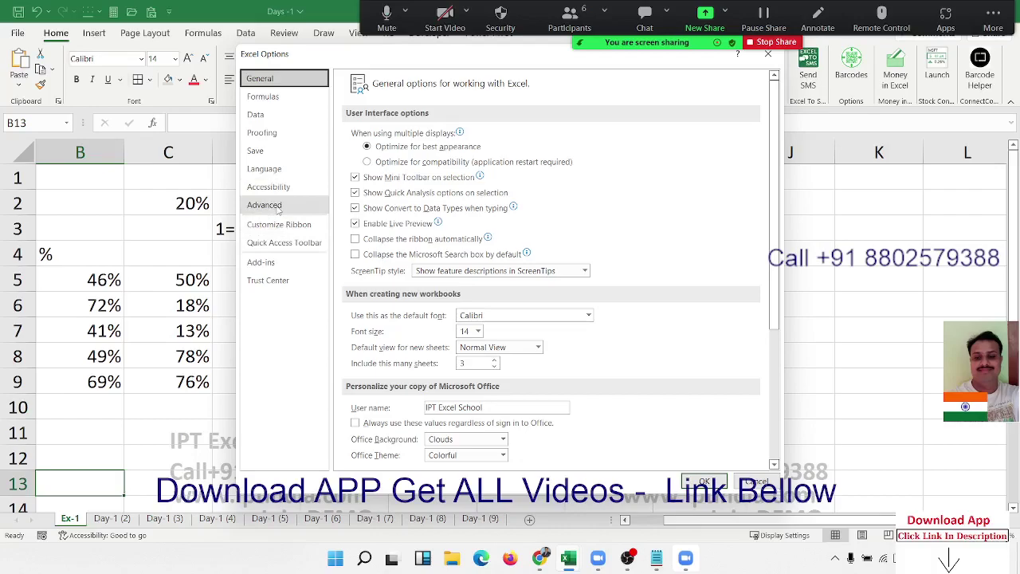
click(272, 205)
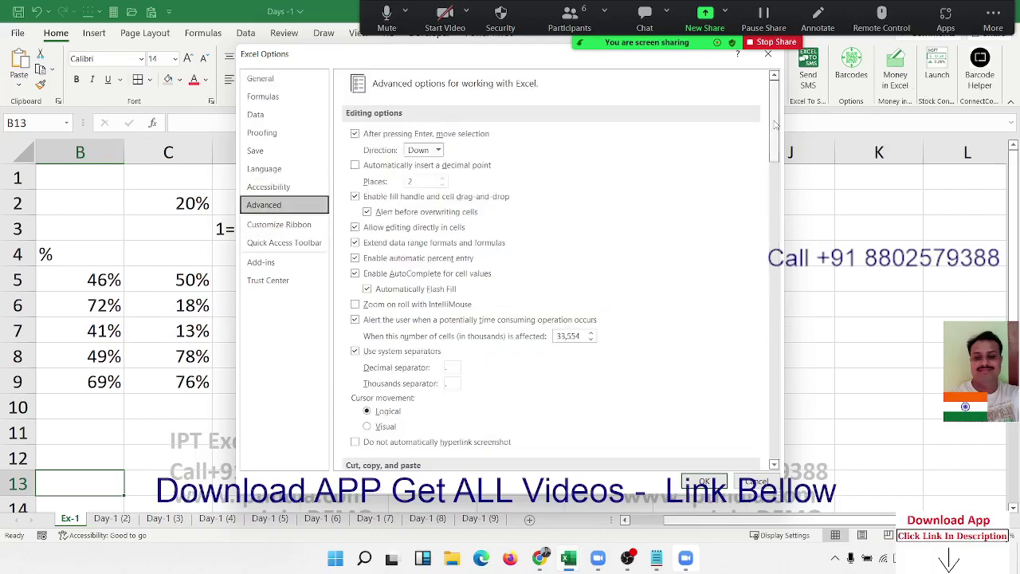
drag(777, 125, 785, 438)
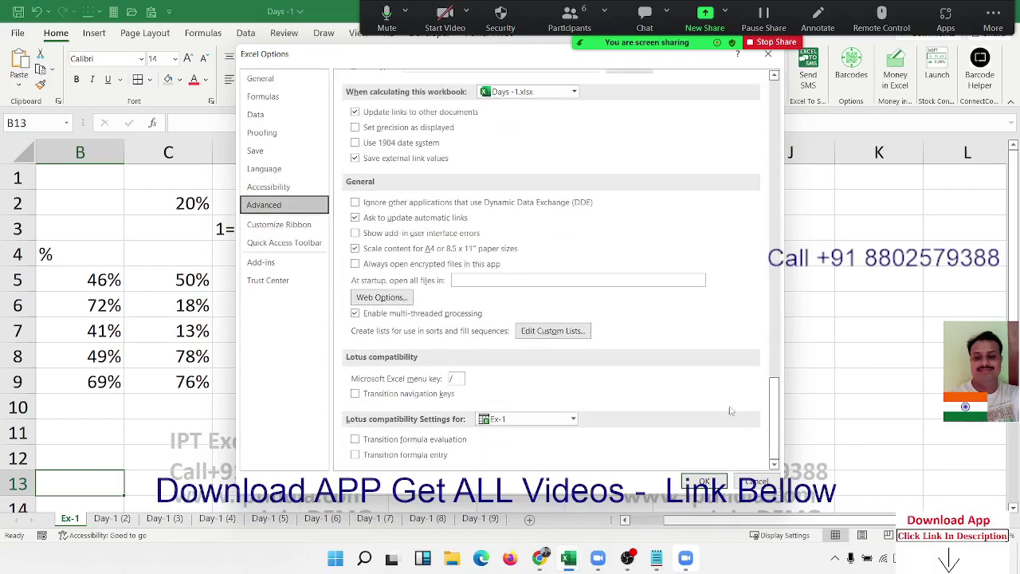
click(575, 338)
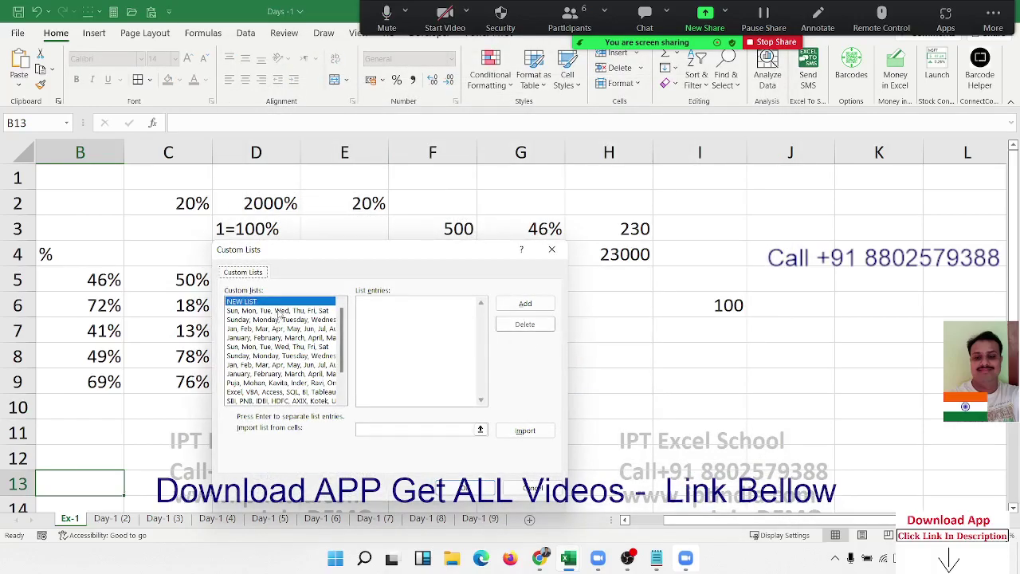
click(287, 401)
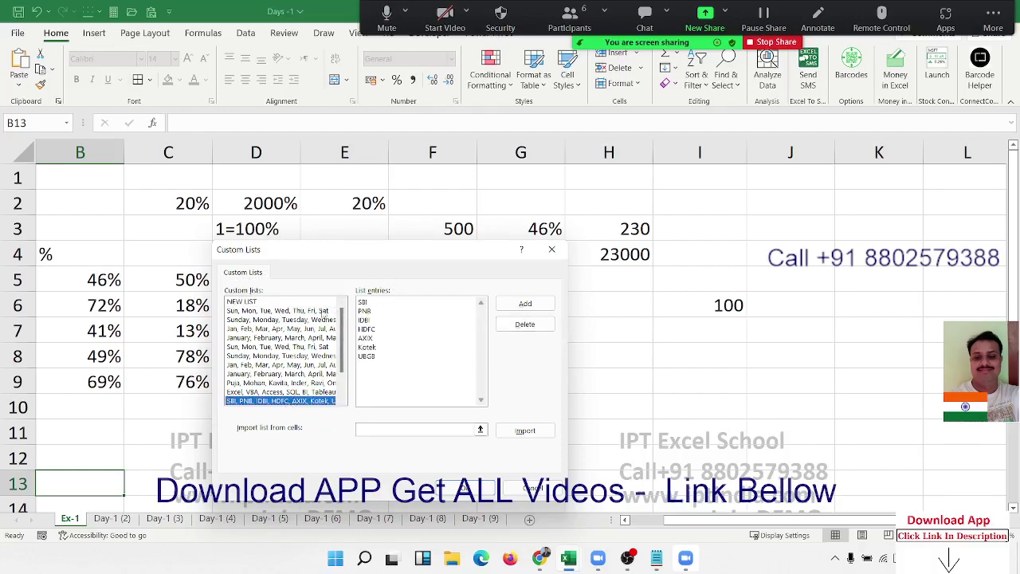
click(272, 302)
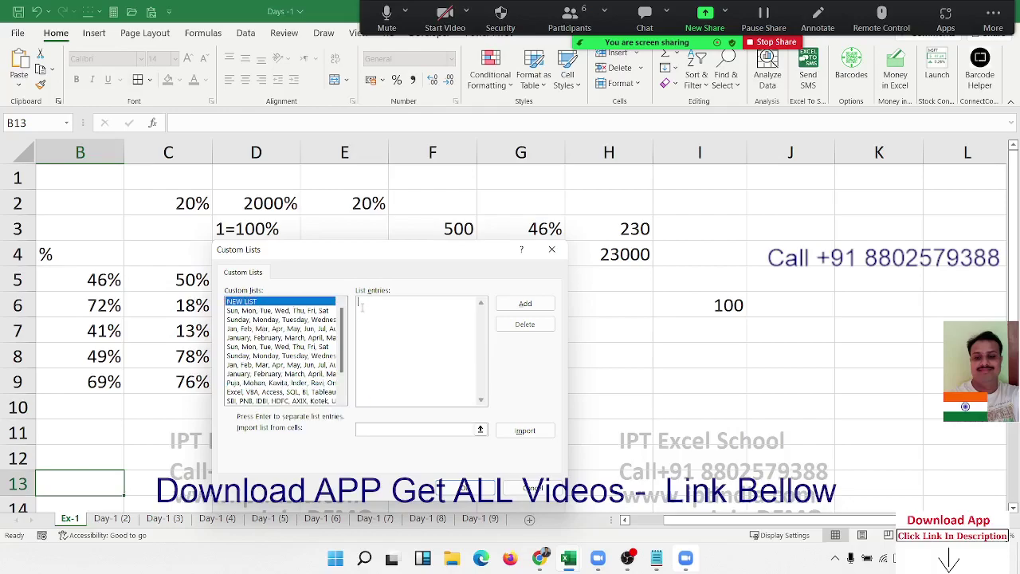
key(Escape)
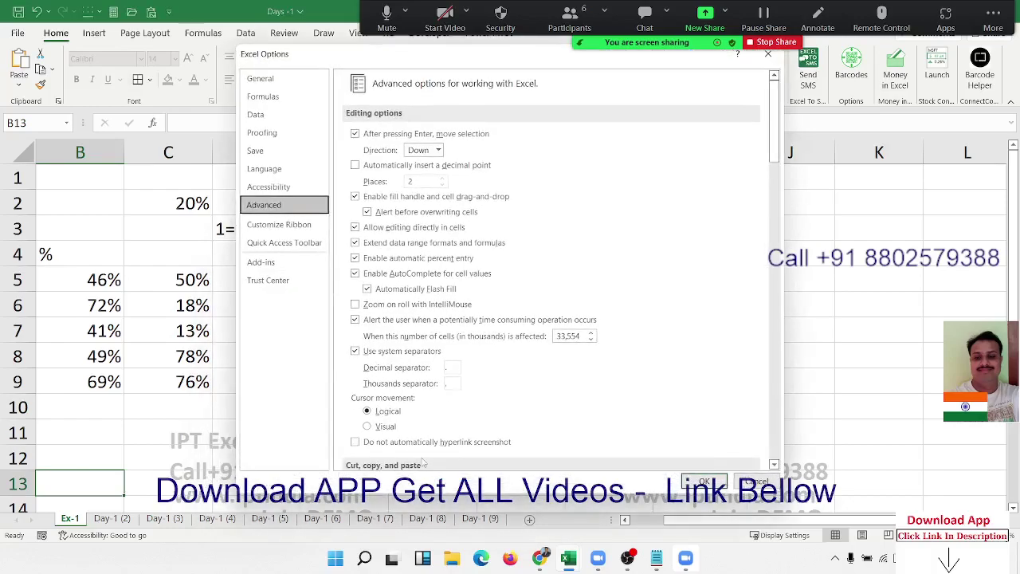
key(Escape)
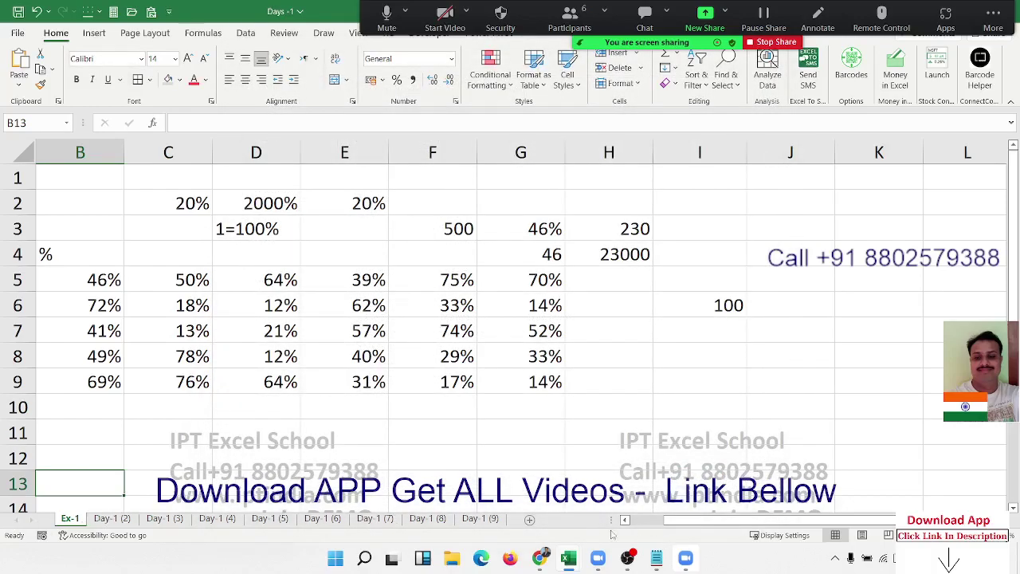
On Day-1 (9), add a Name header in B1 and fill 'Puja' down column B to row 77.
click(481, 518)
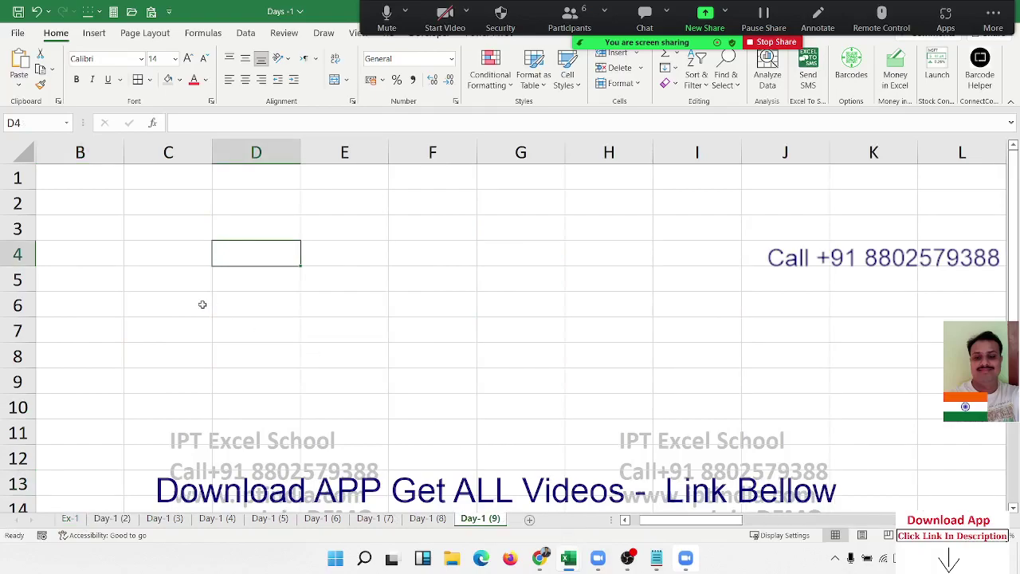
click(114, 180)
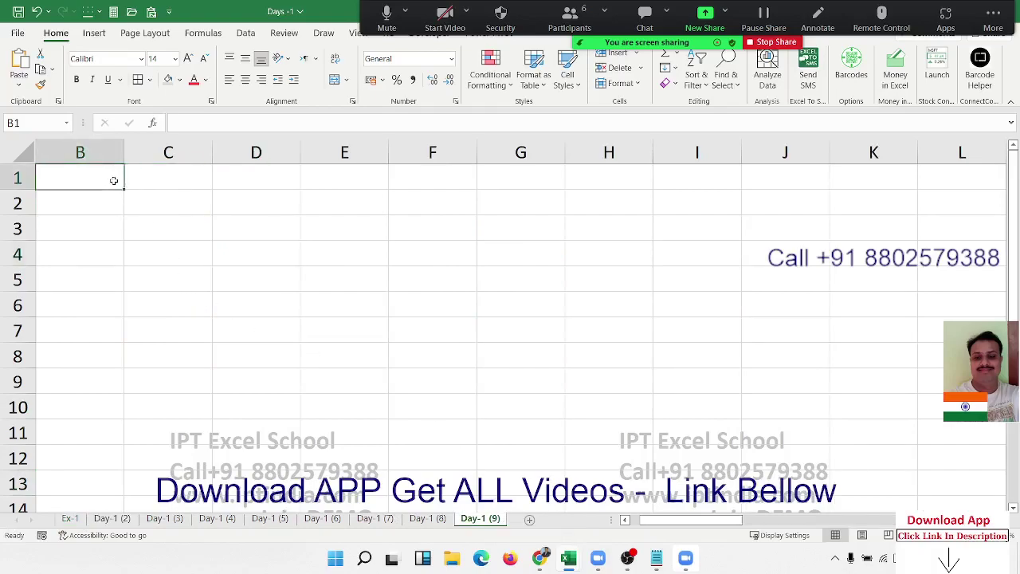
text(Name)
key(Return)
text(Pu)
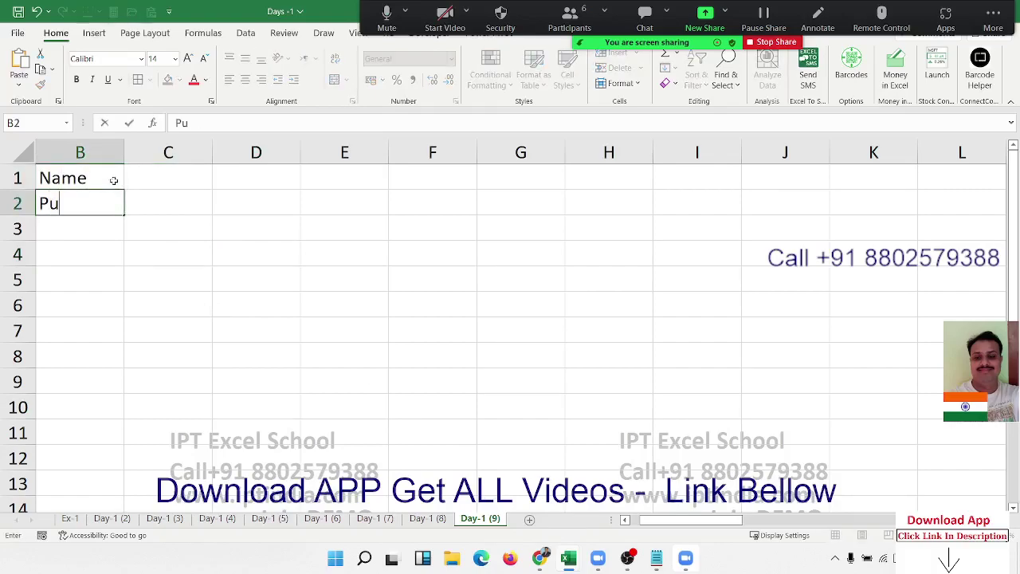
text(ja)
click(81, 255)
click(89, 201)
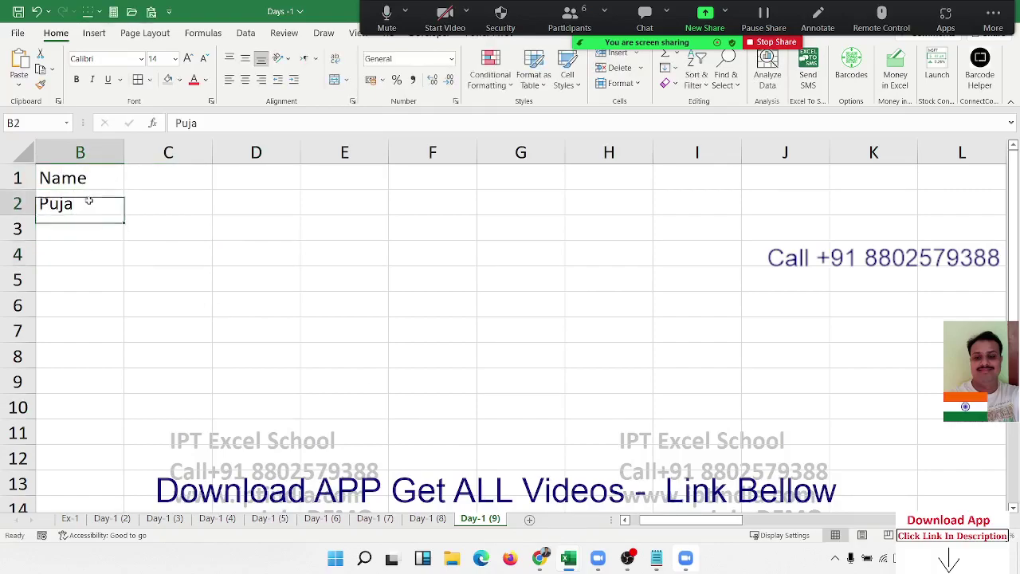
drag(123, 223, 124, 471)
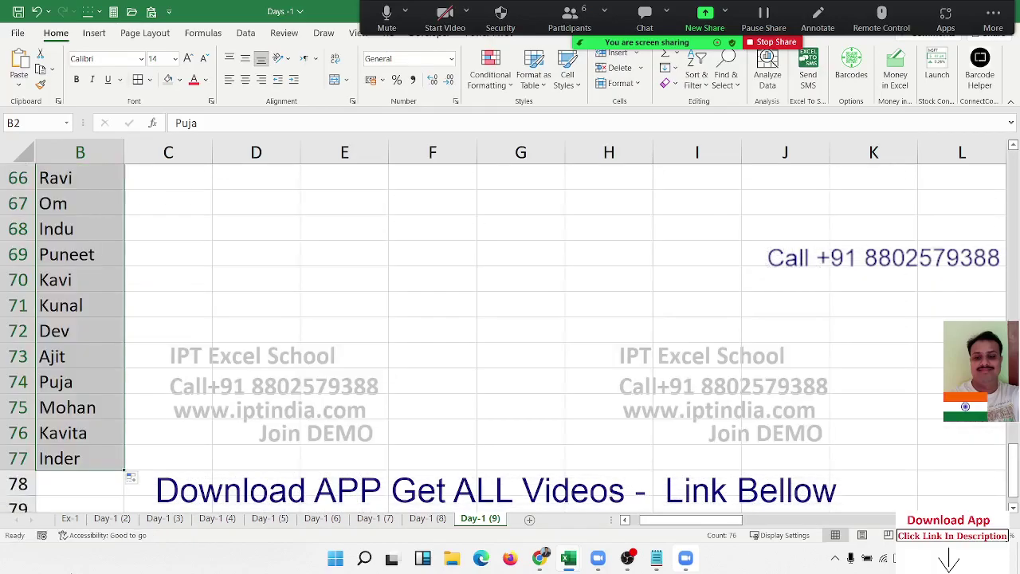
Add Date and Qty headers in C1 and D1.
key(ctrl+Up)
key(Right)
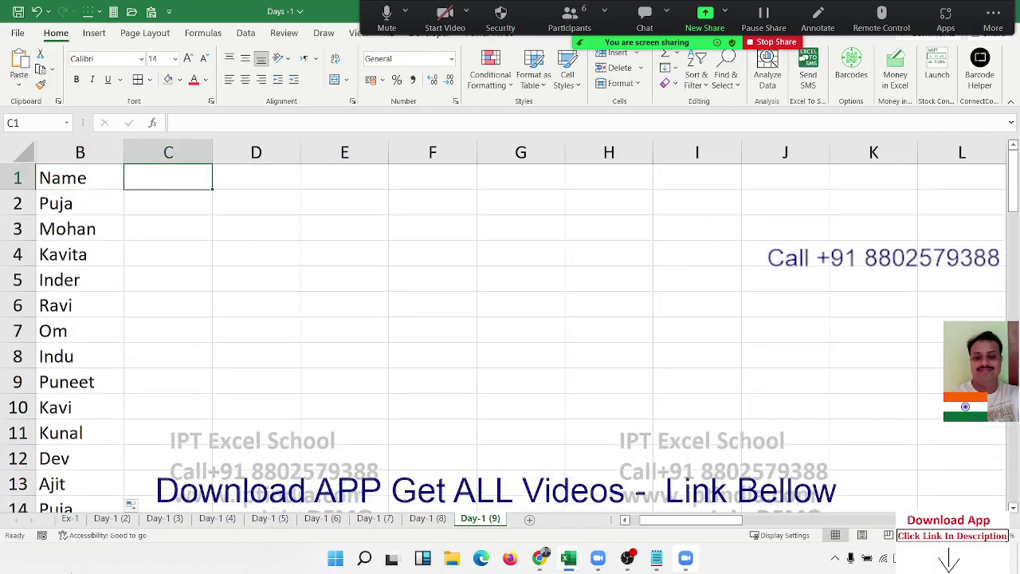
text(P)
key(Escape)
text(Date)
key(Tab)
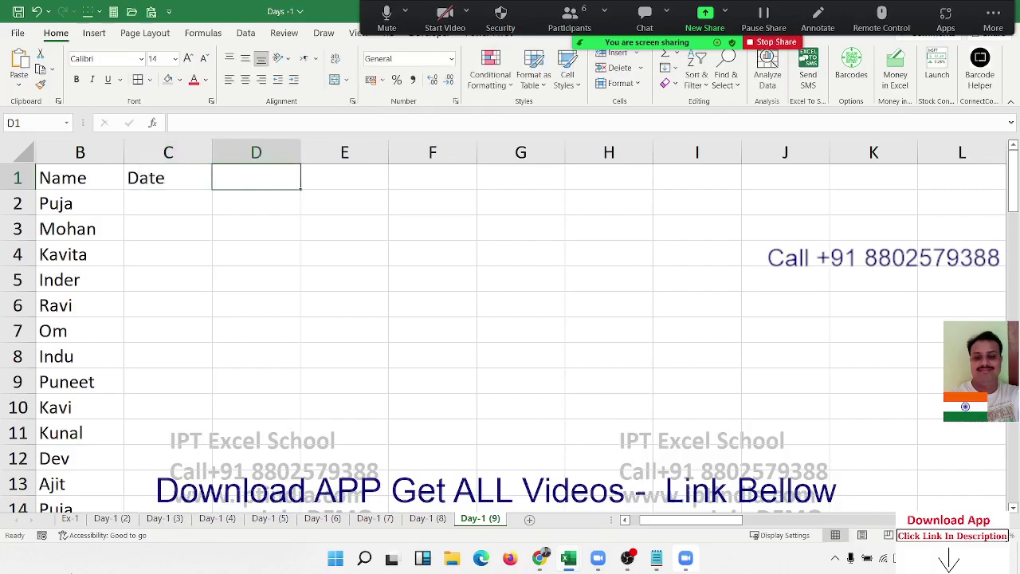
text(Qty)
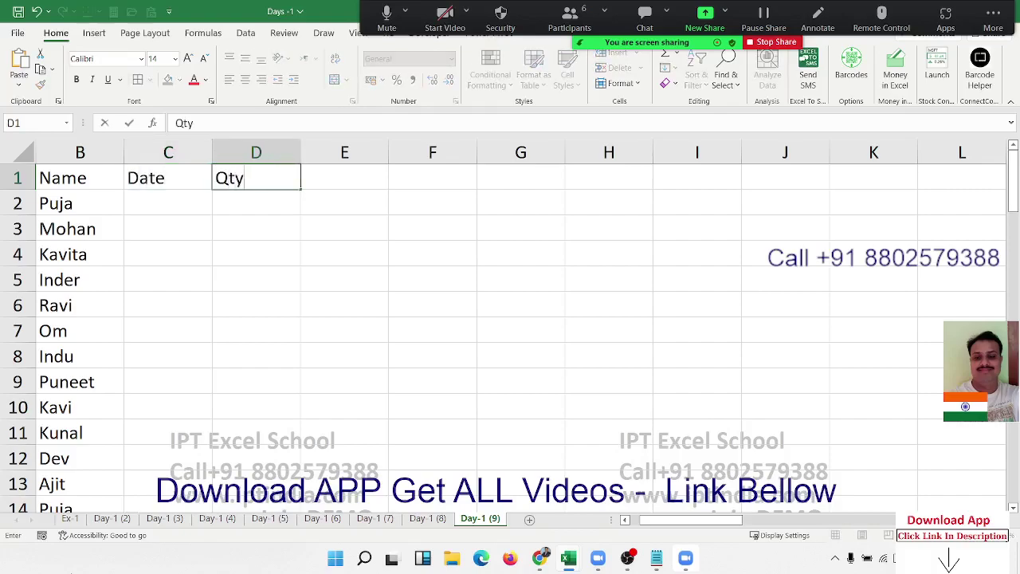
key(Tab)
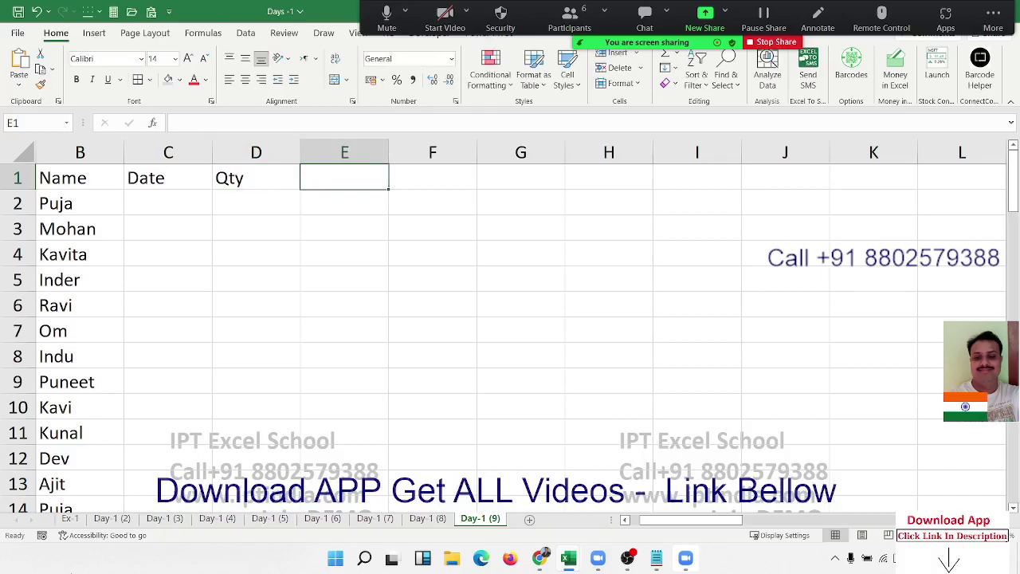
Enter 1/1 as the first date in C2 and fill it down column C.
key(Return)
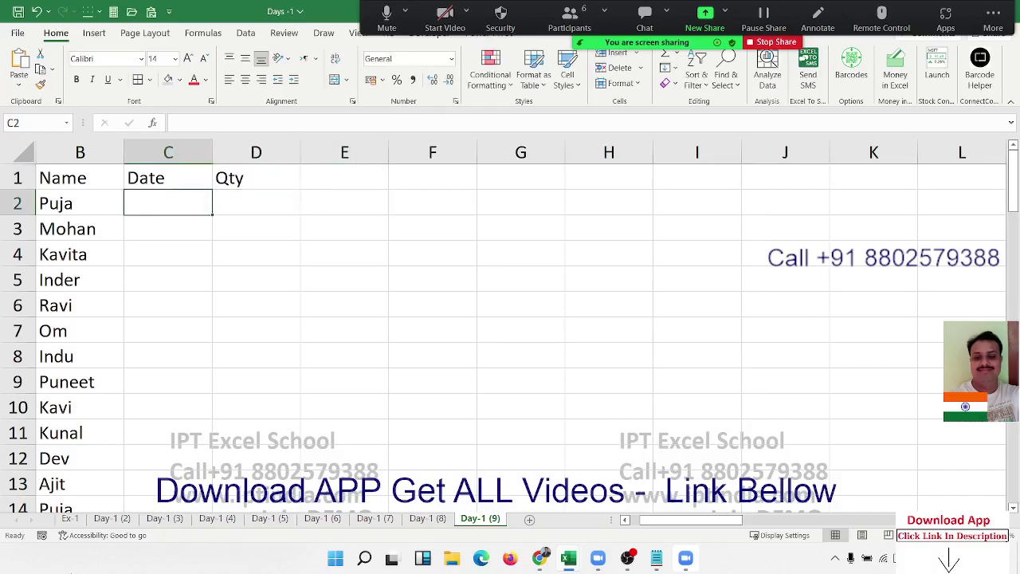
text(1/1)
key(Return)
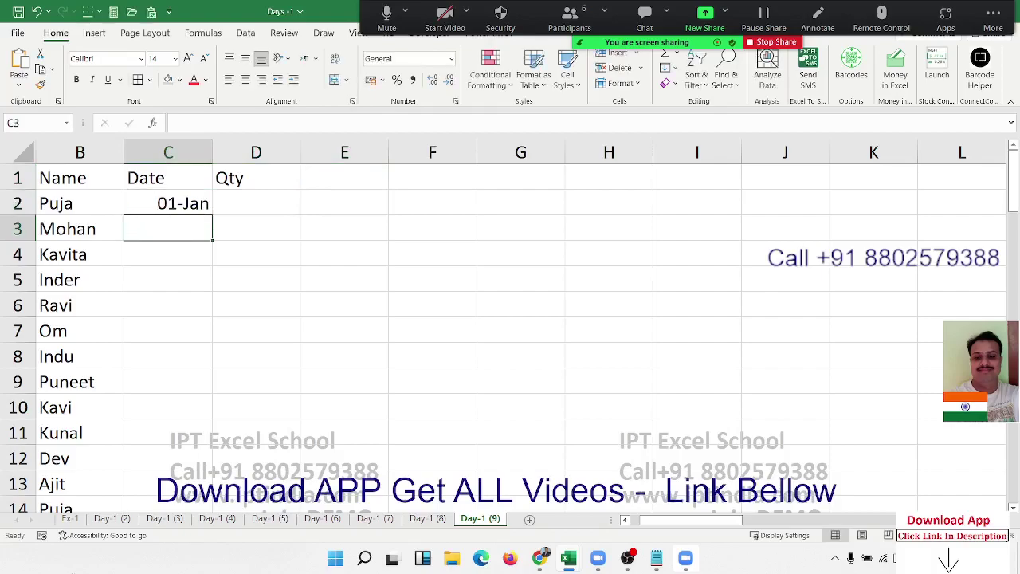
click(184, 209)
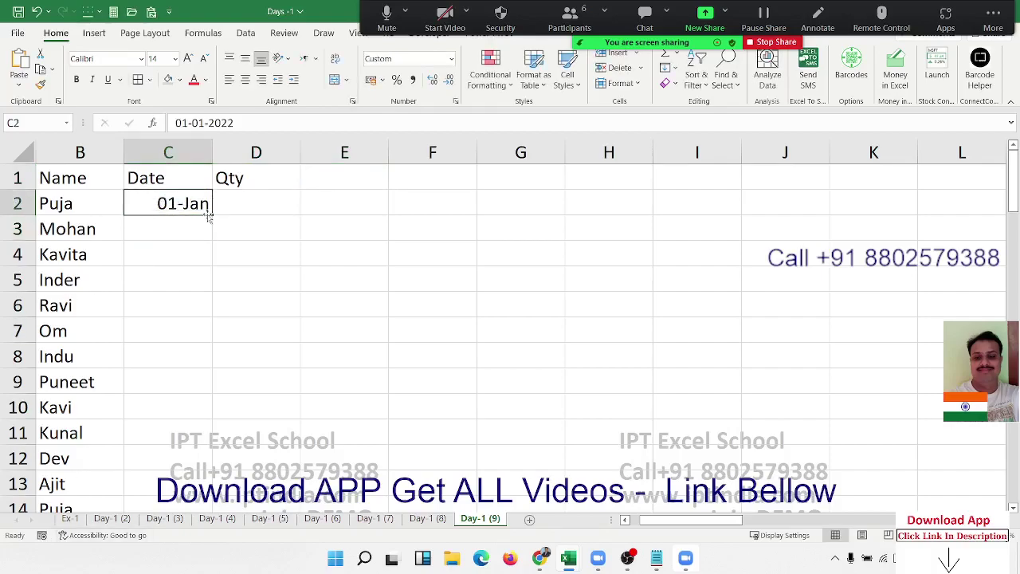
double_click(212, 216)
Correct C2 to 1 September and refill column C with daily September dates.
click(255, 199)
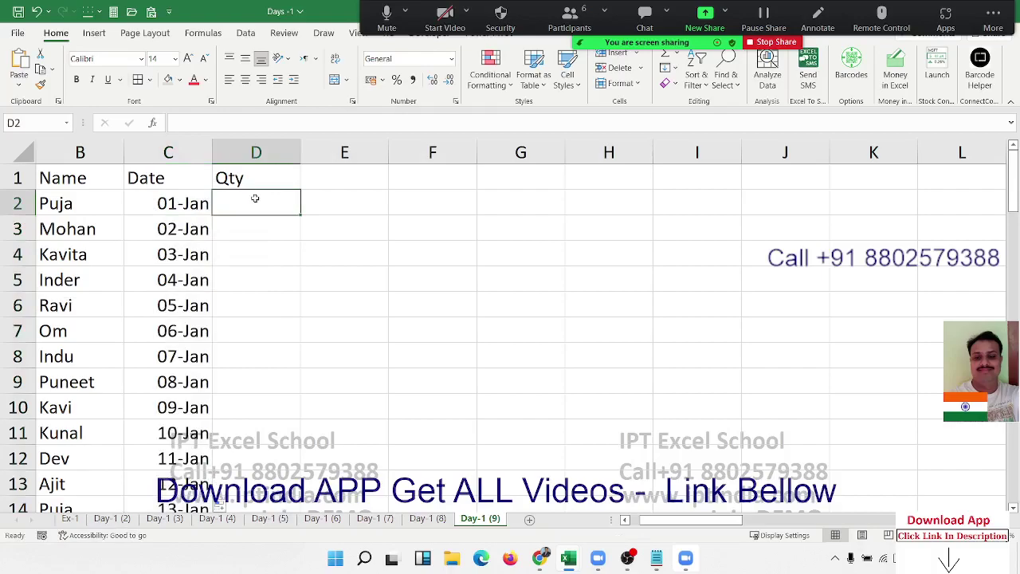
key(Left)
text(1/)
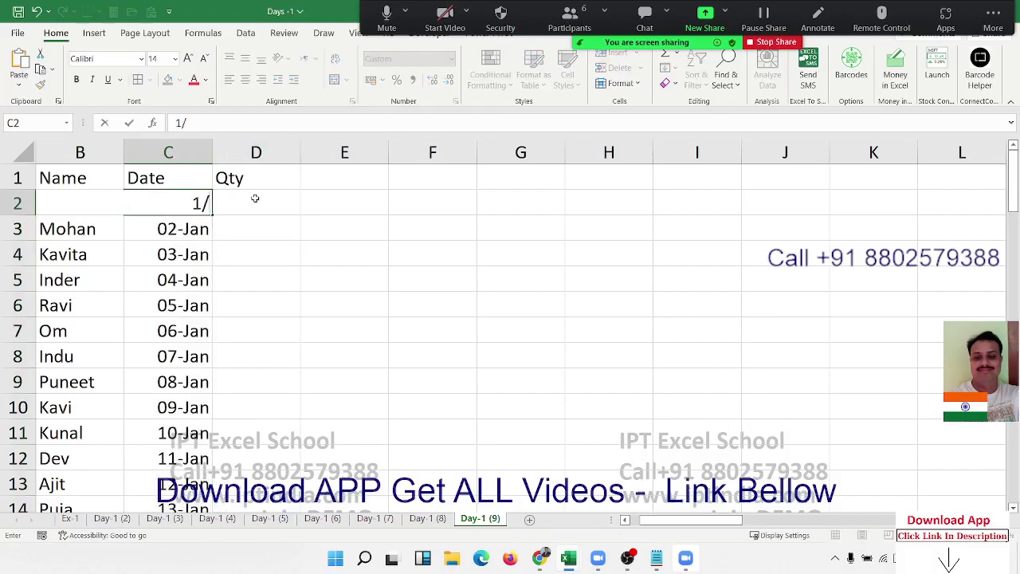
text(7)
key(BackSpace)
text(9)
key(ctrl+Return)
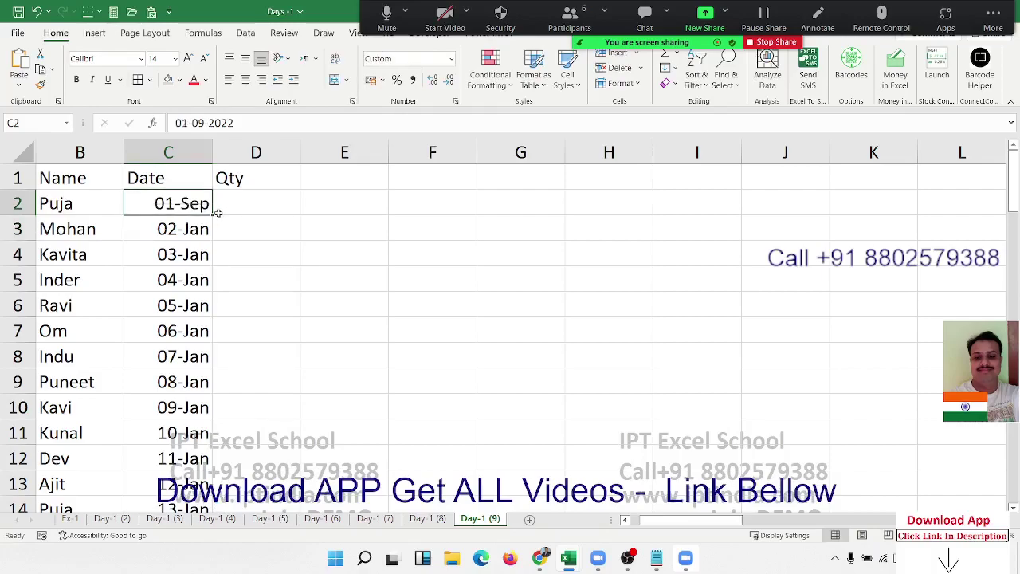
click(216, 219)
click(205, 208)
double_click(212, 214)
Enter =RANDBETWEEN(10,90) in D2 and fill it down column D.
click(236, 204)
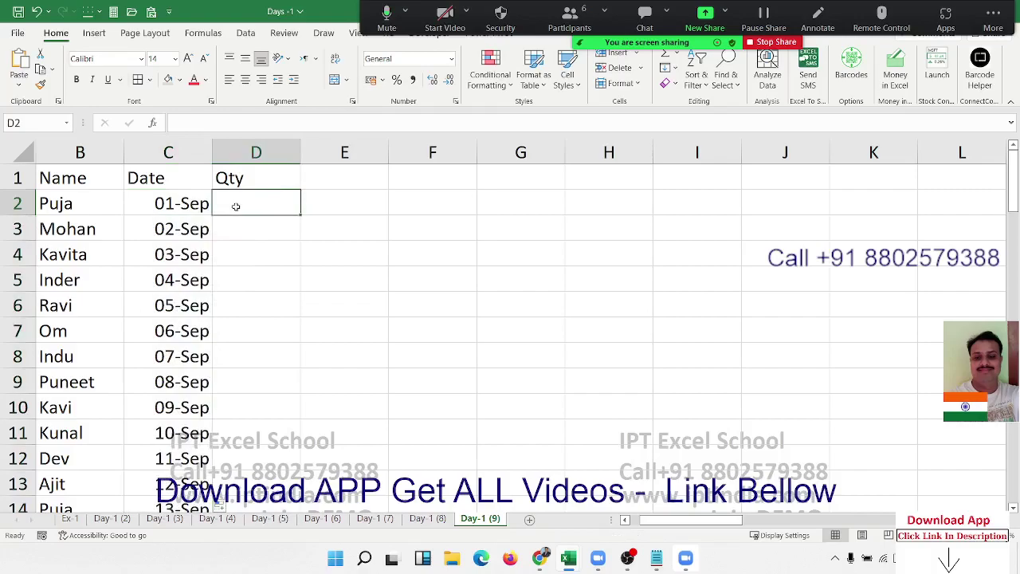
text(=ra)
key(Down)
key(Down)
key(Tab)
text(10)
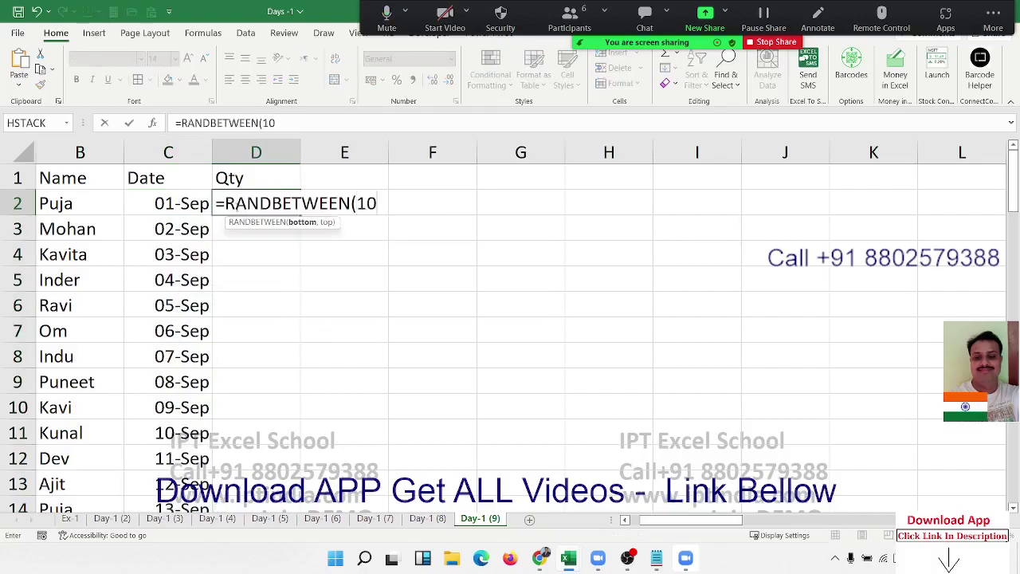
text(,90)
key(Return)
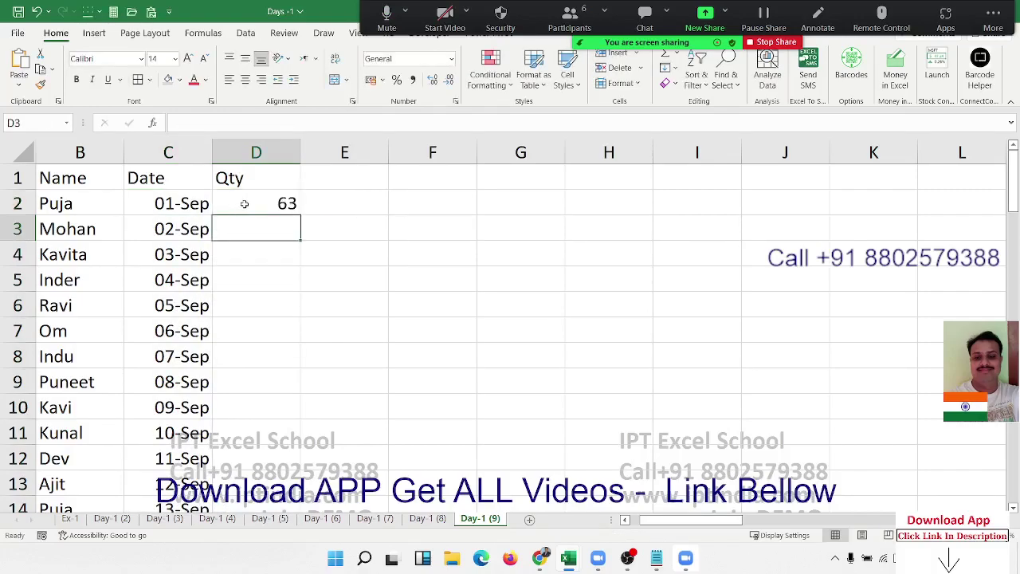
click(276, 207)
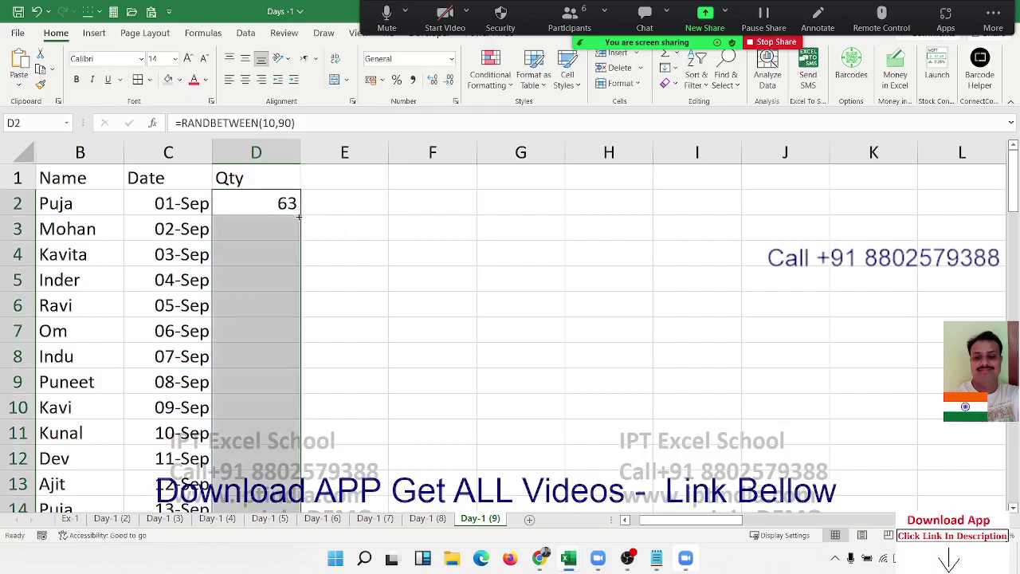
double_click(301, 215)
Paste the random quantities back over column D as fixed values.
key(ctrl+c)
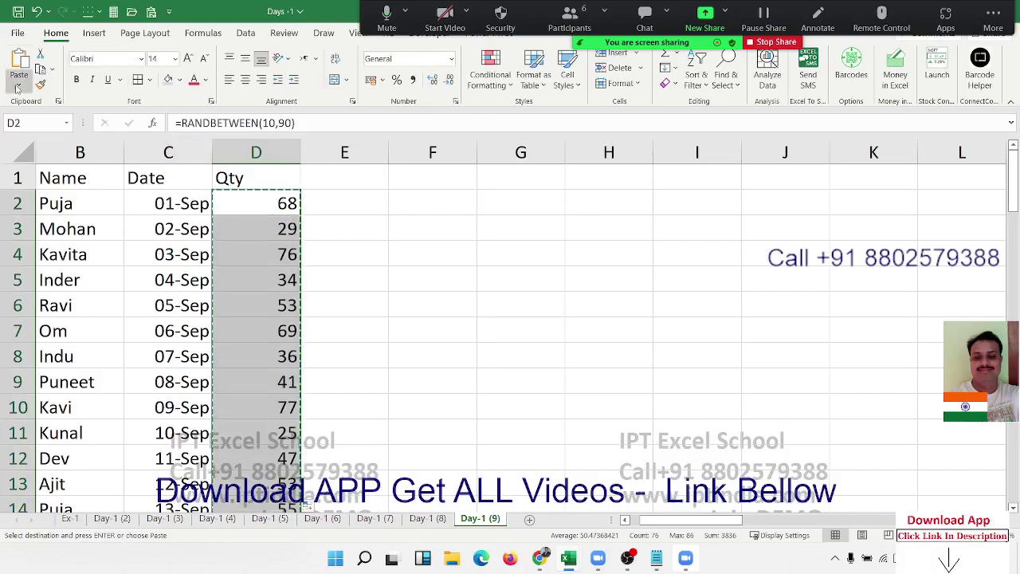
click(19, 86)
click(17, 187)
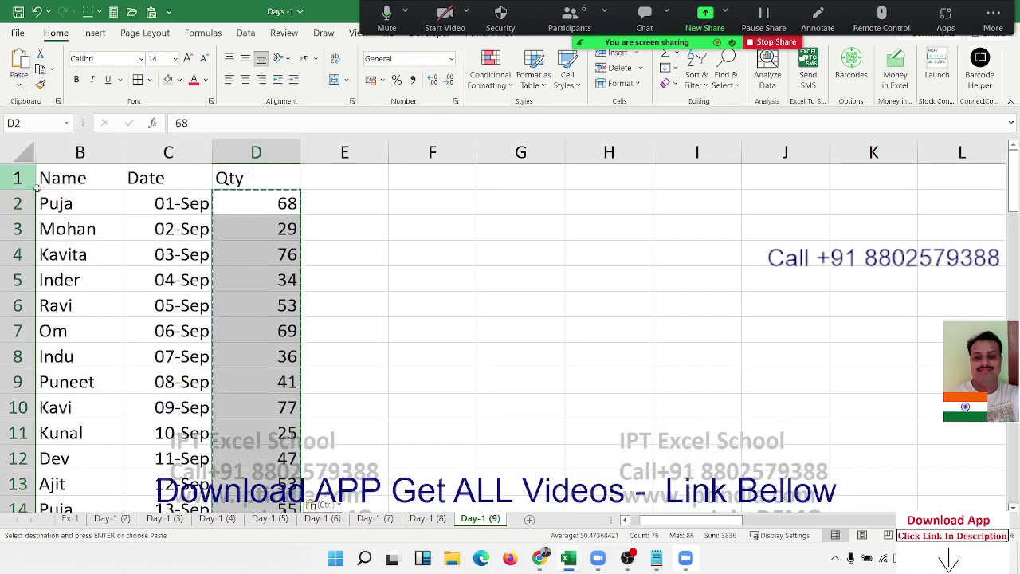
click(372, 235)
click(993, 16)
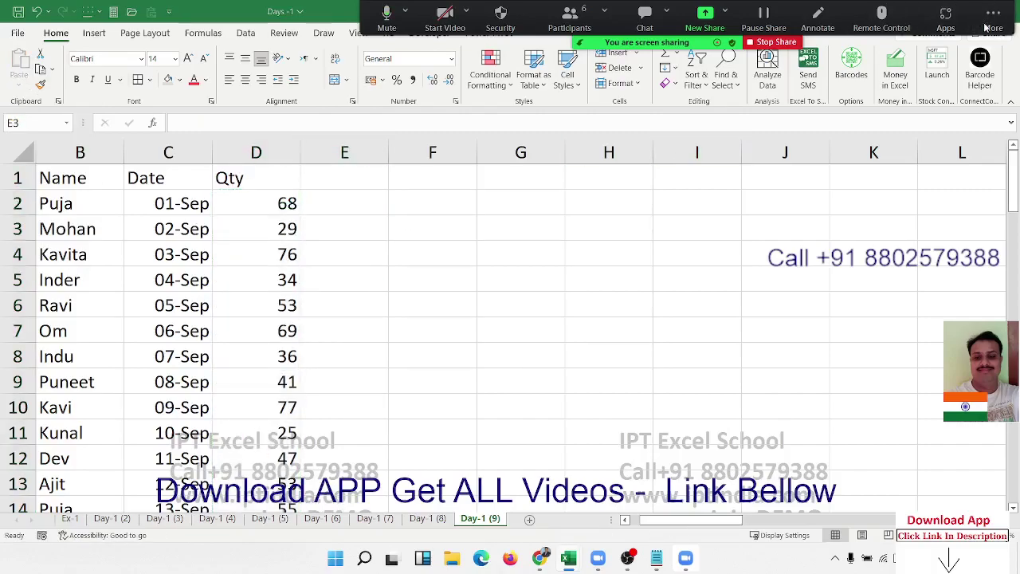
click(378, 212)
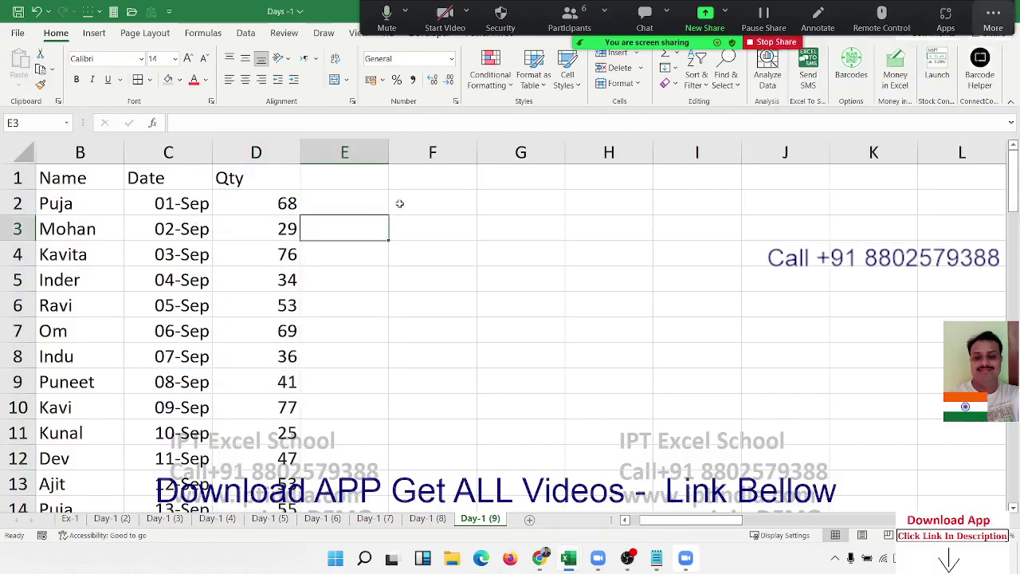
click(373, 202)
key(Left)
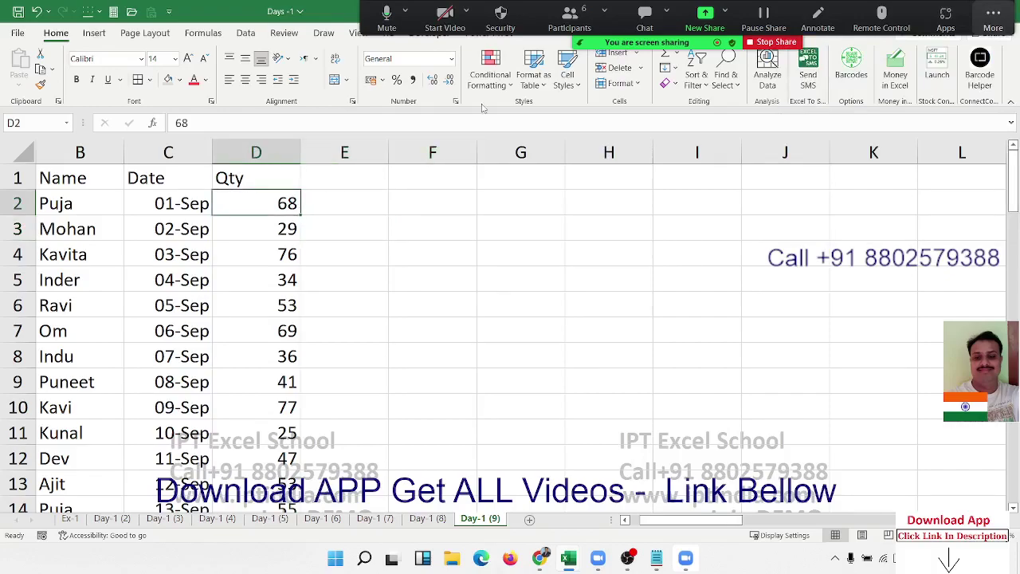
click(488, 80)
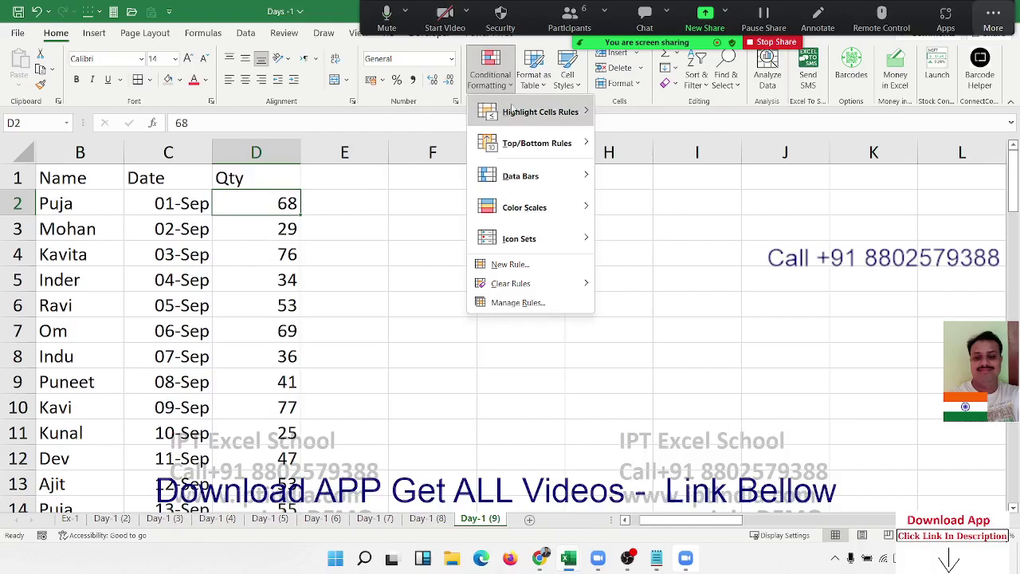
Check a few dates and quantities, then select column D and bring up Highlight Cells Rules.
click(267, 243)
click(267, 244)
click(260, 298)
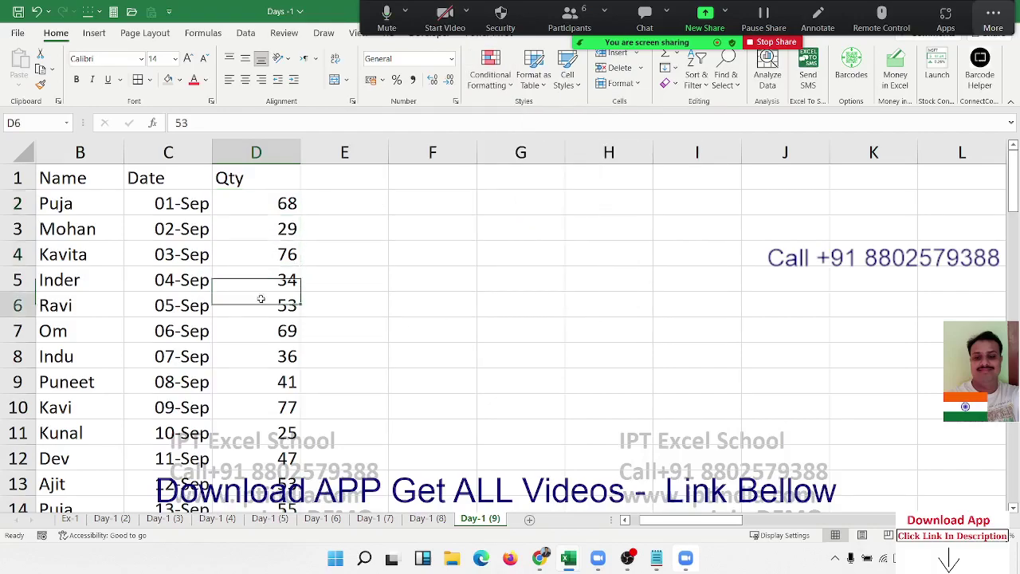
click(162, 202)
click(295, 284)
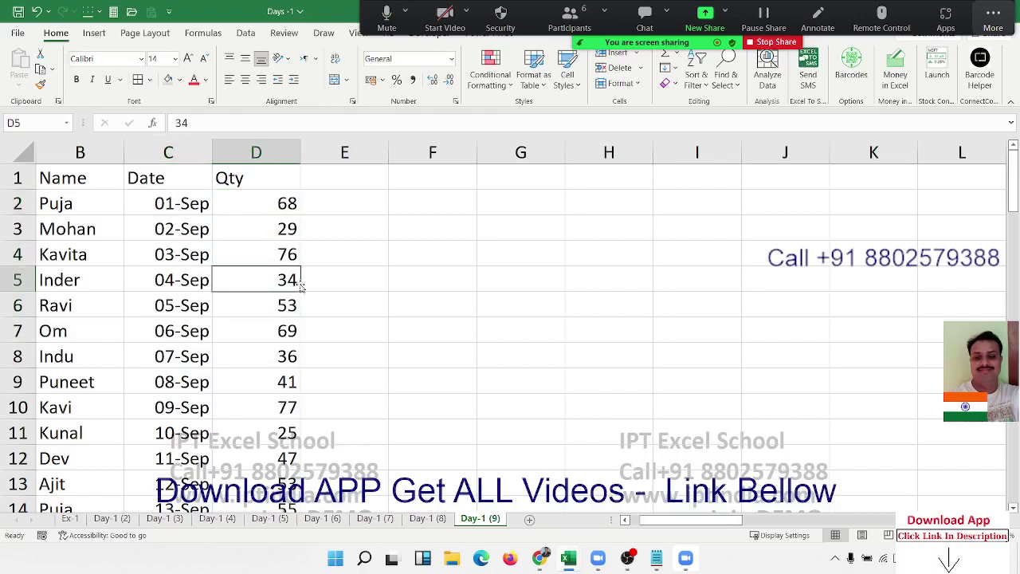
click(270, 157)
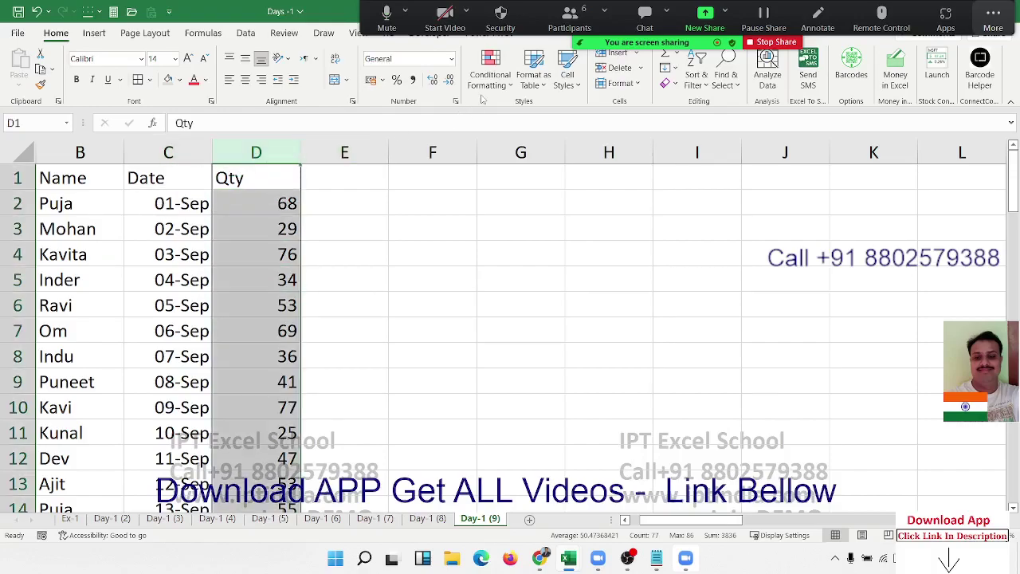
click(487, 88)
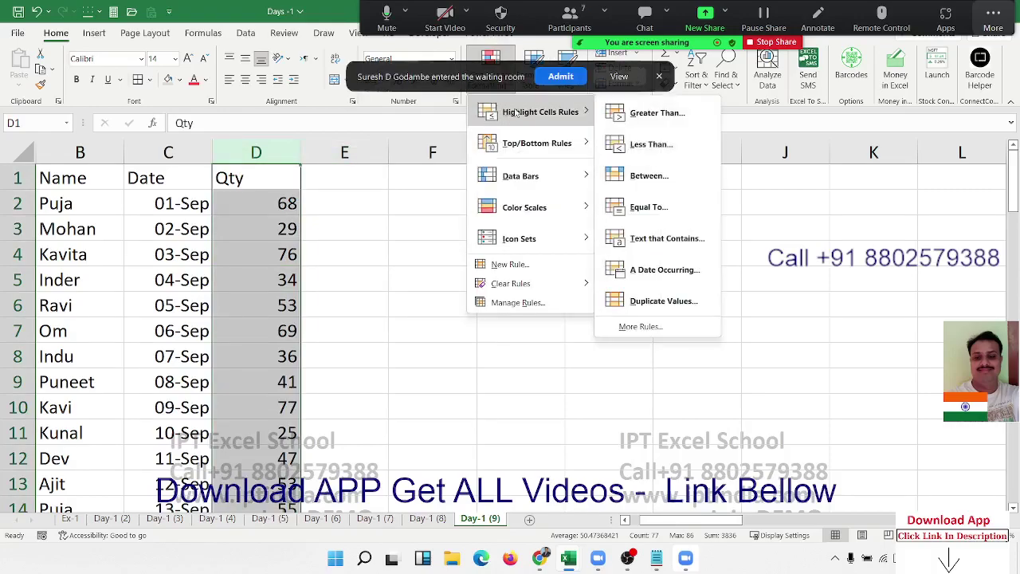
mouse_move(534, 111)
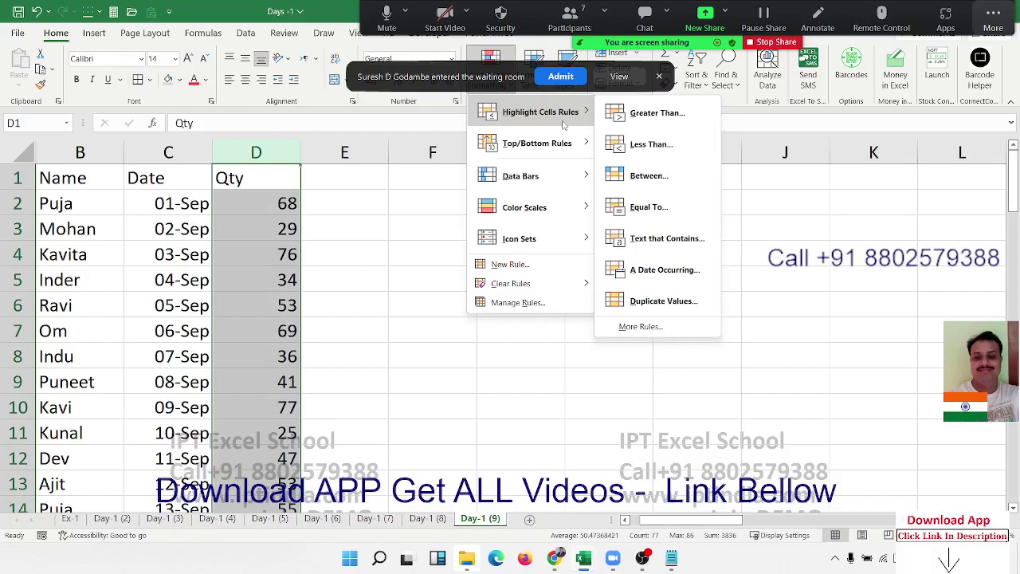
Create a Greater Than 50 rule for Qty, trying the yellow and green fill presets.
click(632, 118)
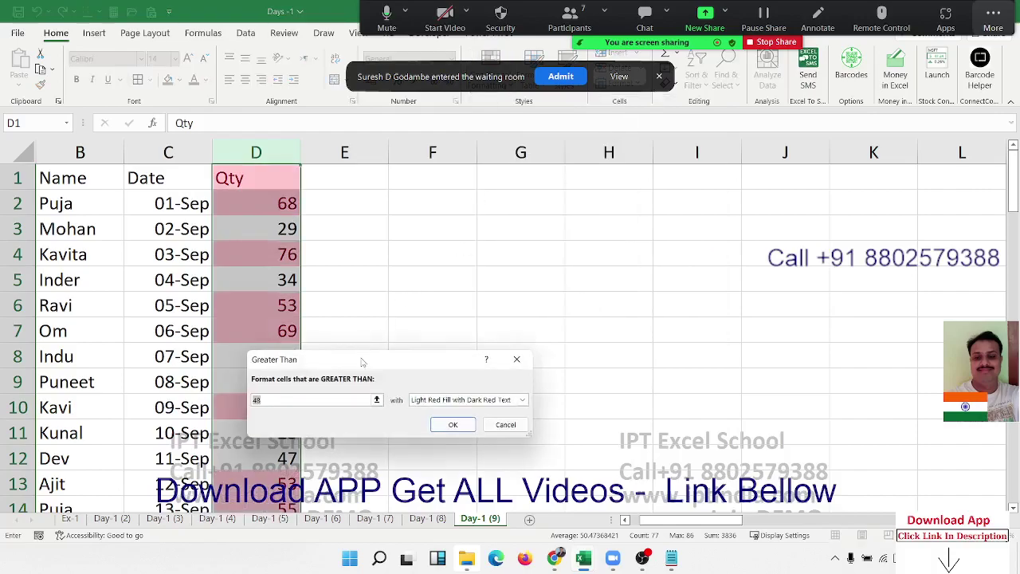
mouse_move(362, 356)
mouse_down()
mouse_move(472, 315)
mouse_move(482, 193)
mouse_up()
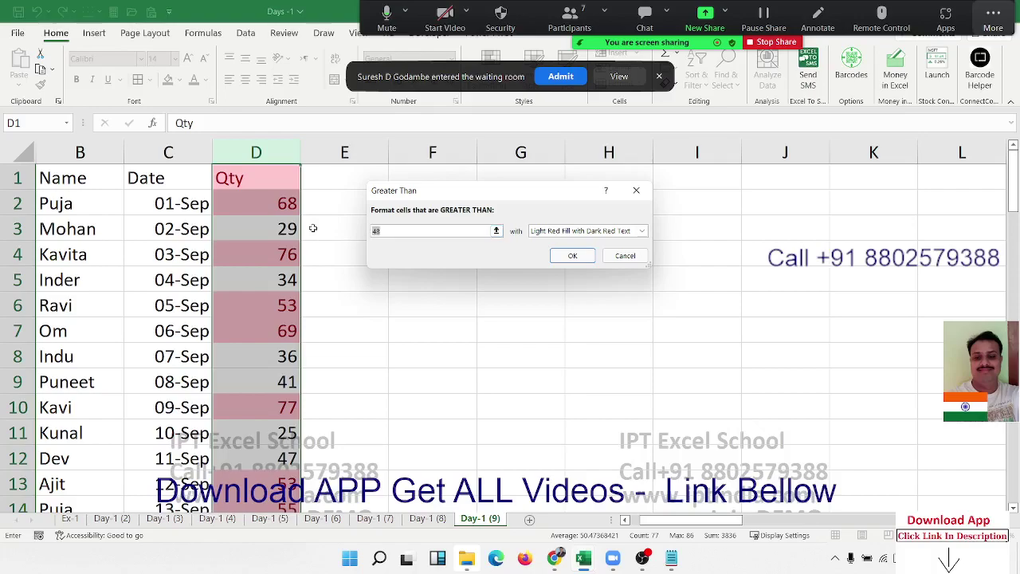
text(50)
click(565, 230)
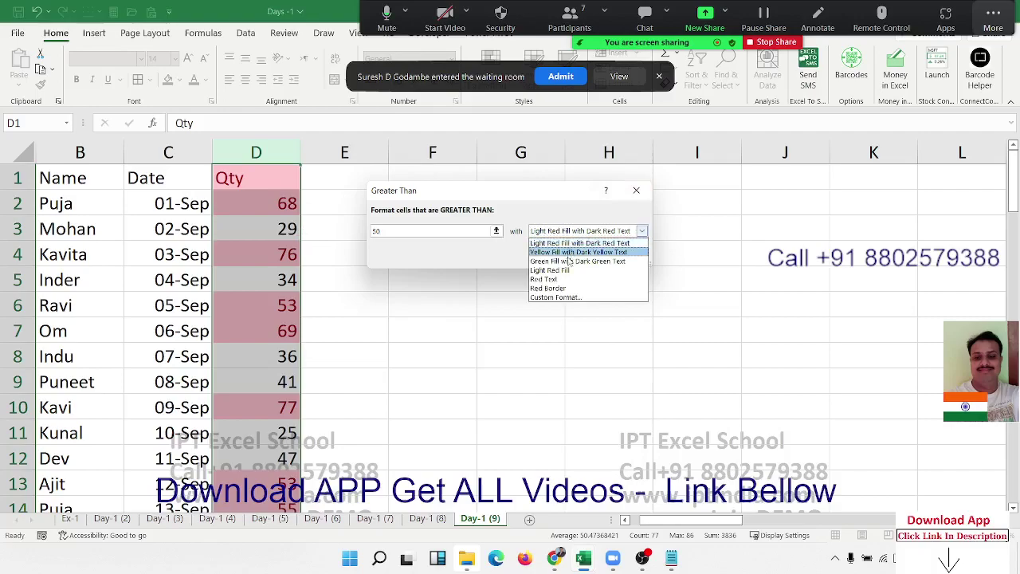
click(571, 252)
click(573, 233)
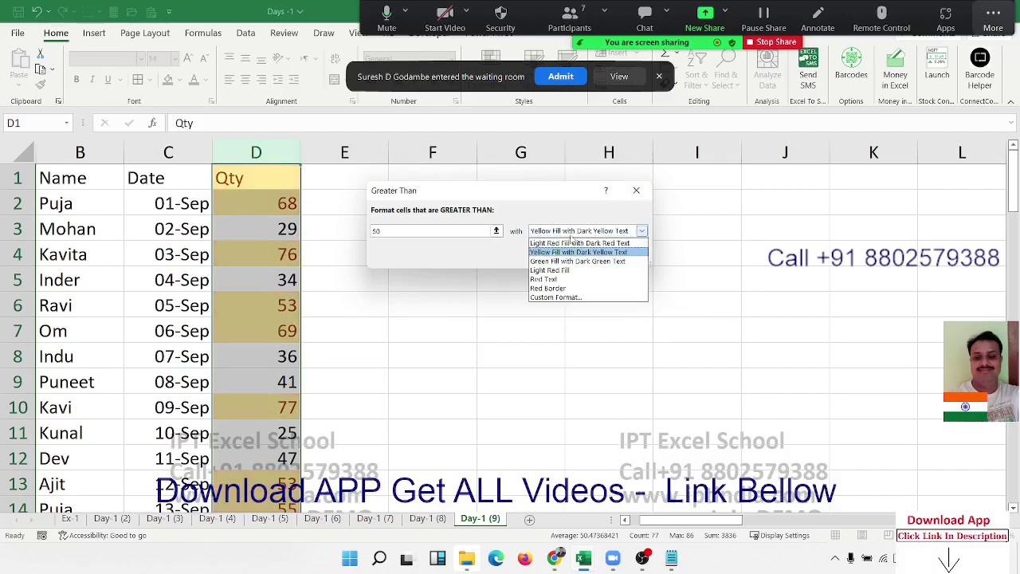
click(570, 261)
click(565, 233)
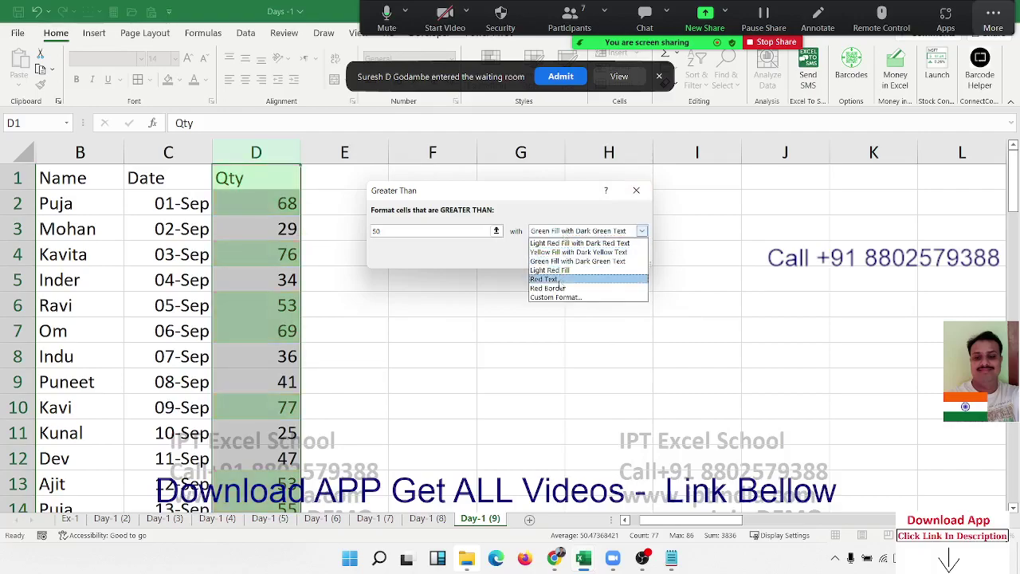
Give the greater-than-50 rule a custom bright green fill and apply it.
click(558, 296)
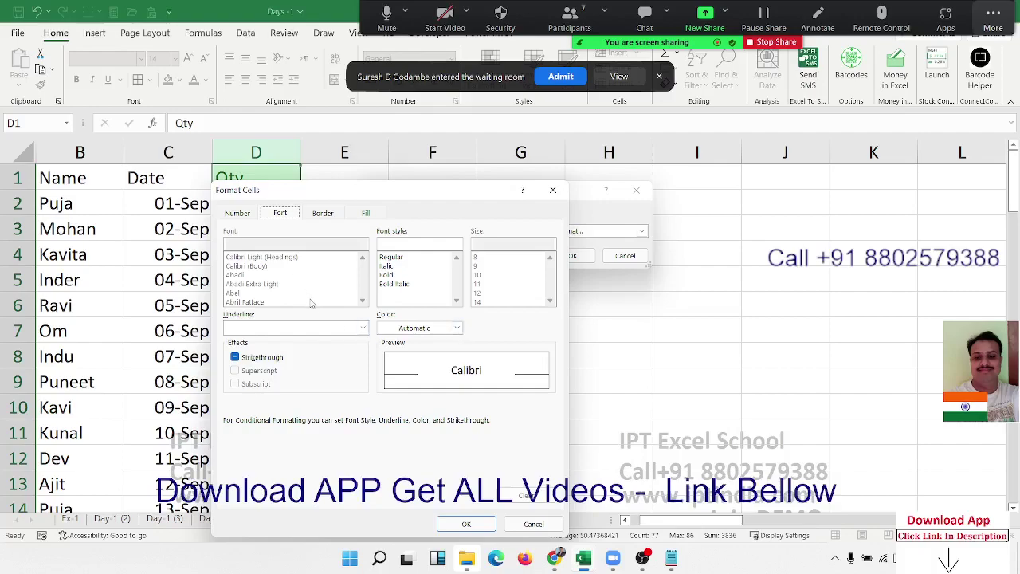
click(366, 213)
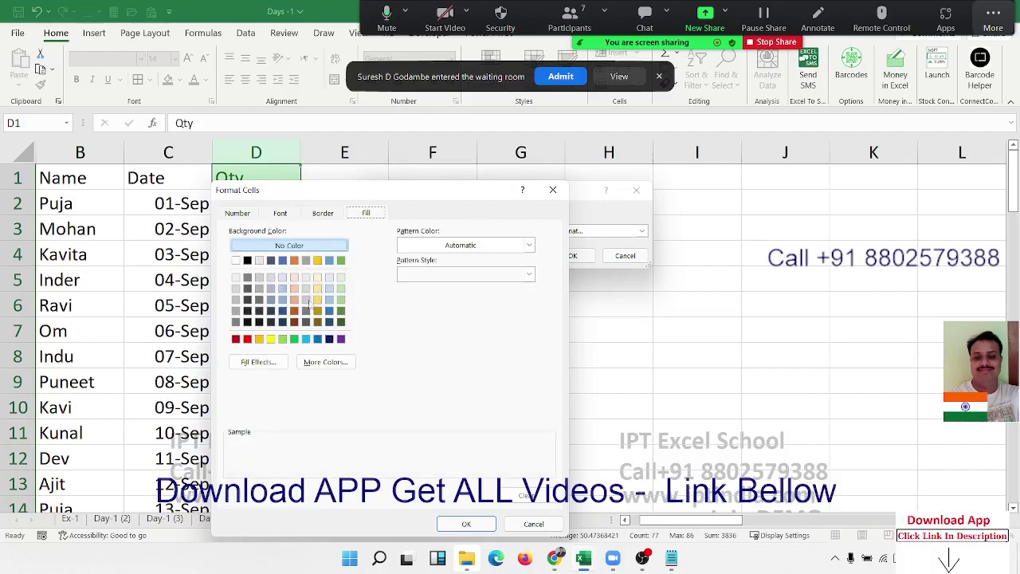
click(294, 340)
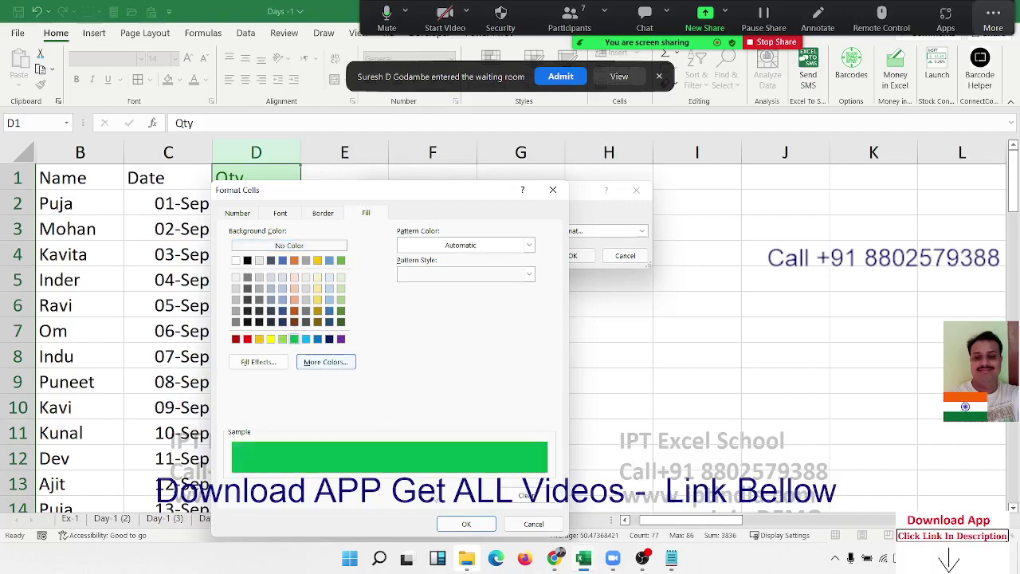
click(467, 524)
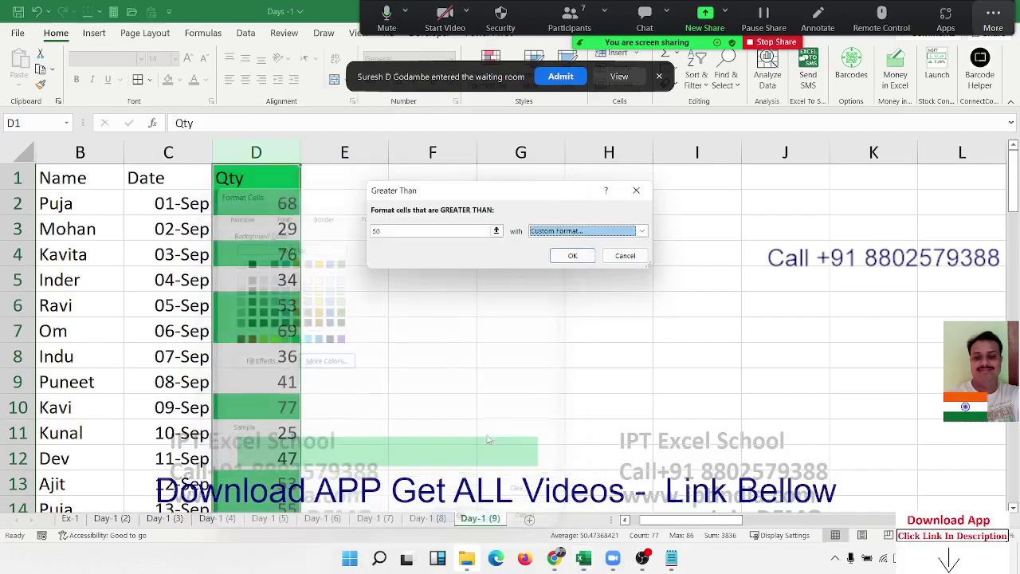
click(572, 256)
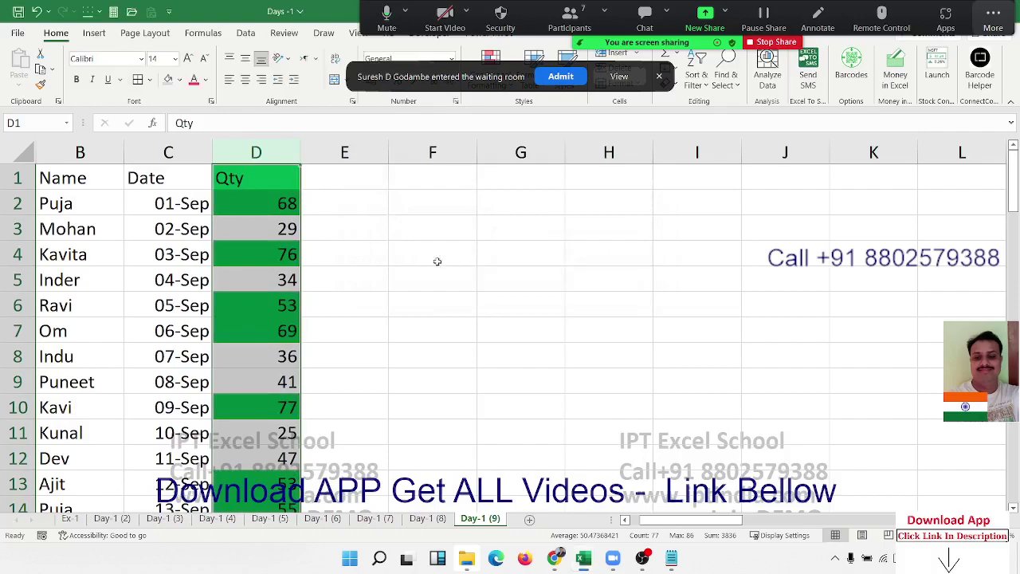
click(659, 76)
click(267, 289)
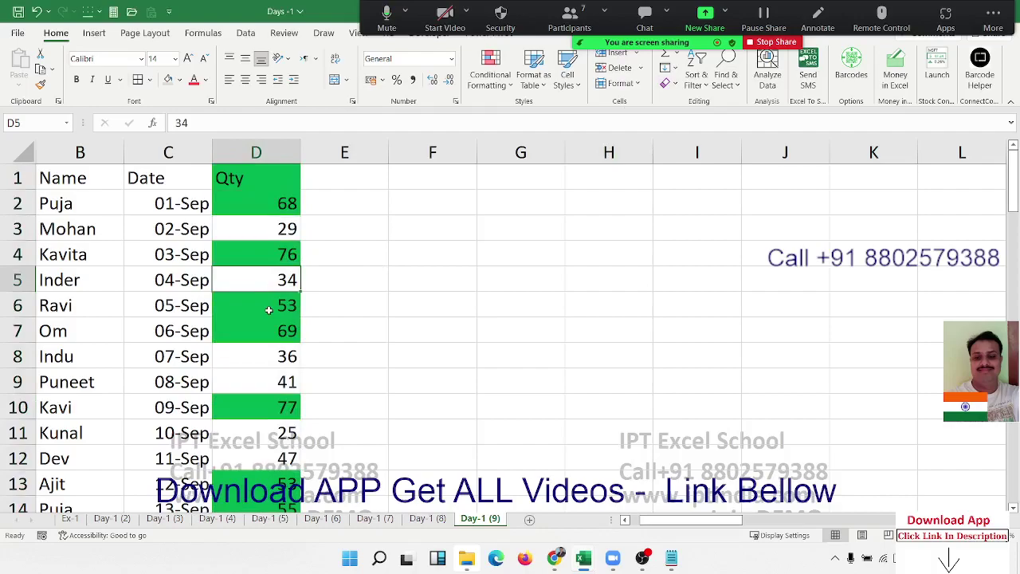
Change the Qty values to 95 in D5 and 35 in D6.
text(95)
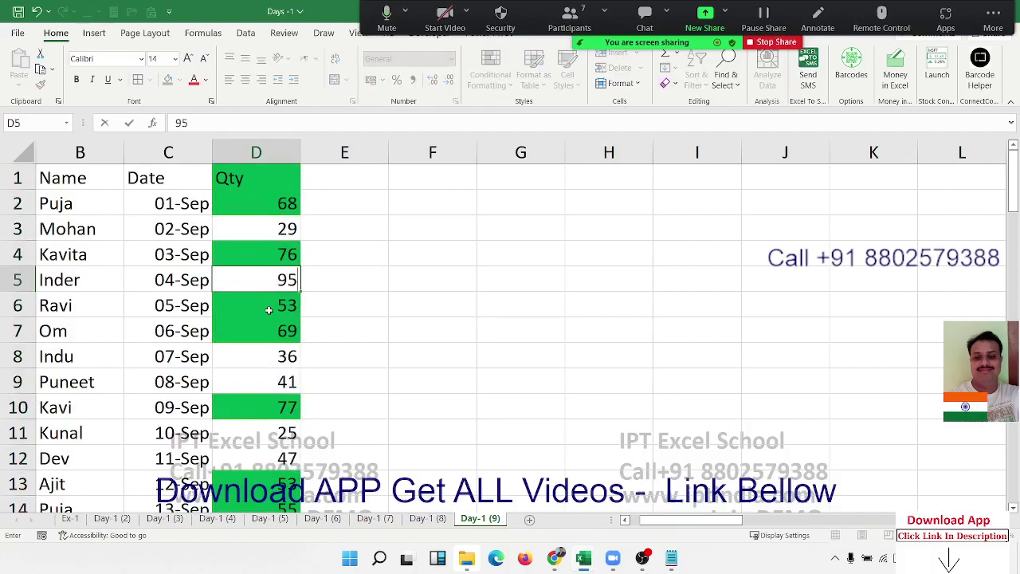
key(Return)
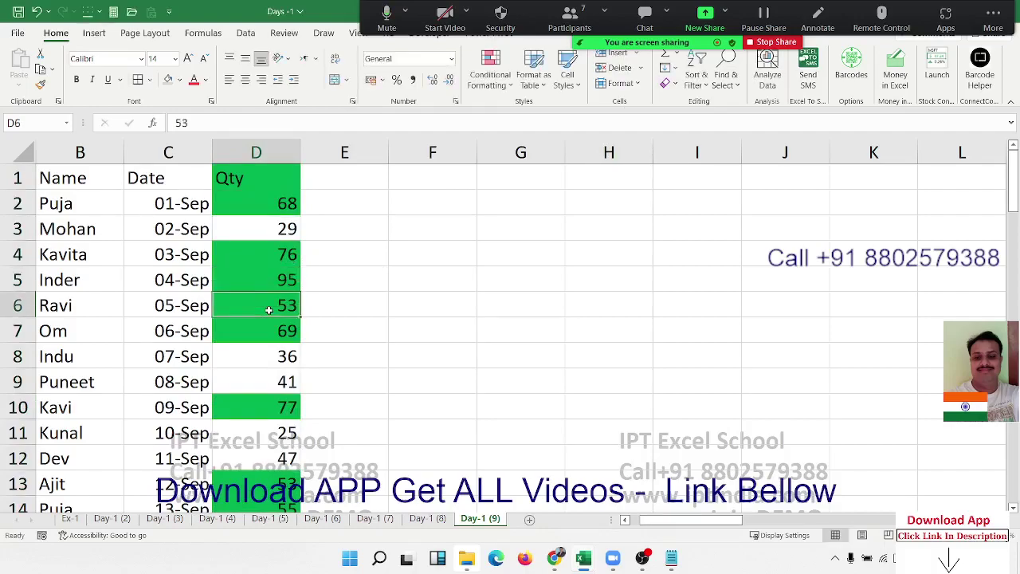
text(35)
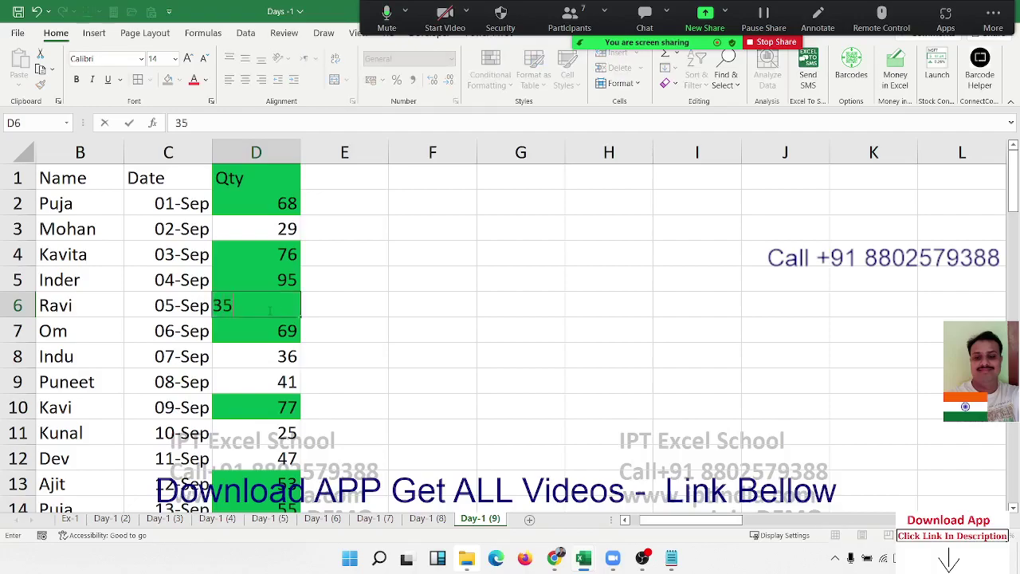
key(Return)
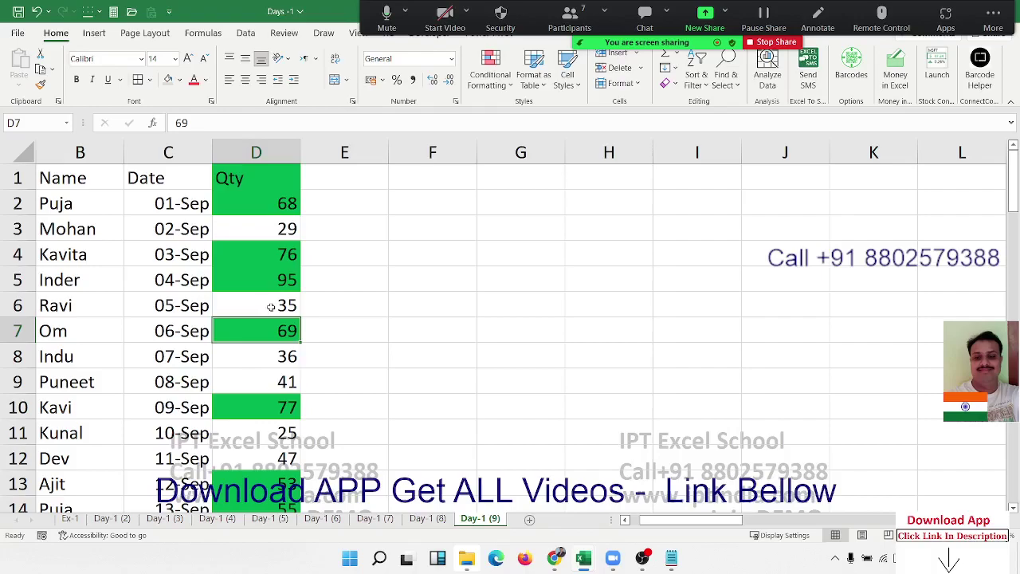
Reselect the Qty column D, then check the Zoom participants list and close it.
click(270, 310)
click(275, 283)
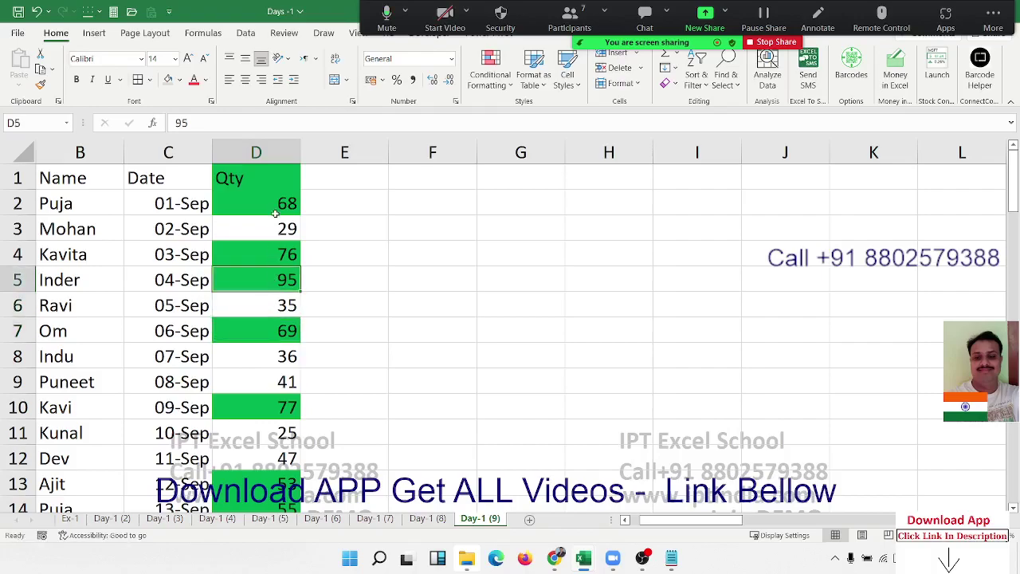
click(269, 152)
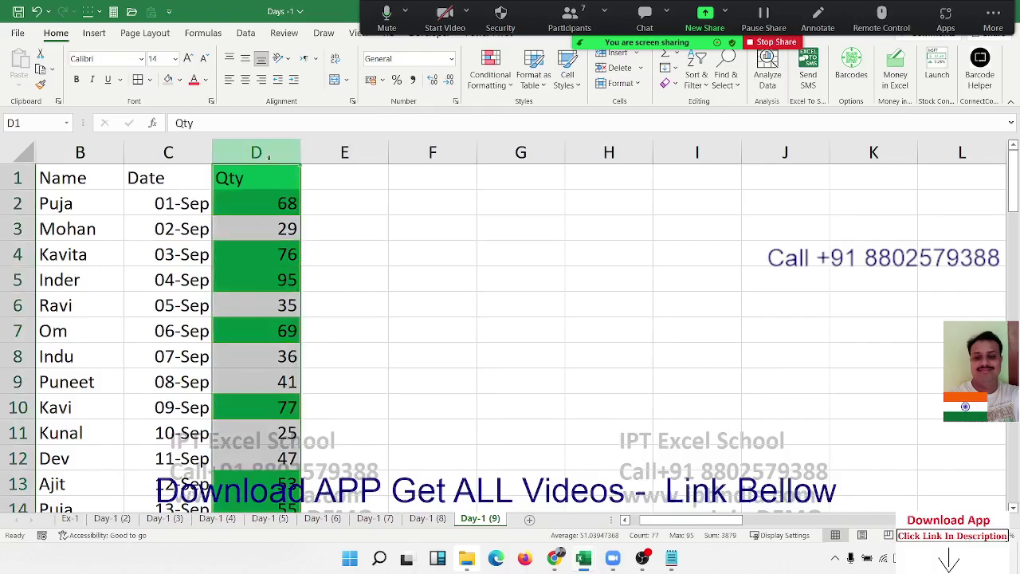
click(490, 70)
mouse_move(534, 112)
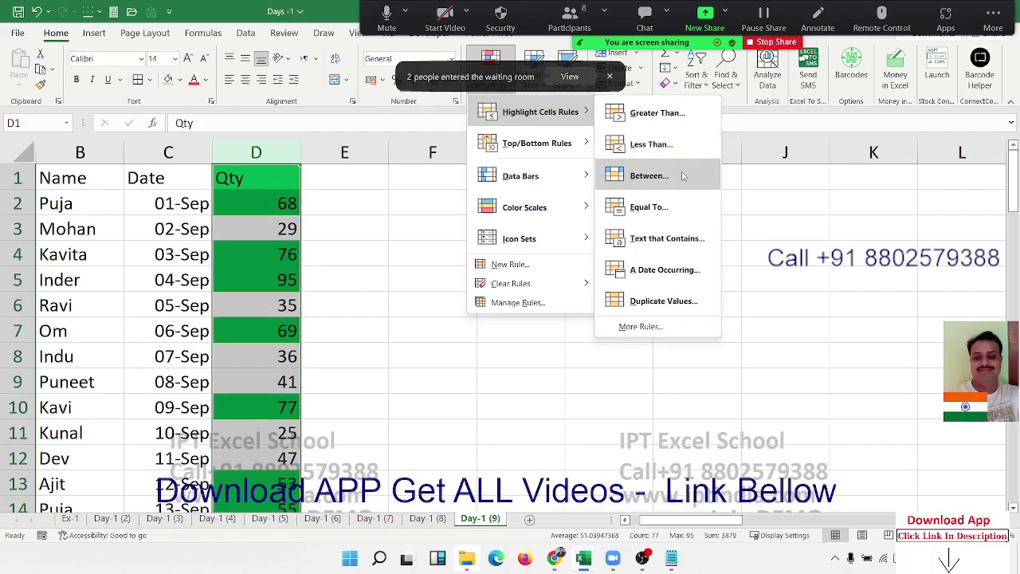
click(572, 78)
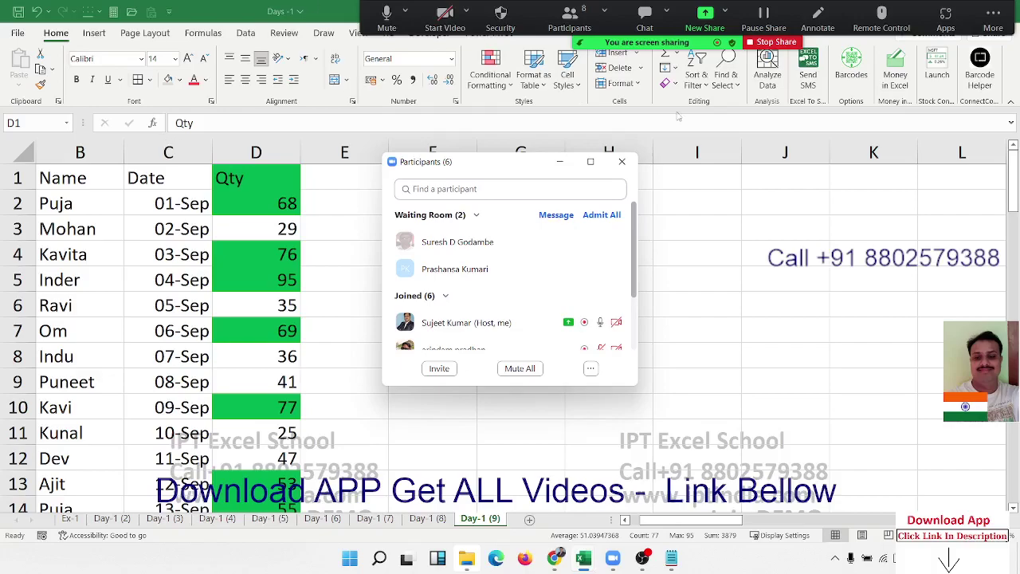
click(622, 163)
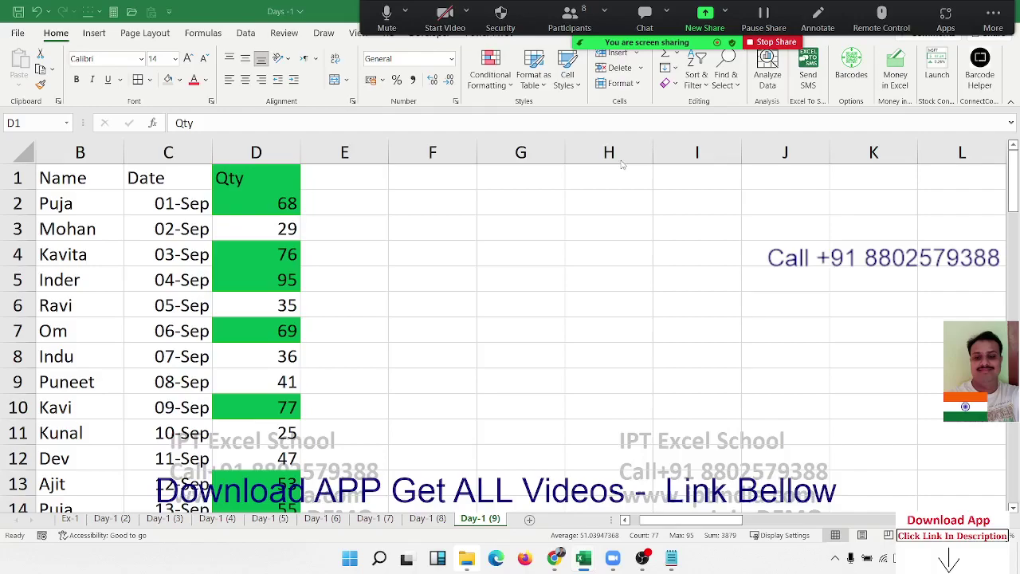
key(ctrl+shift+Down)
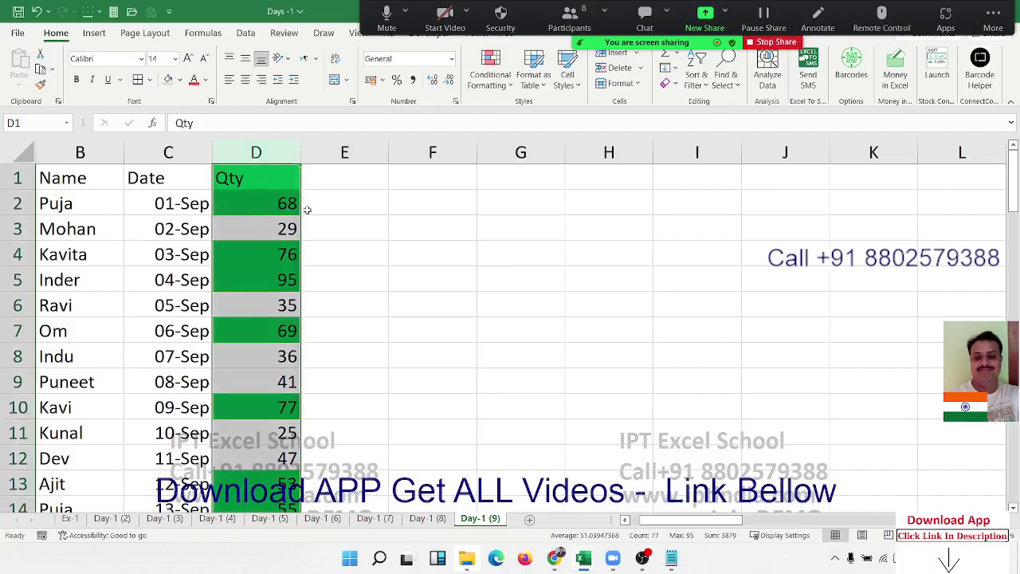
click(505, 77)
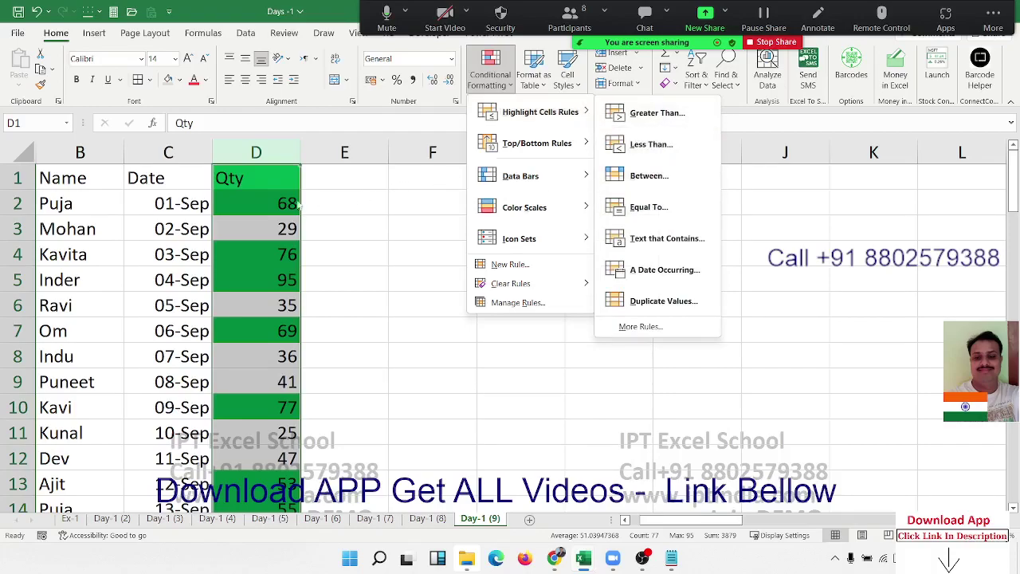
key(Escape)
key(Escape)
click(174, 169)
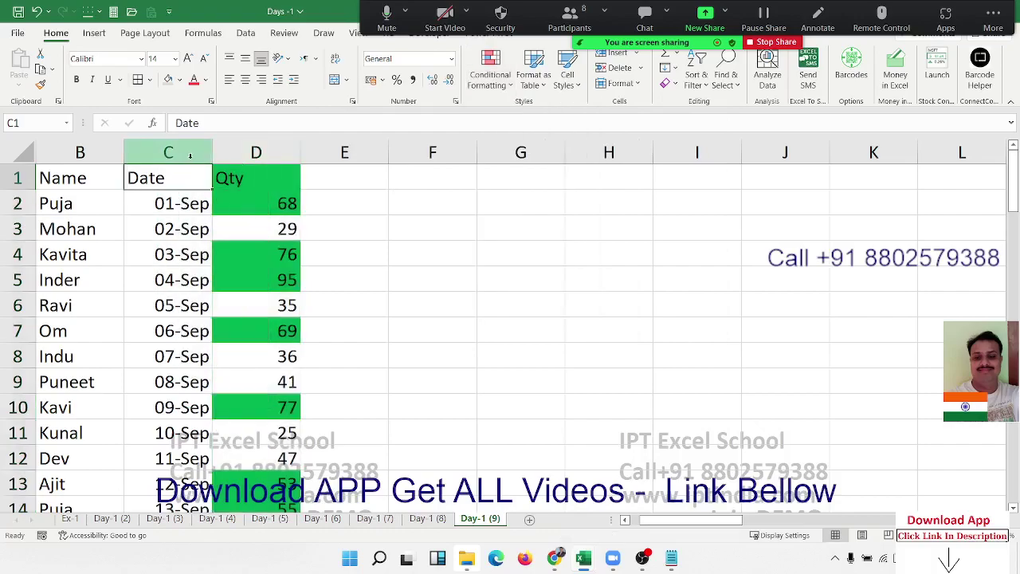
key(ctrl+shift+Down)
click(490, 70)
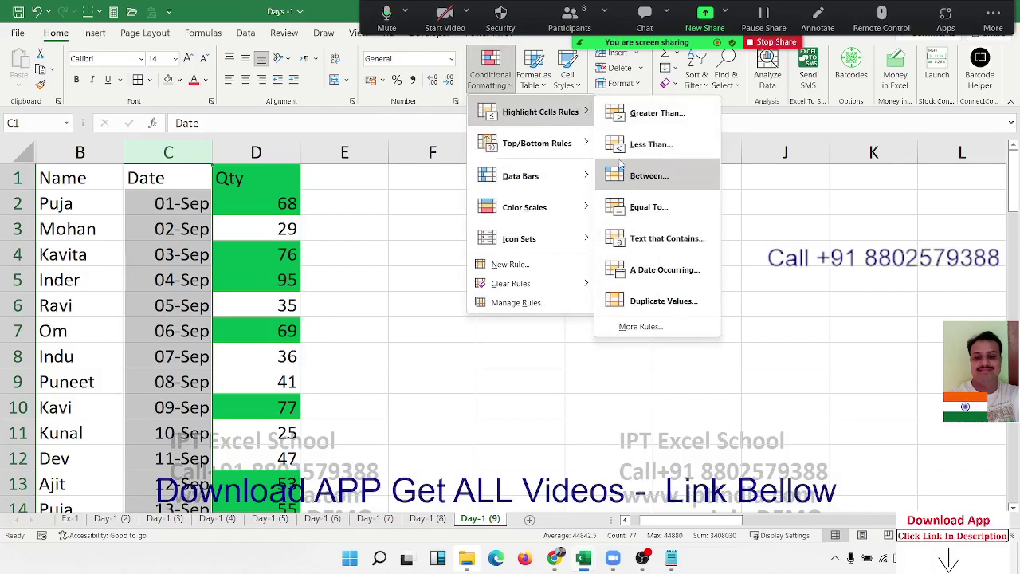
click(641, 112)
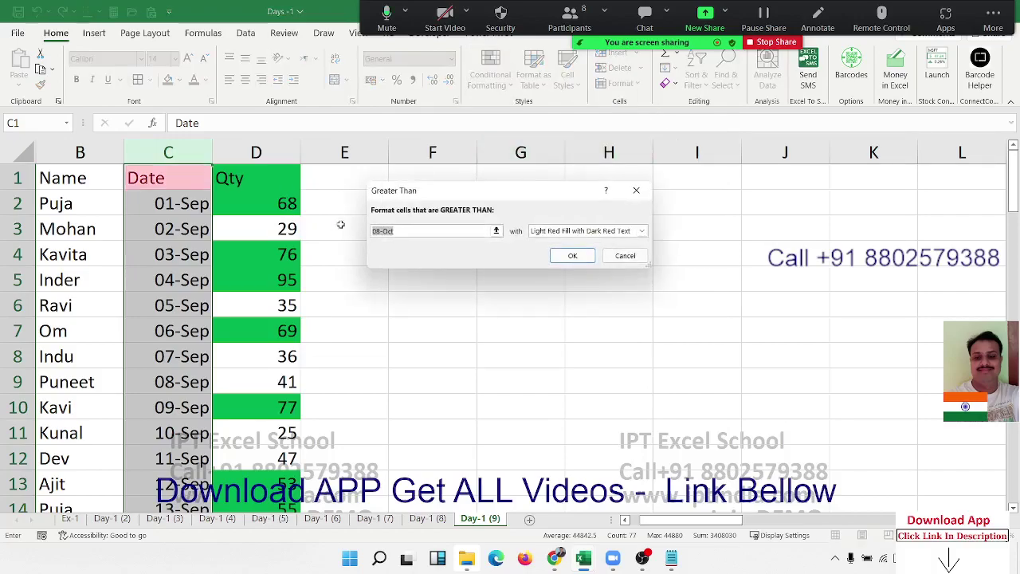
click(397, 231)
drag(397, 230, 369, 231)
text(03-)
text(sep)
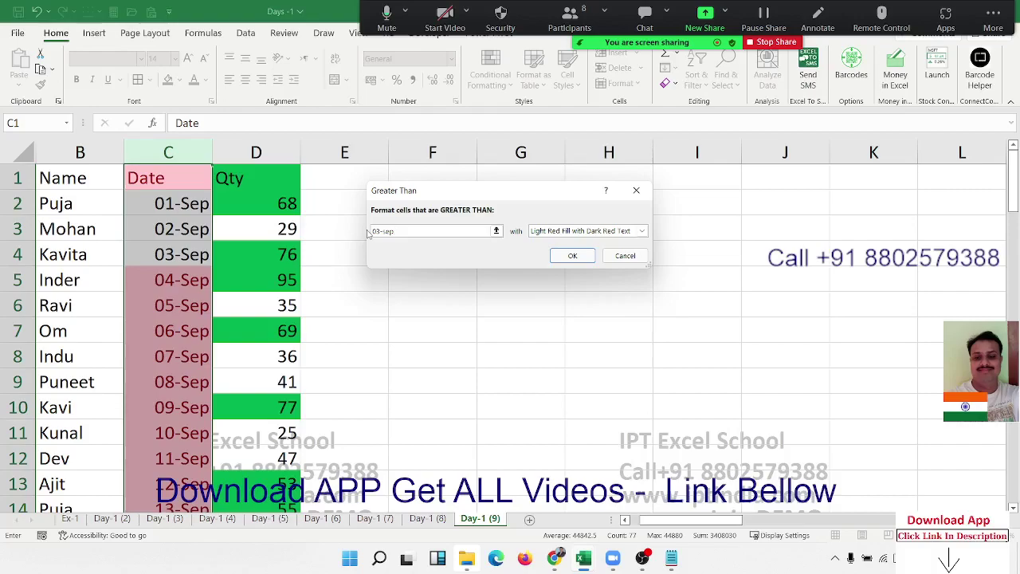
key(Escape)
click(80, 152)
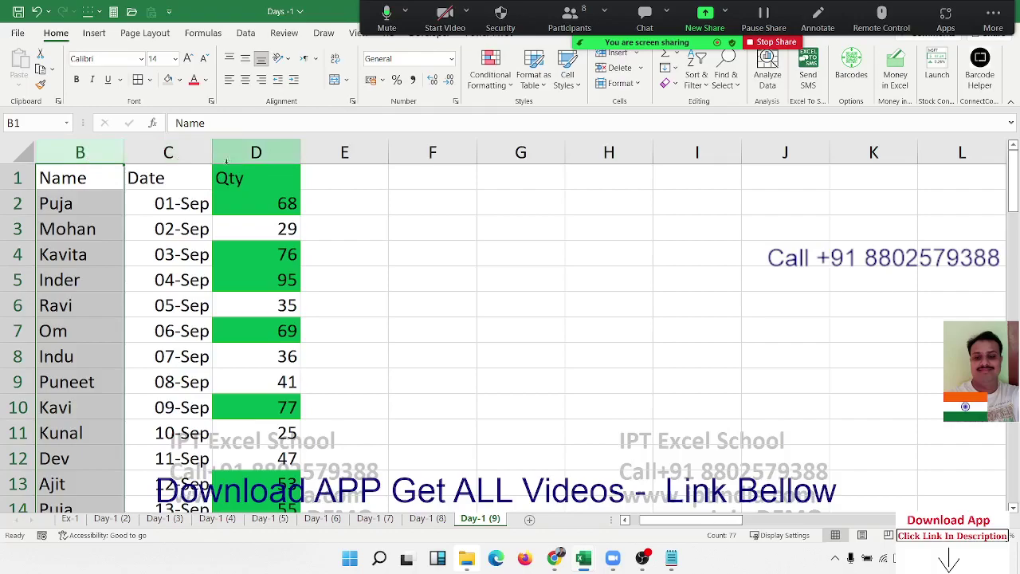
click(490, 70)
mouse_move(534, 112)
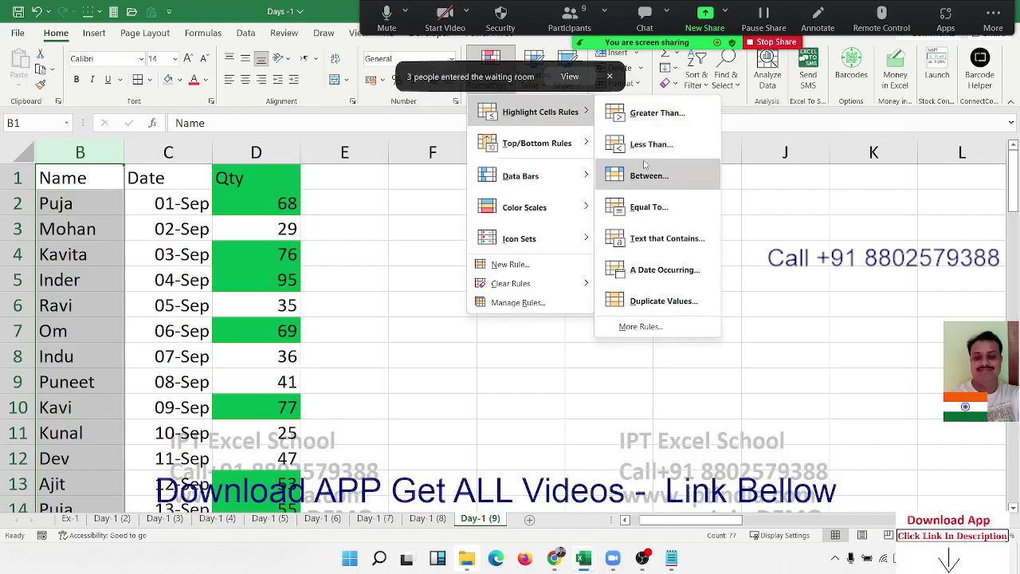
click(634, 207)
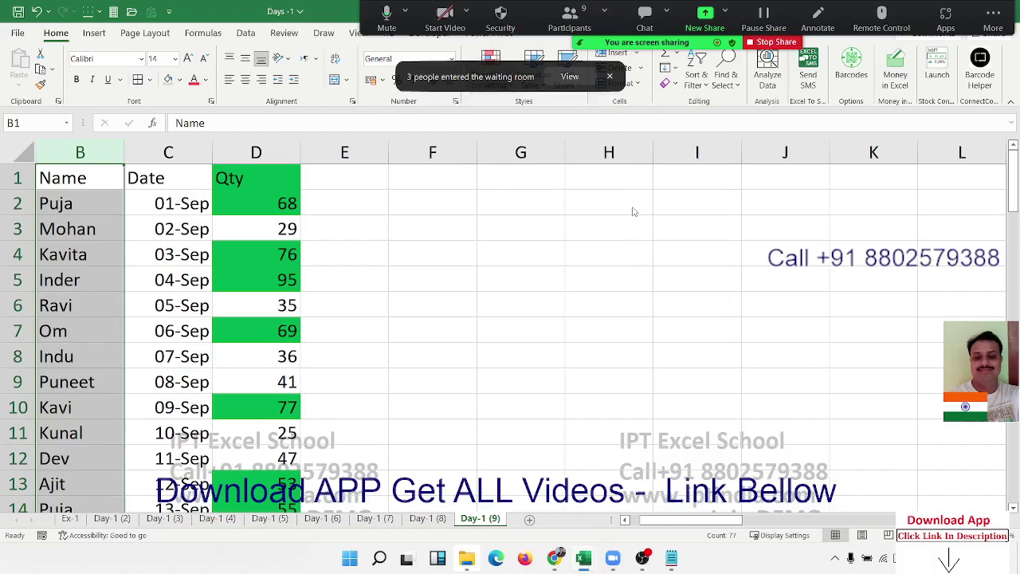
text(Puja)
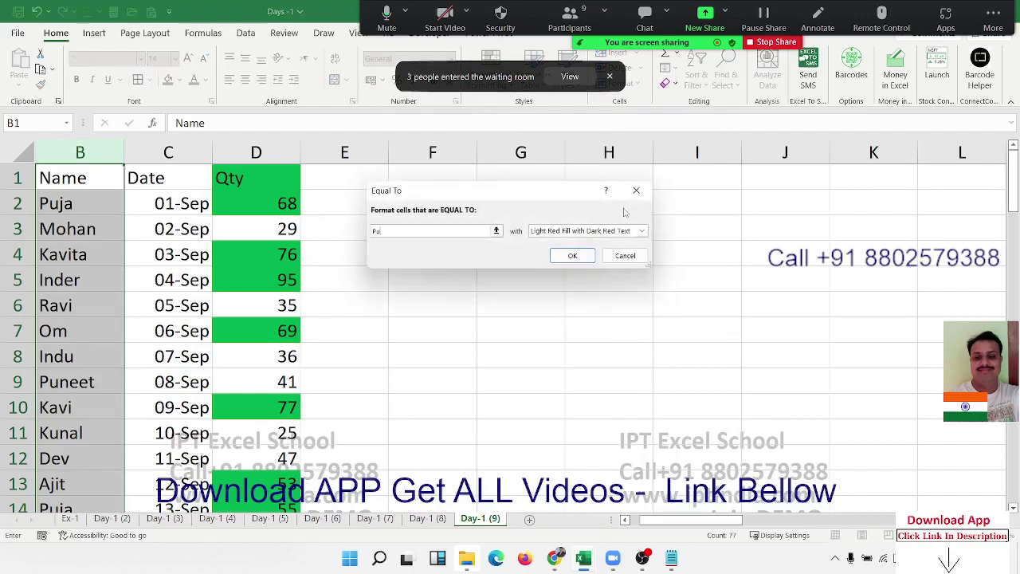
click(572, 76)
mouse_move(510, 268)
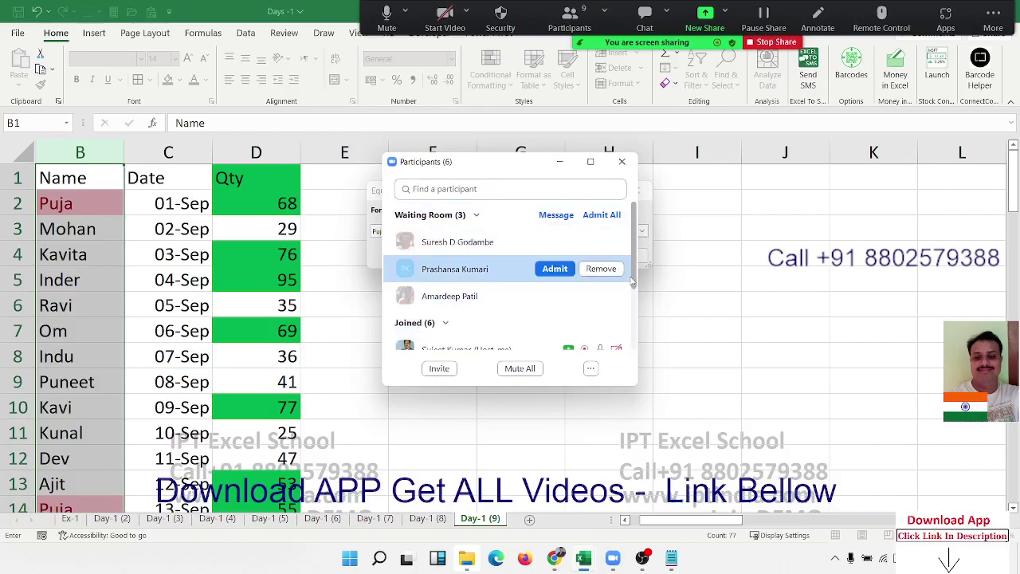
scroll(633, 280, down, 1)
scroll(634, 286, down, 2)
scroll(636, 290, up, 2)
scroll(640, 295, up, 1)
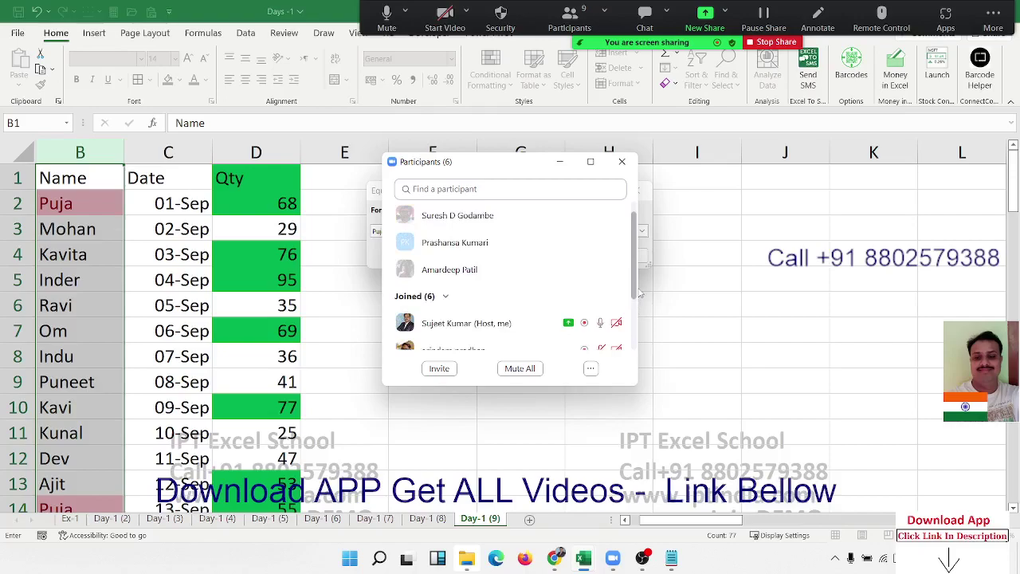
scroll(640, 284, up, 1)
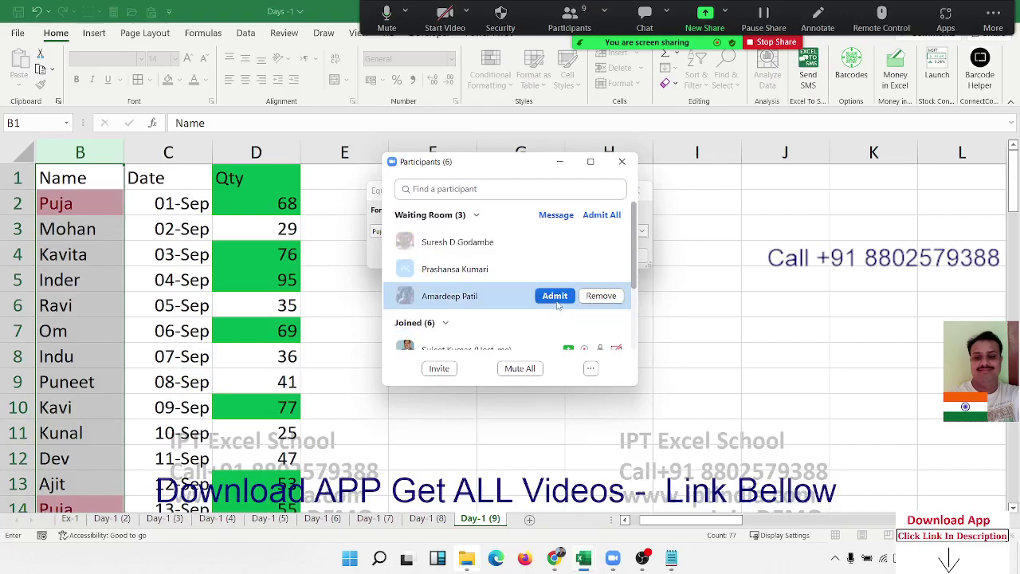
click(557, 297)
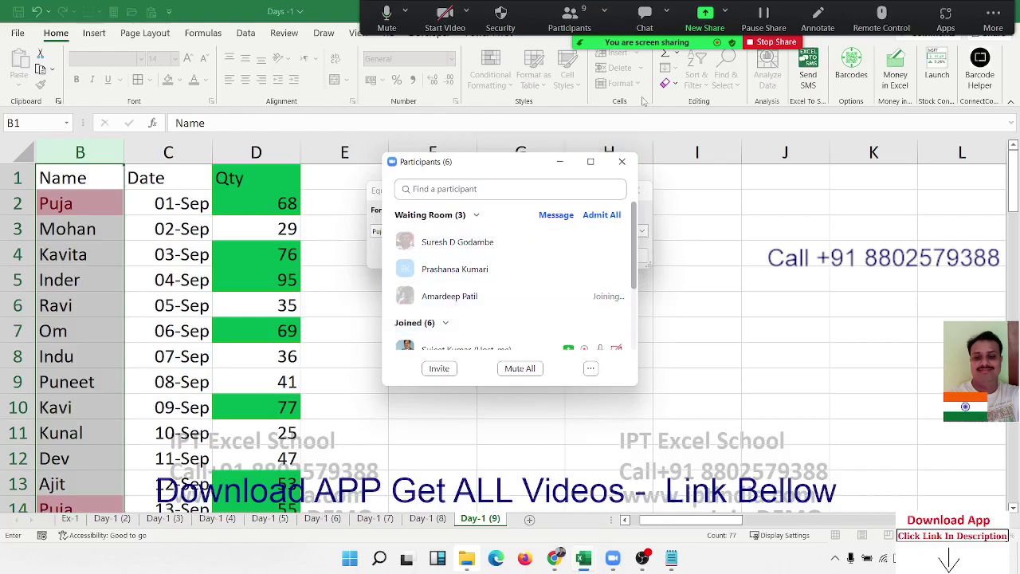
click(622, 160)
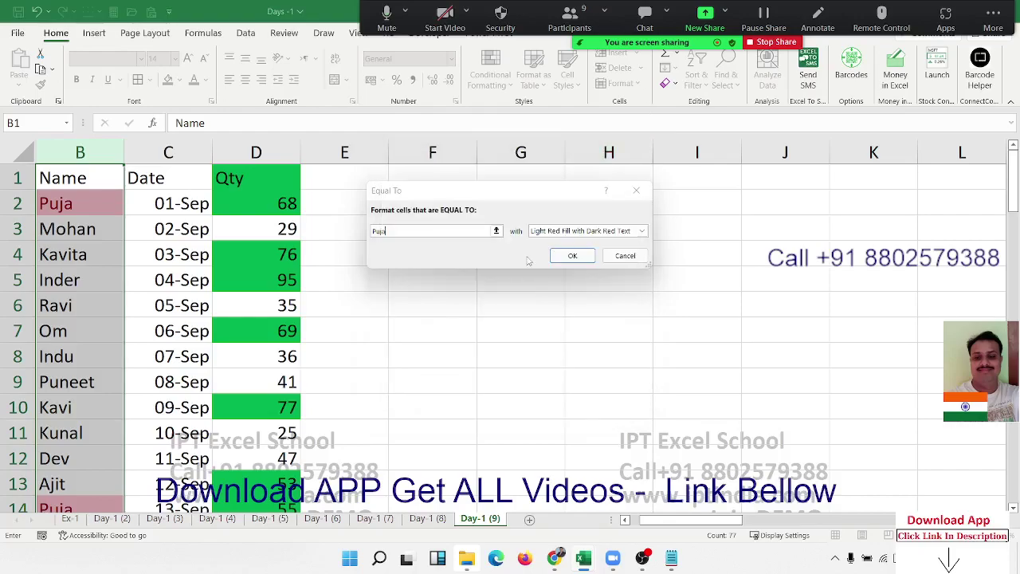
click(627, 256)
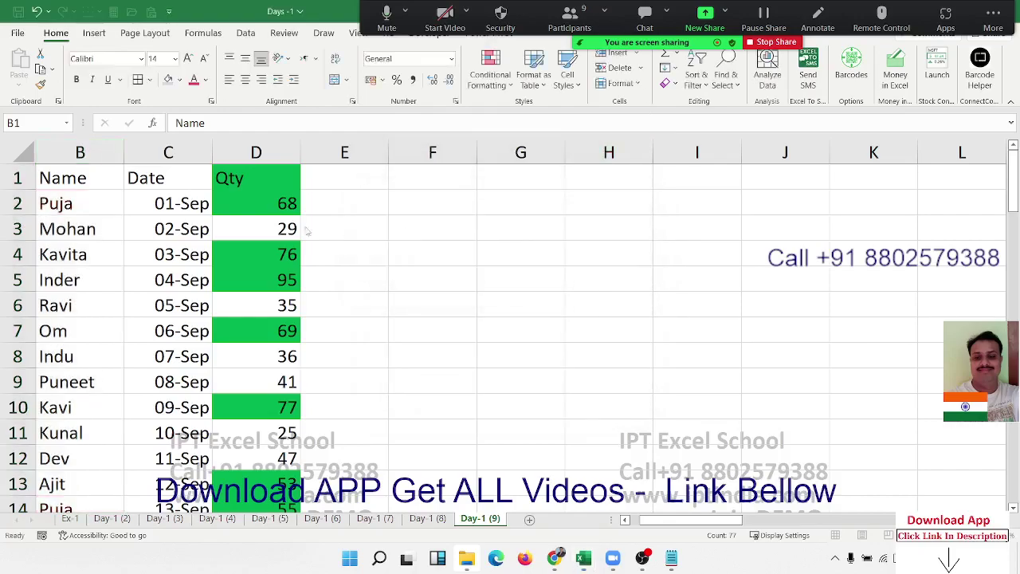
shift+click(168, 151)
click(167, 152)
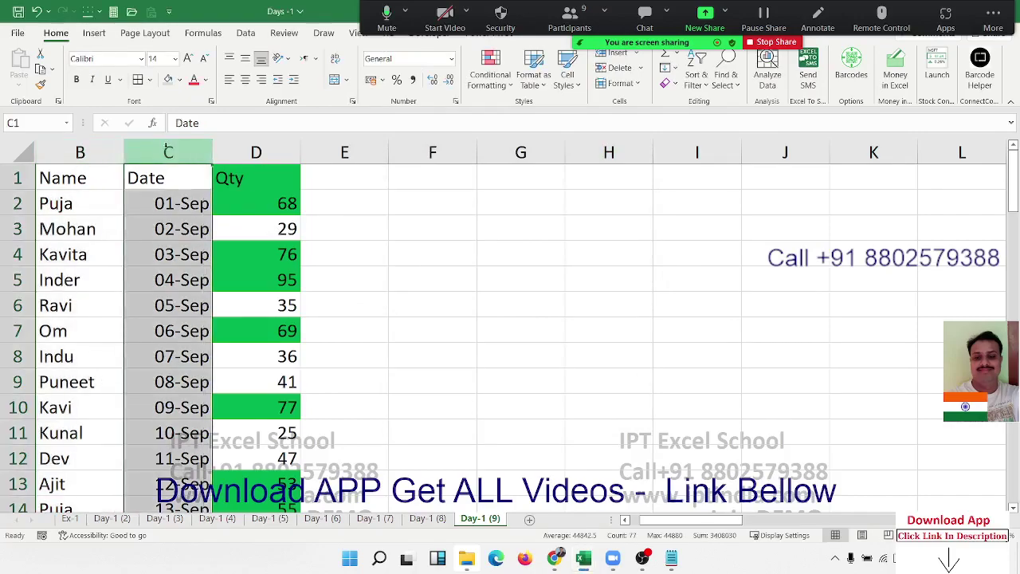
click(491, 72)
mouse_move(532, 111)
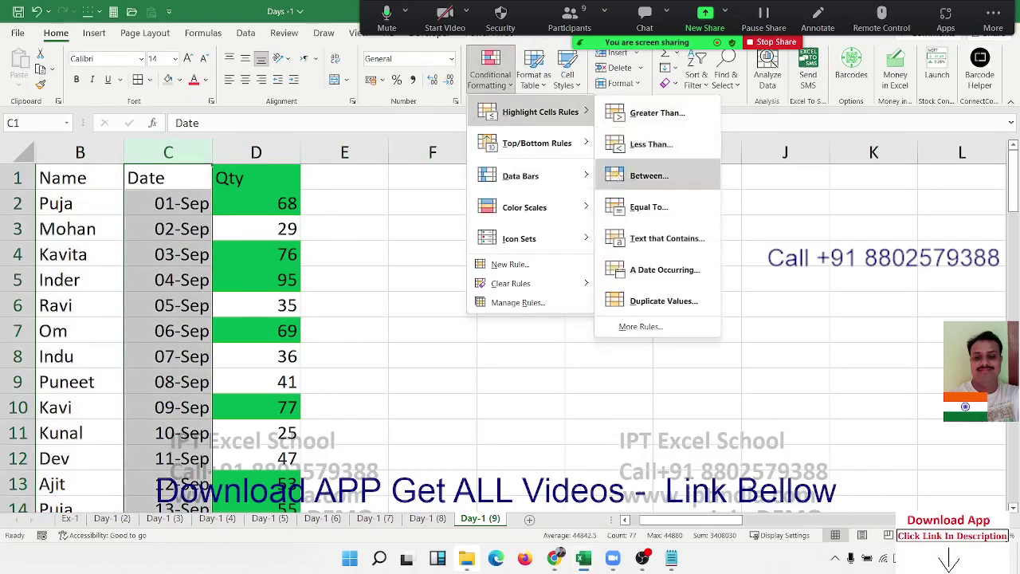
click(641, 206)
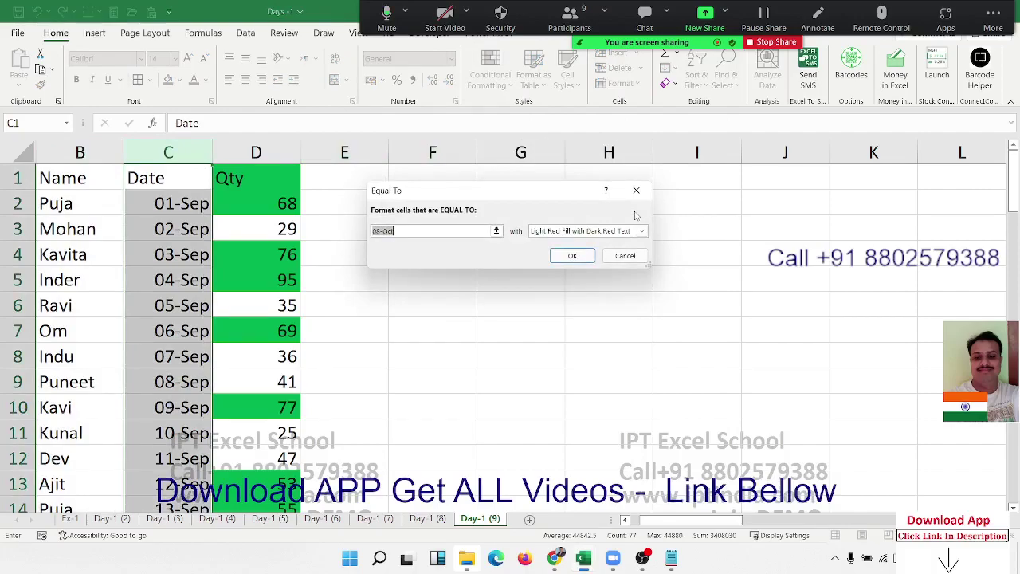
text(04-sep)
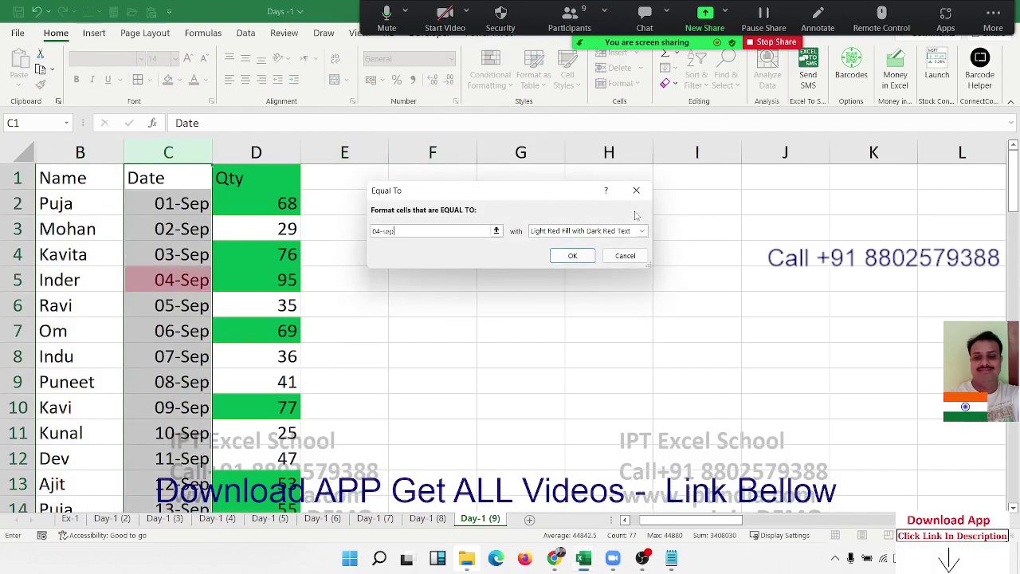
click(625, 255)
click(256, 152)
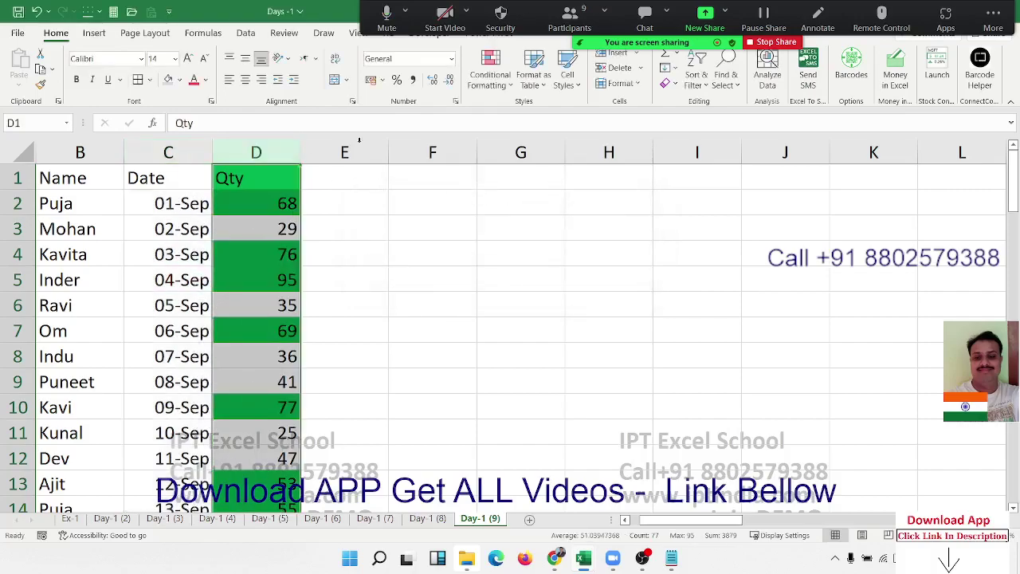
click(495, 76)
mouse_move(532, 112)
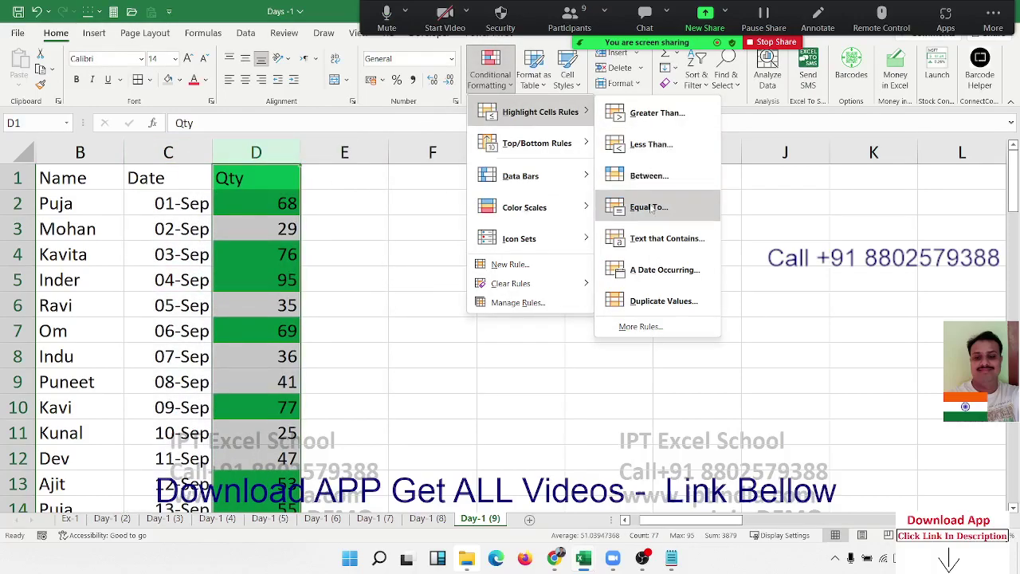
click(650, 207)
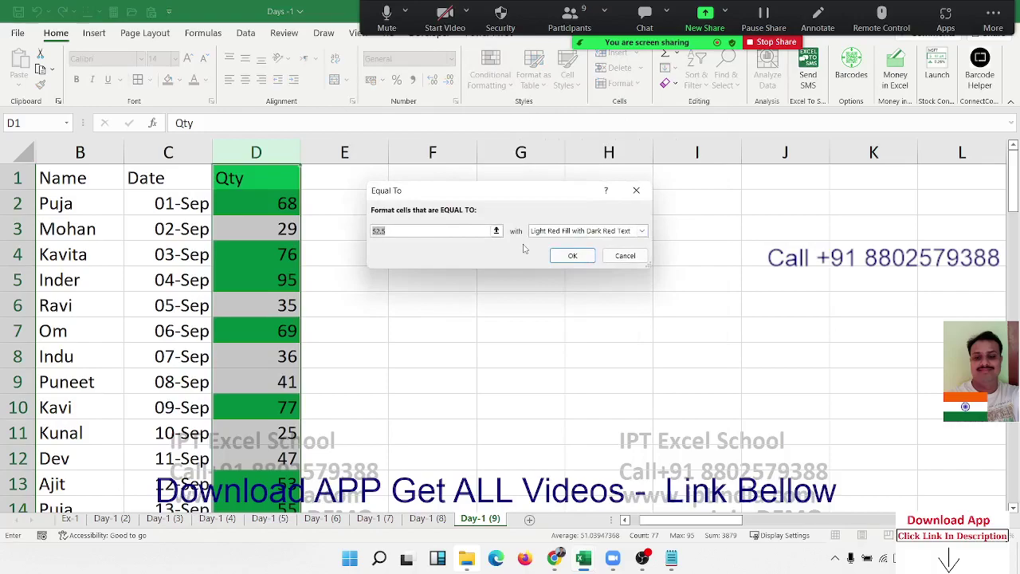
text(36)
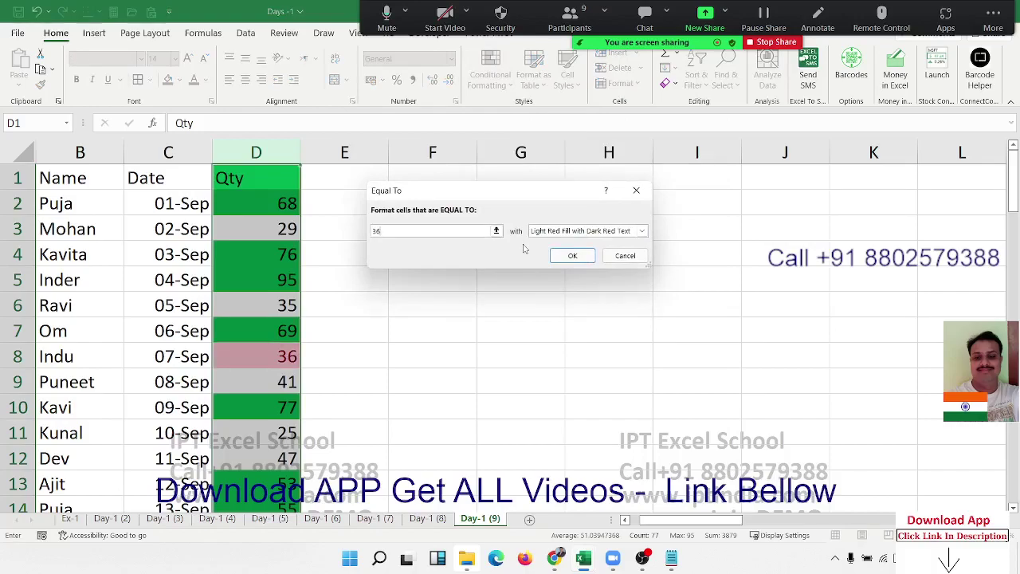
click(573, 255)
click(497, 90)
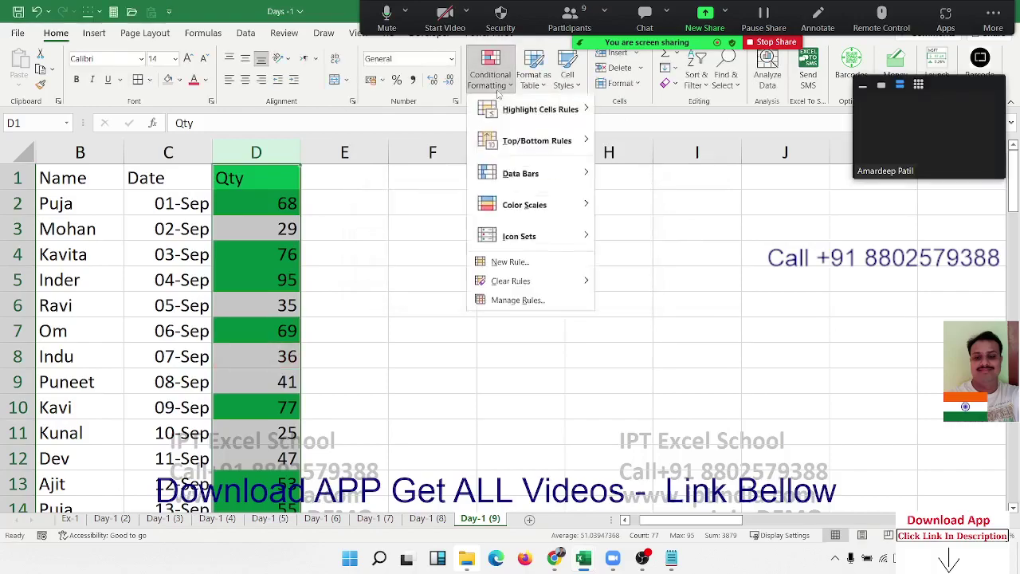
click(582, 17)
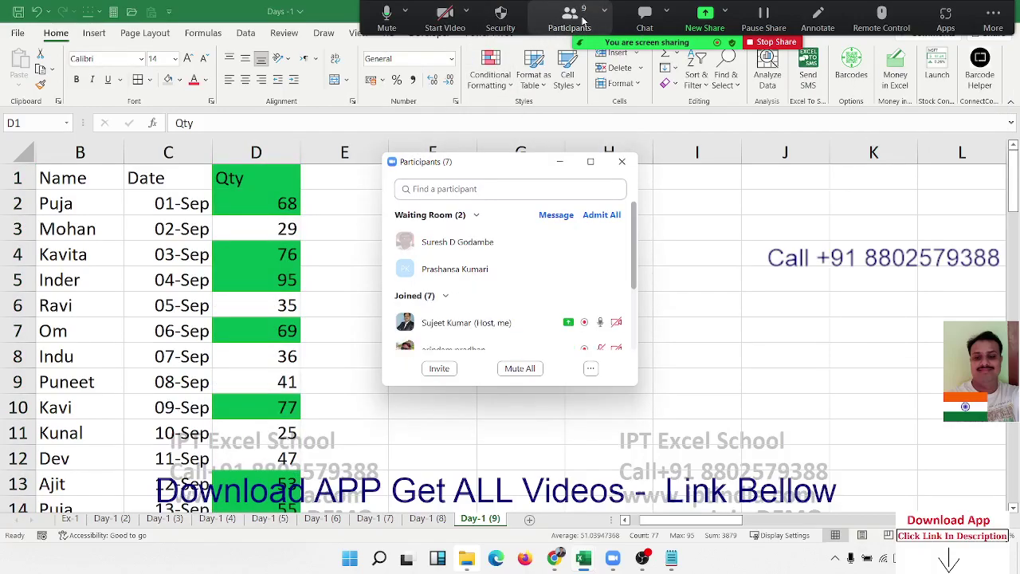
scroll(583, 229, down, 1)
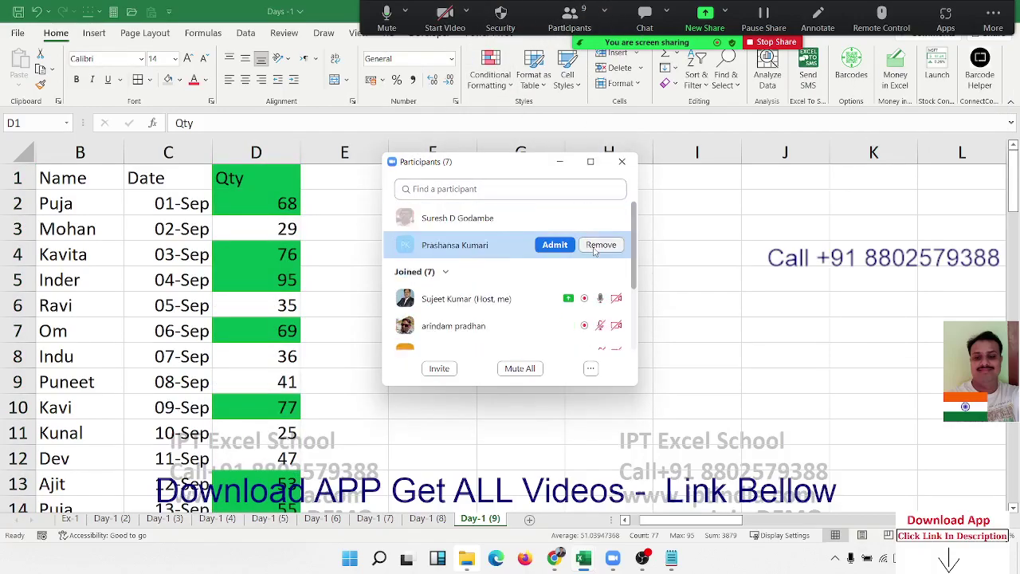
scroll(586, 263, down, 2)
scroll(586, 271, up, 3)
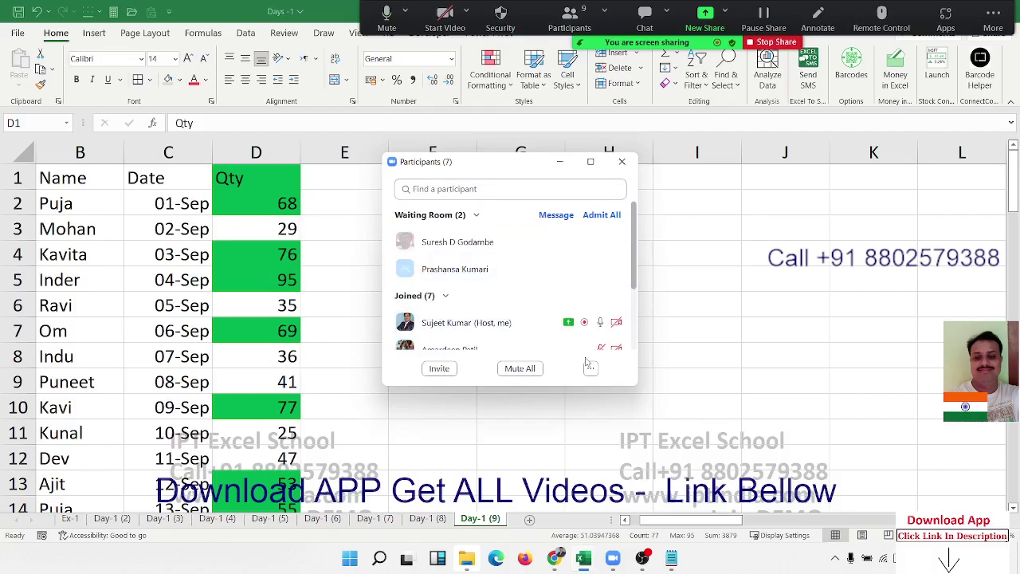
scroll(609, 346, down, 2)
scroll(614, 350, down, 2)
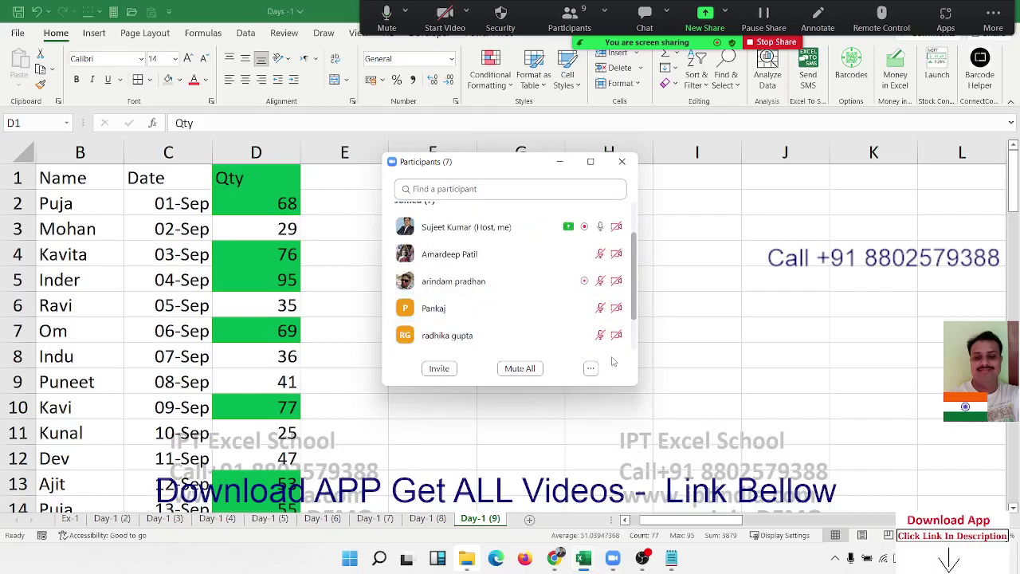
click(622, 161)
key(ctrl+space)
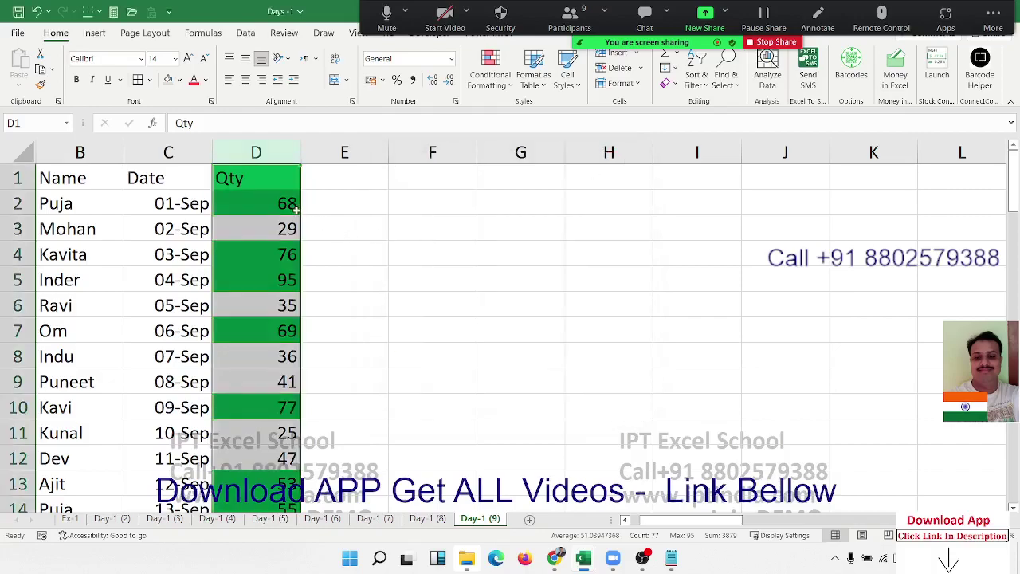
click(505, 85)
mouse_move(534, 112)
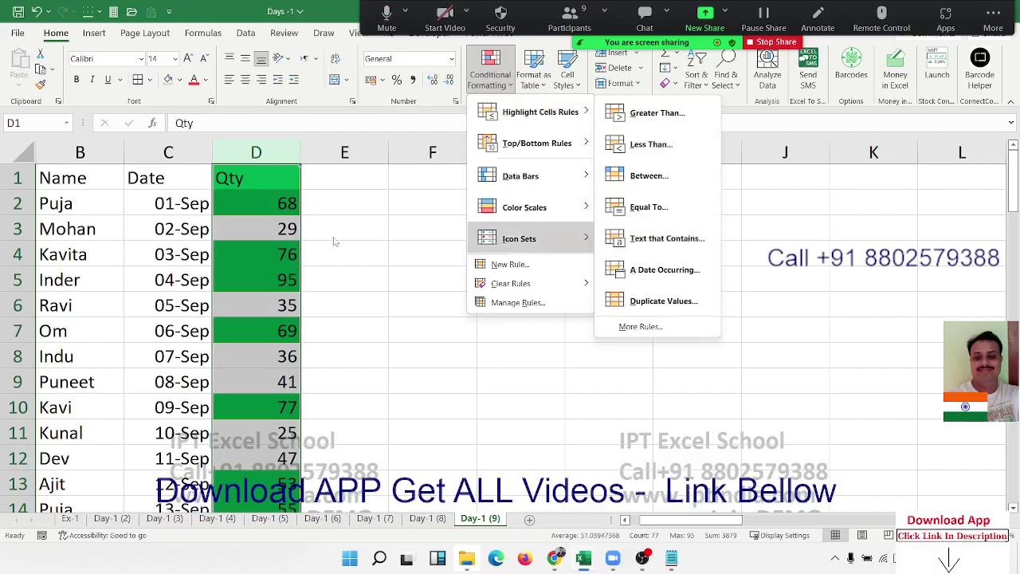
Replace the name in B7 with a full first-and-last name.
click(89, 311)
click(72, 338)
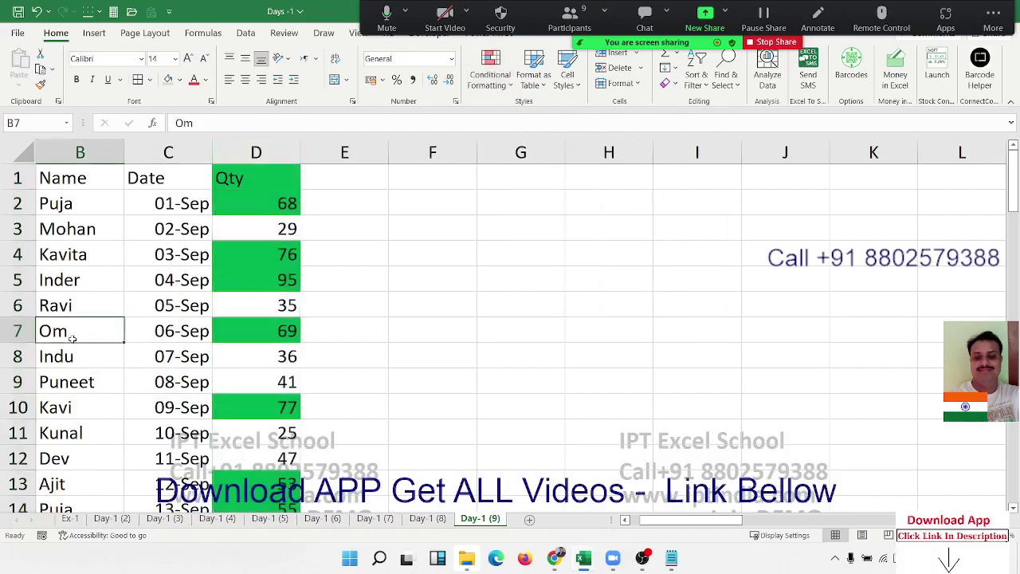
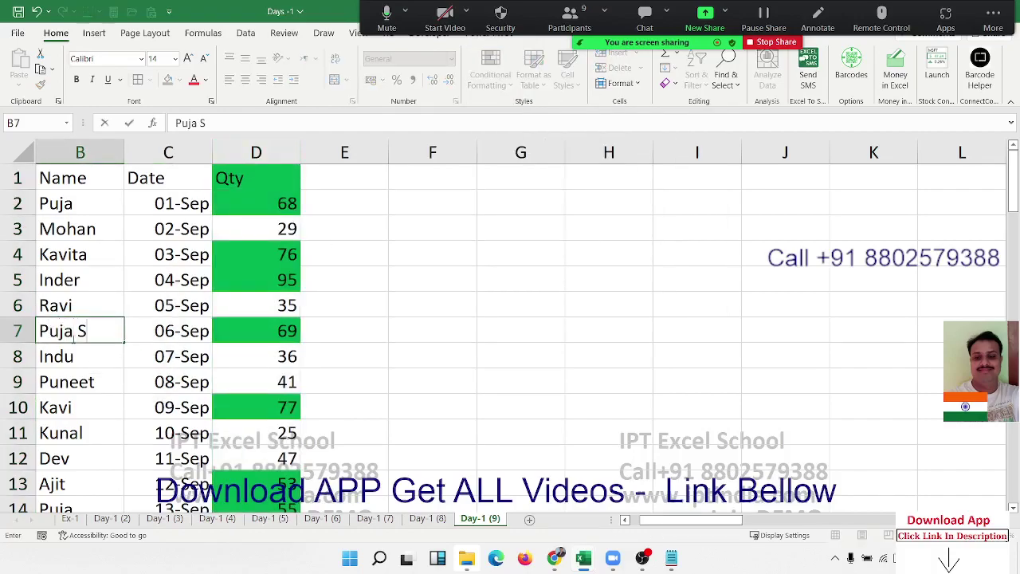
key(Return)
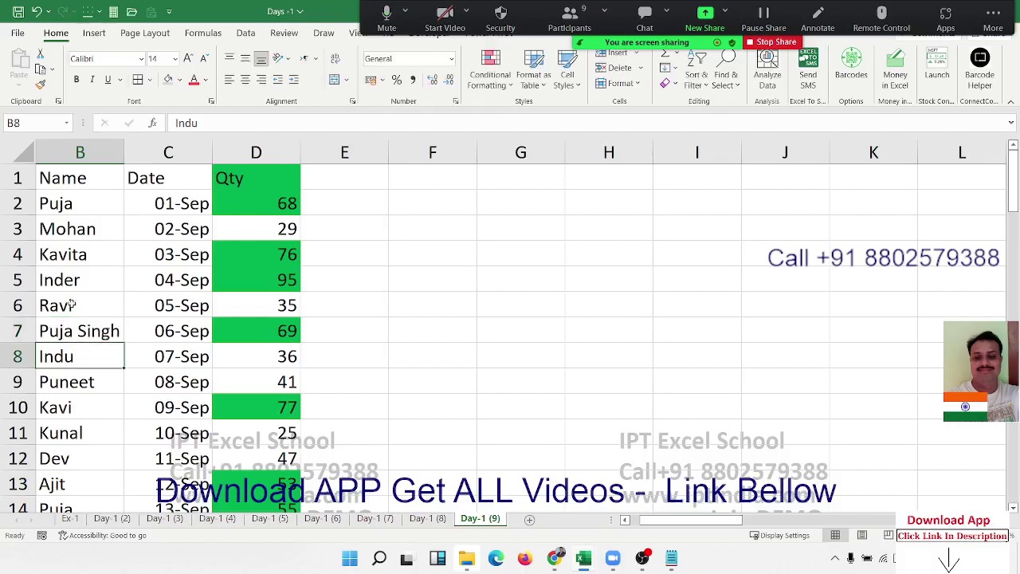
Try the Equal To and Text That Contains highlight rules on the Name column, cancelling the exact match.
click(82, 154)
click(490, 67)
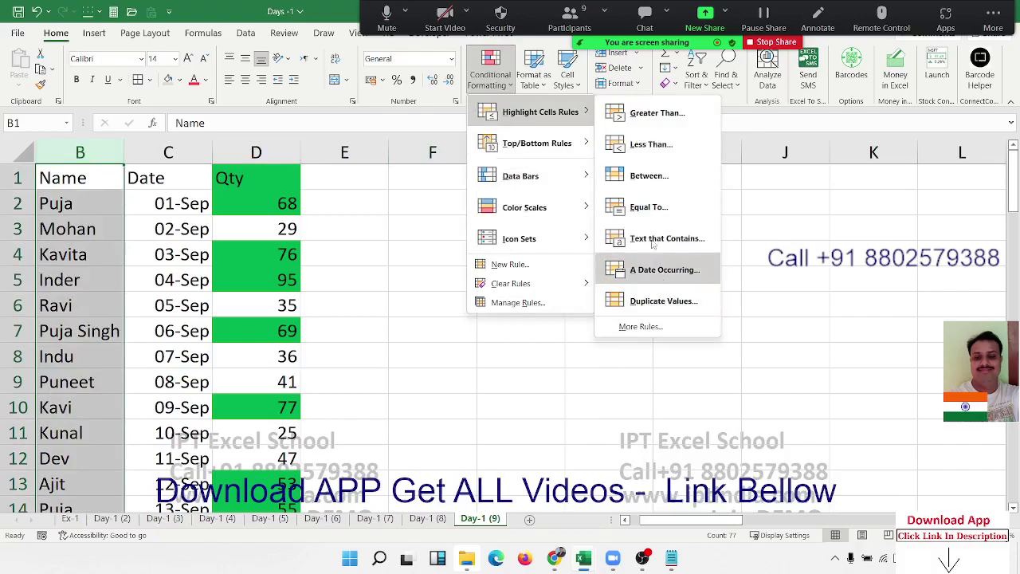
click(648, 207)
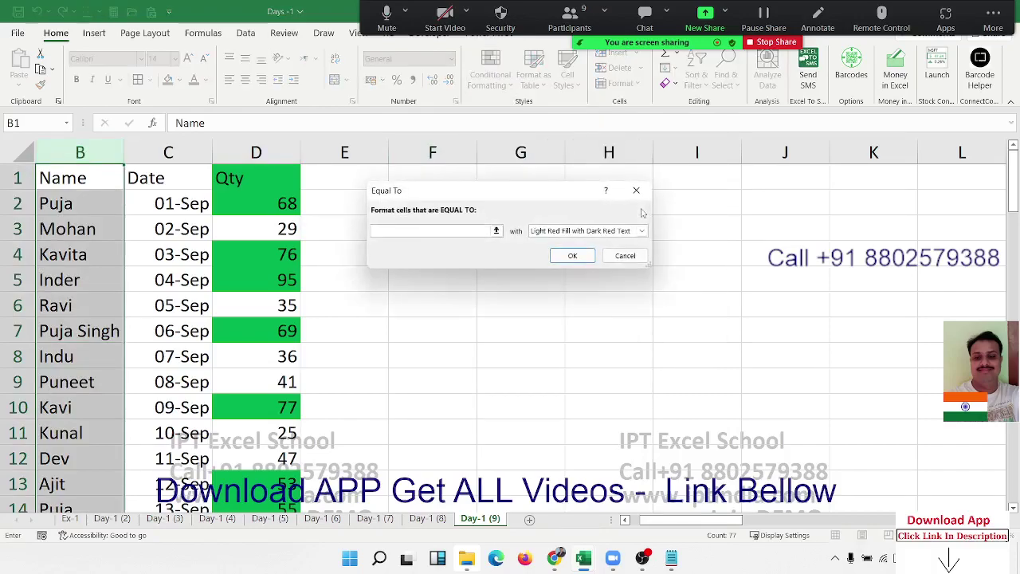
text(Puja)
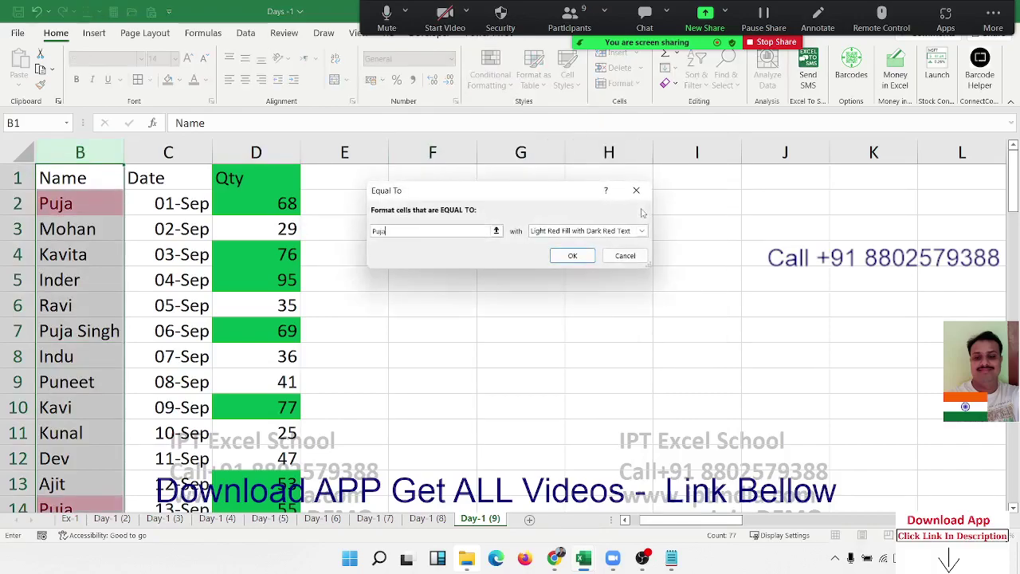
click(636, 190)
click(490, 72)
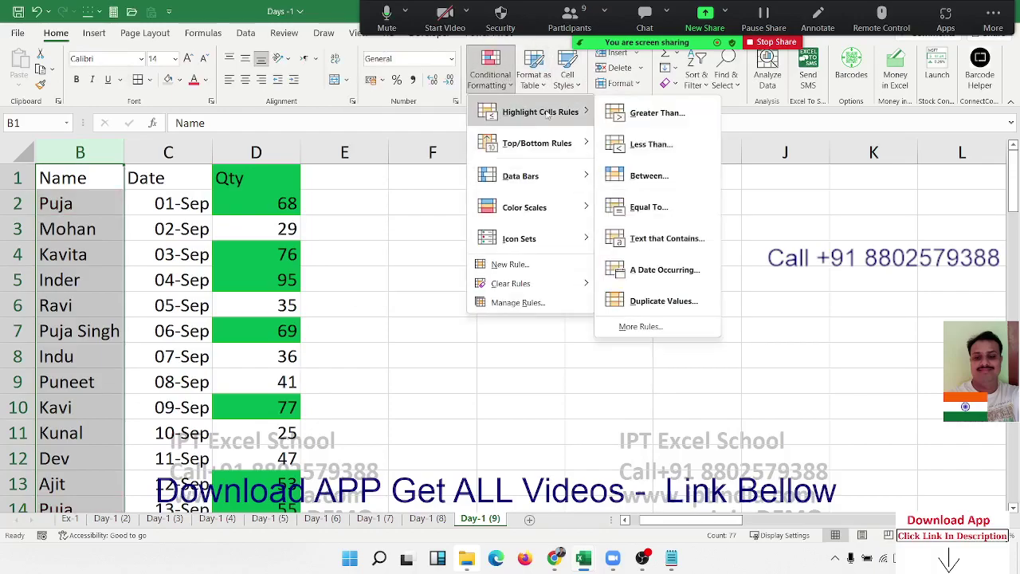
click(655, 240)
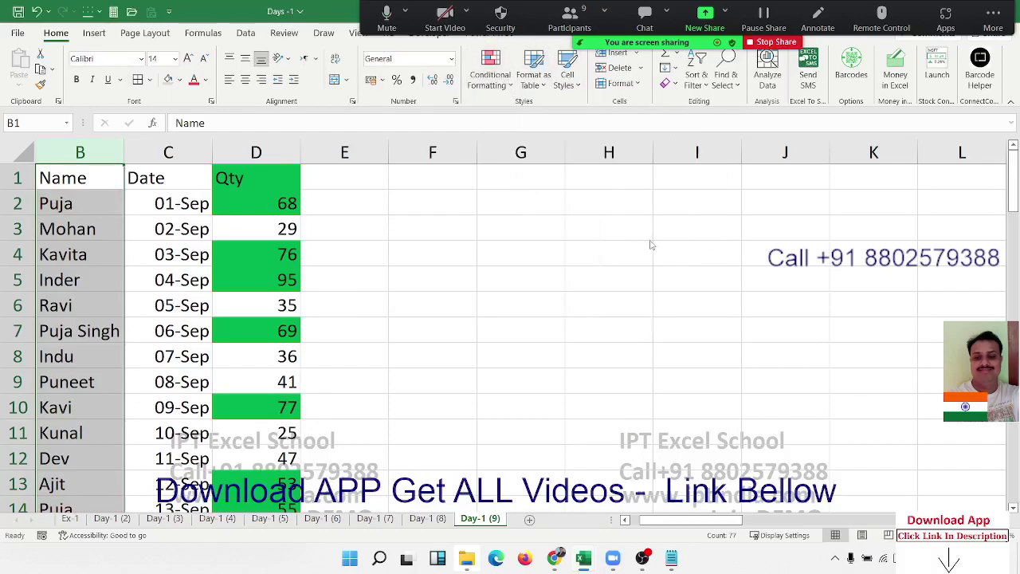
text(Puja)
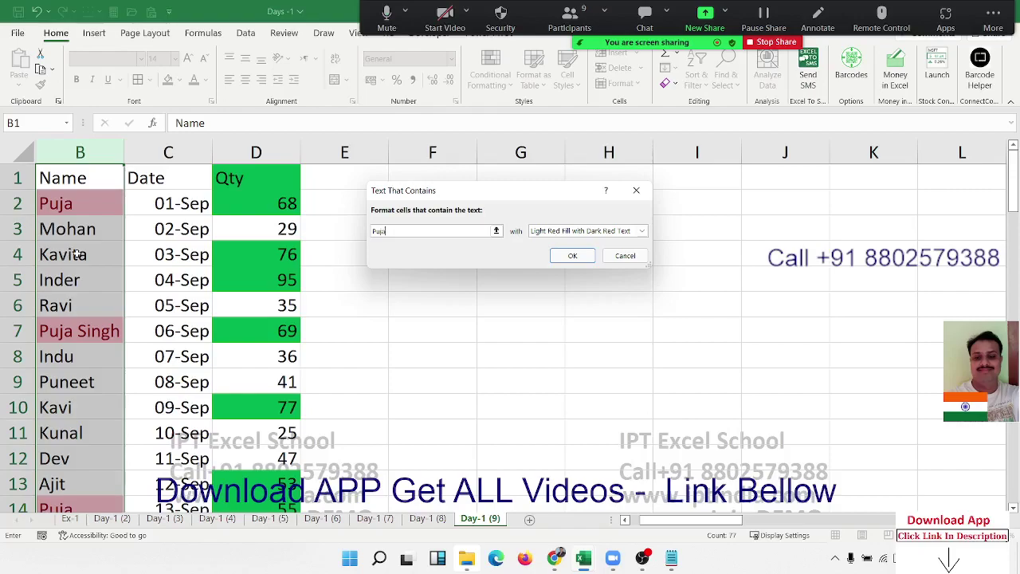
key(Escape)
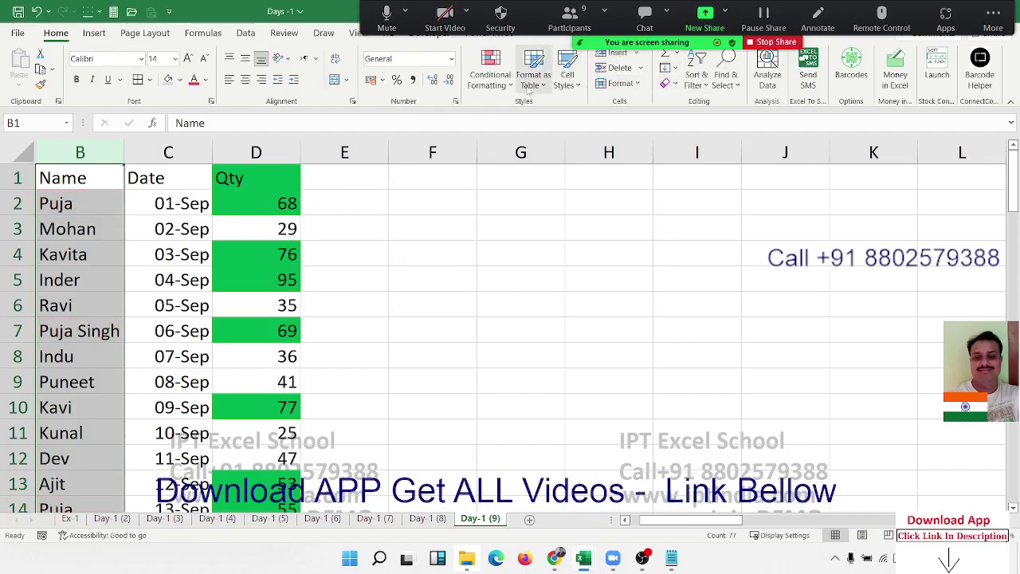
click(490, 76)
mouse_move(531, 112)
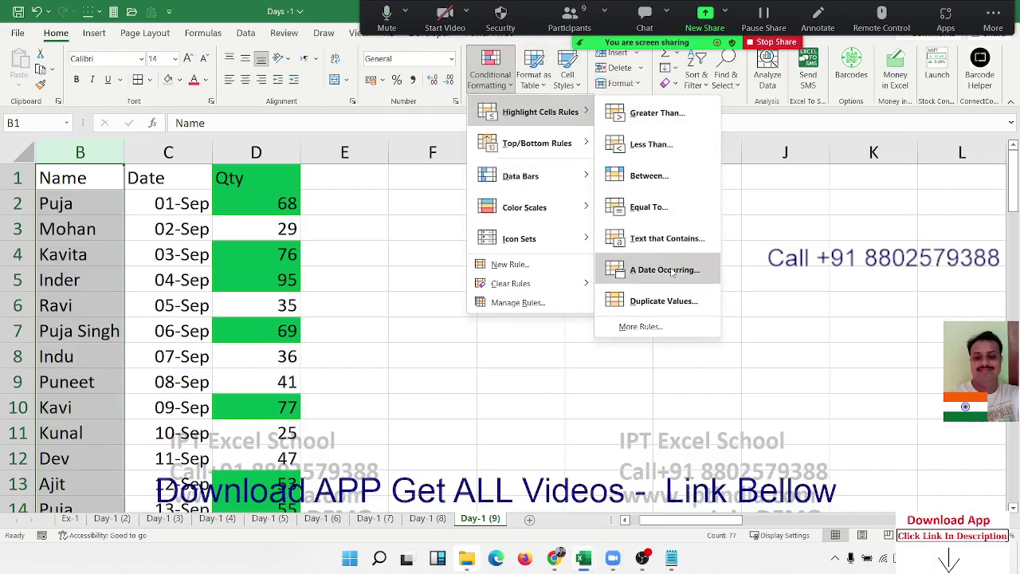
click(180, 156)
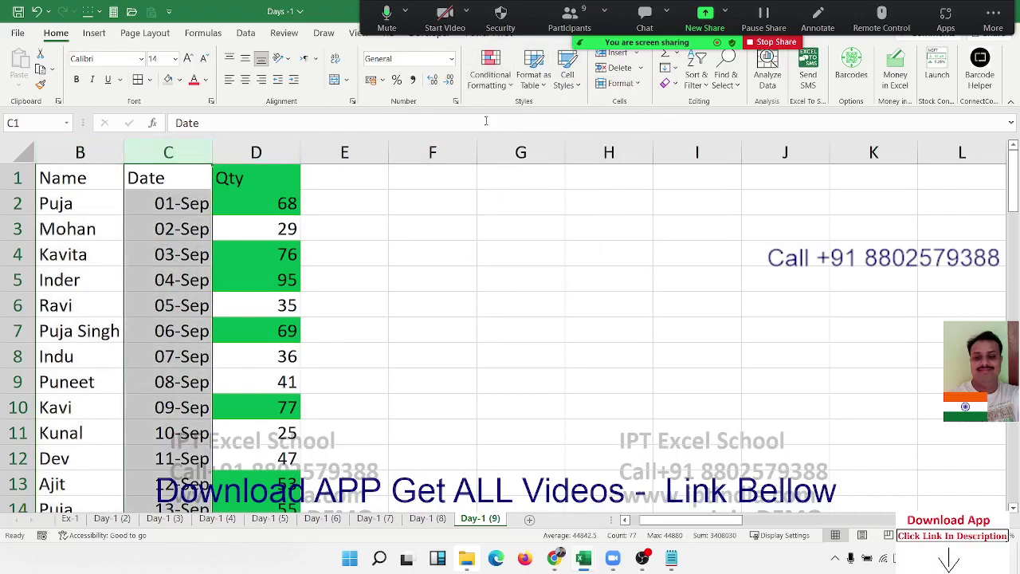
click(490, 73)
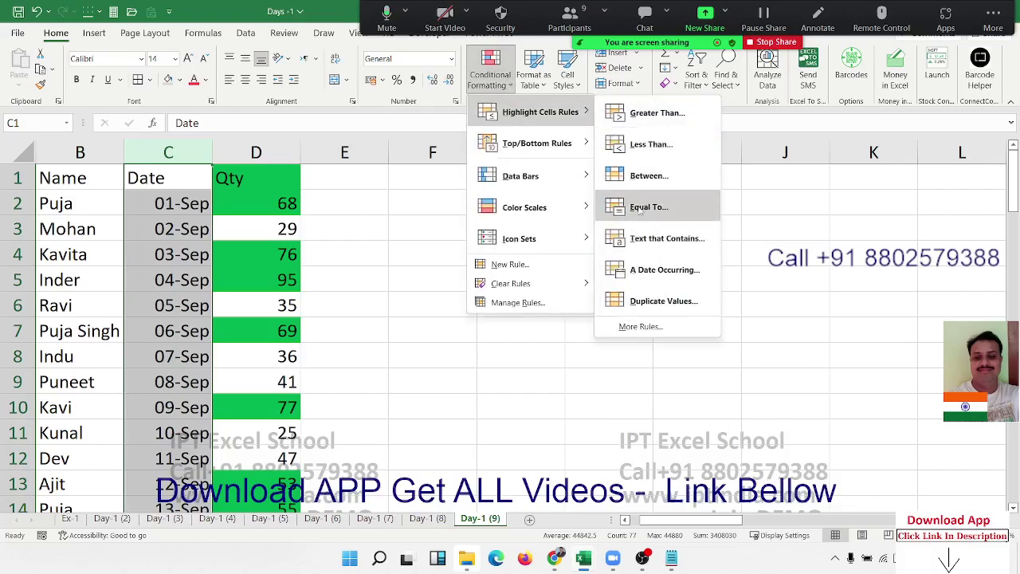
click(639, 208)
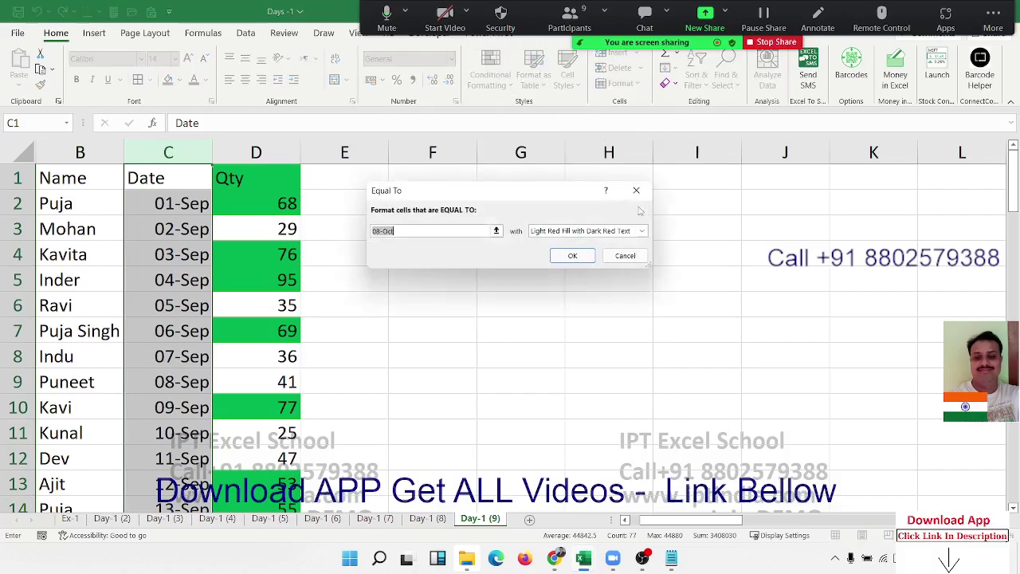
text(02-se)
text(p)
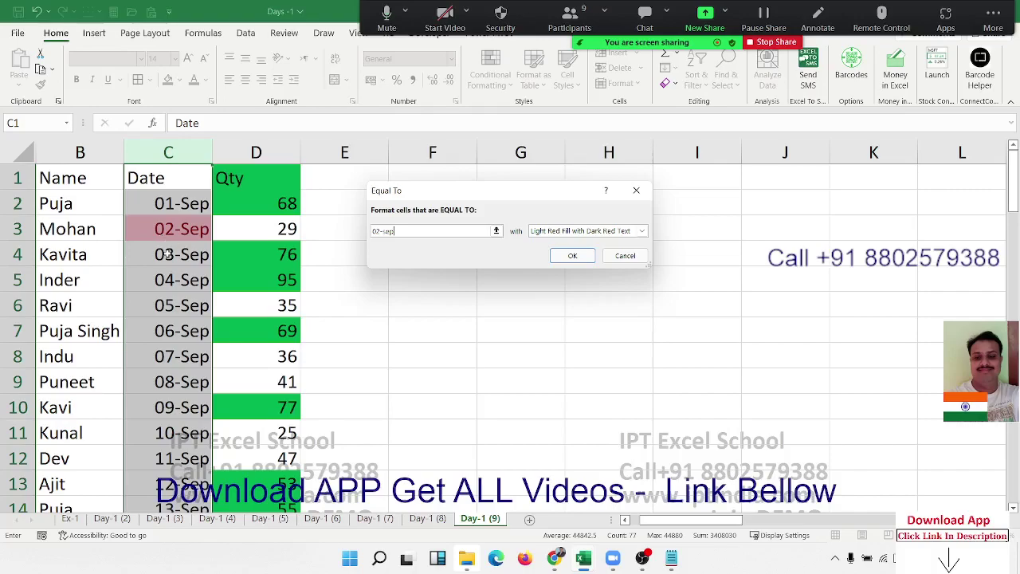
key(Escape)
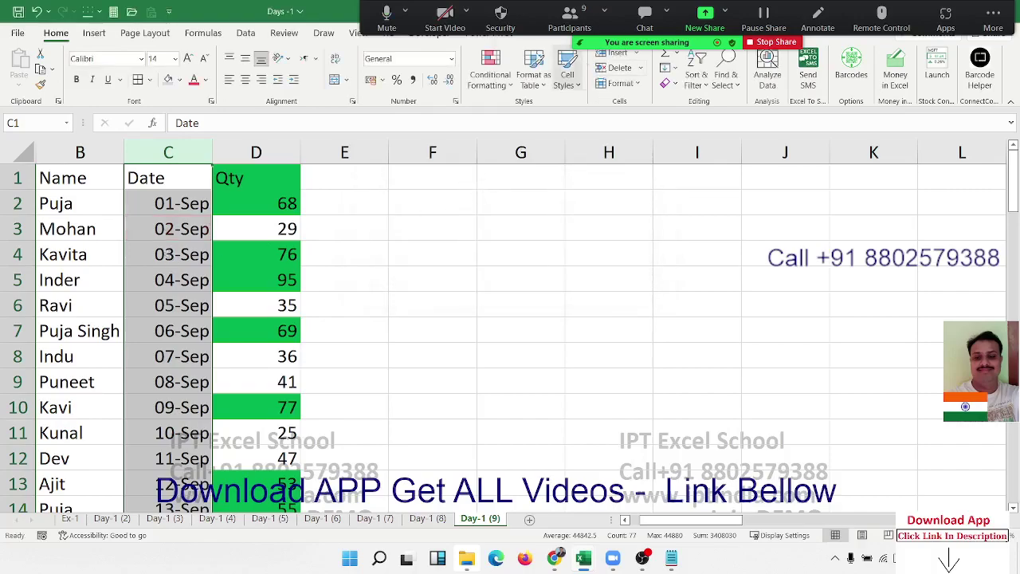
click(490, 70)
mouse_move(533, 112)
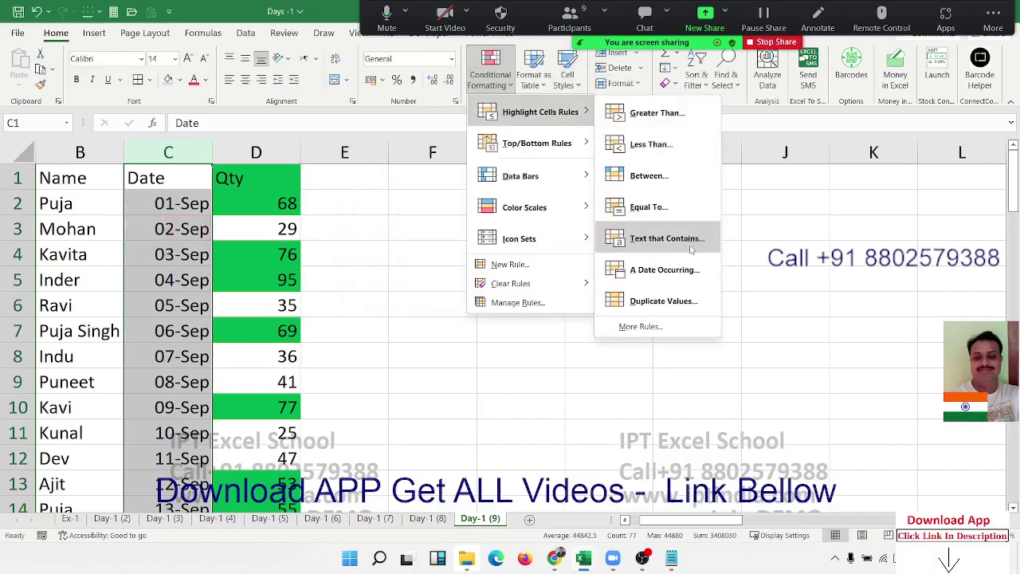
click(673, 271)
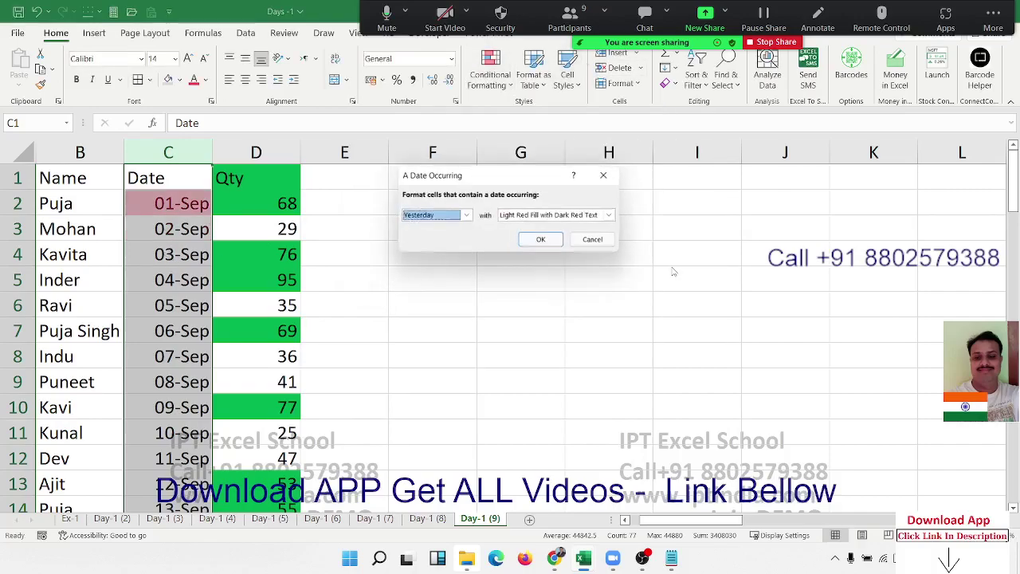
click(466, 215)
click(437, 237)
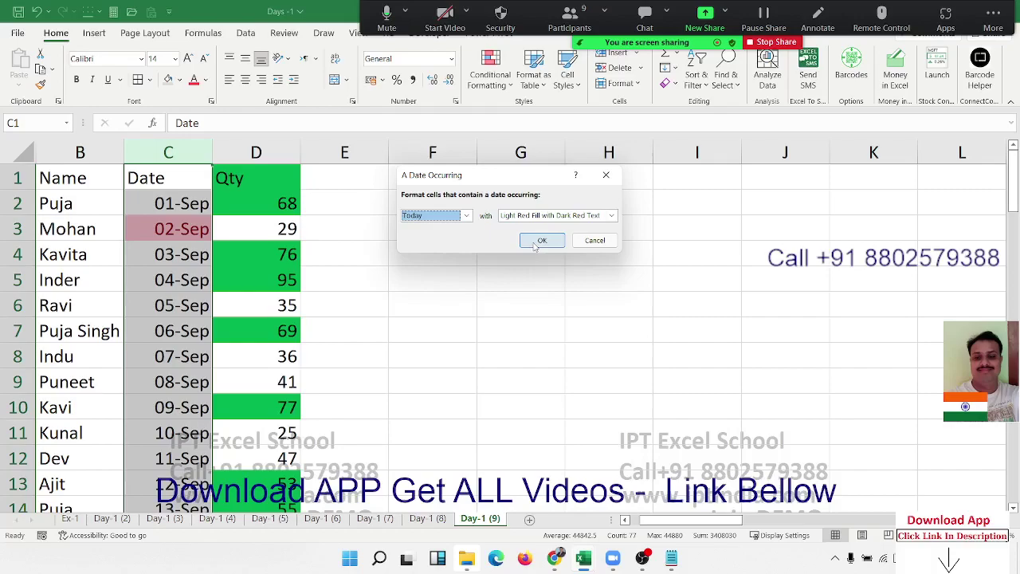
click(467, 216)
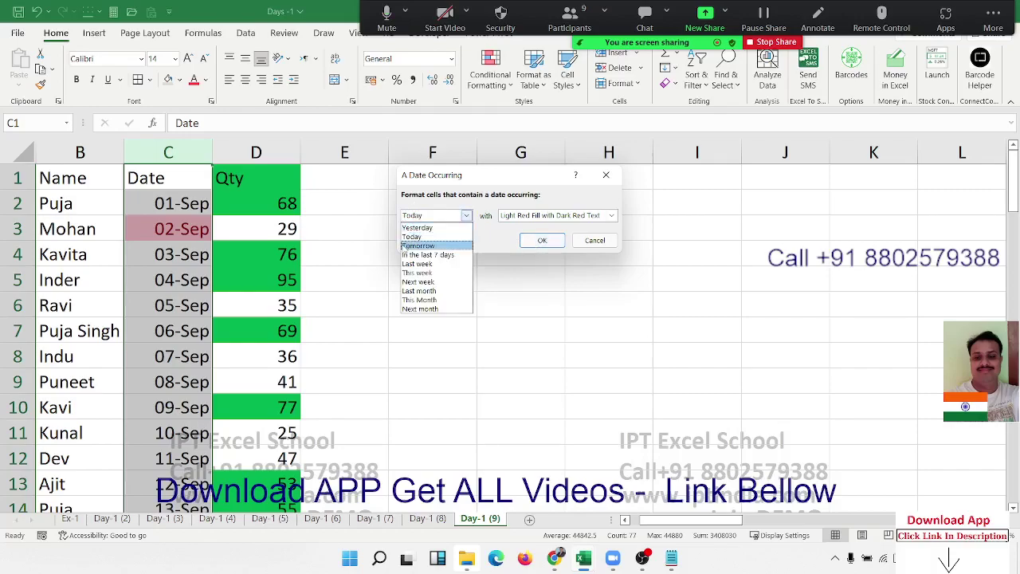
click(402, 246)
click(418, 218)
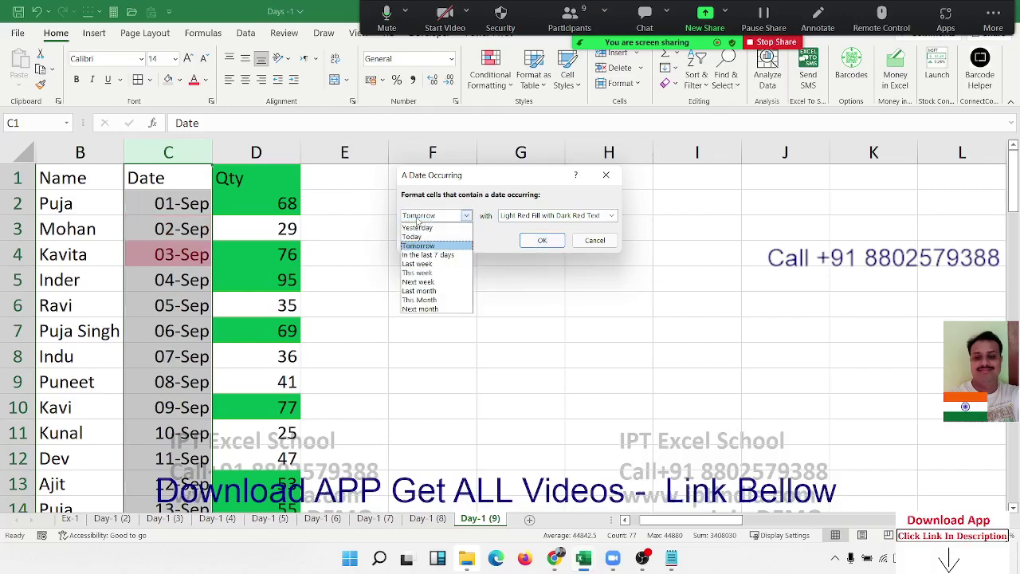
click(420, 255)
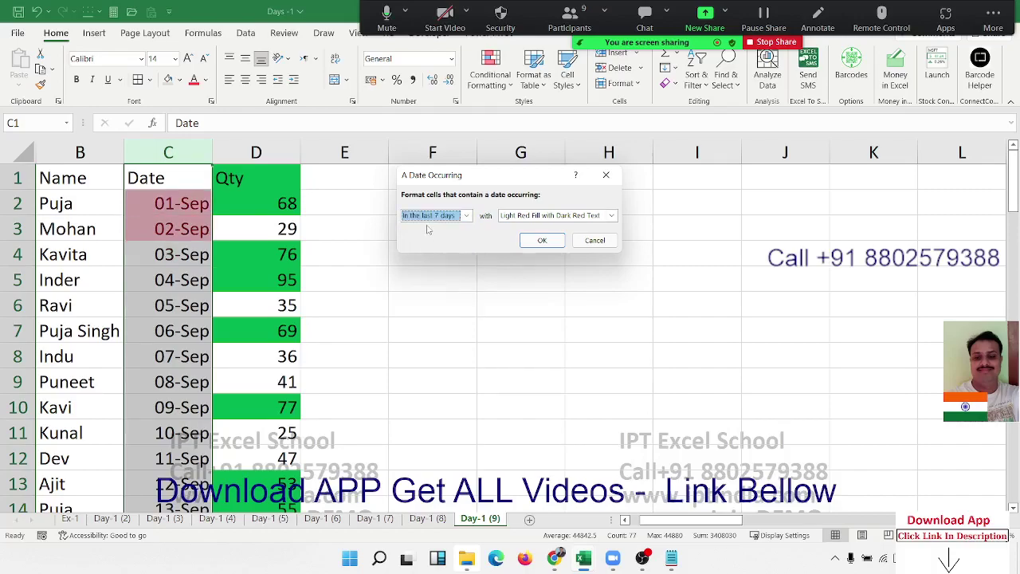
click(429, 219)
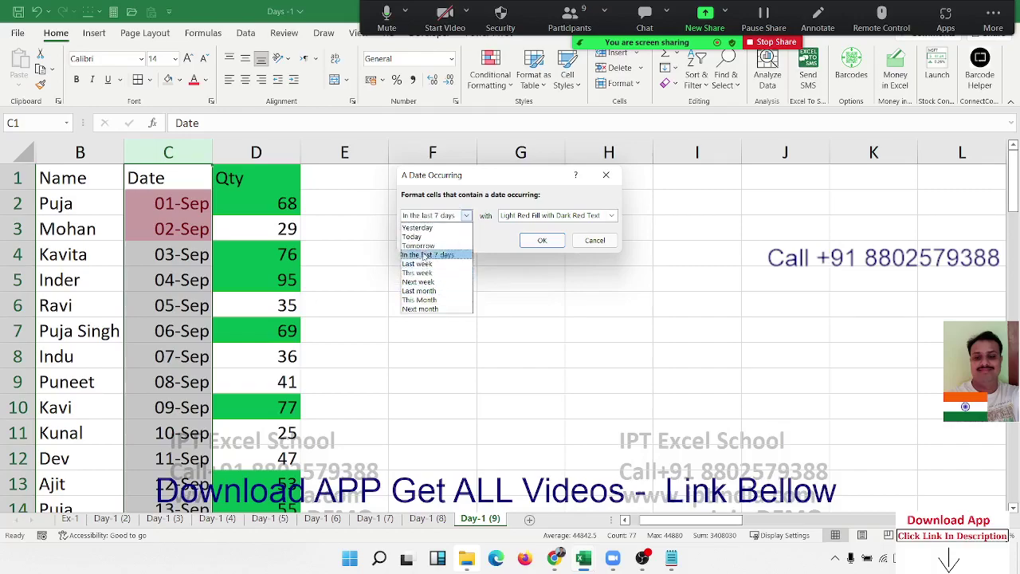
key(Escape)
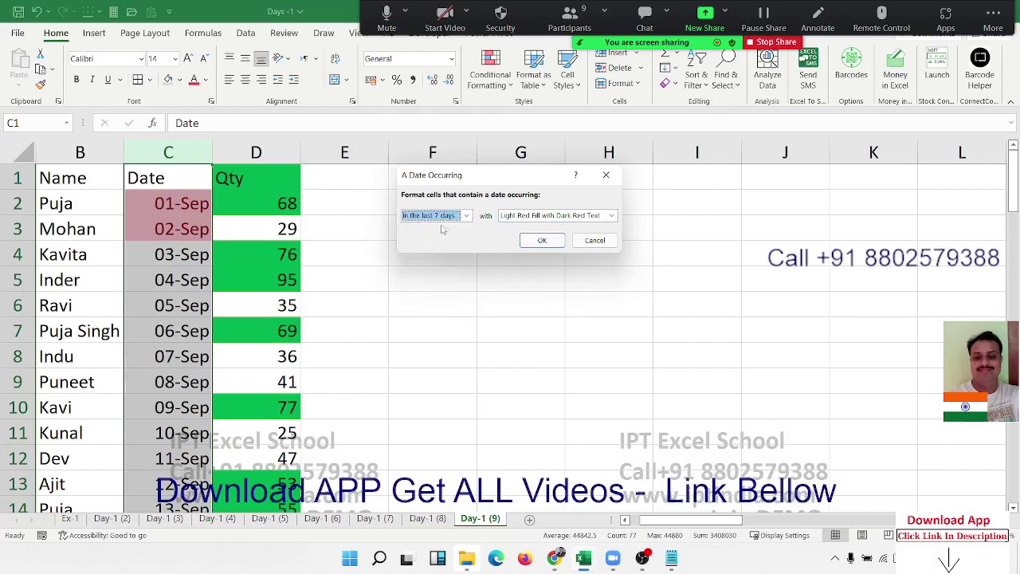
click(507, 219)
click(525, 282)
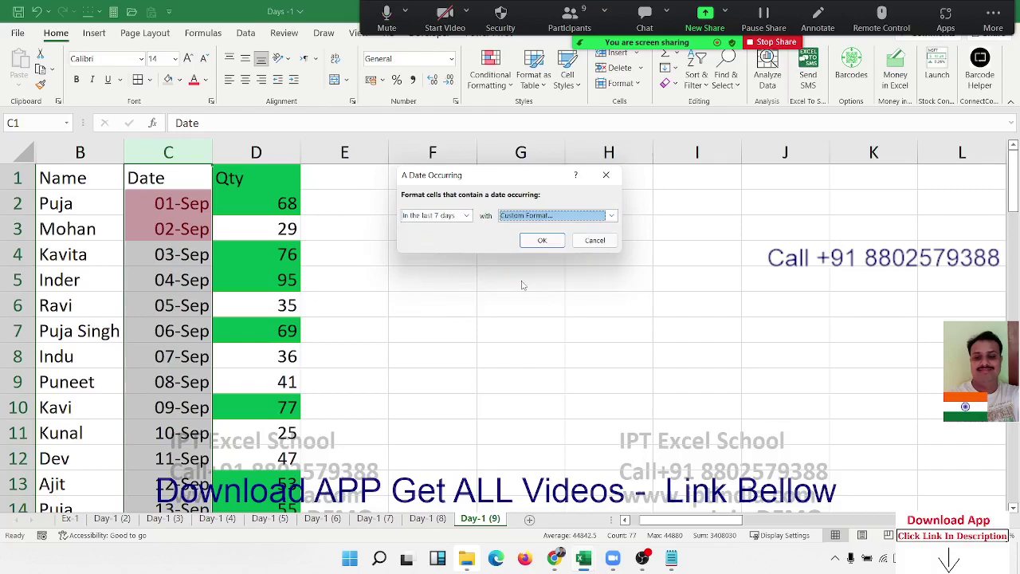
key(Escape)
key(Escape)
Discard the date rule and clear all conditional formatting rules from the entire sheet.
click(282, 188)
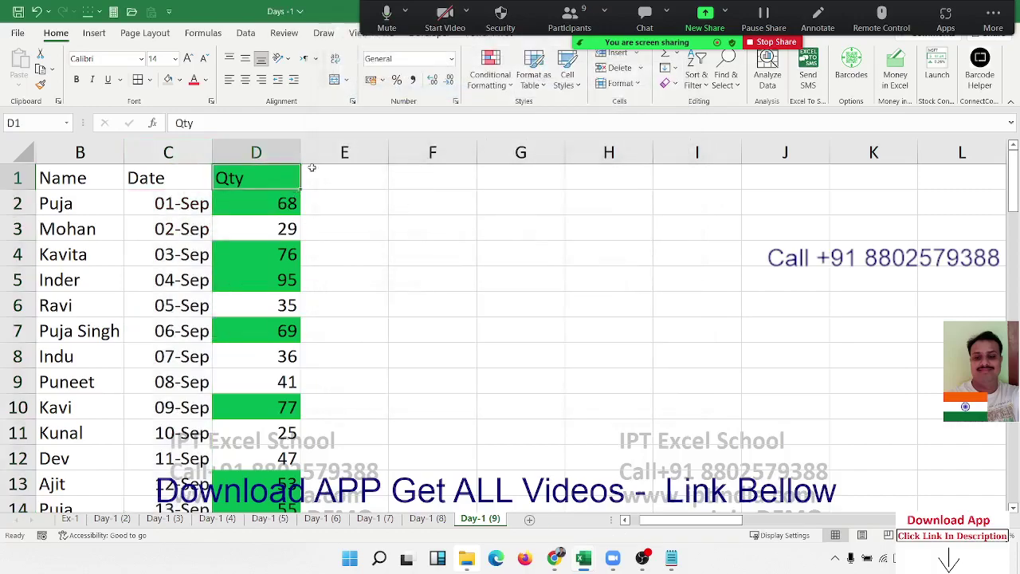
click(483, 70)
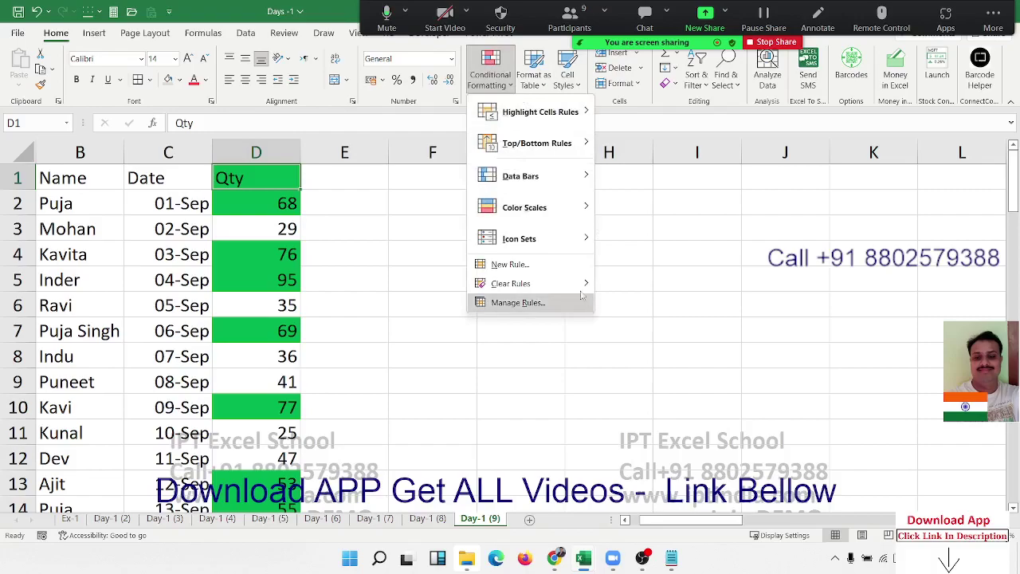
mouse_move(511, 283)
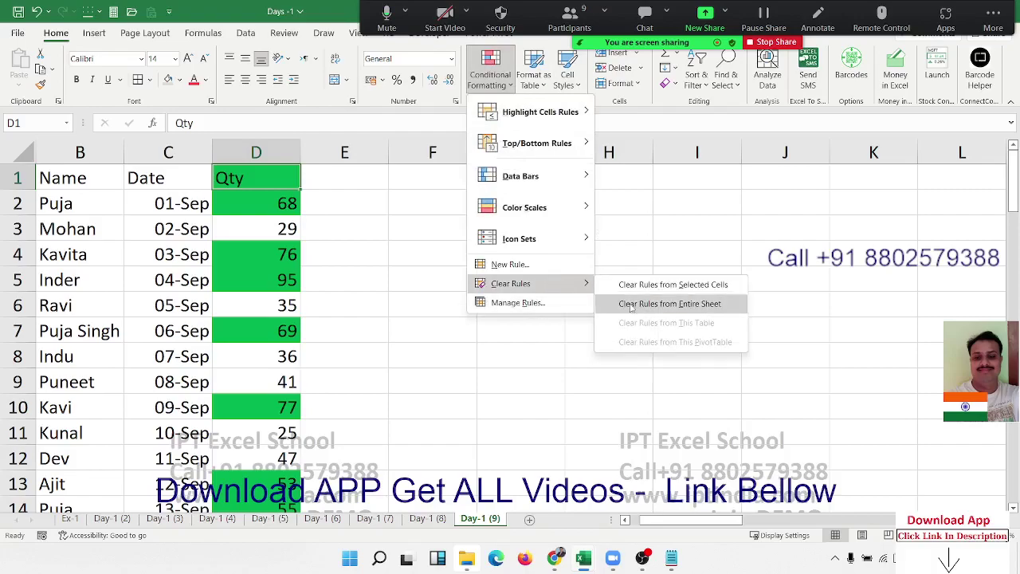
click(631, 307)
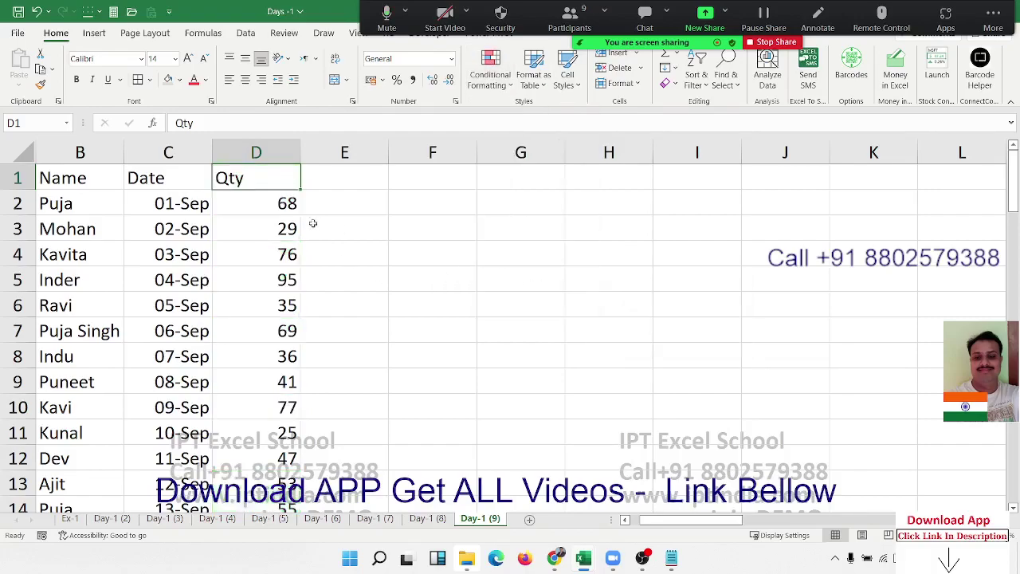
Preview Icon Sets on the Qty column D without applying them.
click(273, 164)
click(490, 68)
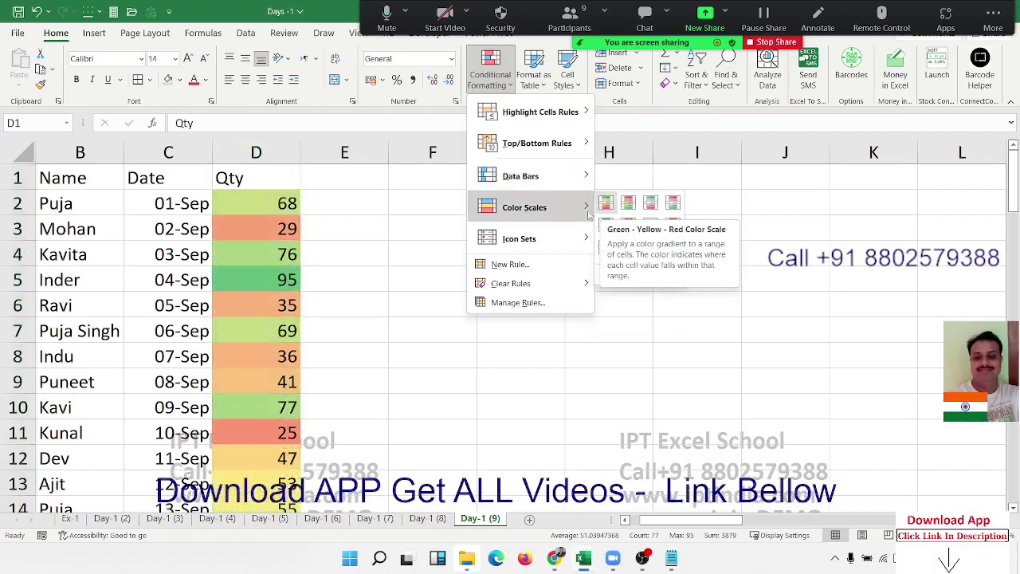
mouse_move(519, 238)
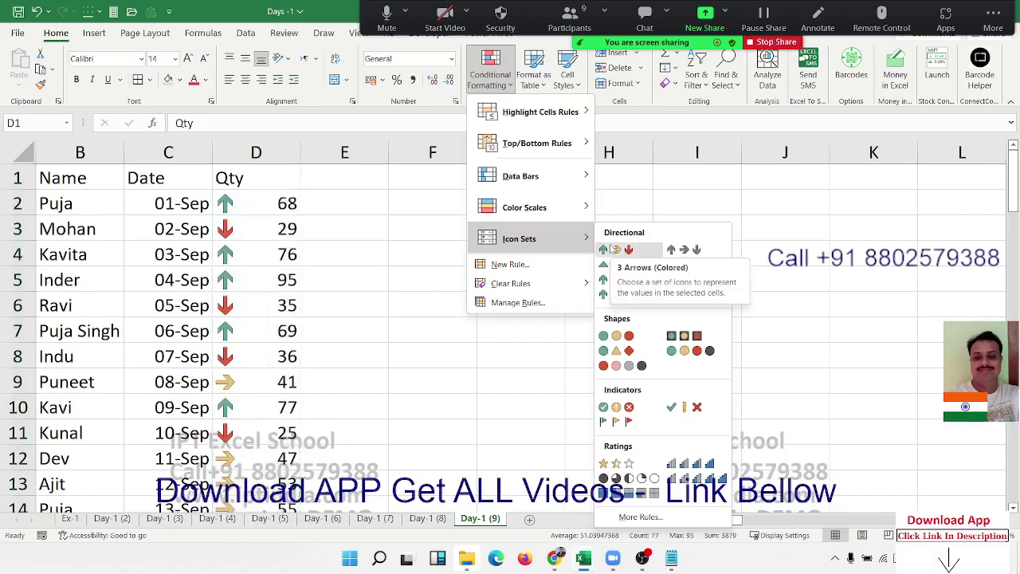
click(513, 230)
click(512, 230)
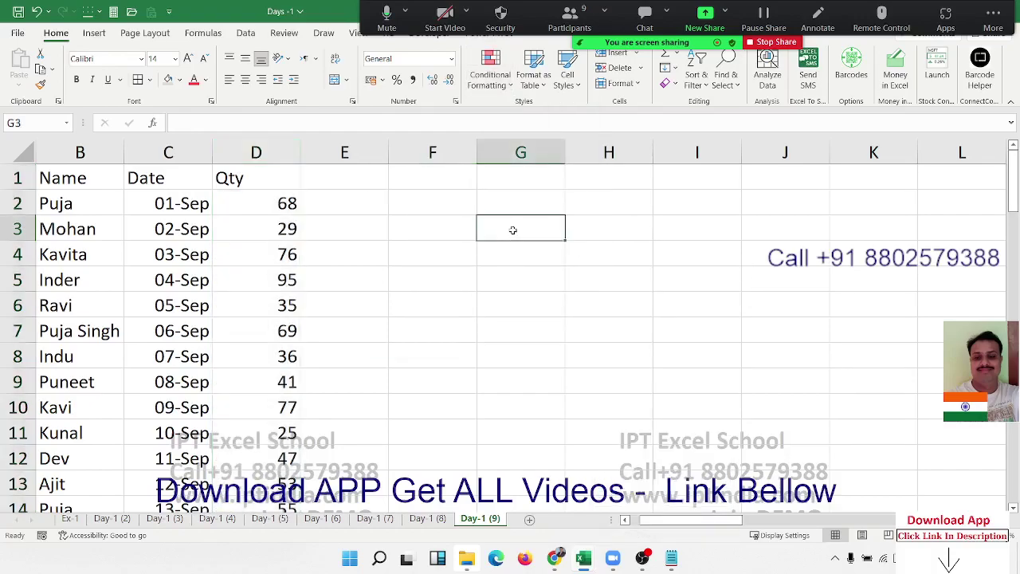
Type the headings Q1 in G3 and Q2 in H3.
text(Q1)
key(Tab)
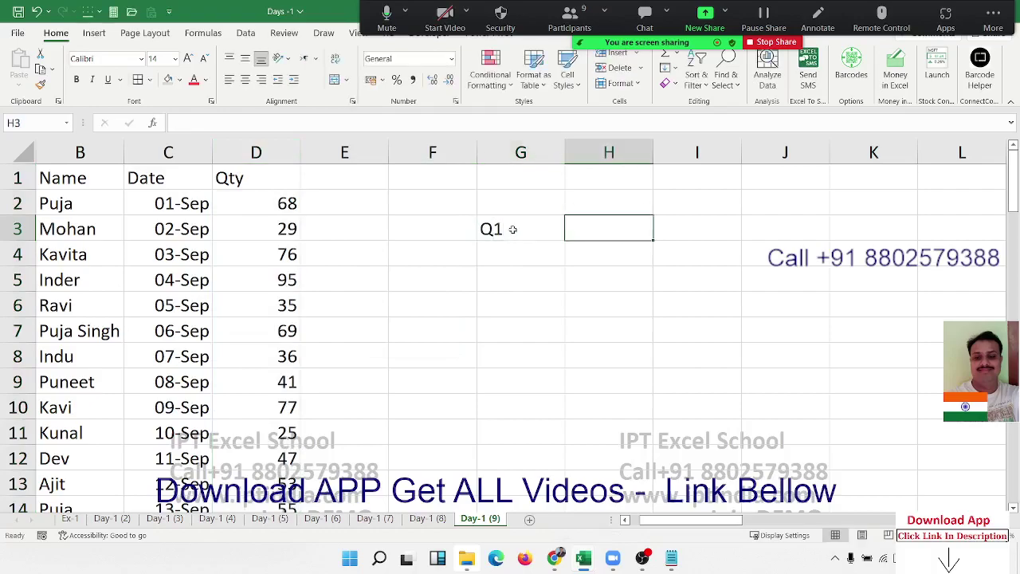
text(Q2)
key(Return)
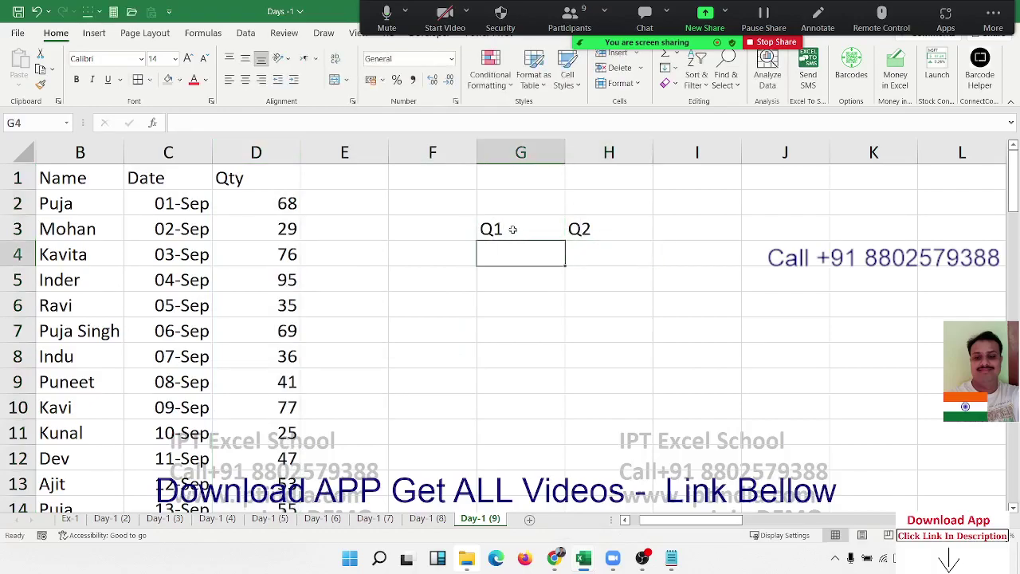
Enter 50 in G4 and 60 in H4, select both, and switch to WhatsApp Web.
text(5)
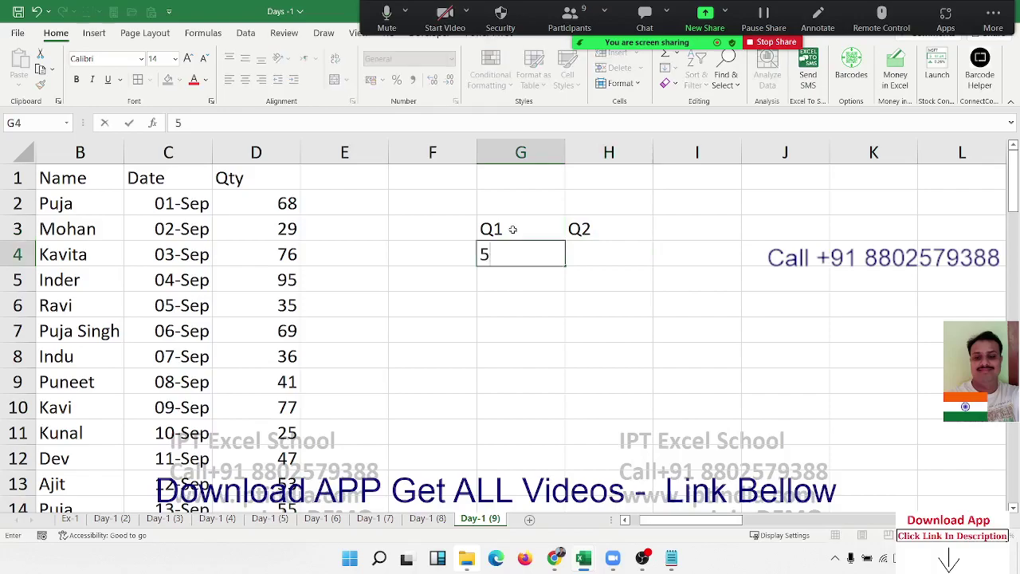
text(0)
key(Tab)
text(60)
key(Return)
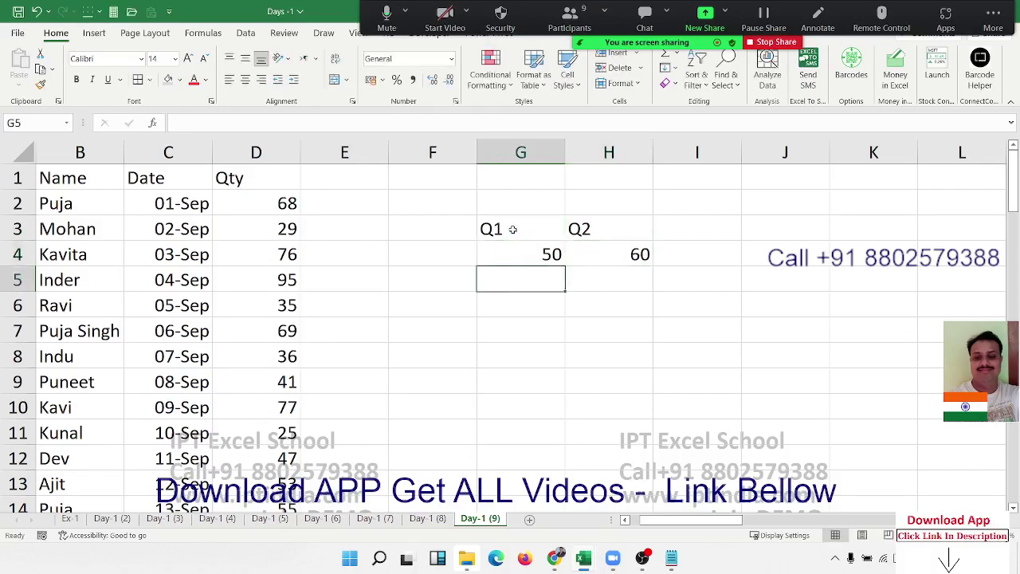
key(Up)
key(shift+Right)
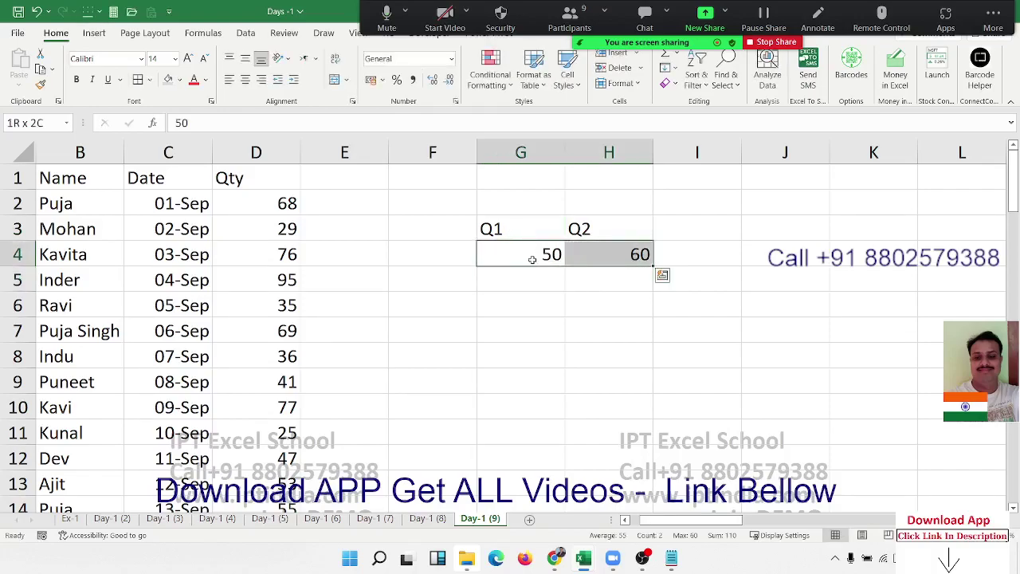
mouse_move(554, 558)
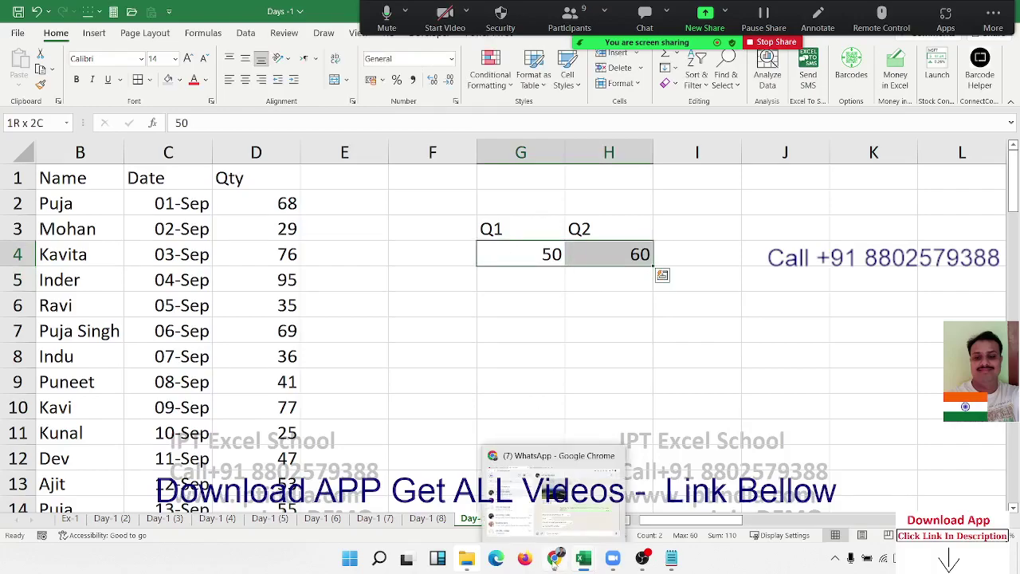
click(555, 493)
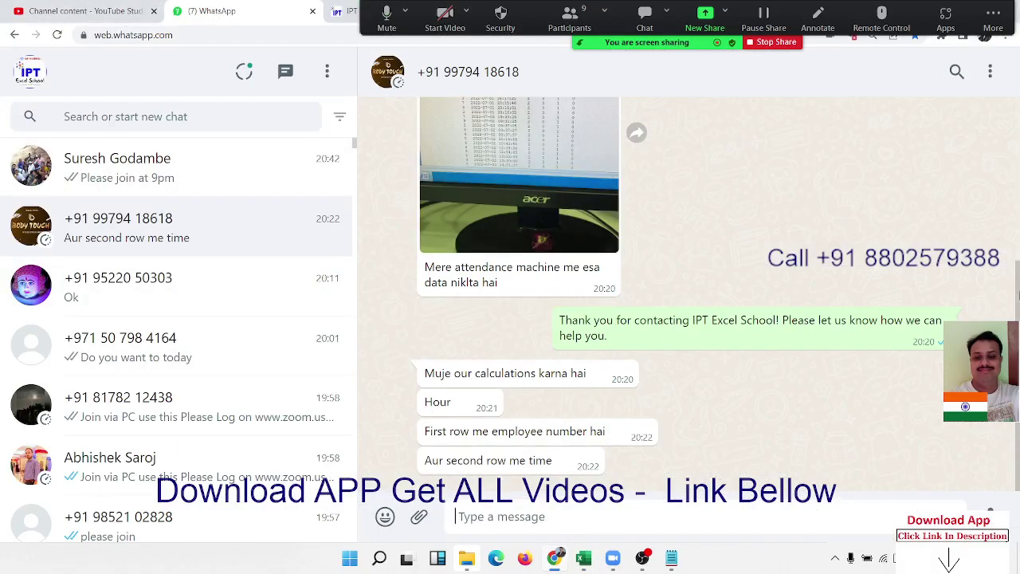
Drag the WhatsApp tab into its own Chrome window, then Alt+Tab back to Excel.
mouse_move(211, 11)
mouse_down()
mouse_move(466, 78)
mouse_move(383, 76)
mouse_up()
click(97, 188)
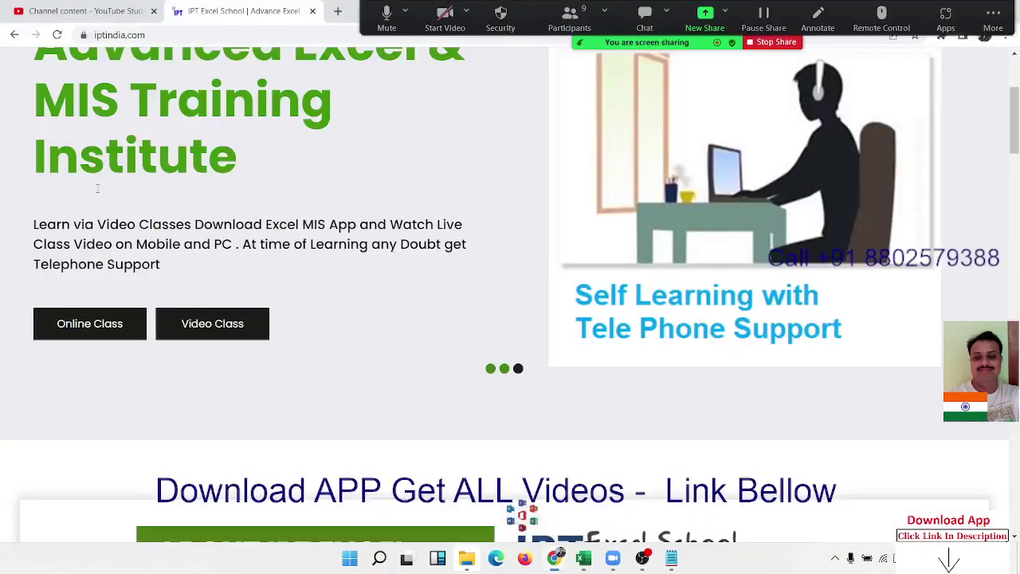
key(alt+Tab)
key(alt+Tab)
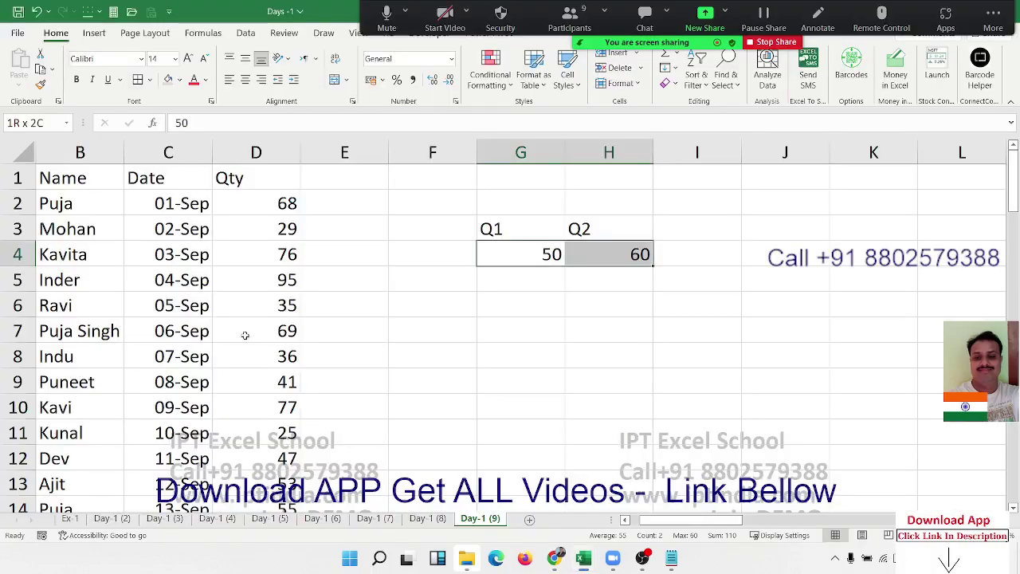
Extend the desktop onto a second display and refocus the worksheet.
key(super+p)
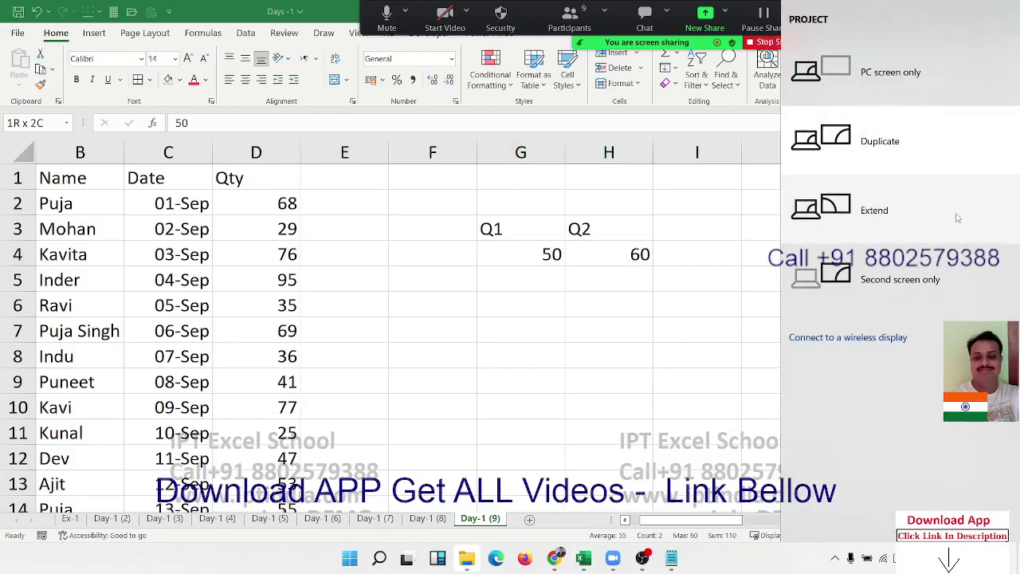
click(958, 216)
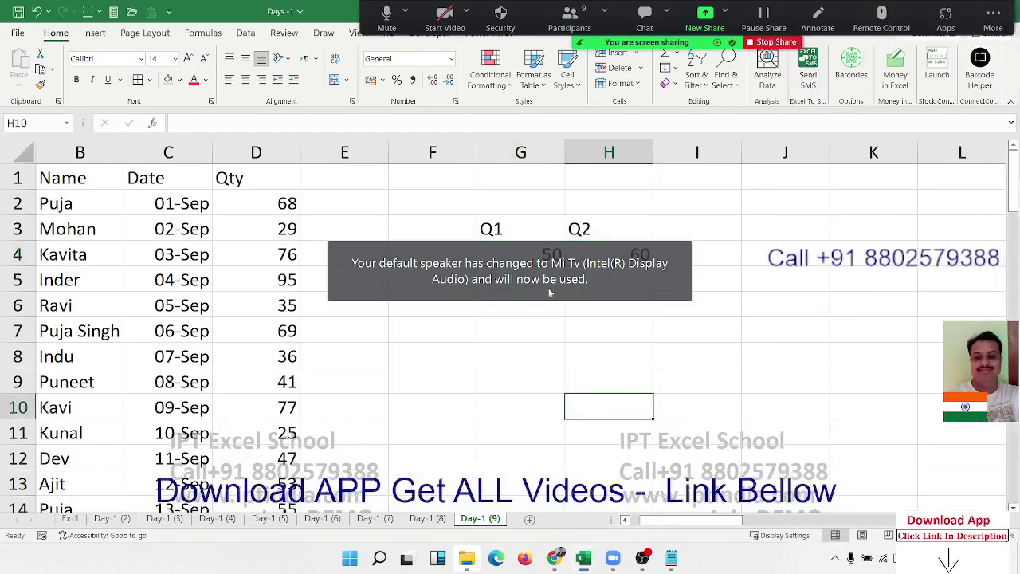
click(540, 351)
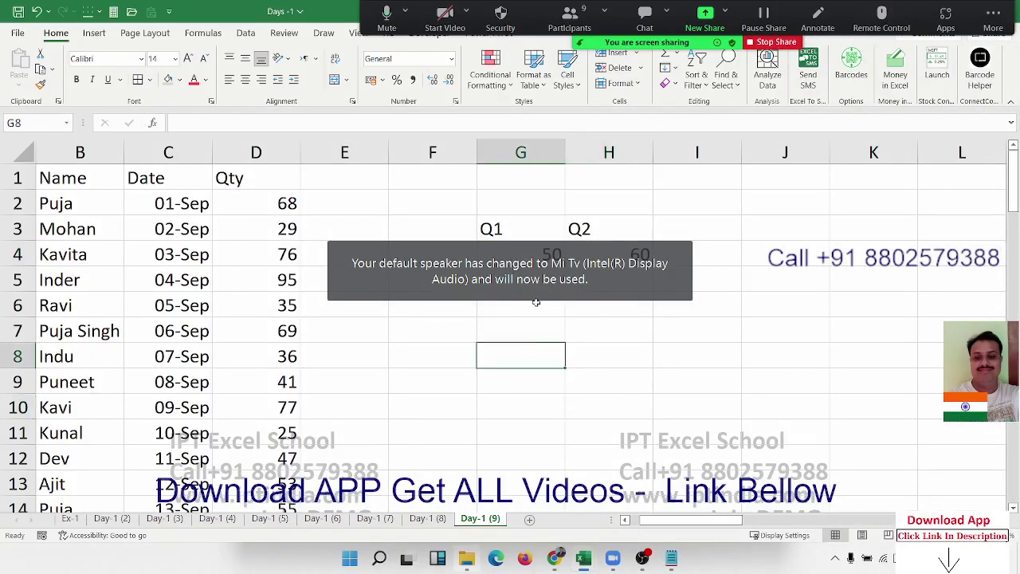
Apply the 3 Arrows (Colored) icon set to the quarter values 50 and 60 in G4:H4.
key(Up)
key(Up)
key(Up)
key(Up)
drag(545, 261, 609, 256)
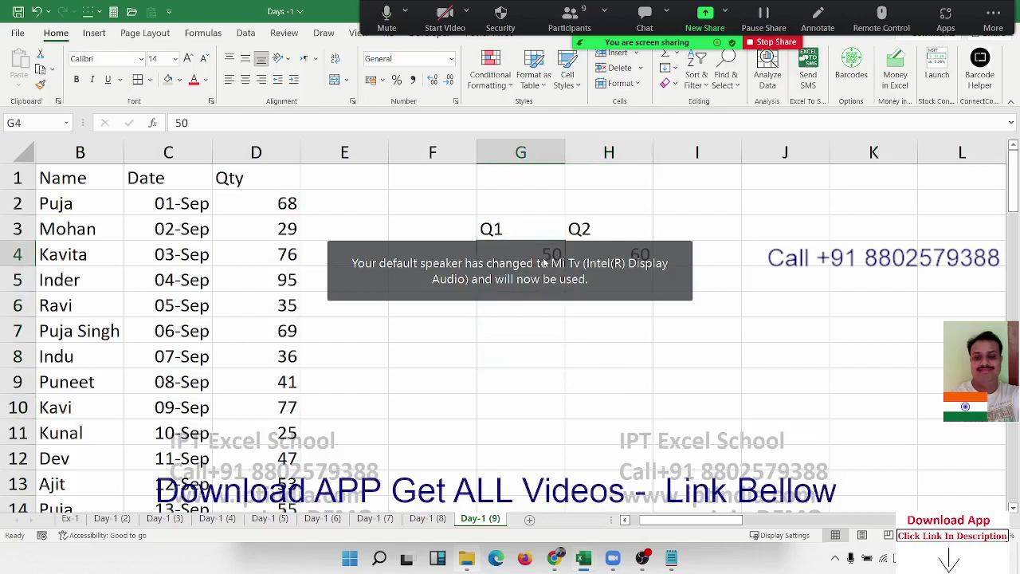
click(491, 70)
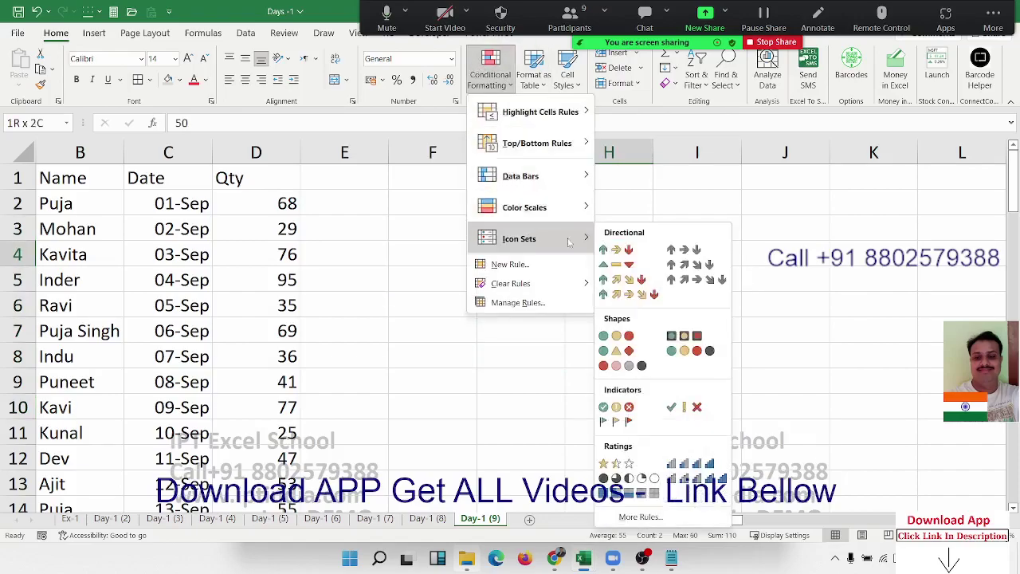
click(617, 258)
click(564, 295)
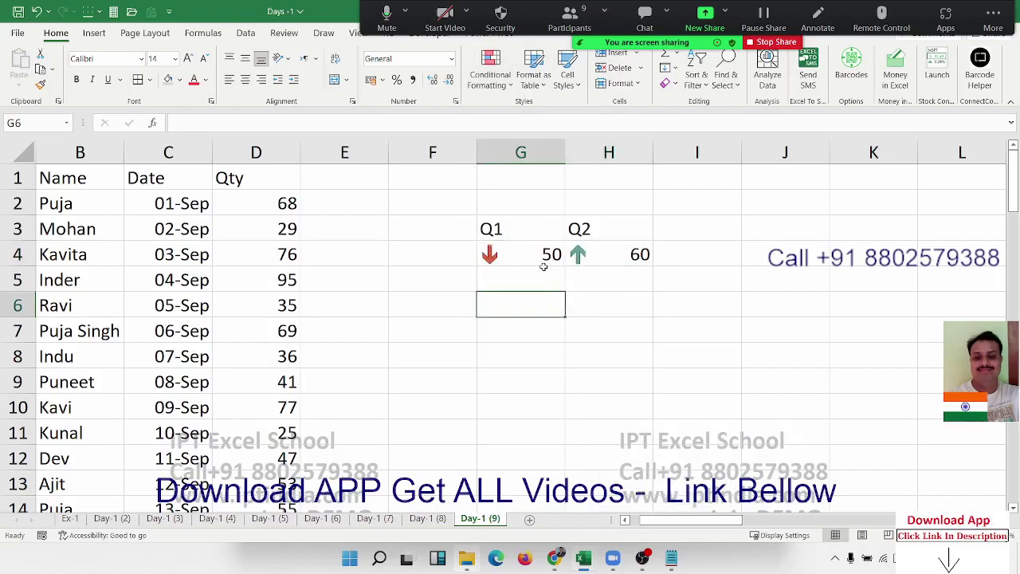
click(542, 263)
key(Right)
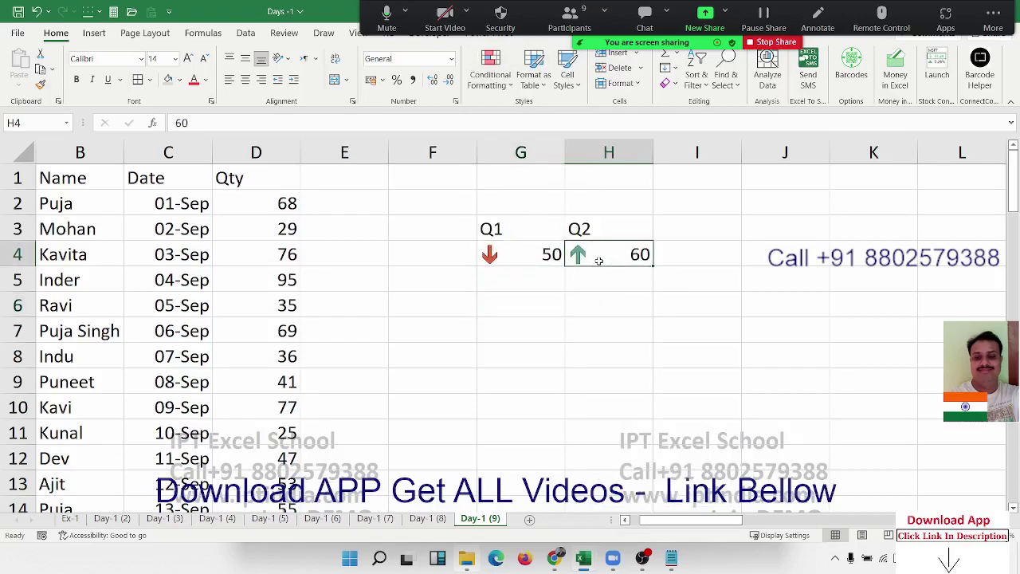
click(540, 264)
click(593, 263)
Inspect the 03-Sep date and Qty values 68, 76 and 29, ending on cell B2.
click(295, 253)
click(198, 252)
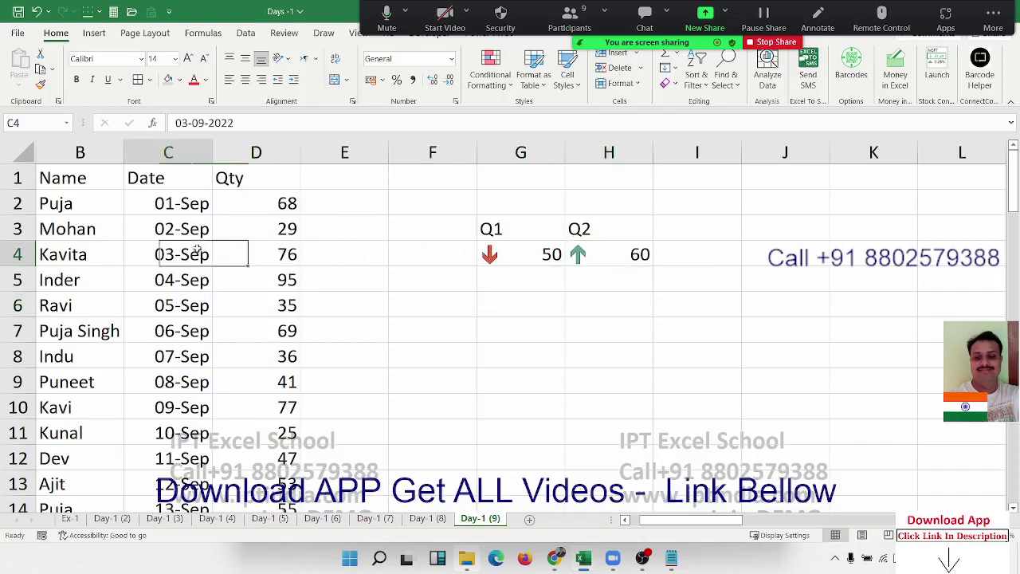
click(259, 206)
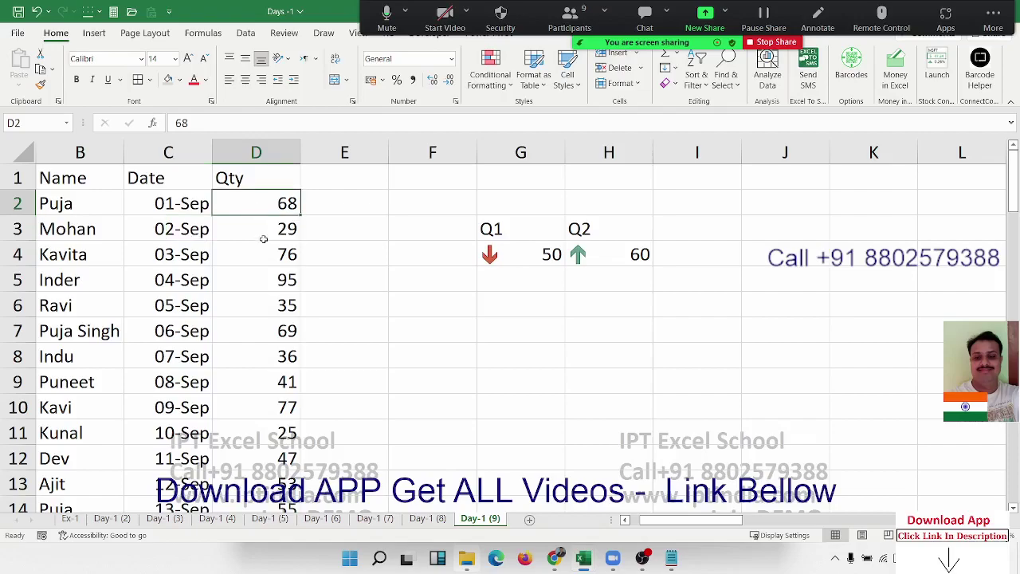
click(264, 244)
click(267, 213)
drag(84, 203, 263, 211)
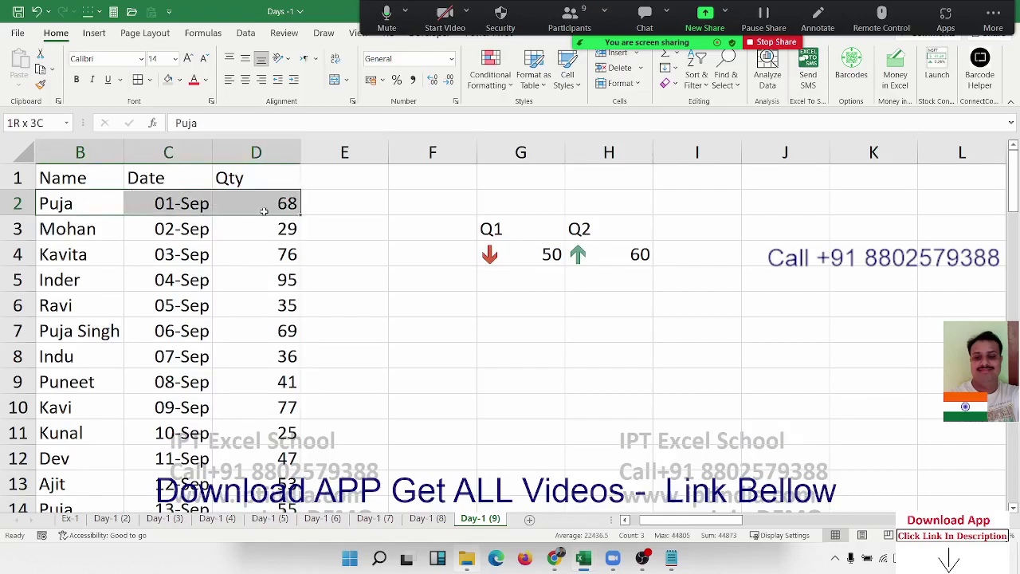
click(246, 233)
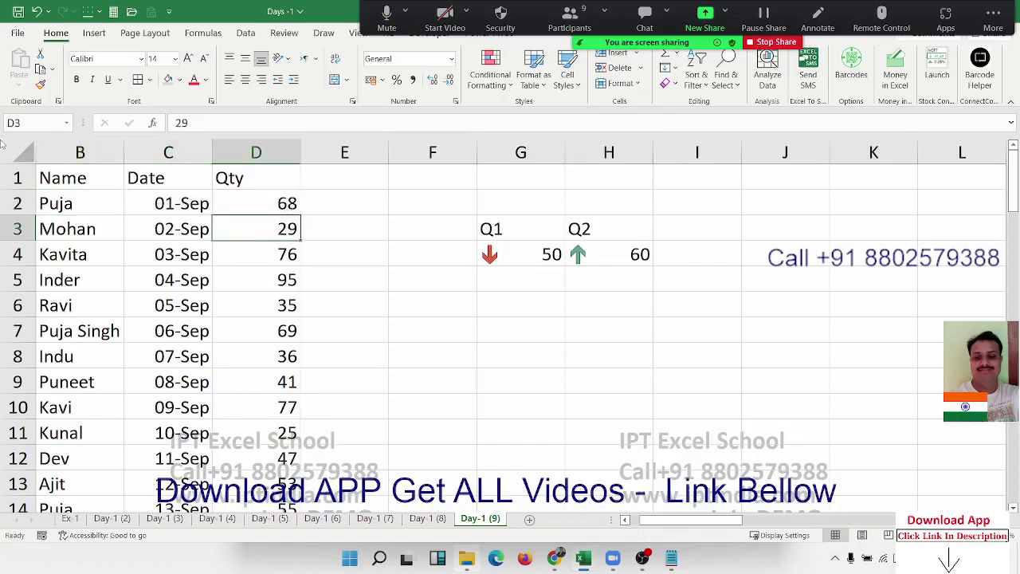
click(60, 204)
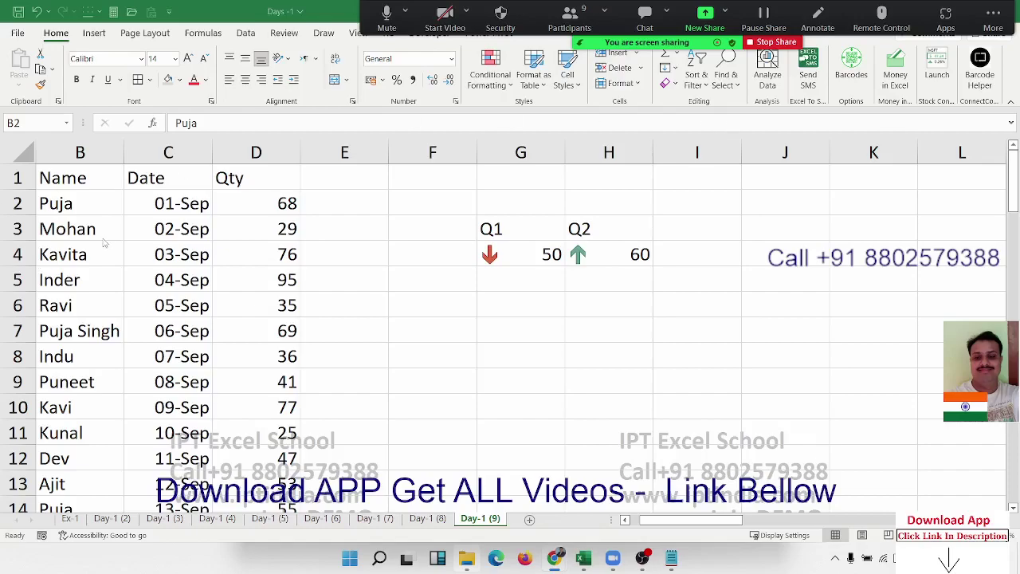
click(92, 212)
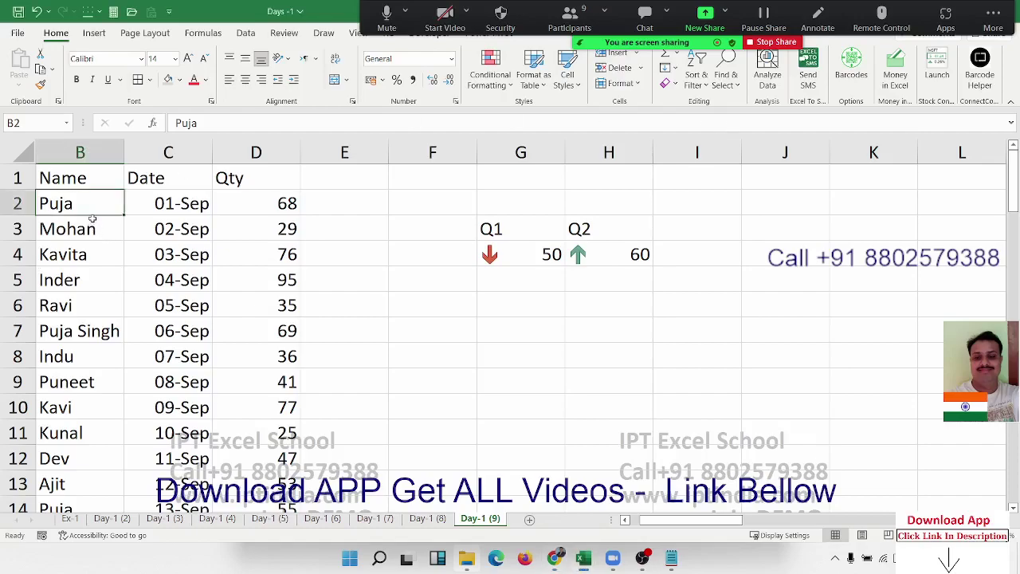
Create a formula-based conditional rule =($D2*500)*10%>600.
click(490, 73)
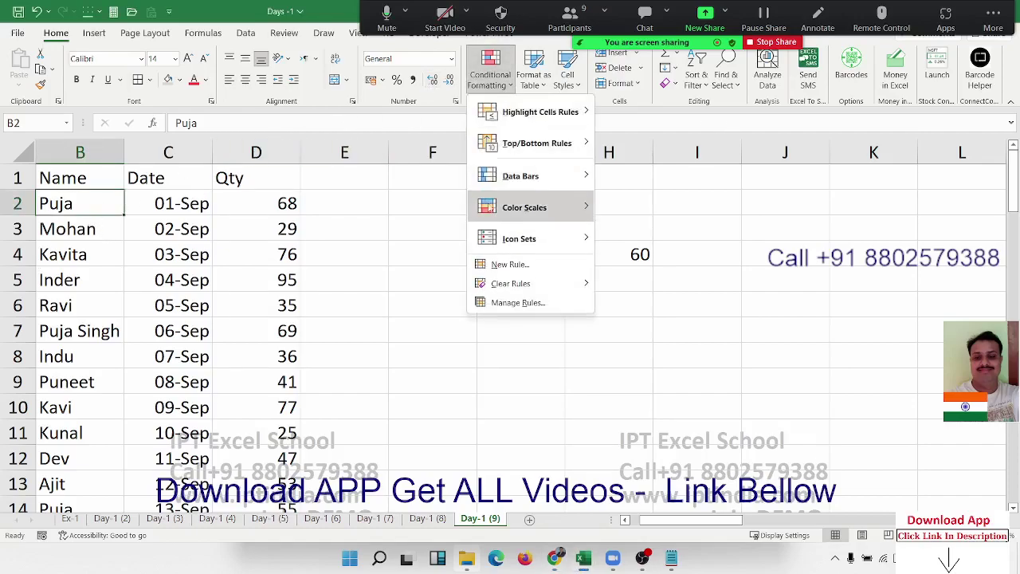
click(497, 265)
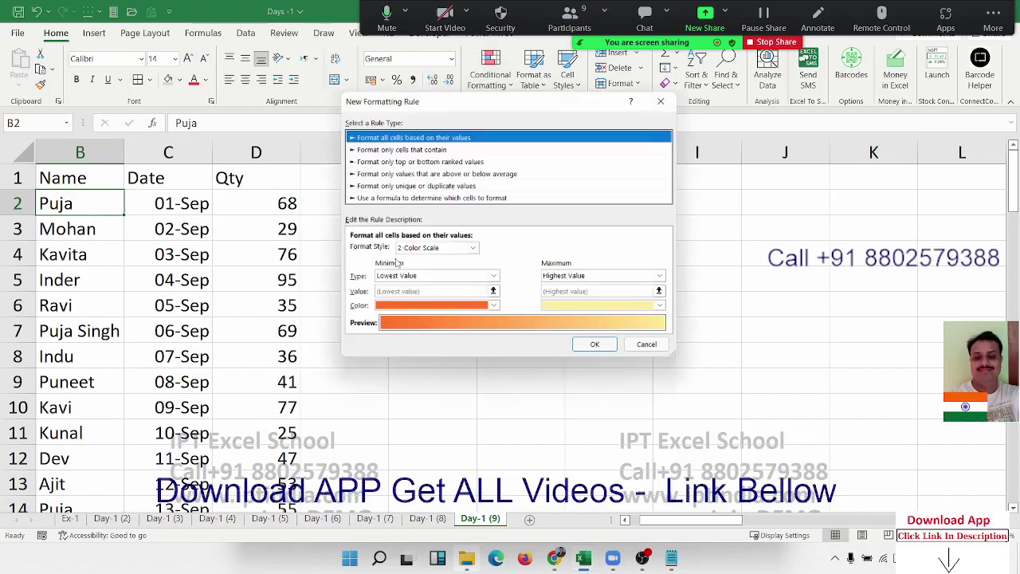
click(369, 198)
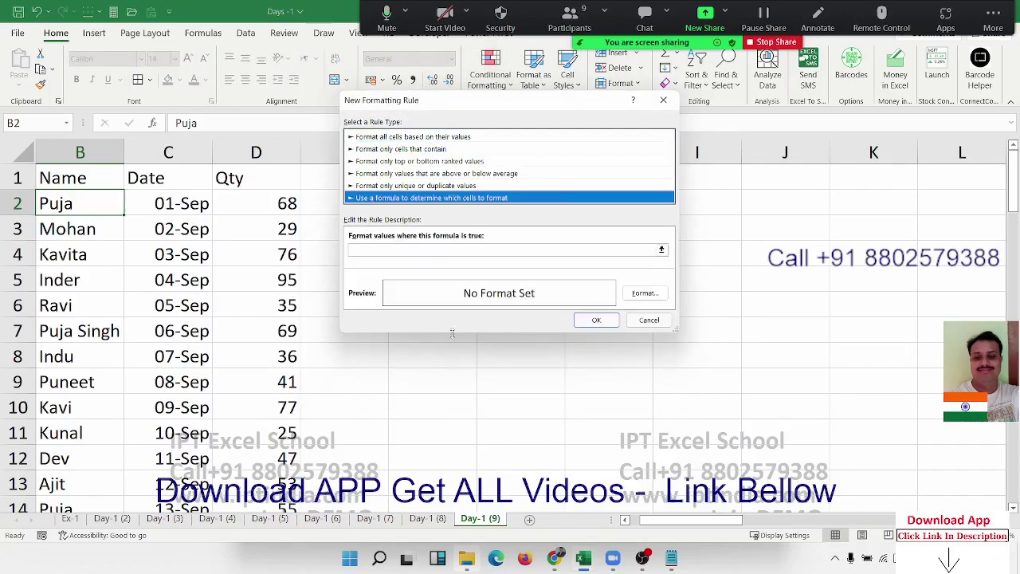
click(435, 250)
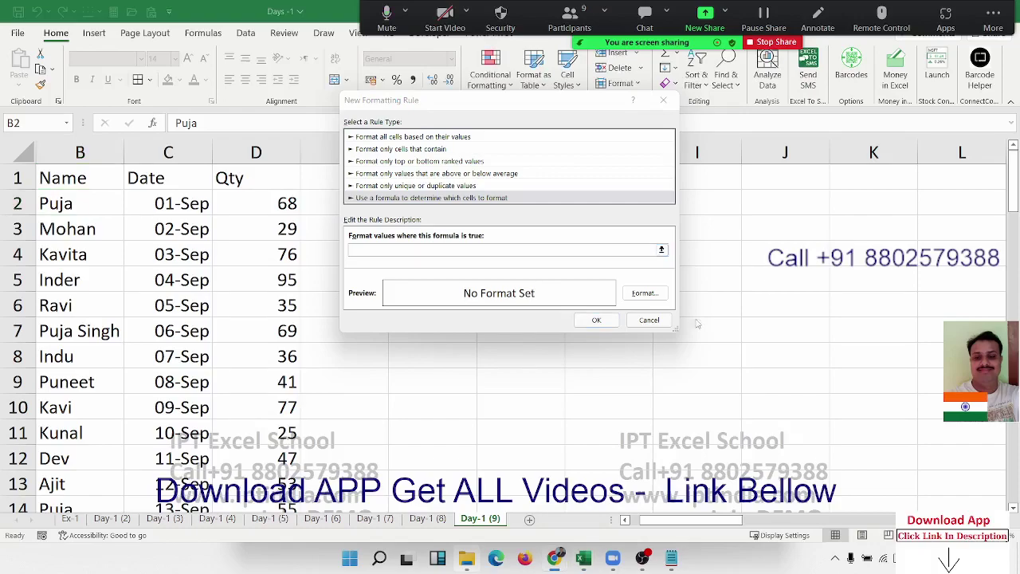
click(405, 254)
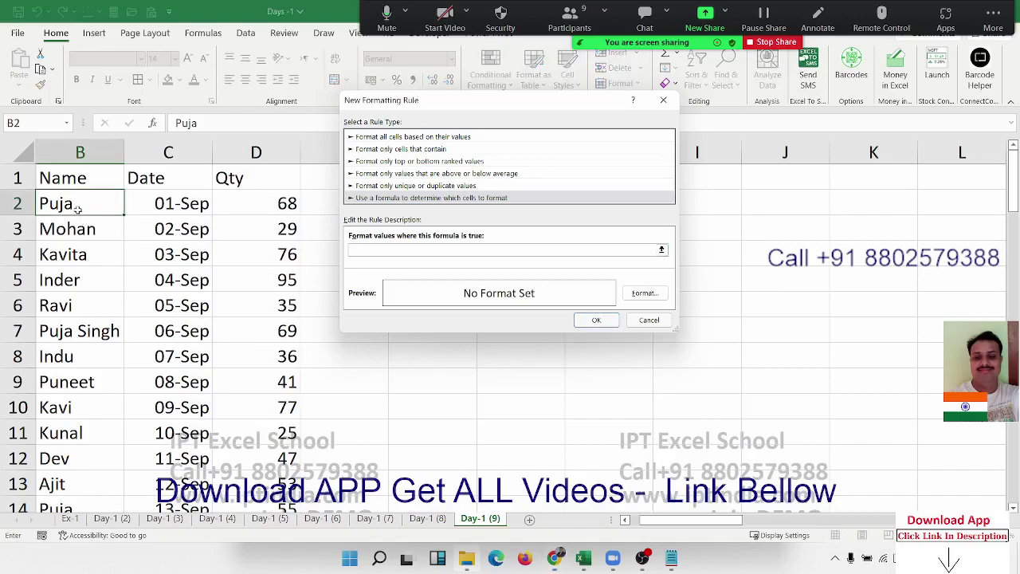
click(257, 205)
text(>5)
text(00)
click(354, 250)
text(()
key(BackSpace)
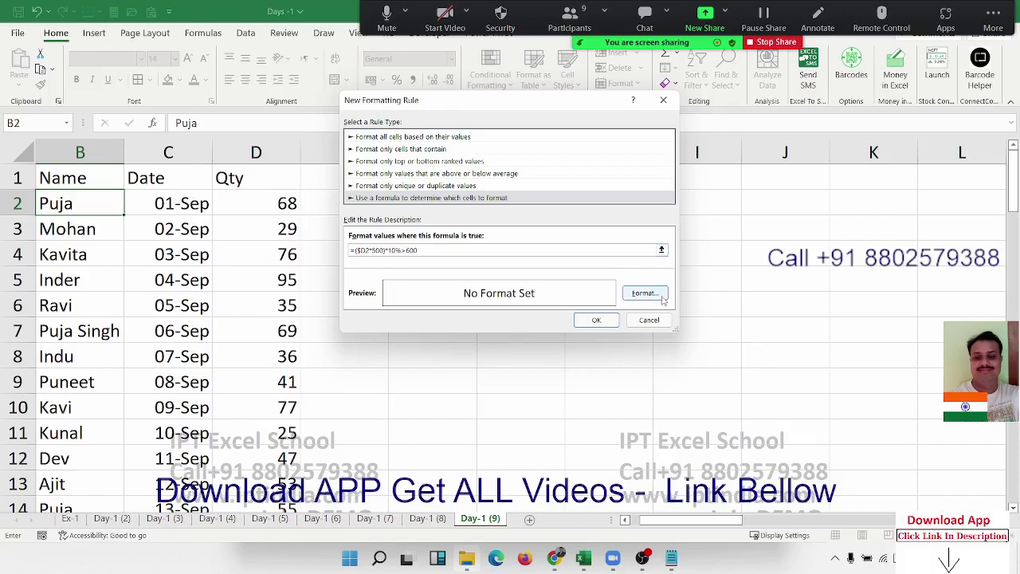
Give the rule a yellow fill and copy it across B2:D12 with Format Painter.
click(645, 293)
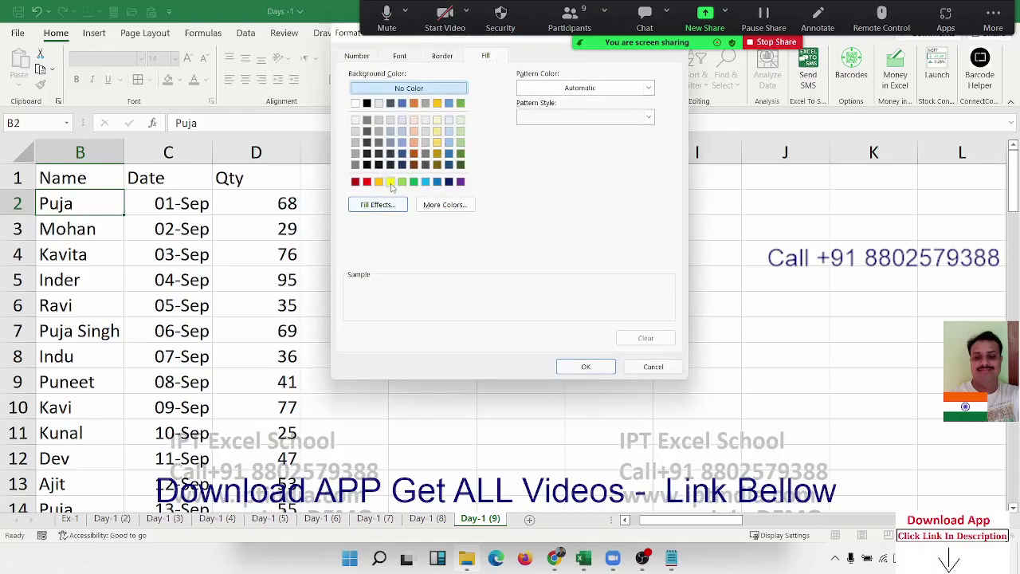
click(390, 182)
click(586, 366)
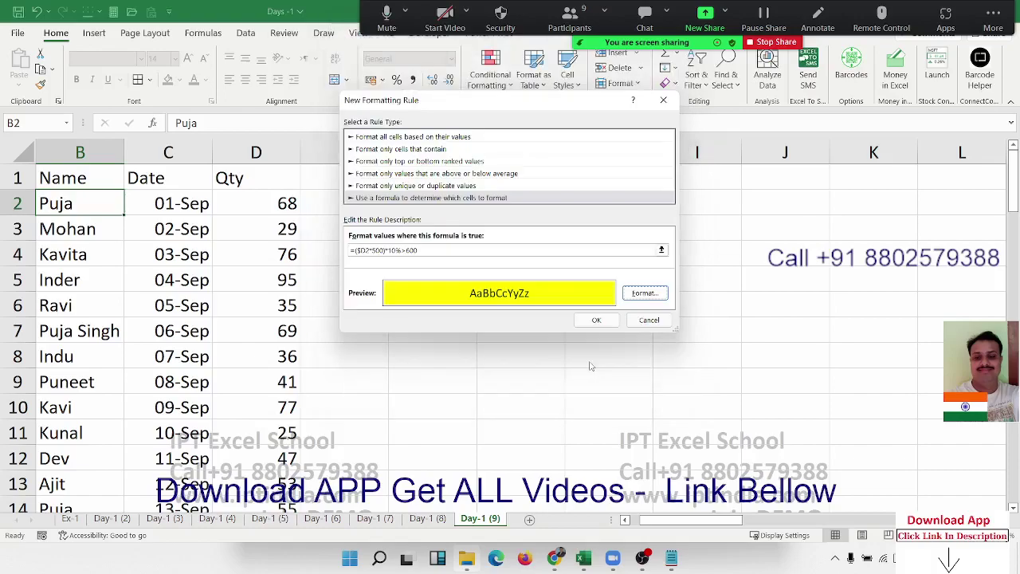
click(596, 319)
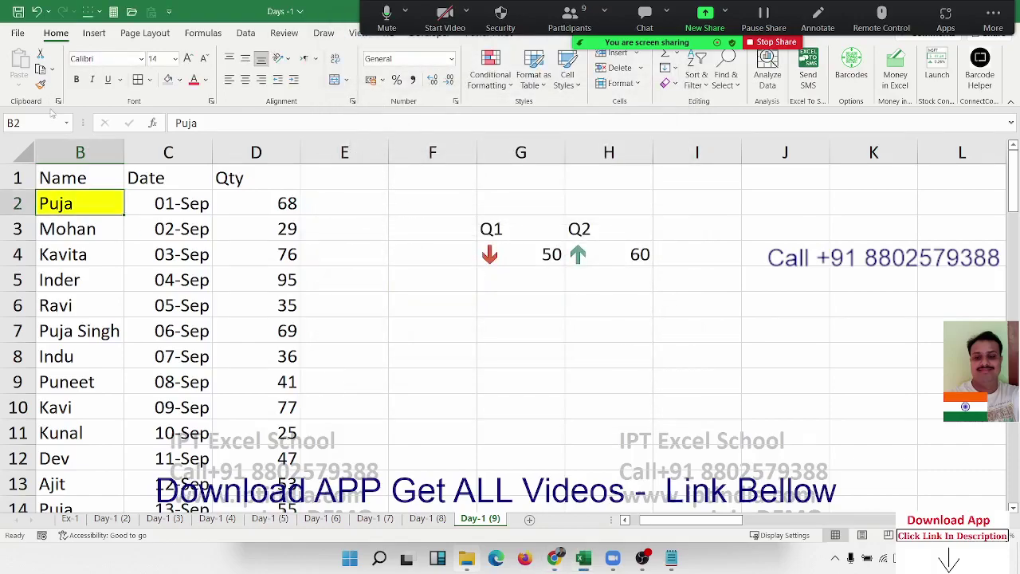
click(40, 83)
drag(62, 201, 242, 460)
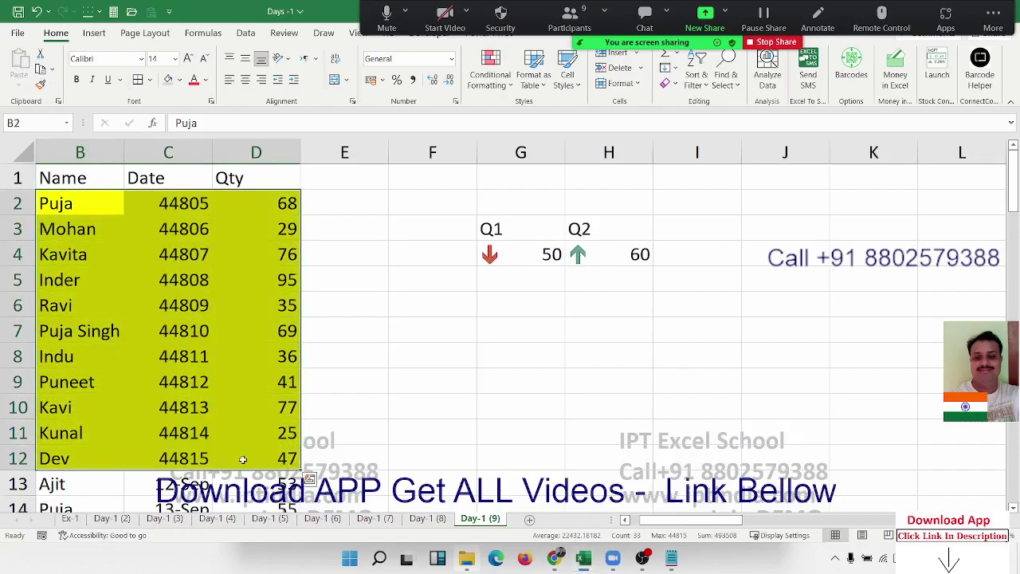
Change the Qty values in D2, D5 and D8 to 5, 5 and 9.
click(270, 203)
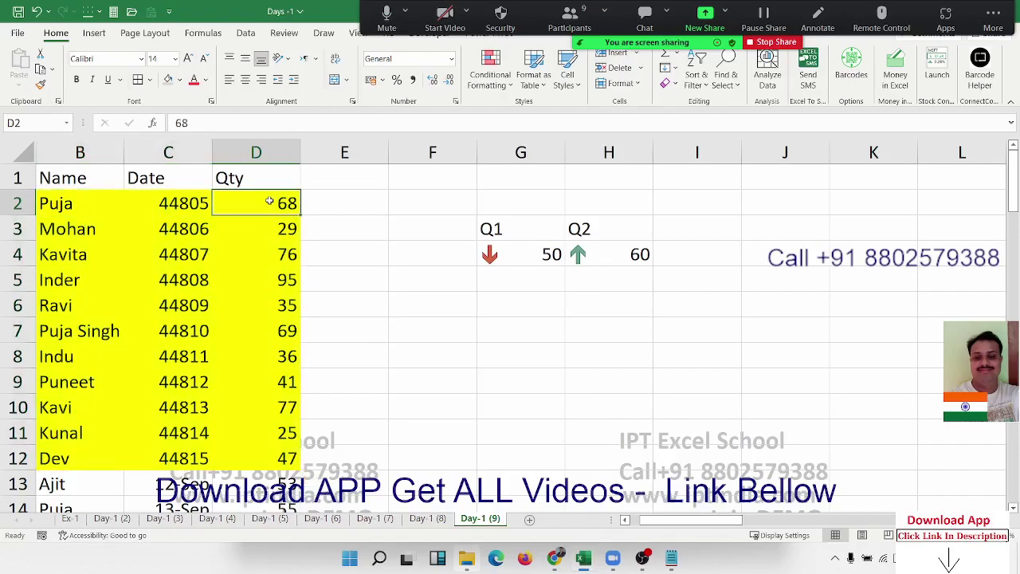
text(5)
key(Return)
key(Down)
key(Down)
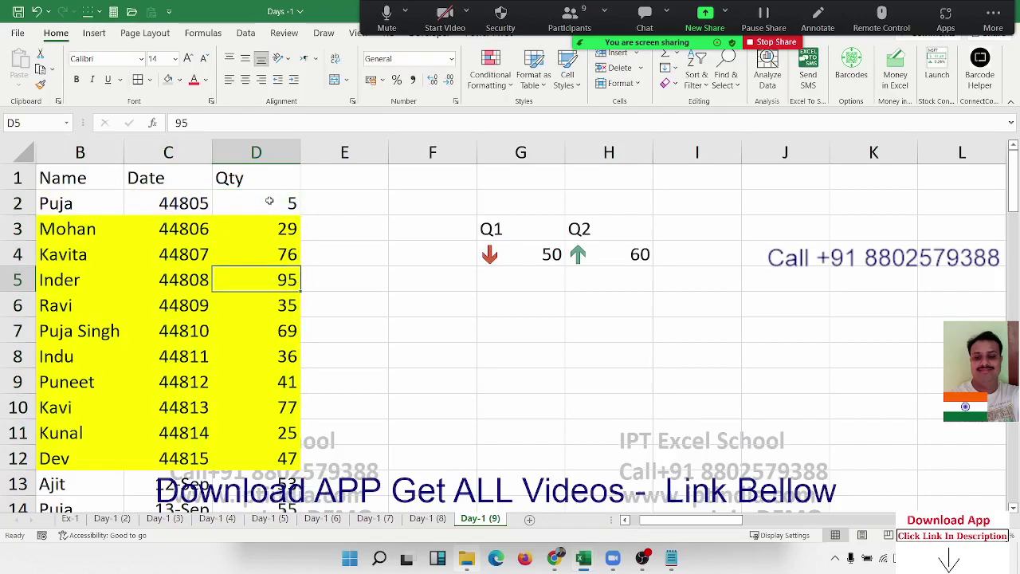
text(65)
key(Escape)
text(5)
key(Return)
key(Down)
key(Down)
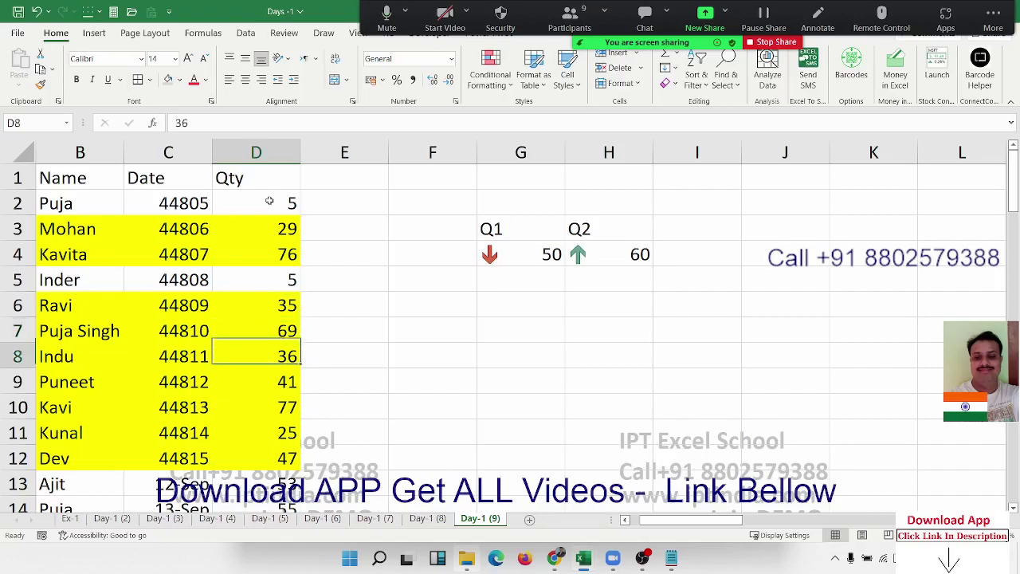
text(9)
key(Return)
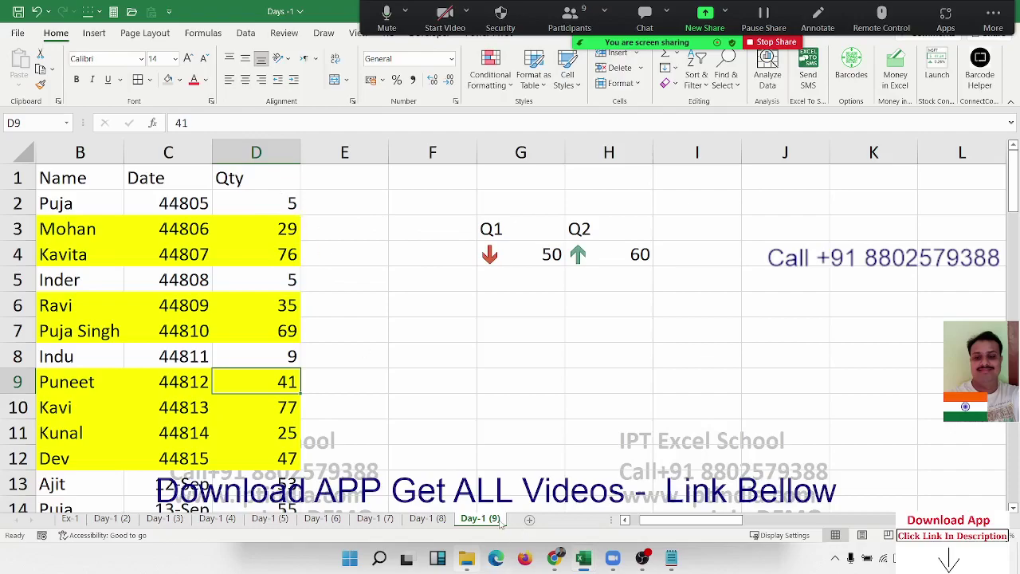
Copy the sheet, clear columns B to J, and add the heading Mobile in B1.
click(530, 520)
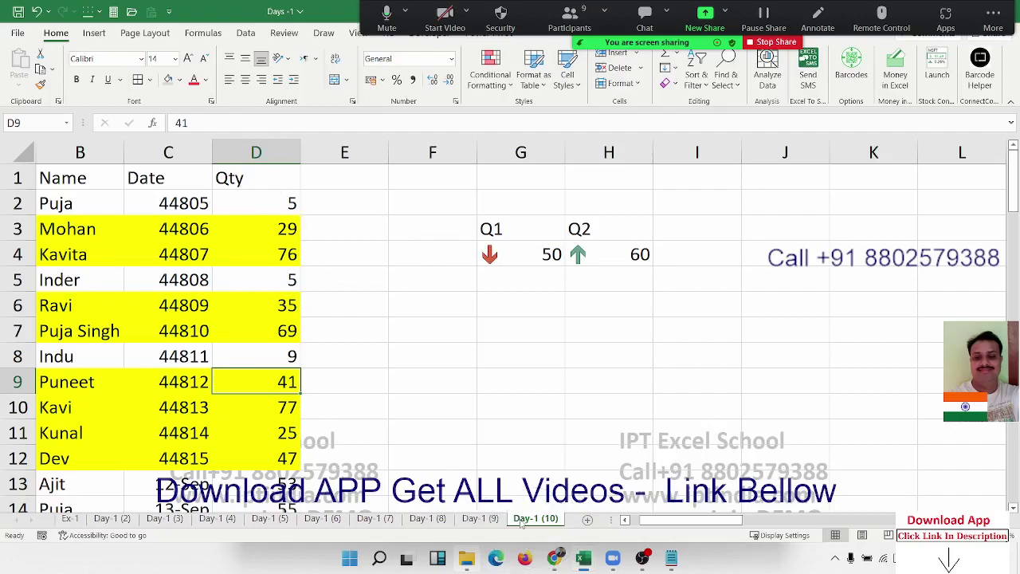
drag(80, 152, 776, 255)
key(Delete)
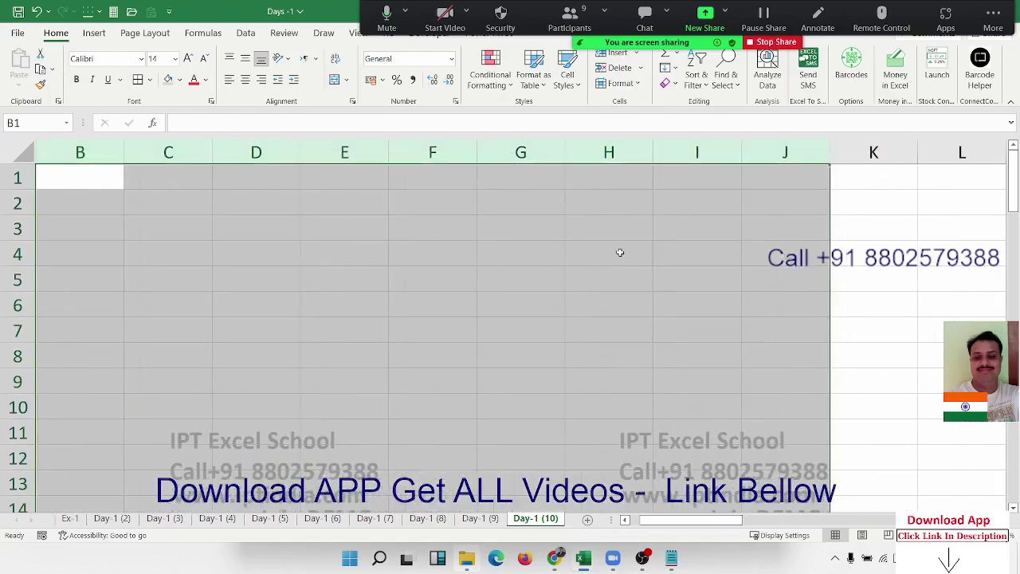
click(97, 180)
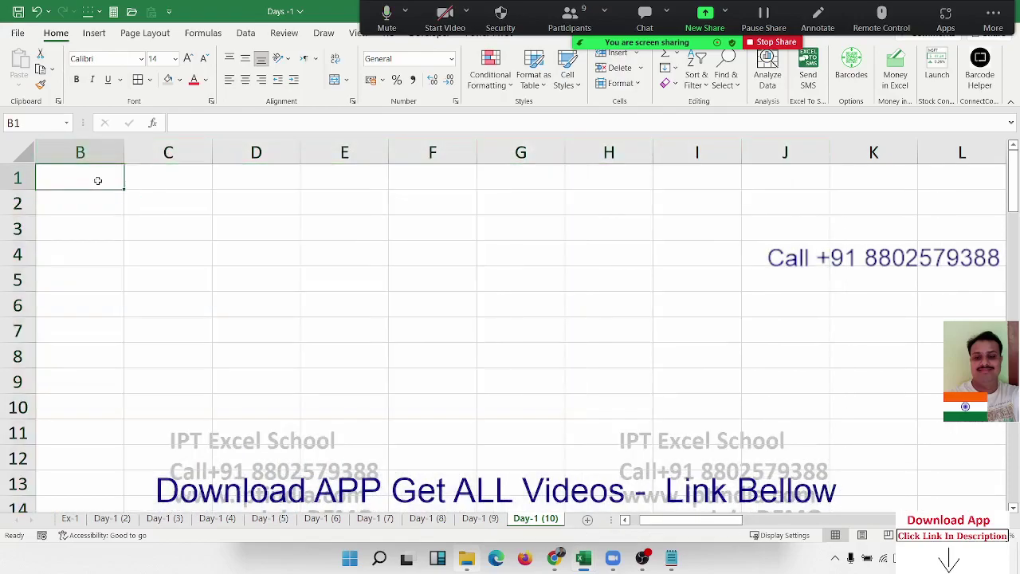
text(Mobile)
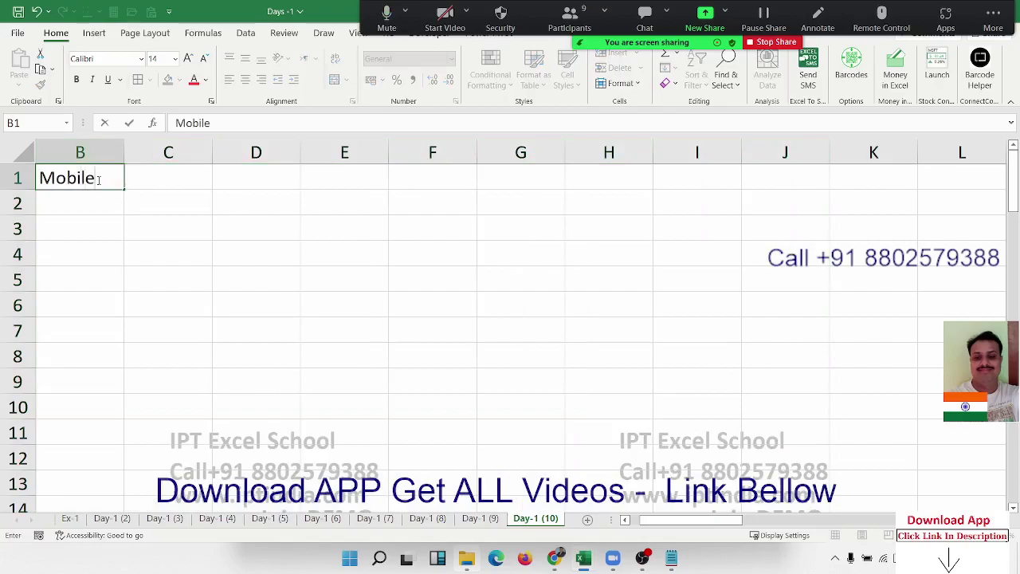
key(Return)
Add a Duplicate Values highlight to column B and enter a mobile number in B2.
click(98, 151)
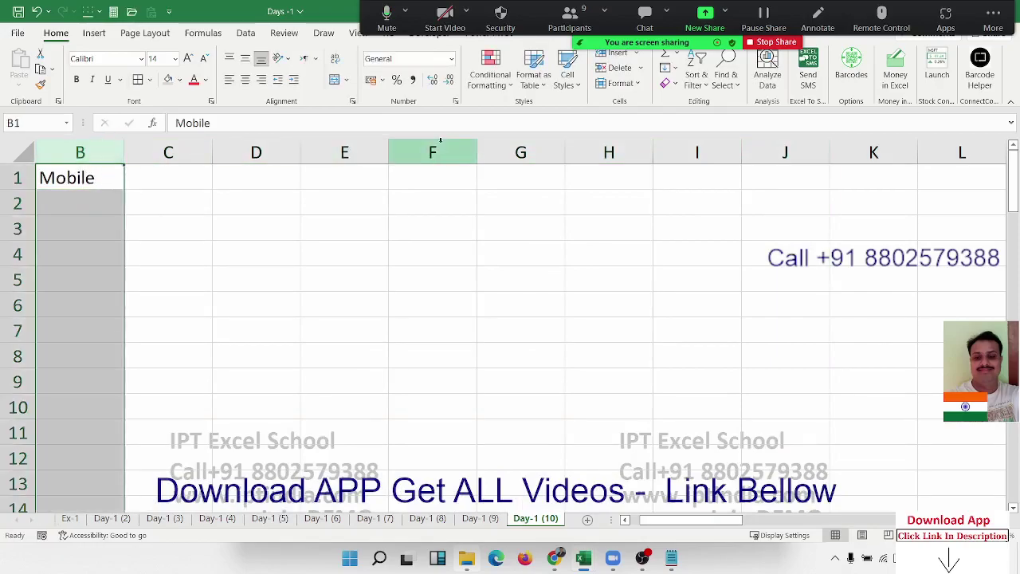
click(490, 74)
mouse_move(533, 112)
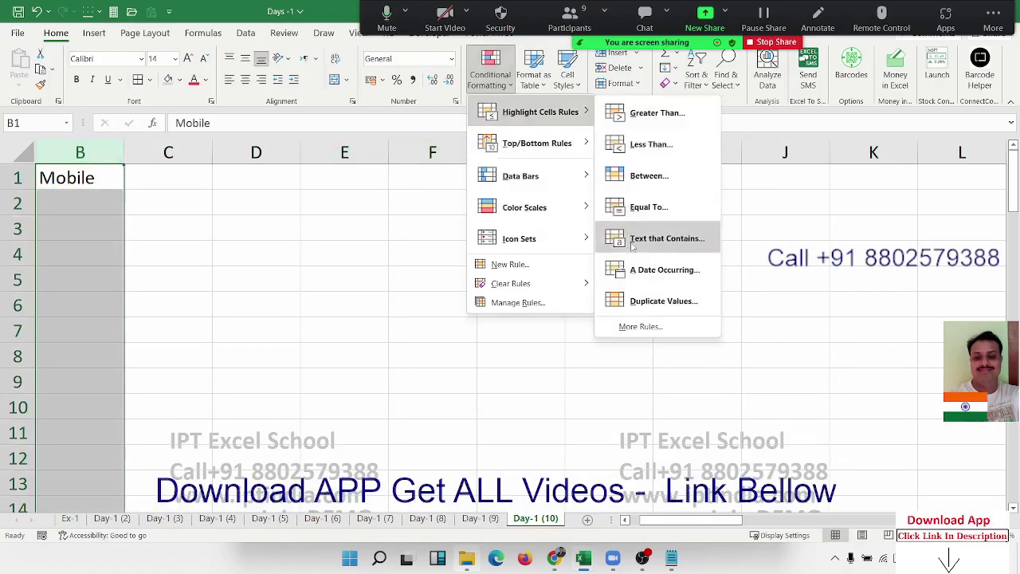
click(658, 300)
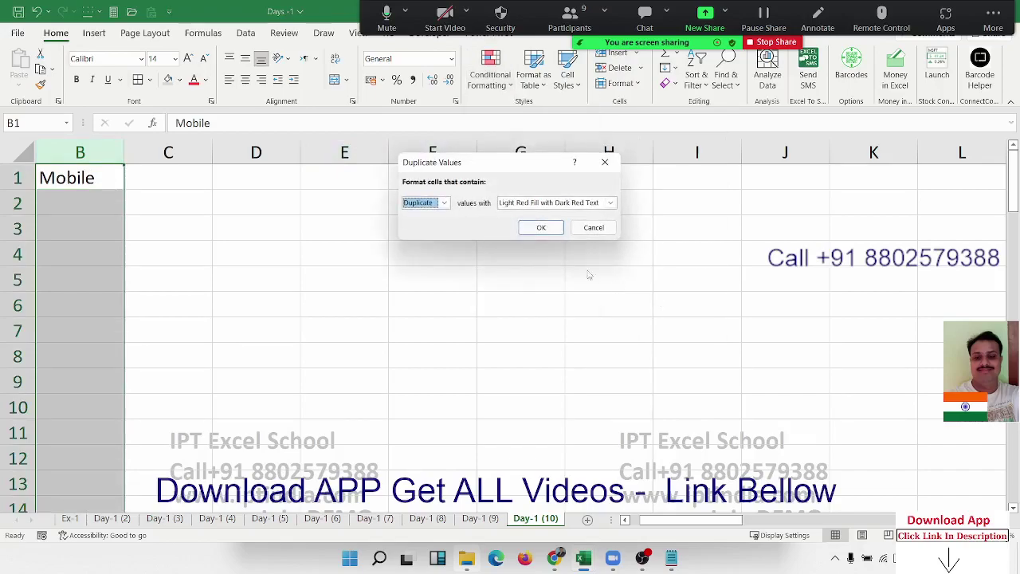
click(539, 227)
click(69, 199)
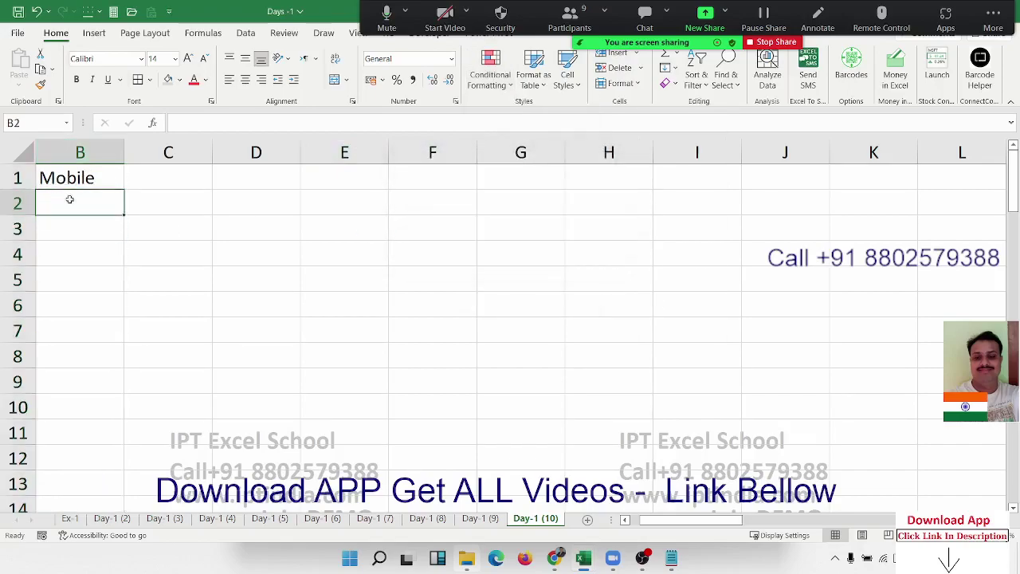
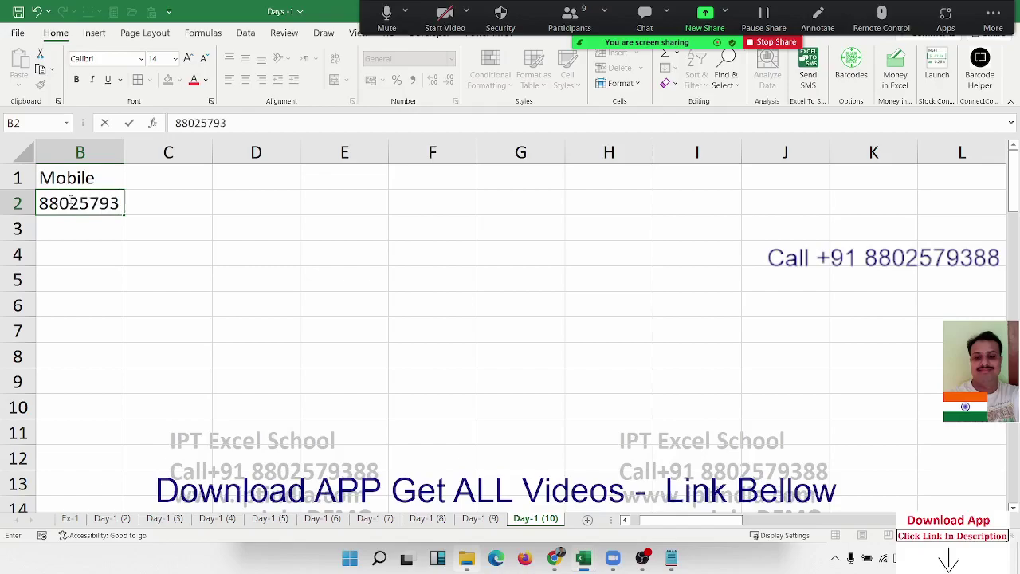
key(Return)
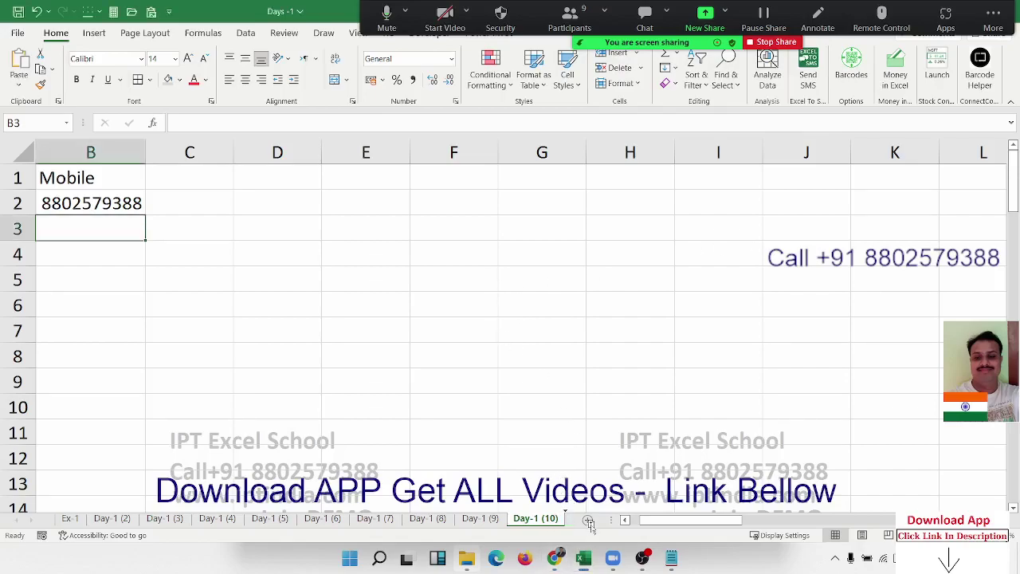
Copy the sheet again as Day-1 (11) and clear all its contents.
drag(555, 519, 591, 520)
click(28, 149)
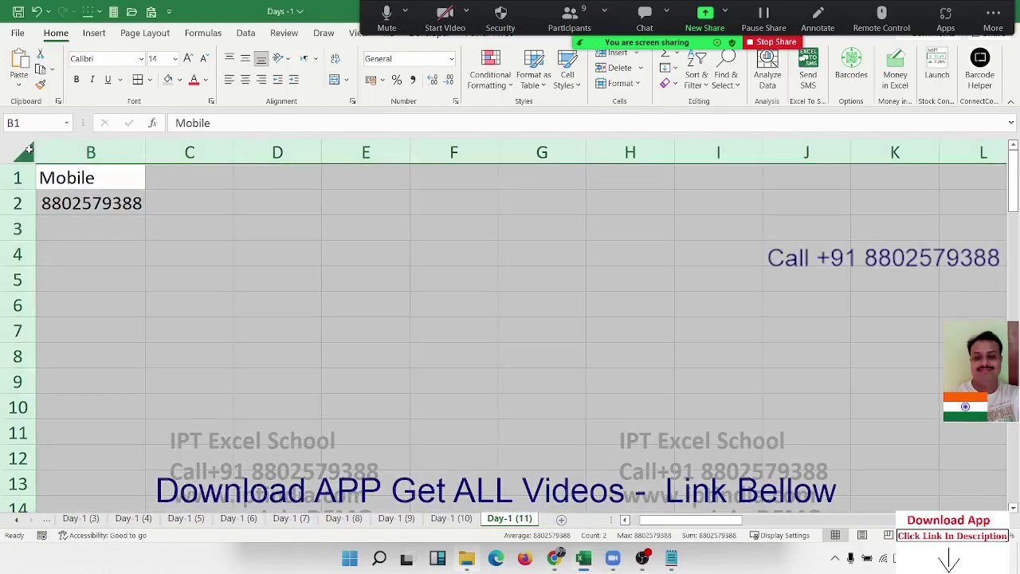
key(Delete)
click(94, 180)
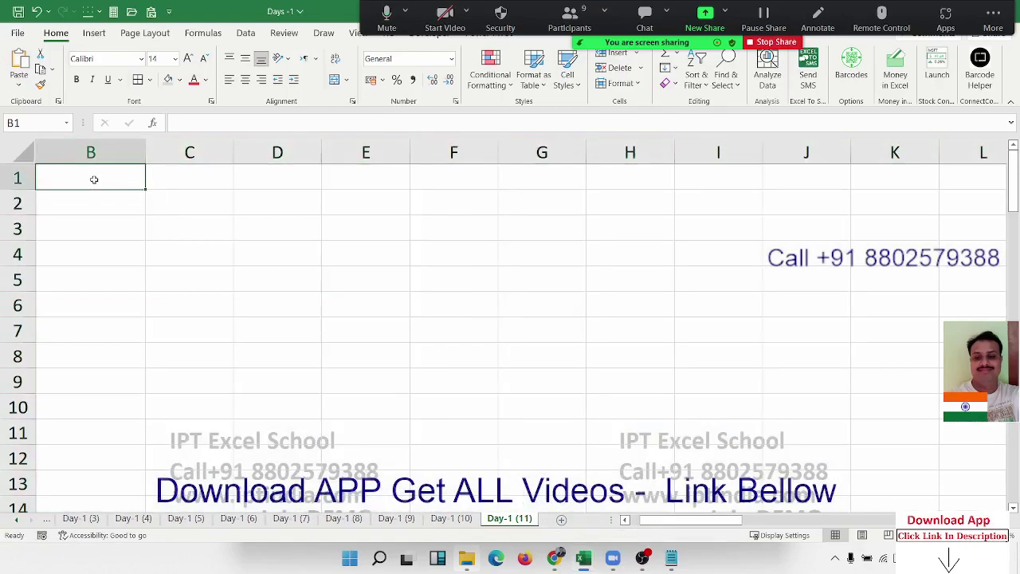
Paste the Sales Dashboard picture at B1, look it over, then delete it.
key(ctrl+v)
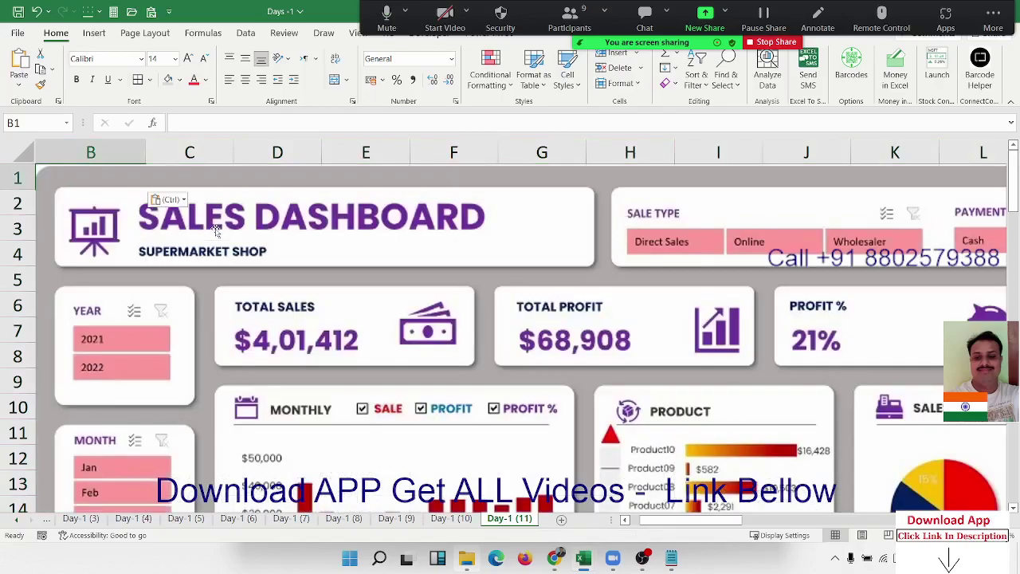
ctrl+scroll(365, 275, down, 2)
ctrl+scroll(365, 275, down, 4)
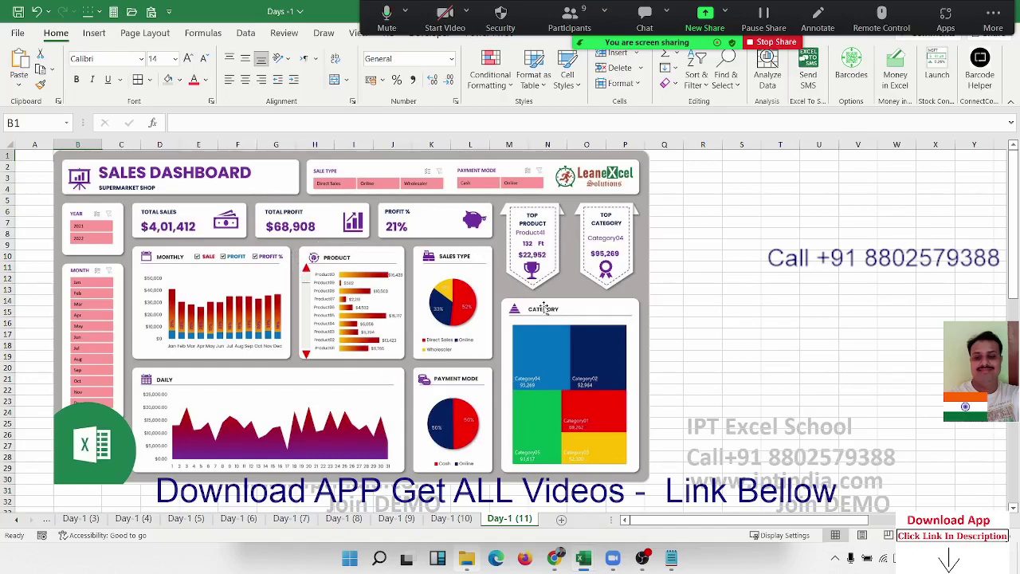
click(391, 157)
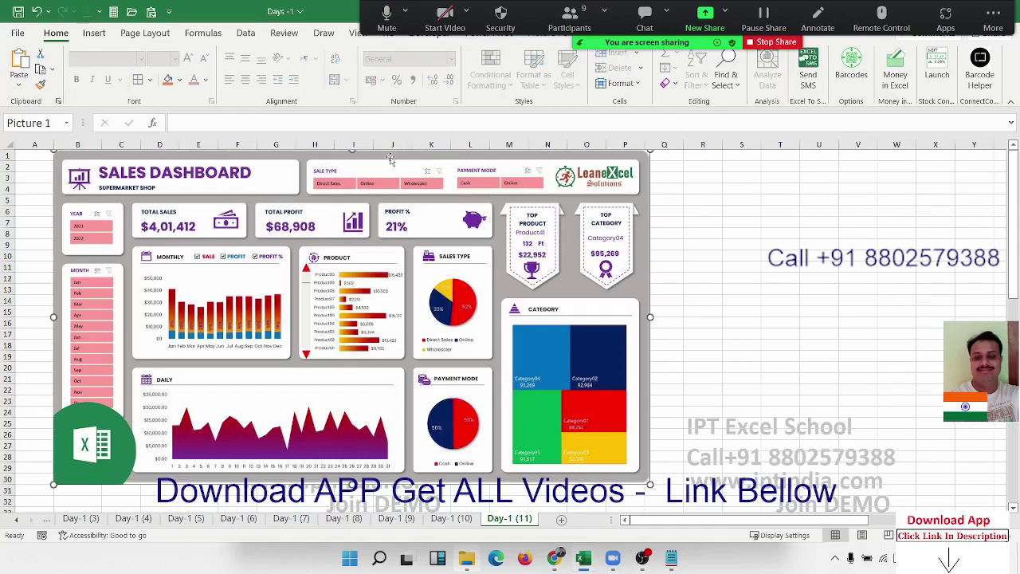
key(Delete)
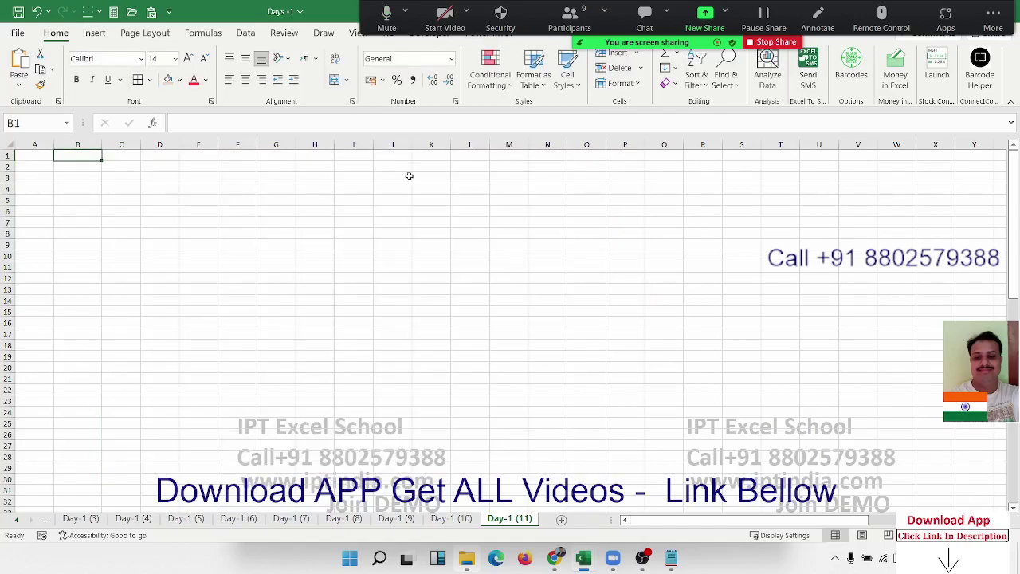
Fill the whole sheet with the light grey White, Background 1, Darker 5%.
mouse_move(40, 154)
mouse_down()
mouse_move(652, 219)
mouse_move(854, 462)
mouse_move(858, 485)
mouse_up()
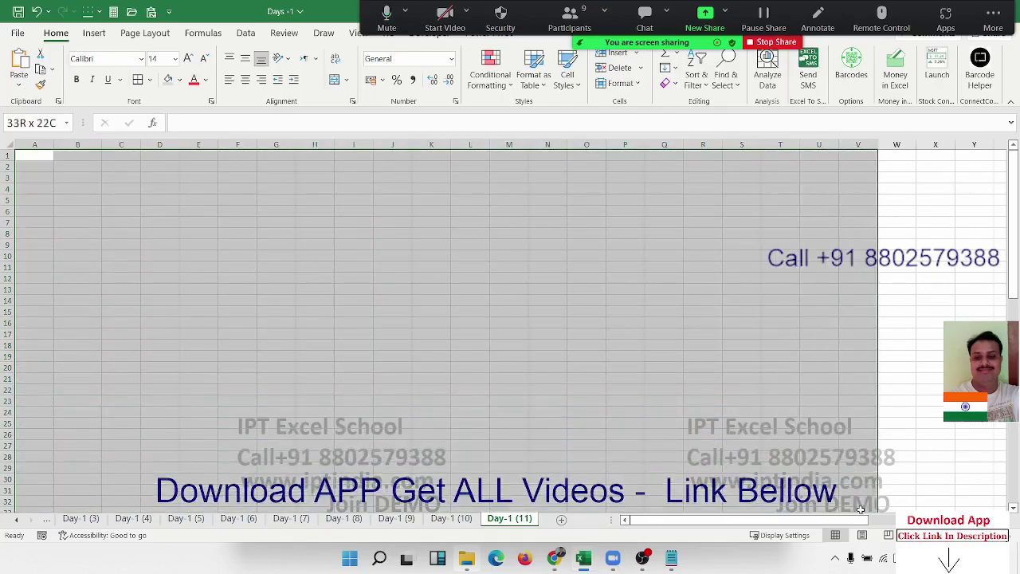
drag(861, 508, 838, 503)
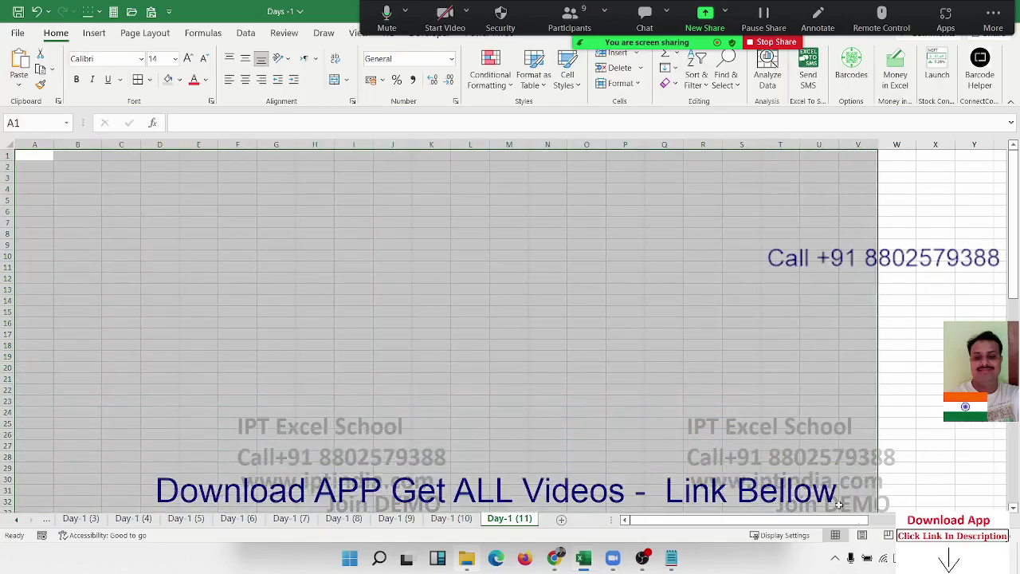
click(180, 79)
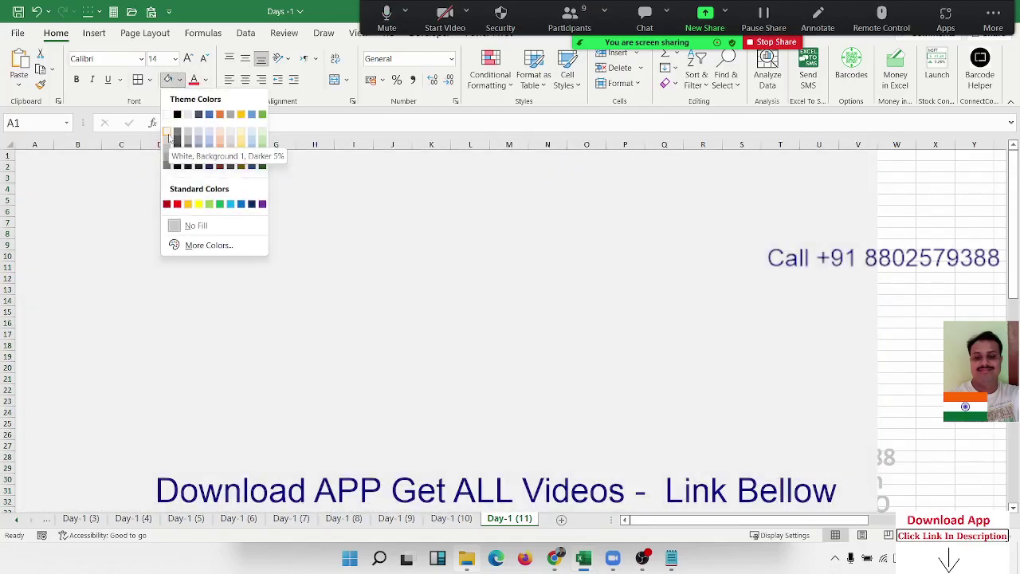
click(168, 136)
click(223, 220)
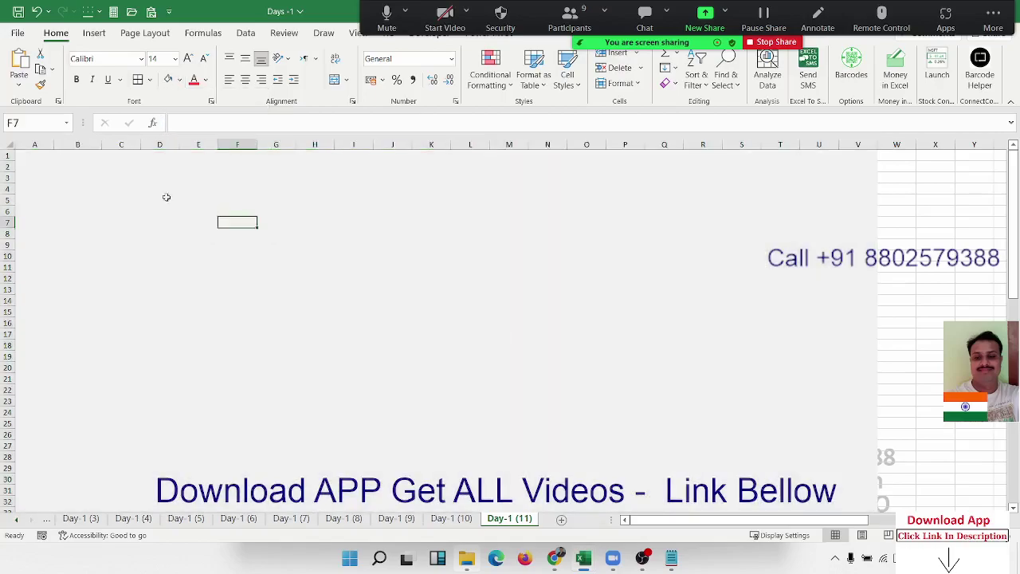
Narrow column A to a thin 1.67 margin.
click(55, 162)
click(53, 155)
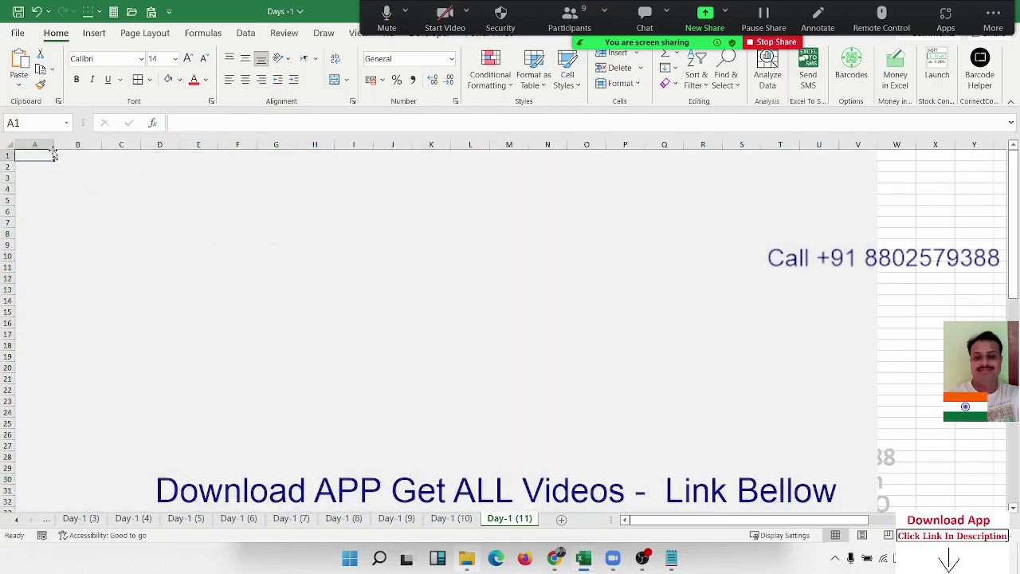
drag(53, 145, 8, 153)
Shorten row 1 and fill the panel range B2:G5 with white.
click(48, 161)
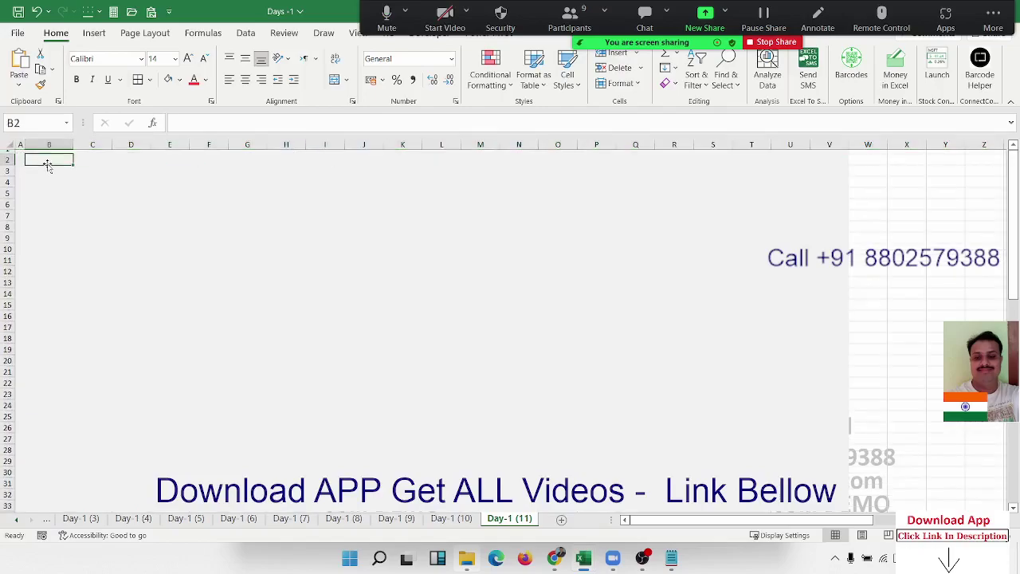
key(shift+Right)
key(shift+Right)
key(shift+Right)
key(shift+Right)
key(shift+Right)
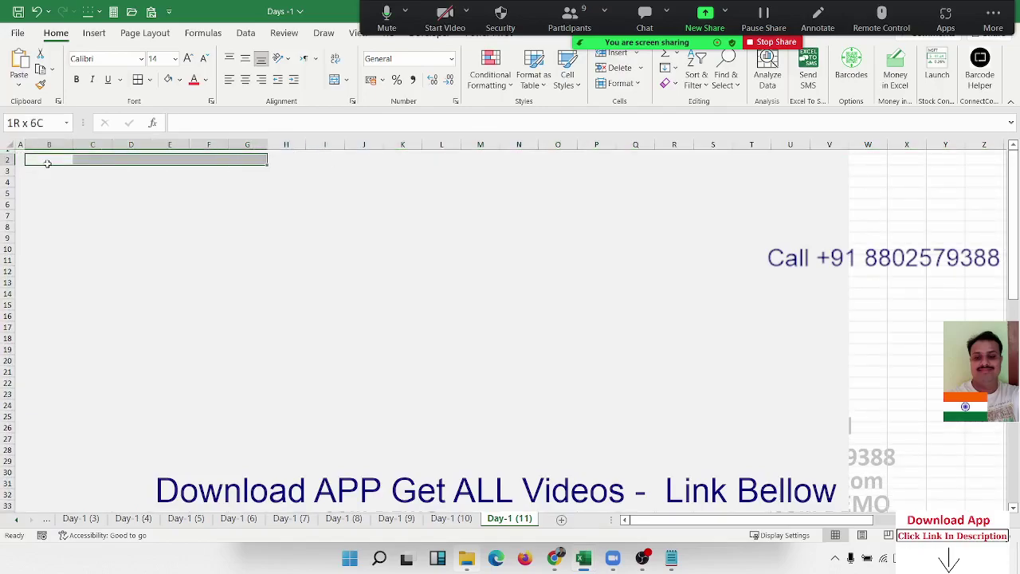
key(shift+Down)
key(shift+Down)
key(shift+Down)
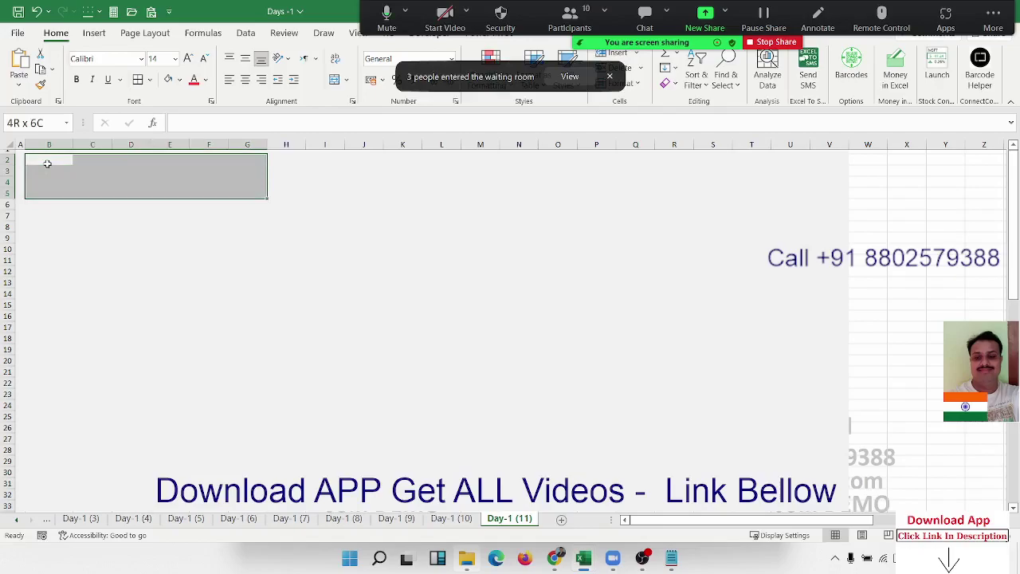
click(569, 79)
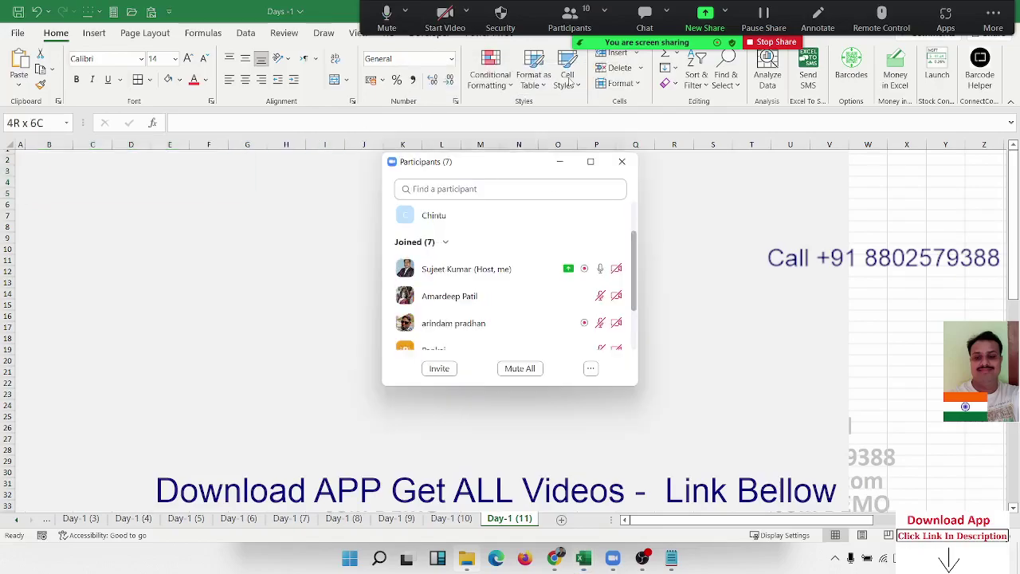
click(622, 163)
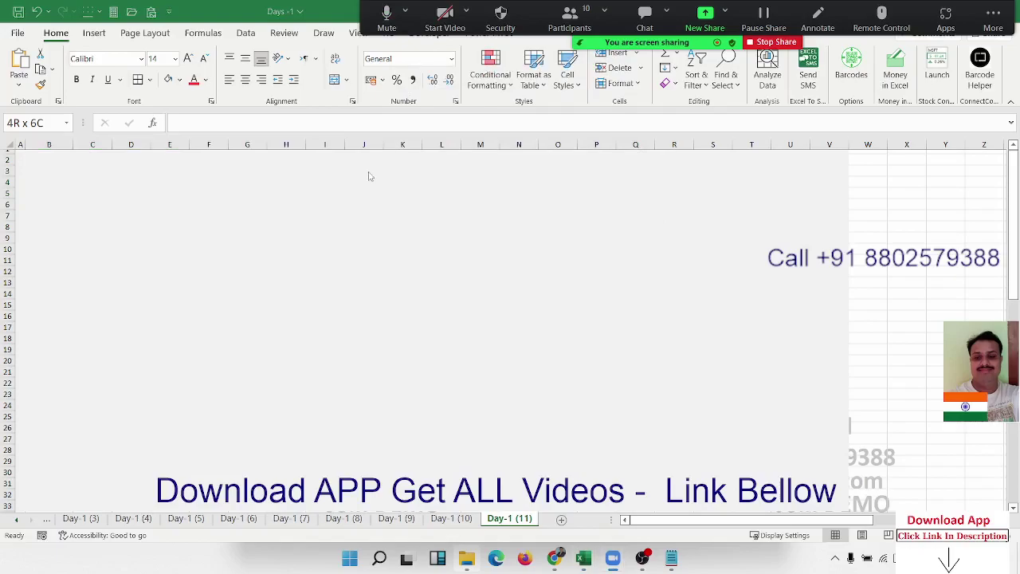
click(180, 80)
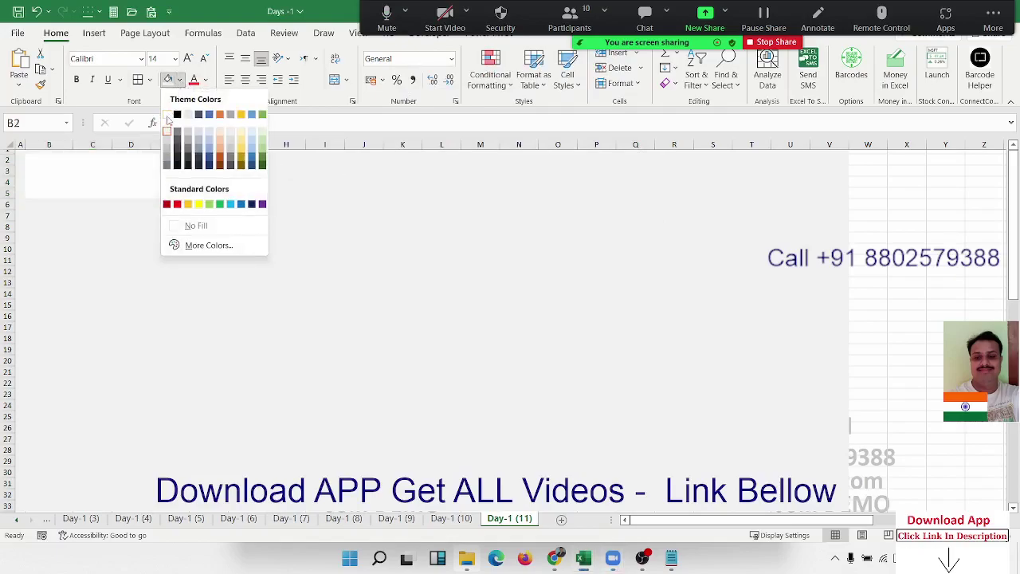
click(168, 115)
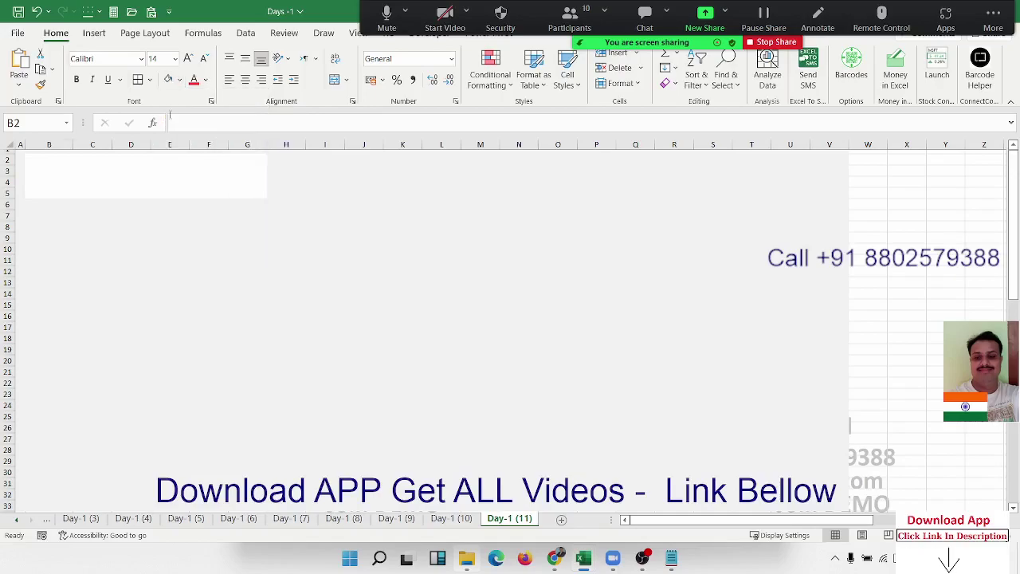
click(210, 262)
Outline B2:G5 with a thin light grey border through Format Cells.
click(160, 183)
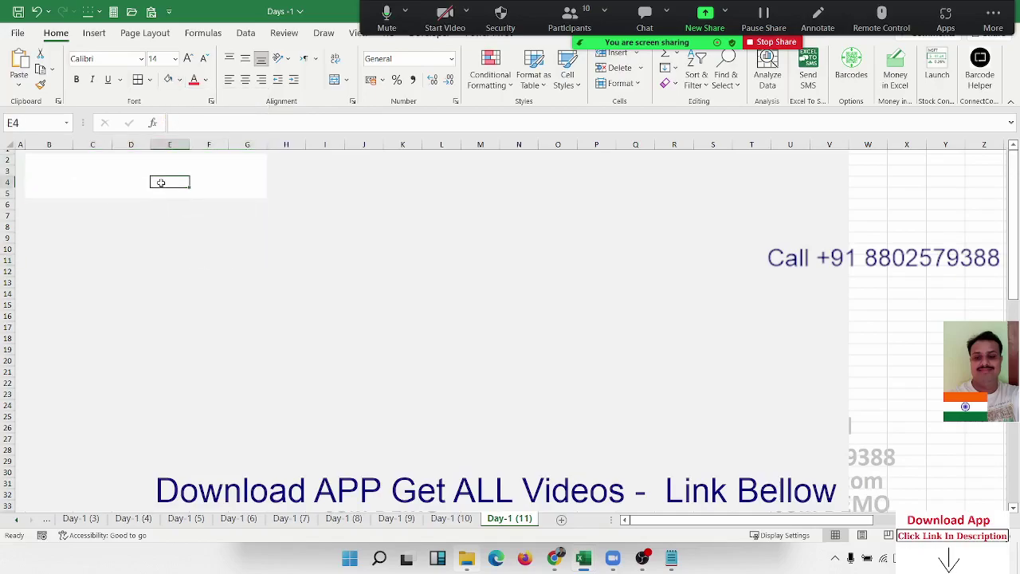
mouse_move(34, 160)
mouse_down()
mouse_move(249, 185)
mouse_move(249, 196)
mouse_up()
right_click(251, 189)
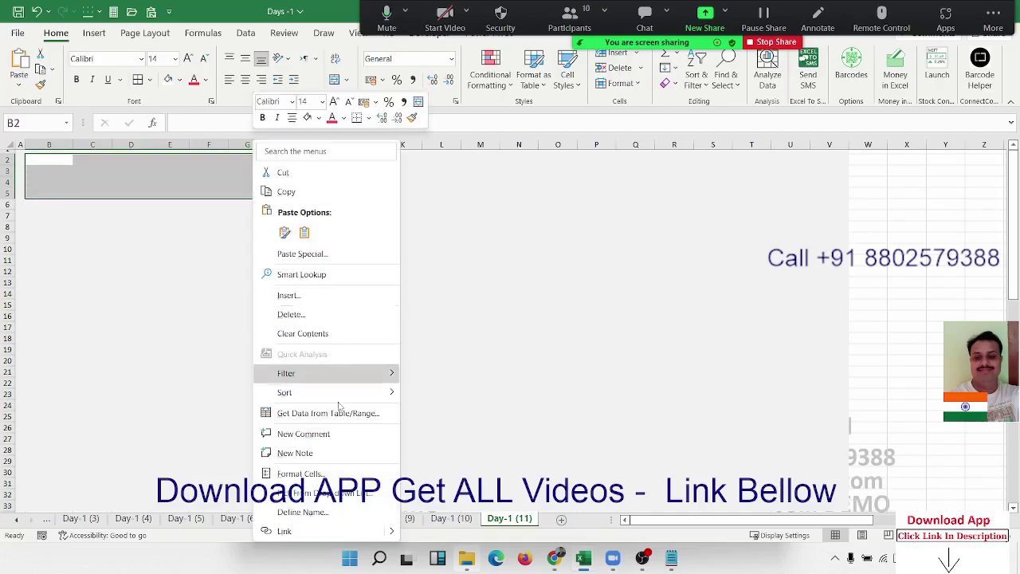
click(322, 474)
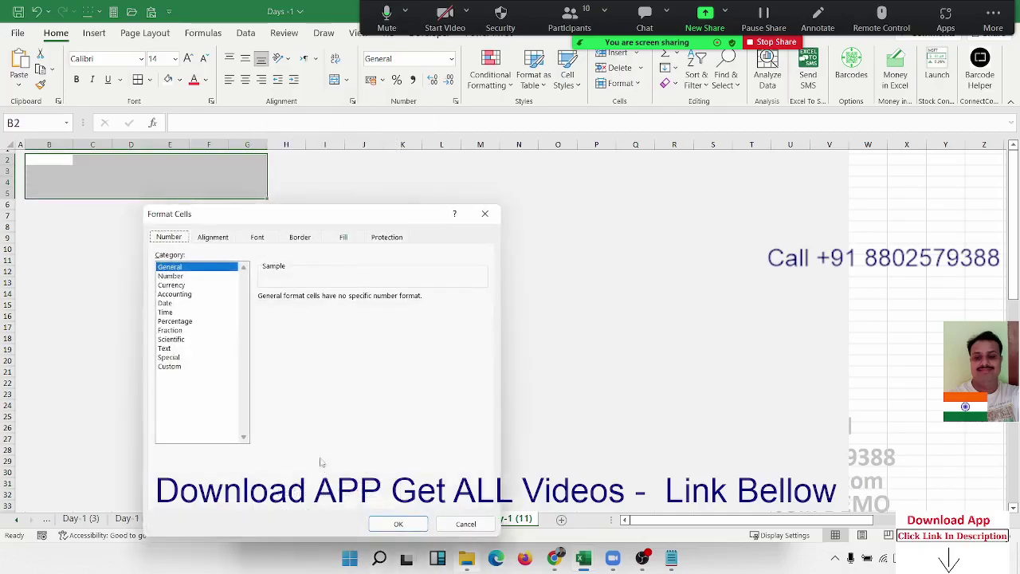
click(299, 239)
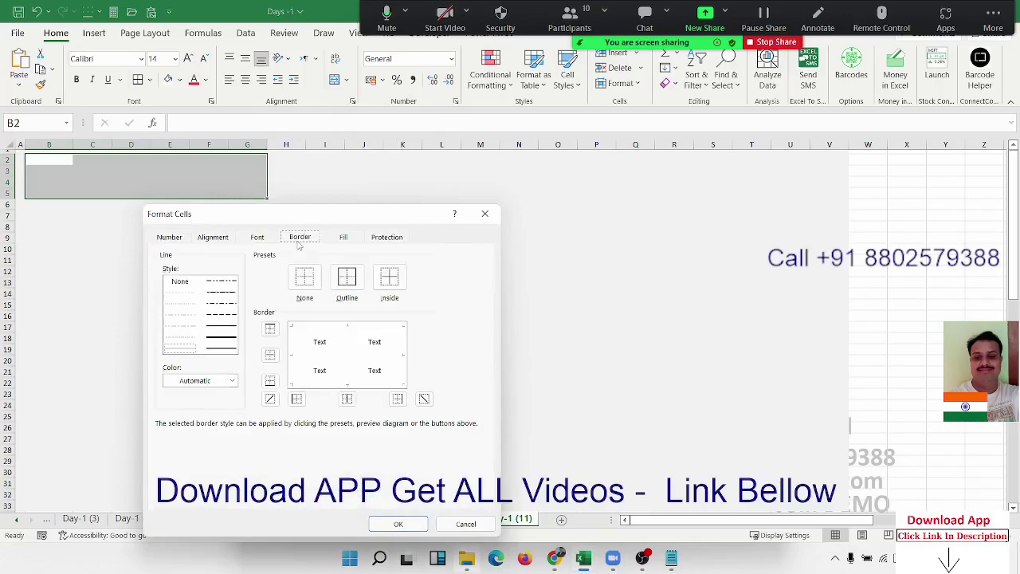
click(222, 381)
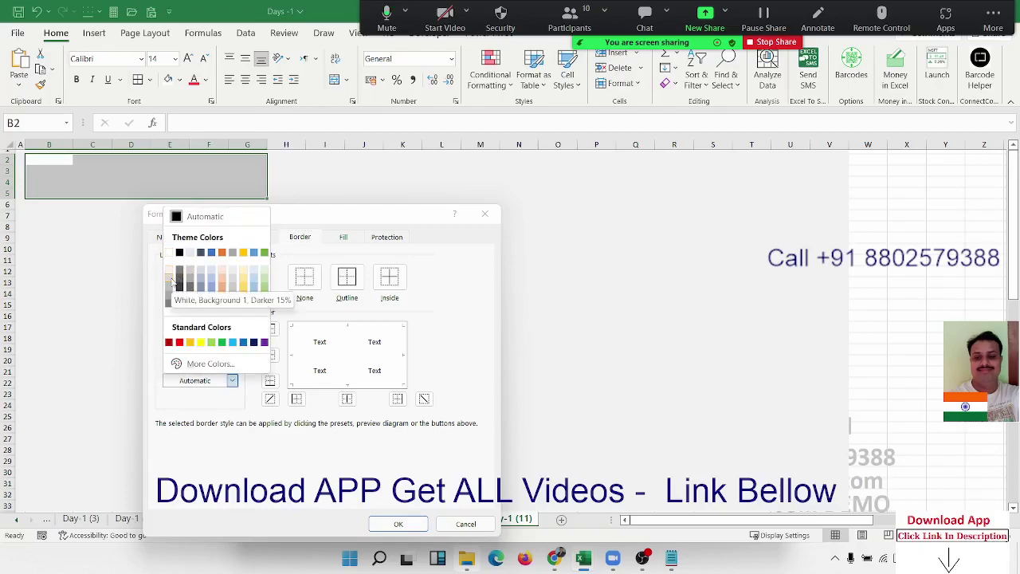
click(171, 281)
click(221, 342)
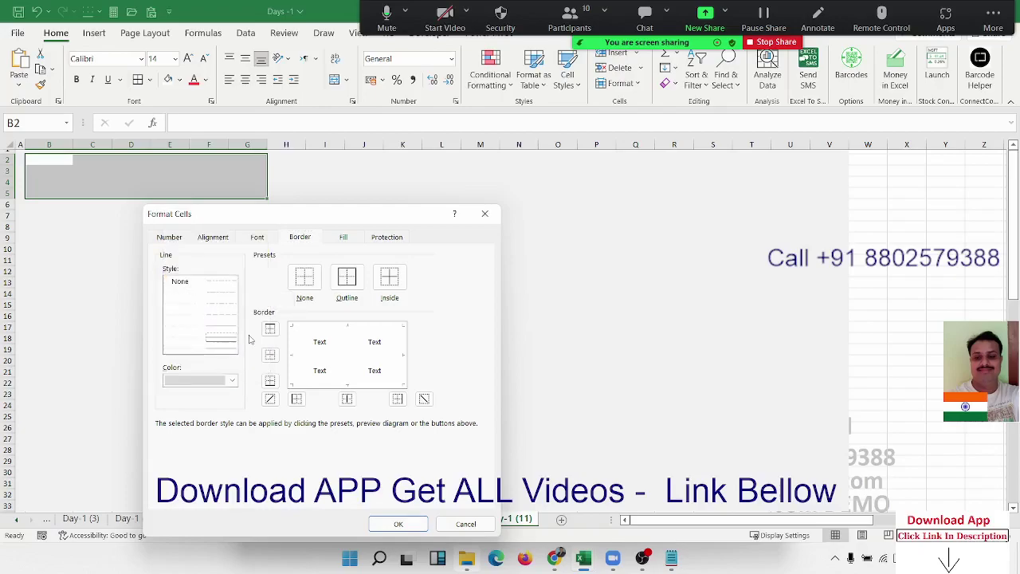
click(347, 278)
click(403, 517)
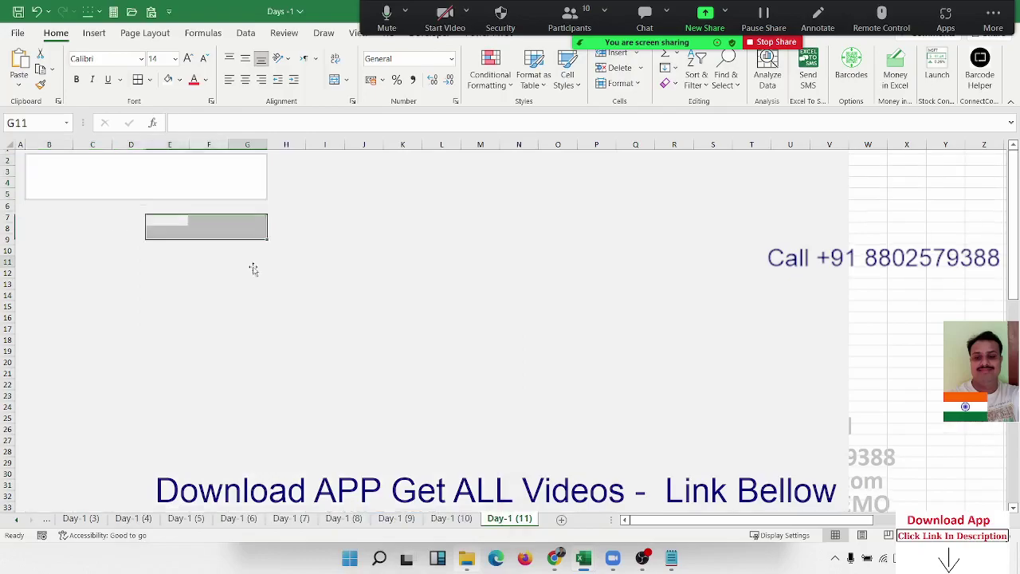
click(248, 271)
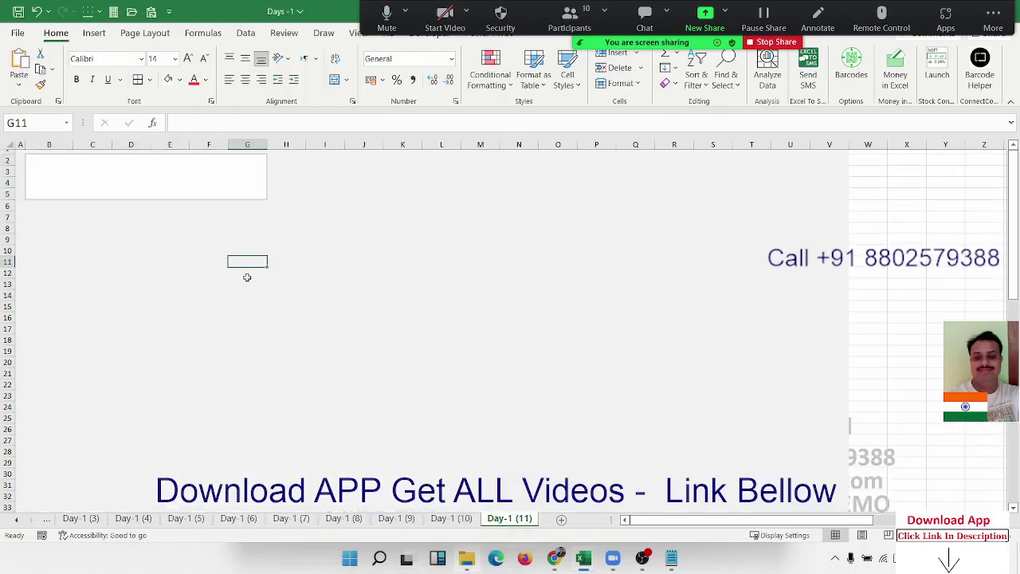
Merge and centre B2:G3 and enter the title 'Sales Dashboard'.
click(57, 171)
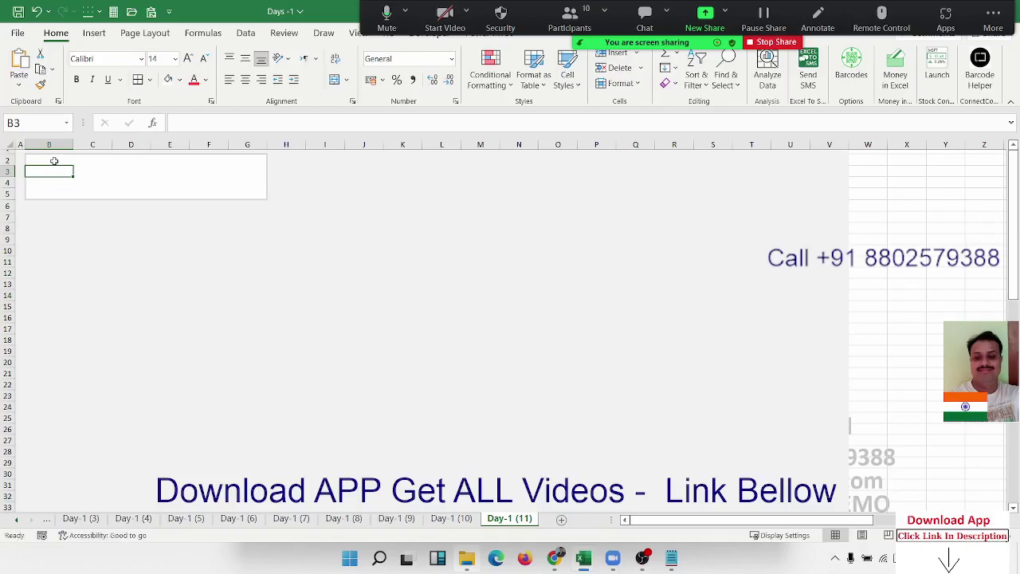
click(52, 160)
drag(100, 171, 239, 169)
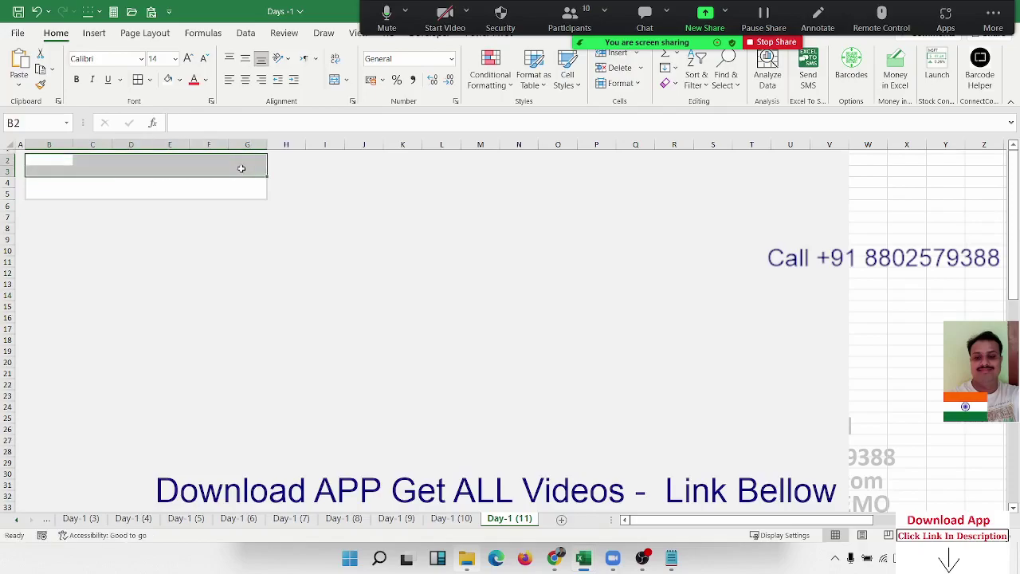
click(334, 79)
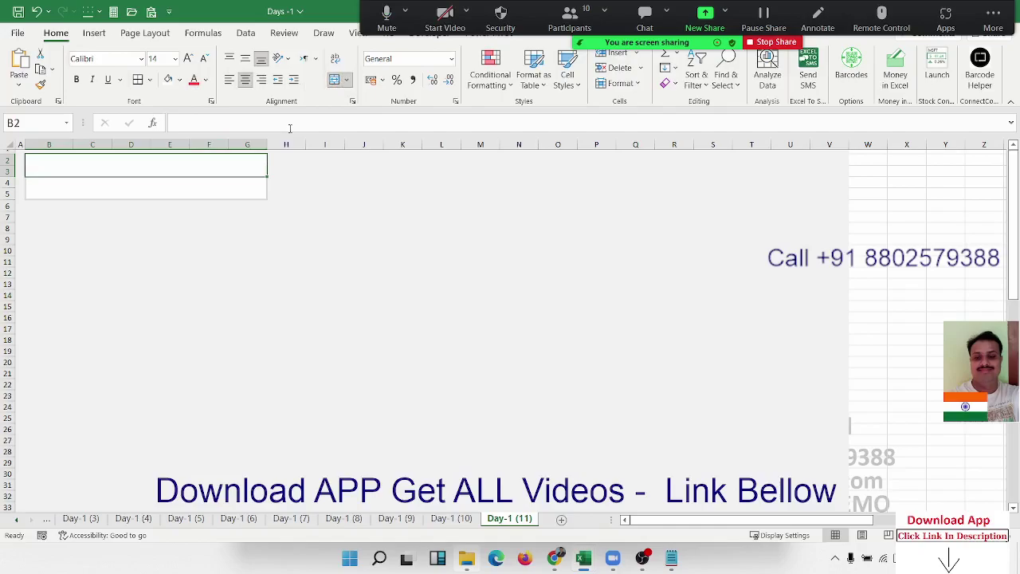
text(Sales)
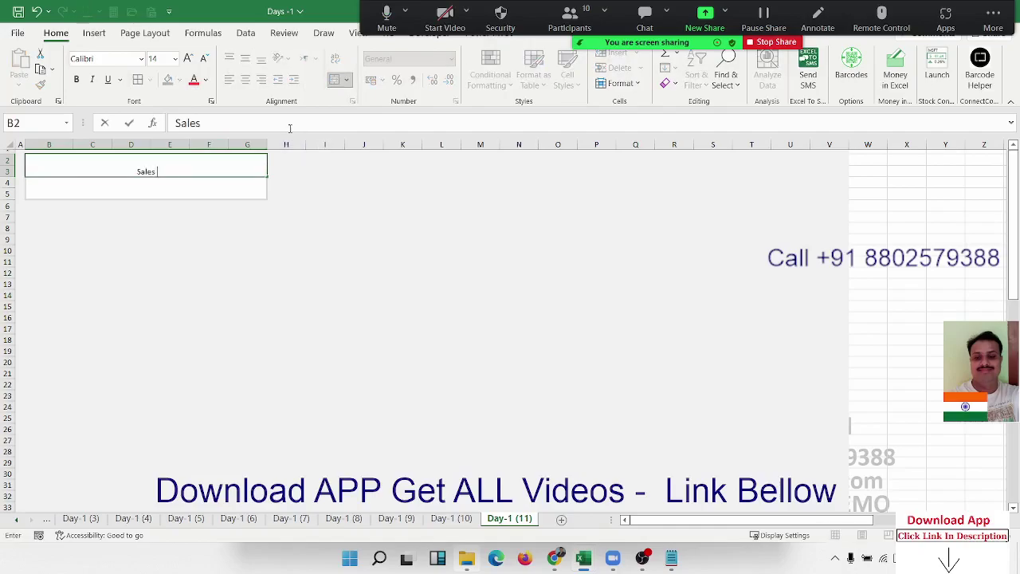
text( Dashboar)
text(d)
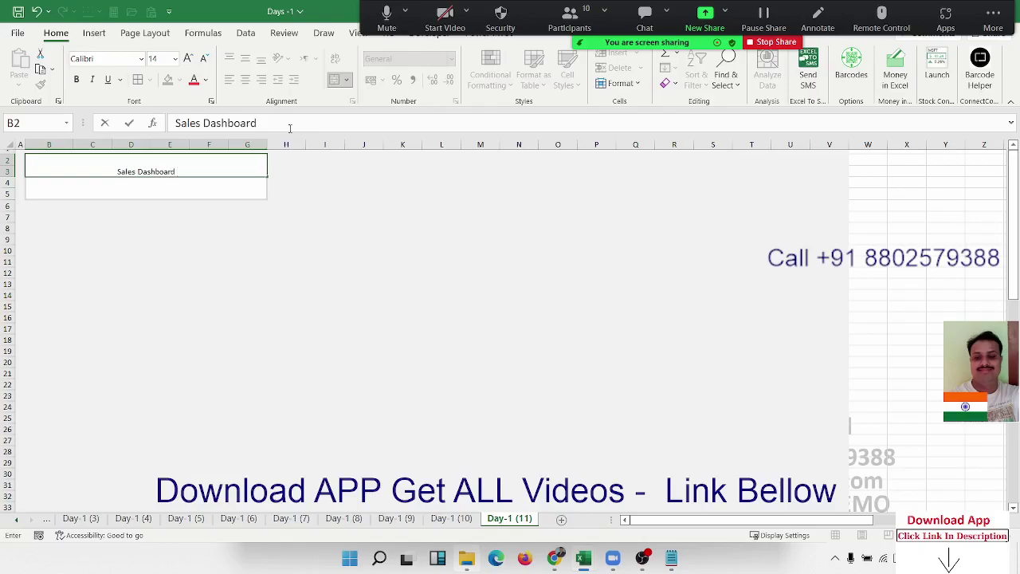
key(ctrl+Return)
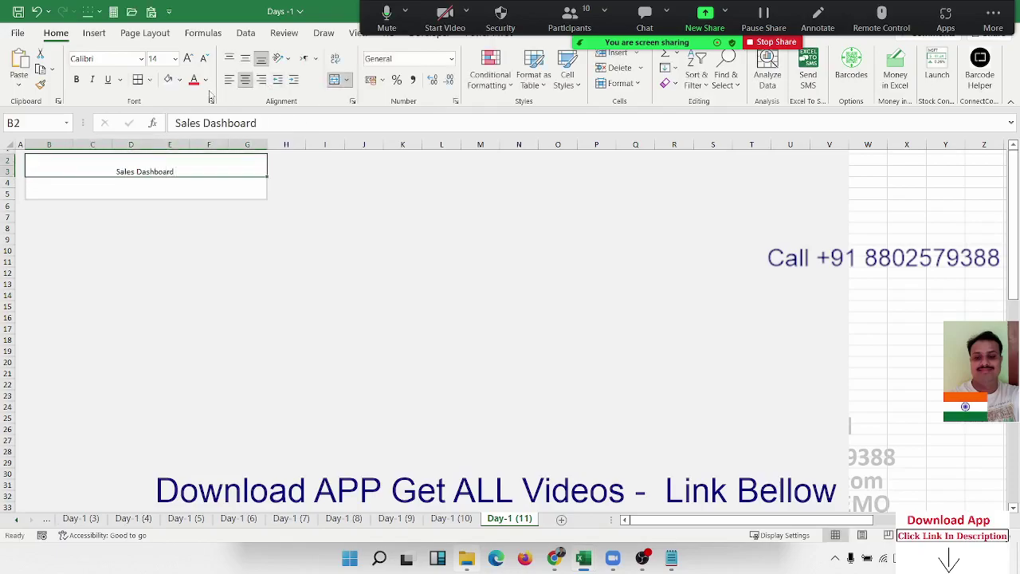
Make the title dark blue and bold at font size 36.
click(205, 80)
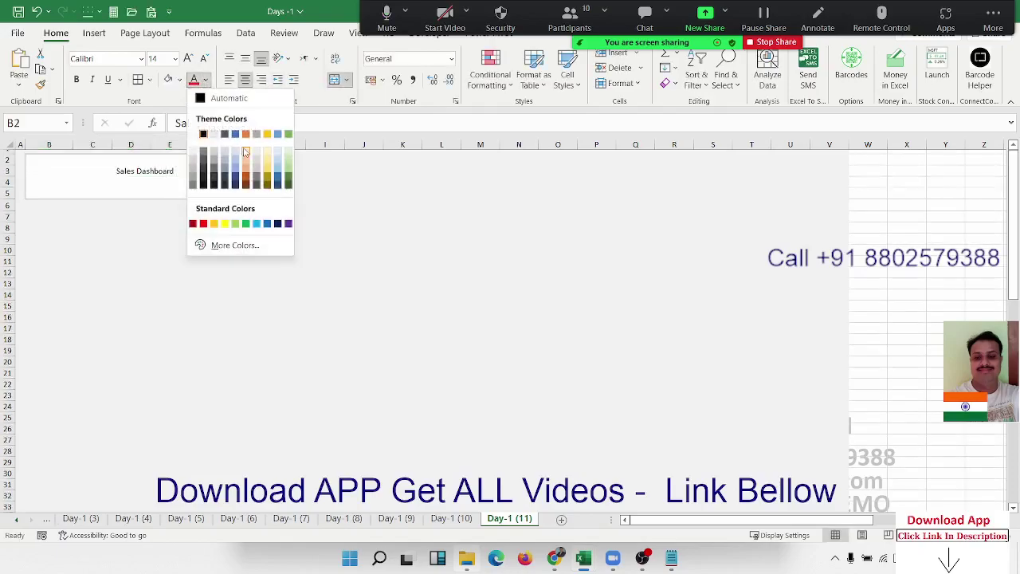
click(278, 224)
click(76, 80)
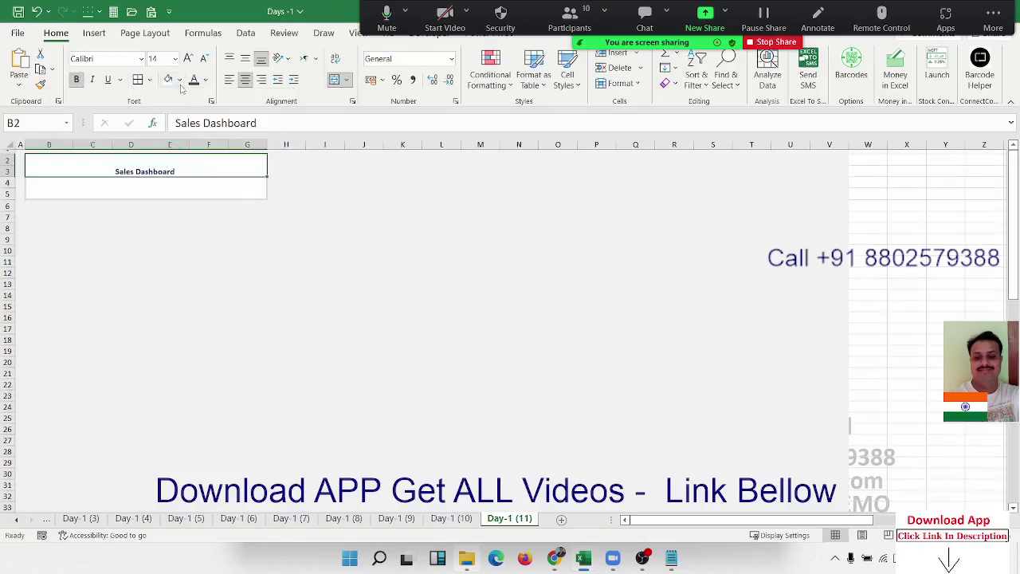
click(188, 58)
click(188, 58)
click(188, 58)
click(188, 58)
click(188, 59)
click(188, 58)
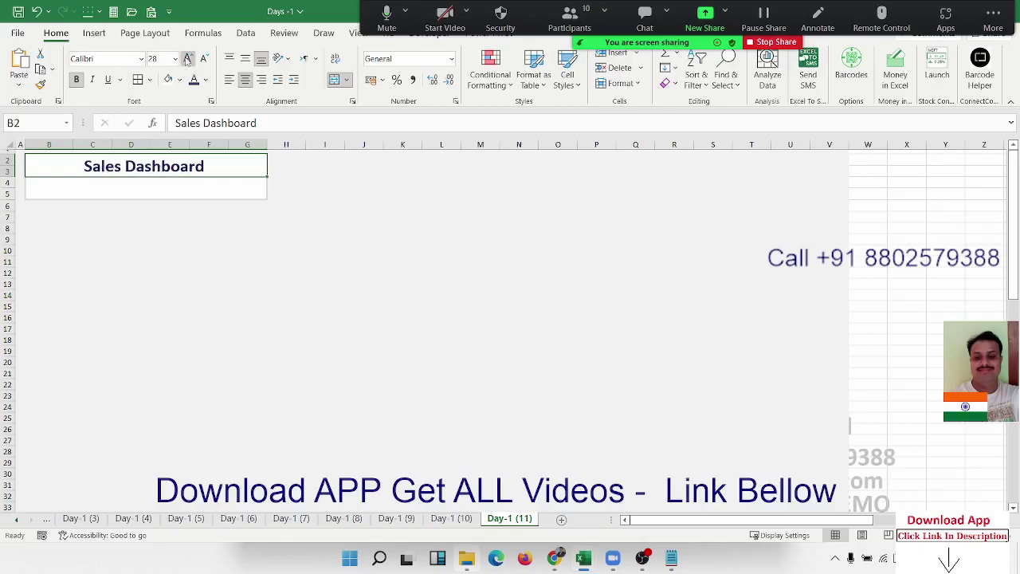
click(187, 59)
click(187, 59)
click(204, 58)
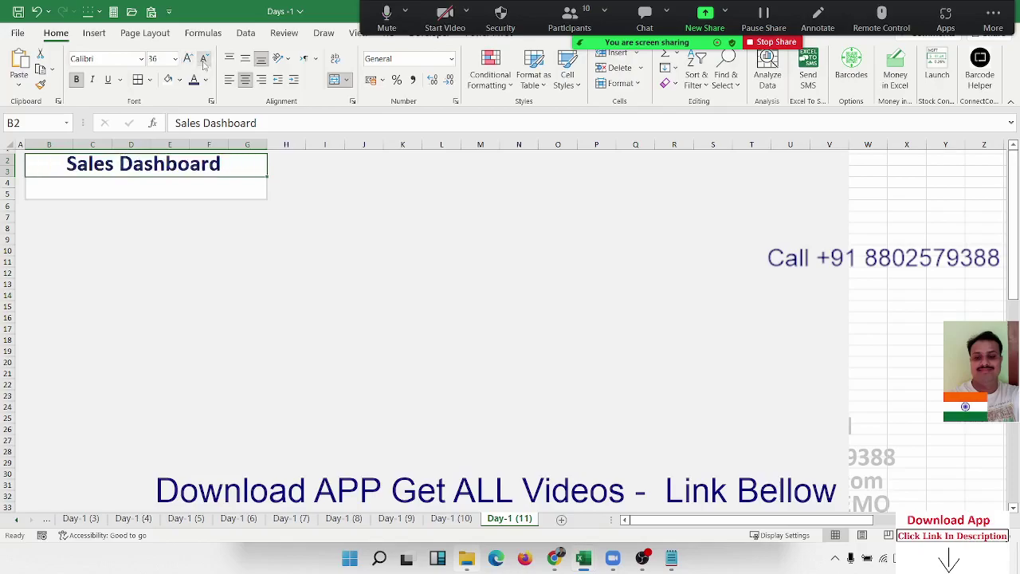
click(87, 184)
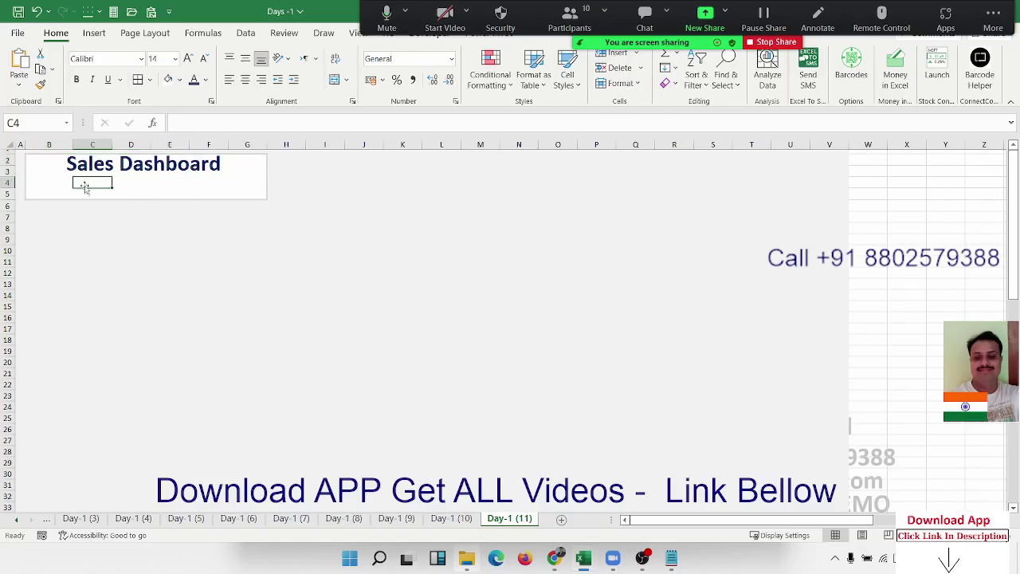
Merge and centre C4:F5 and enter the subtitle 'Year 2021- 2022'.
drag(92, 183, 215, 183)
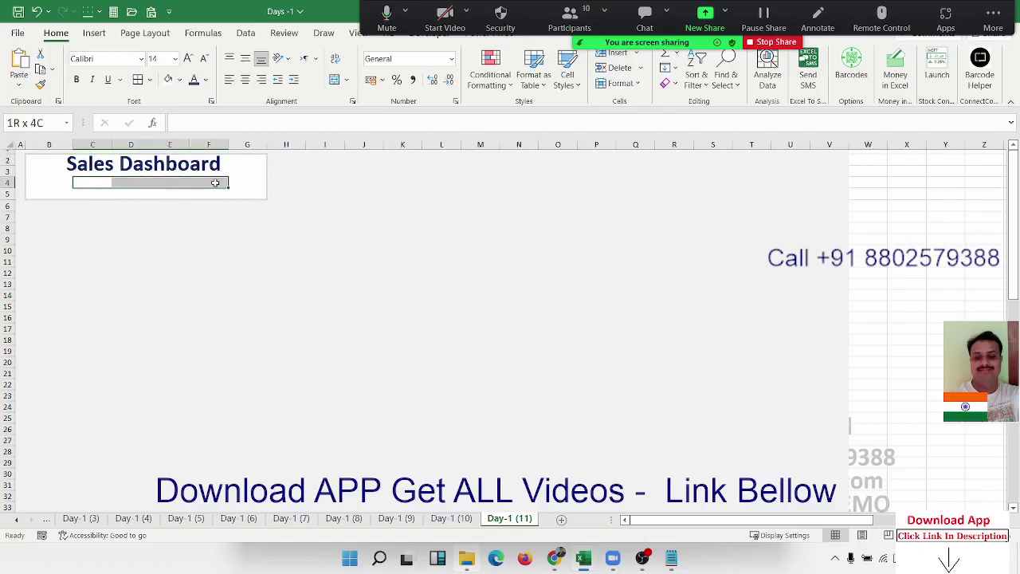
drag(216, 182, 218, 196)
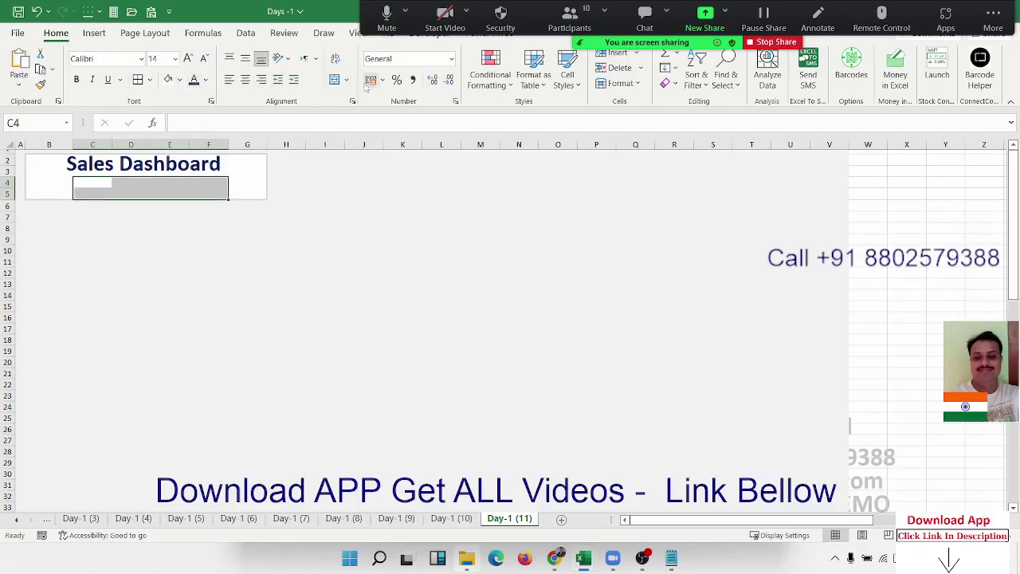
click(338, 82)
text(Y)
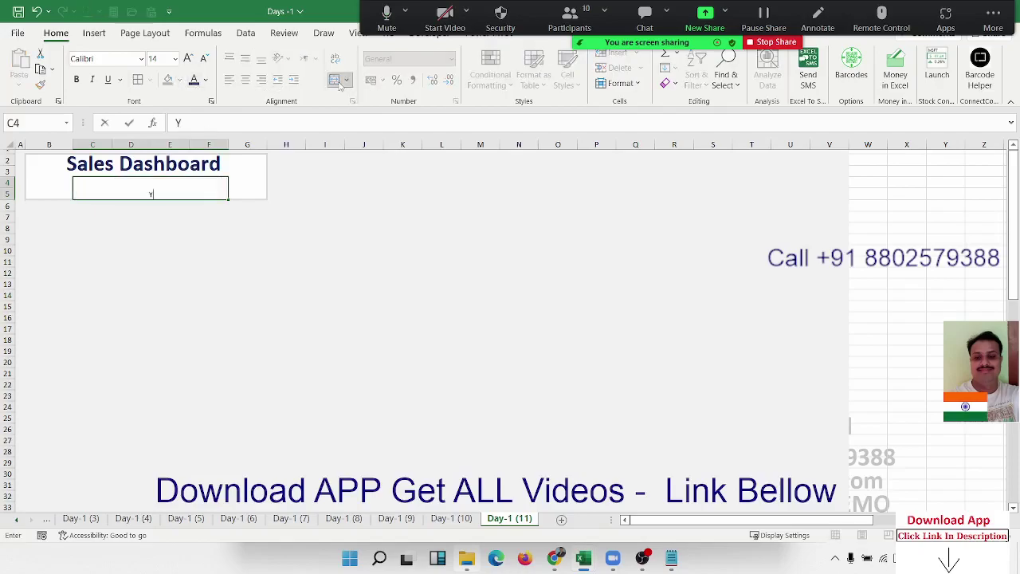
text(ear 20)
text(22)
key(BackSpace)
text(1-)
text( 2022)
key(Return)
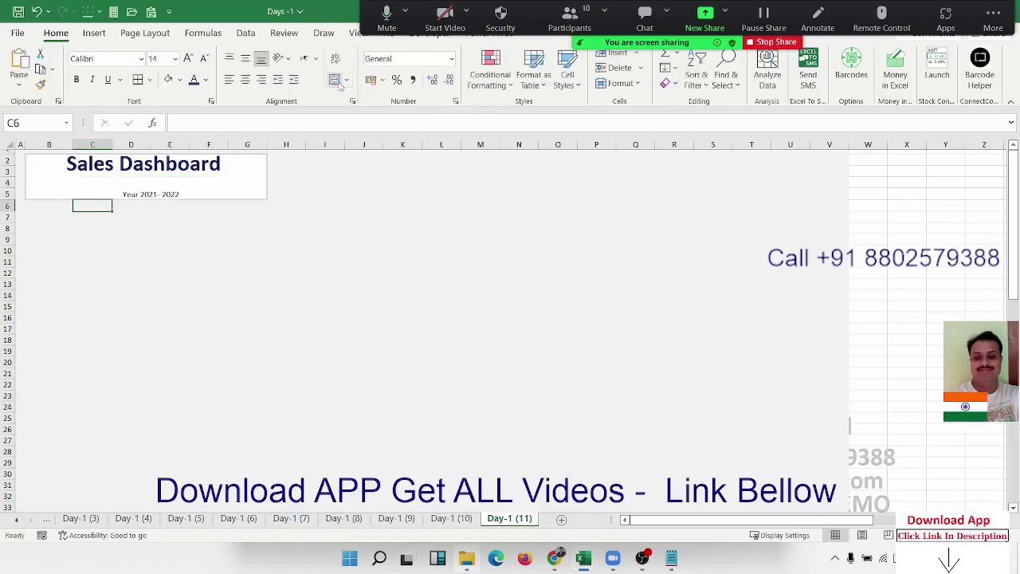
key(Up)
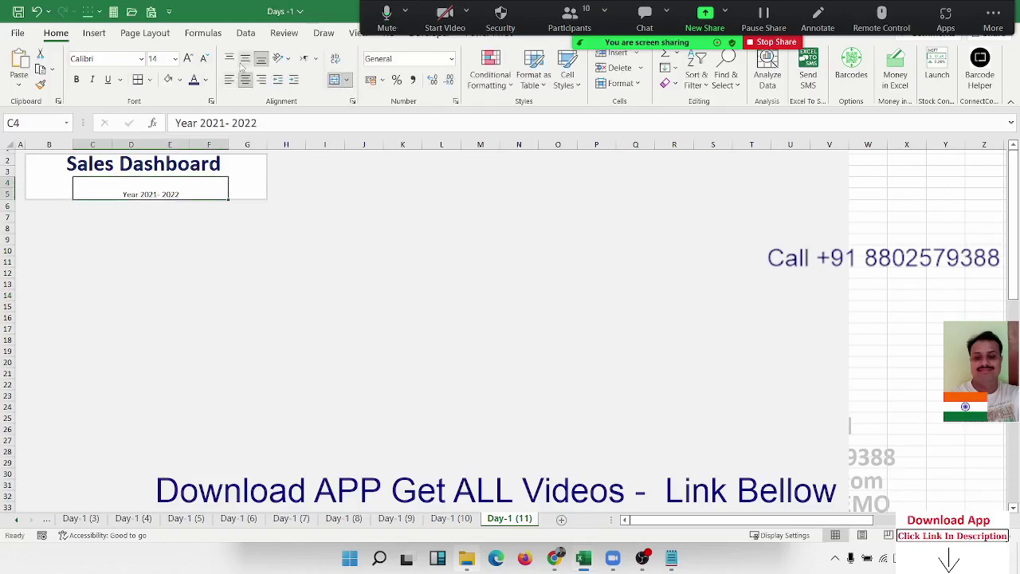
Middle-align the subtitle, enlarge it to size 20 and make it bold.
click(245, 58)
click(189, 58)
click(188, 58)
click(188, 58)
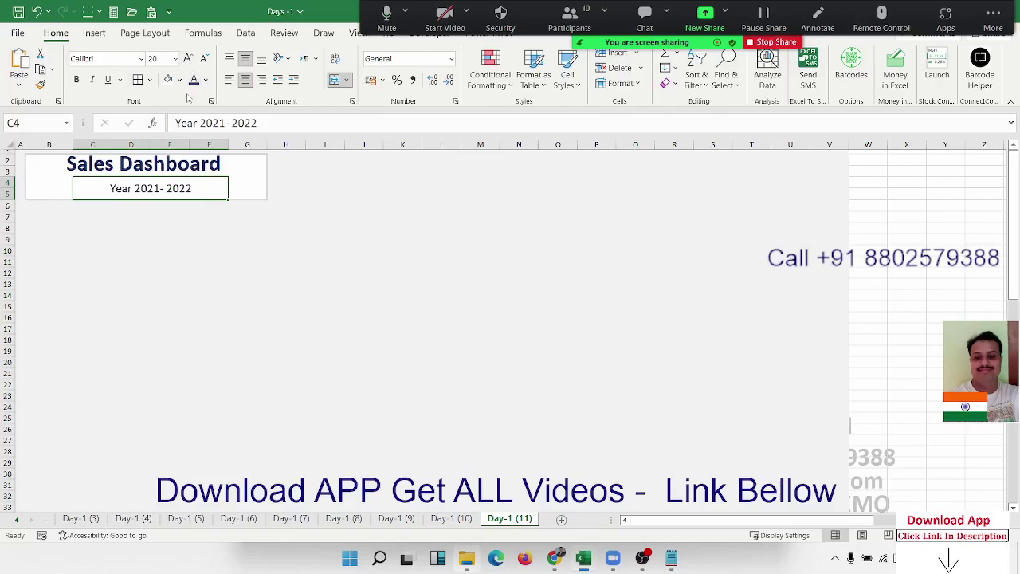
key(ctrl+b)
click(285, 195)
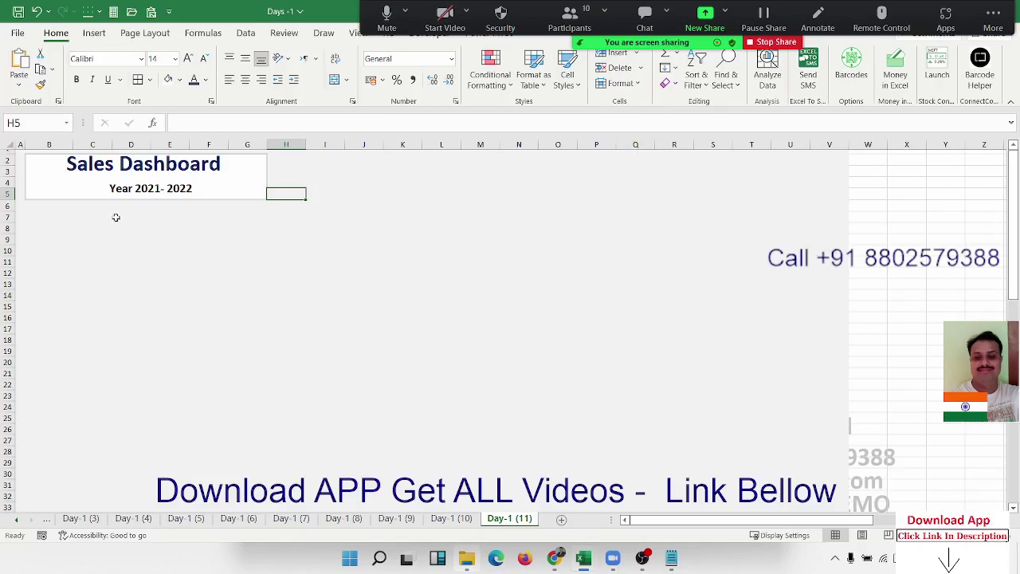
Narrow column H into a thin spacer and select I2:P5 for the second panel.
drag(305, 149, 274, 159)
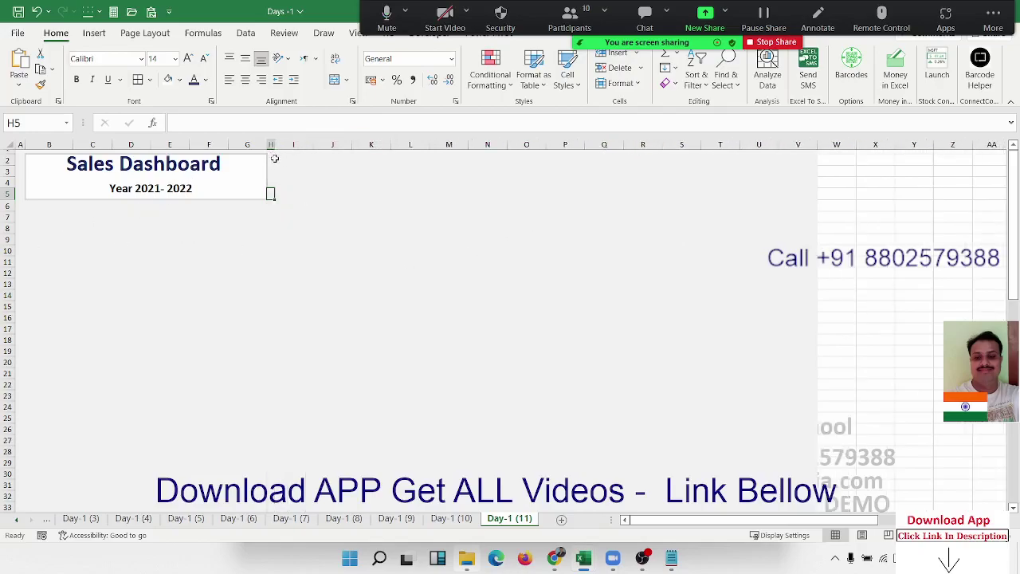
click(277, 159)
key(shift+Right)
key(shift+Right)
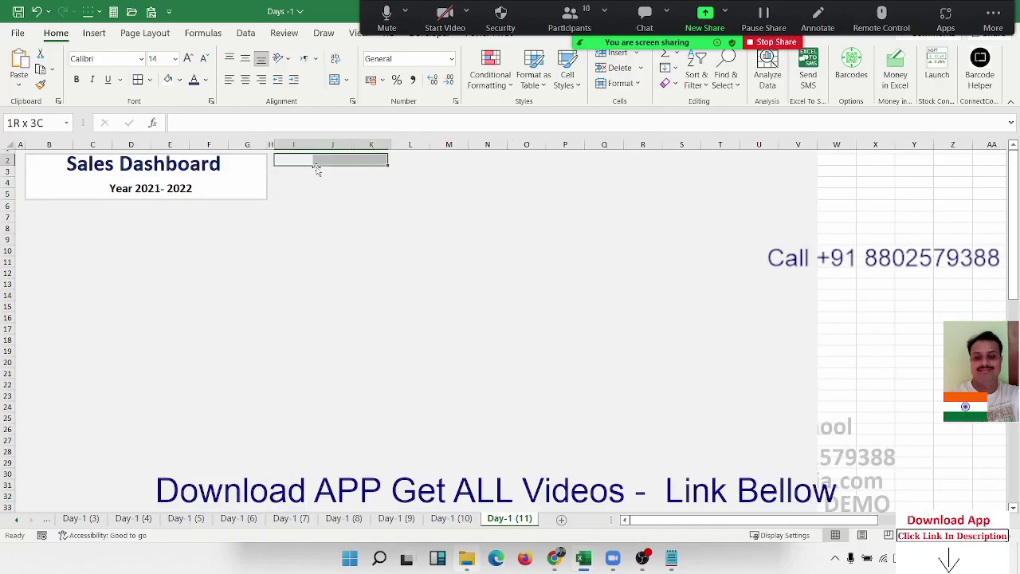
key(shift+Right)
key(shift+Right)
key(shift+Right)
key(shift+Right)
key(shift+Right)
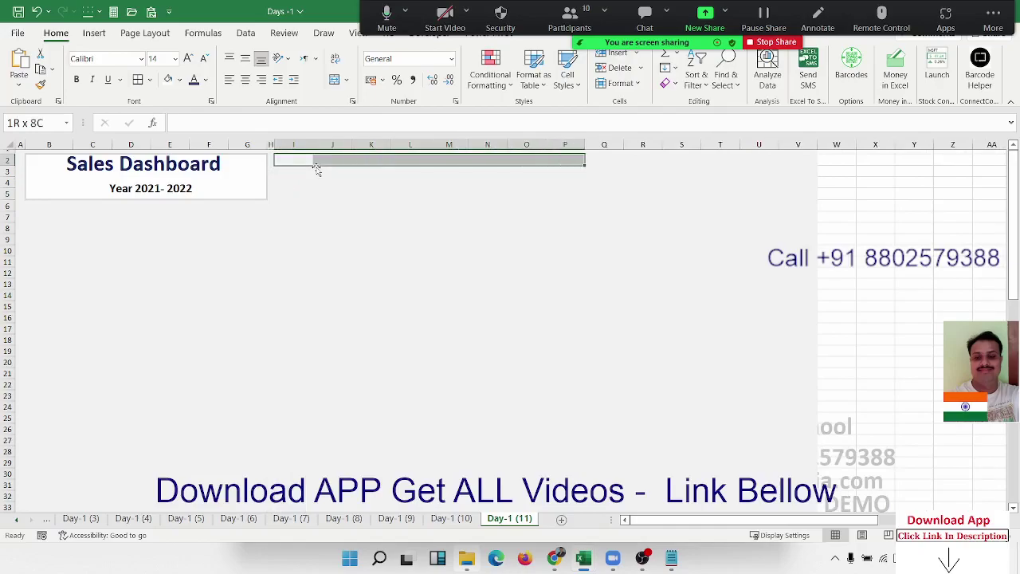
key(shift+Down)
key(shift+Down)
key(shift+Down)
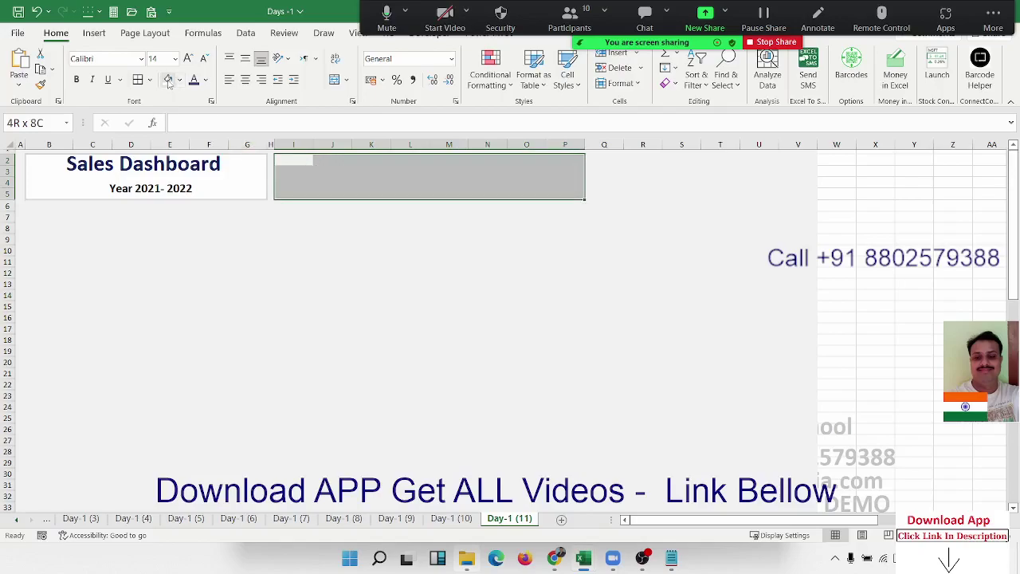
Frame I2:P5 with a grey dashed outline border.
right_click(391, 186)
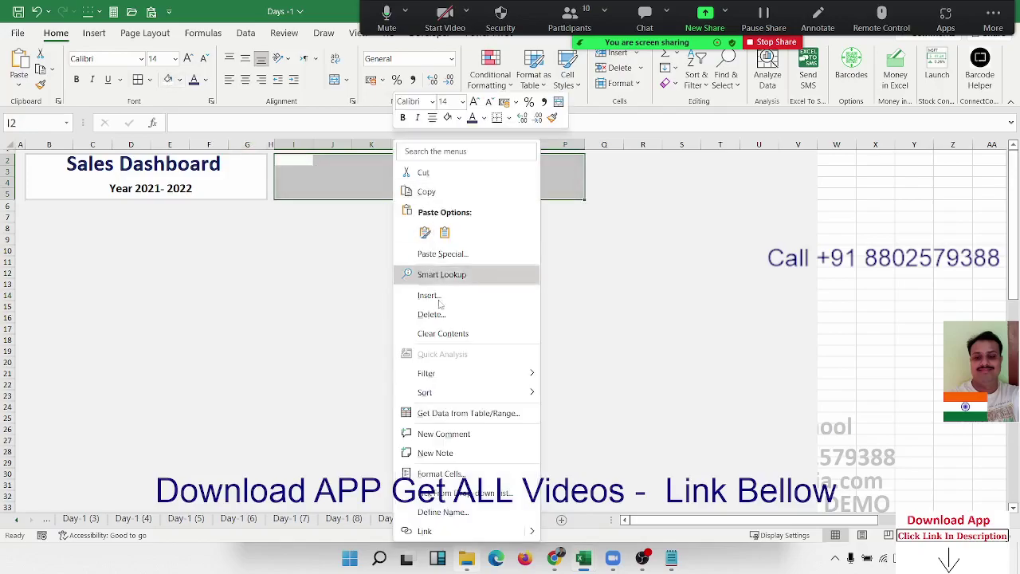
click(442, 475)
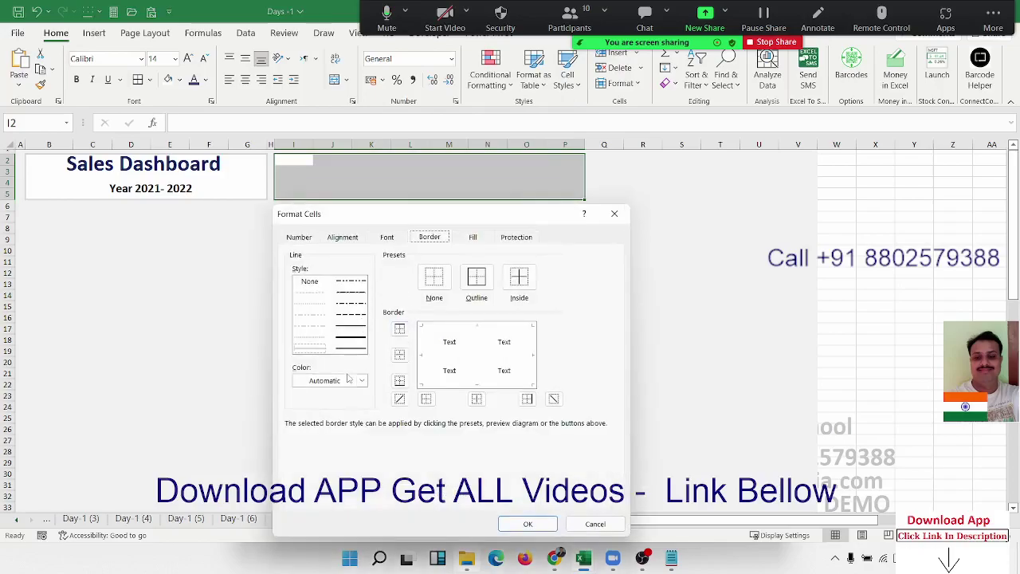
click(321, 383)
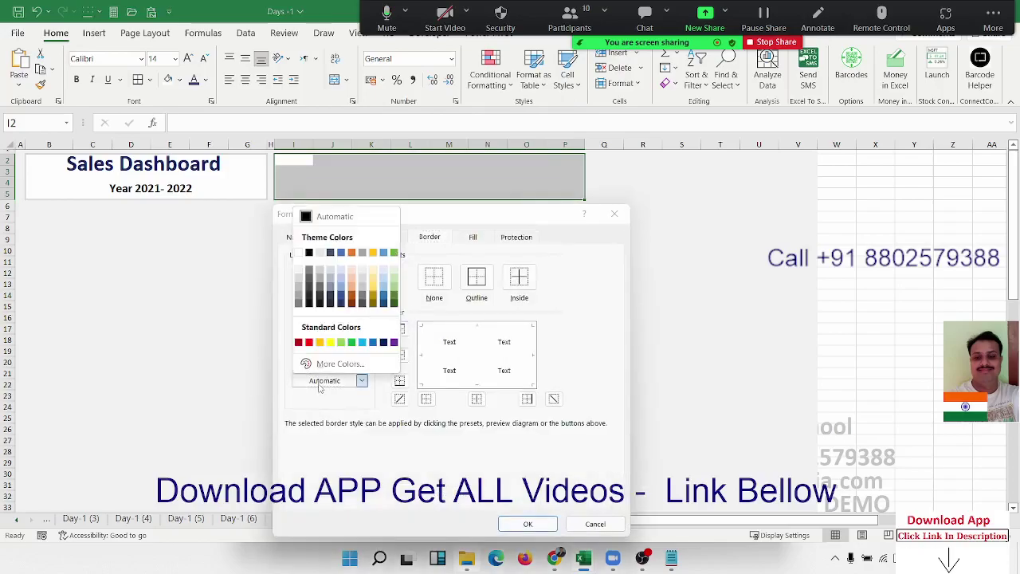
click(303, 297)
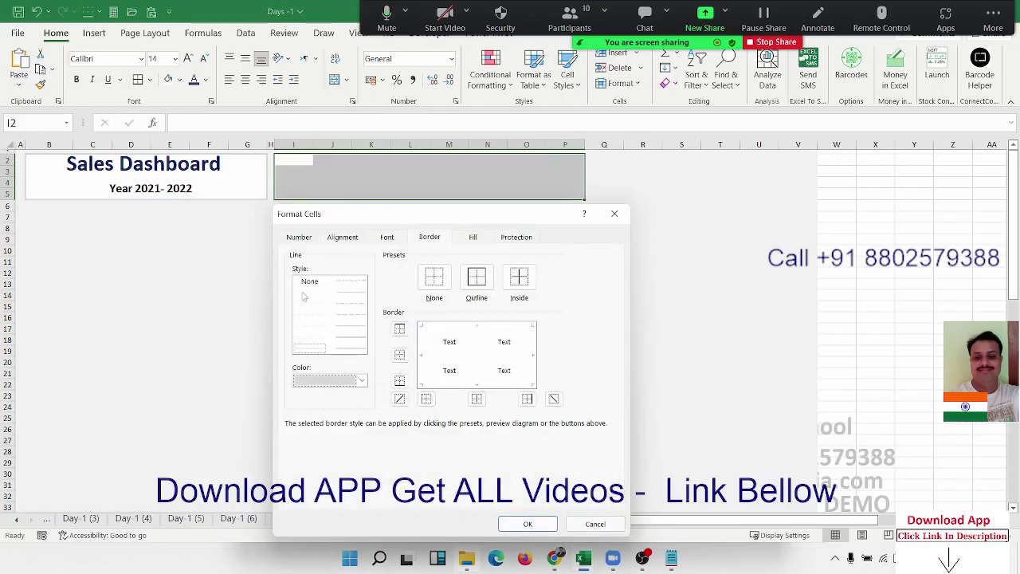
click(351, 338)
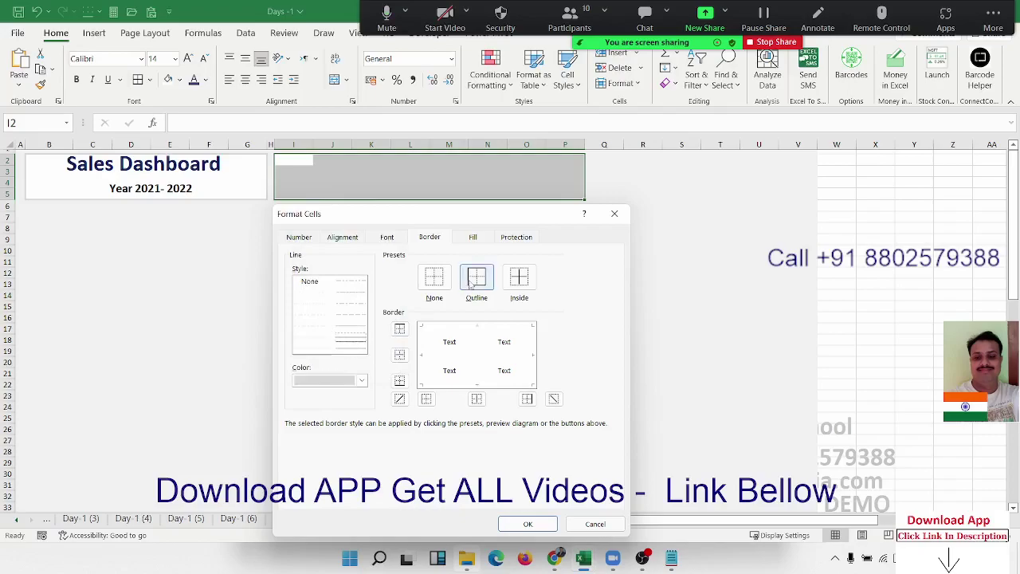
click(476, 279)
click(528, 524)
click(371, 339)
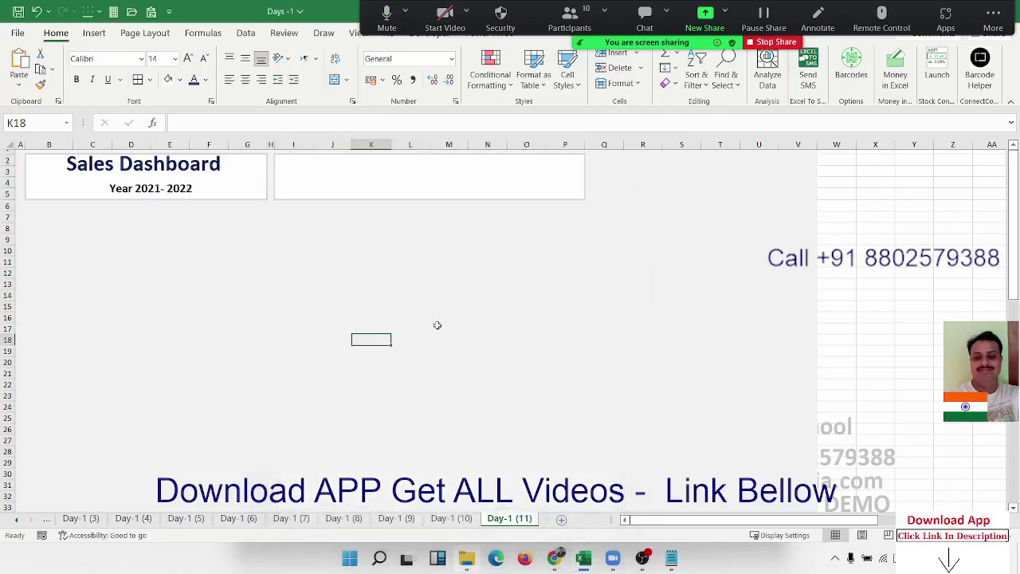
Narrow column Q into a thin spacer and select R2:U5 for the third panel.
drag(618, 151, 591, 148)
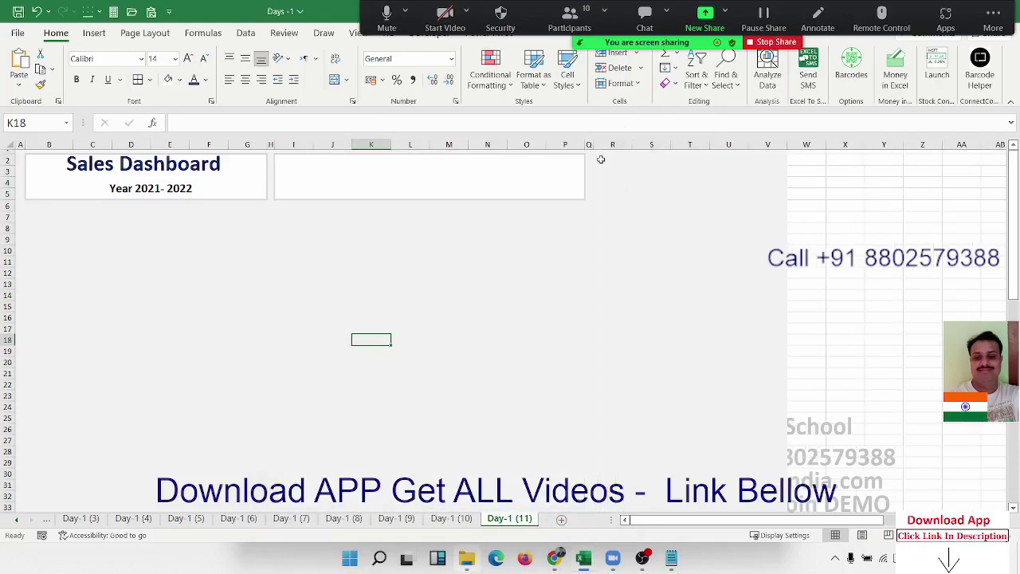
click(605, 162)
key(shift+Right)
key(shift+Right)
key(shift+Right)
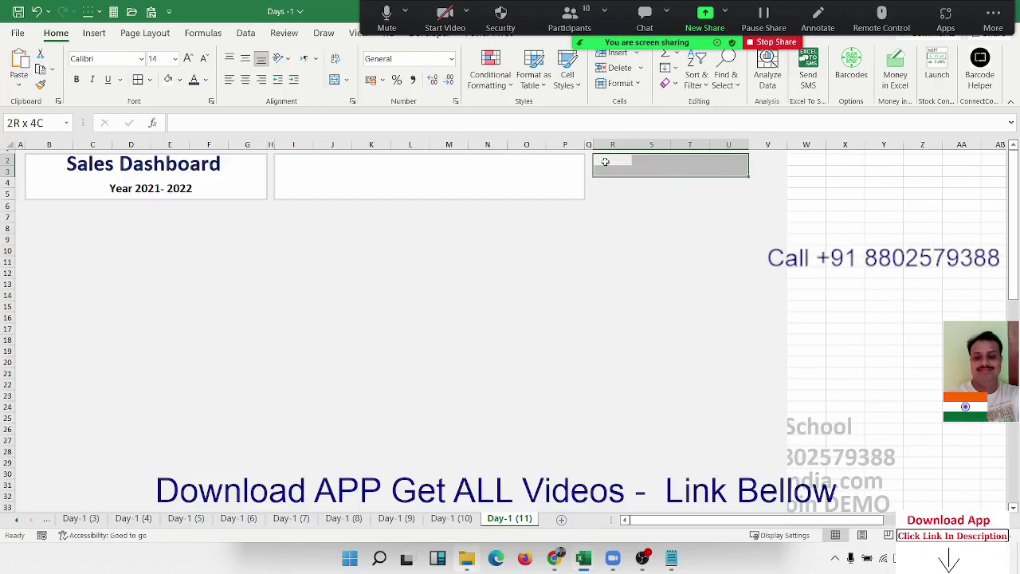
key(shift+Right)
key(shift+Down)
key(shift+Down)
key(shift+Down)
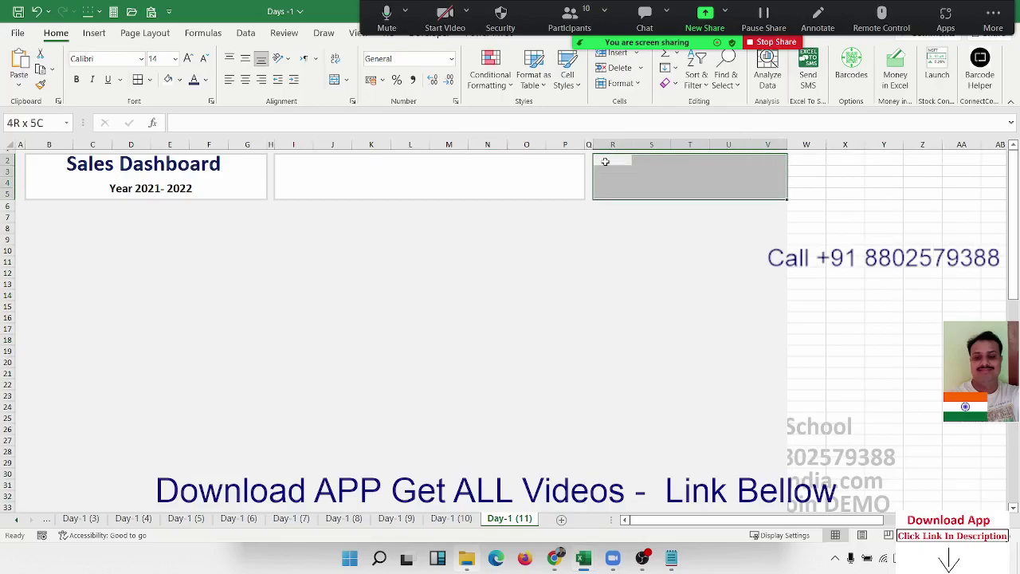
key(shift+Left)
key(shift+Right)
key(shift+Left)
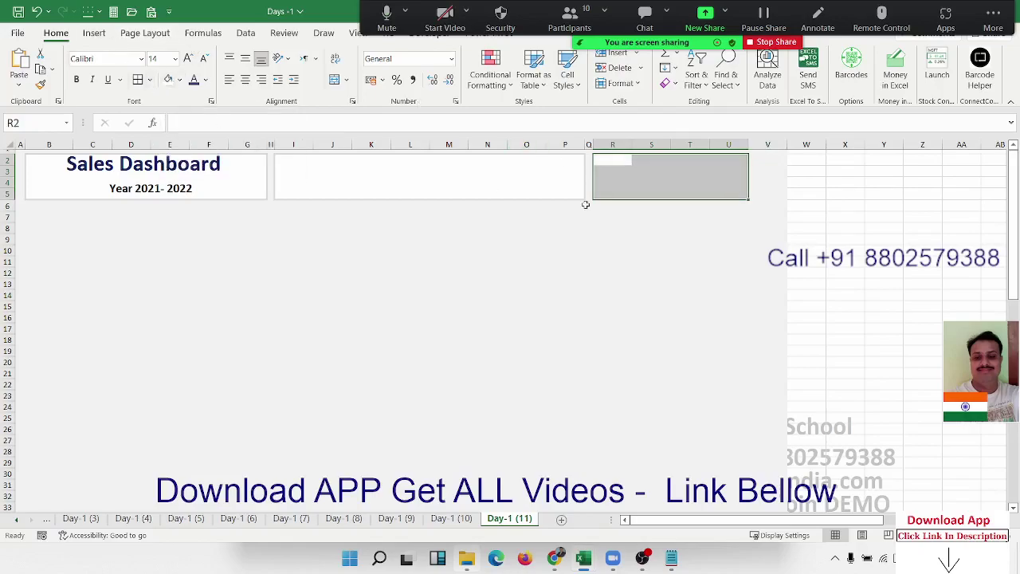
Frame R2:U5 with a light grey dashed outline border.
right_click(663, 173)
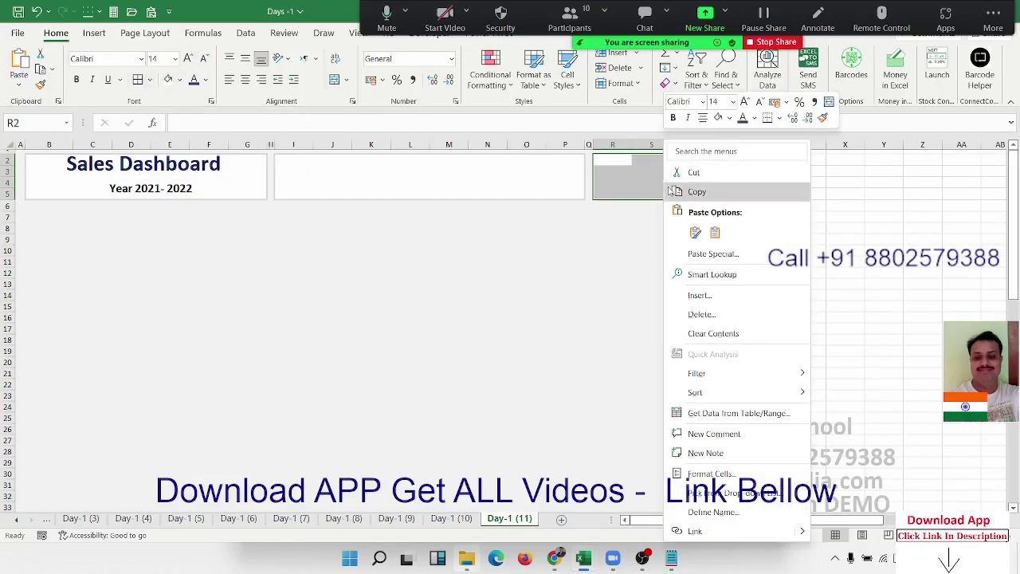
click(721, 474)
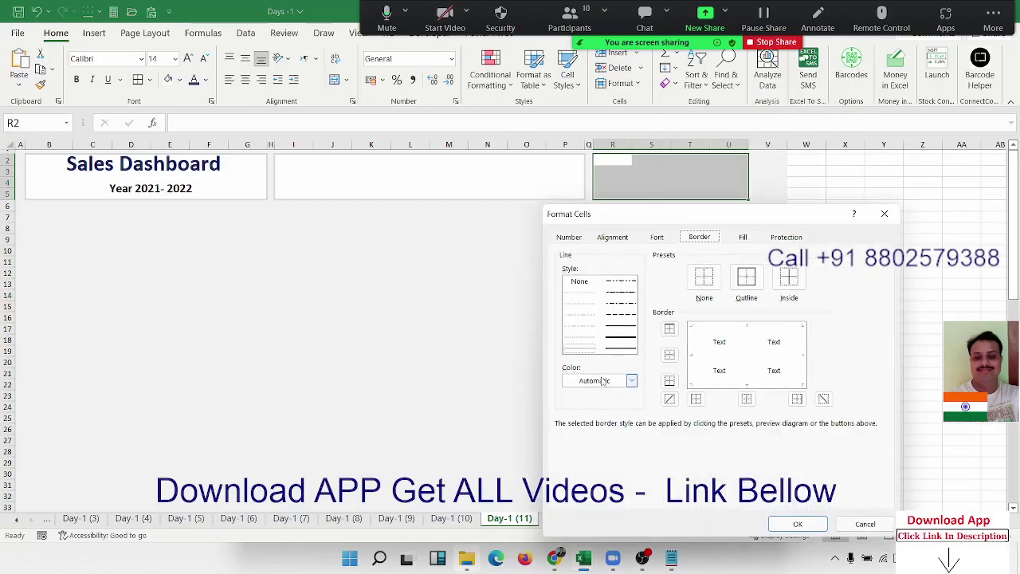
click(602, 380)
click(568, 279)
click(621, 349)
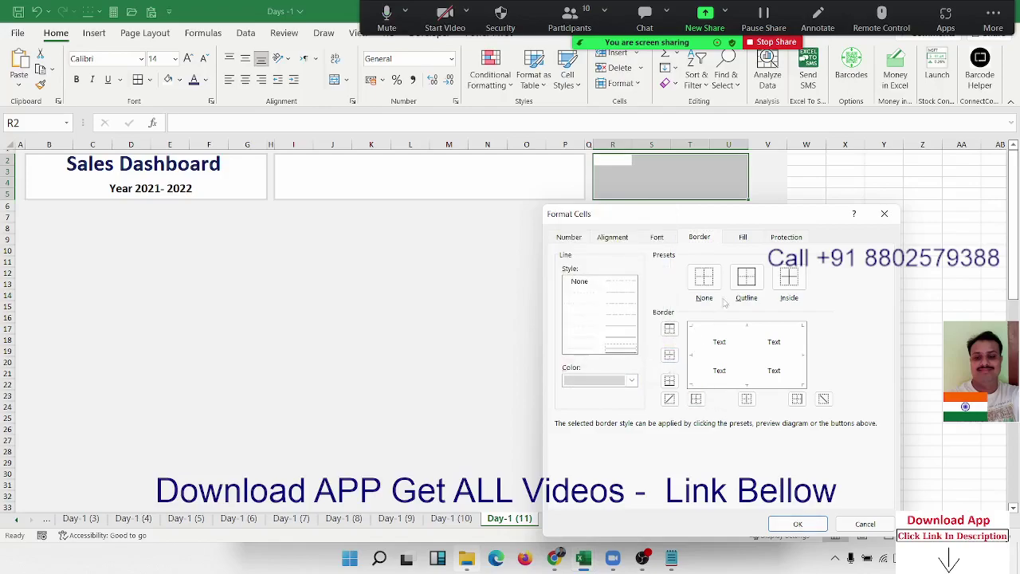
click(746, 276)
click(798, 524)
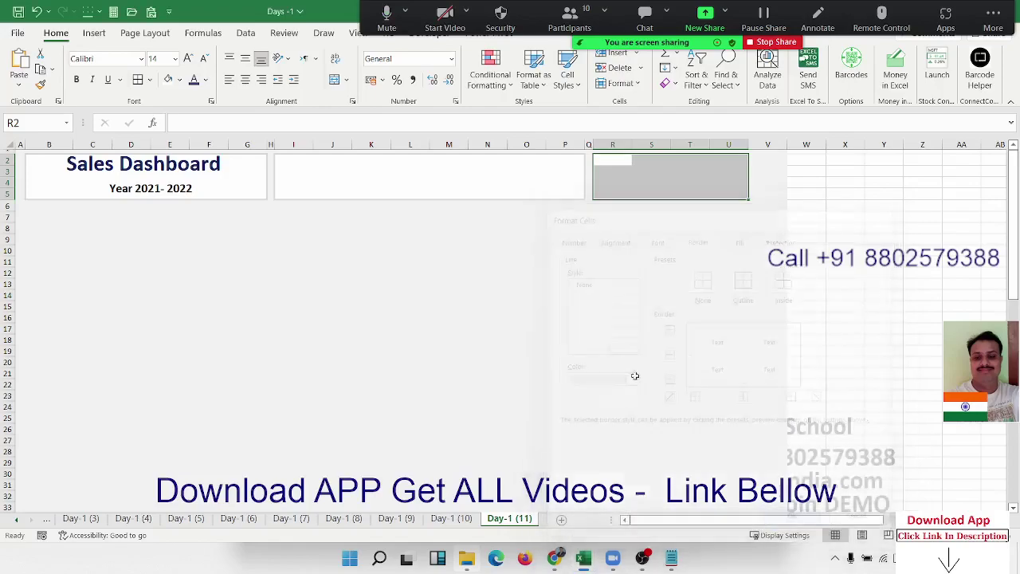
click(561, 306)
click(652, 177)
key(Up)
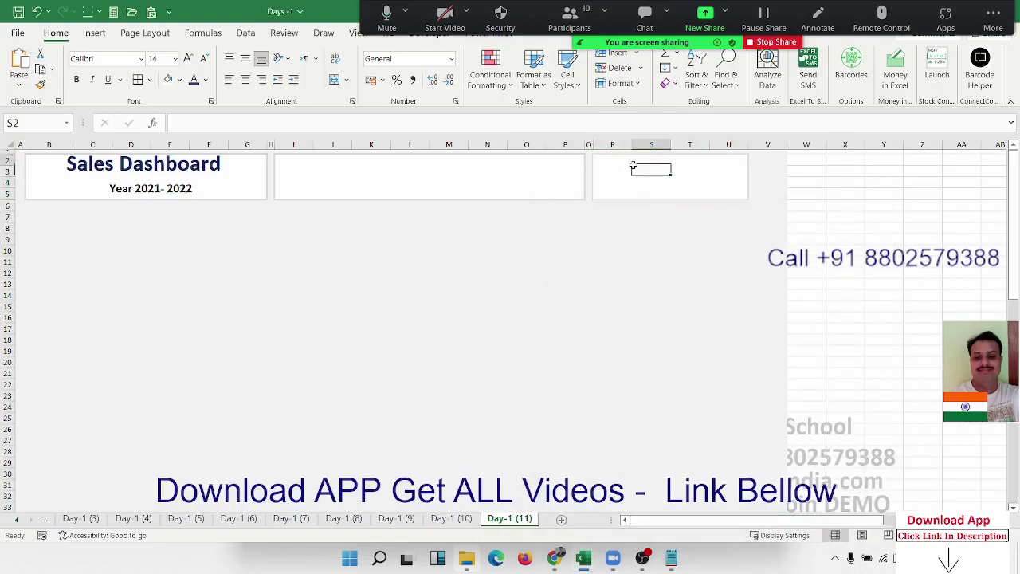
key(Up)
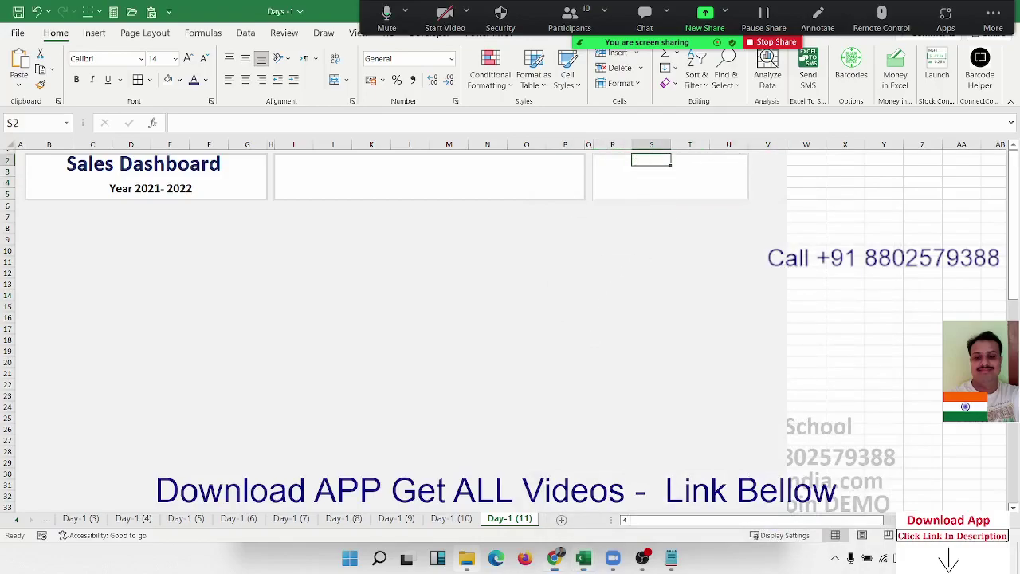
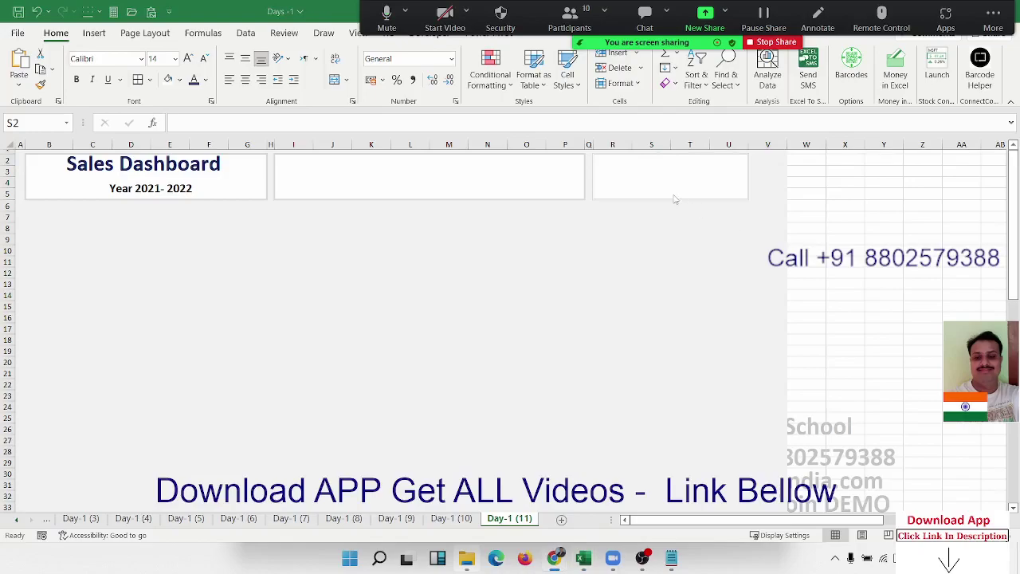
Shrink the pasted IPT Excel School logo and fit it into the top-right box over R2:T4.
click(606, 238)
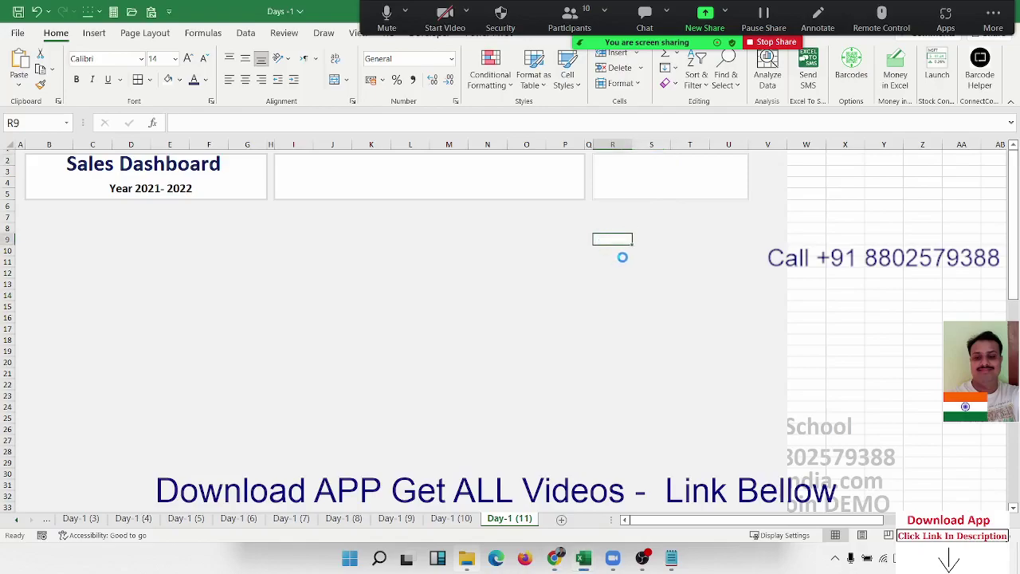
drag(760, 289, 691, 289)
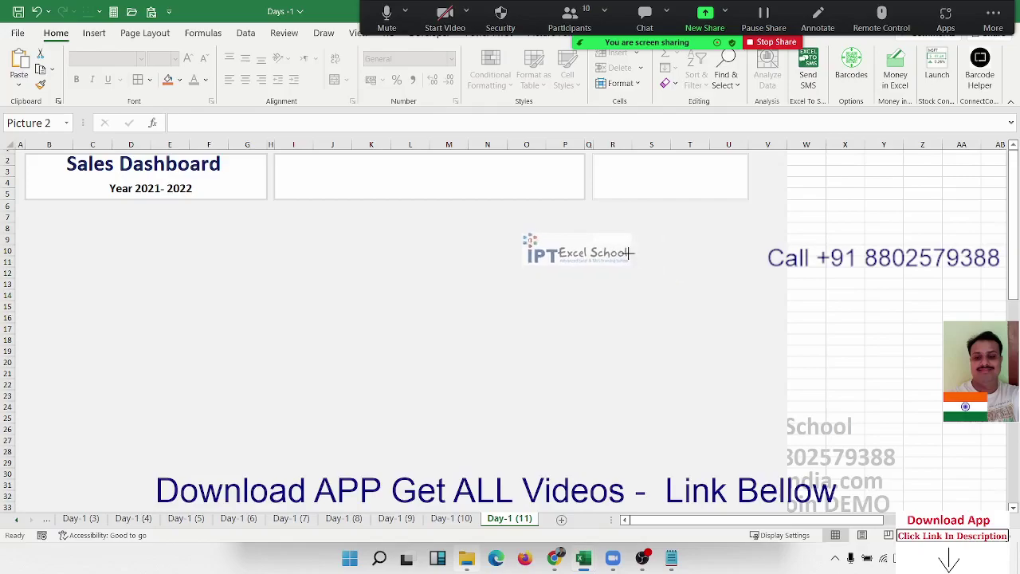
mouse_move(735, 295)
mouse_down()
mouse_move(633, 267)
mouse_move(685, 175)
mouse_move(717, 191)
mouse_up()
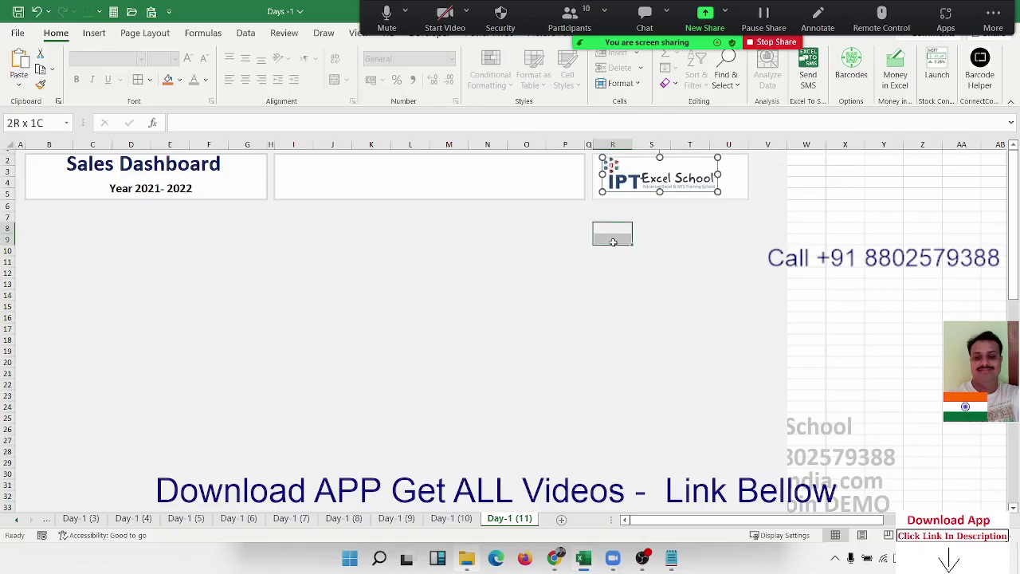
click(612, 239)
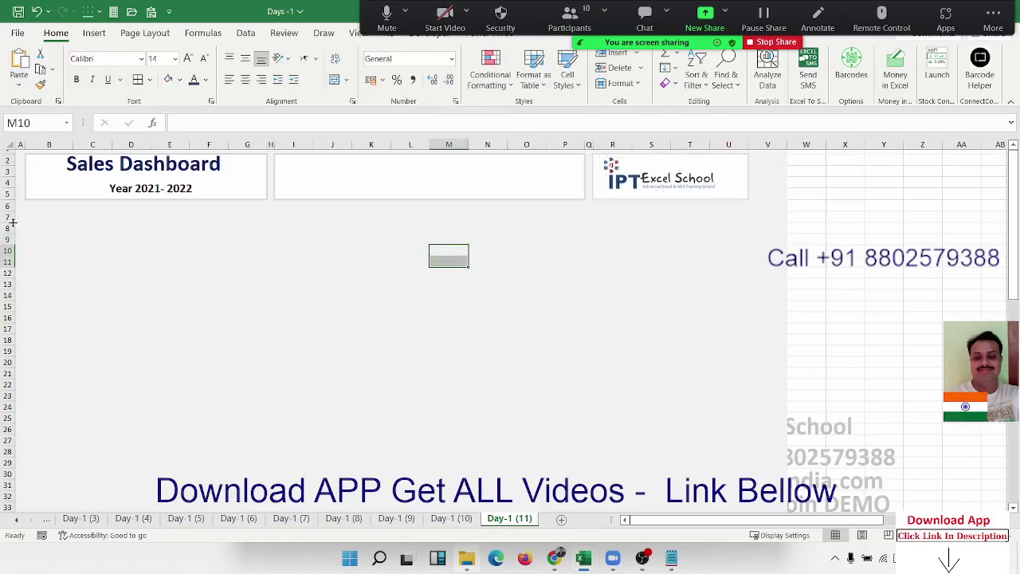
Narrow column V and select B8:C31 for the tall left panel.
click(40, 232)
drag(48, 232, 49, 241)
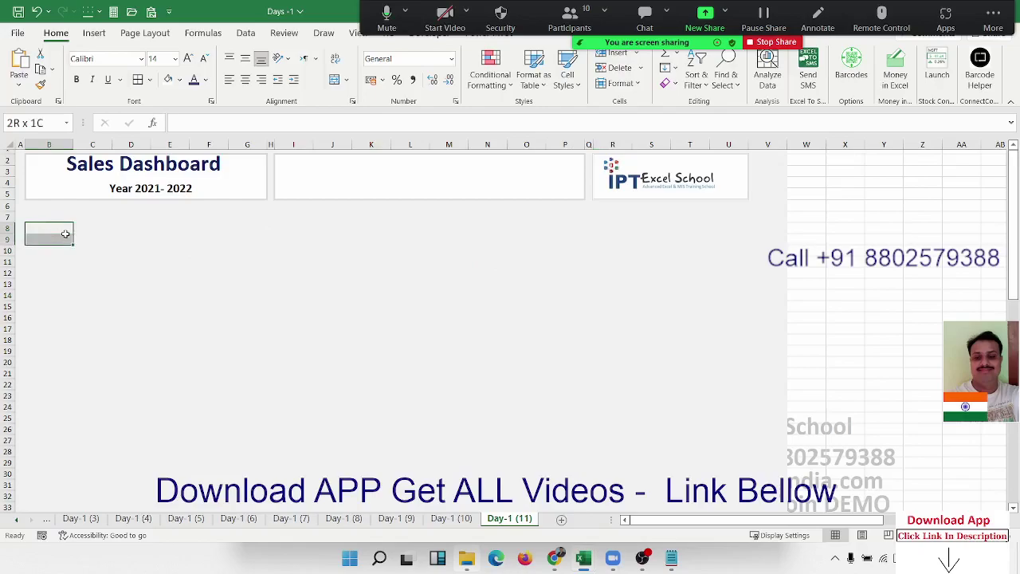
drag(784, 144, 764, 145)
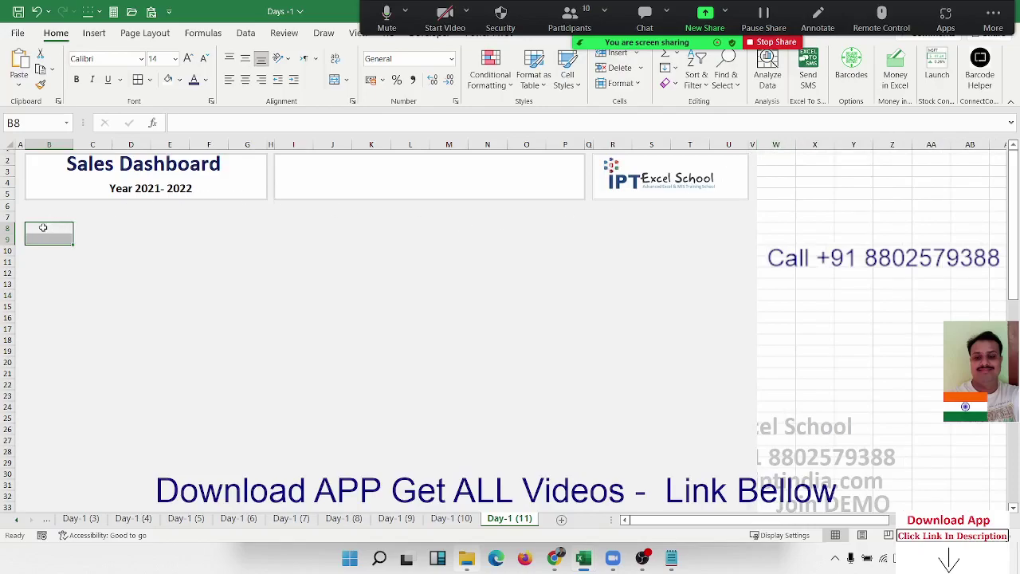
mouse_move(44, 228)
mouse_down()
mouse_move(82, 402)
mouse_move(79, 484)
mouse_up()
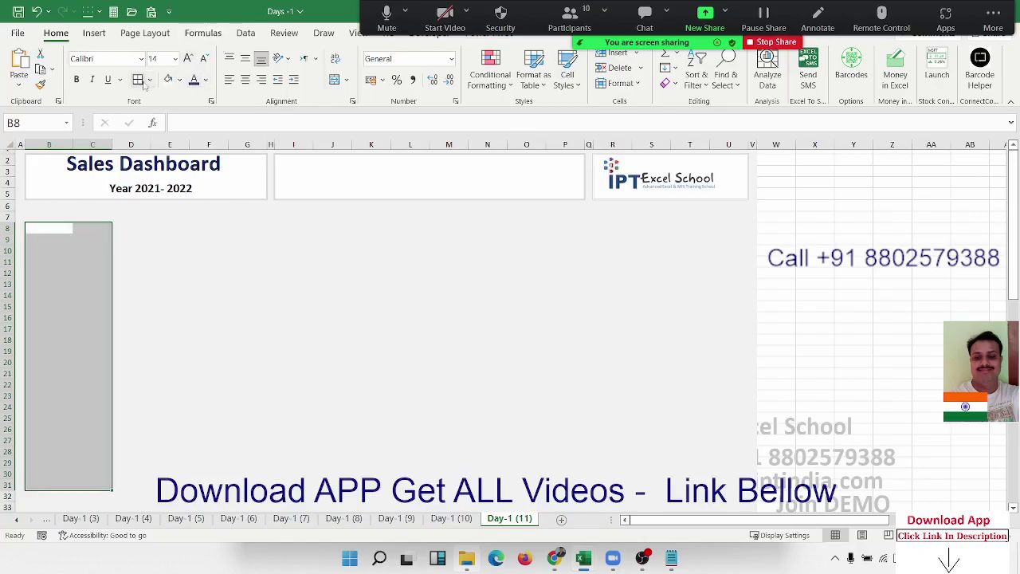
Give B8:C31 a light grey double-line outline border.
right_click(48, 386)
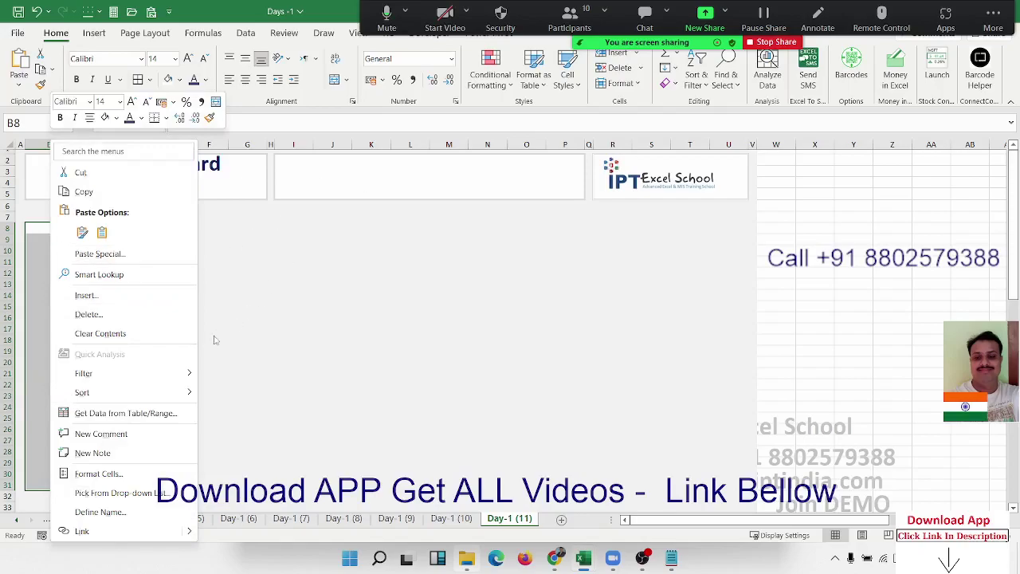
click(99, 473)
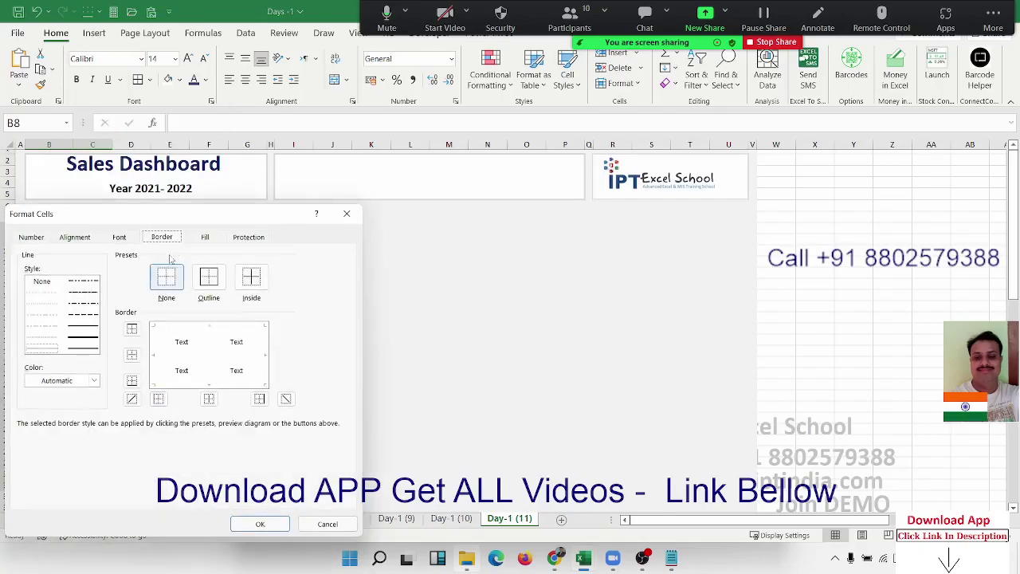
click(93, 380)
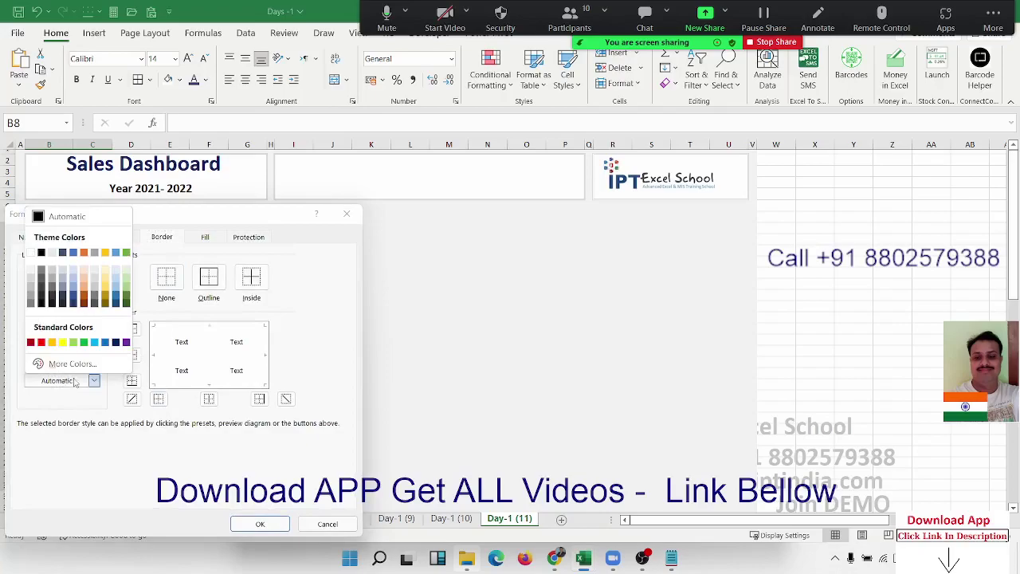
click(30, 280)
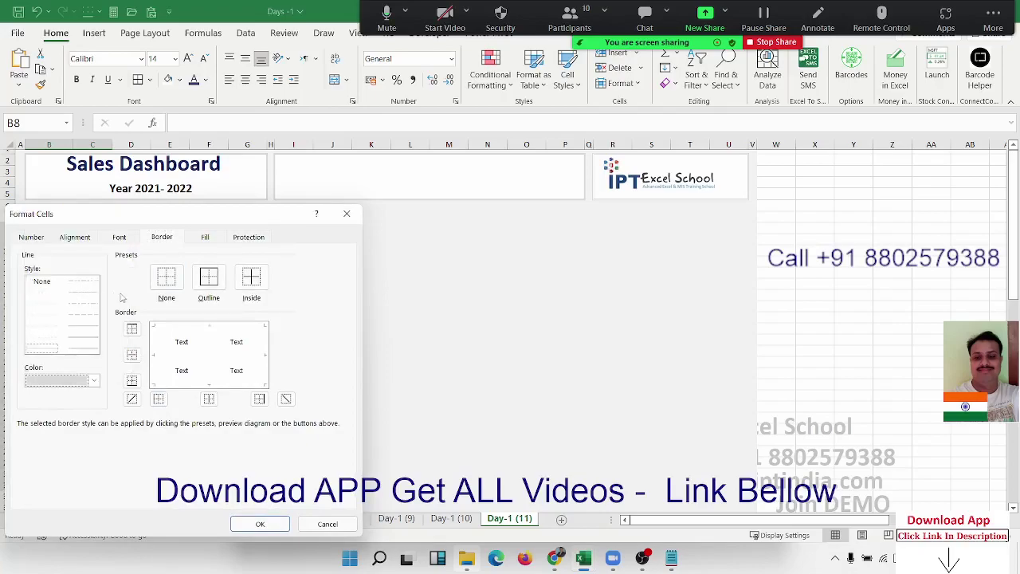
click(84, 343)
click(209, 278)
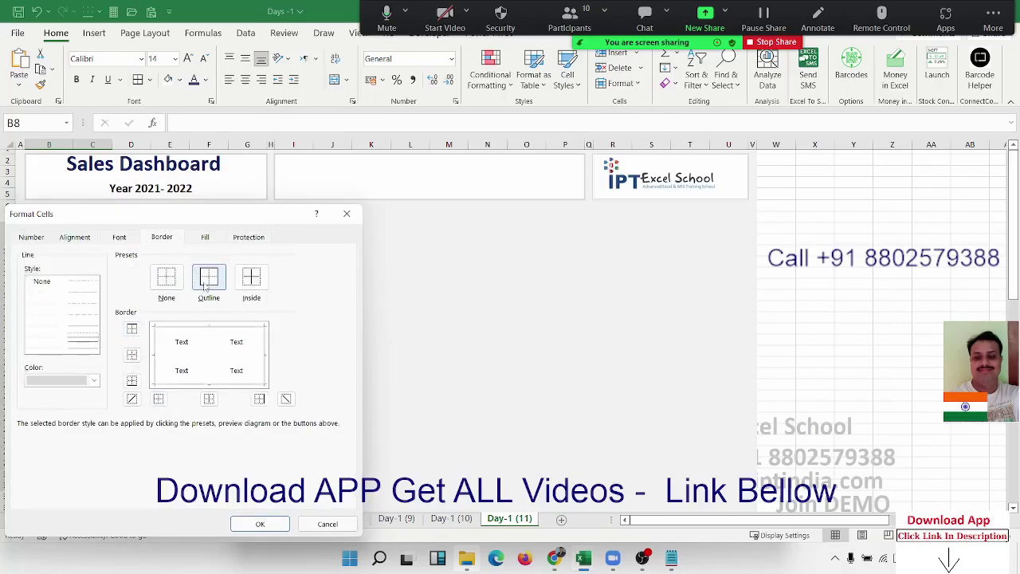
click(262, 521)
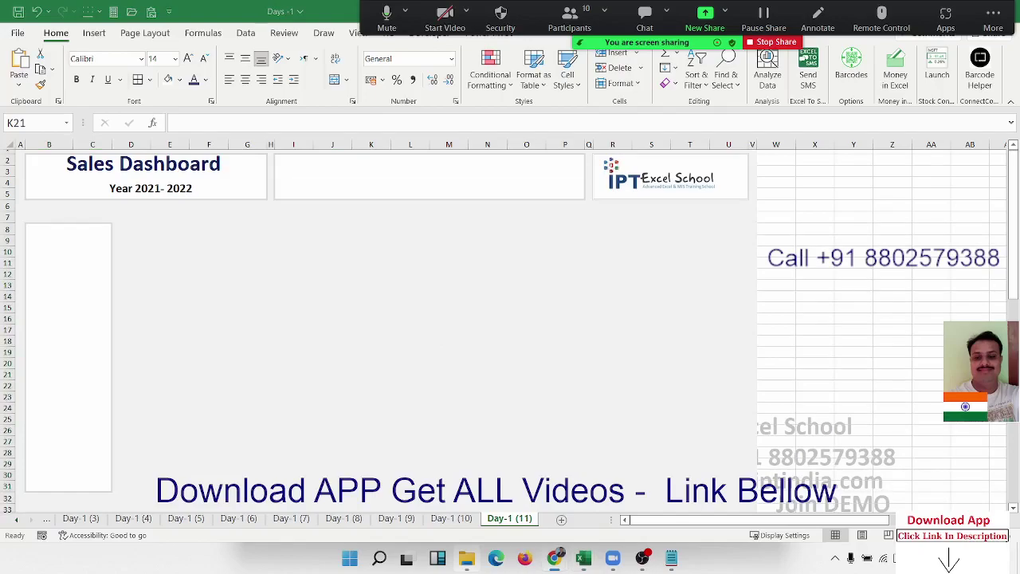
Narrow column D and select E8:G11 for the first KPI box.
click(209, 230)
key(Left)
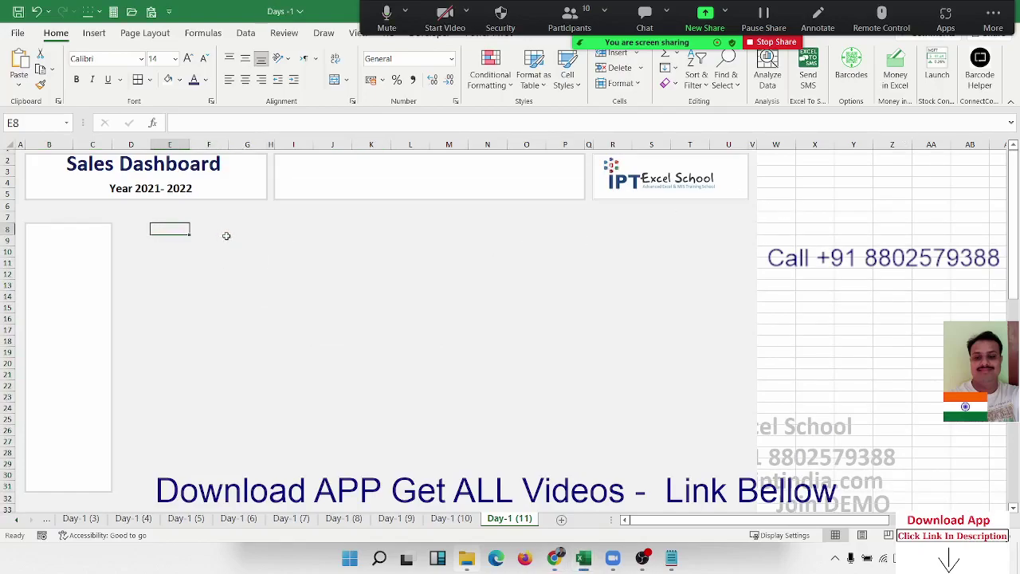
key(Left)
key(Right)
drag(150, 148, 122, 150)
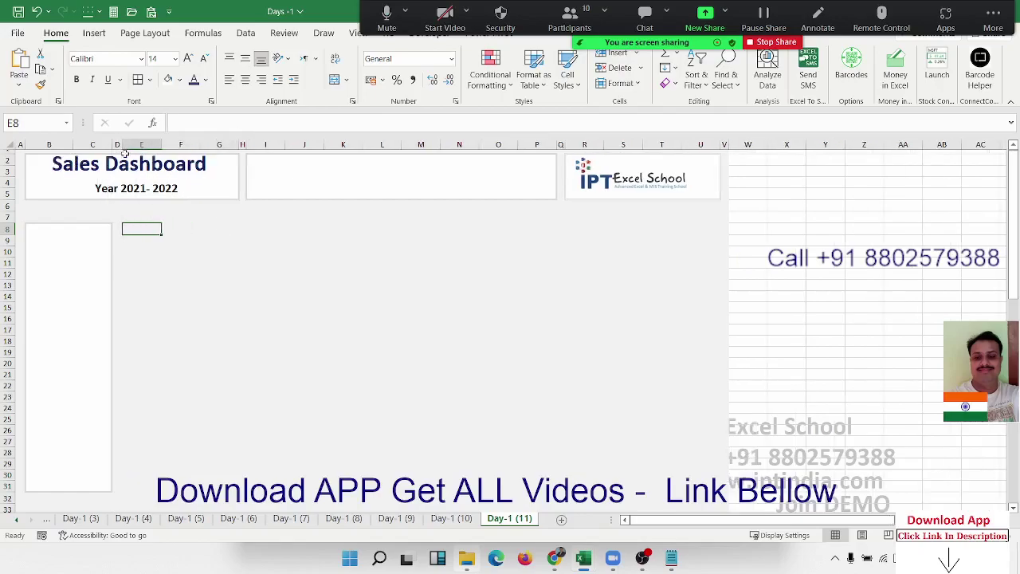
key(shift+Right)
key(shift+Right)
key(shift+Down)
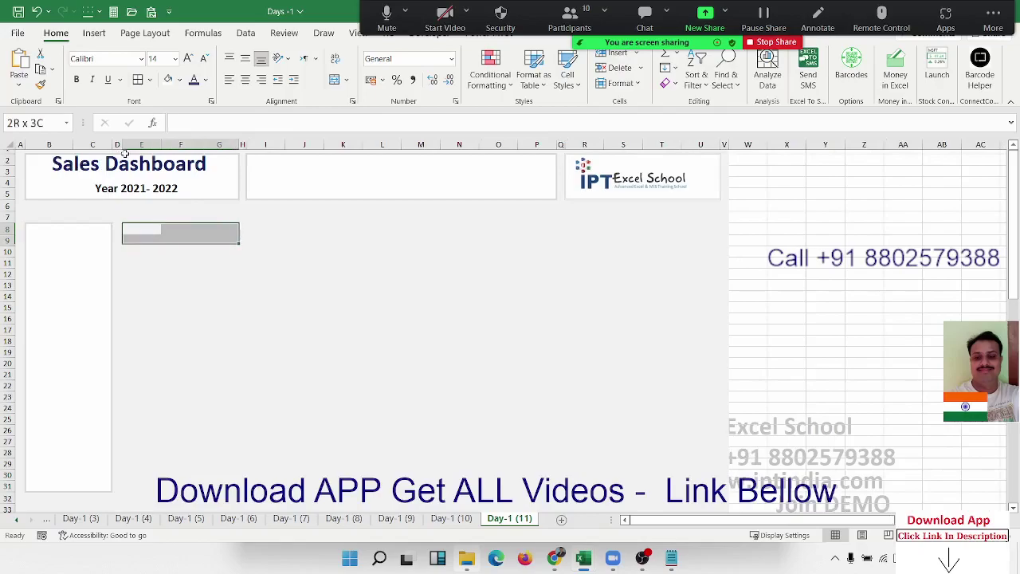
key(shift+Down)
key(shift+Down)
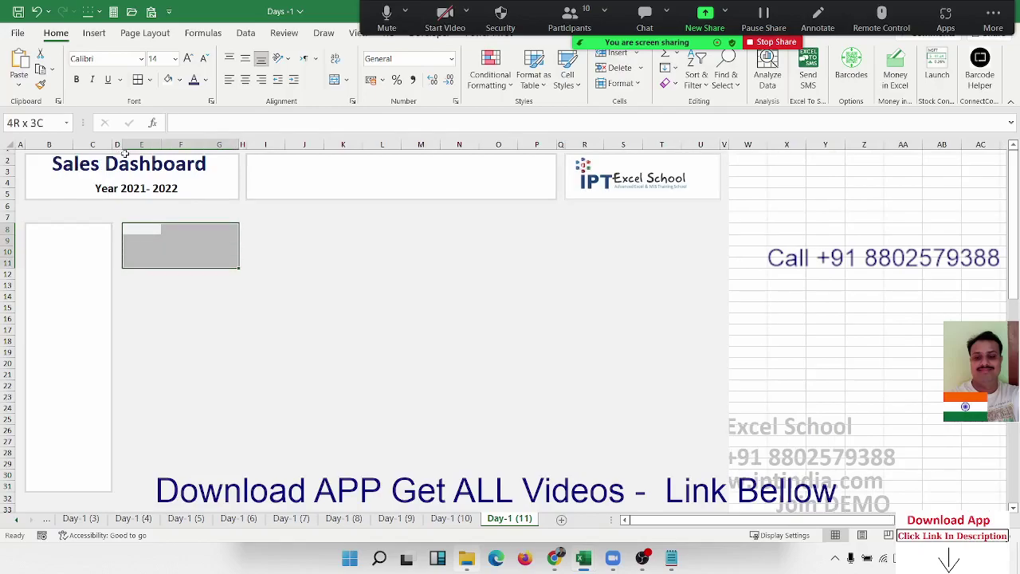
Give E8:G11 a light grey double-line outline border.
right_click(206, 241)
click(247, 475)
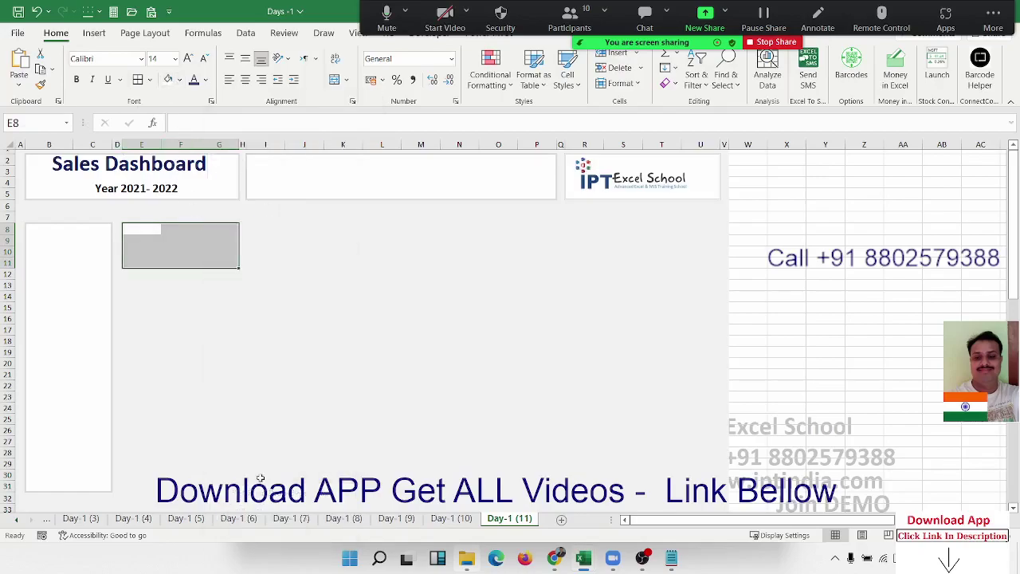
click(147, 381)
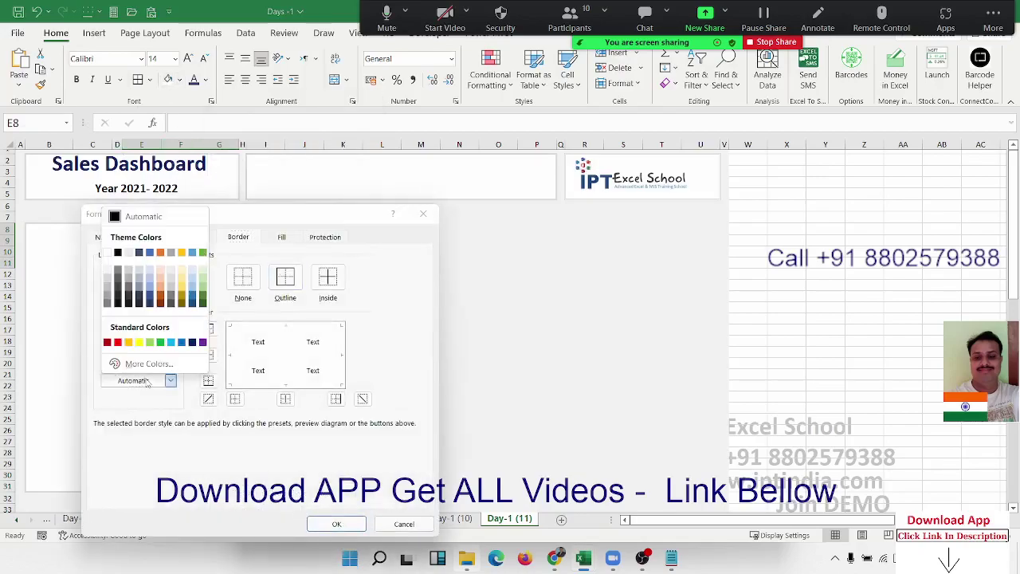
click(109, 281)
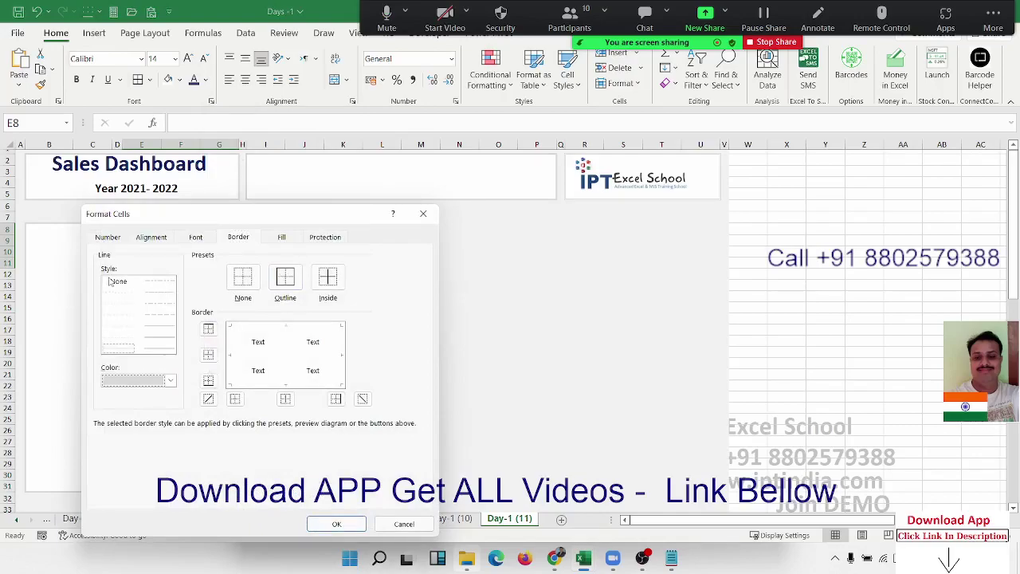
click(169, 343)
click(285, 279)
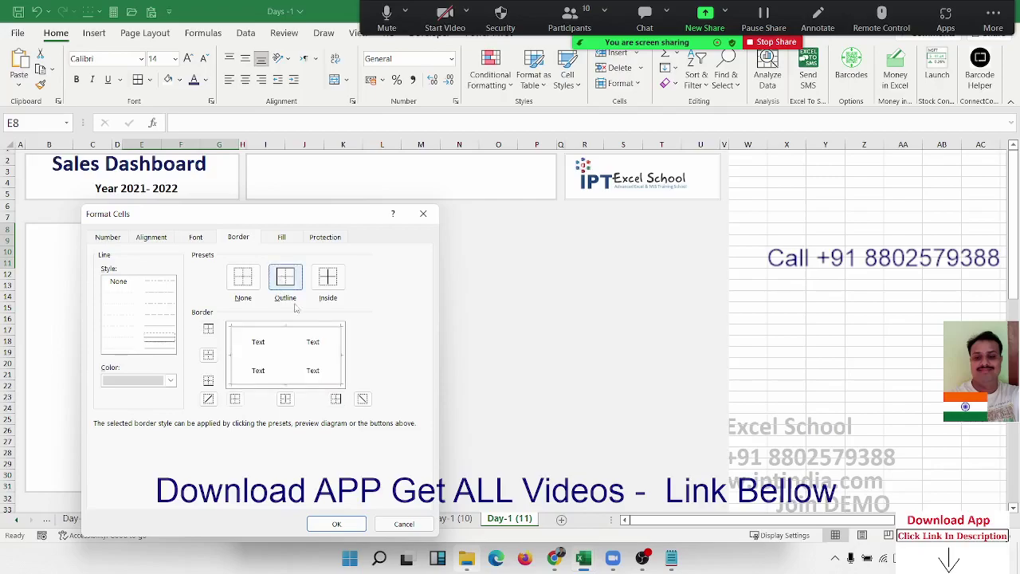
click(336, 524)
click(279, 310)
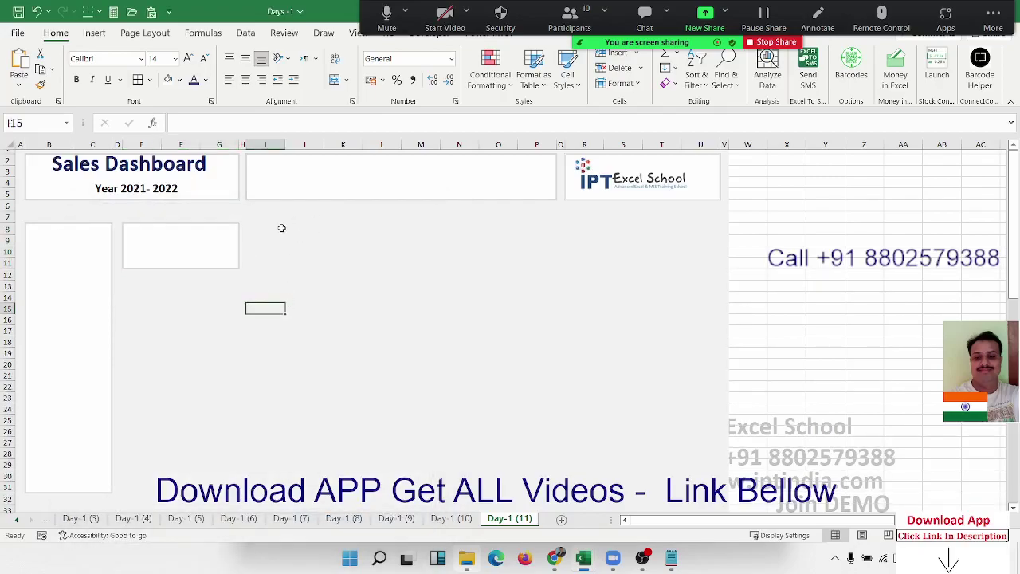
click(281, 229)
Select the I8:K11 box and paint its format, undoing the misplaced result.
key(shift+Right)
key(shift+Right)
key(shift+Right)
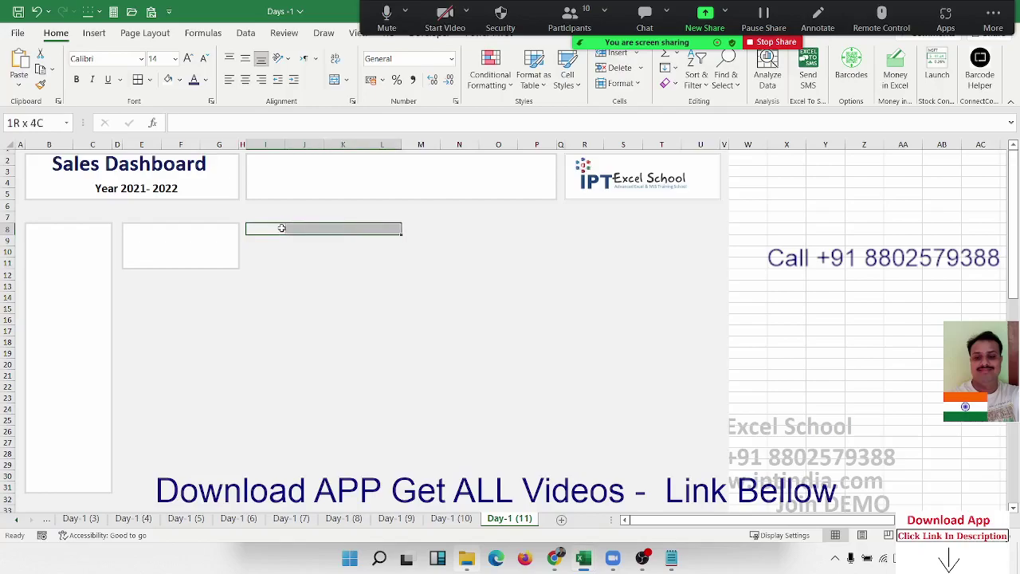
key(shift+Down)
key(shift+Down)
key(shift+Down)
key(shift+Left)
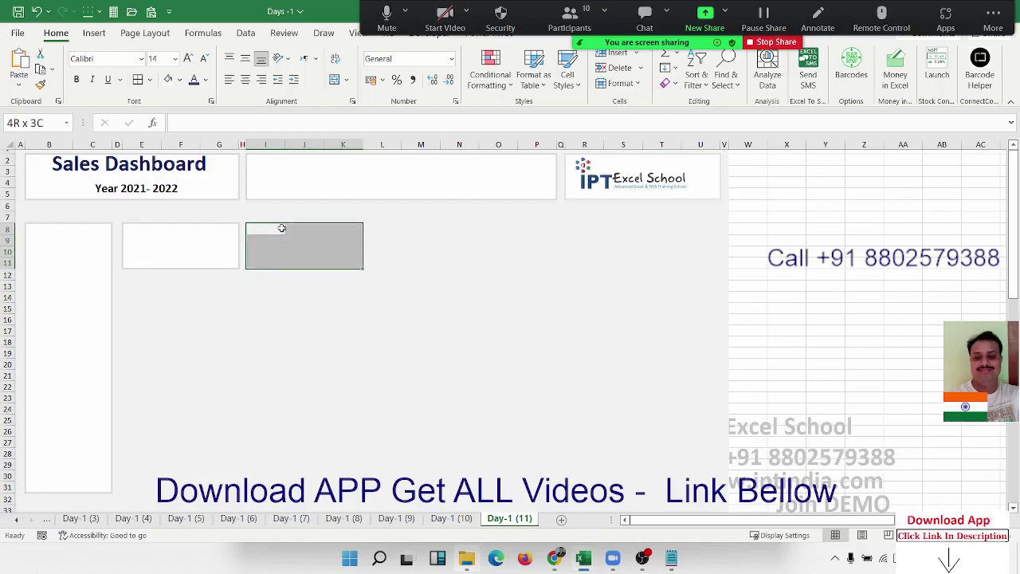
click(338, 328)
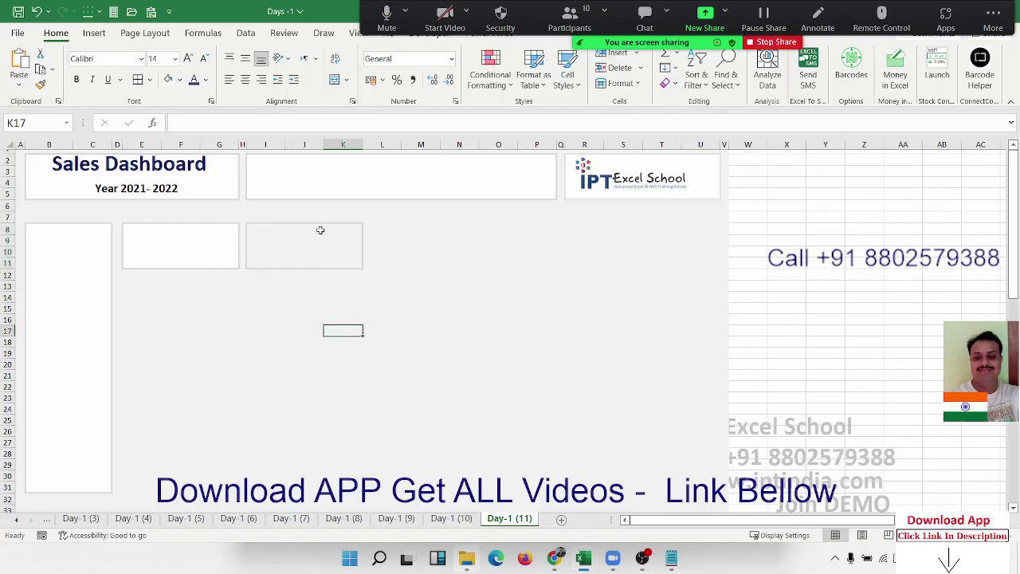
drag(270, 233, 331, 261)
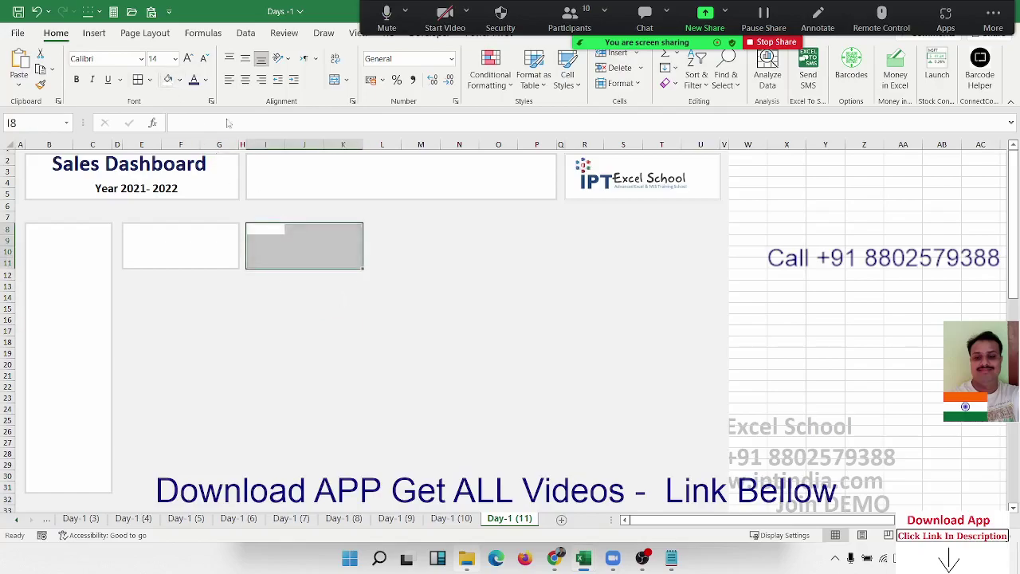
click(398, 230)
drag(256, 229, 352, 262)
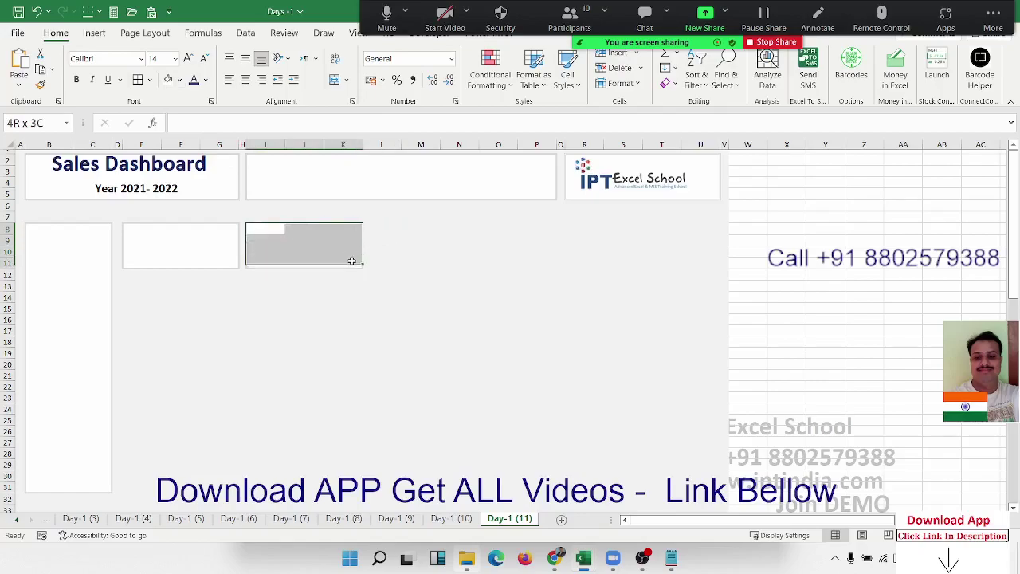
click(39, 85)
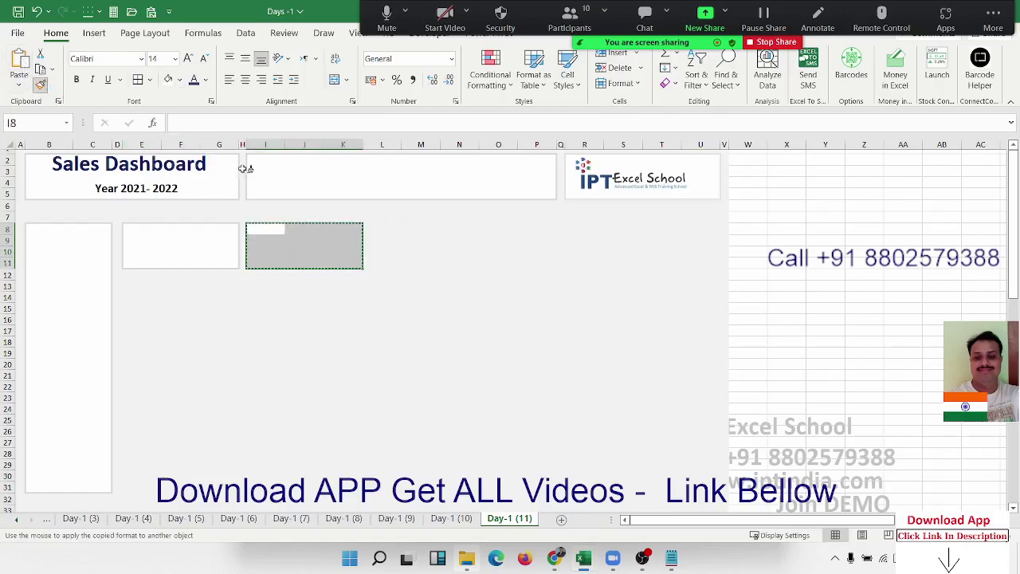
click(388, 229)
key(ctrl+z)
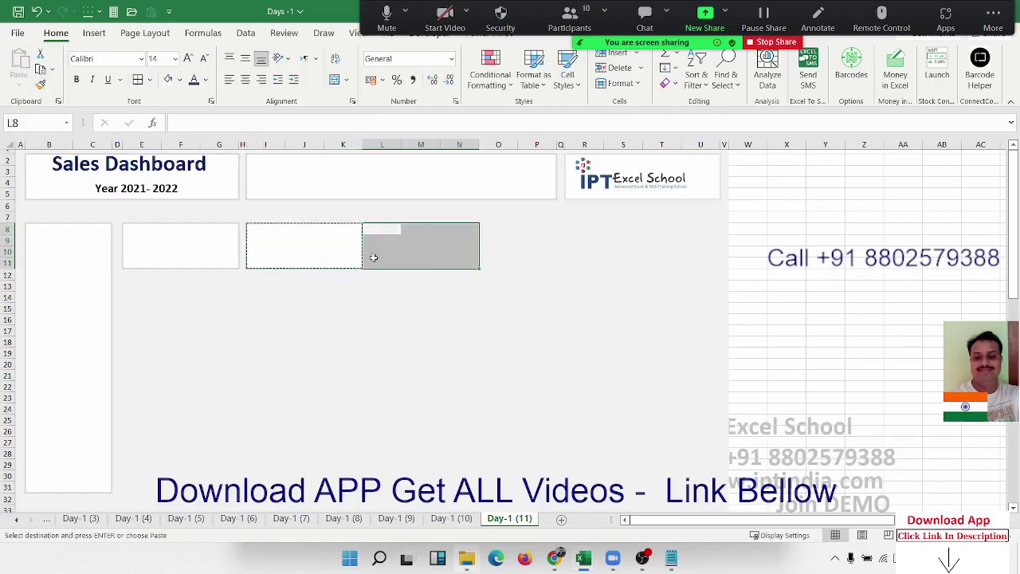
Copy the I8:K11 box border format onto M8:O10 with Format Painter.
click(358, 288)
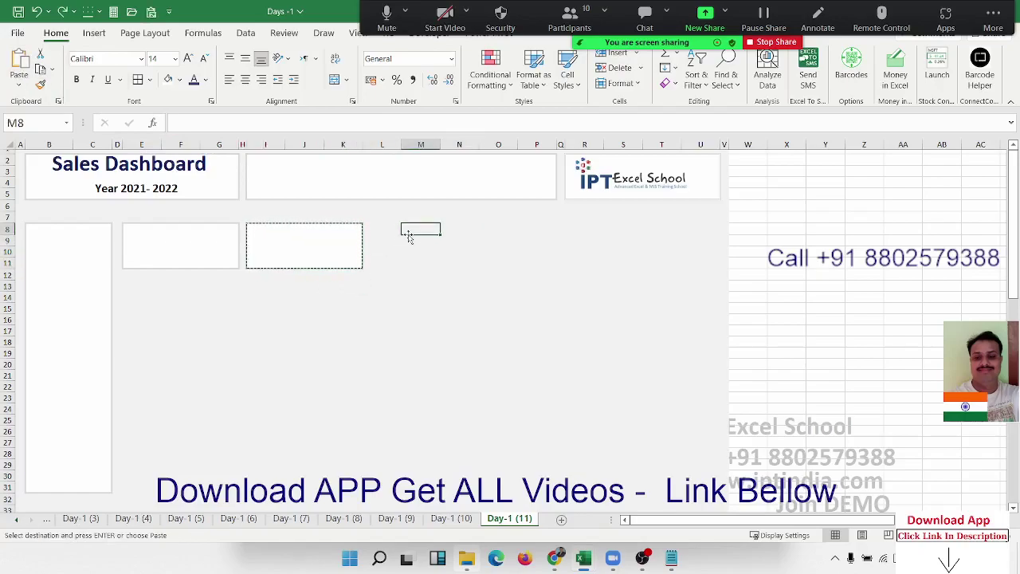
right_click(408, 230)
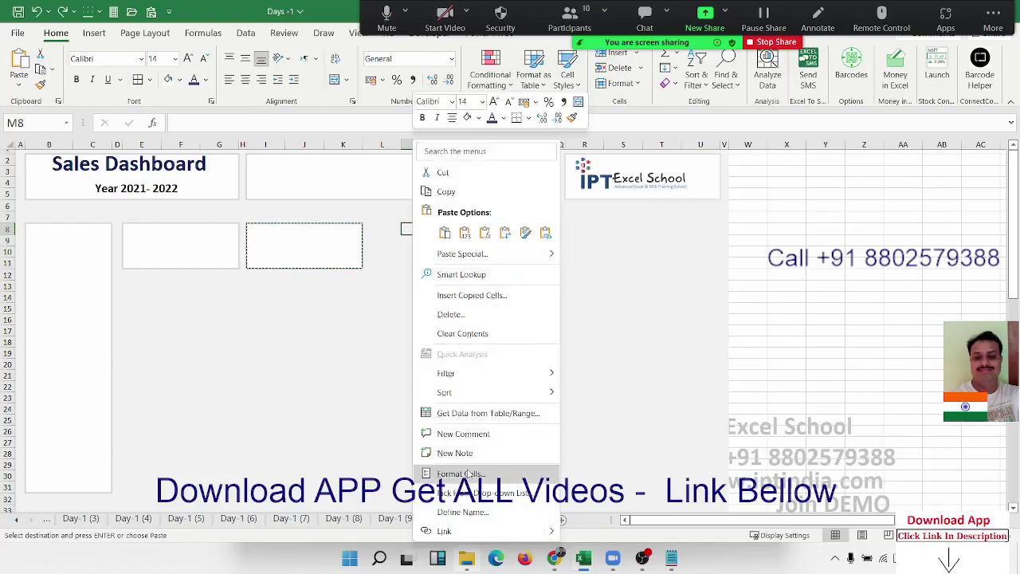
click(461, 473)
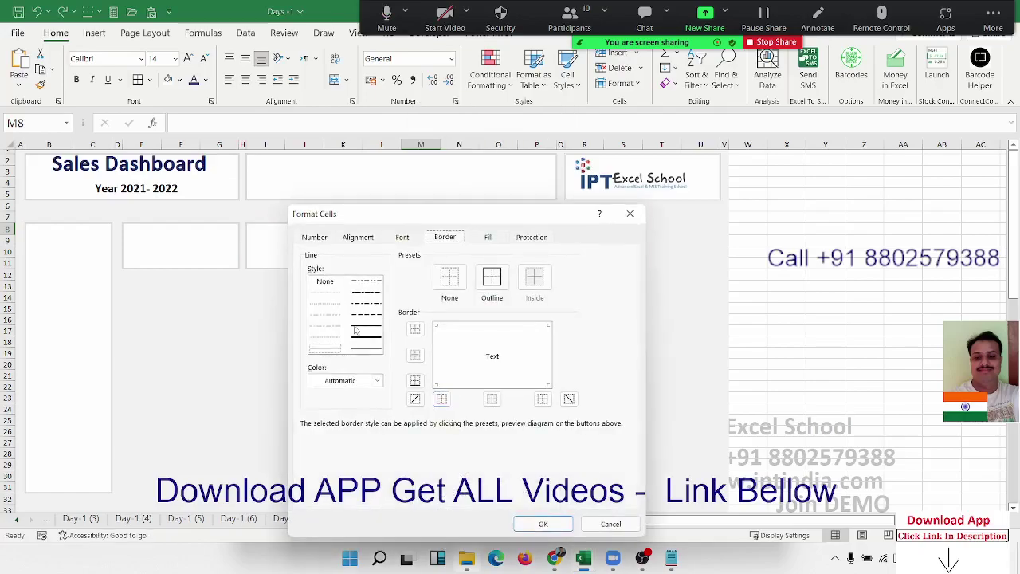
key(Escape)
drag(259, 233, 361, 263)
key(ctrl+c)
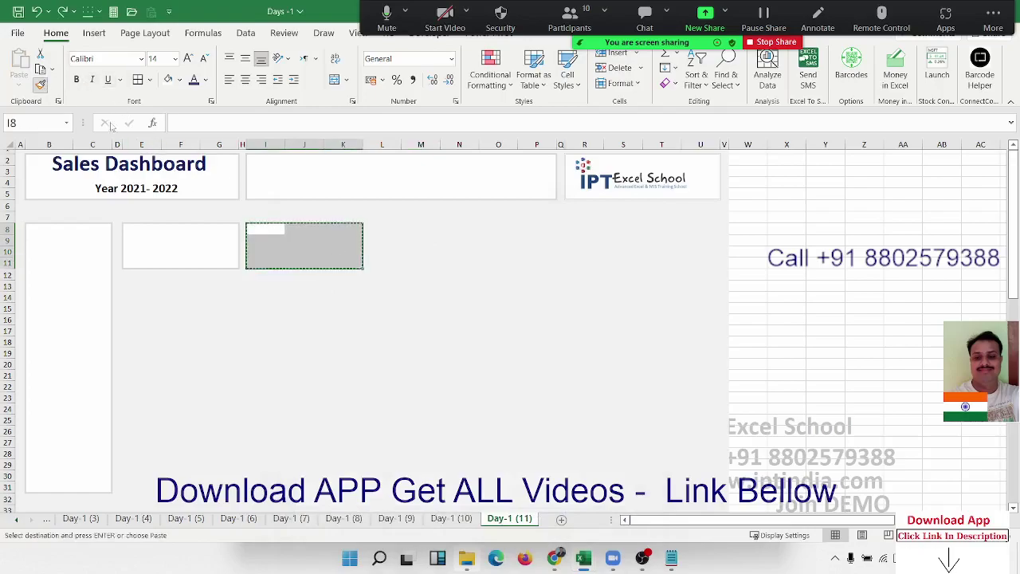
click(40, 84)
drag(400, 231, 484, 258)
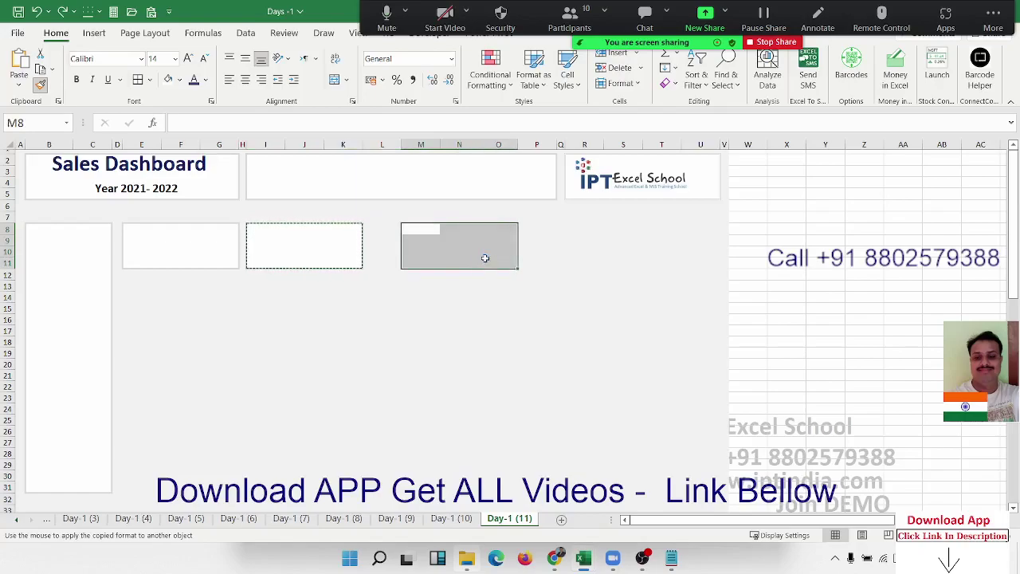
click(459, 291)
Narrow column L to even the gaps between the KPI boxes.
drag(401, 148, 367, 154)
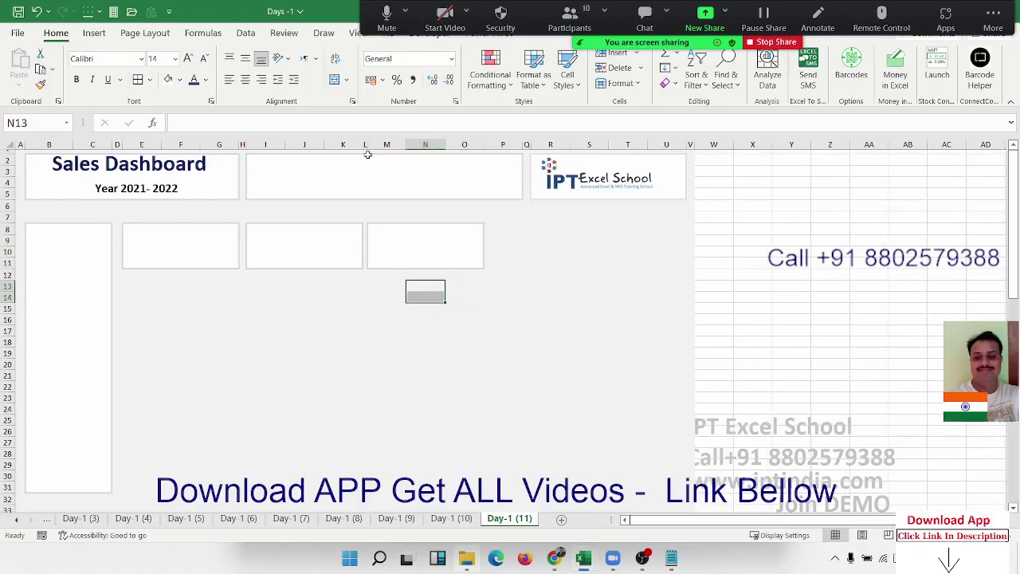
click(558, 274)
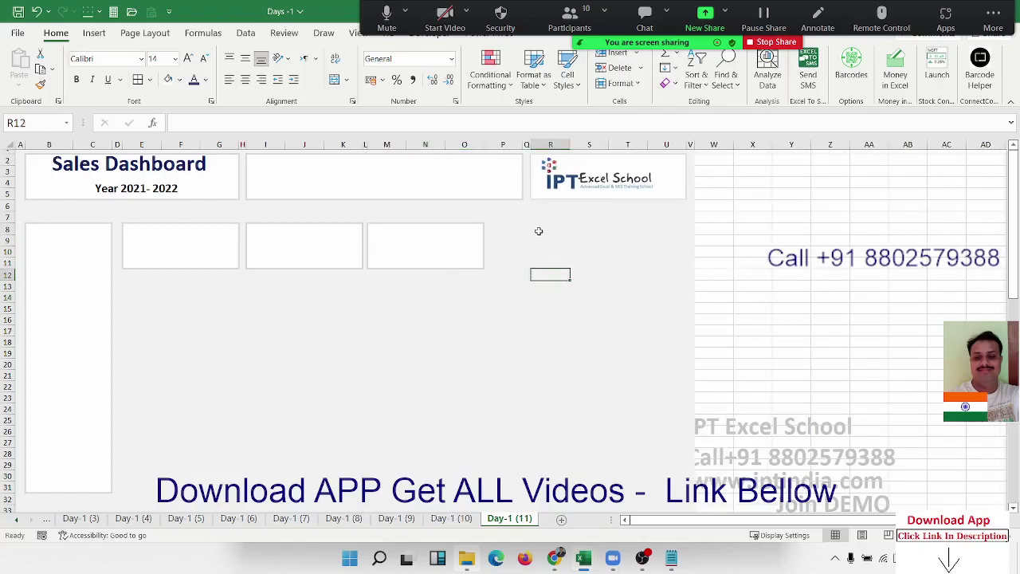
click(539, 231)
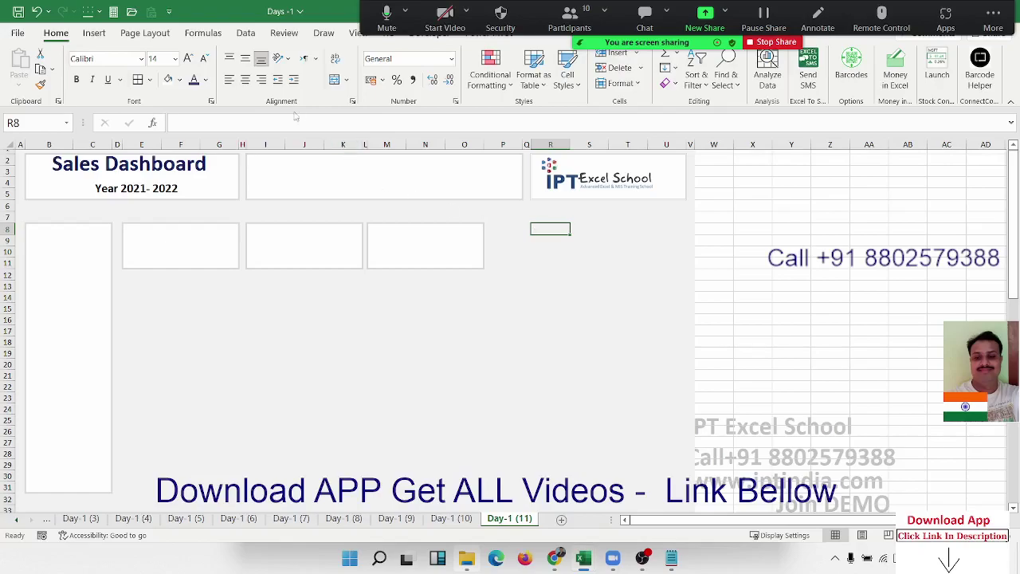
click(94, 33)
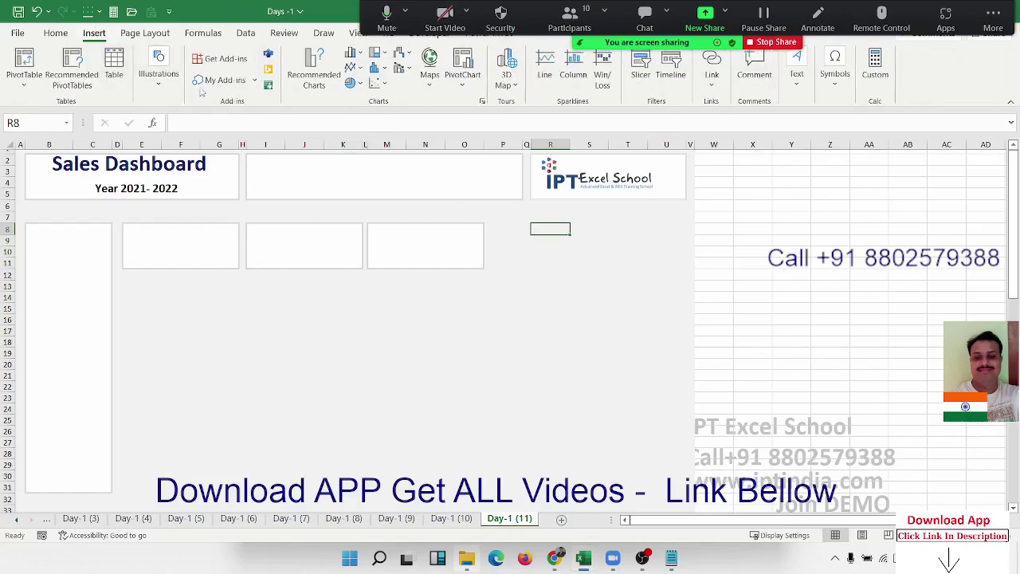
Draw a Vertical Scroll shape at R8, shrink its curl, and fill it white.
click(157, 88)
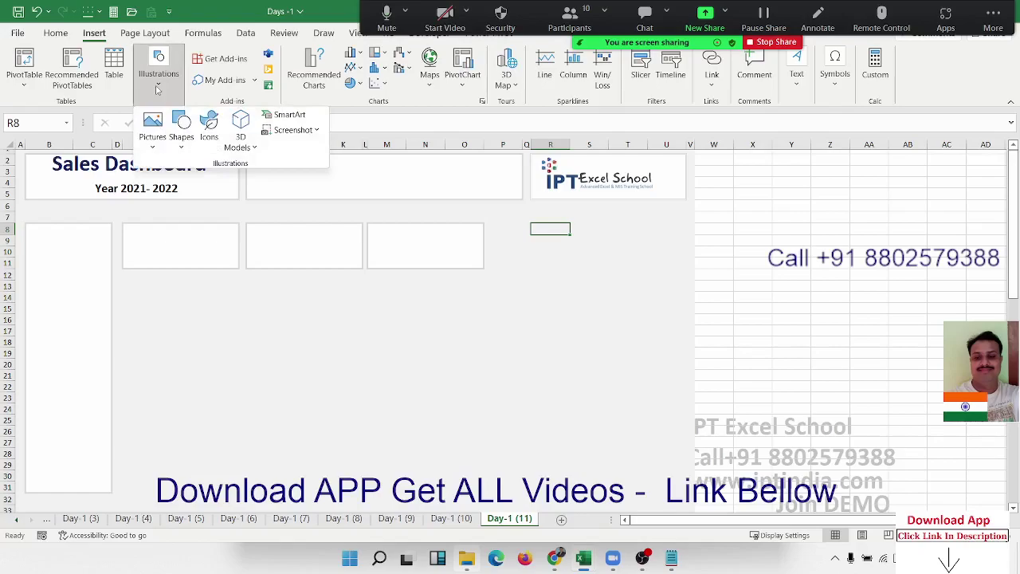
click(181, 148)
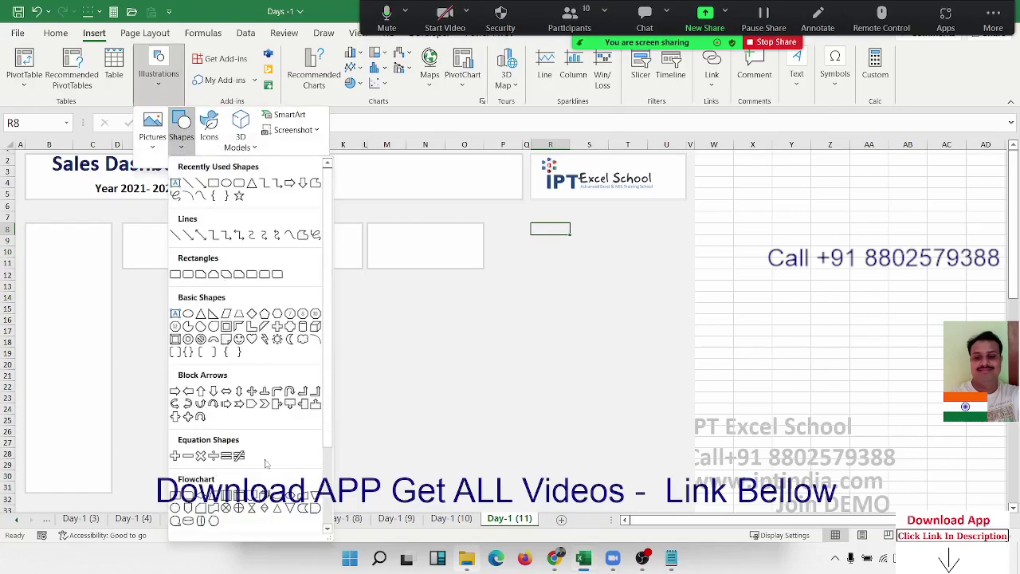
scroll(266, 463, down, 3)
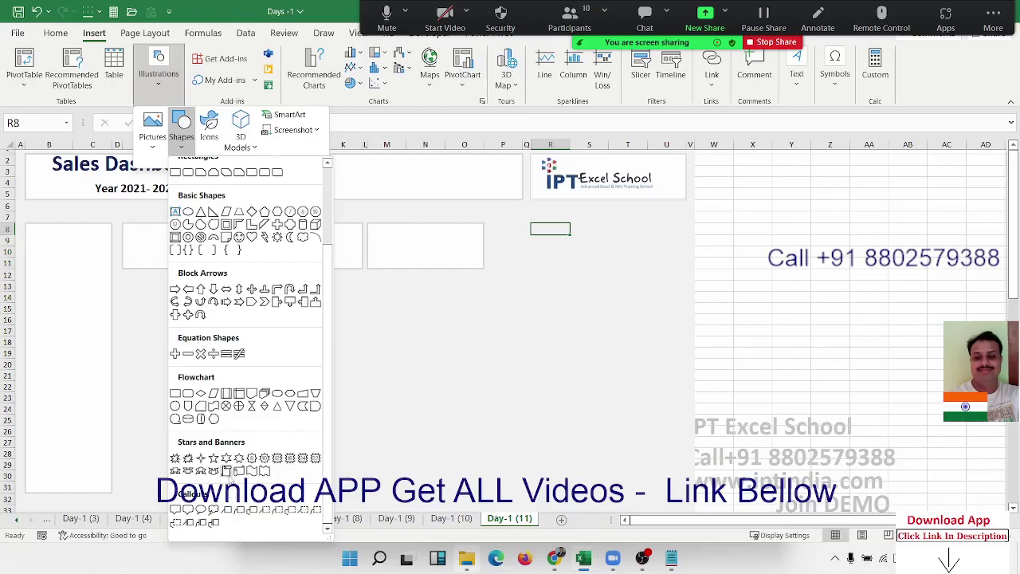
click(232, 474)
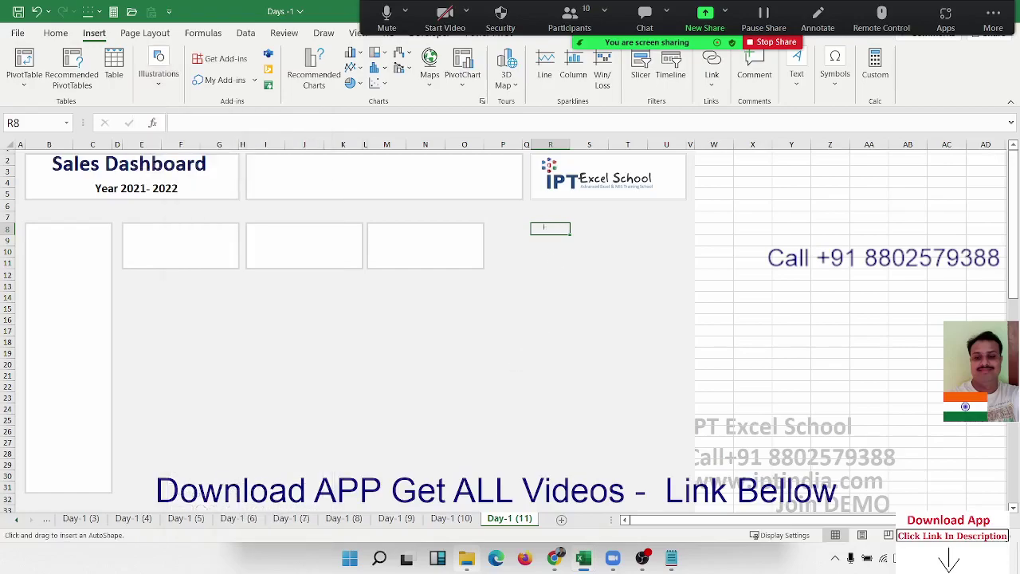
drag(544, 228, 621, 344)
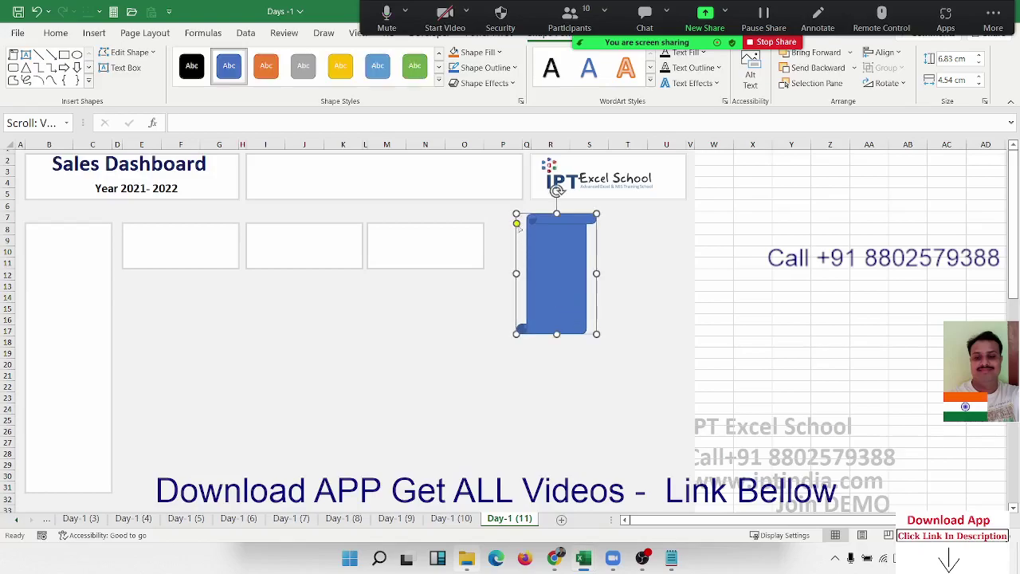
drag(518, 230, 516, 219)
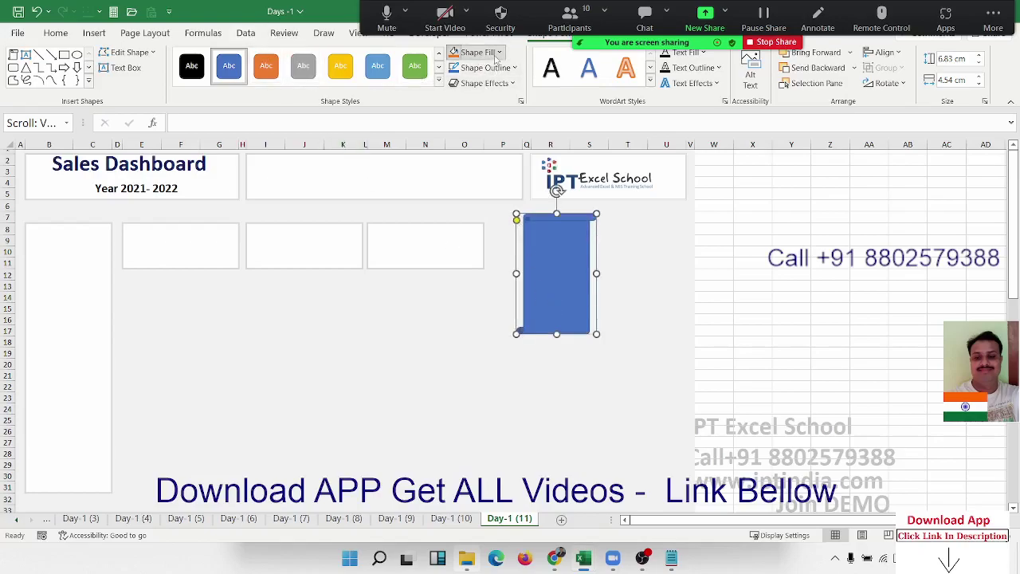
click(477, 52)
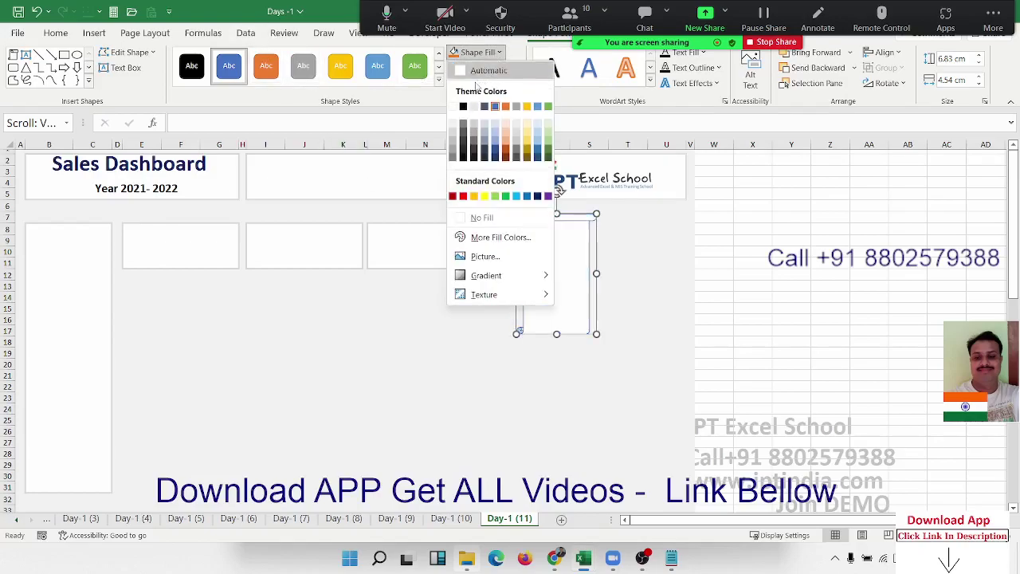
click(452, 106)
Remove the white fill from the scroll shape.
click(549, 394)
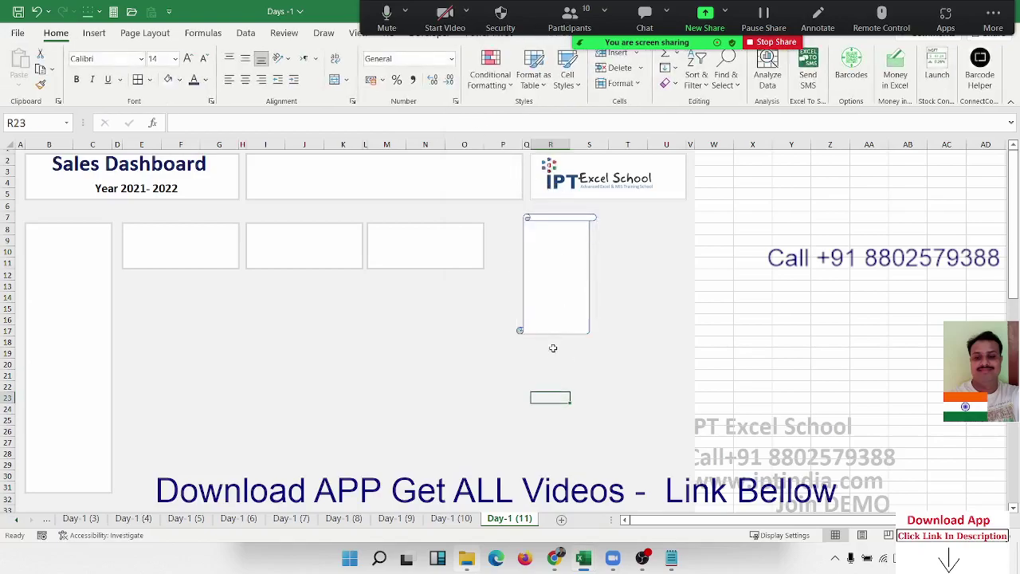
click(556, 330)
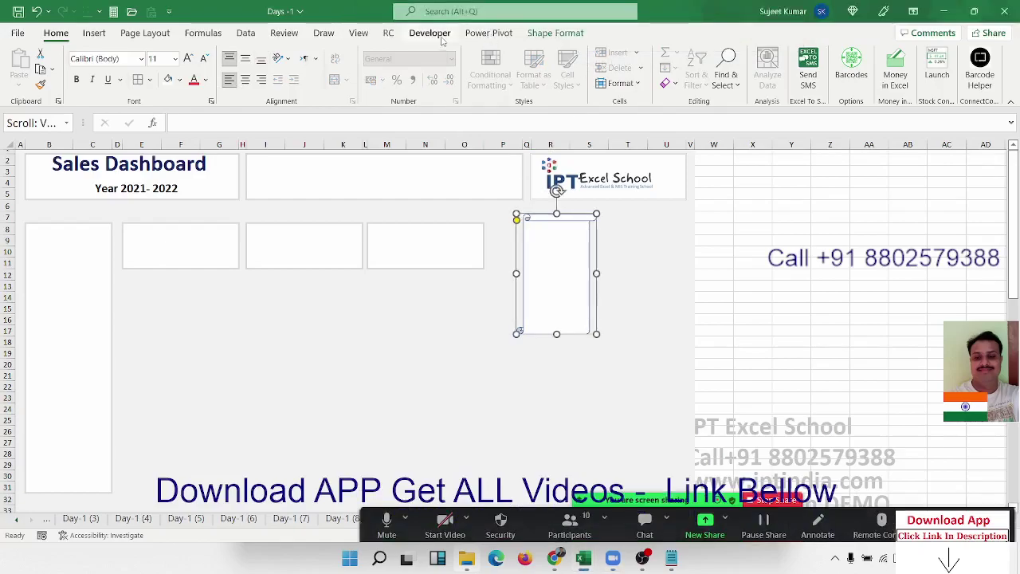
click(550, 33)
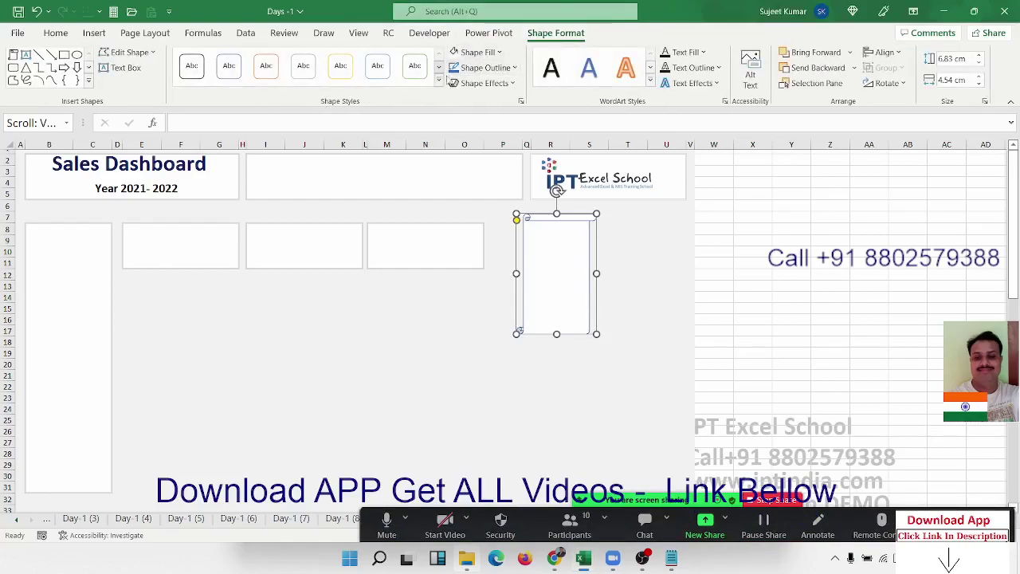
click(476, 52)
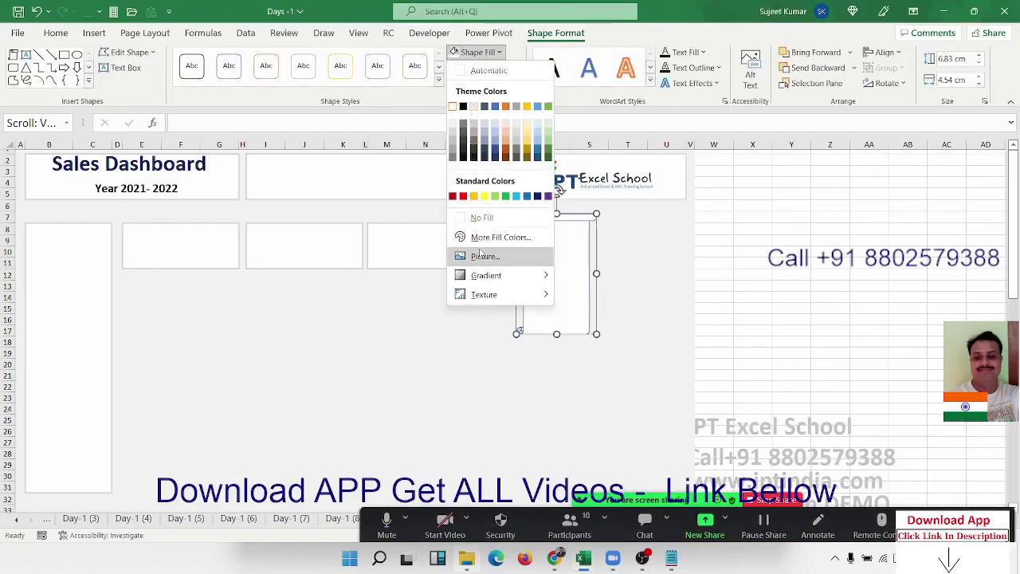
click(483, 218)
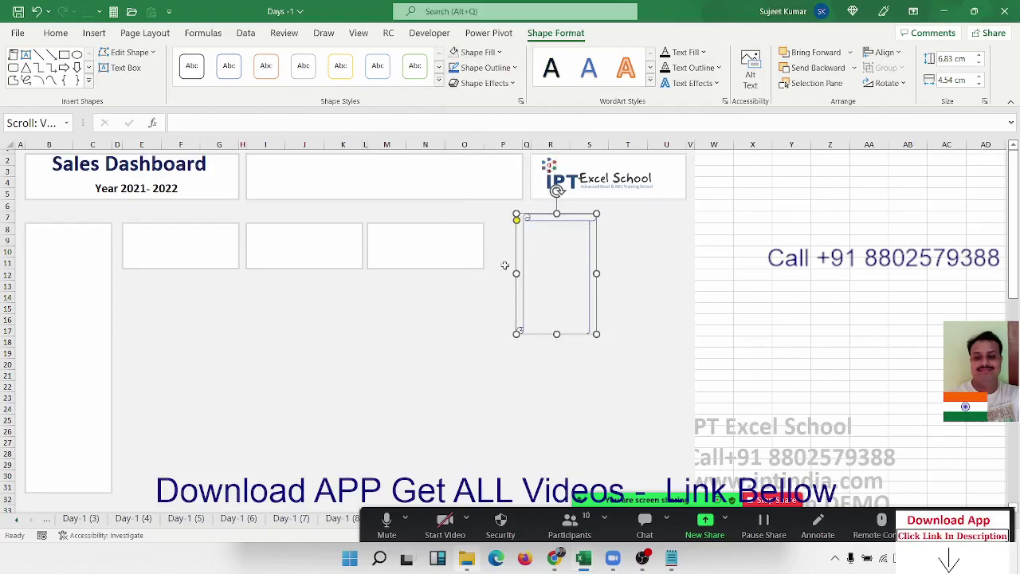
Select R8:S16 to mark the area the scroll shape should cover.
click(563, 376)
click(571, 342)
key(Up)
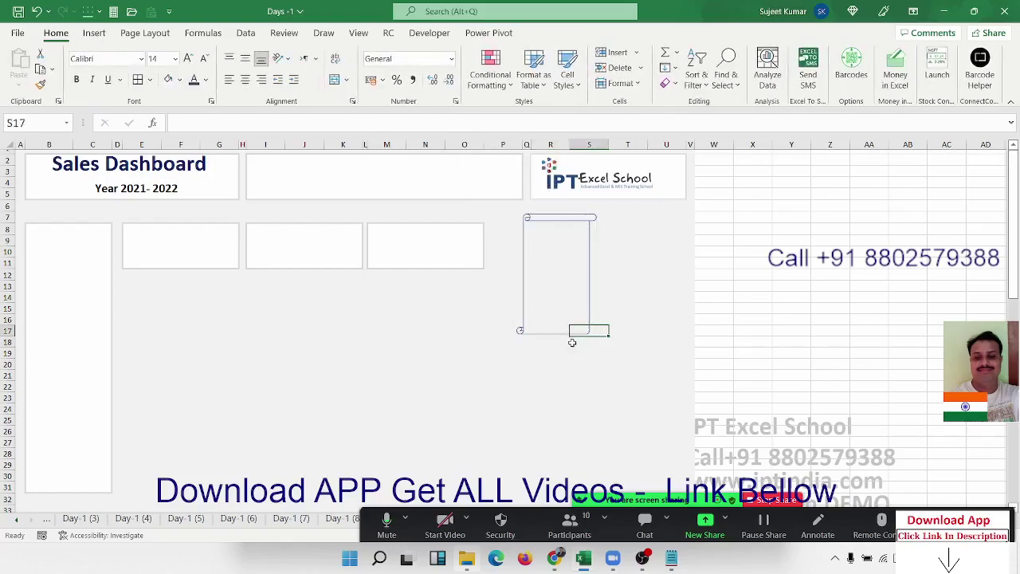
key(Up)
key(Down)
key(Up)
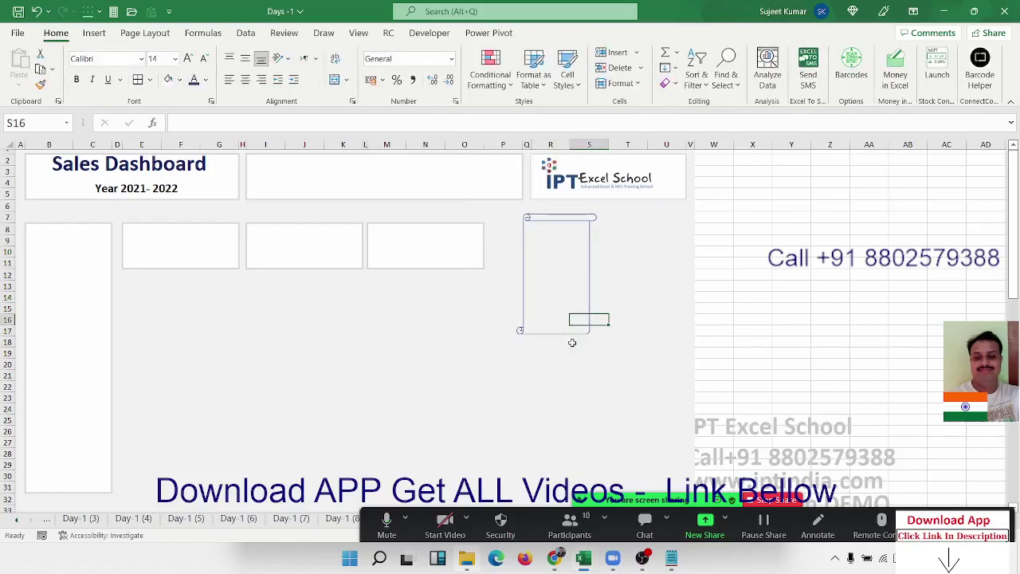
key(Down)
key(shift+Left)
key(shift+Up)
key(shift+Up)
key(shift+Up)
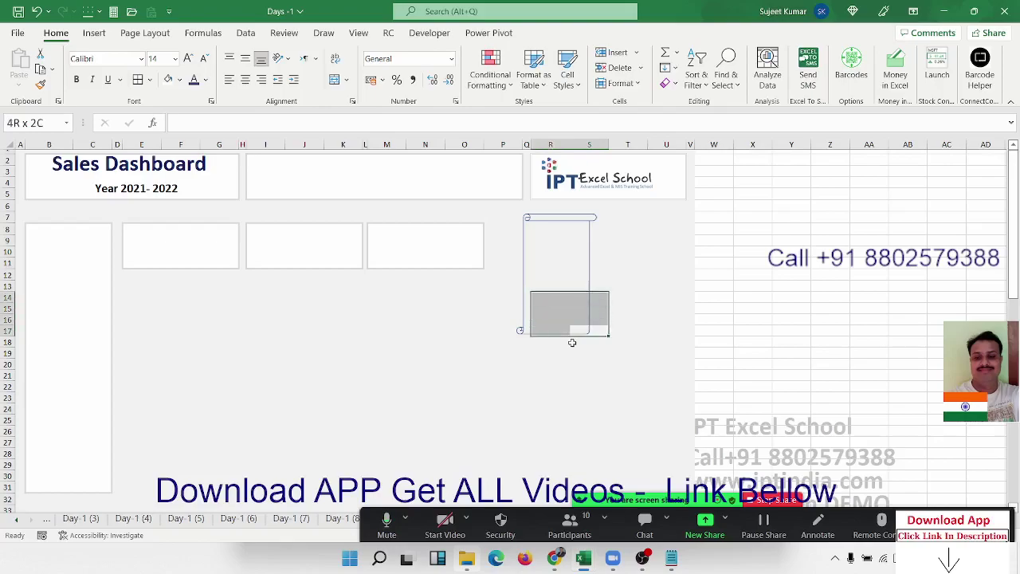
key(Up)
key(shift+Up)
key(shift+Up)
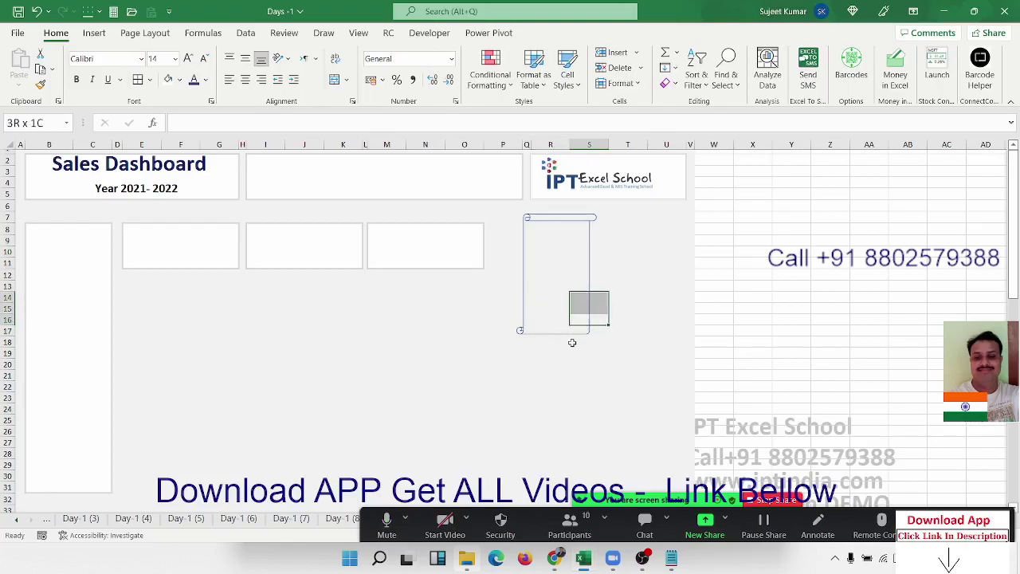
key(shift+Up)
key(shift+Up)
key(shift+Up)
key(shift+Up)
key(shift+Up)
key(shift+Up)
key(shift+Left)
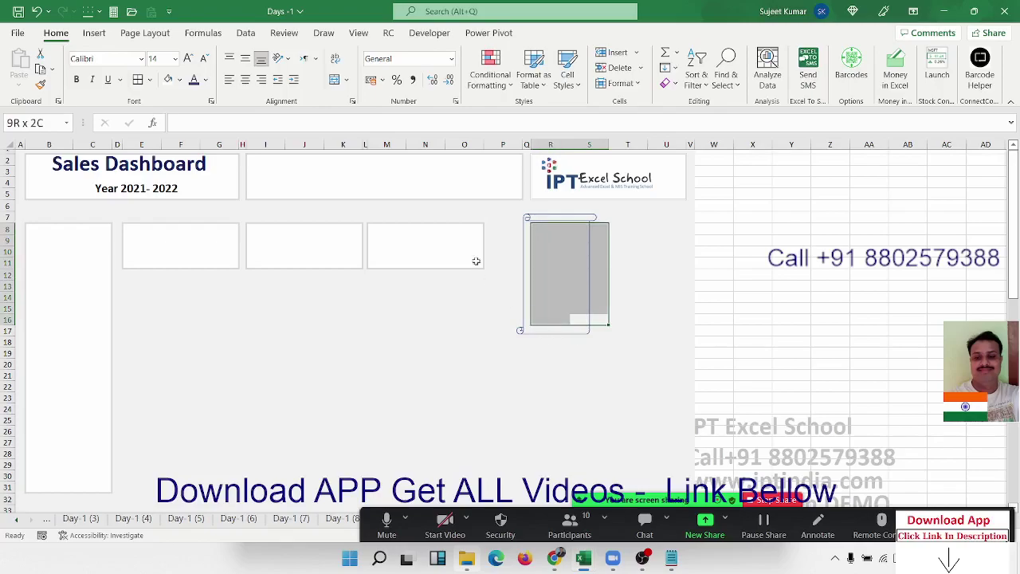
key(shift+BackSpace)
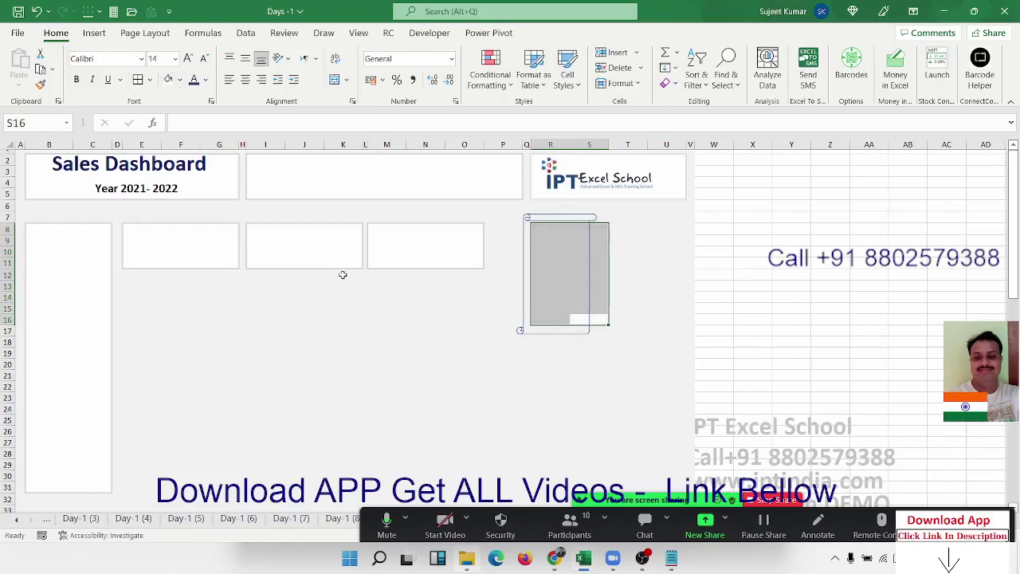
Resize the scroll shape to line up with the top of the KPI boxes.
drag(518, 334, 526, 327)
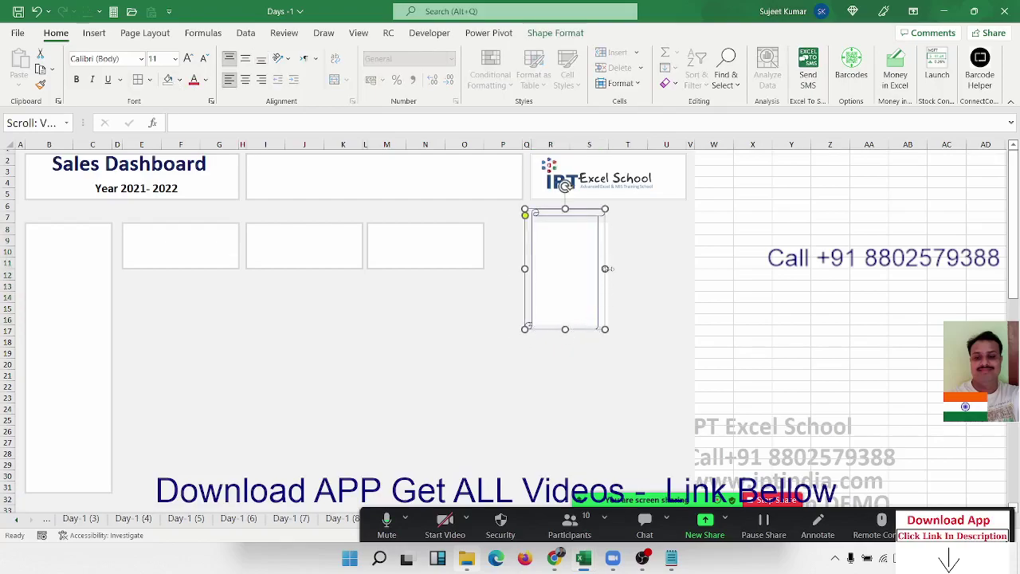
drag(607, 269, 614, 268)
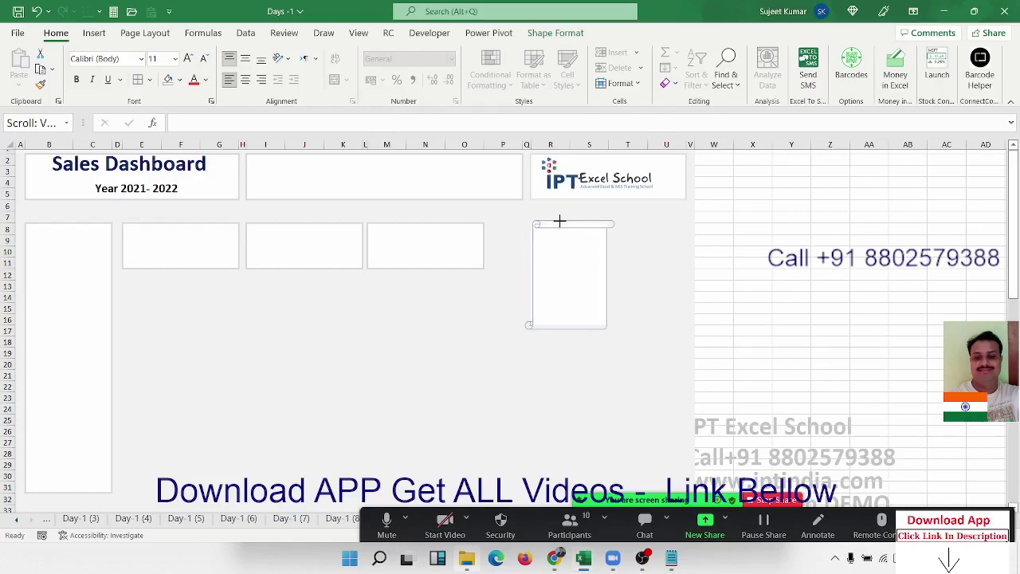
drag(570, 208, 570, 220)
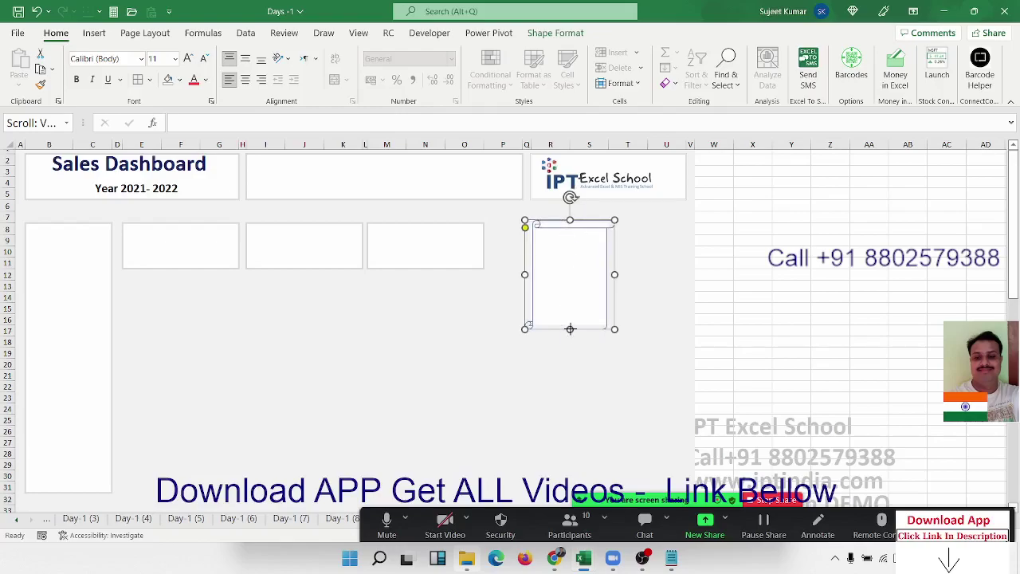
click(558, 396)
click(576, 307)
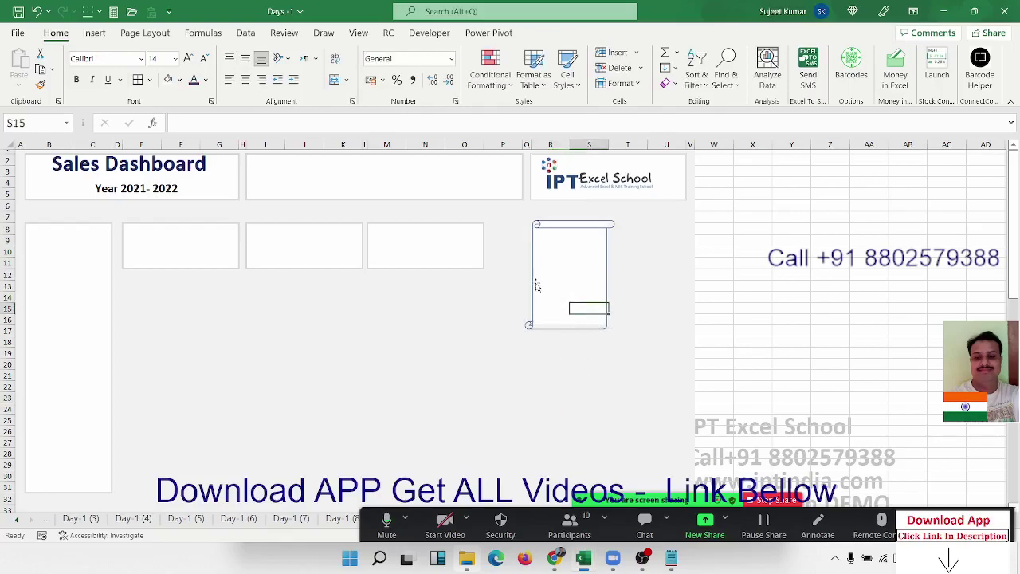
ctrl+click(532, 283)
ctrl+click(525, 274)
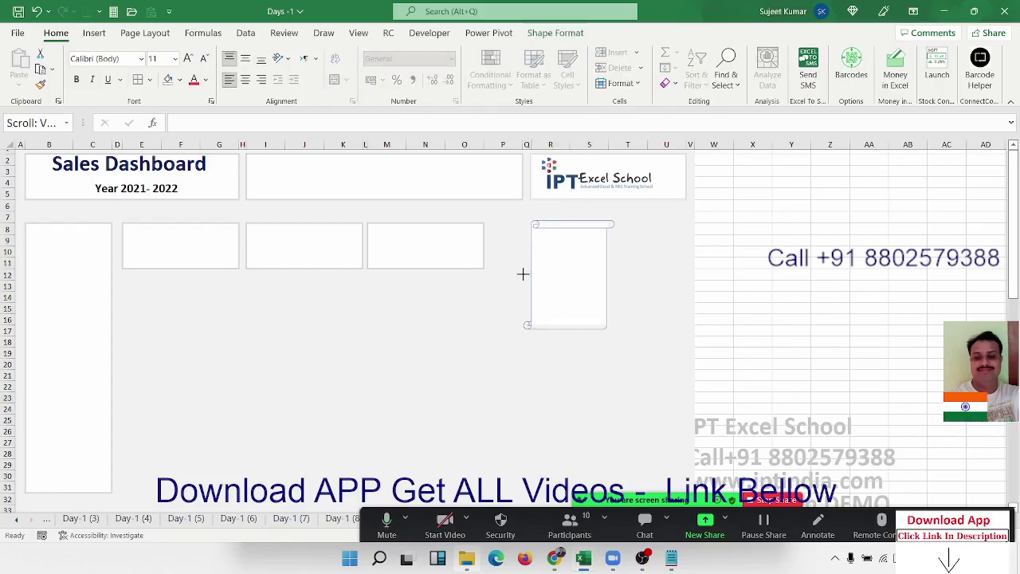
ctrl+click(548, 288)
click(576, 397)
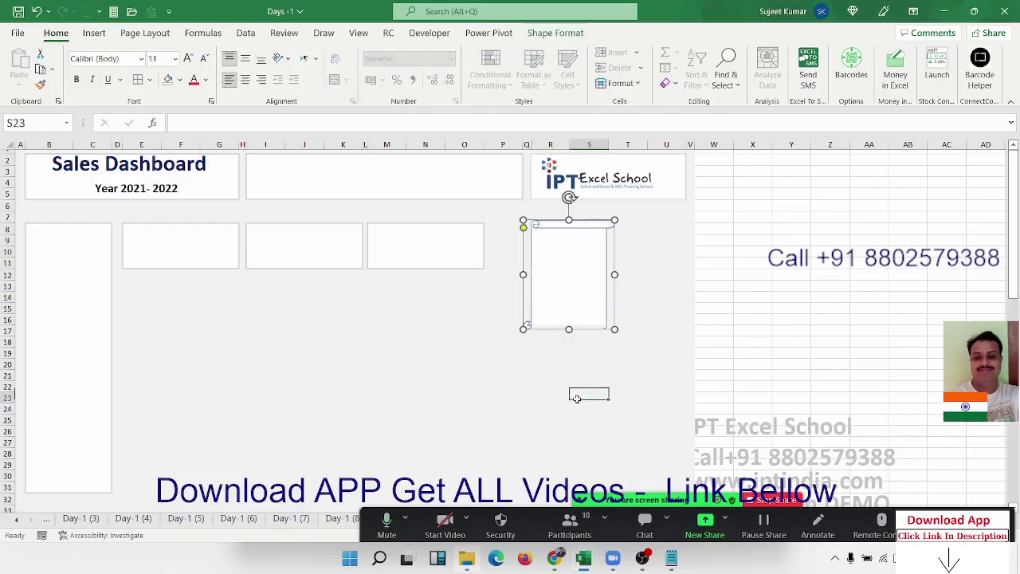
click(581, 306)
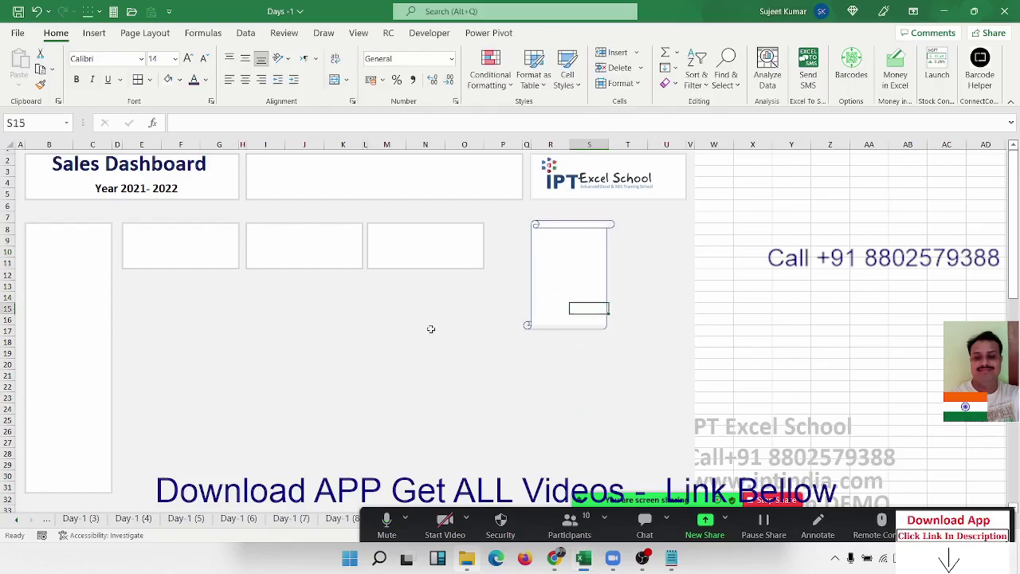
Fill E13:O26 white as the main chart area below the KPI boxes.
click(403, 331)
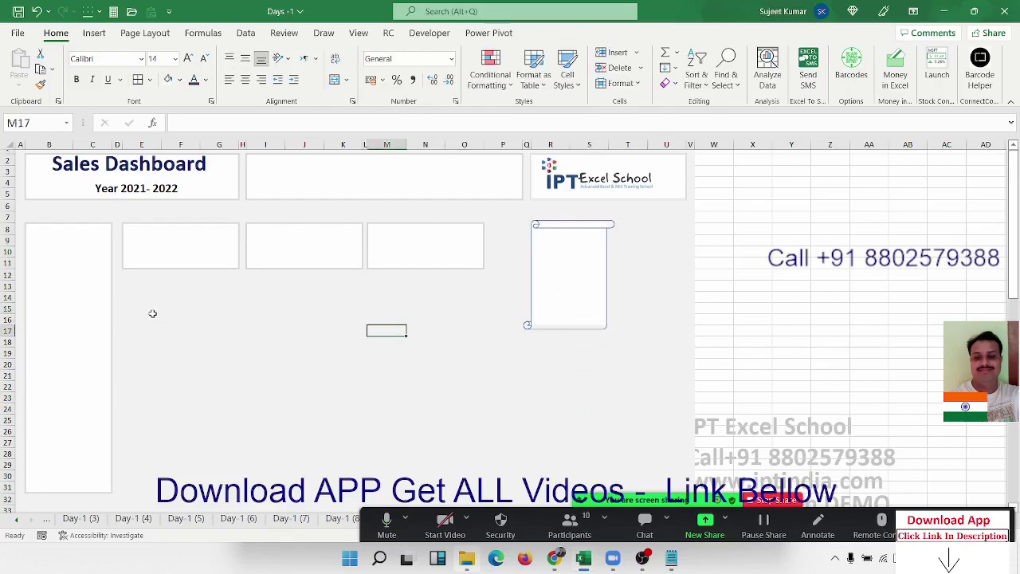
drag(152, 313, 483, 377)
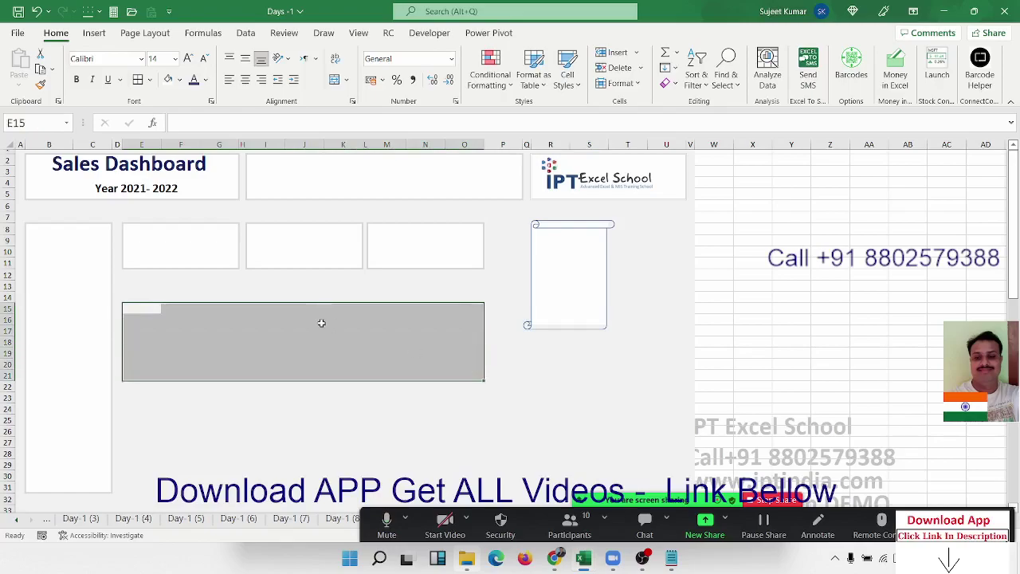
mouse_move(157, 281)
mouse_down()
mouse_move(481, 400)
mouse_move(480, 430)
mouse_up()
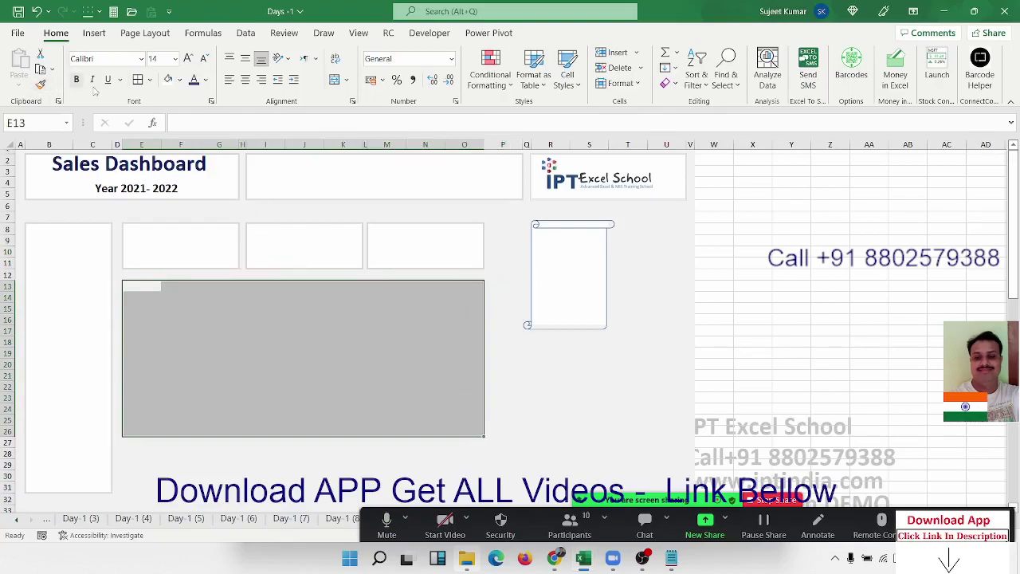
click(560, 377)
Fill R18:T28 white as a second chart area below the scroll shape.
scroll(570, 395, down, 2)
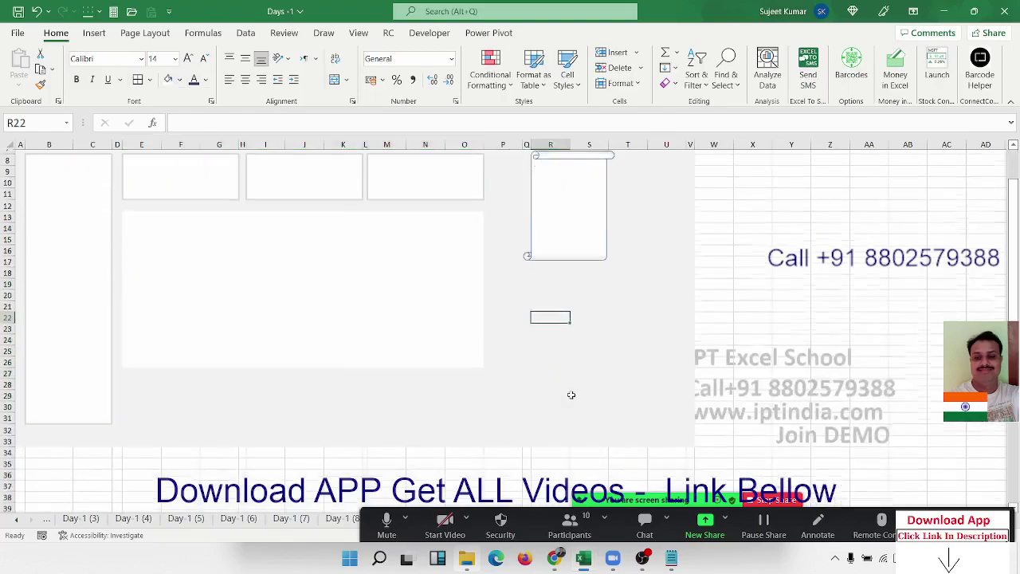
scroll(571, 394, down, 1)
drag(549, 231, 646, 338)
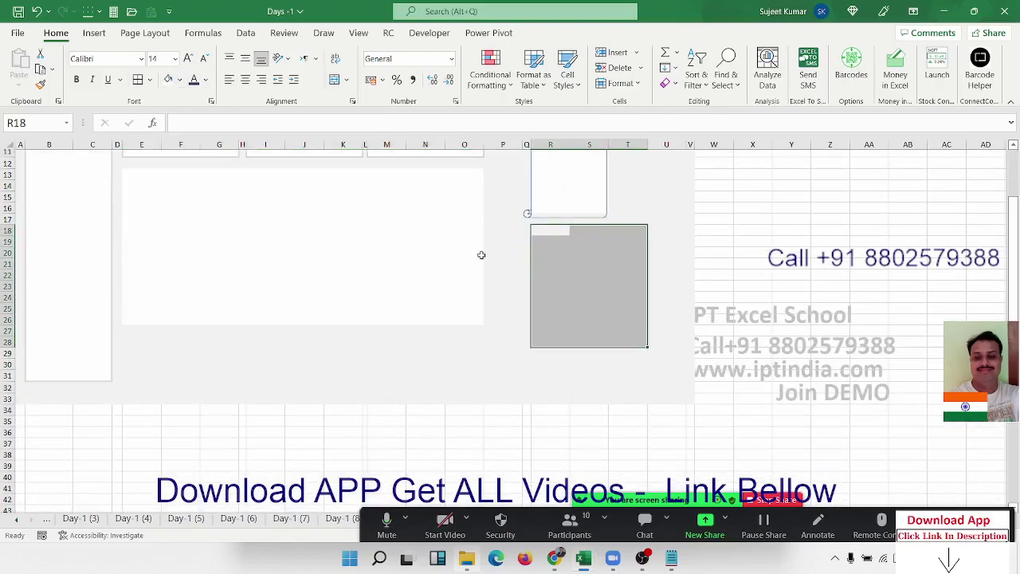
click(275, 386)
scroll(279, 396, up, 3)
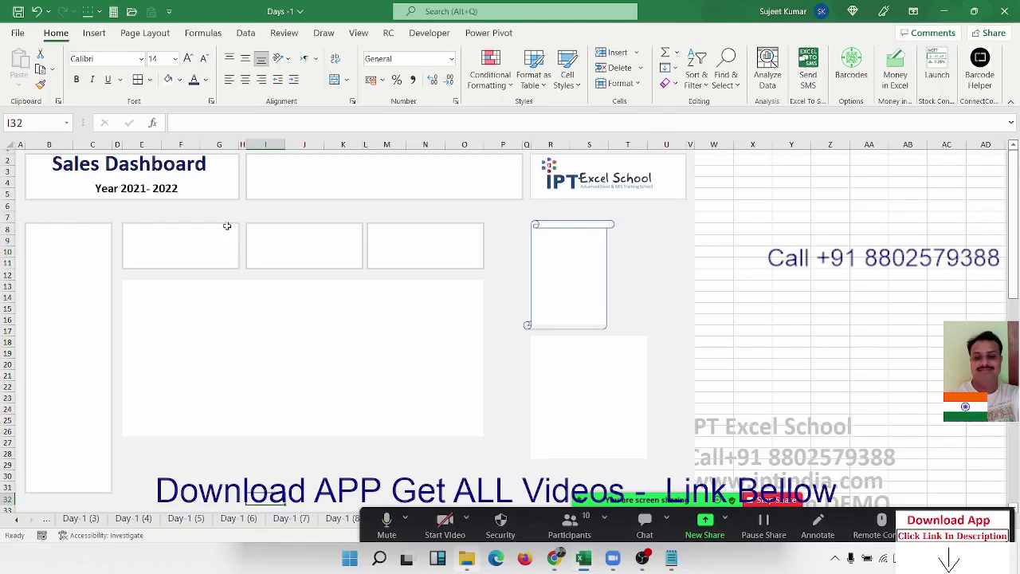
Show the Insert ribbon and save the dashboard workbook with Ctrl+S.
click(98, 33)
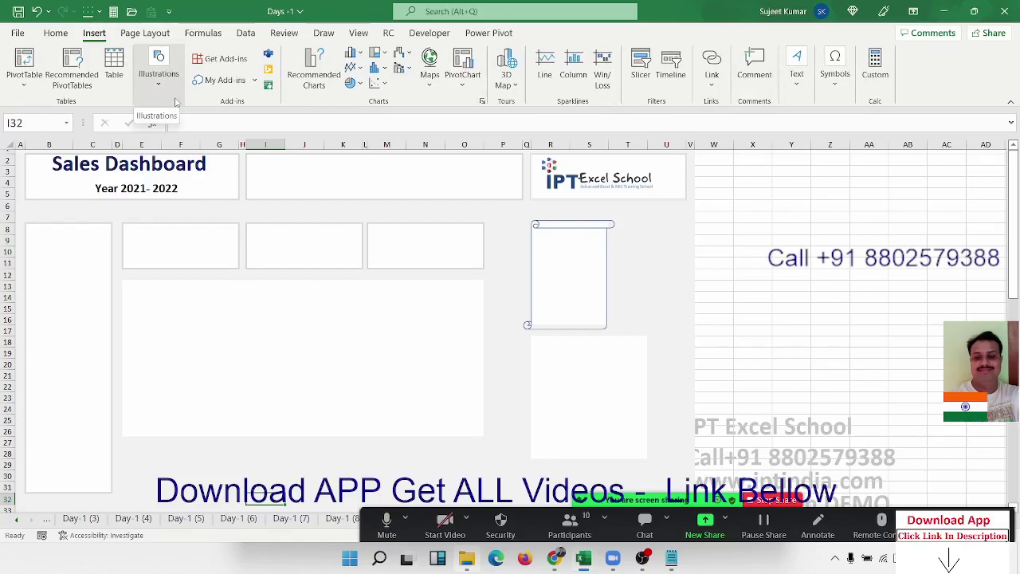
key(ctrl+s)
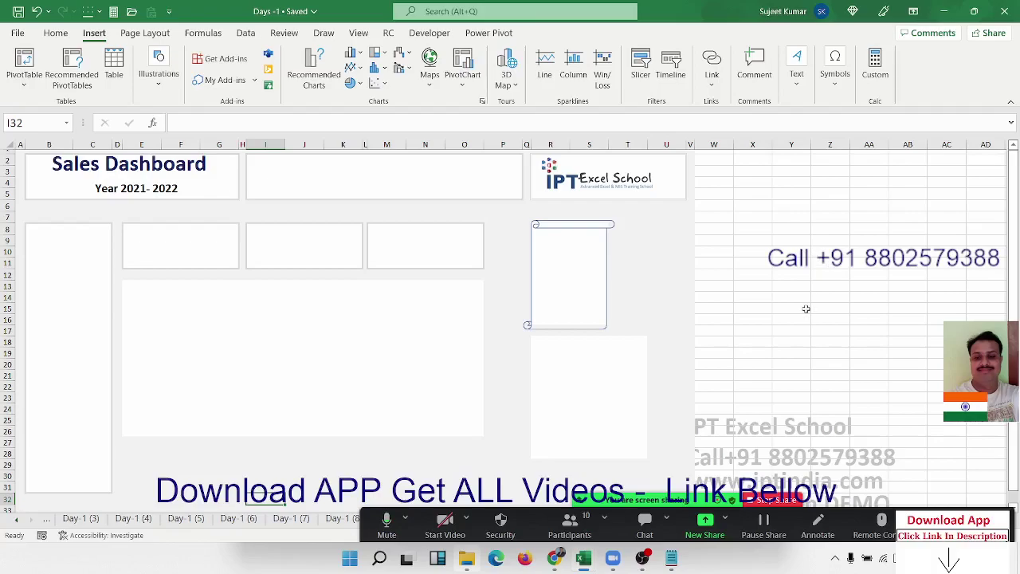
Open Zoom's Participants list and scroll through the seven attendees.
click(569, 522)
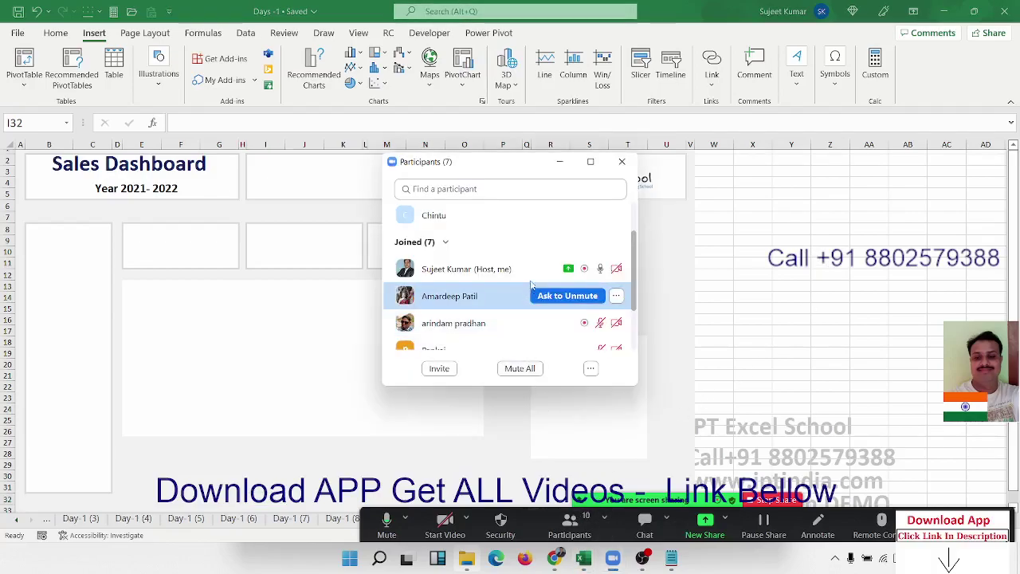
scroll(560, 295, down, 3)
scroll(550, 291, down, 1)
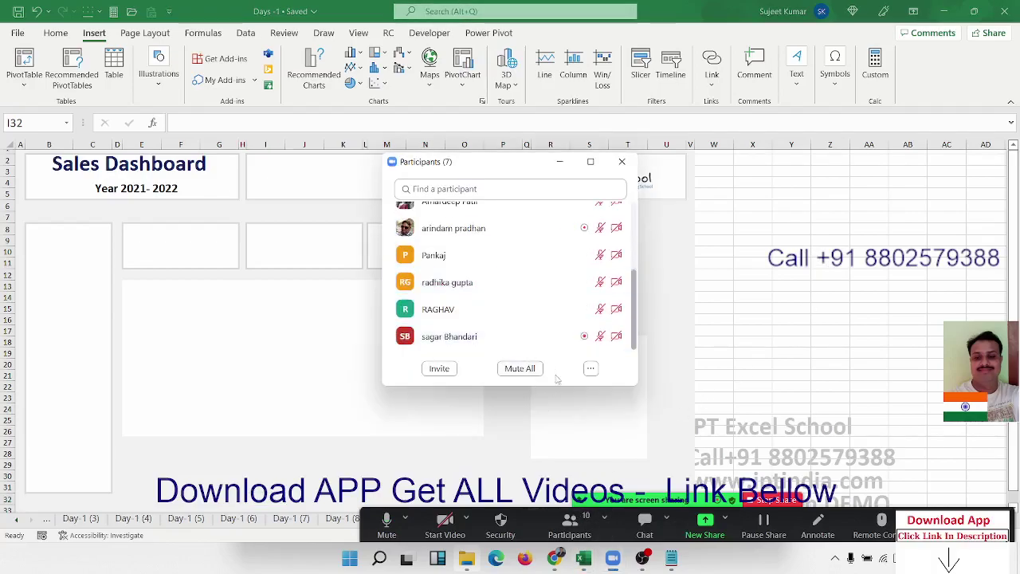
mouse_move(478, 310)
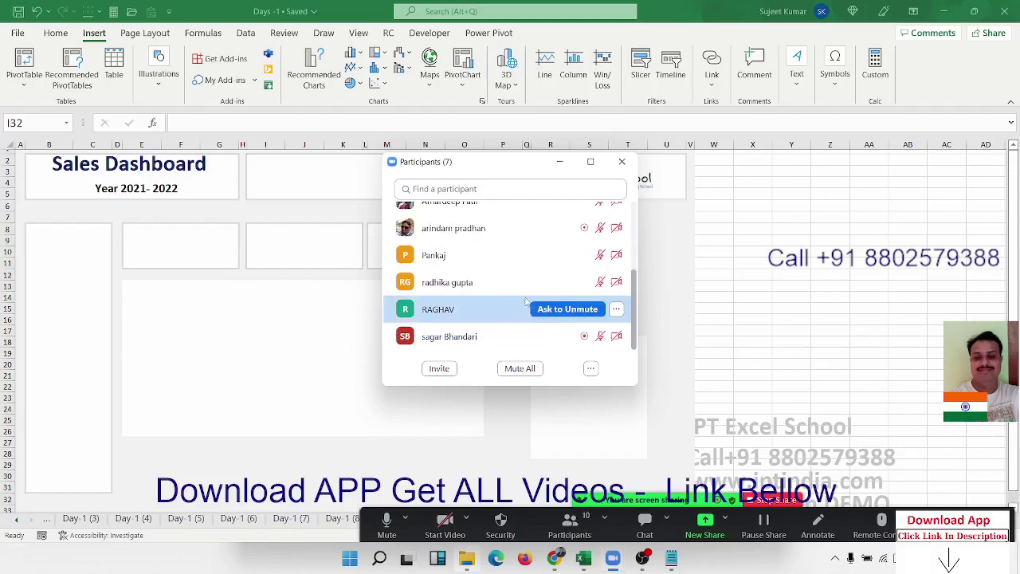
scroll(526, 301, up, 1)
scroll(527, 300, up, 2)
scroll(526, 300, up, 1)
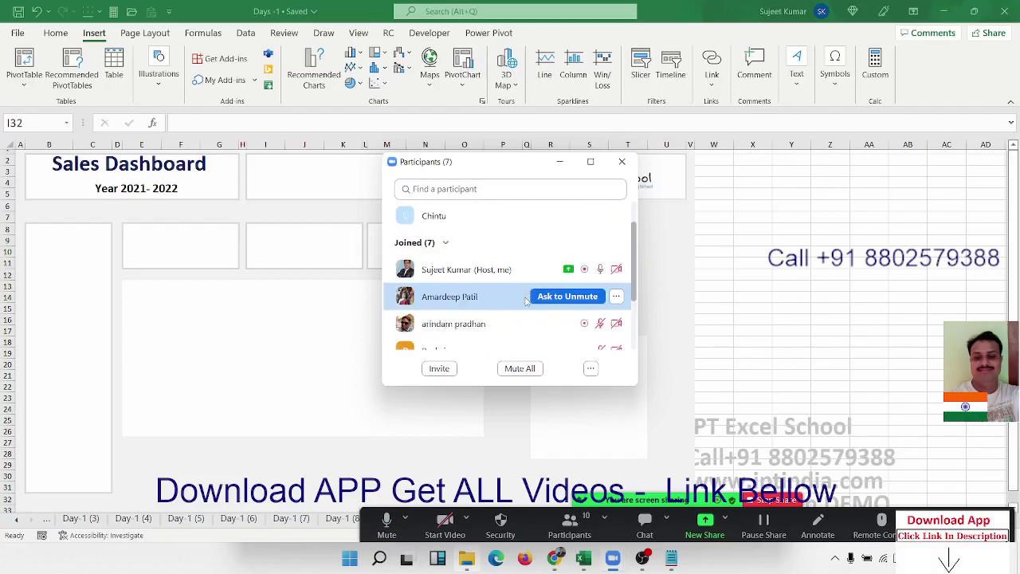